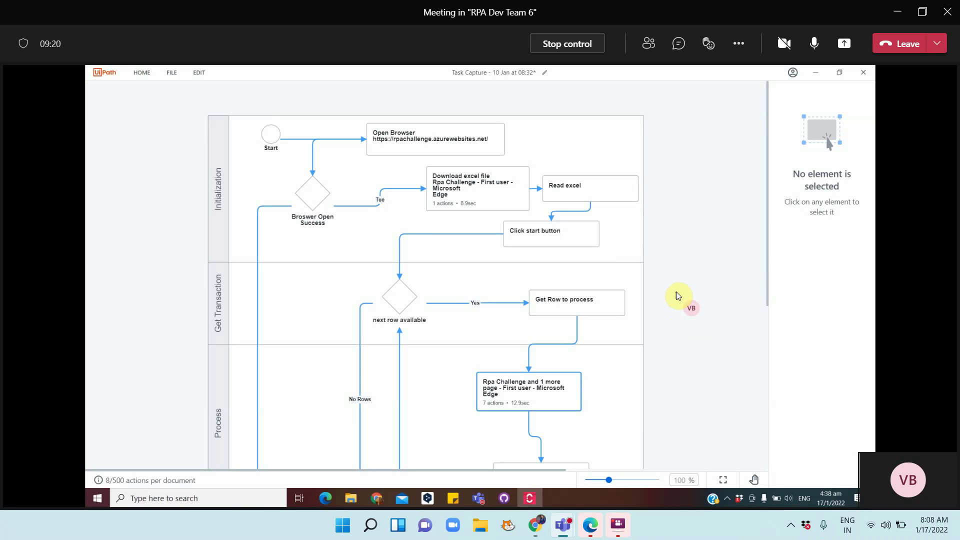
Inspect the Open Browser step and the 'next row available' decision in the Task Capture diagram
left_click(339, 240)
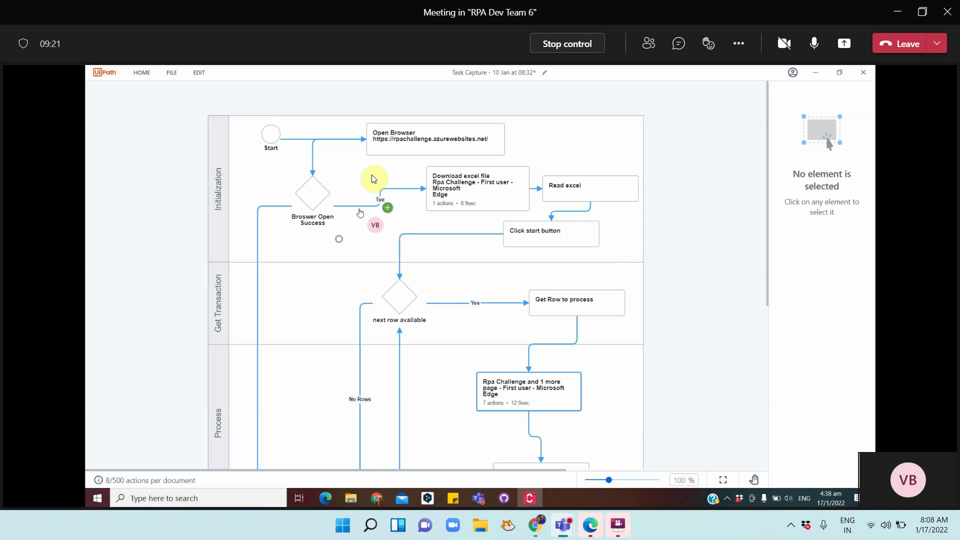
left_click(410, 145)
left_click(400, 298)
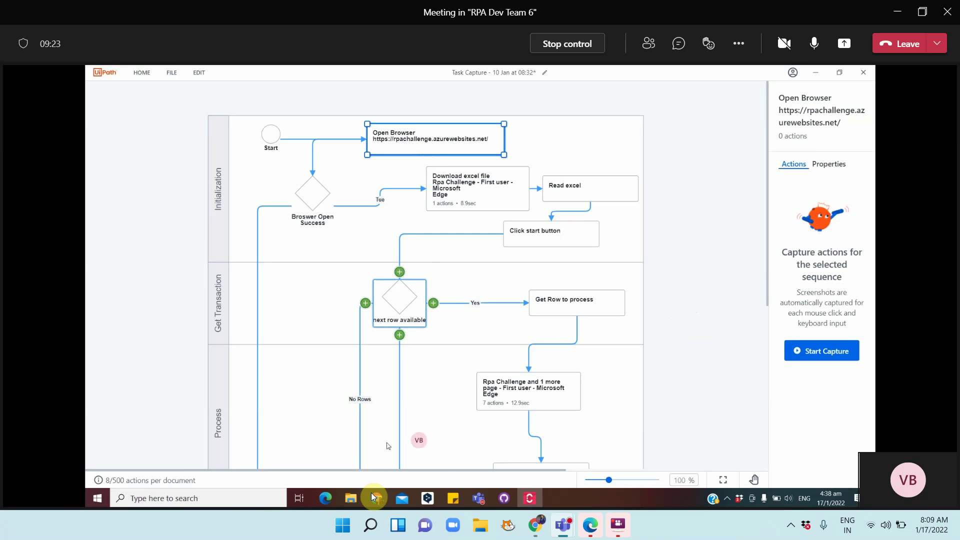
Show the RPA Developer Foundation learning plan page in UiPath Academy and copy its URL
left_click(375, 498)
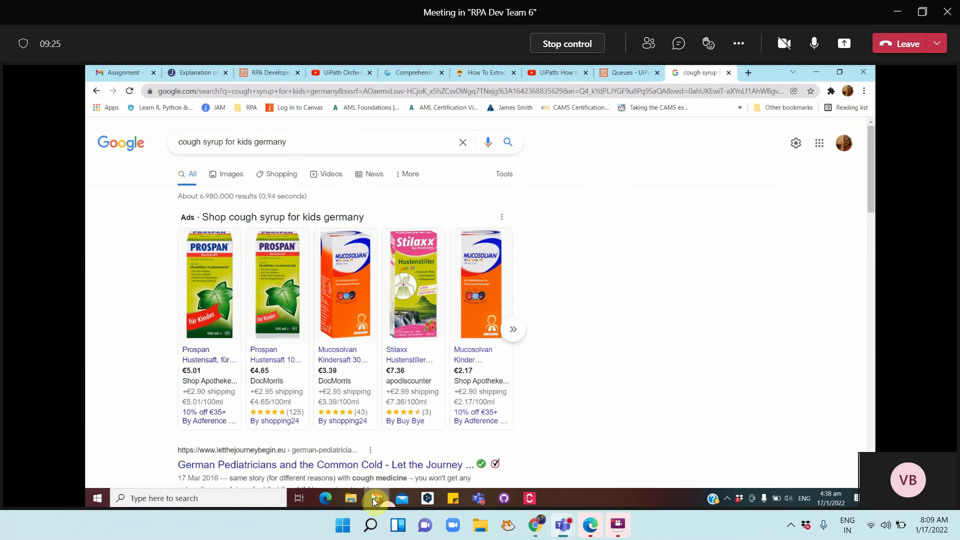
left_click(259, 72)
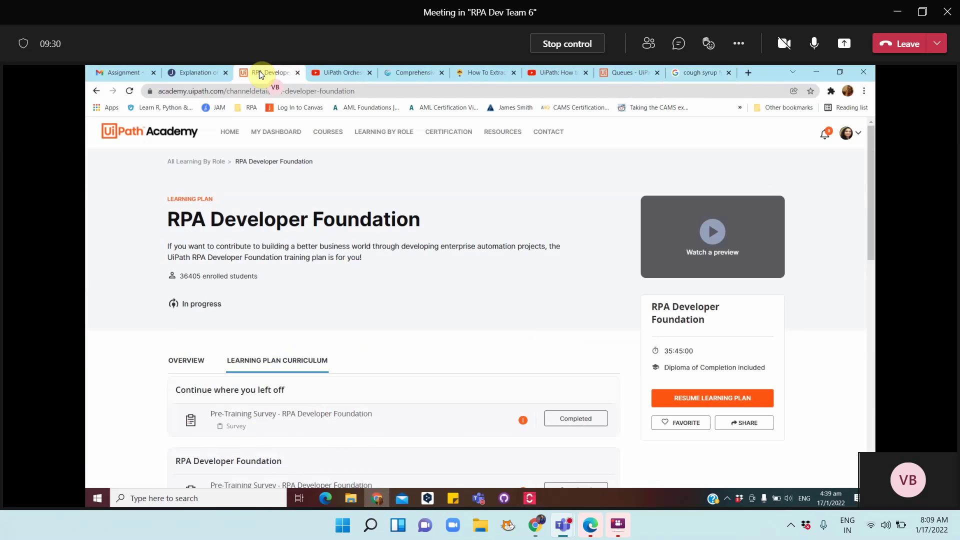
left_click(272, 93)
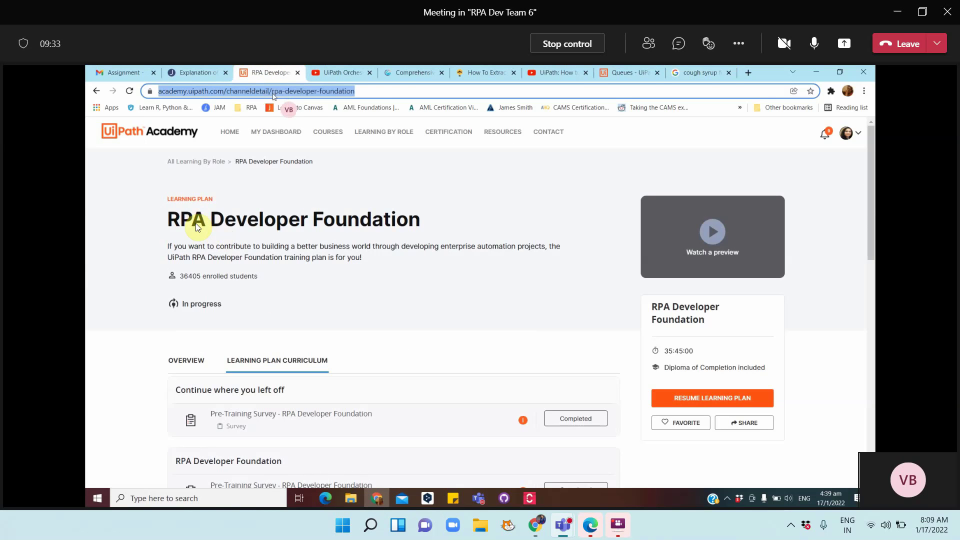
right_click(344, 92)
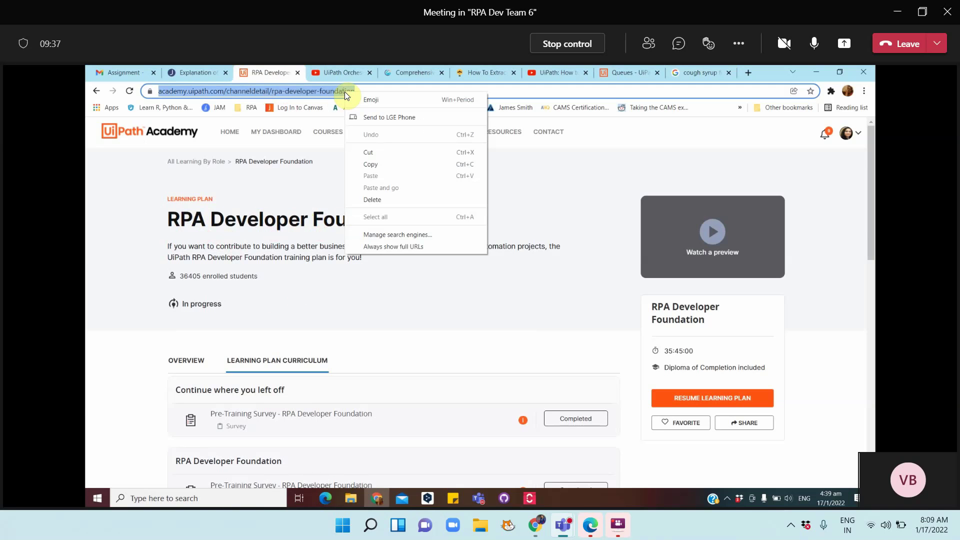
left_click(376, 165)
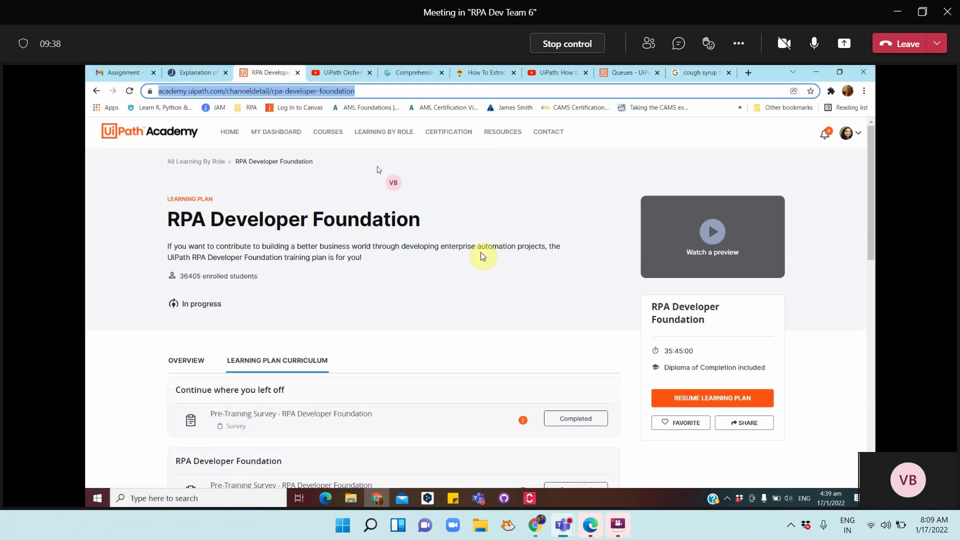
left_click(478, 503)
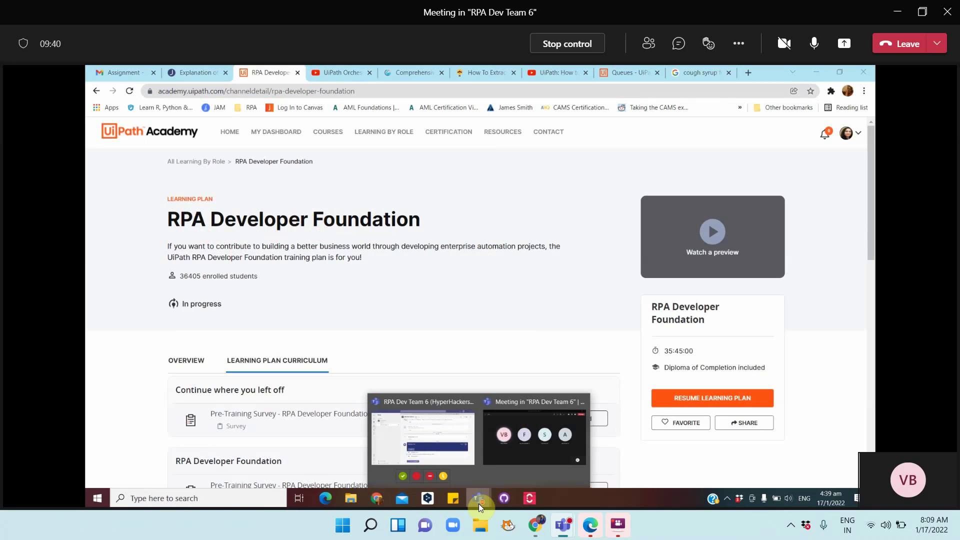
Open TeamNotes.docx from the RPA Dev Team 6 channel's Files tab
left_click(462, 455)
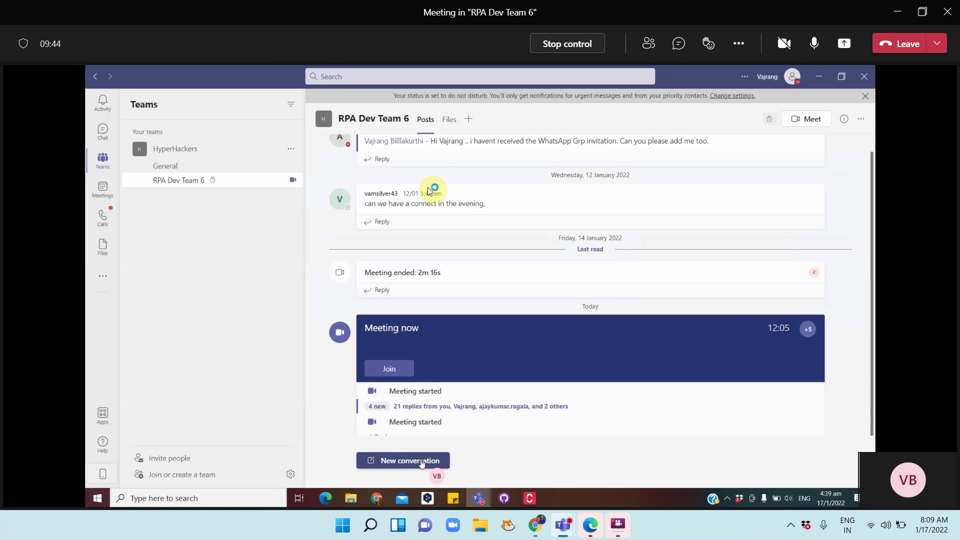
left_click(448, 121)
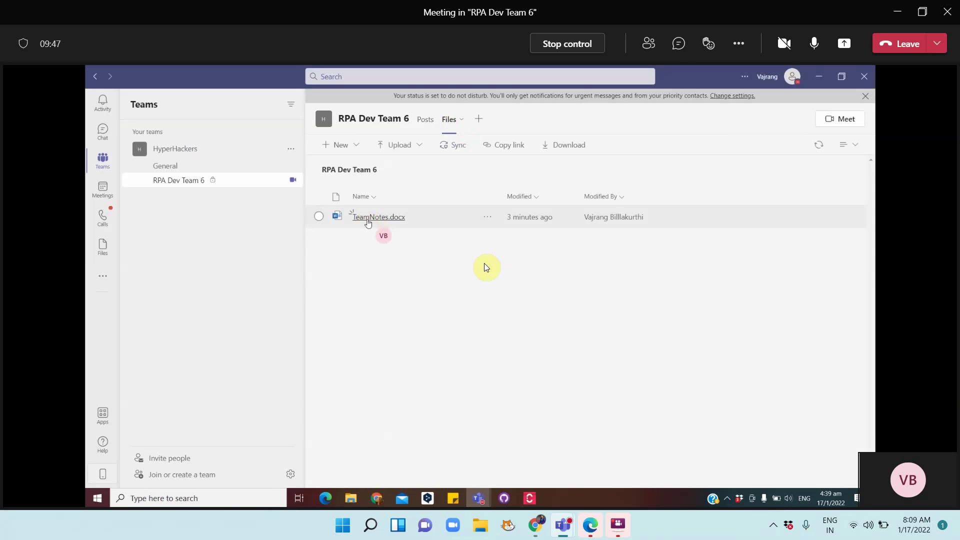
left_click(370, 217)
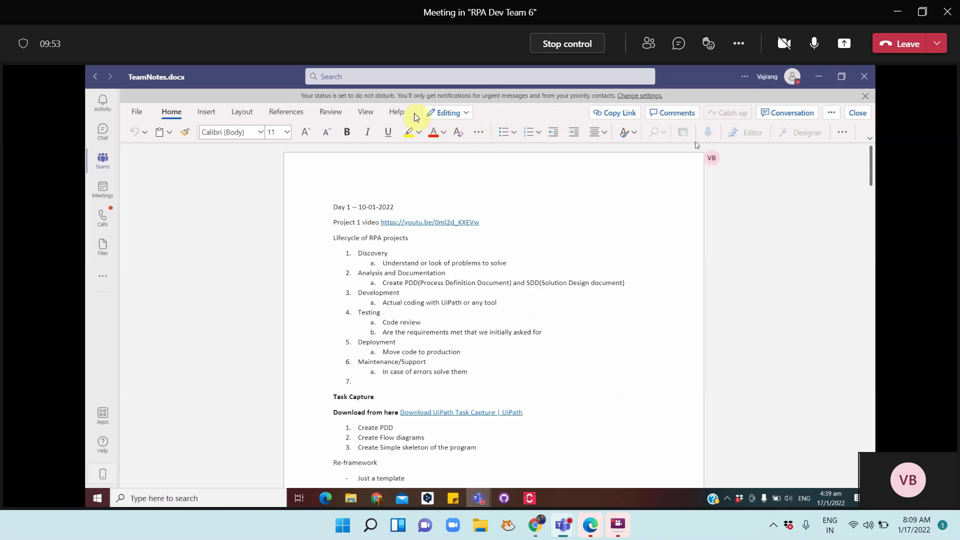
Attempt Open in Browser for TeamNotes.docx, close the incomplete sign-in tab, and return to Teams
left_click(828, 113)
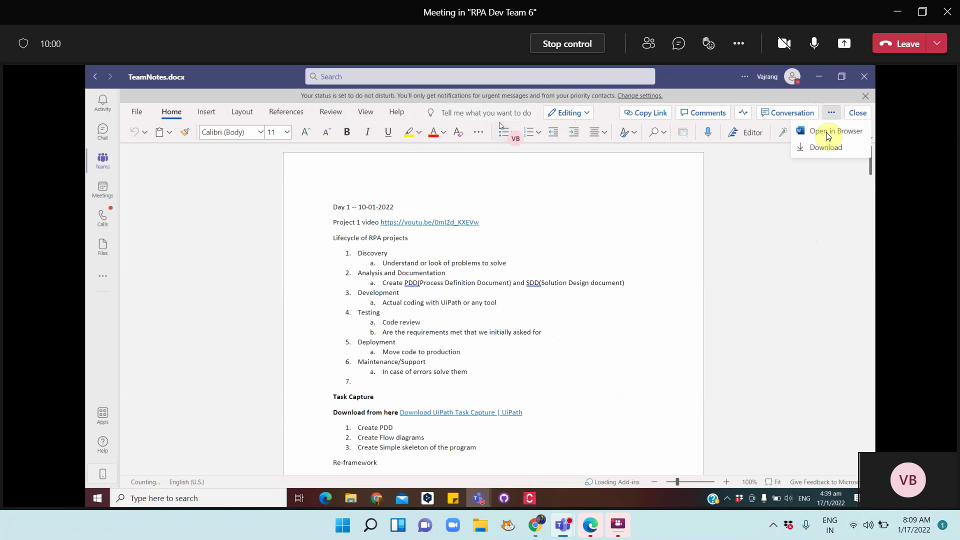
left_click(829, 132)
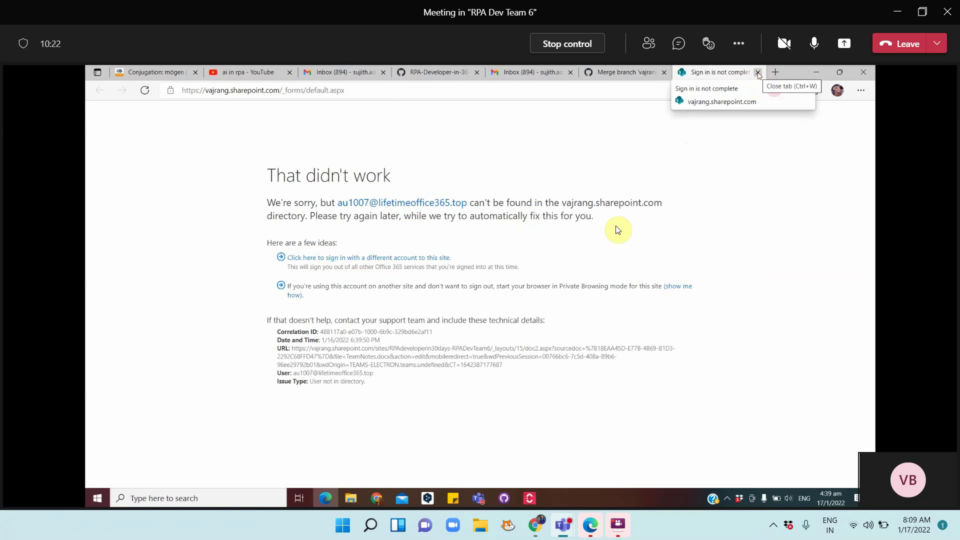
left_click(758, 73)
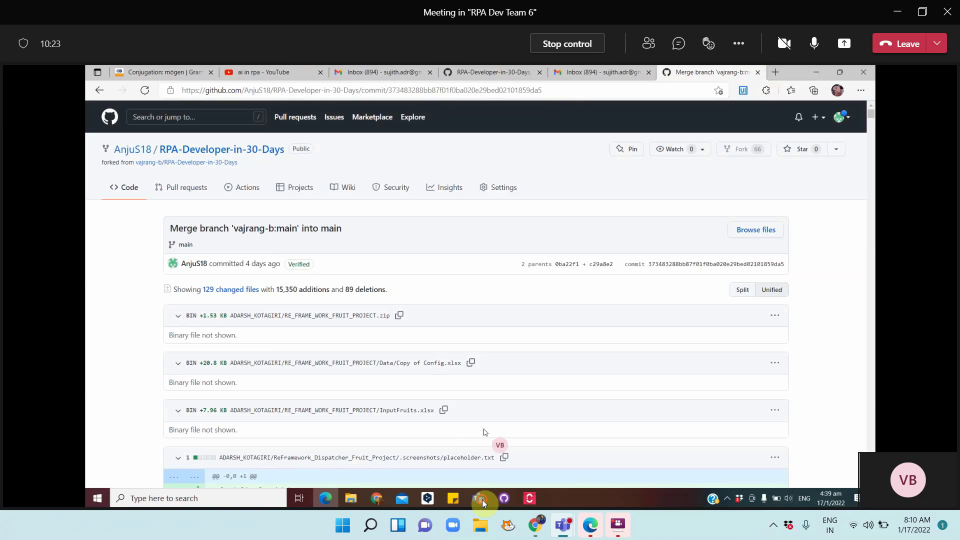
mouse_move(481, 498)
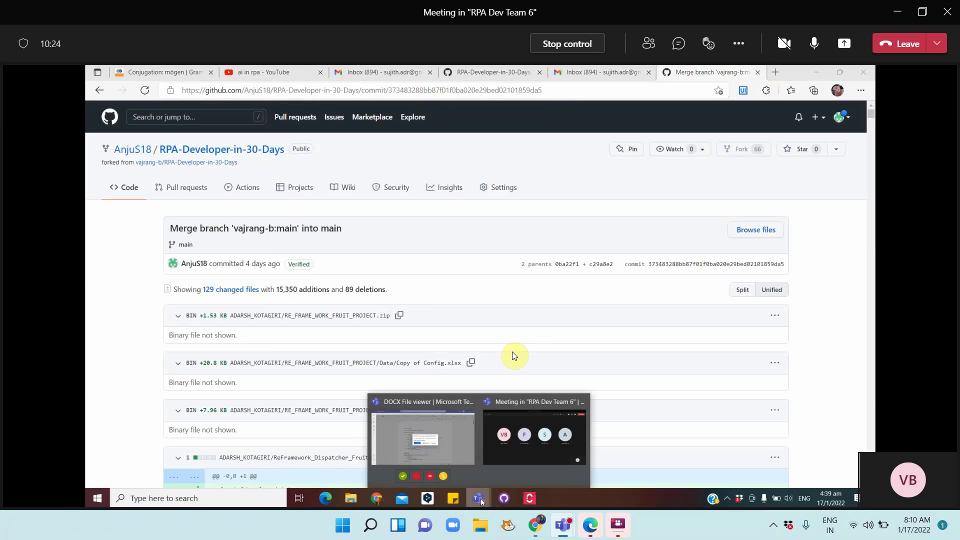
left_click(445, 440)
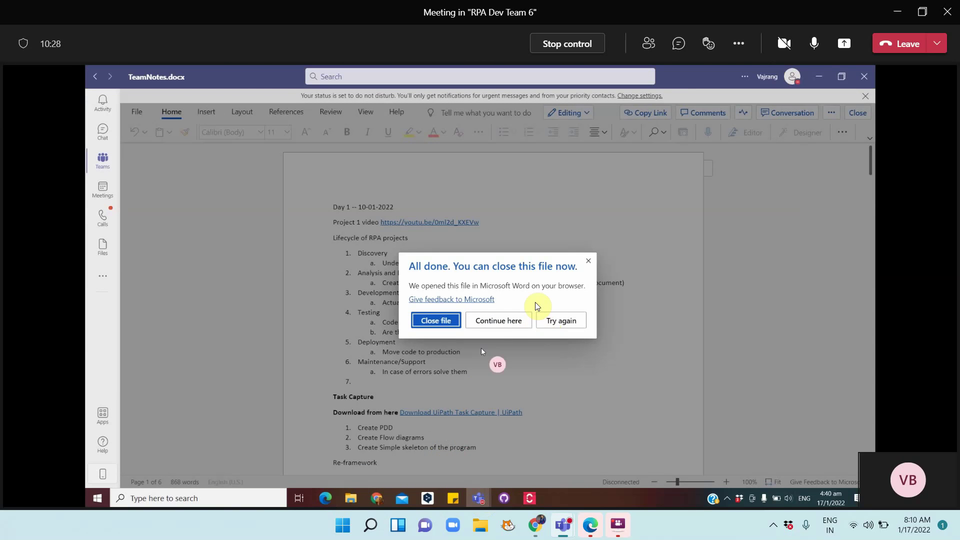
Choose Continue here and place the cursor after the 'Day4 Convert process to Dispatcher and performer' line
left_click(522, 320)
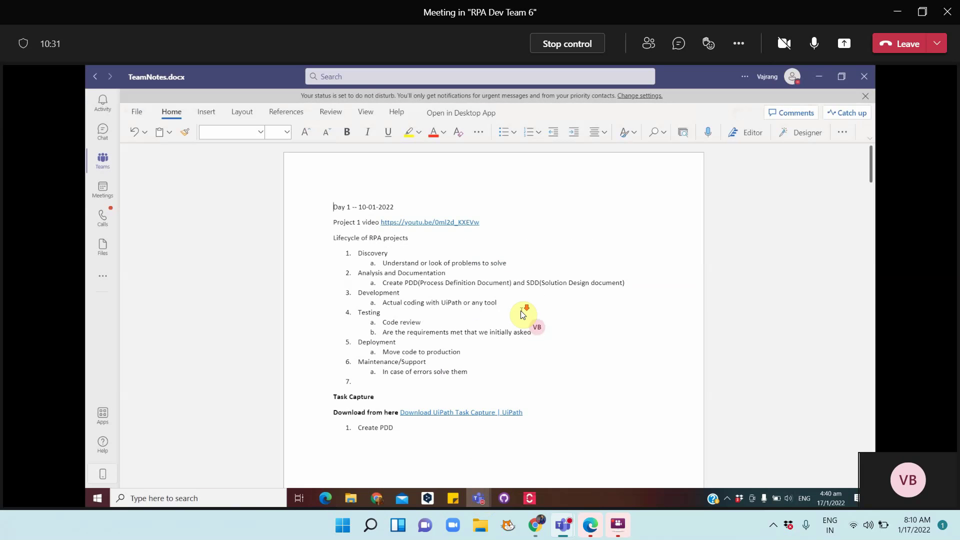
scroll(521, 313, "down", 10)
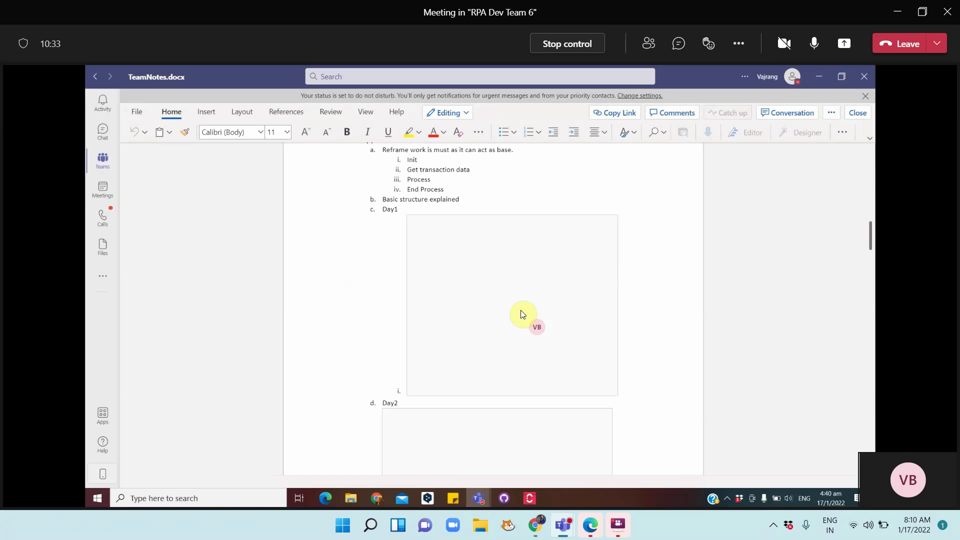
scroll(521, 313, "down", 10)
scroll(520, 313, "down", 5)
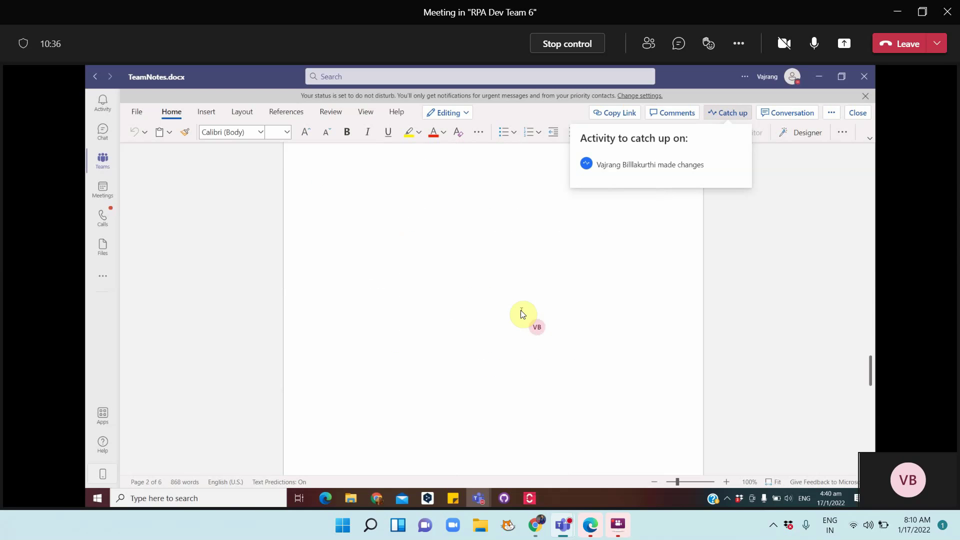
scroll(521, 310, "down", 10)
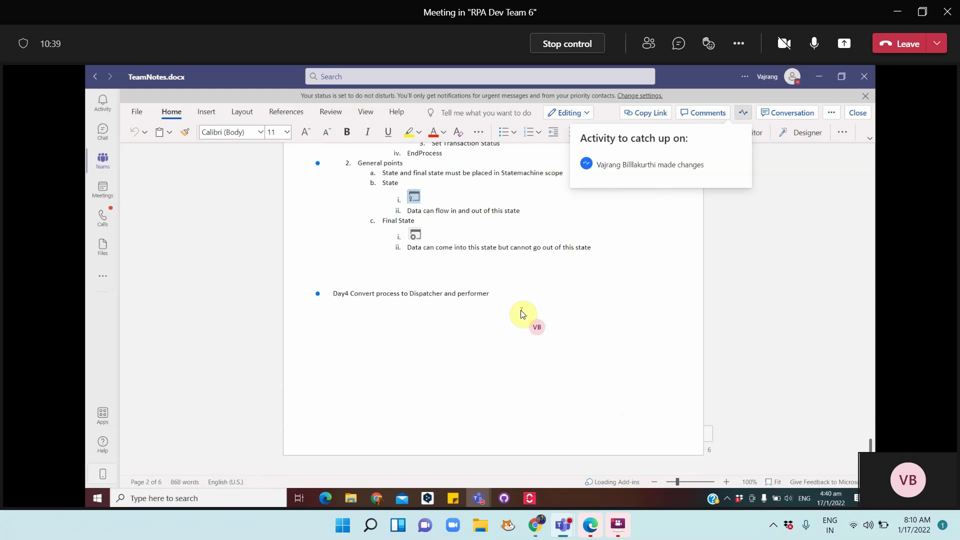
left_click(503, 296)
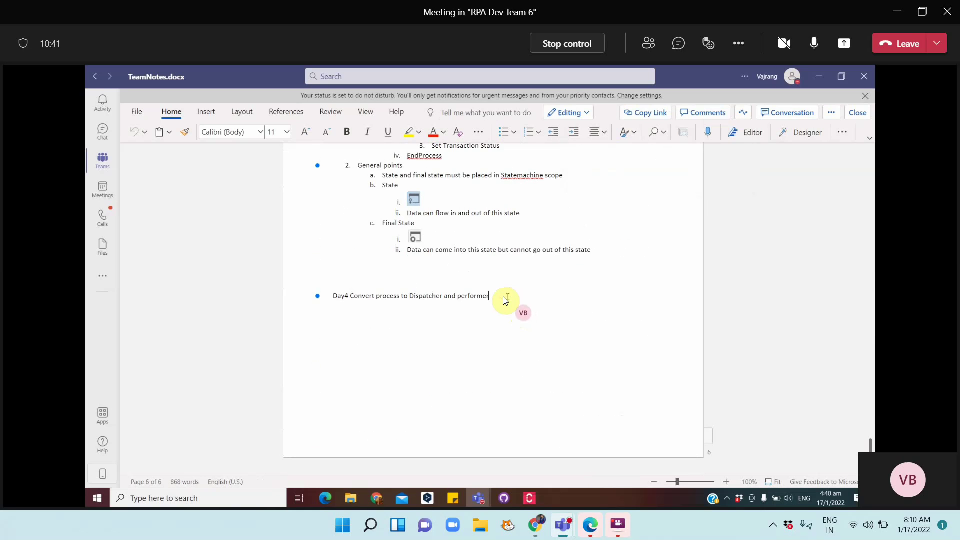
Add a 'Courses to complete :' line with the pasted RPA Developer Foundation link below Day4
left_click(518, 320)
key("Return")
type("Courses to com0le")
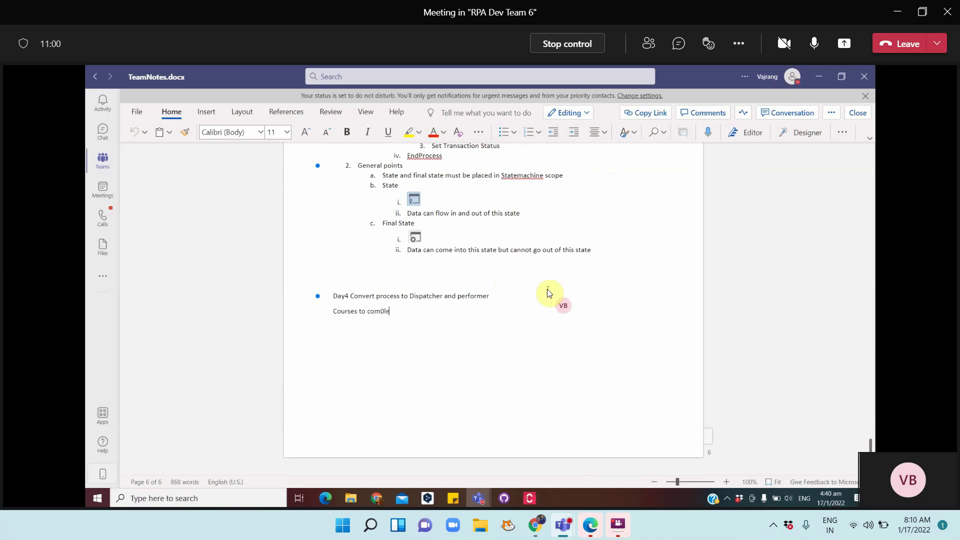
key("BackSpace")
key("BackSpace")
key("BackSpace")
type("plete :")
type("https://academy.uipath.com/channeldetail/rpa-developer-foundation")
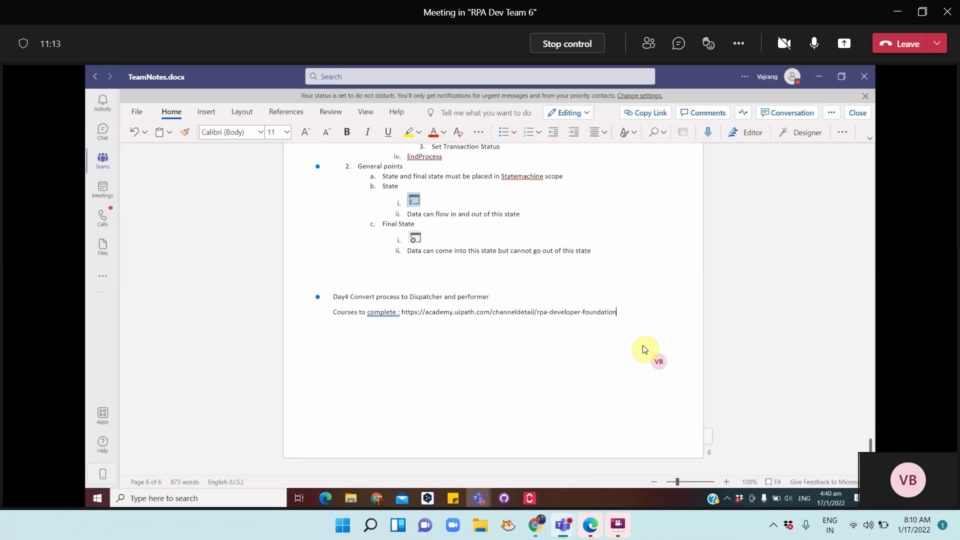
key("Return")
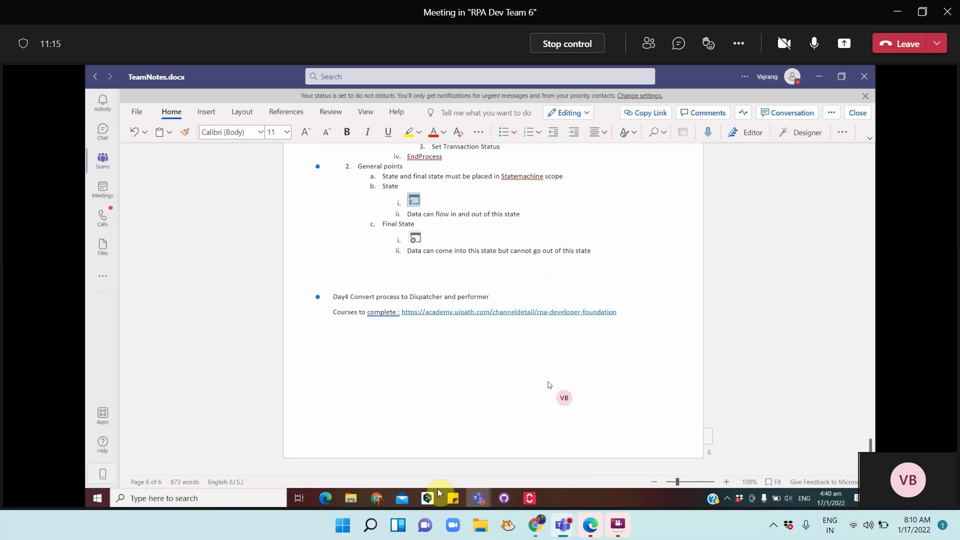
Browse back through the learning plans to RPA Developer Advanced and copy its web address
left_click(379, 499)
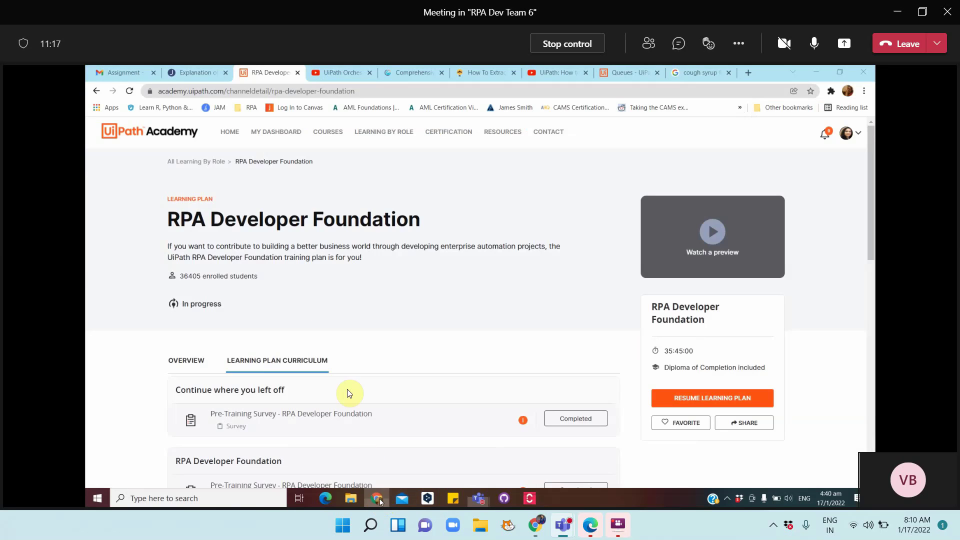
scroll(394, 303, "down", 10)
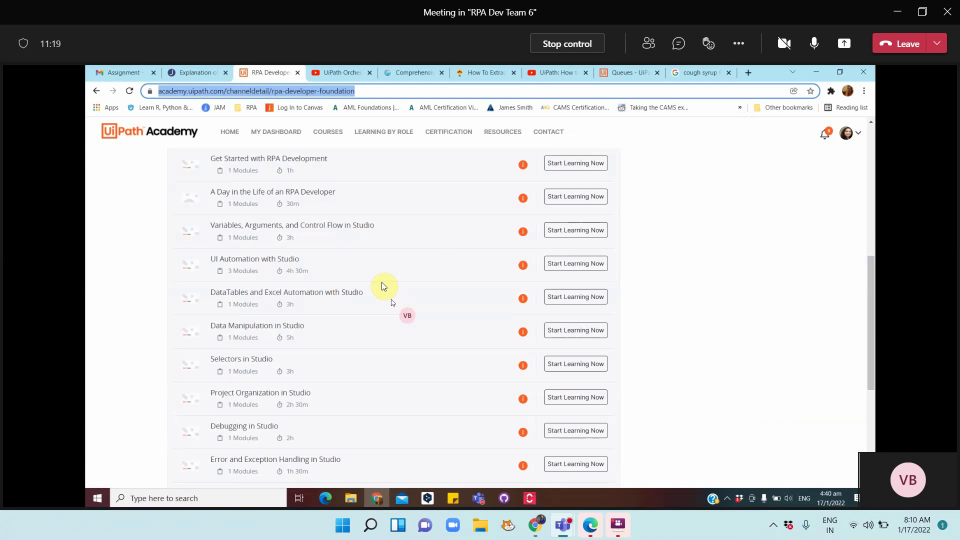
scroll(382, 283, "up", 10)
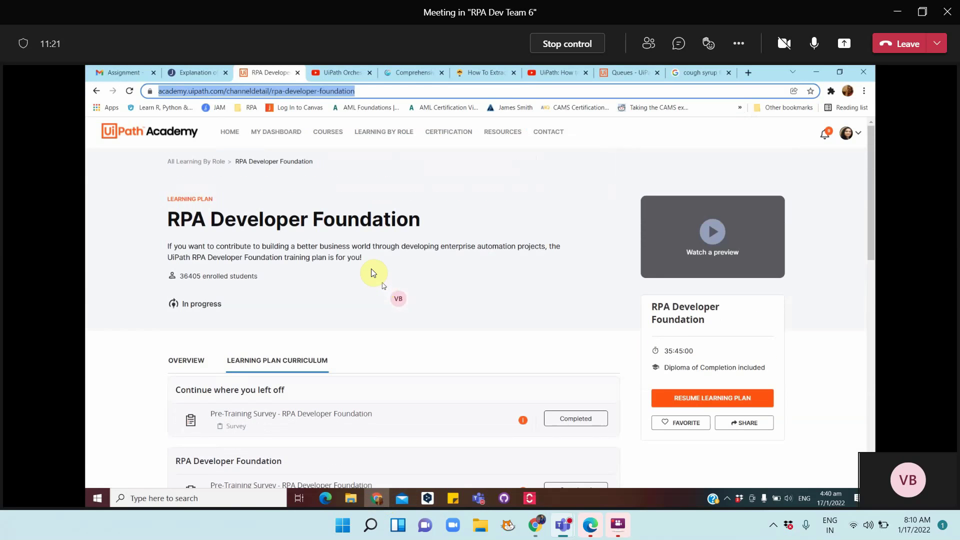
left_click(220, 163)
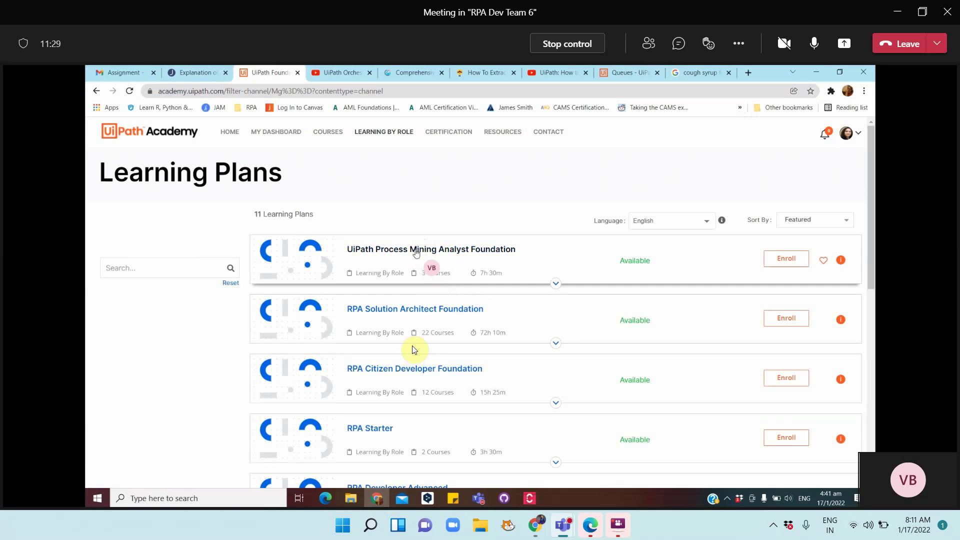
scroll(414, 393, "down", 1)
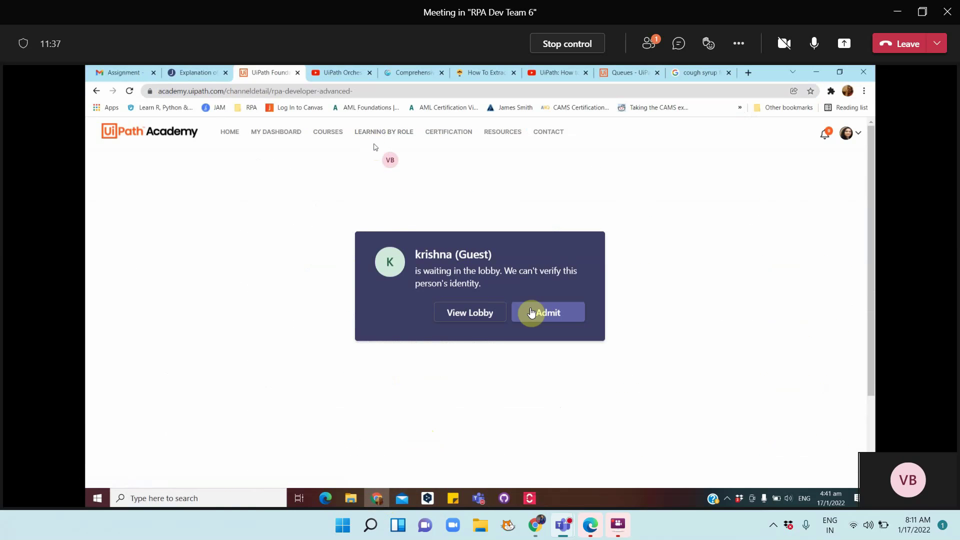
left_click(532, 312)
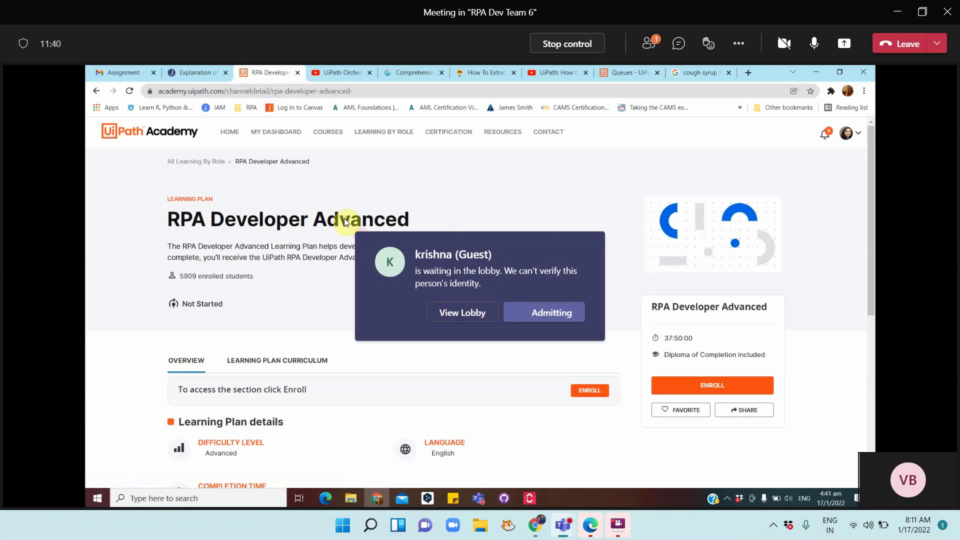
left_click(349, 91)
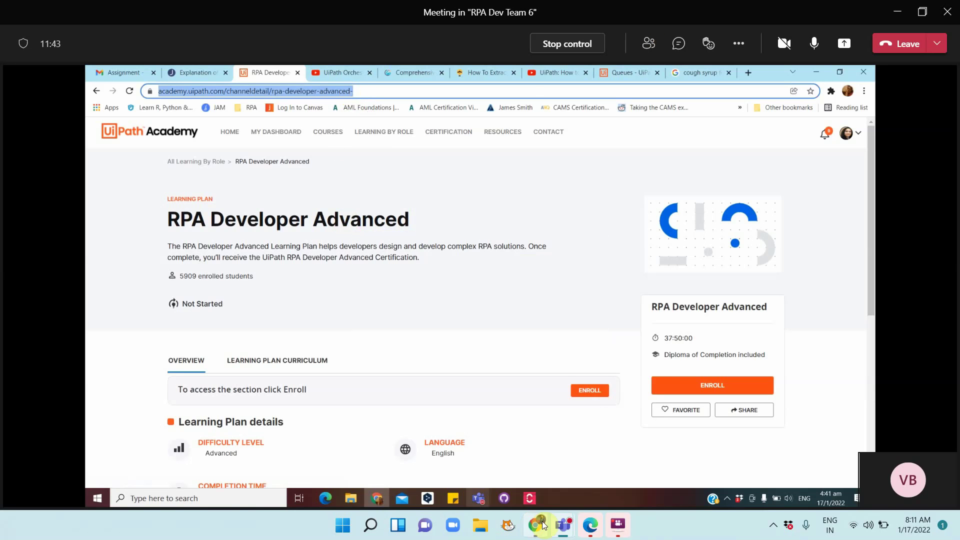
left_click(482, 346)
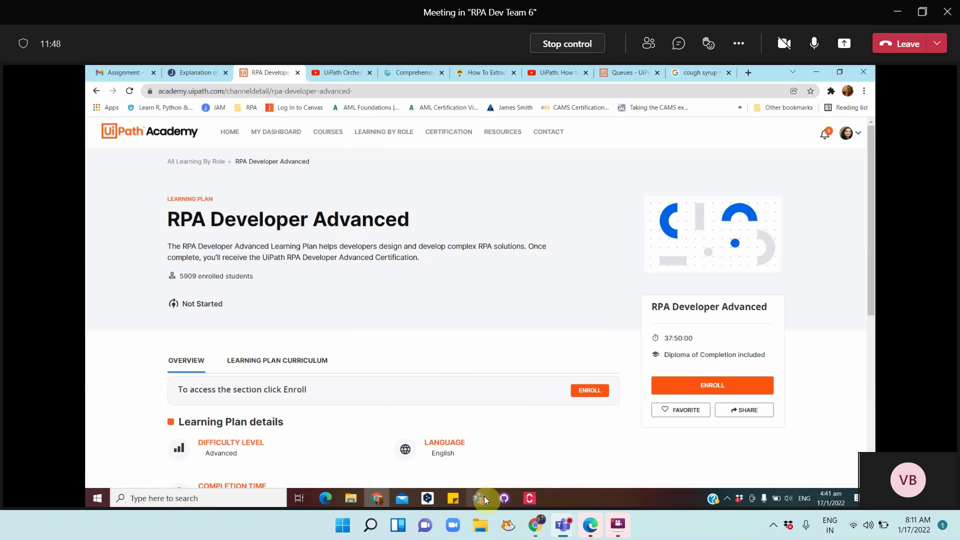
Paste the RPA Developer Advanced link below the Foundation link in TeamNotes.docx
mouse_move(484, 500)
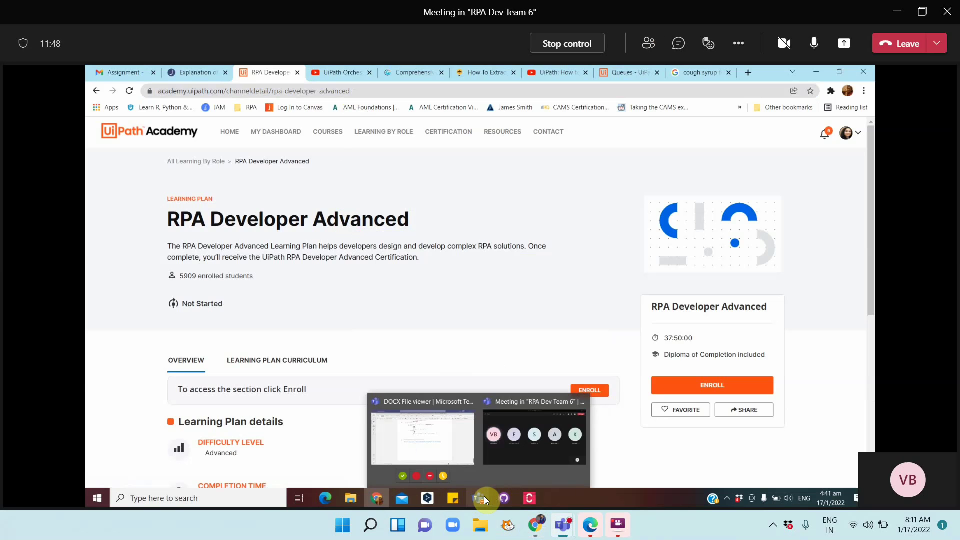
left_click(428, 440)
type("v")
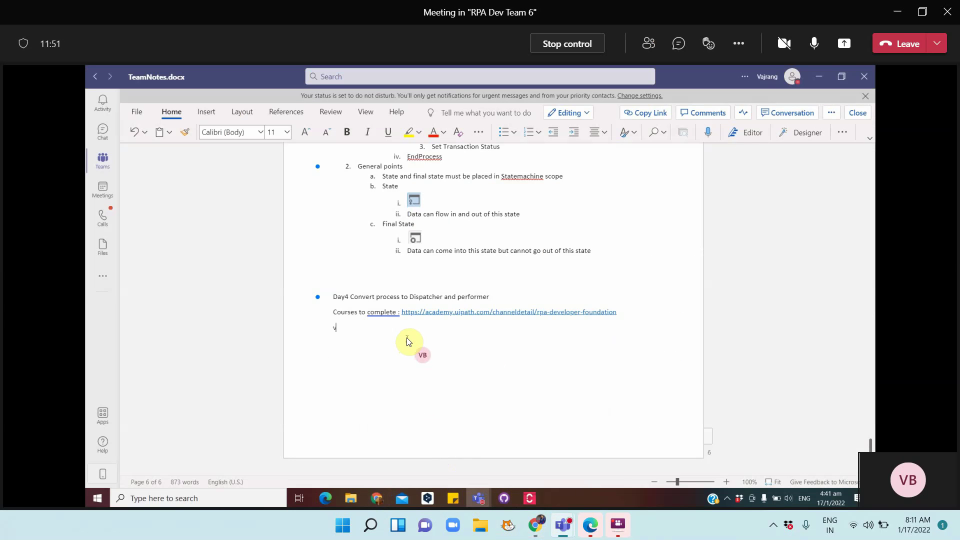
key("BackSpace")
type("https://academy.uipath.com/channeldetail/rpa-developer-advanced")
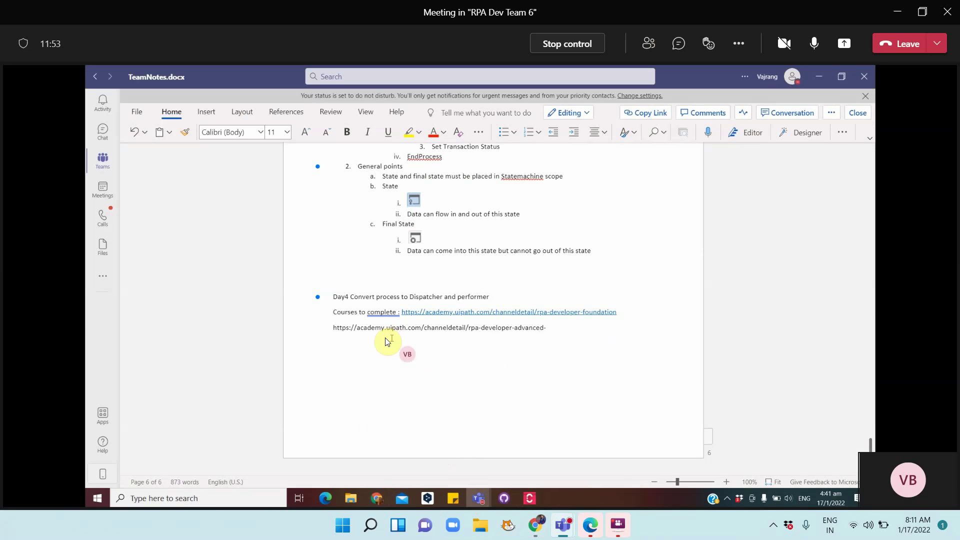
key("Return")
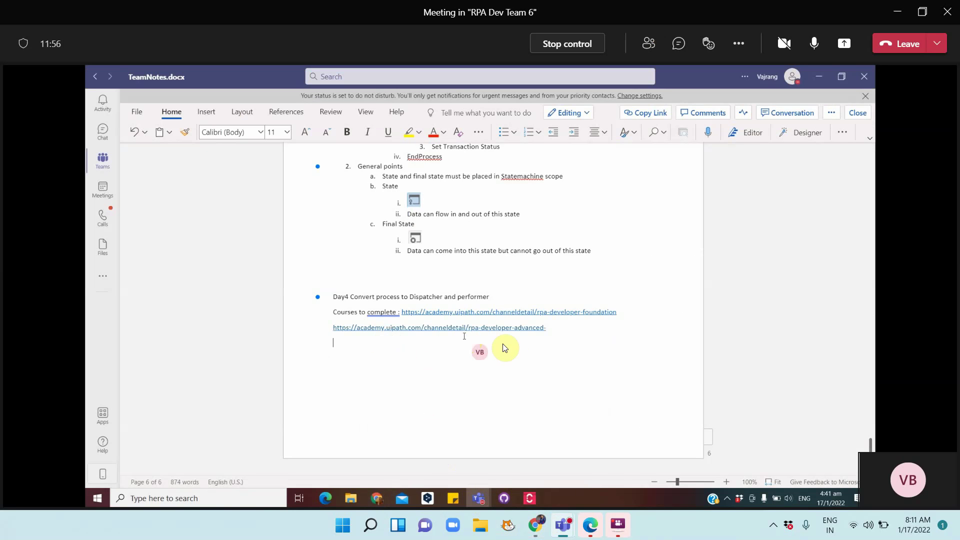
Accept the grammar fix changing 'Courses to complete :' to 'Courses to complete:'
left_click(379, 313)
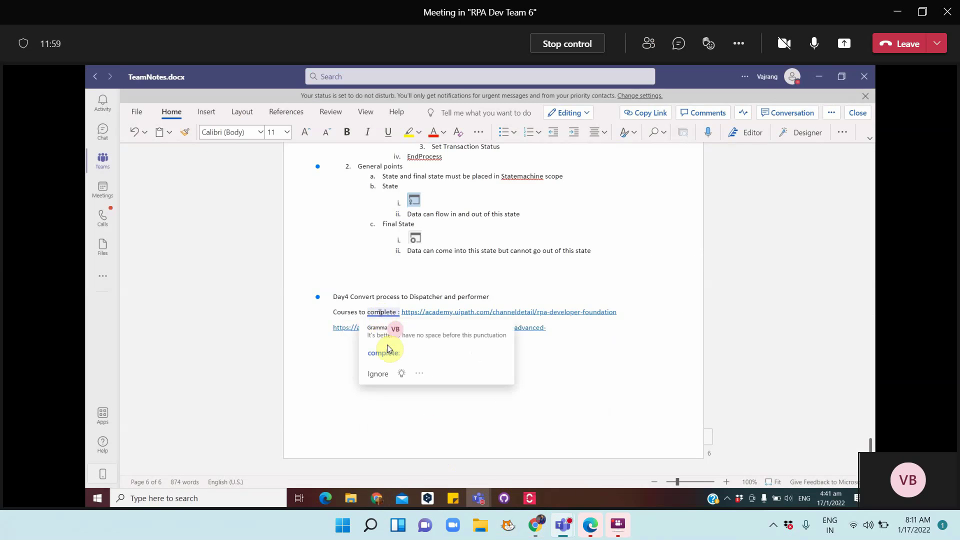
right_click(388, 350)
left_click(389, 332)
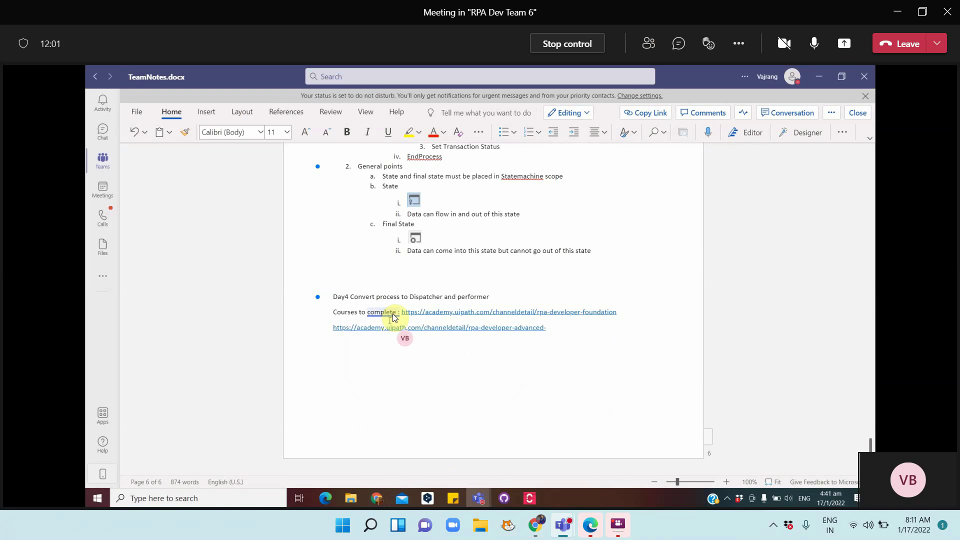
left_click(392, 313)
right_click(394, 339)
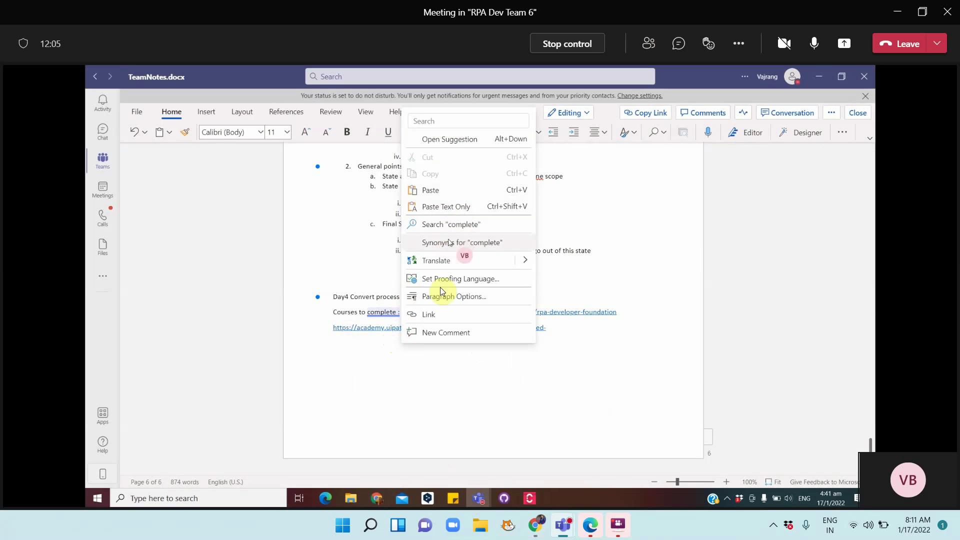
left_click(383, 313)
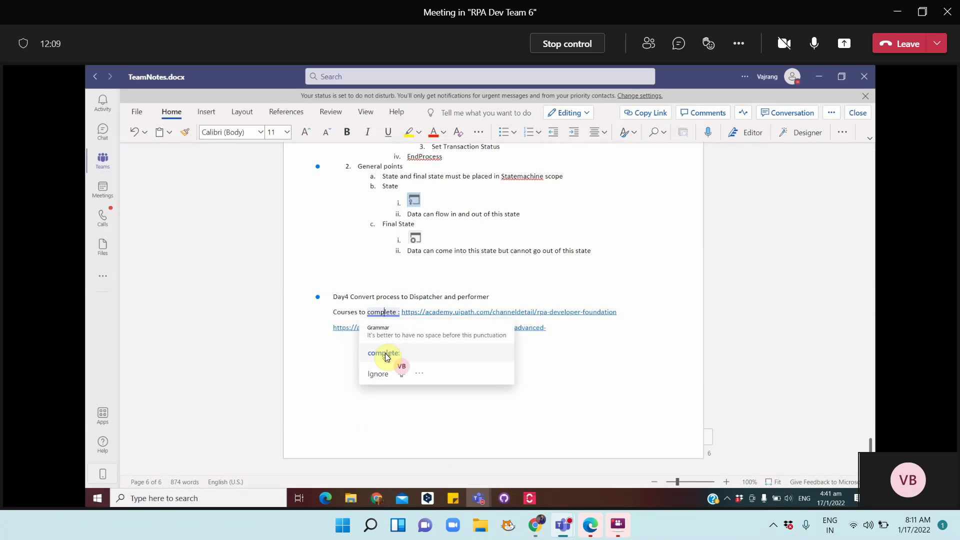
left_click(385, 353)
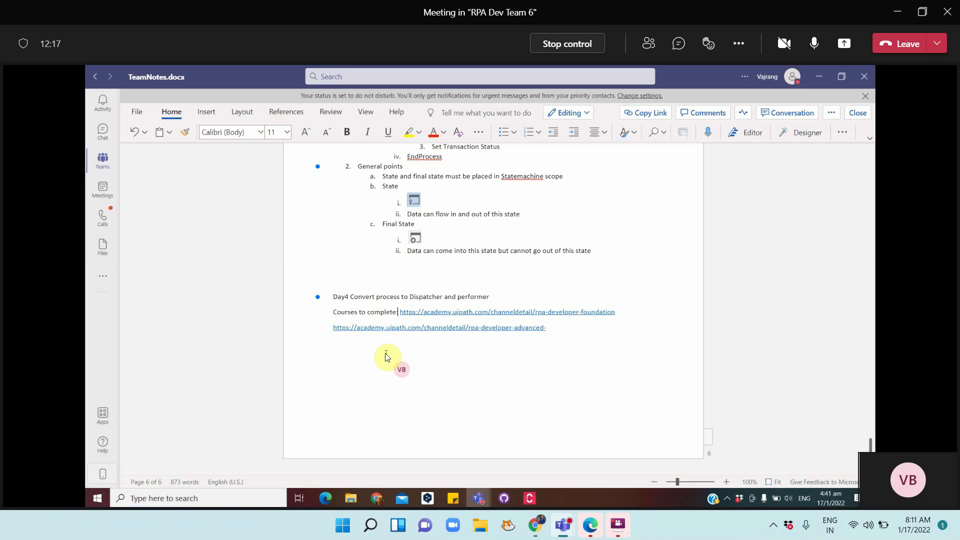
left_click(558, 327)
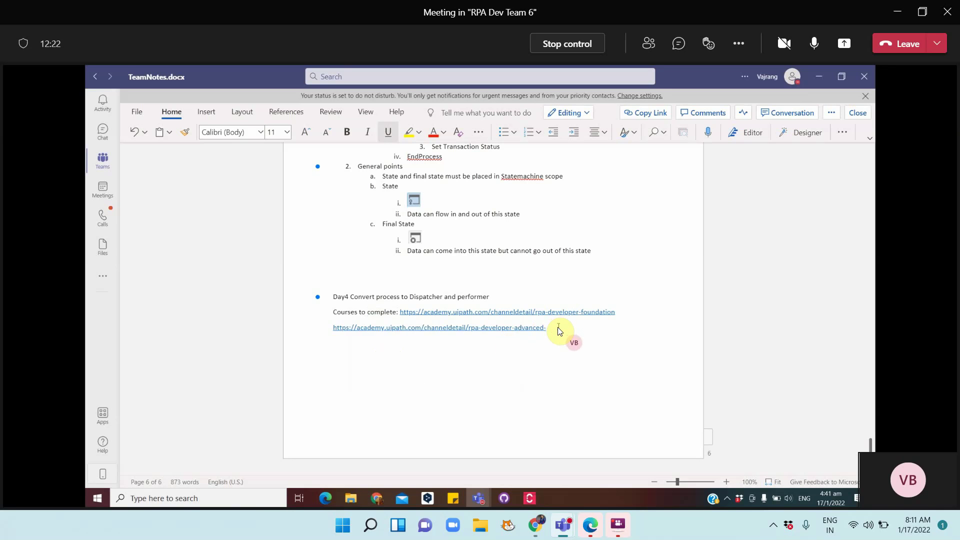
Start a Numbering list on a new line below the two course links
key("Return")
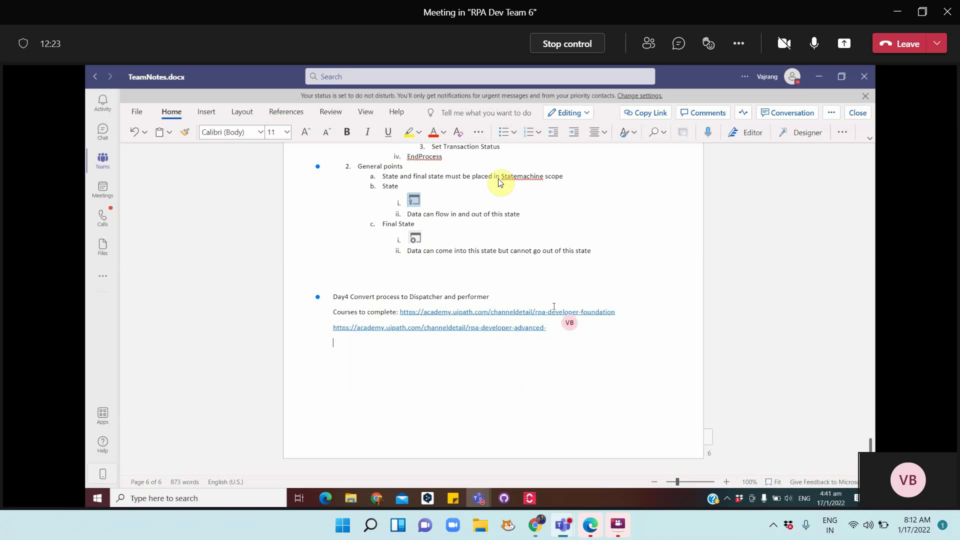
left_click(530, 135)
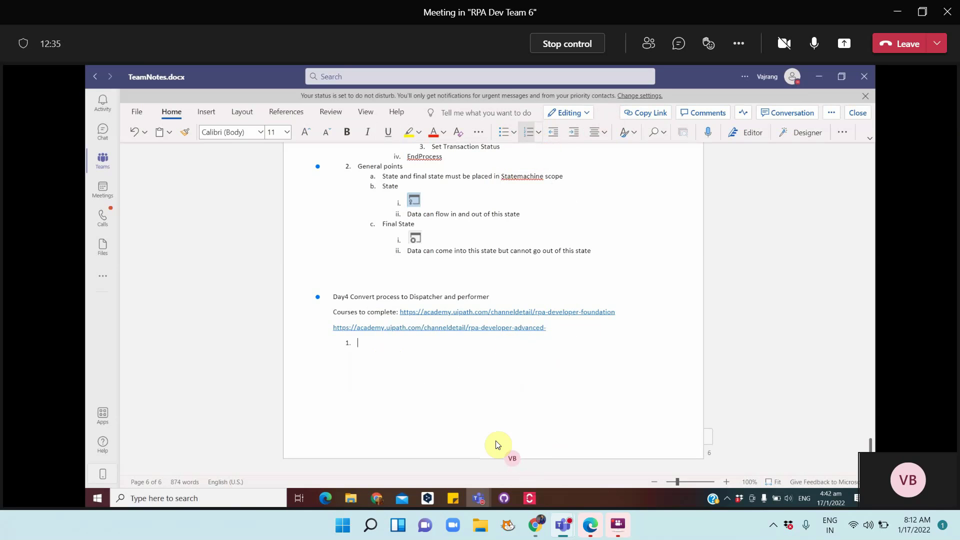
Type item 1 'Recap - Open browser -> Download excel -> Read excel -> each row must be filled -> click submit'
type("Recap")
type(" -")
type(" Open")
type(" bro")
type("wser")
type("-")
type(" > Download ex")
type("cel")
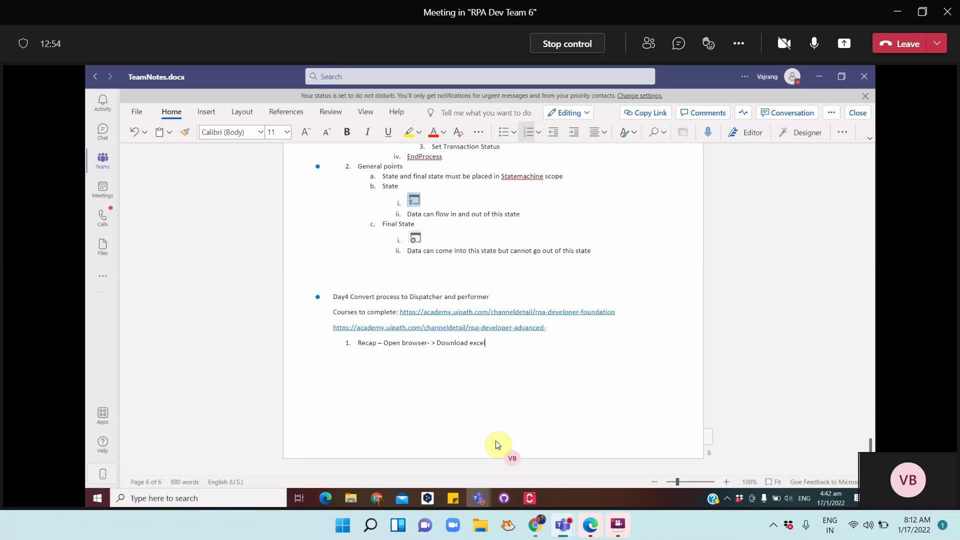
type(" ->")
left_click(498, 445)
type("Read")
key("BackSpace")
key("BackSpace")
key("BackSpace")
key("BackSpace")
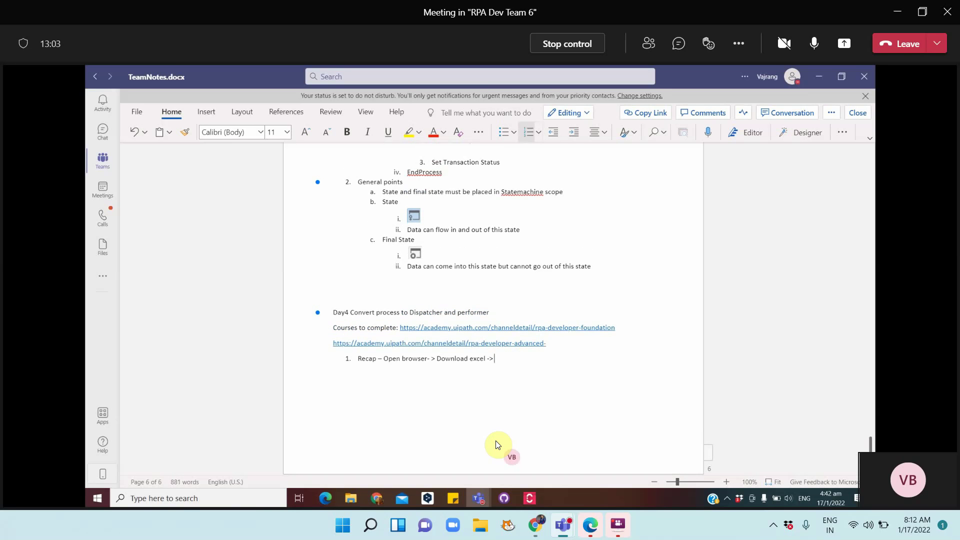
type("Read excel ->")
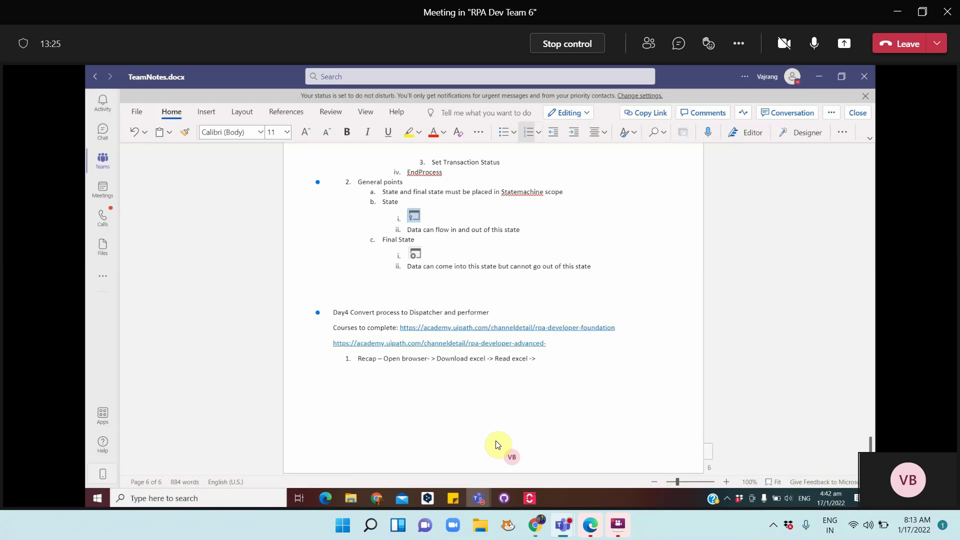
type("each row must be filled - >click submit")
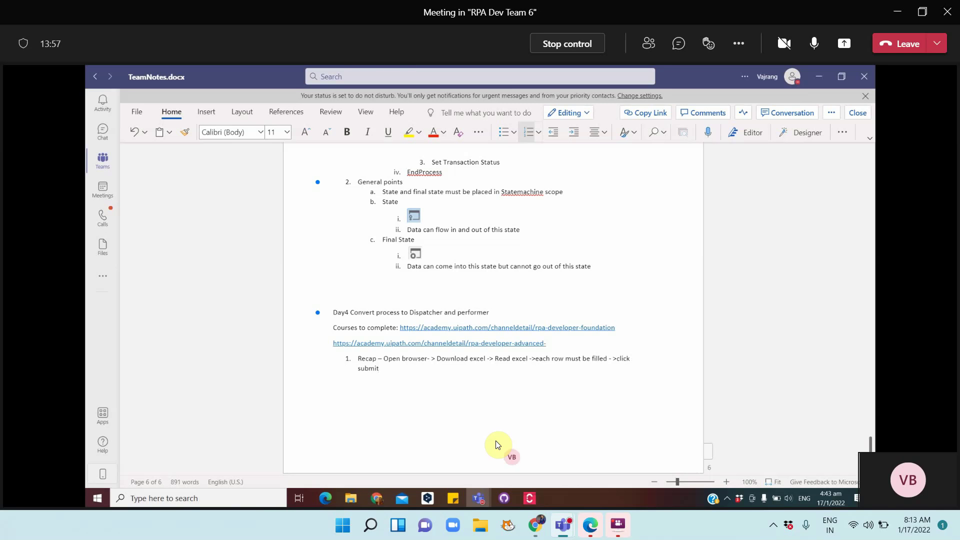
key("Return")
Write item 2 as 'Having single process cannot be used my multiple machines with same data', fixing typos
type("Hasving")
key("BackSpace")
key("BackSpace")
key("BackSpace")
key("BackSpace")
key("BackSpace")
type("ving single process cannot be")
type("used my")
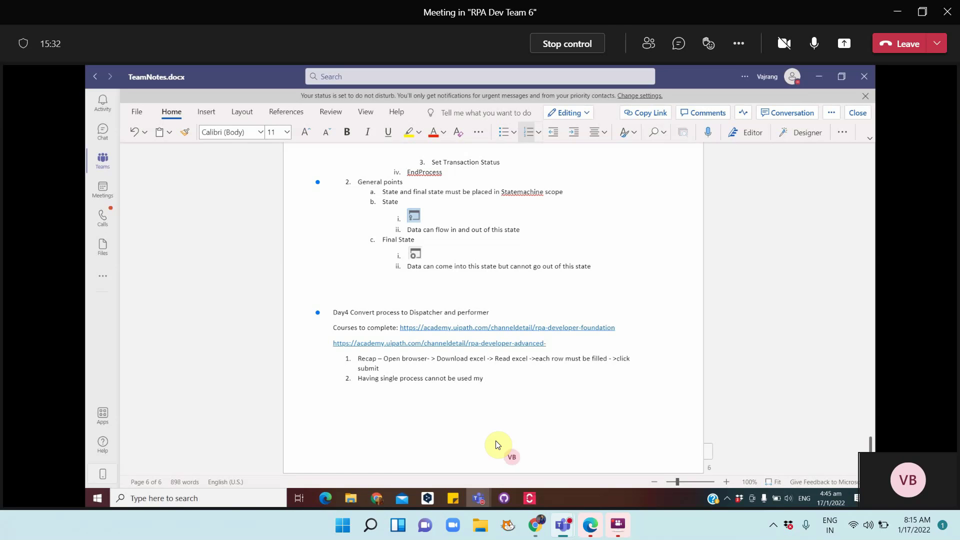
type(" multiple machines withy same data")
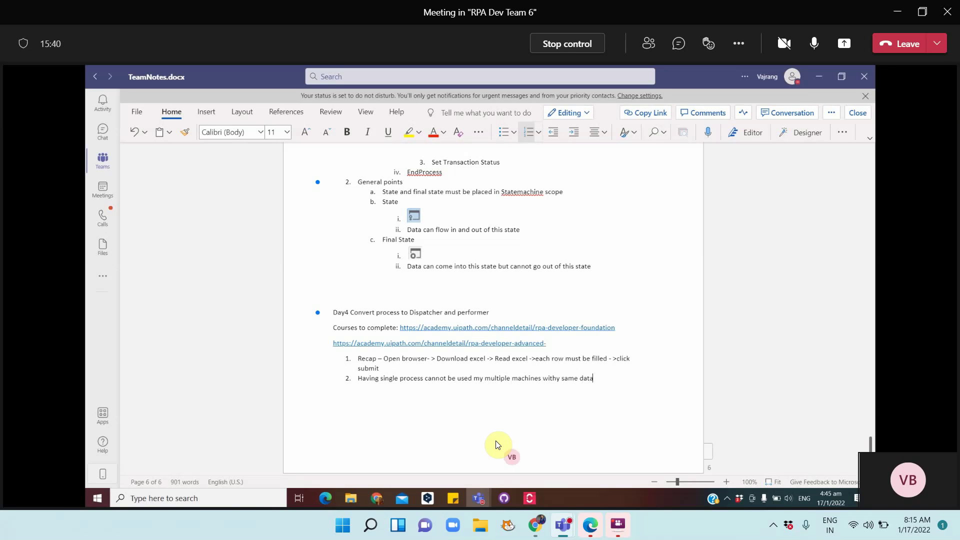
left_click(560, 378)
key("BackSpace")
Add indented sub-item a under item 2: 'Having separate performer and dispatcher'
left_click(606, 380)
key("Return")
key("Tab")
type("Having se")
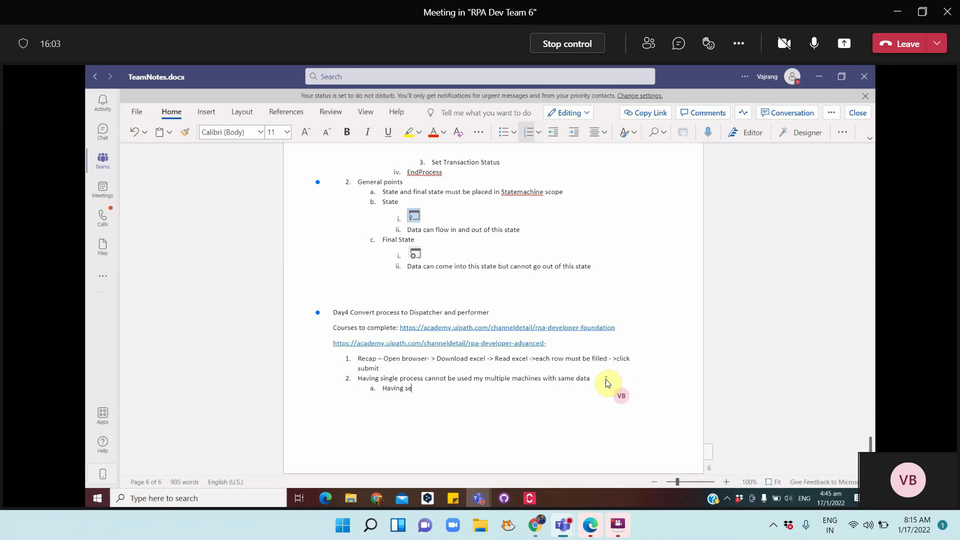
type("parate performer and eispatcher")
left_click(481, 389)
key("Delete")
type("d ")
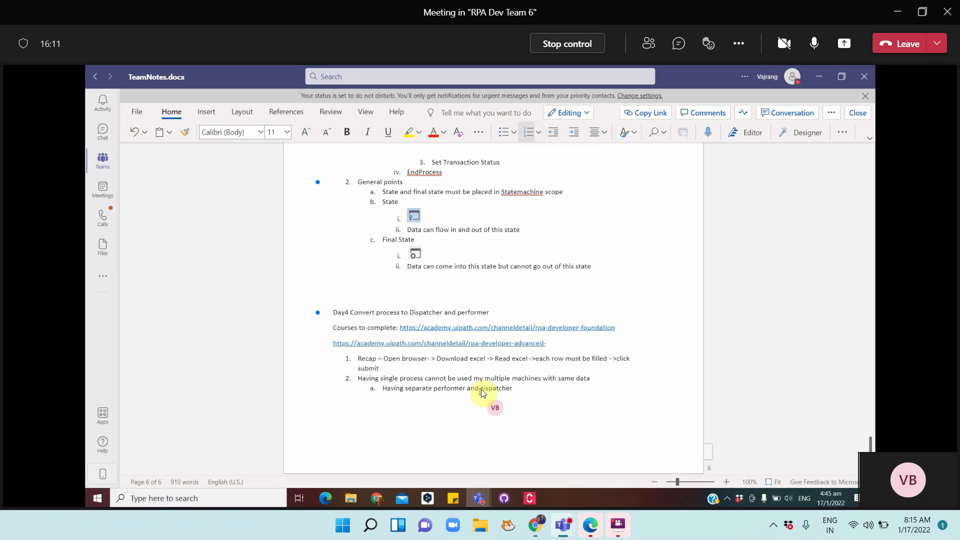
type("d")
key("Delete")
Add sub-items 'Dispatcher can work on a separate machine' and 'Performer can work on separate machine', then indent under b
key("Return")
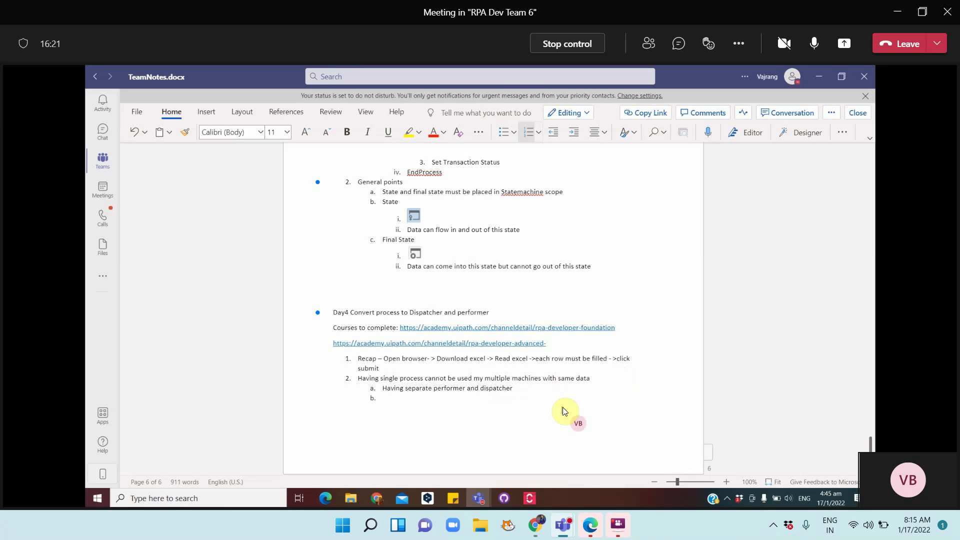
type("Dispatcher can work on a separate proce")
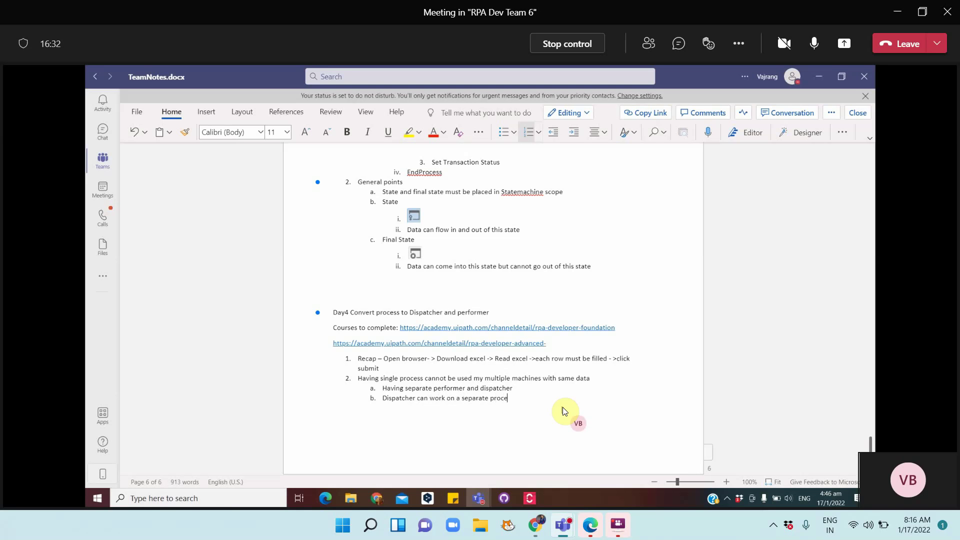
key("BackSpace")
key("BackSpace")
key("BackSpace")
key("BackSpace")
key("BackSpace")
type("machine")
key("Return")
type("Per")
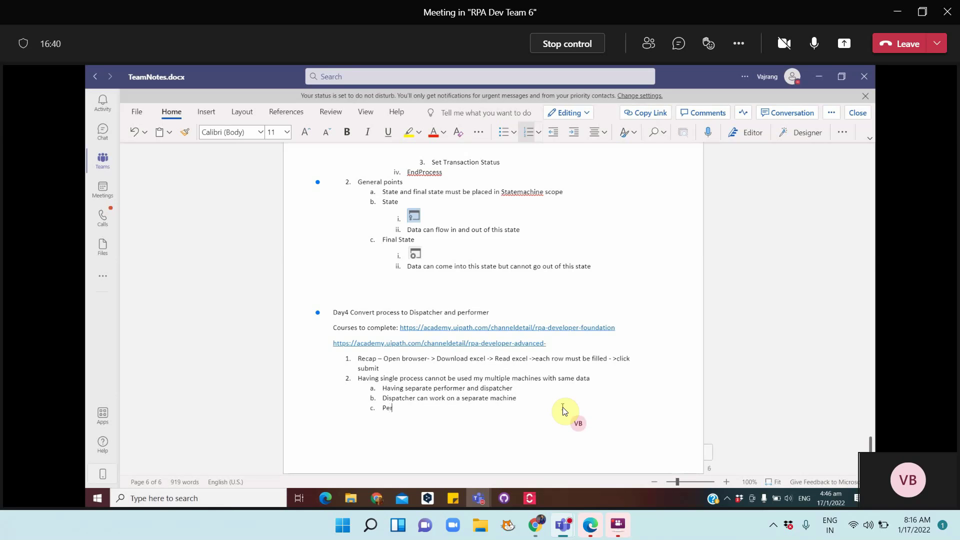
type("former can work on separate machine")
left_click(522, 400)
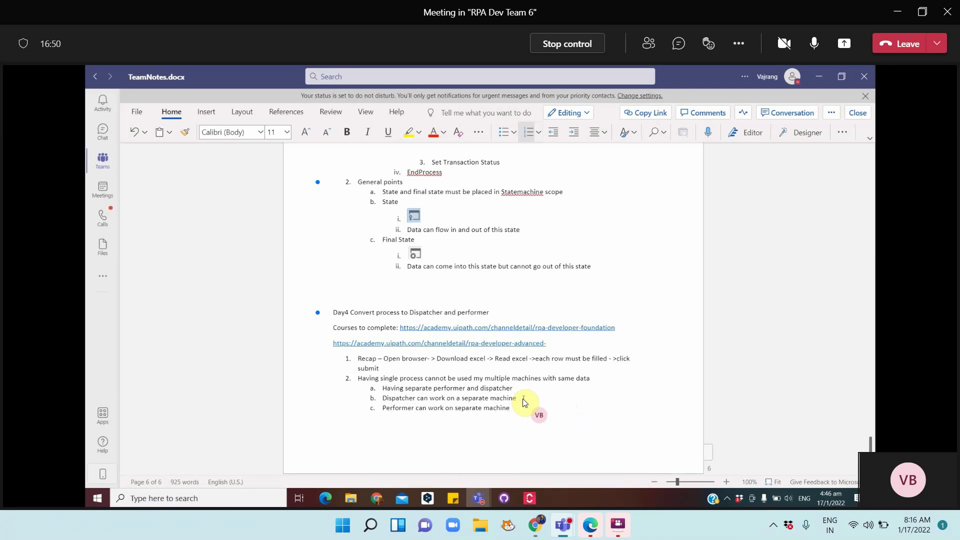
key("Return")
key("Tab")
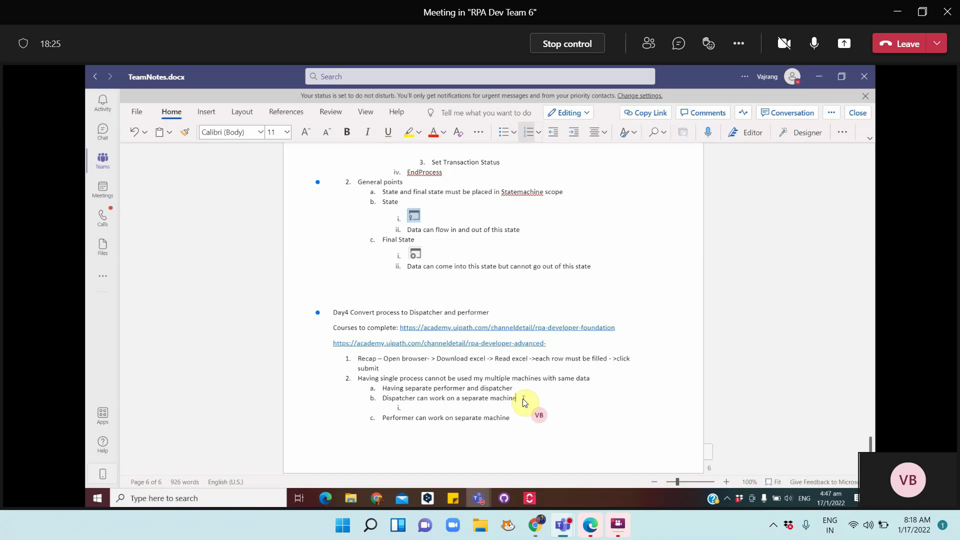
left_click(727, 495)
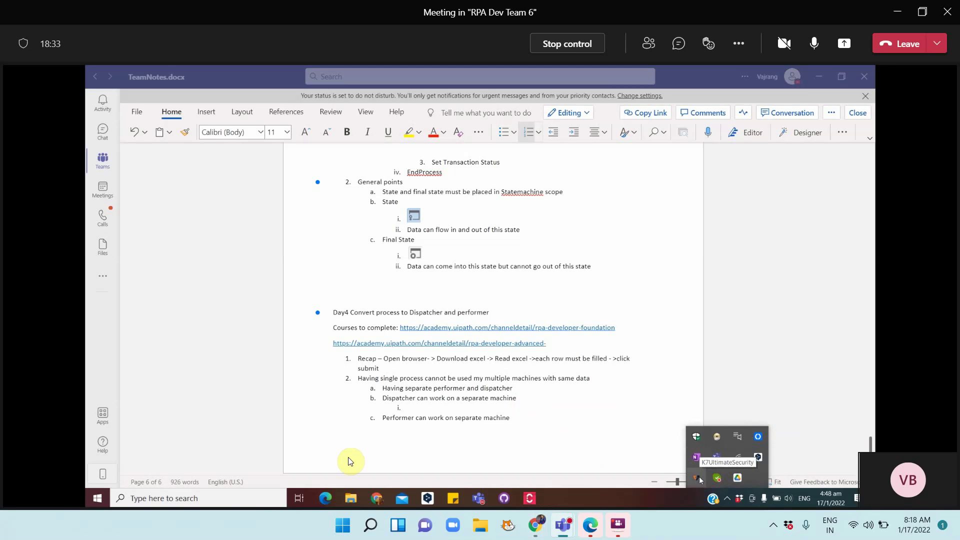
Search for UiPath Assistant and delete its broken shortcut when warned
left_click(235, 499)
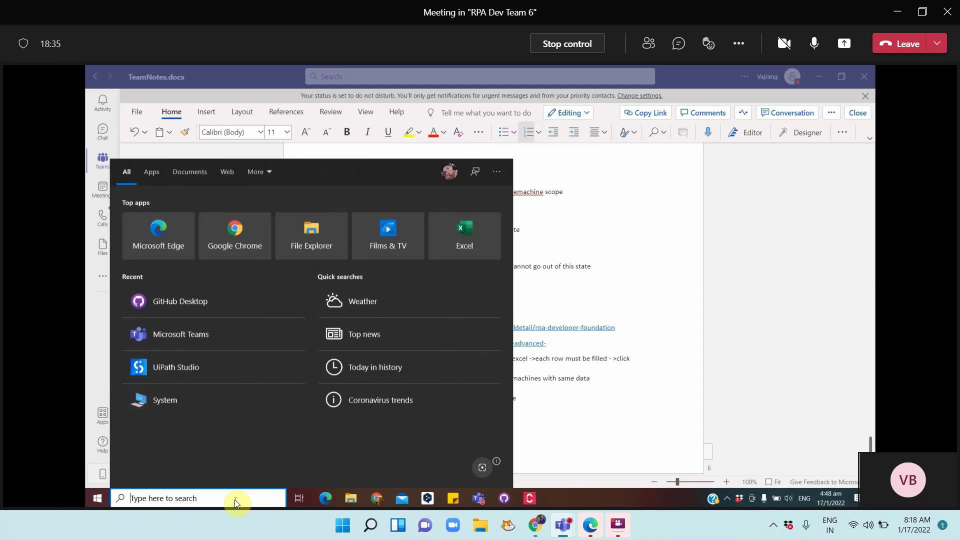
type("uipath assist")
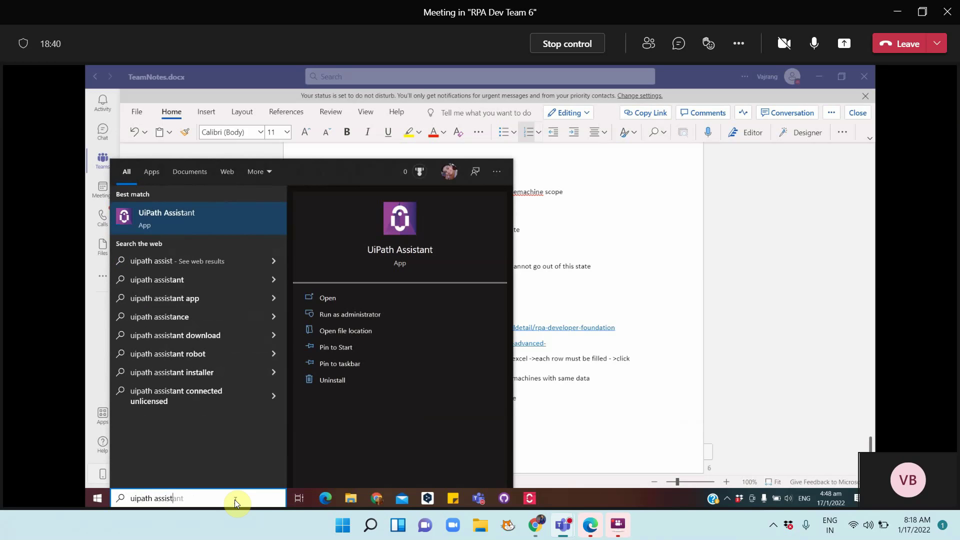
key("Return")
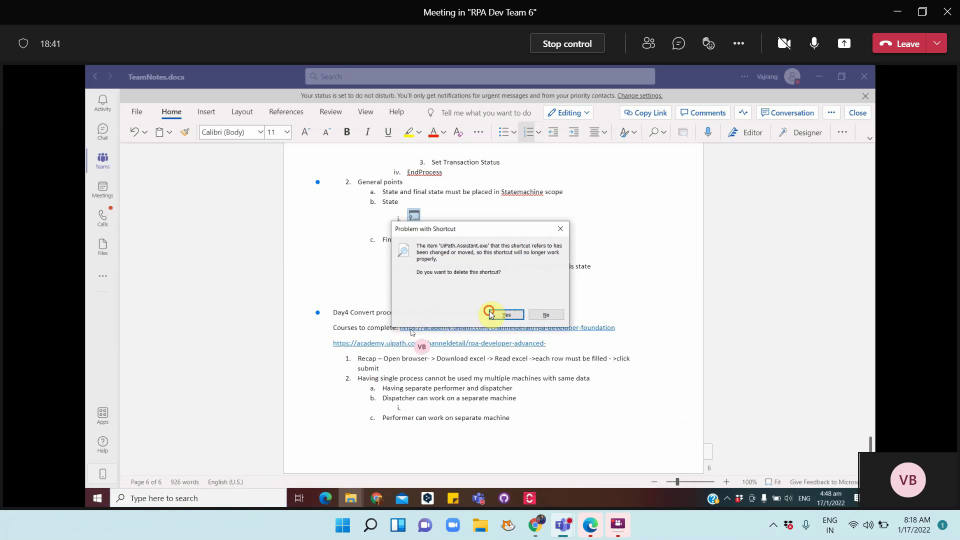
left_click(498, 314)
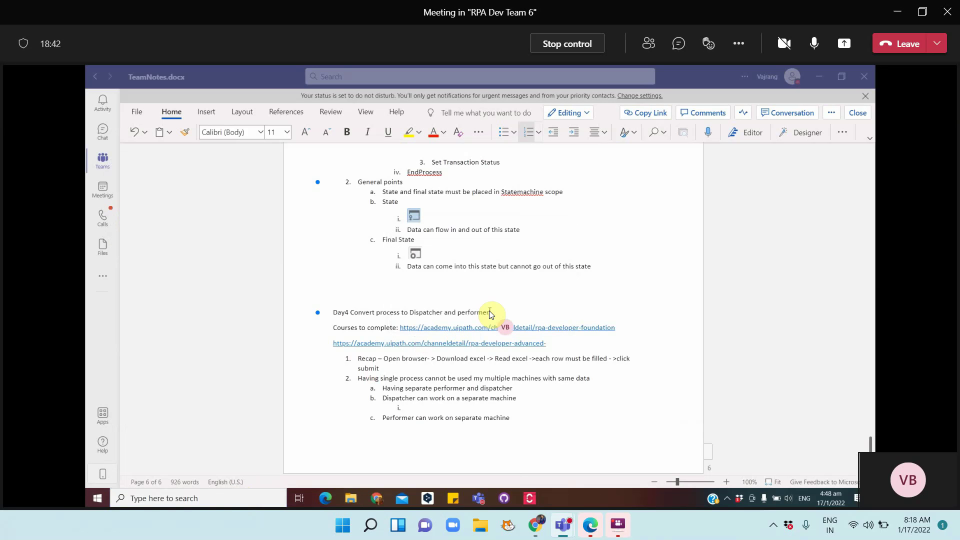
Launch UiPath Studio from a Windows search for 'uipath'
left_click(201, 498)
type("uipath")
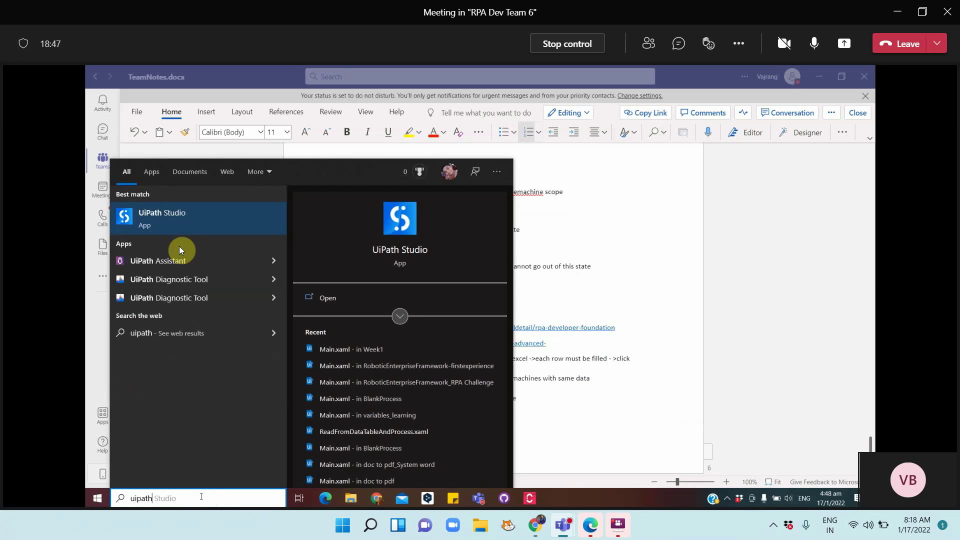
left_click(199, 220)
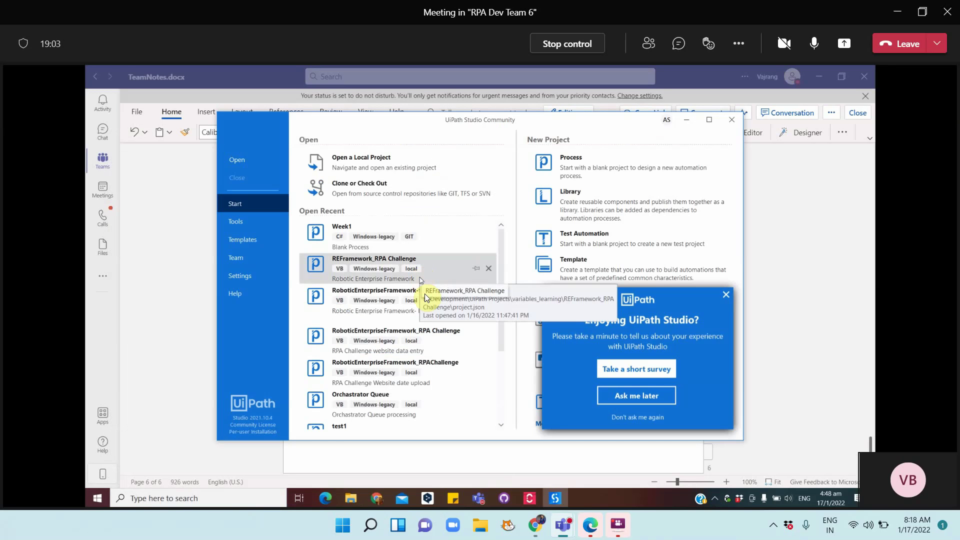
Dismiss the survey, maximize the Studio start window and open the Week1 project
left_click(725, 294)
left_click(709, 119)
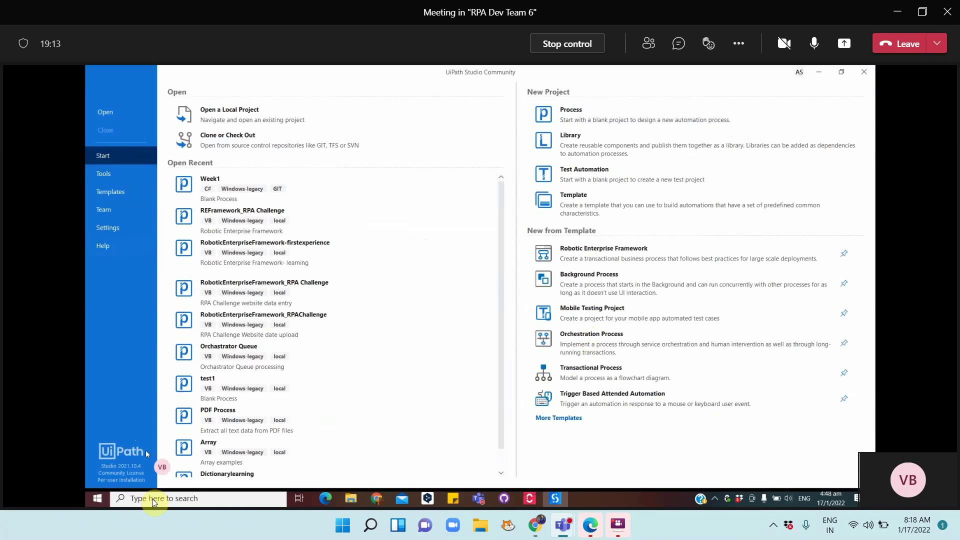
left_click(220, 186)
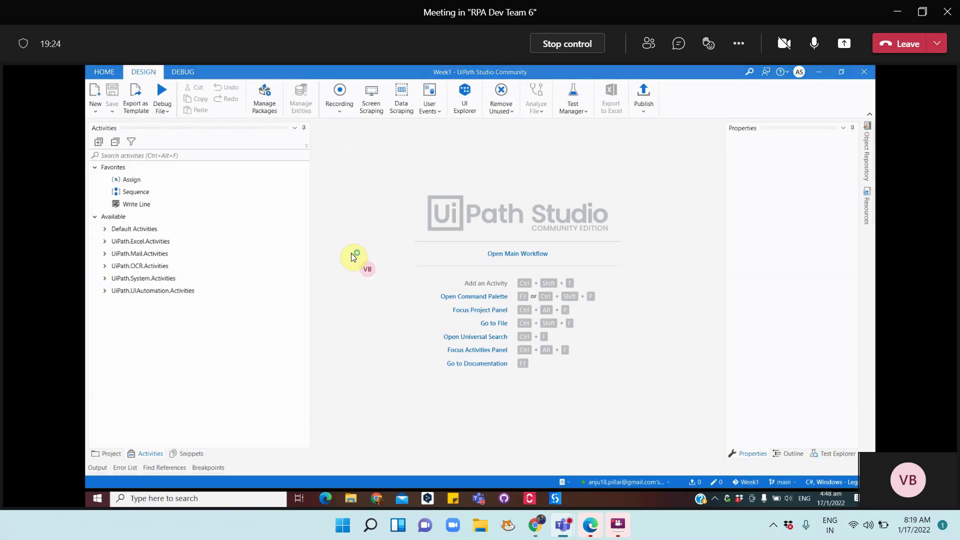
Refresh the Orchestrator resources from the status-bar Orchestrator menu
left_click(569, 482)
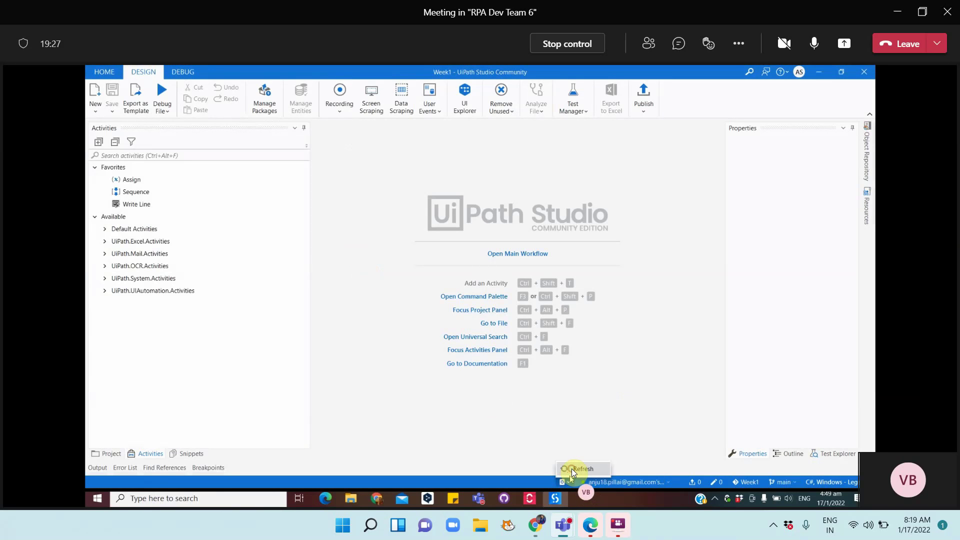
left_click(572, 469)
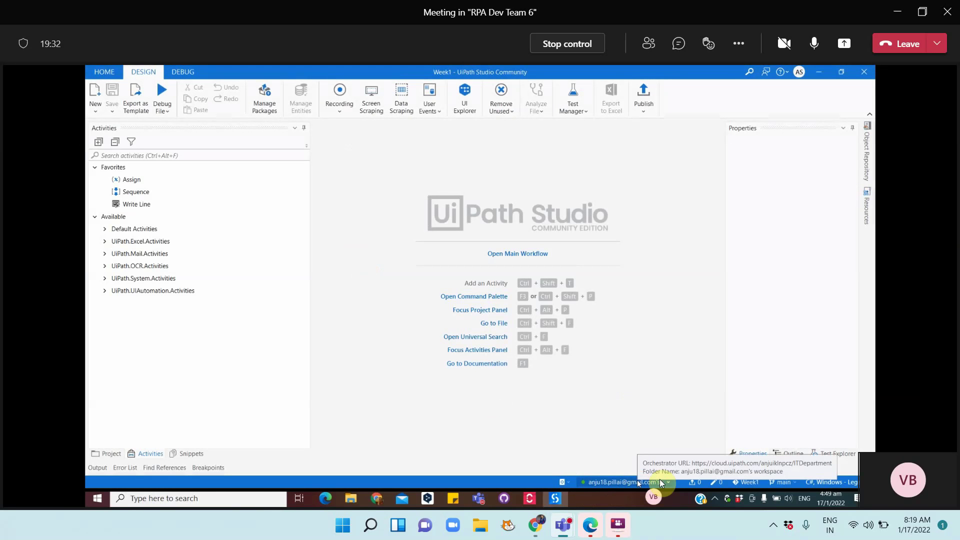
left_click(614, 485)
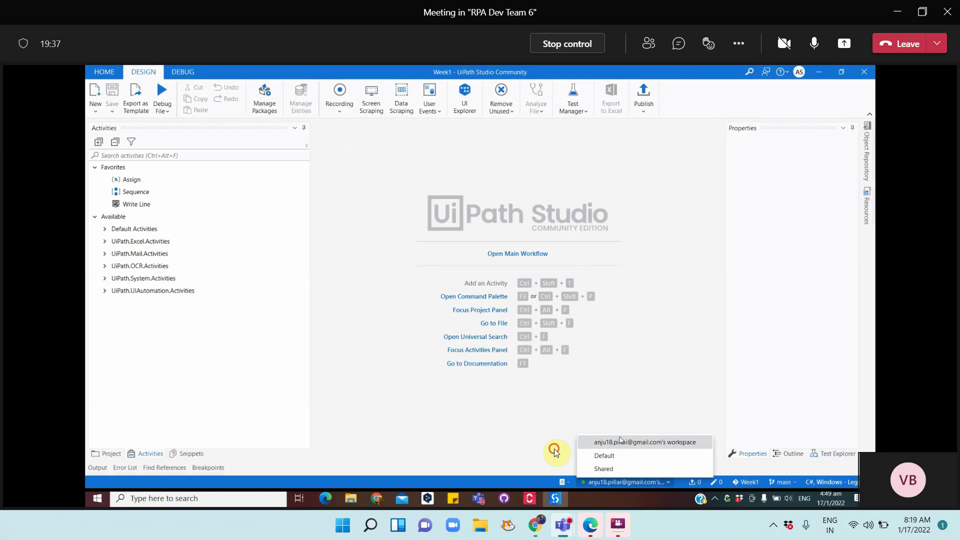
right_click(565, 481)
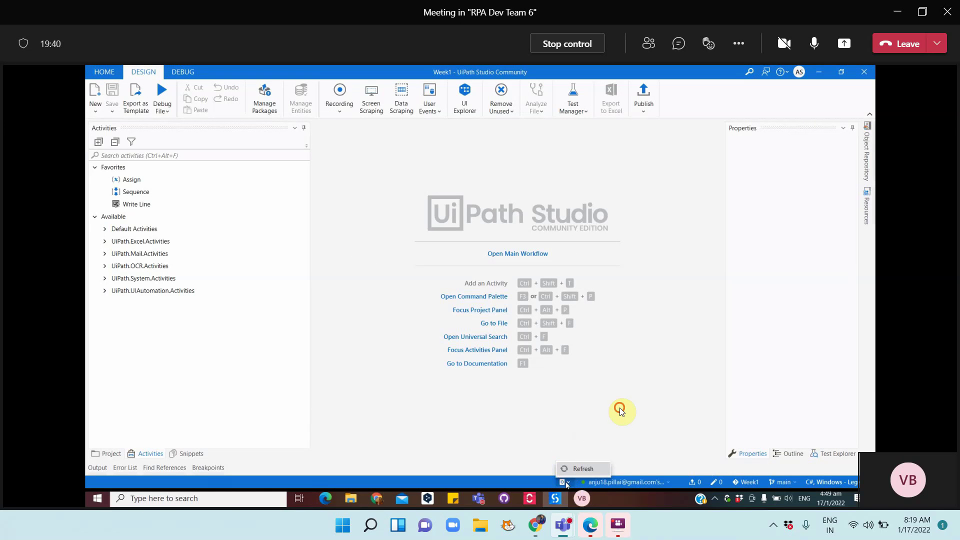
left_click(627, 425)
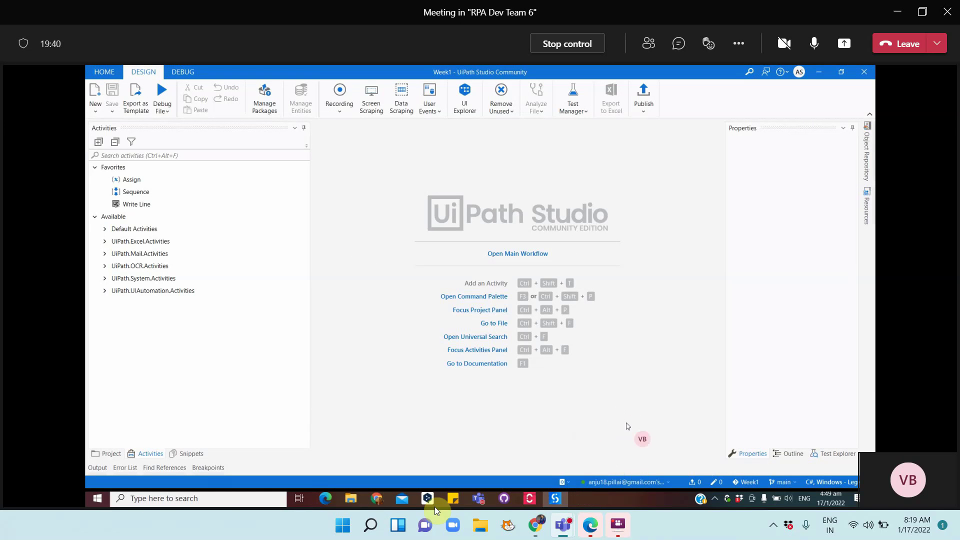
Load cloud.uipath.com in Chrome to reach the Automation Cloud home page
left_click(376, 498)
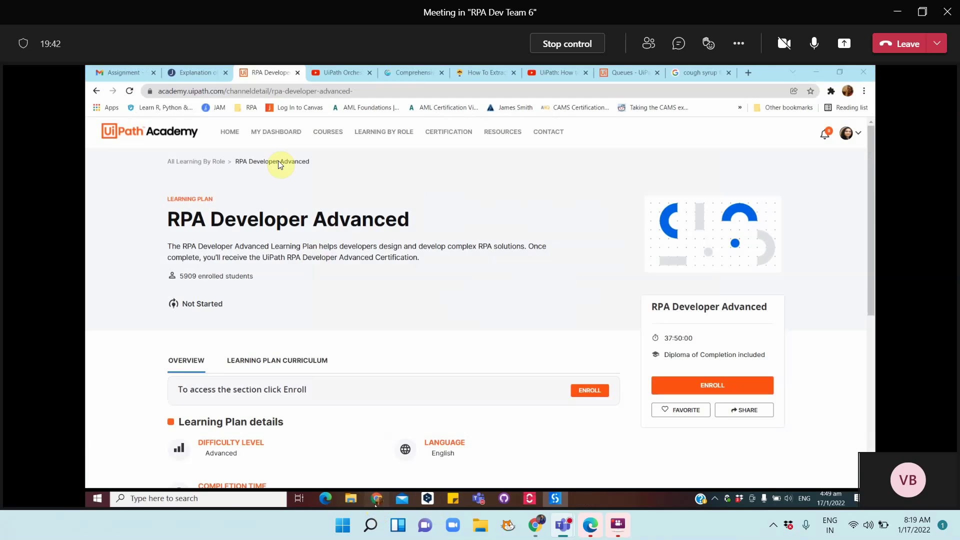
left_click(195, 75)
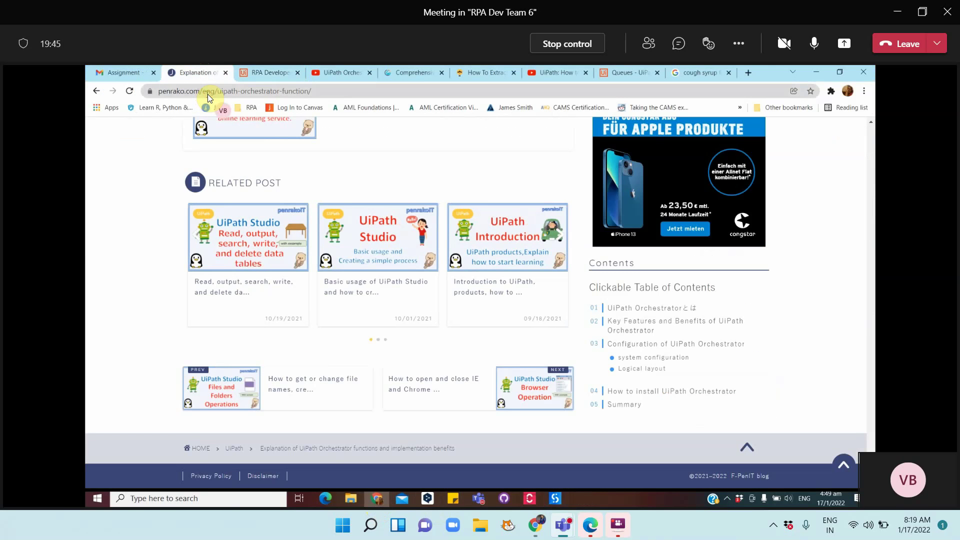
left_click(208, 94)
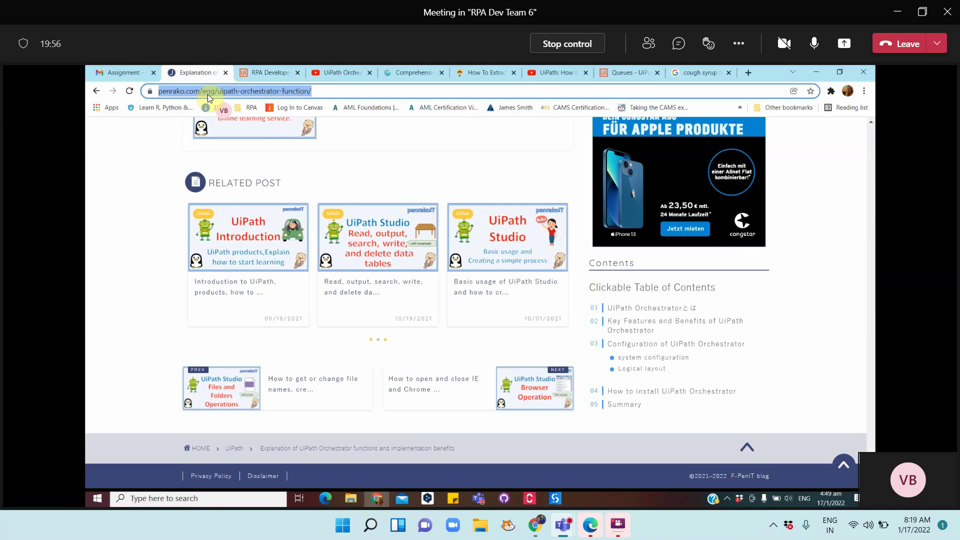
type("cloud.uipath.com")
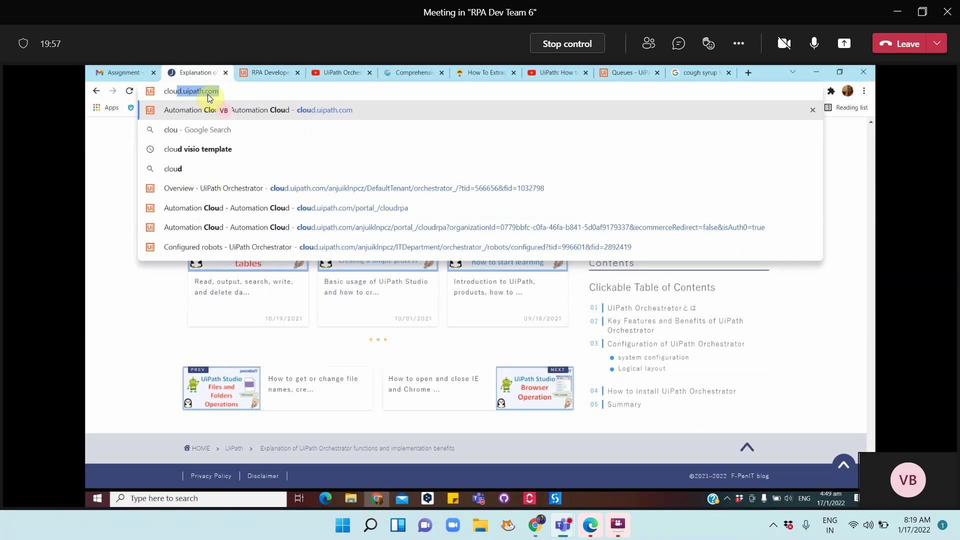
key("Return")
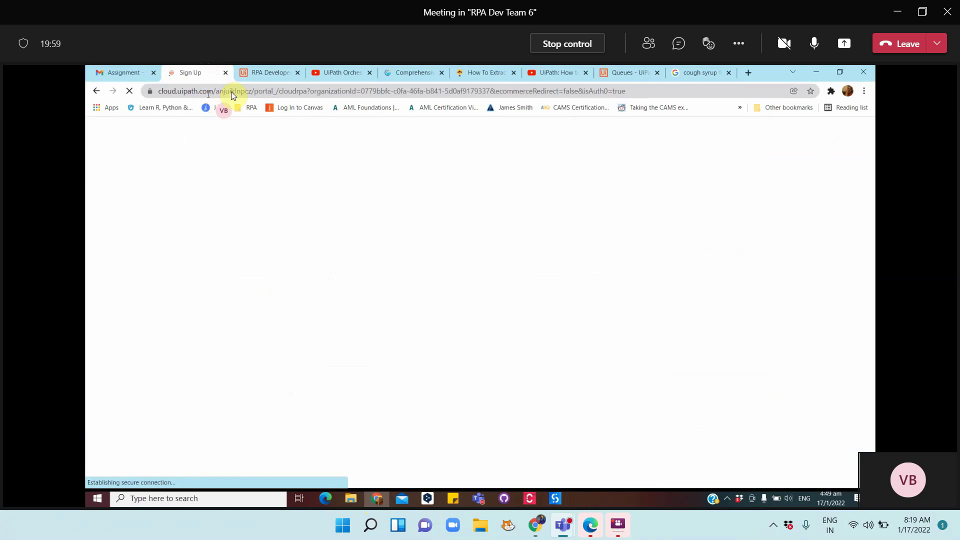
left_click(231, 92)
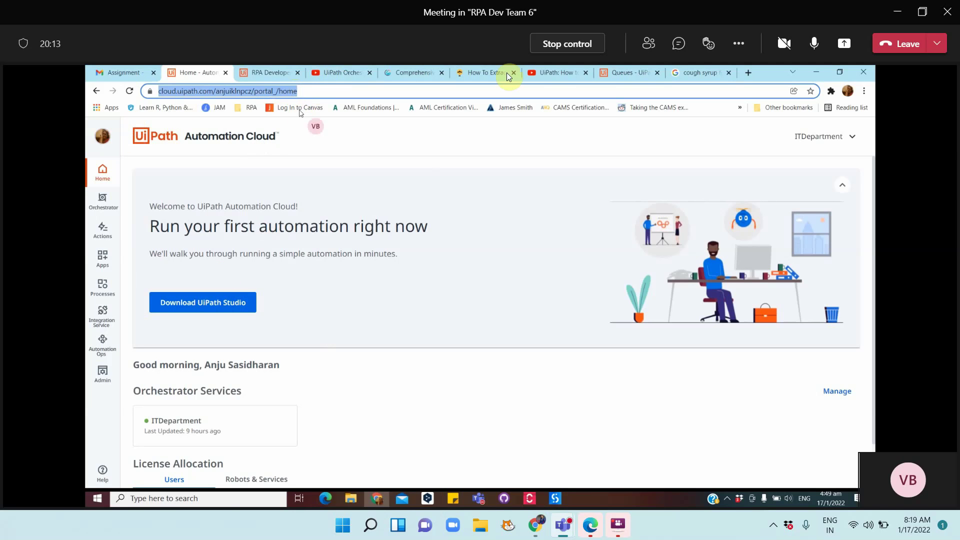
left_click(485, 499)
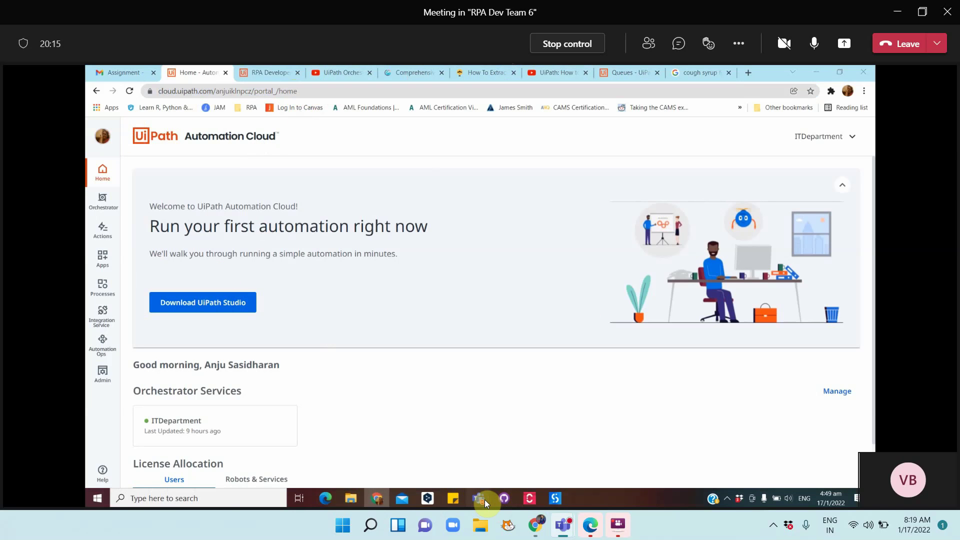
Add the sub-item 'How to provide access to other robots', correcting 'p-rovide' to 'provide'
left_click(446, 449)
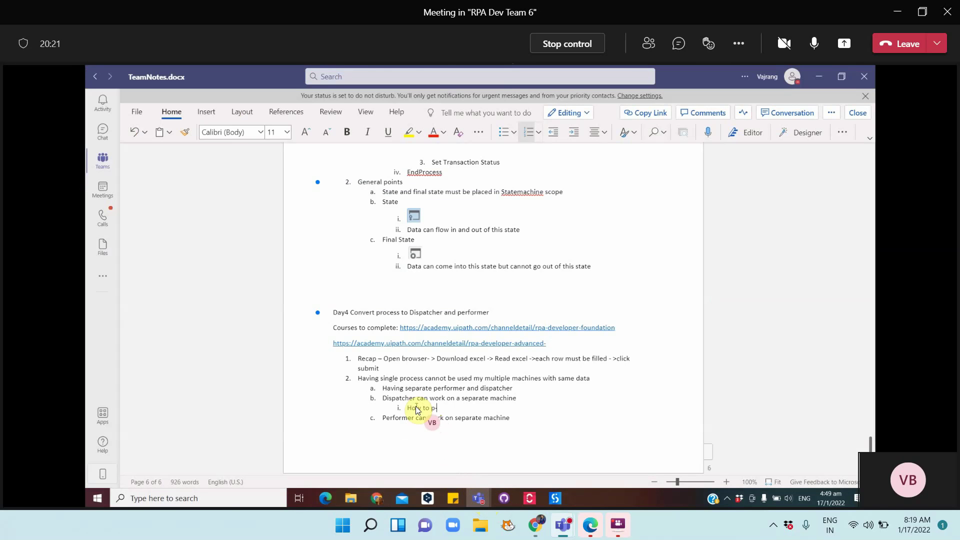
type("-rovide access to other robots")
left_click(437, 409)
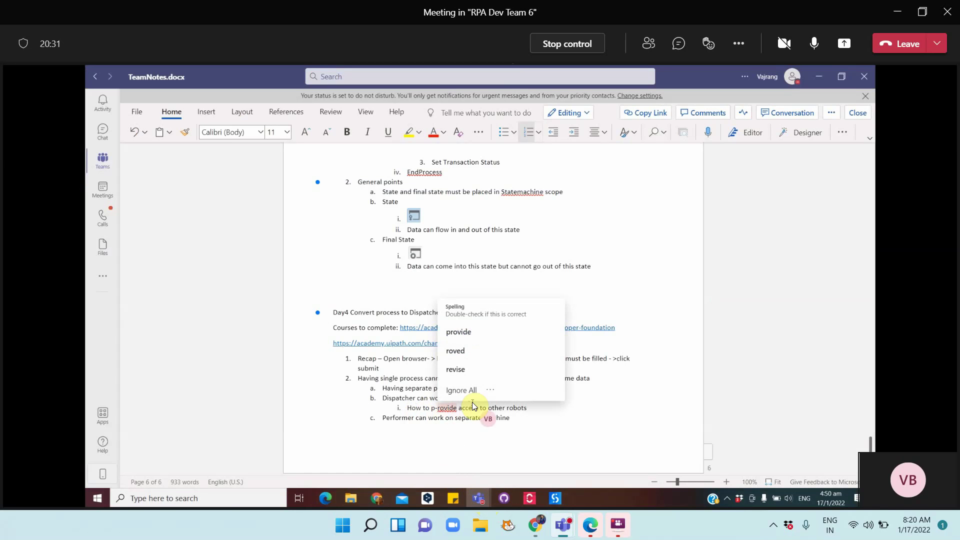
key("Delete")
left_click(535, 410)
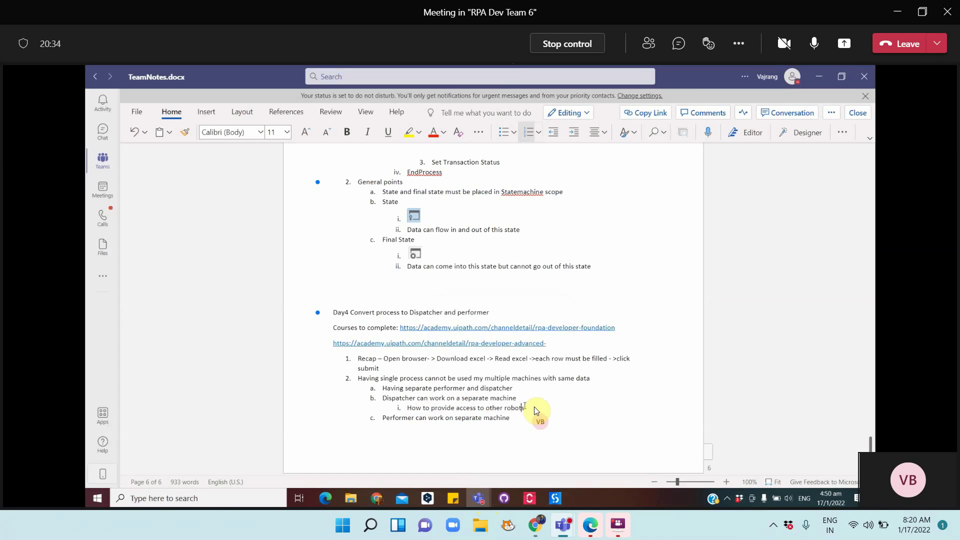
List step 1 'Login to orchestrator admin panel' beneath it and start step 2
key("Return")
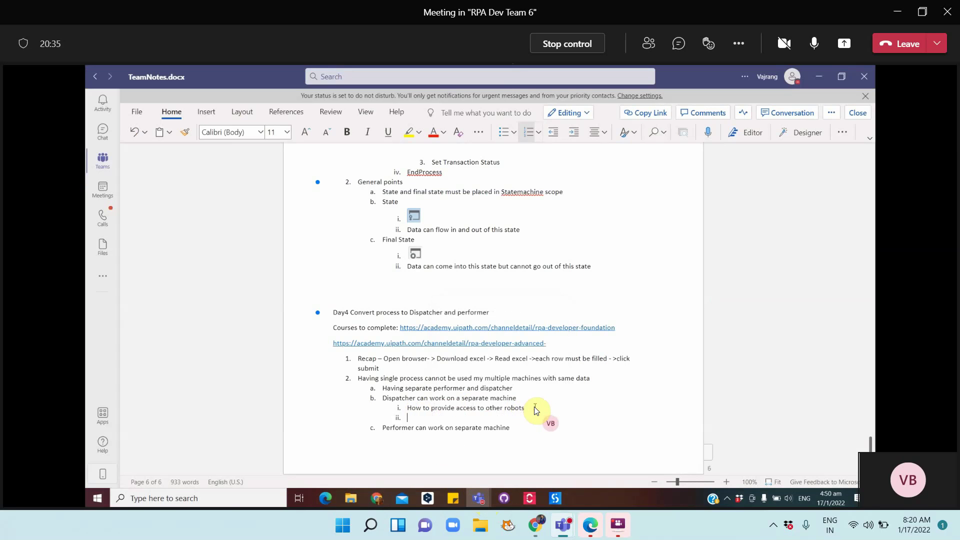
type("Login to orchestrator admin par")
key("Return")
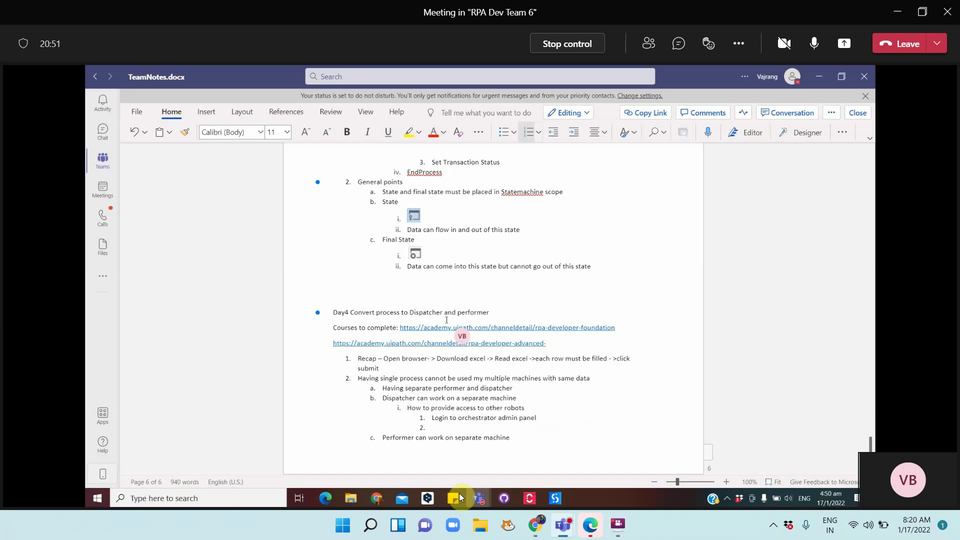
Switch to Automation Cloud in Chrome and open Admin to show the ITDepartment tenant
left_click(379, 499)
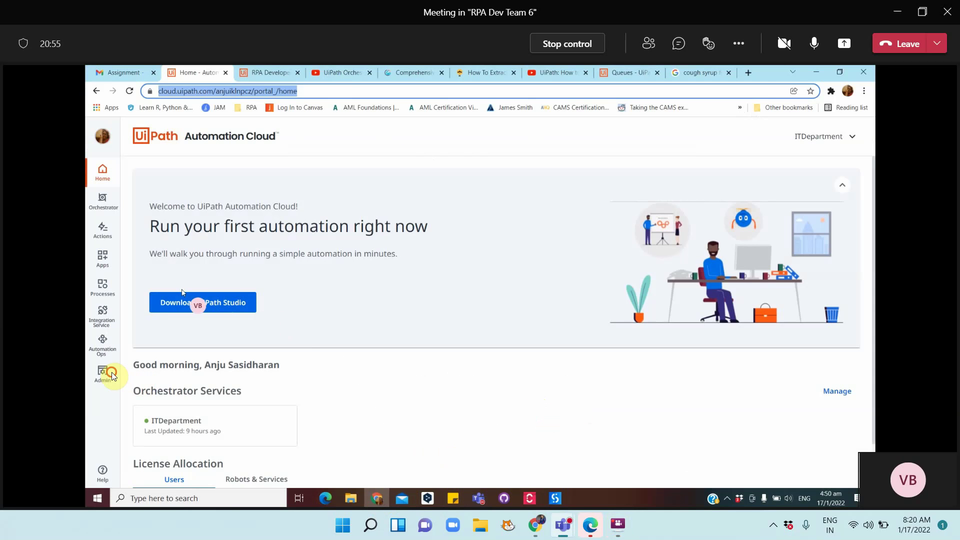
left_click(102, 370)
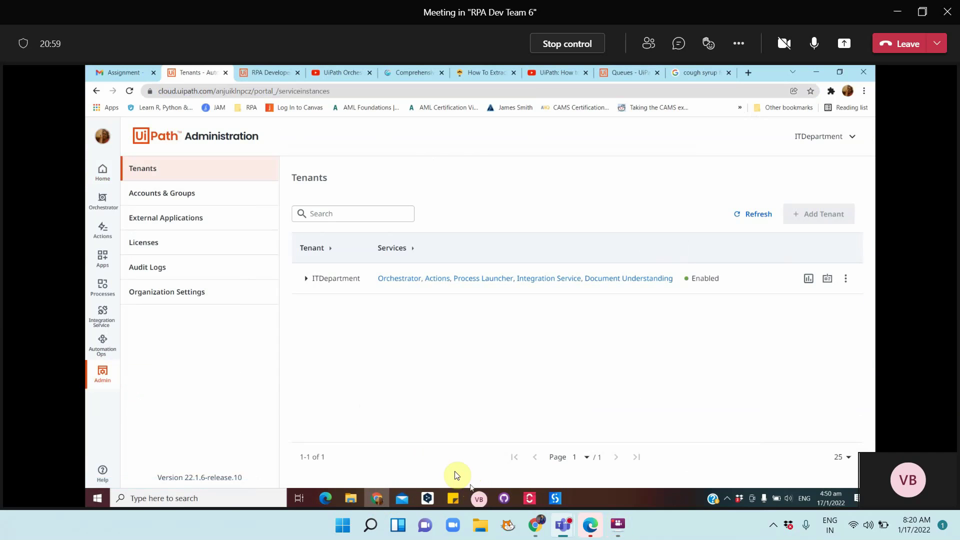
Type step 2 'Navigate to admin' in TeamNotes.docx, start step 3, and return to Administration
mouse_move(484, 501)
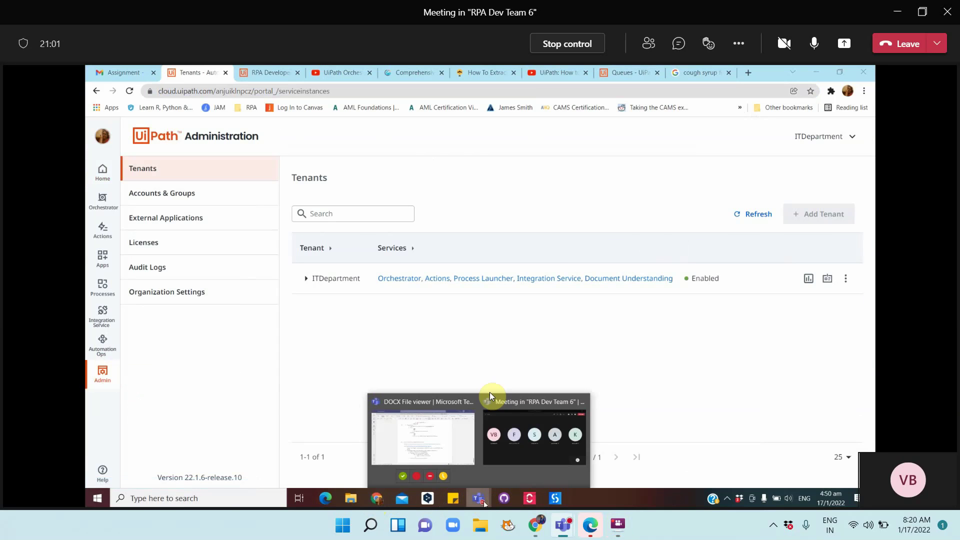
left_click(447, 452)
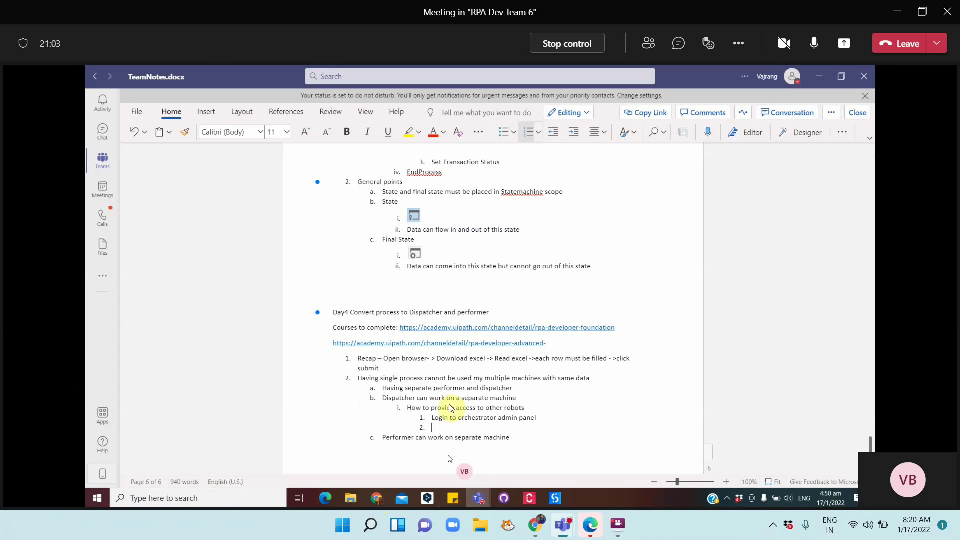
type("Navigate to admin")
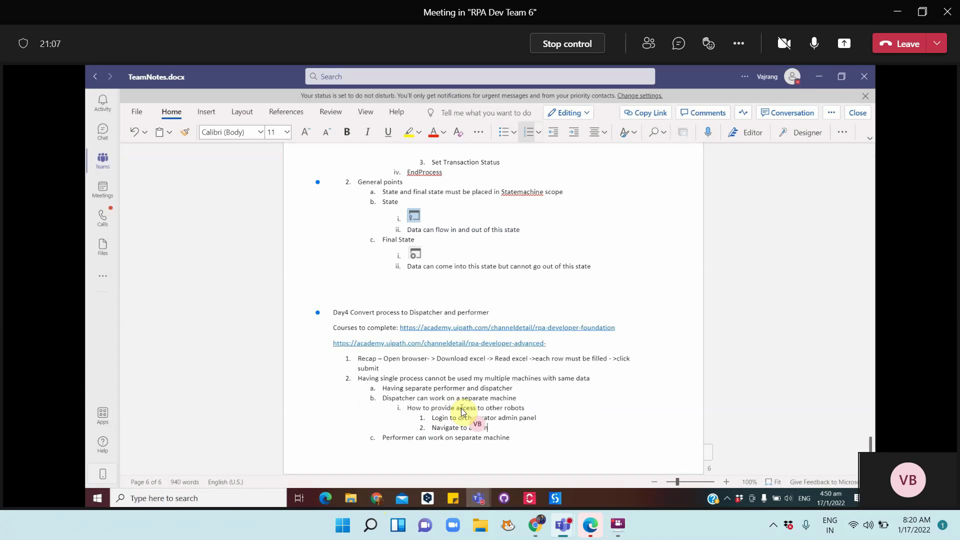
key("Return")
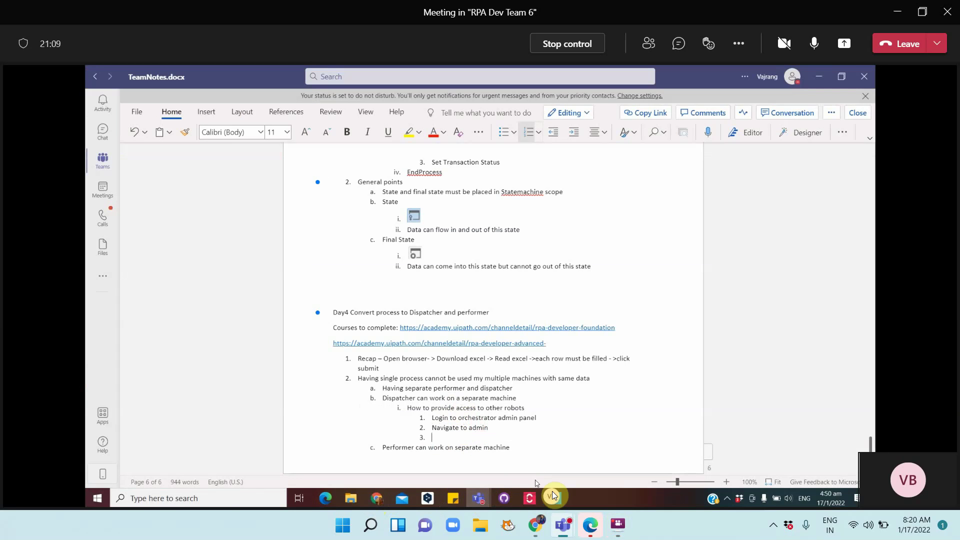
left_click(382, 505)
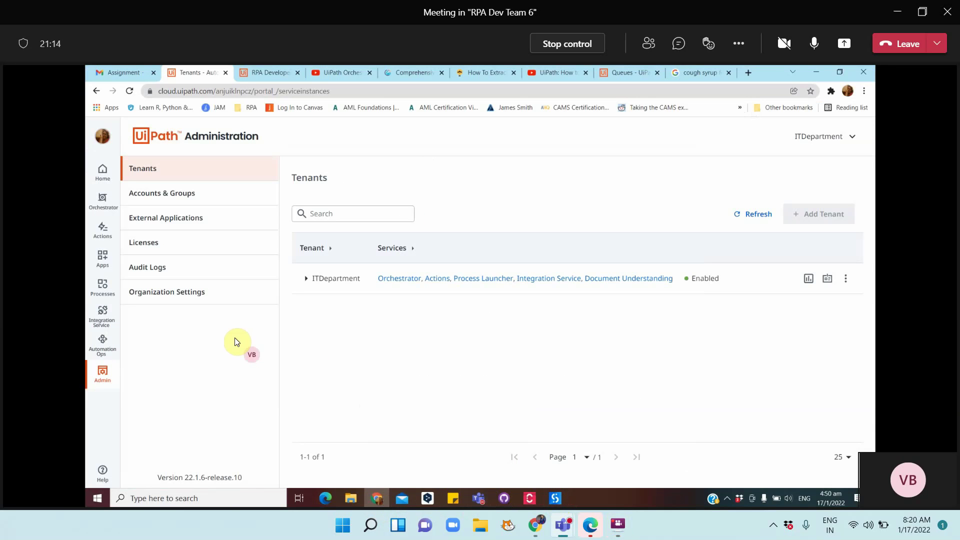
Go to Accounts & Groups and start Invite Users on the Users tab
left_click(188, 198)
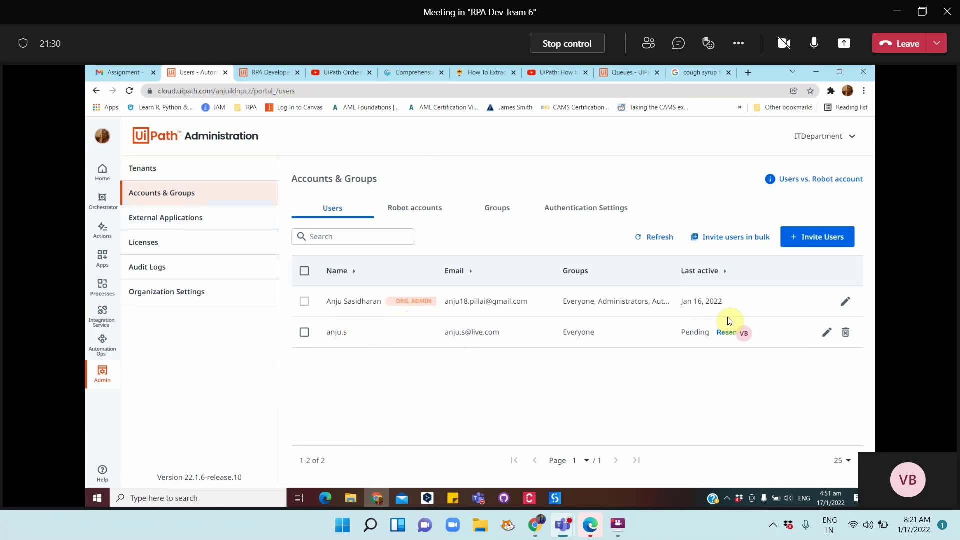
left_click(812, 239)
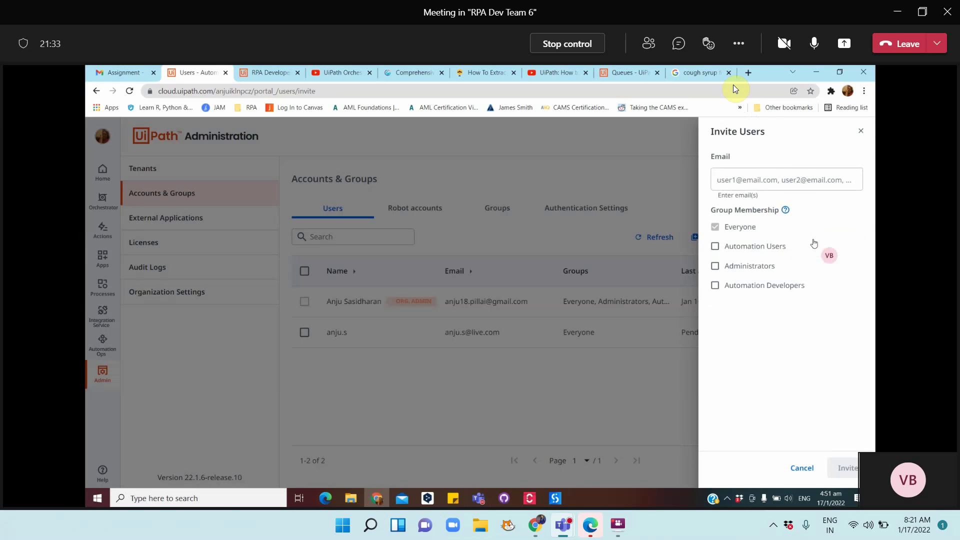
Select the colleague's e-mail address in the meeting chat, then reopen the Invite Users form
left_click(649, 44)
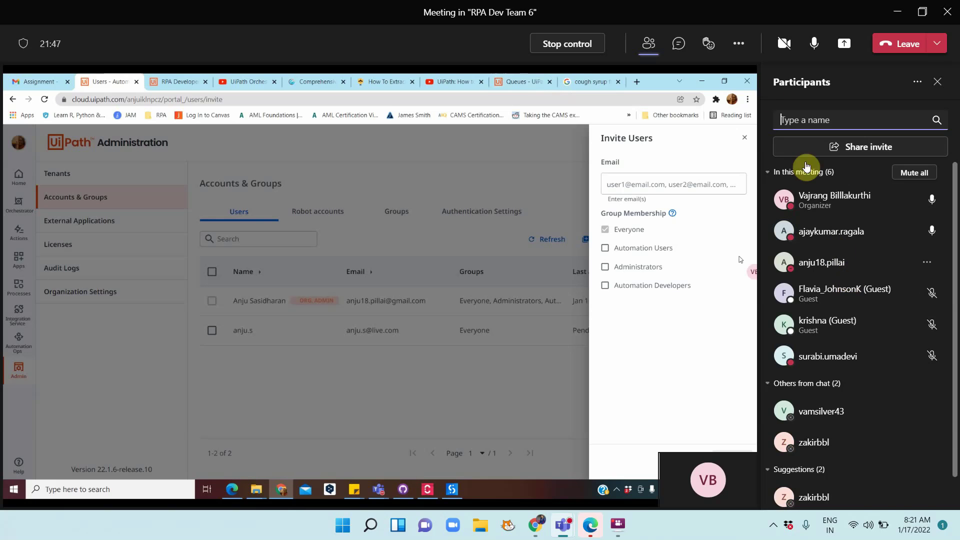
left_click(680, 45)
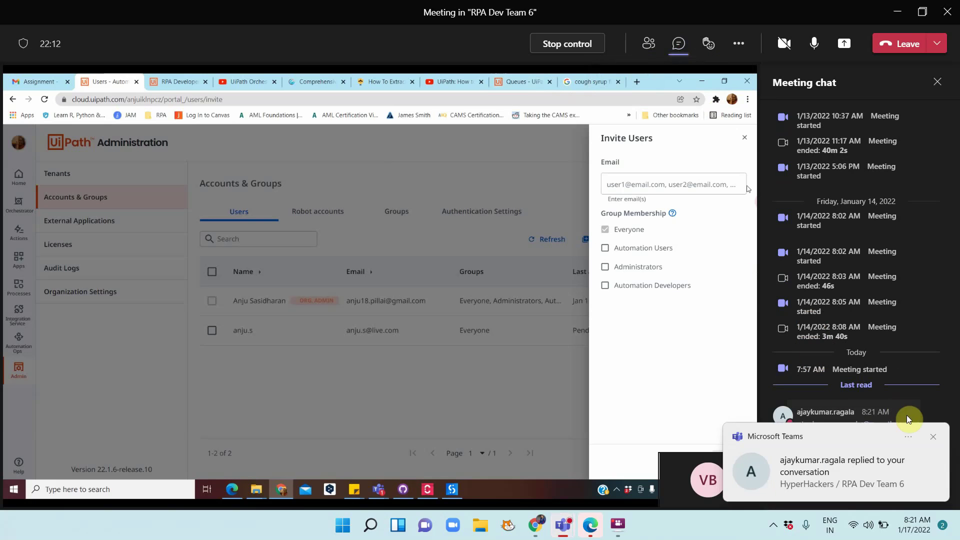
left_click(929, 434)
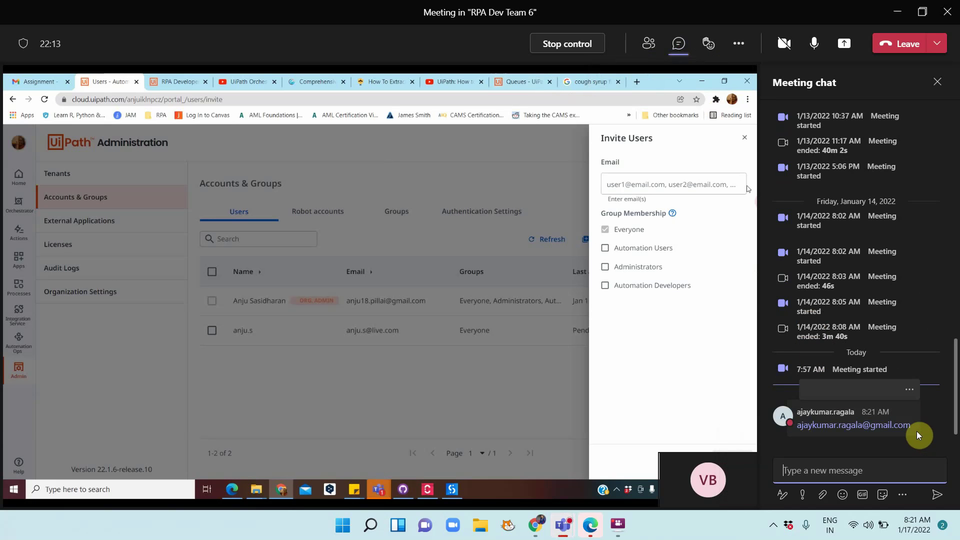
triple_click(796, 430)
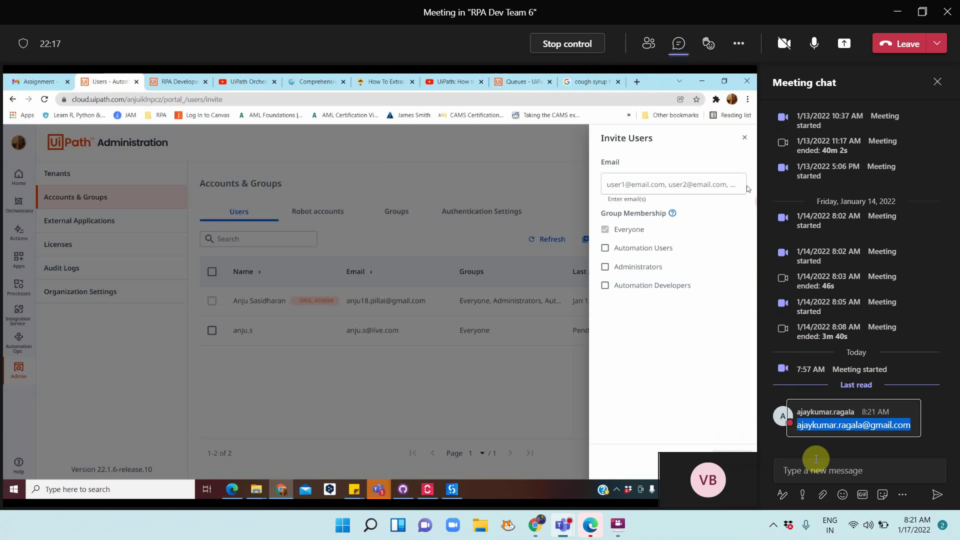
left_click(511, 389)
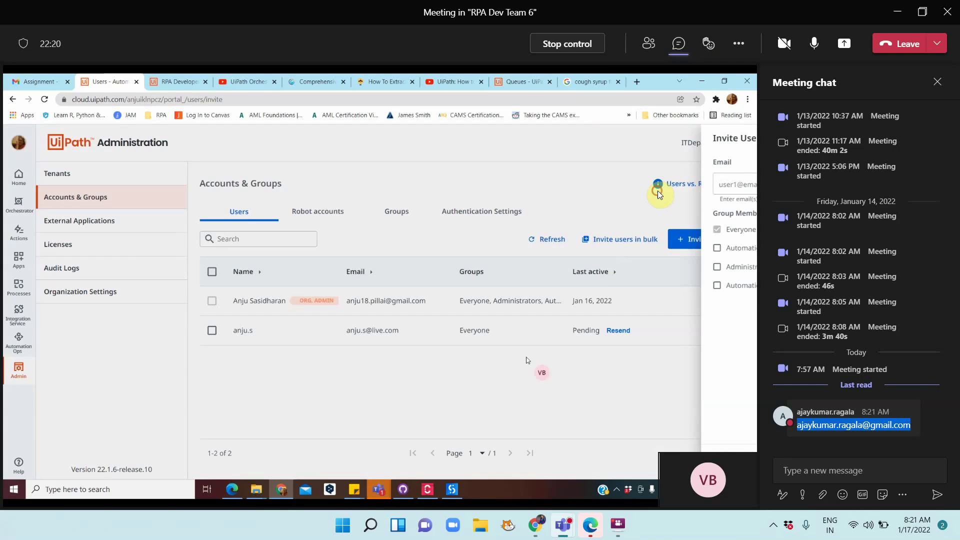
left_click(700, 239)
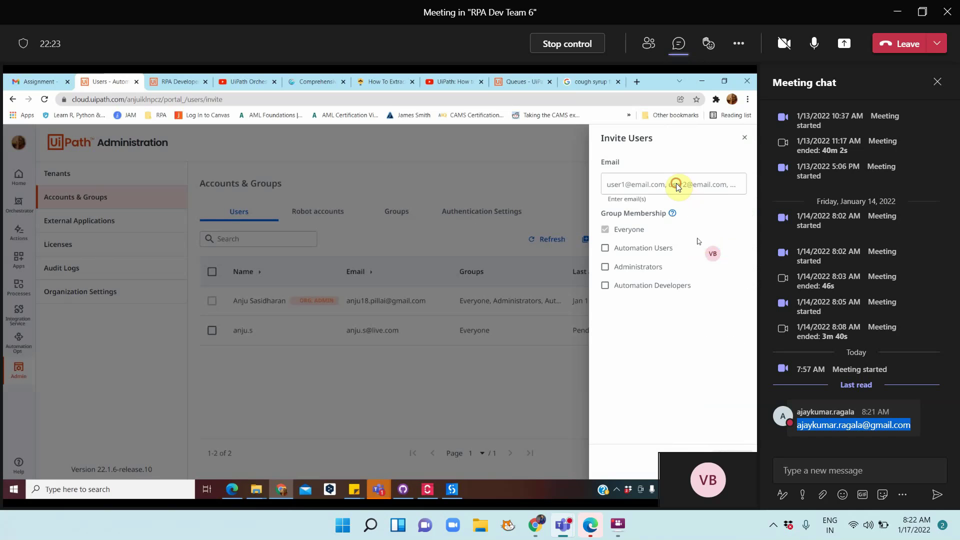
Enter the colleague's e-mail address, copied from the meeting chat, in the Invite Users field
left_click(677, 185)
type("https://academy.uipath.com/channeldetail/rpa-developer-advanced-")
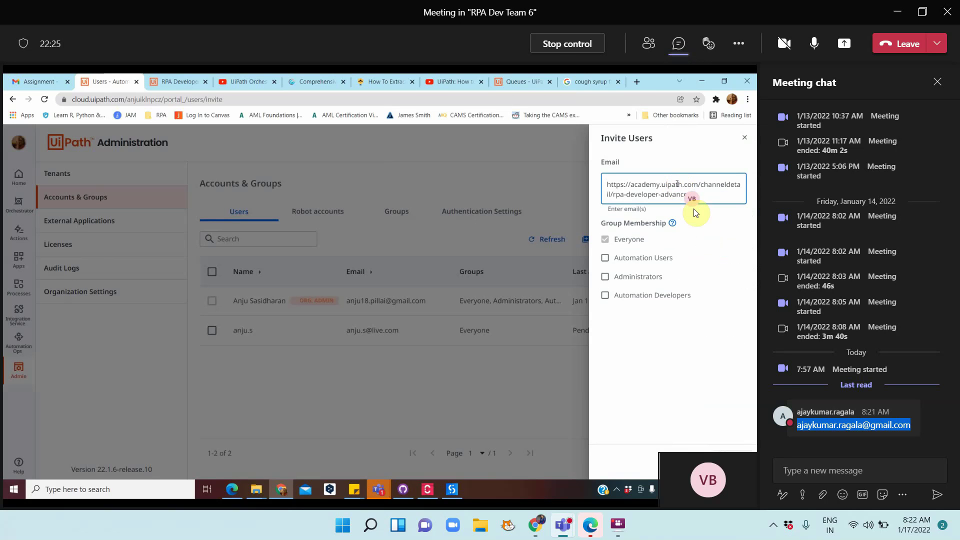
right_click(820, 425)
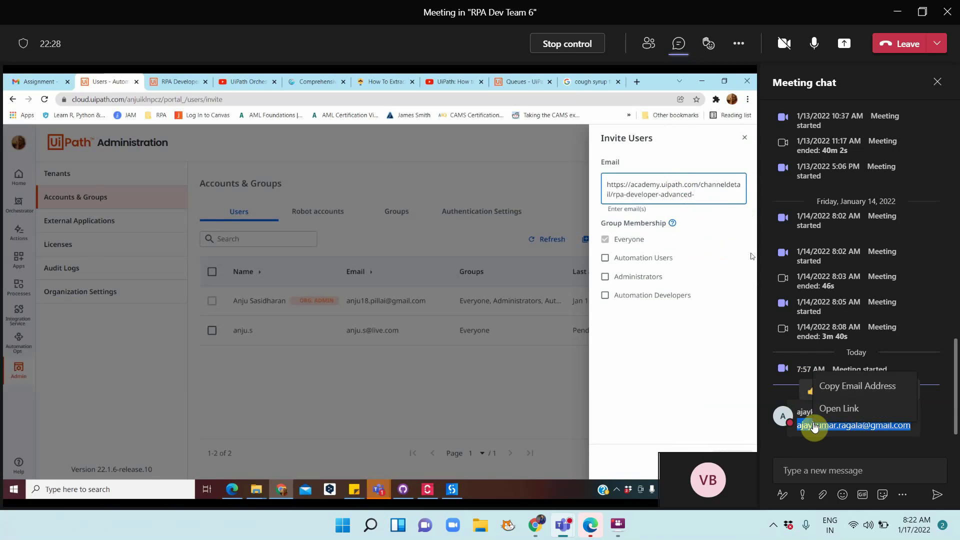
left_click(827, 388)
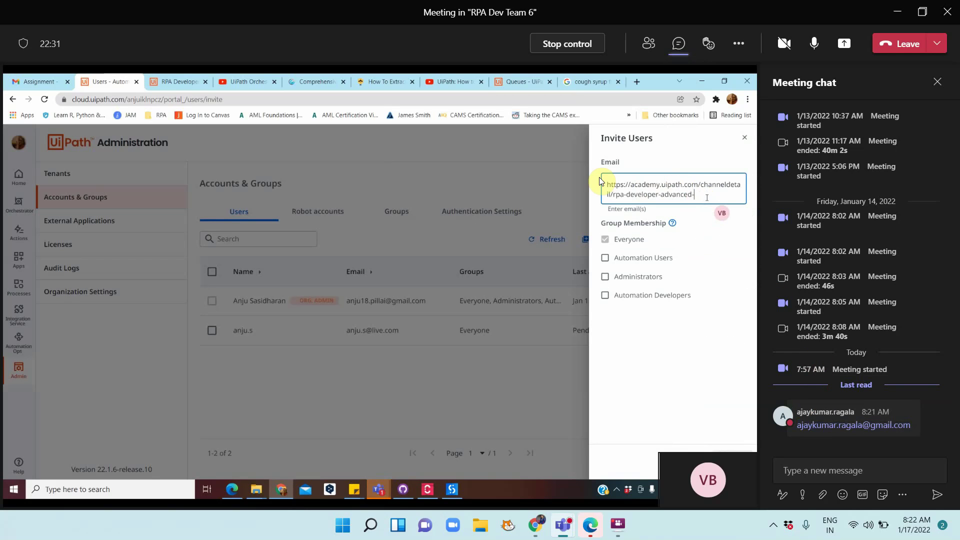
key("ctrl+a")
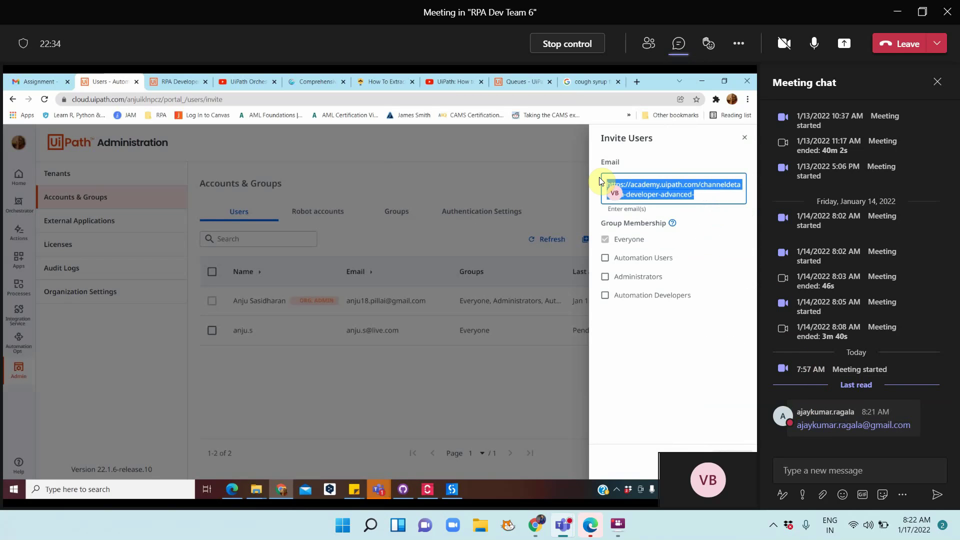
type("ayy")
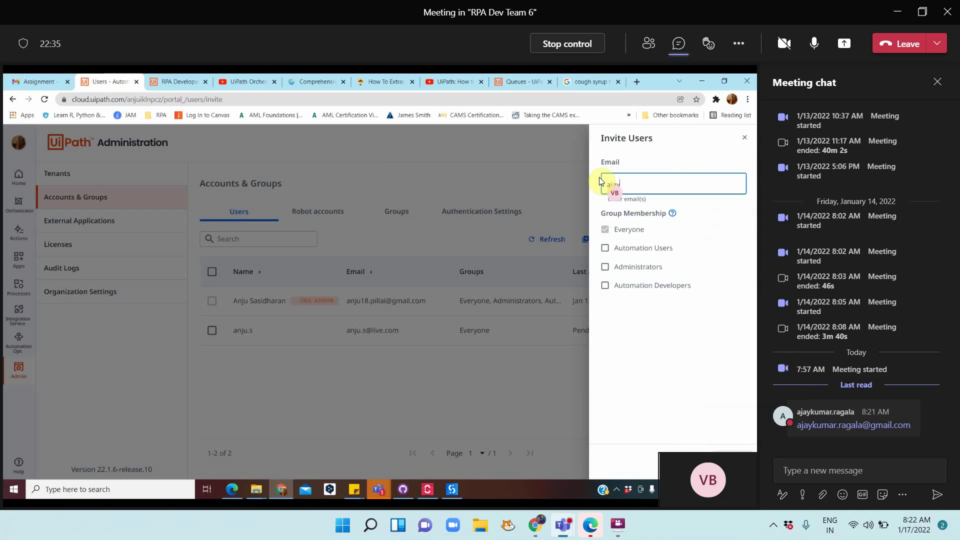
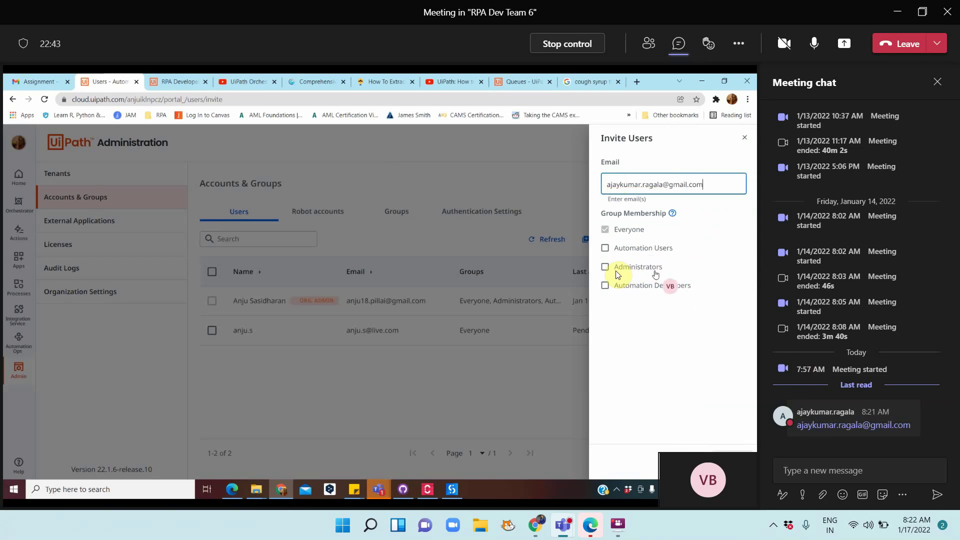
Add the invitee to the Automation Users group, send the invitation, then go to services
left_click(605, 253)
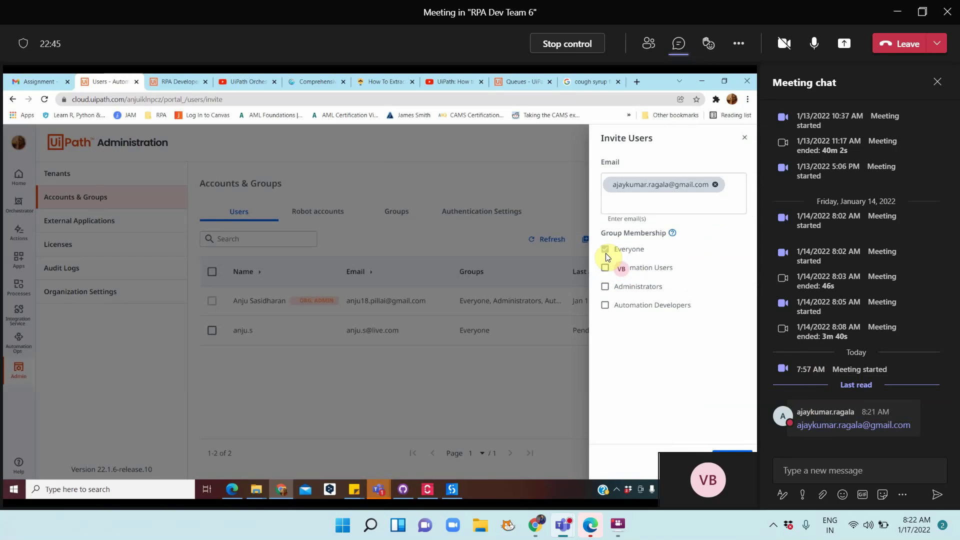
left_click(607, 269)
left_click(938, 82)
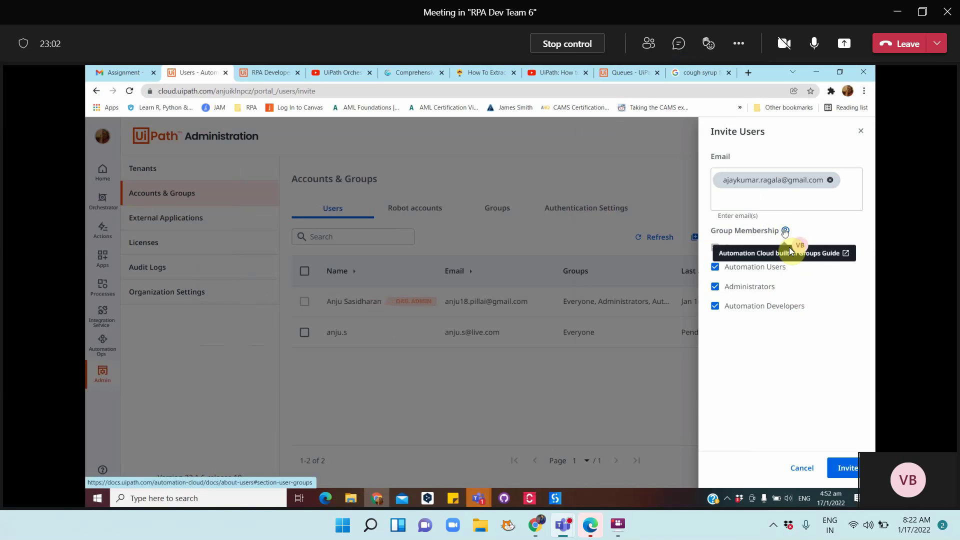
left_click(842, 471)
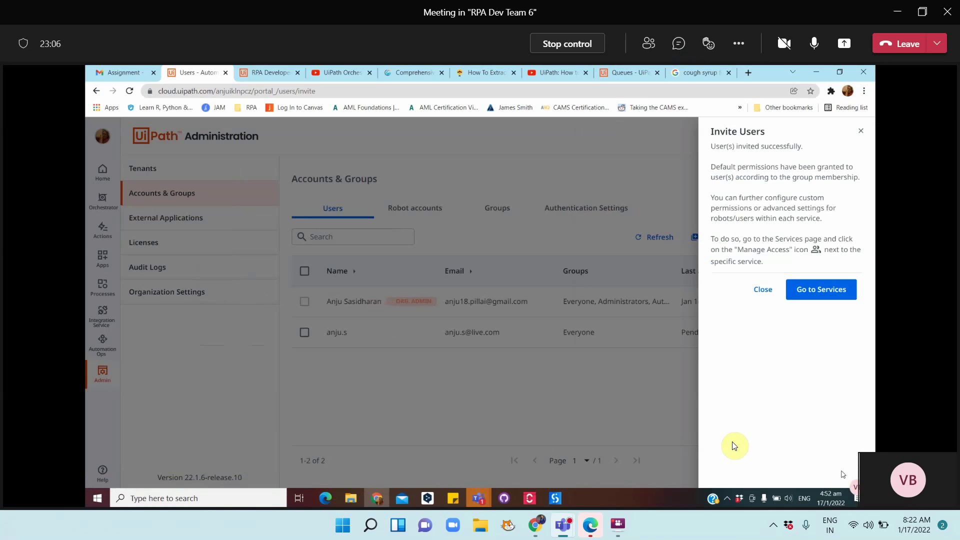
left_click(823, 288)
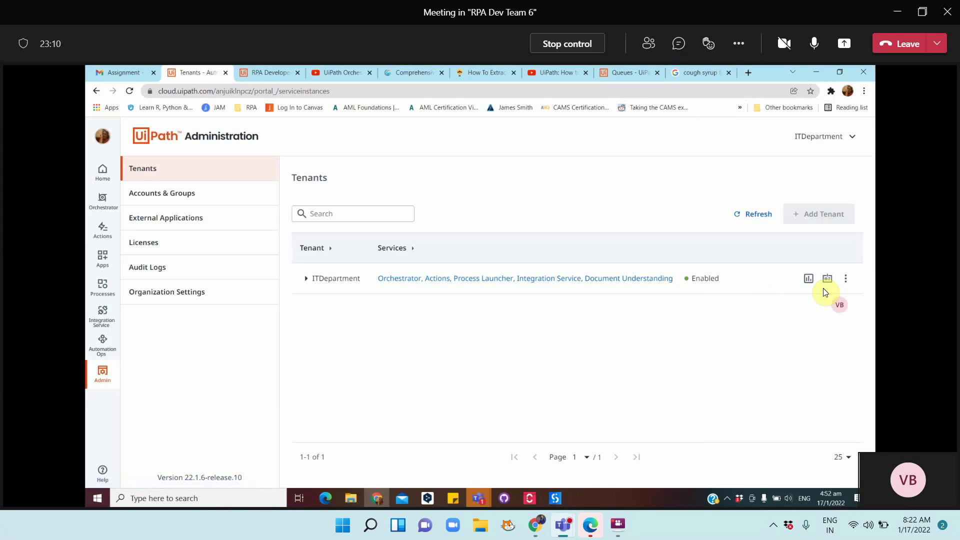
Expand ITDepartment to list Orchestrator, Actions, Process Launcher, Integration Service and Document Understanding
left_click(305, 279)
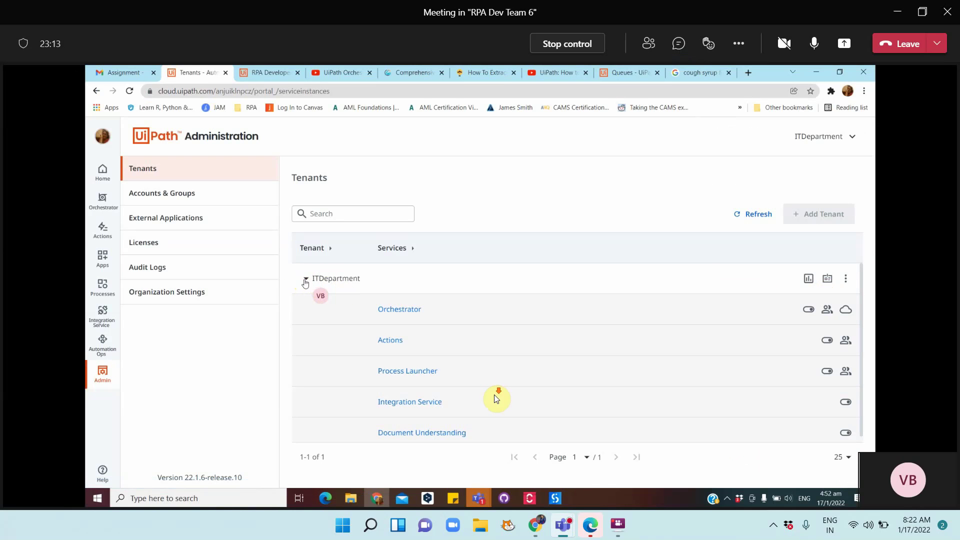
scroll(494, 395, "down", 1)
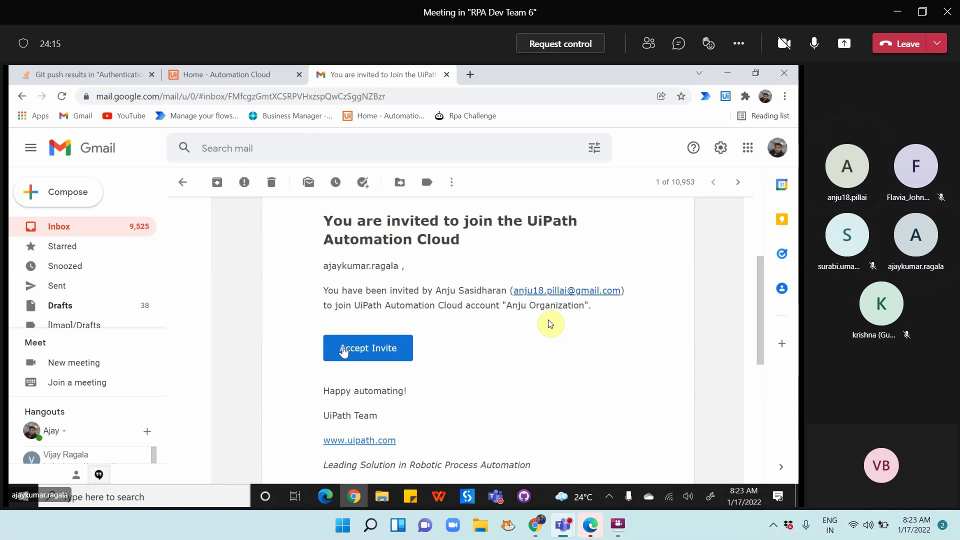
Accept the Automation Cloud invitation from the Gmail message
left_click(343, 356)
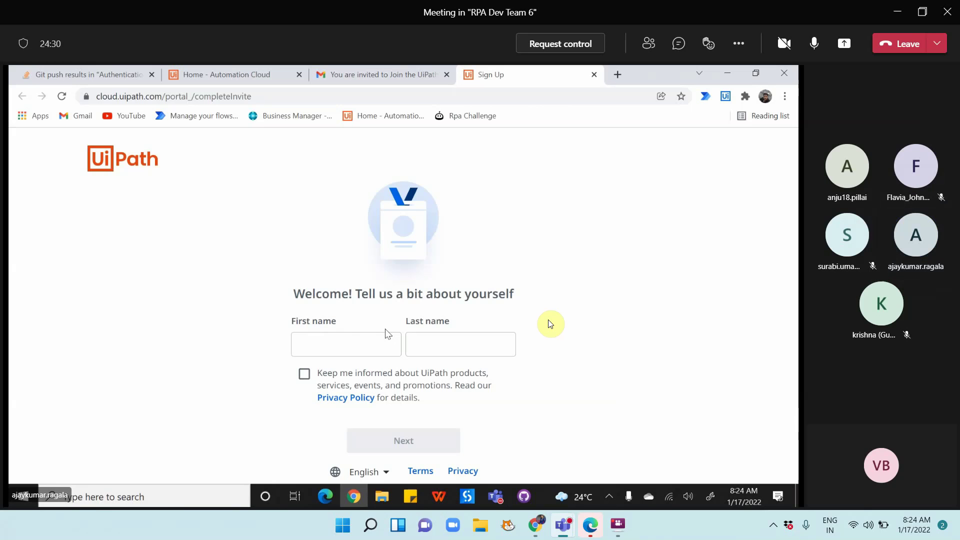
Autofill the first and last name, opt in to product updates, and submit sign-up
left_click(333, 348)
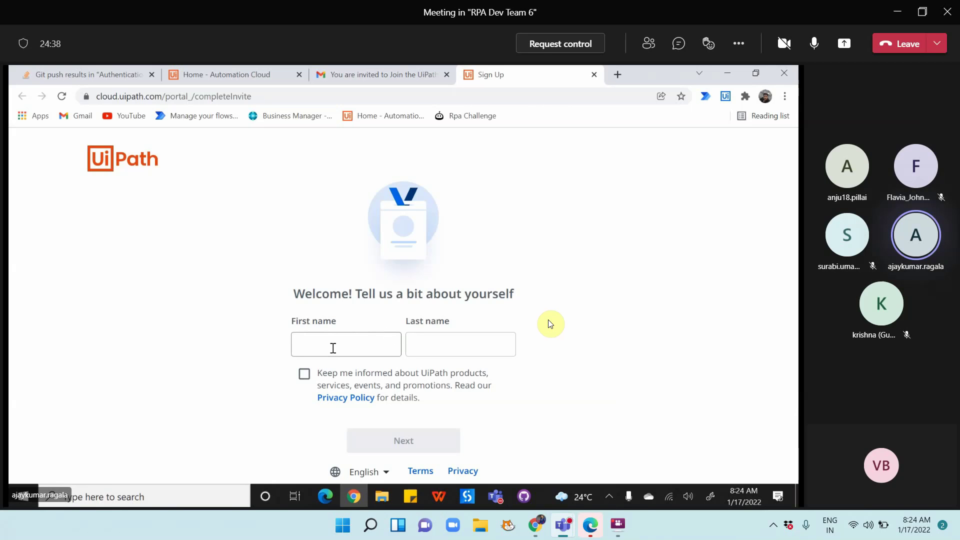
left_click(333, 348)
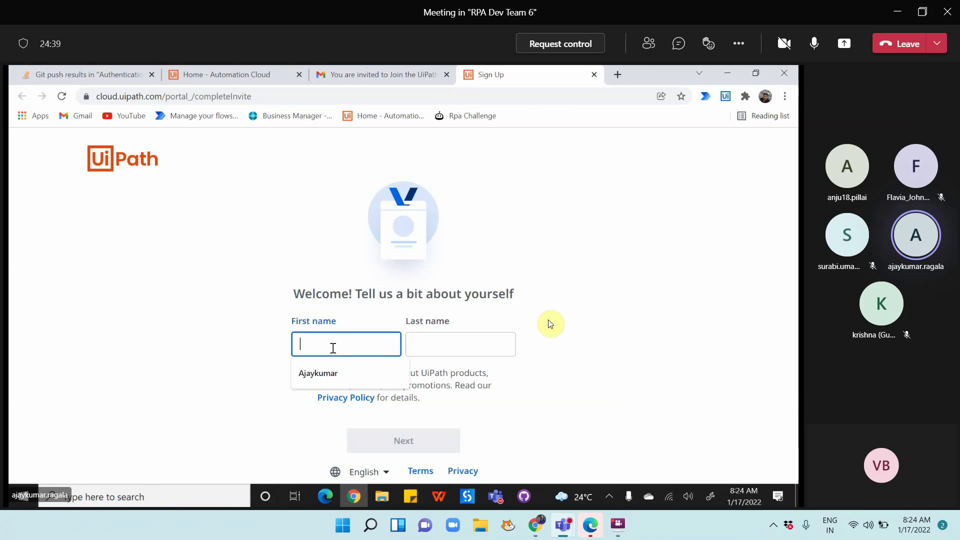
left_click(340, 382)
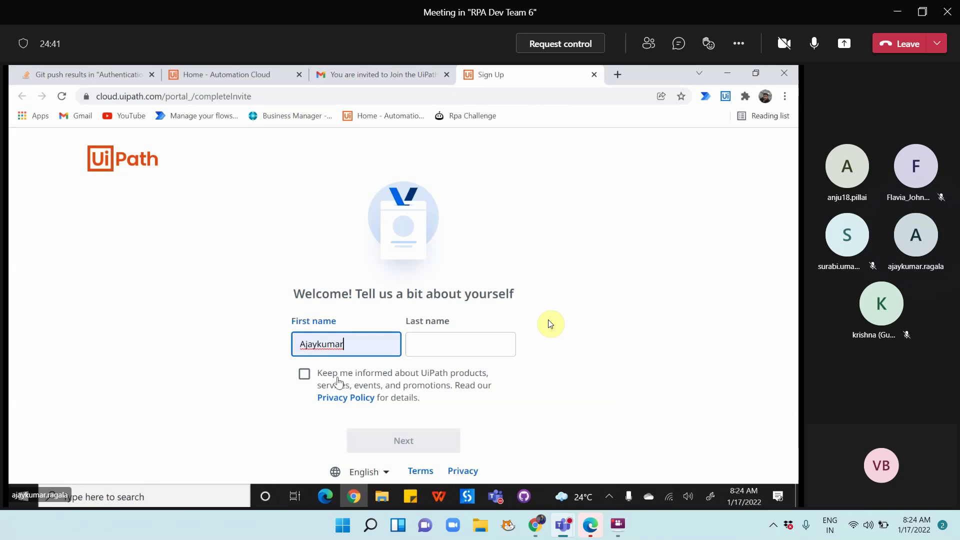
left_click(435, 343)
left_click(430, 372)
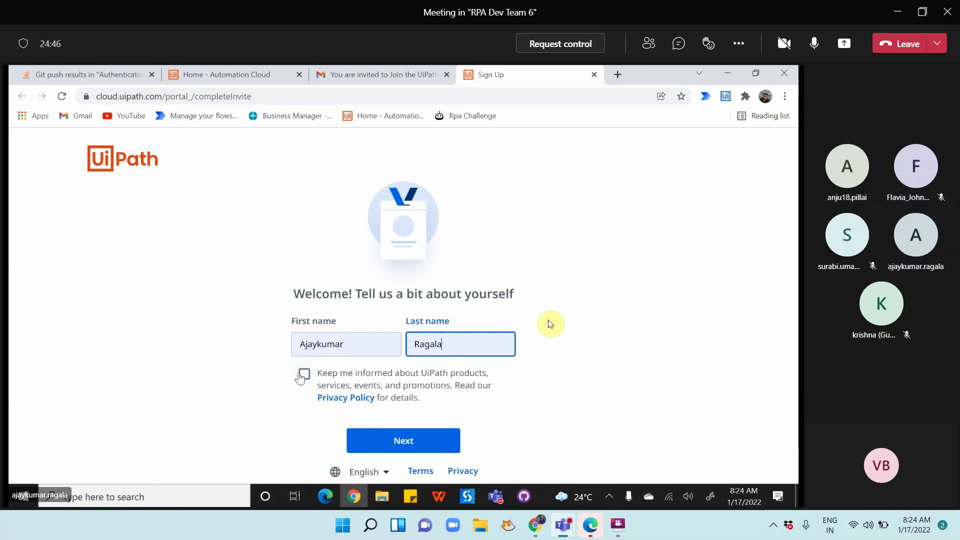
left_click(301, 375)
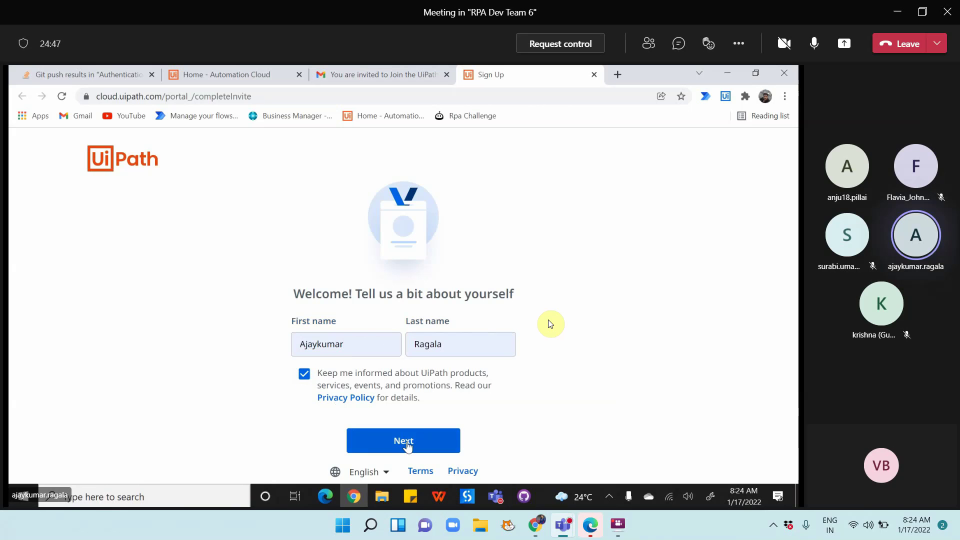
left_click(409, 444)
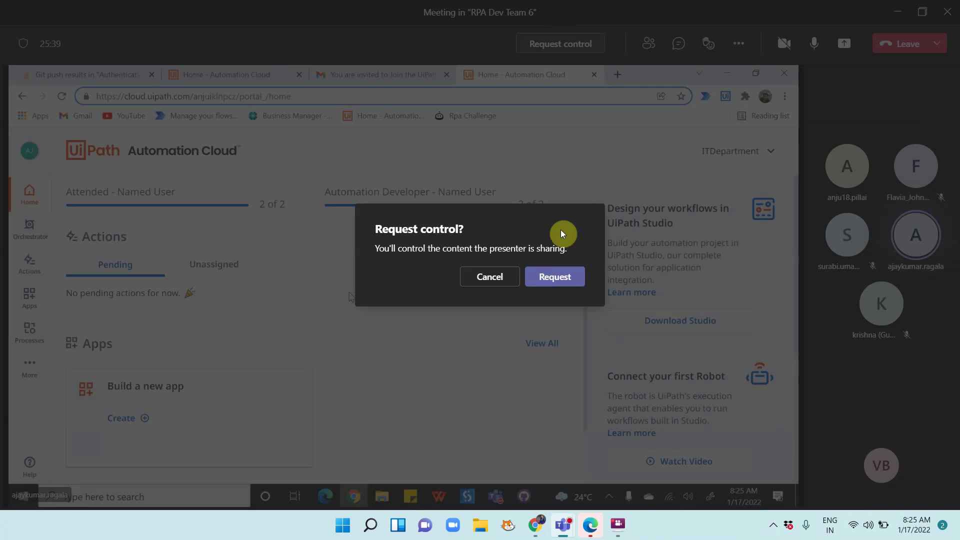
Dismiss the Teams request-control prompt and open Orchestrator from the sidebar
left_click(561, 274)
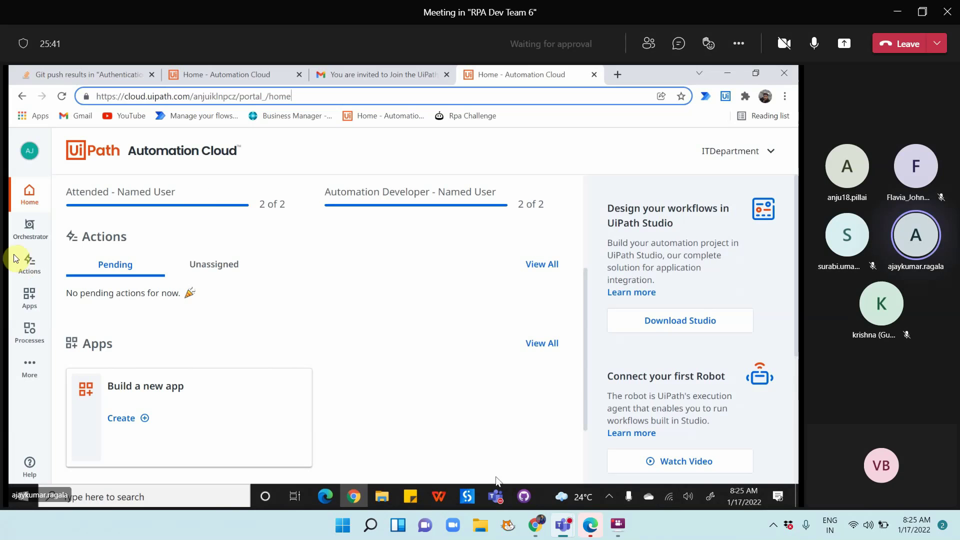
left_click(29, 225)
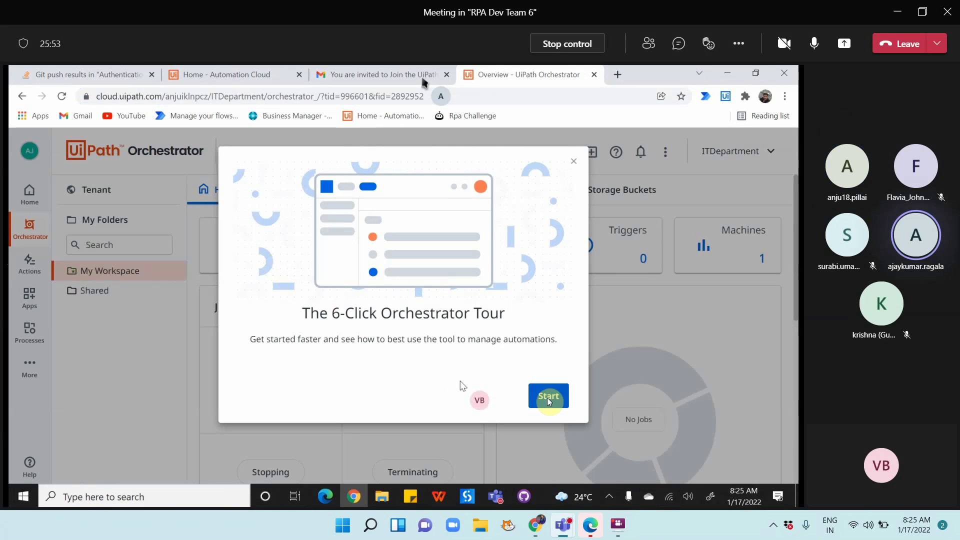
Exit the tour, select the Shared folder, and review its Users, Machines and access groups
left_click(548, 395)
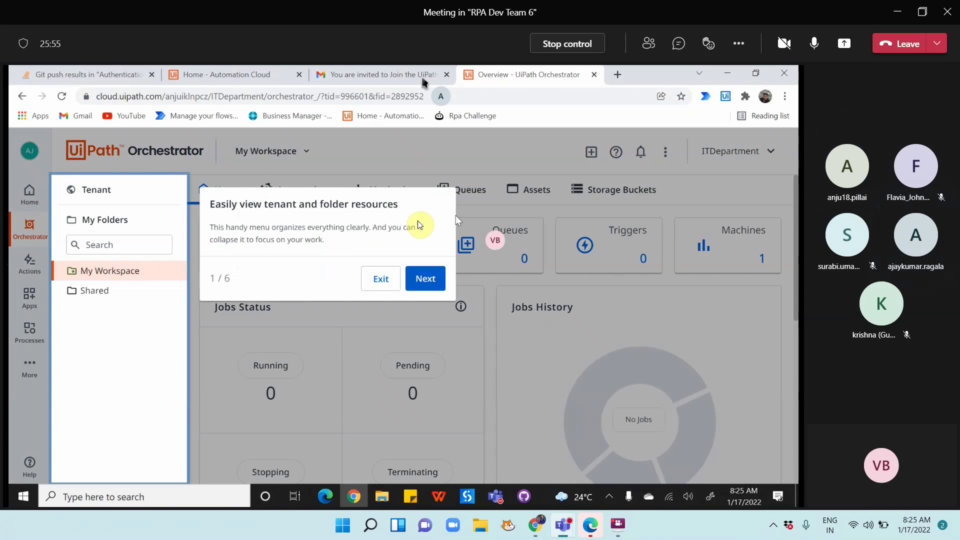
left_click(382, 278)
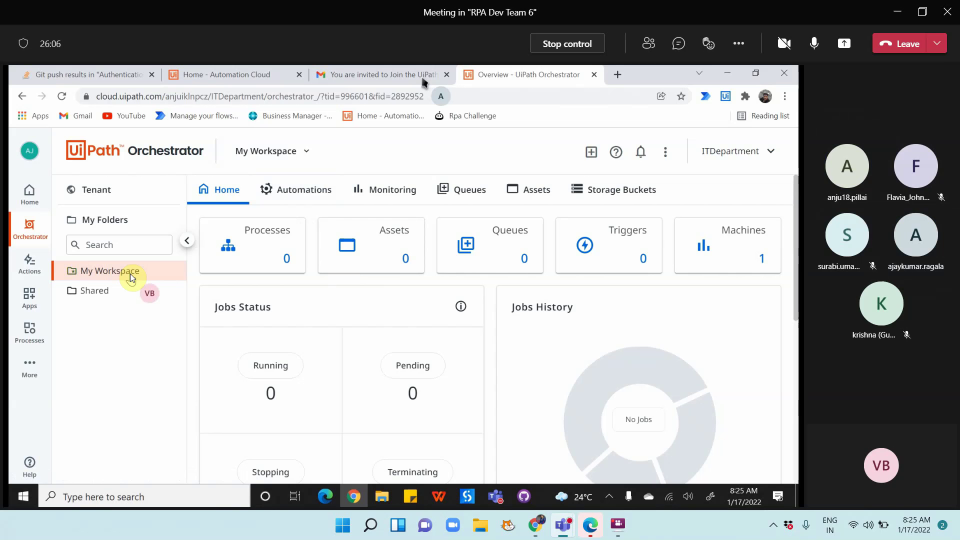
left_click(93, 294)
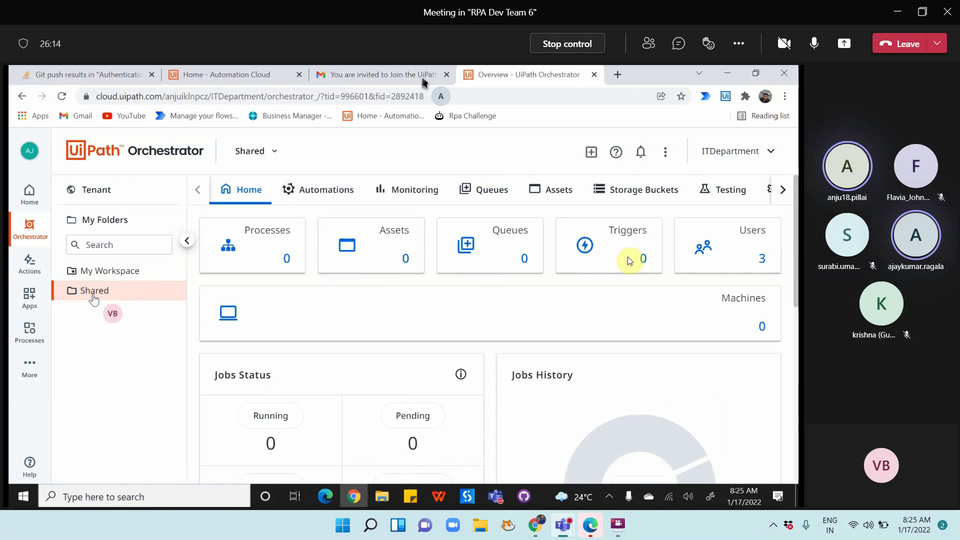
left_click(741, 250)
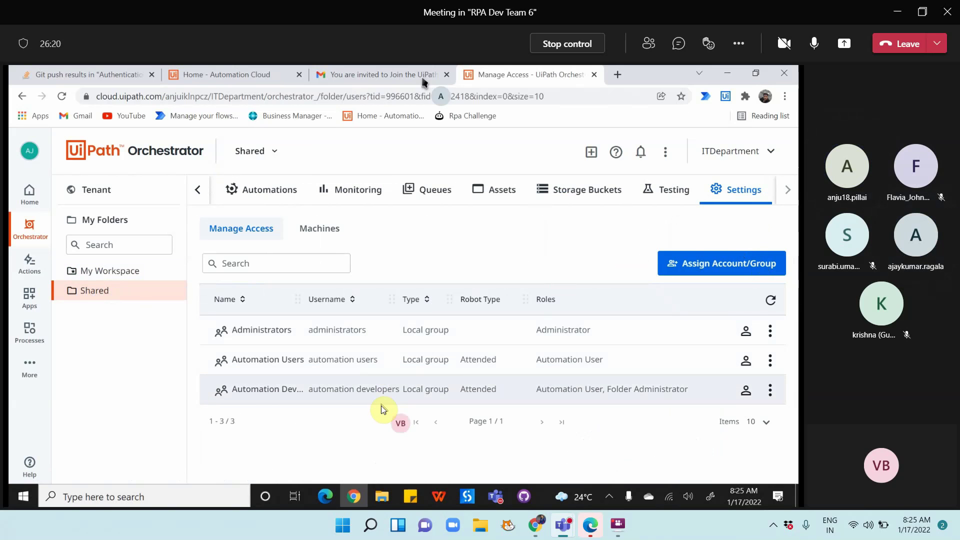
left_click(327, 229)
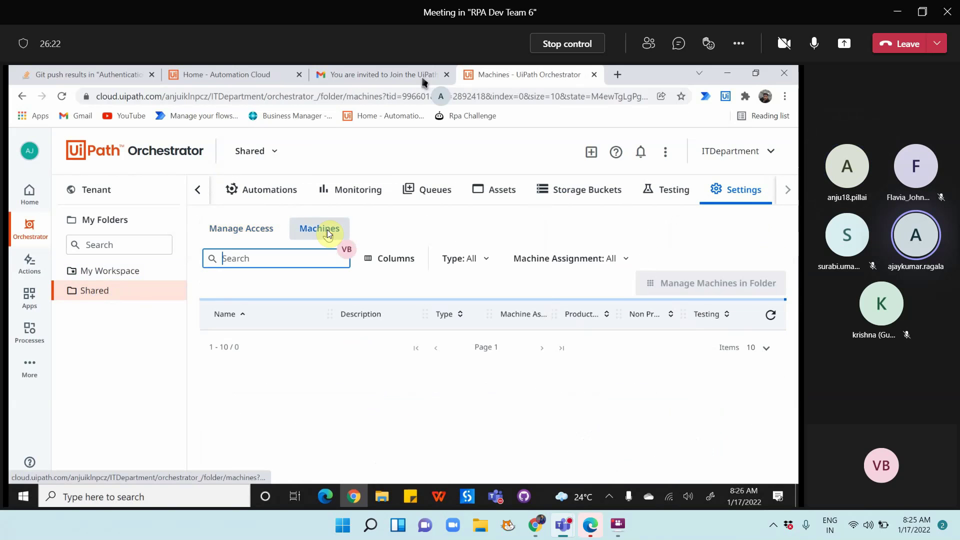
left_click(240, 233)
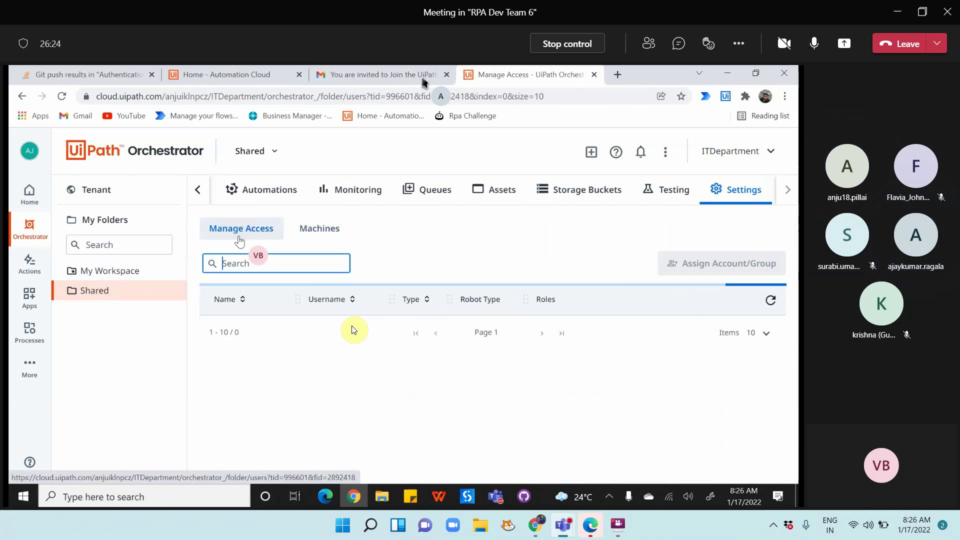
left_click(608, 497)
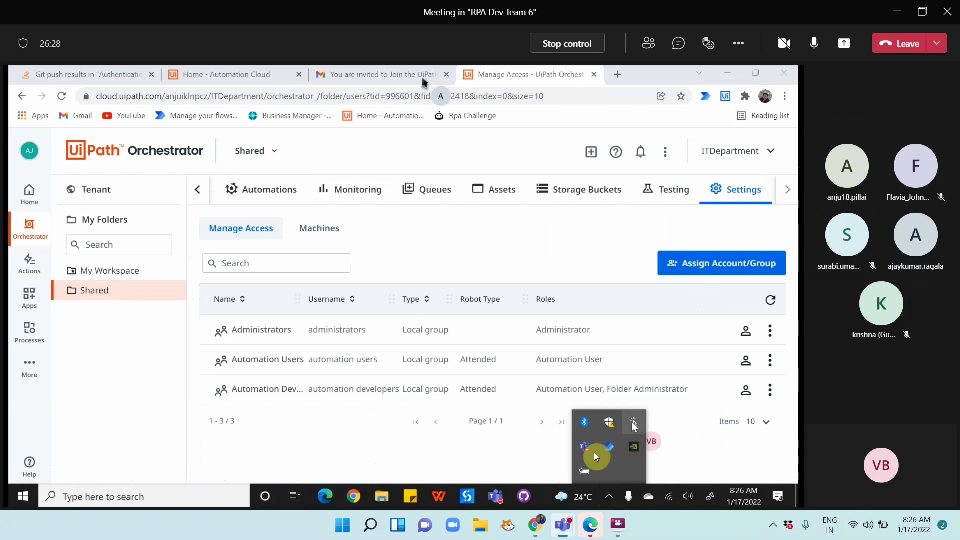
Search Windows for 'uipath' and launch UiPath Assistant
left_click(171, 497)
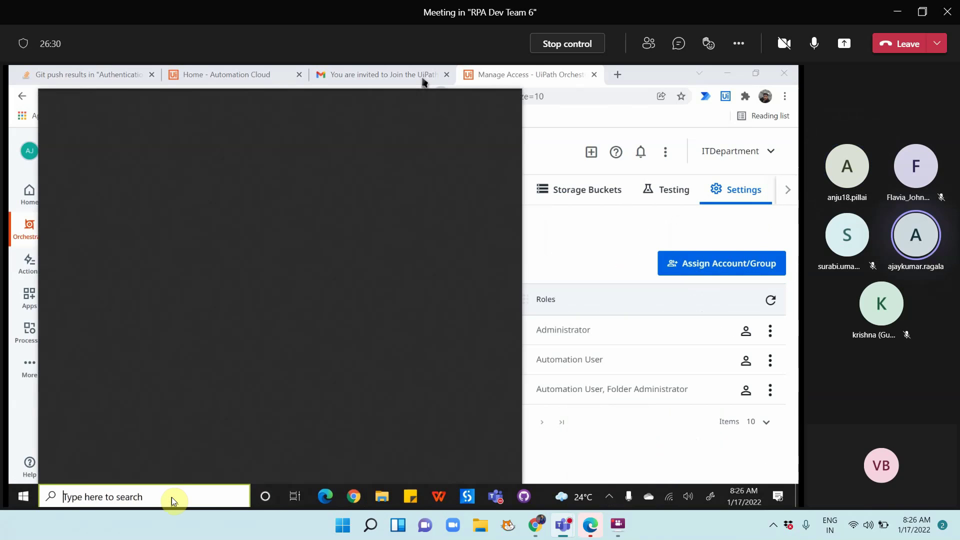
type("ui")
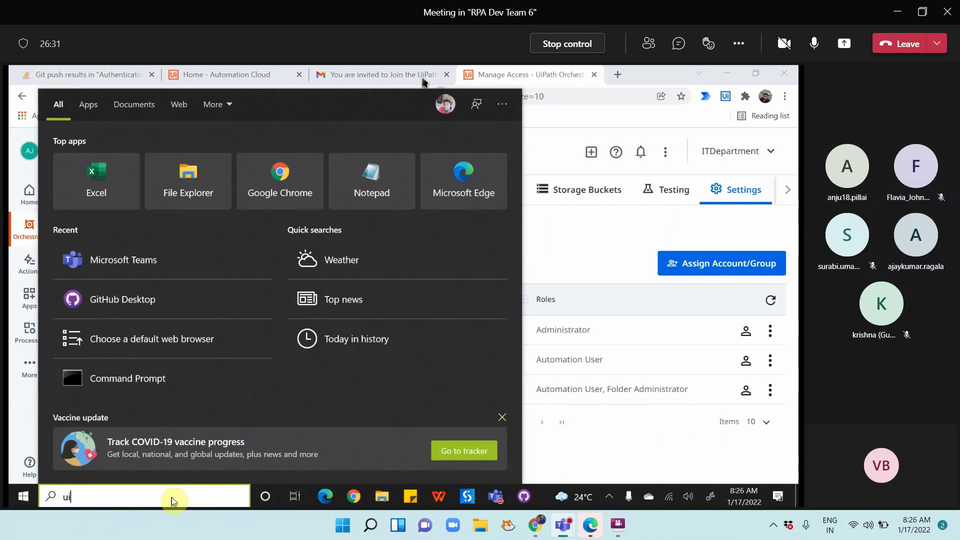
type("path")
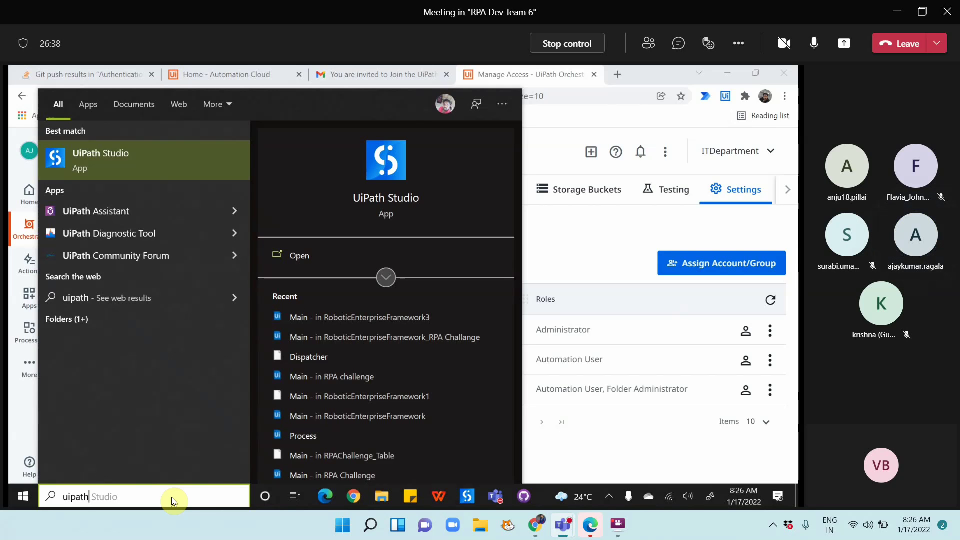
left_click(80, 213)
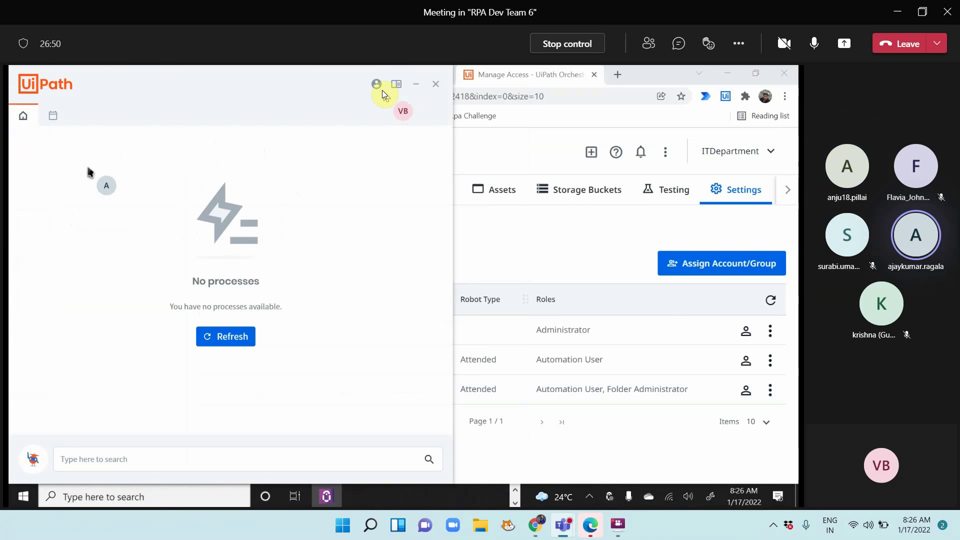
Check the robot's connection status, then sign out of UiPath Assistant and confirm
left_click(379, 84)
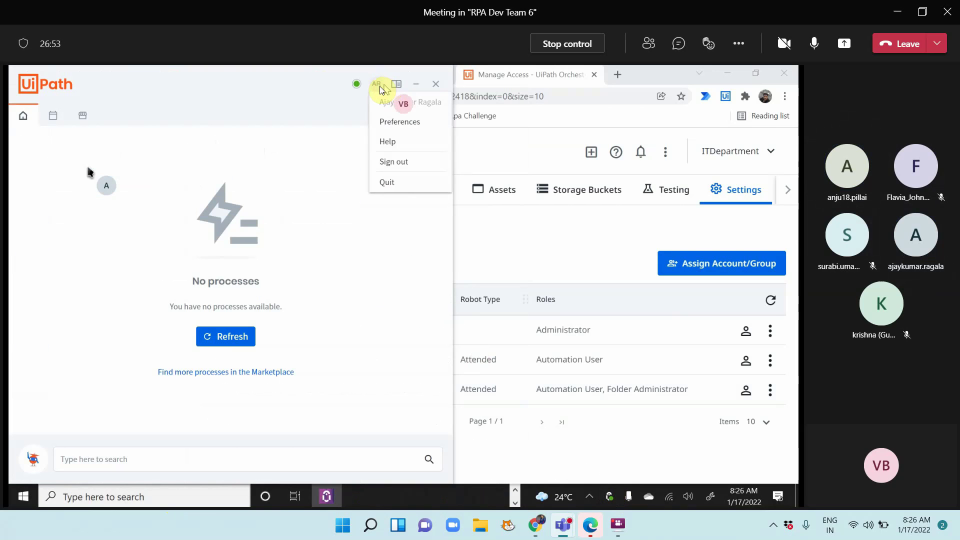
left_click(357, 85)
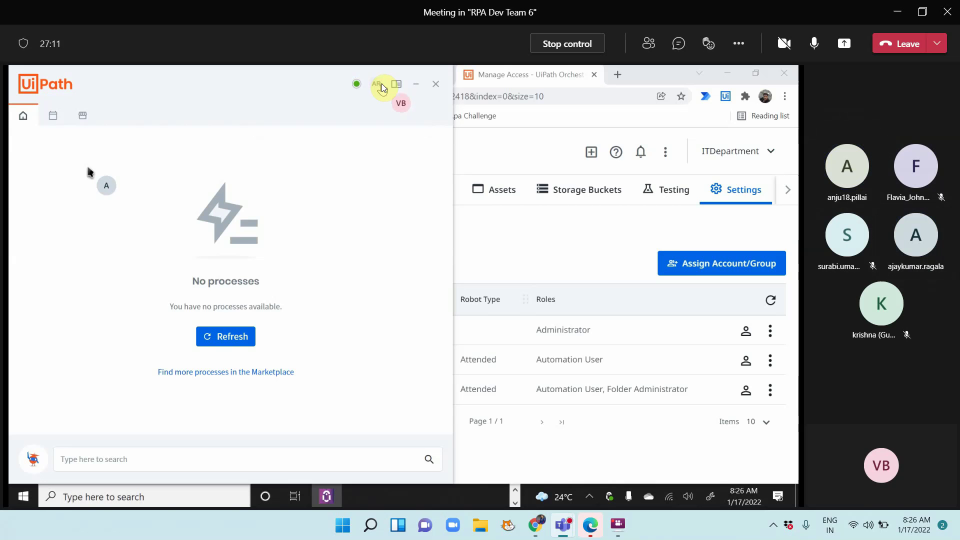
left_click(382, 83)
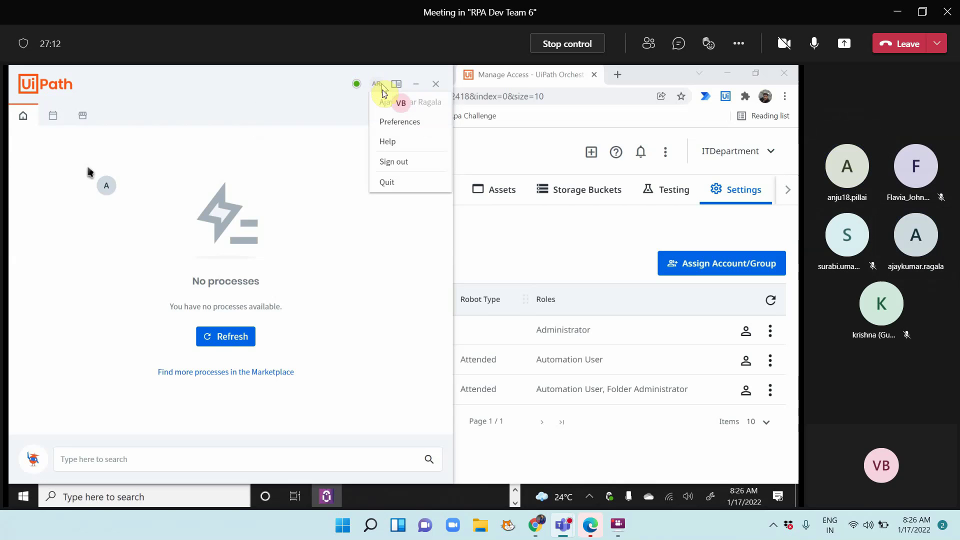
left_click(413, 167)
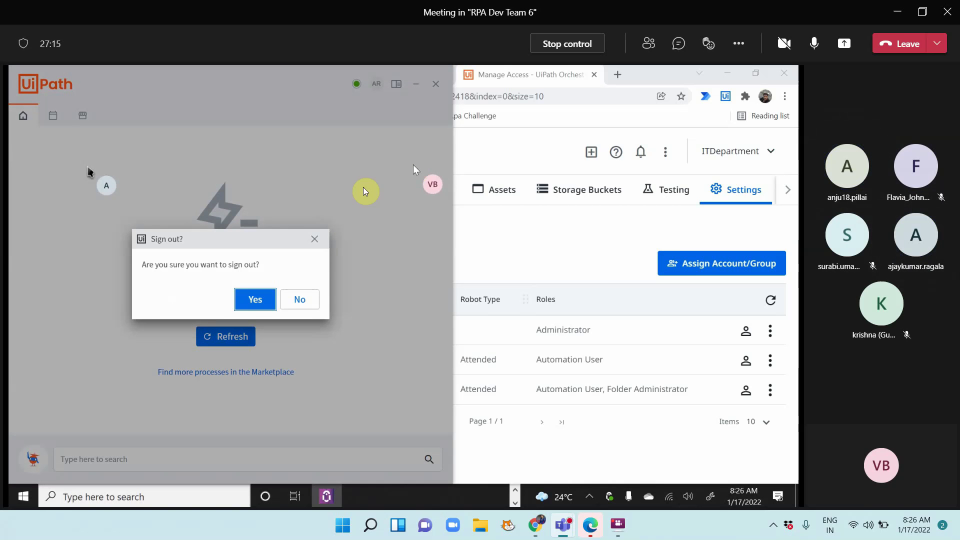
left_click(260, 302)
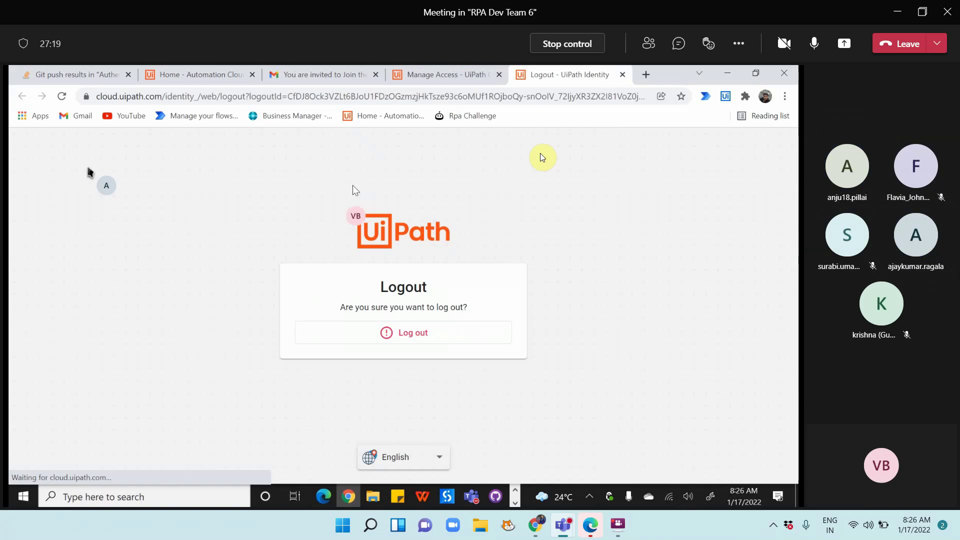
Log out of Automation Cloud, choose Continue with Google, and return to UiPath Assistant
left_click(434, 332)
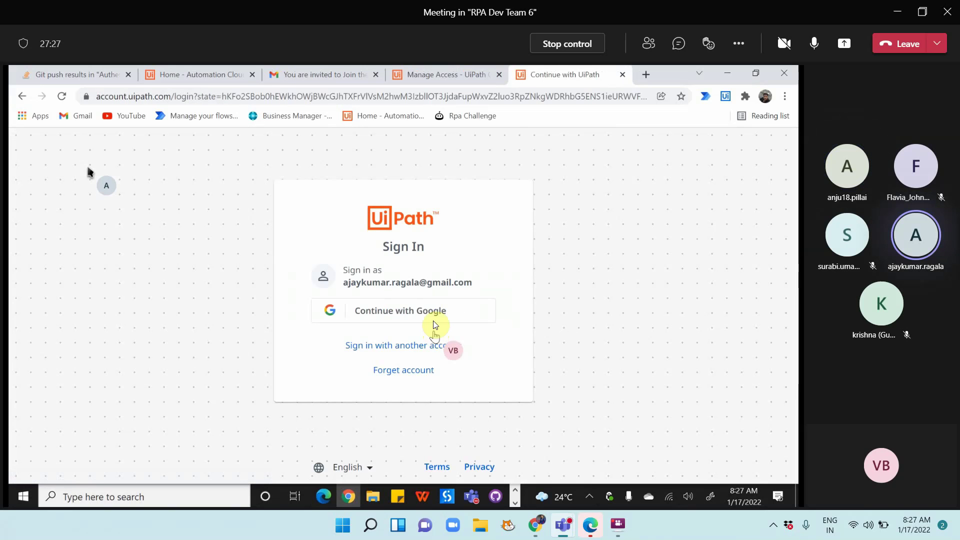
left_click(380, 312)
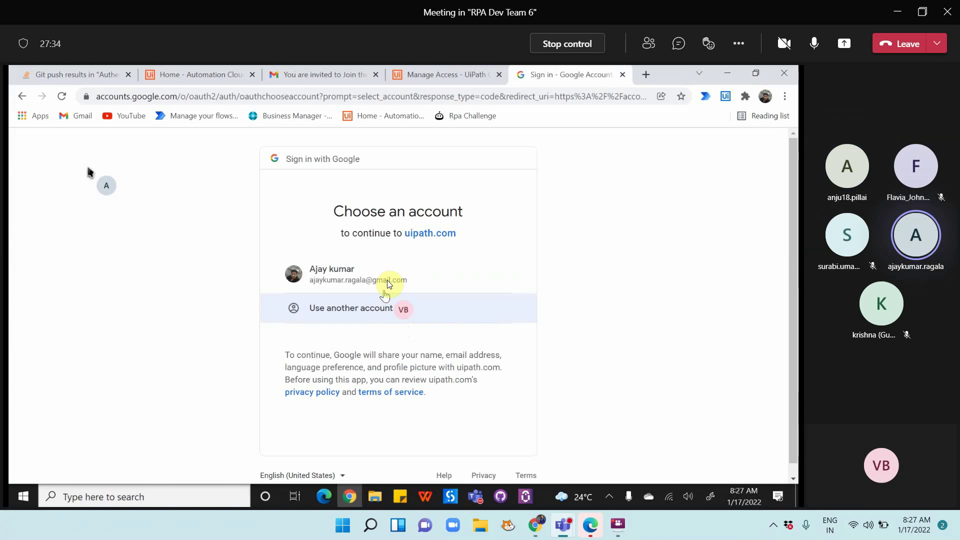
left_click(527, 499)
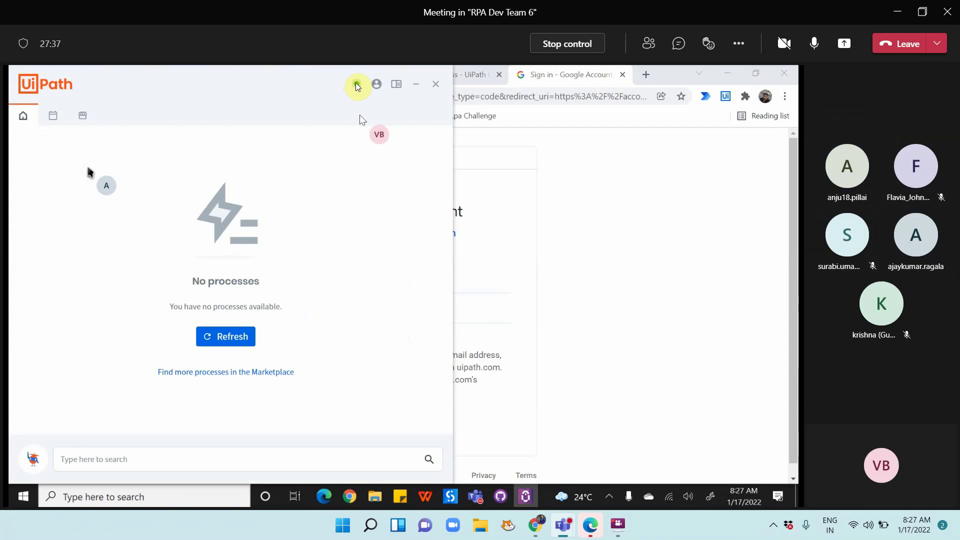
Disconnect the robot's machine-key connection under Preferences > Orchestrator Settings
mouse_move(357, 86)
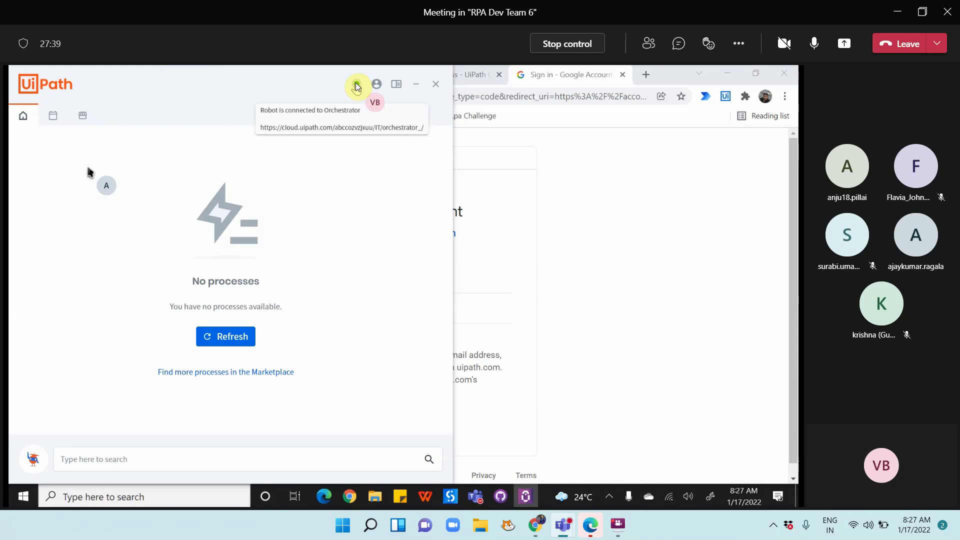
left_click(378, 84)
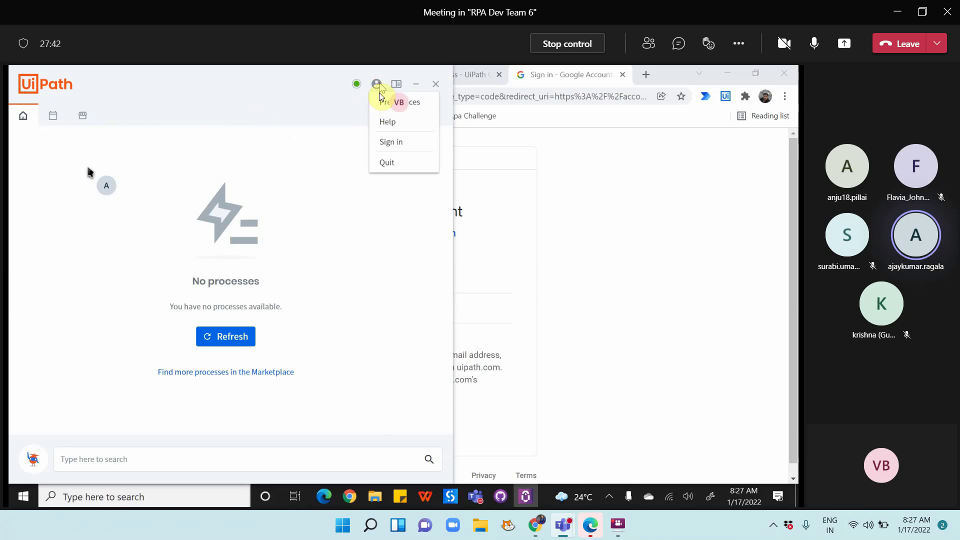
left_click(391, 142)
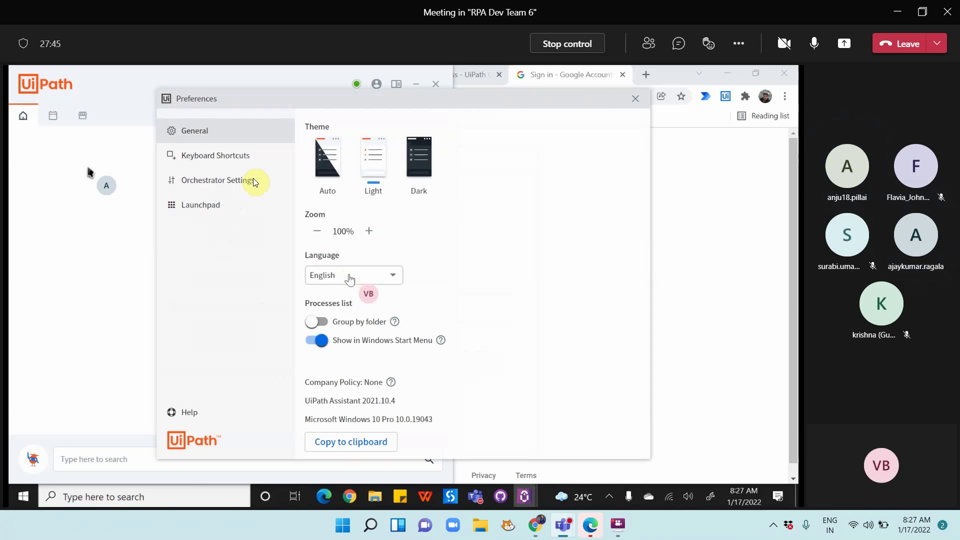
left_click(227, 181)
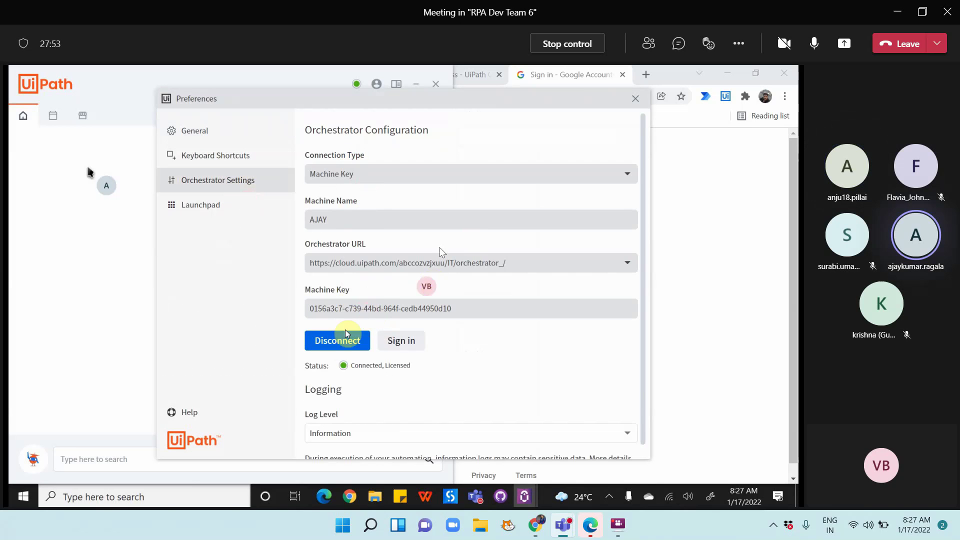
left_click(333, 342)
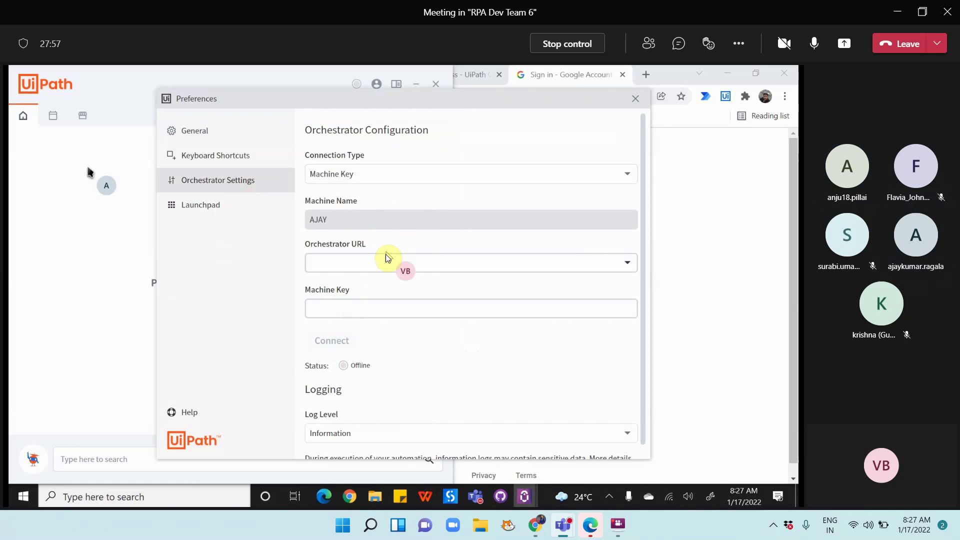
Change the Orchestrator connection type from Machine Key to Service URL
left_click(381, 267)
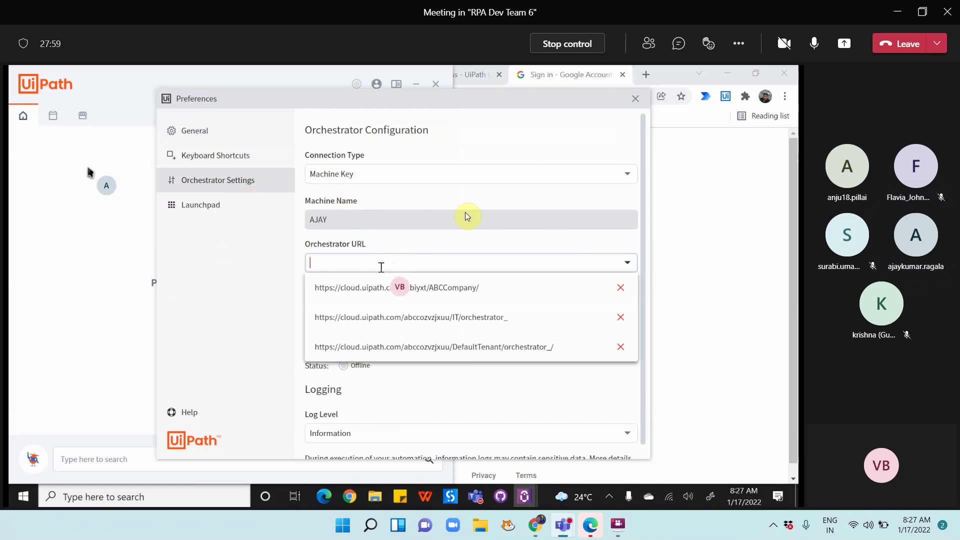
left_click(551, 190)
left_click(379, 175)
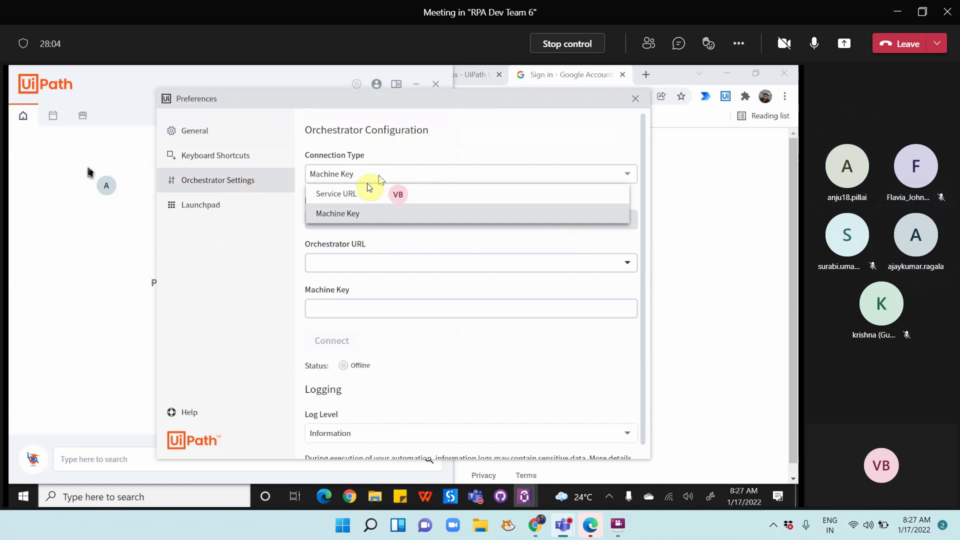
left_click(353, 193)
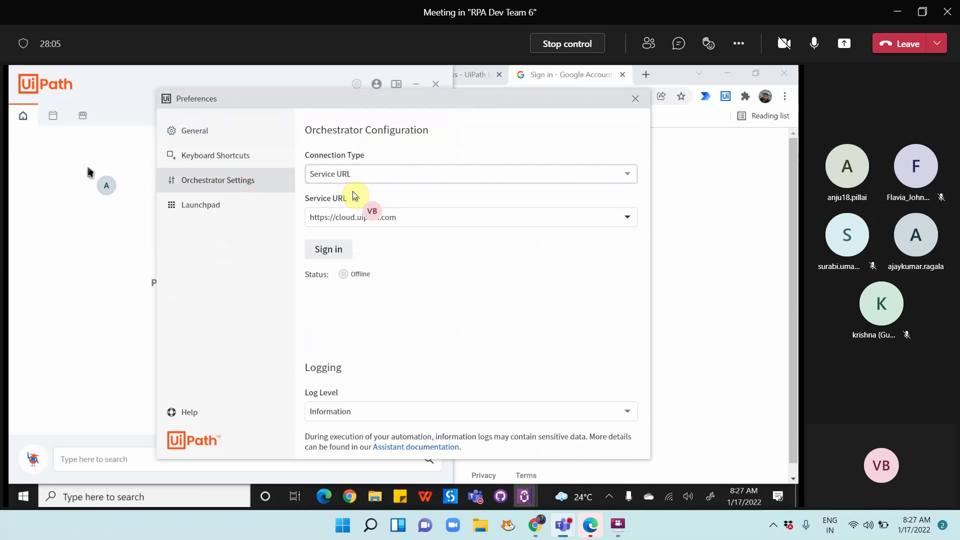
Sign back in to Automation Cloud with Google and reach the Choose an Organization list
left_click(332, 250)
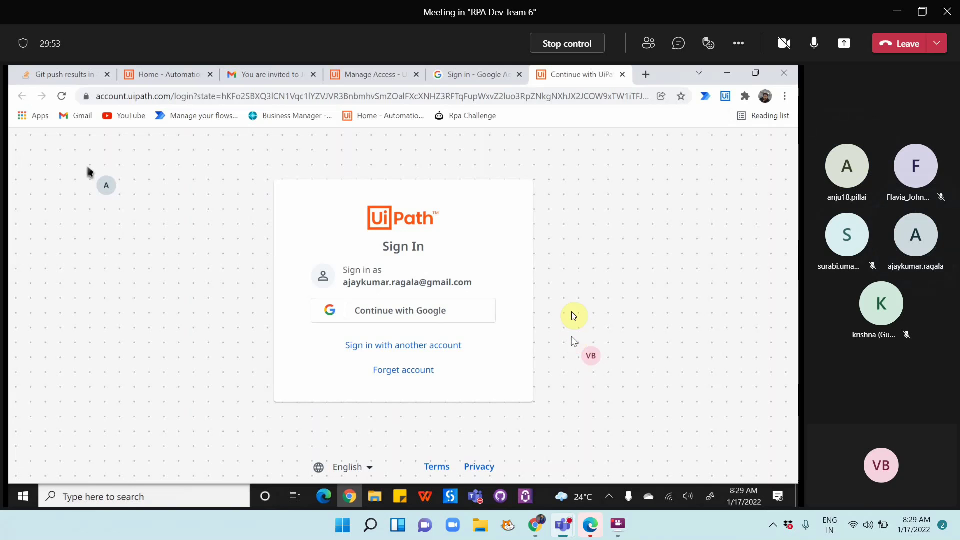
left_click(430, 310)
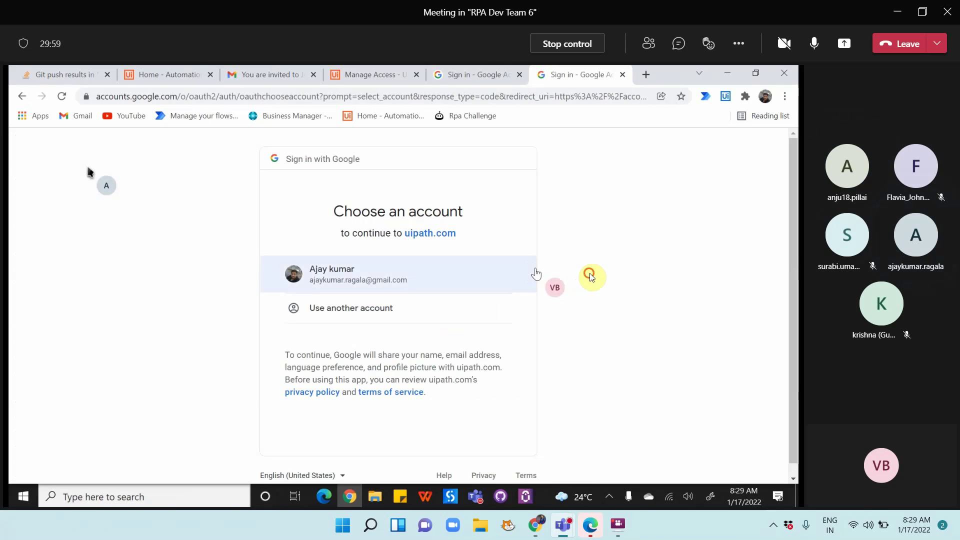
left_click(394, 284)
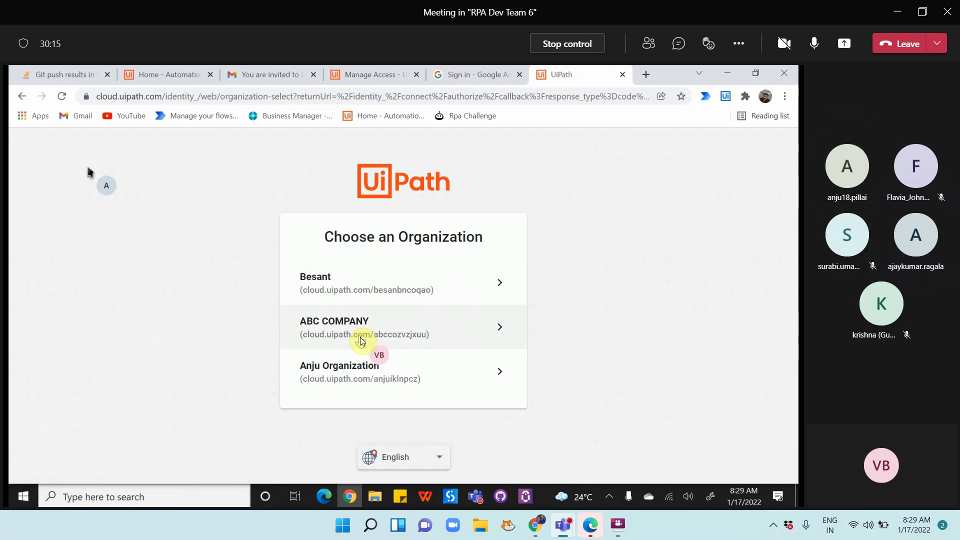
Pick the organization and let the redirect connect UiPath Assistant to the ITDepartment Orchestrator
left_click(358, 376)
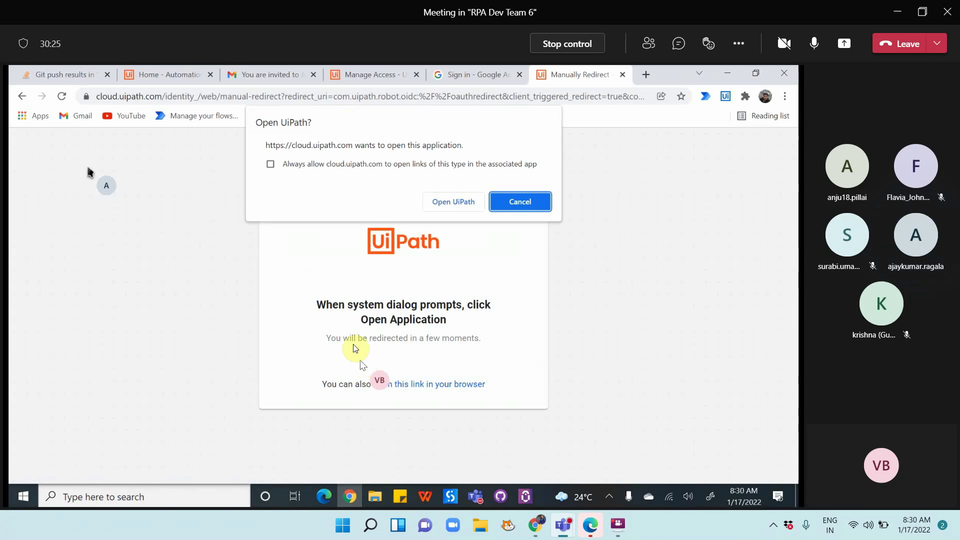
left_click(442, 204)
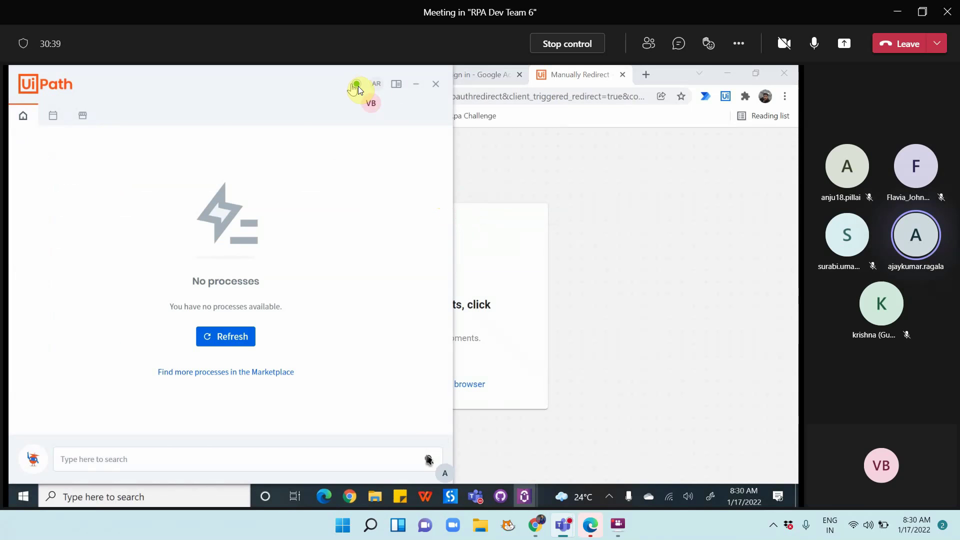
mouse_move(359, 84)
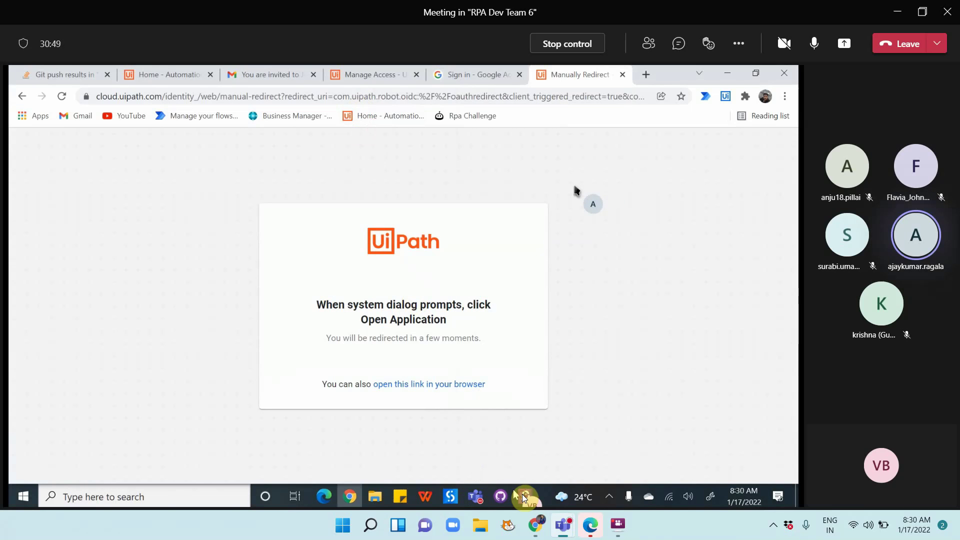
Confirm Orchestrator Settings show cloud.uipath.com as Connected, Licensed, then return to the Assistant home
mouse_move(522, 494)
left_click(545, 451)
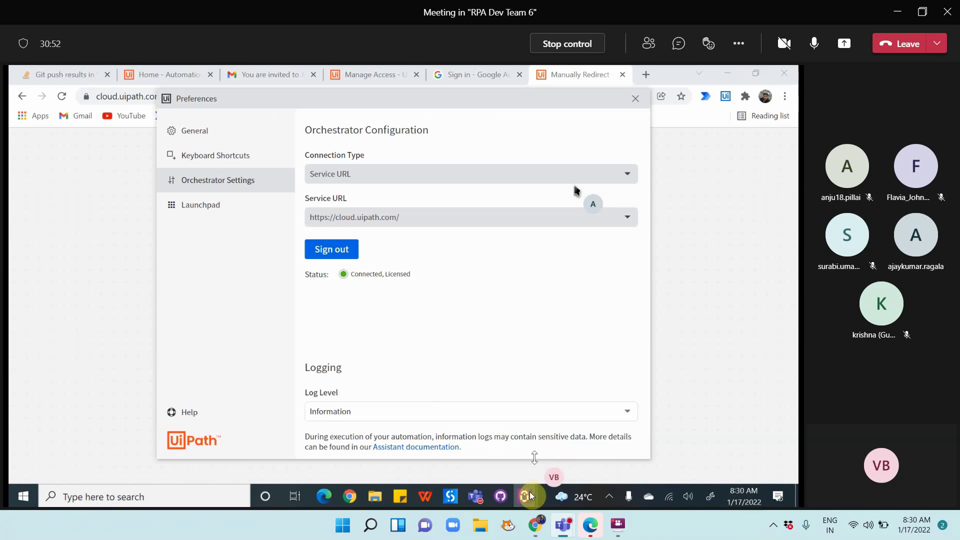
left_click(476, 400)
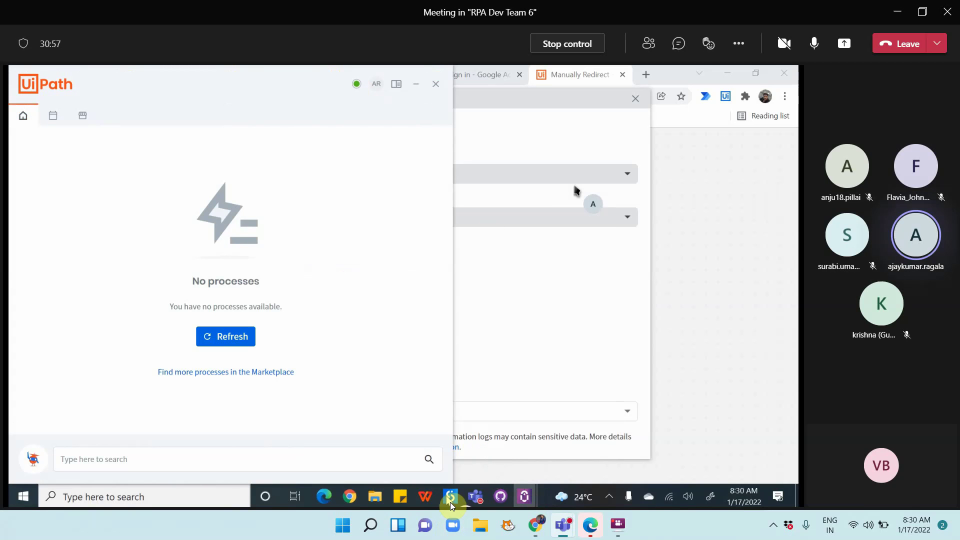
mouse_move(350, 497)
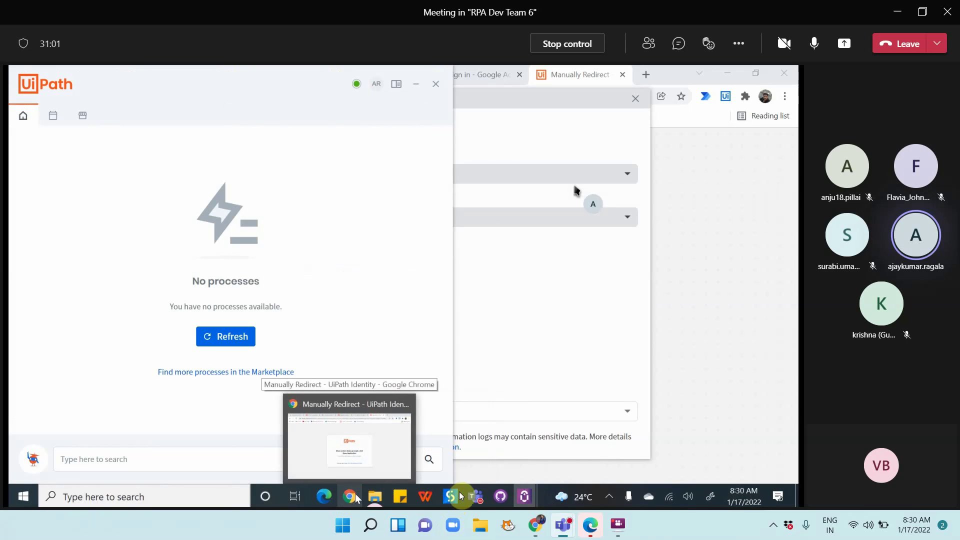
Open TeamNotes.docx from the RPA Dev Team 6 Files tab and scroll through the Day4 notes
mouse_move(479, 494)
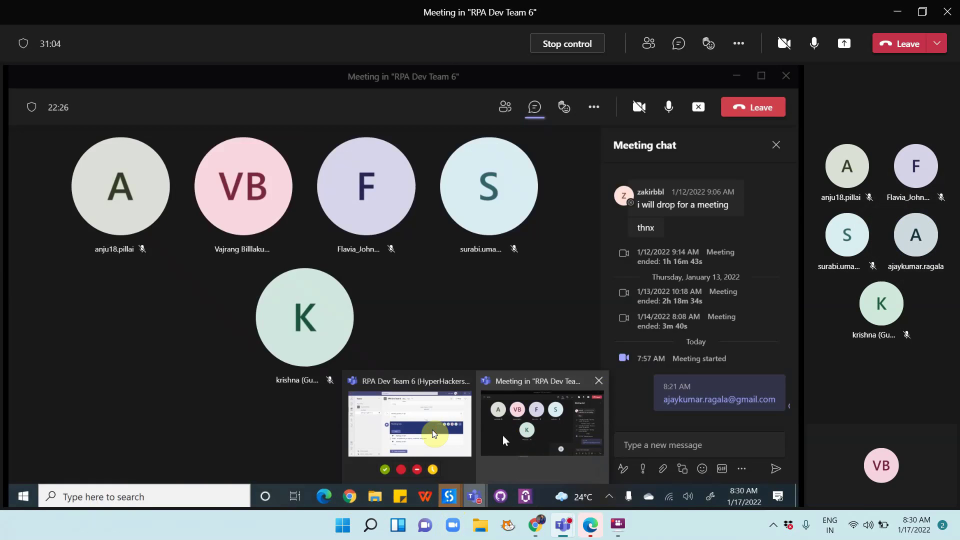
left_click(432, 424)
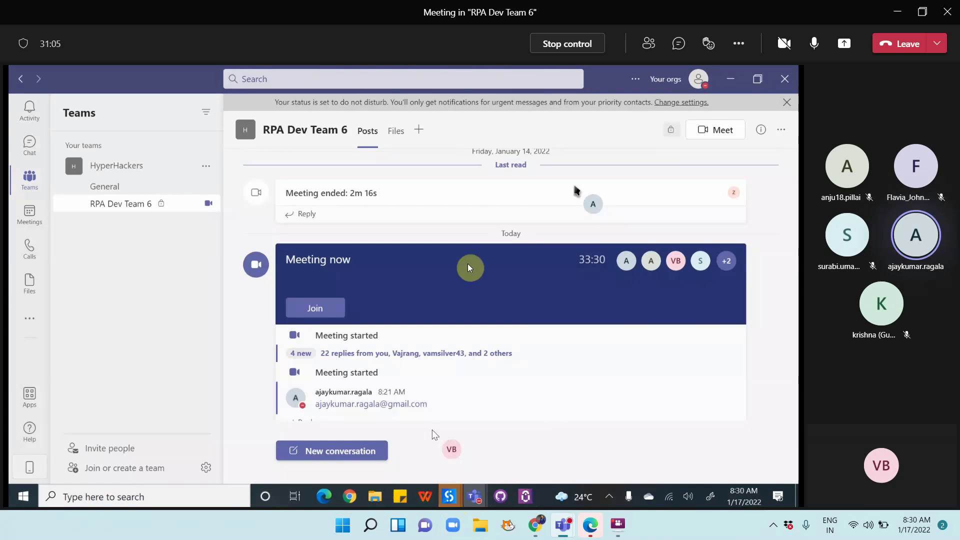
left_click(392, 131)
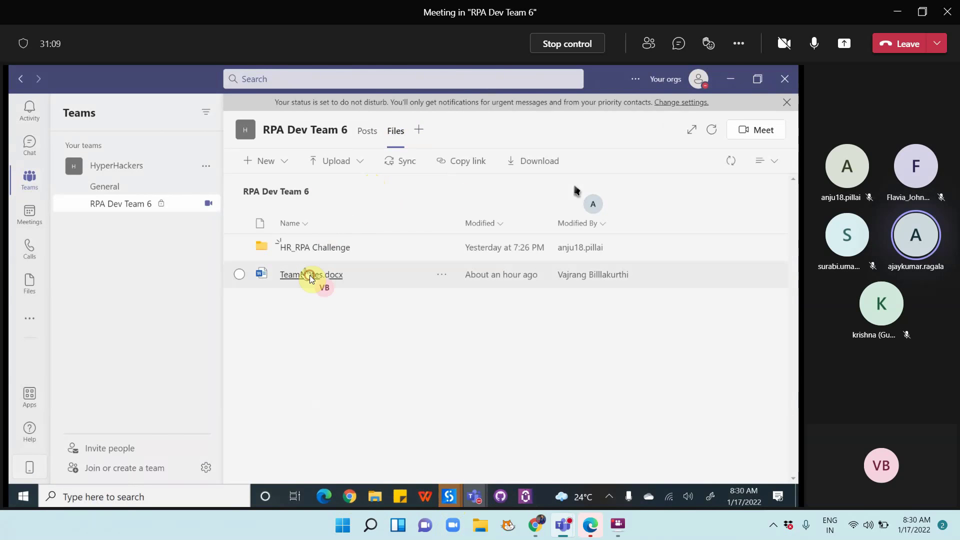
left_click(310, 275)
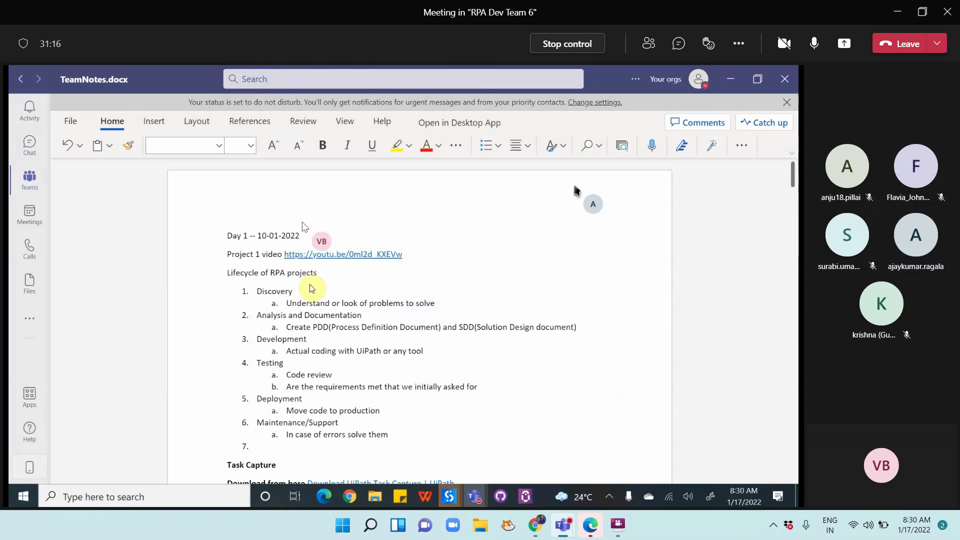
scroll(426, 295, "down", 10)
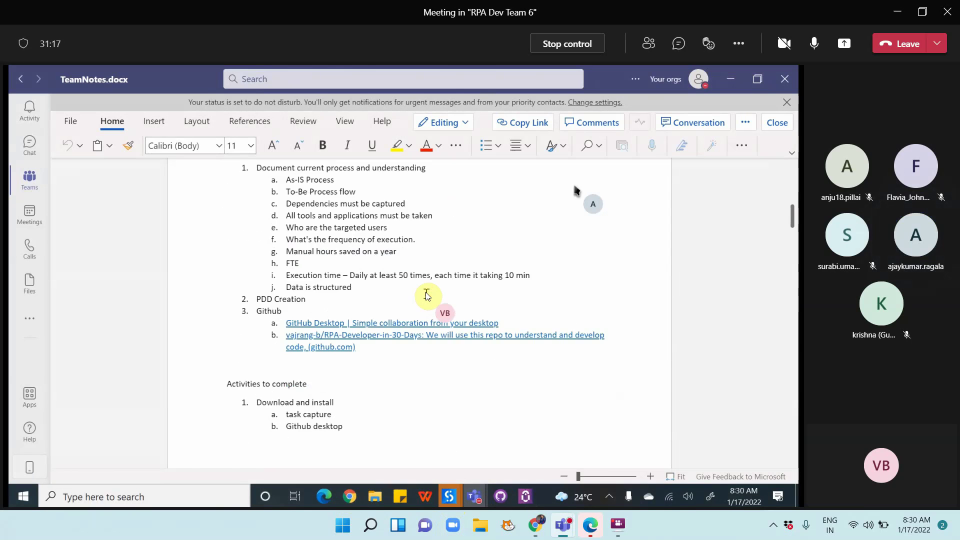
scroll(426, 295, "down", 10)
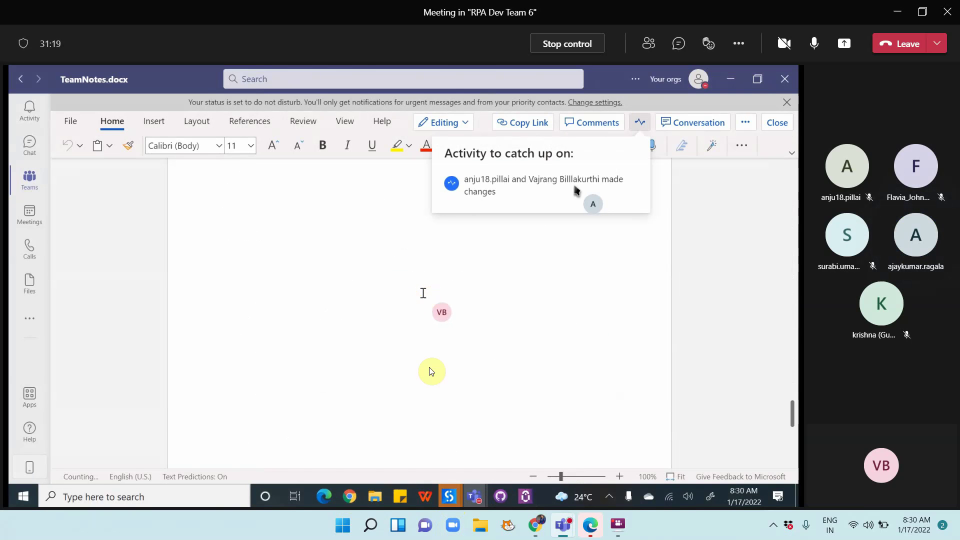
scroll(562, 307, "up", 5)
scroll(561, 310, "down", 4)
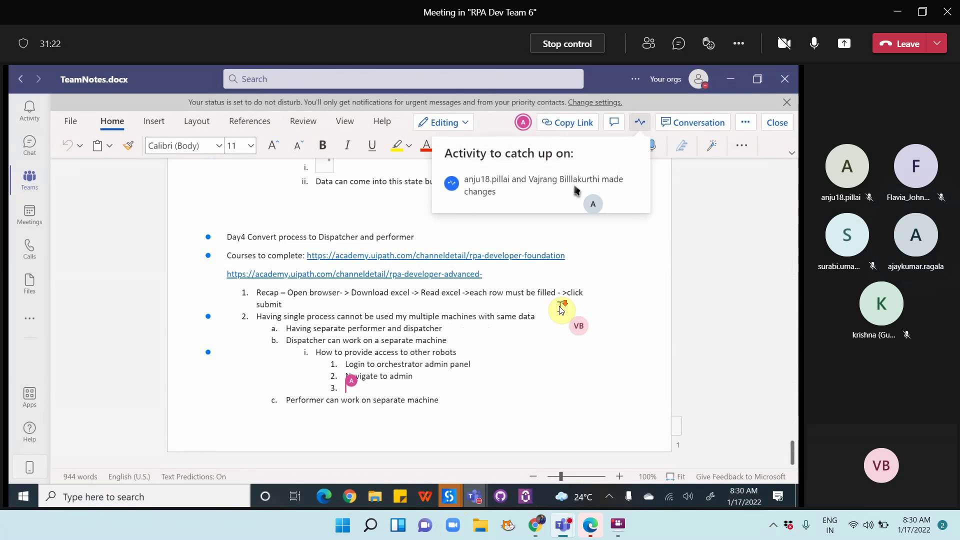
scroll(561, 309, "up", 1)
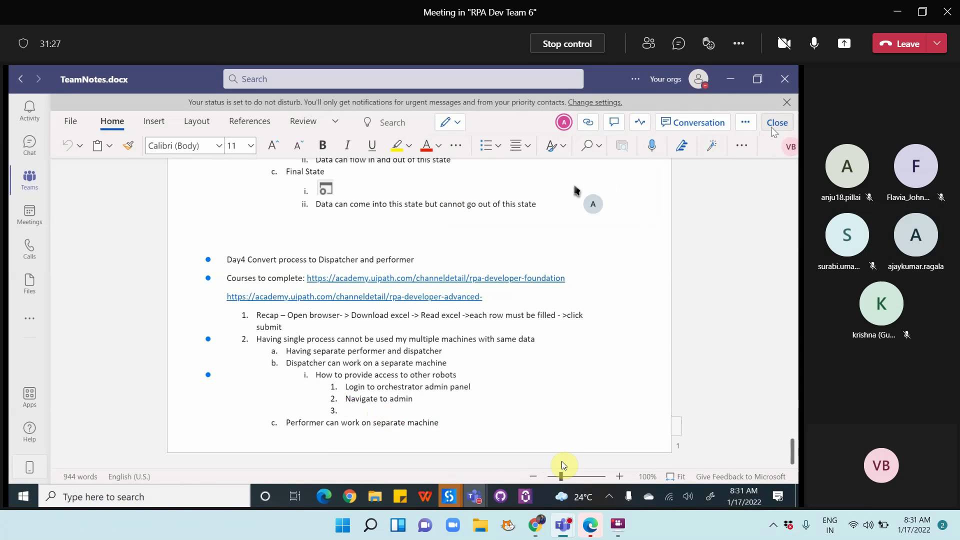
Reopen TeamNotes.docx, minimize the extra Teams window, and scroll down to the Day4 section
mouse_move(563, 524)
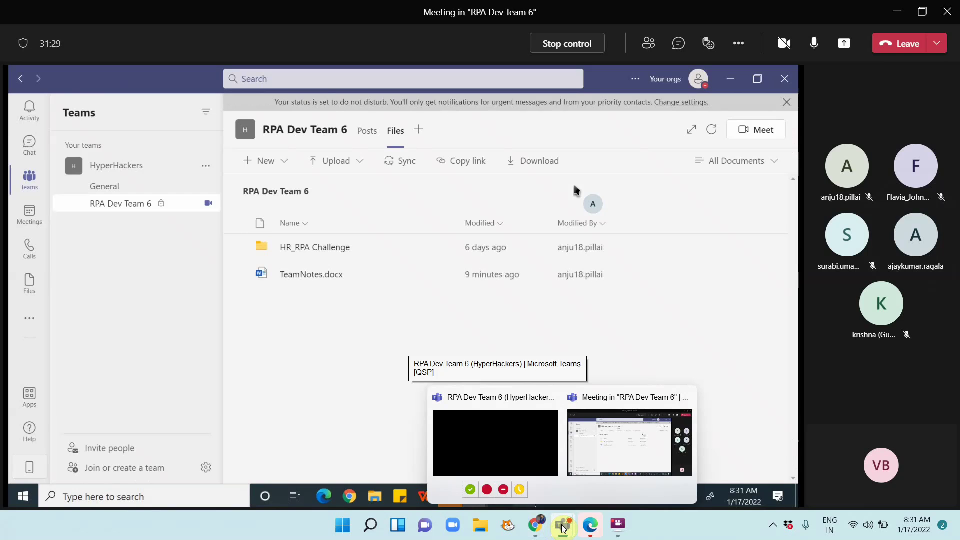
left_click(581, 475)
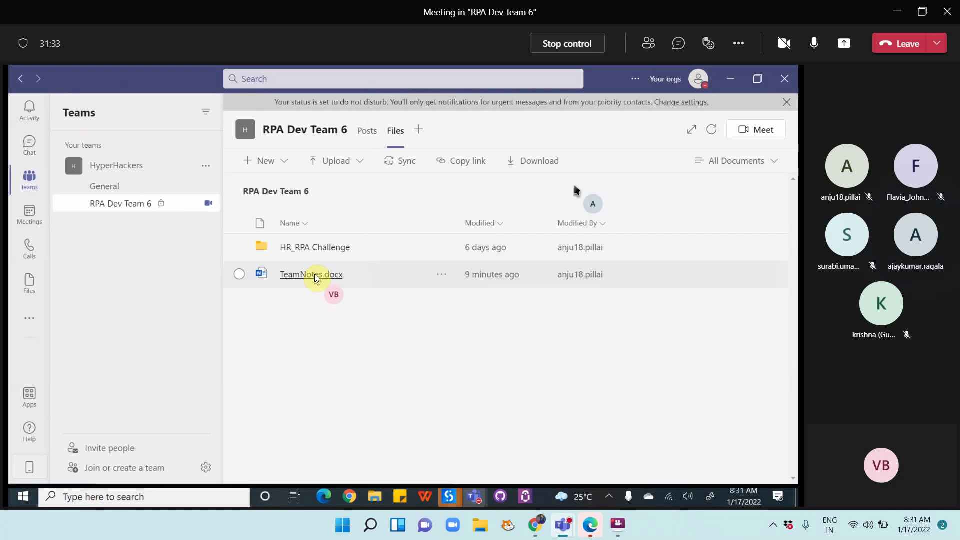
left_click(314, 274)
mouse_move(563, 524)
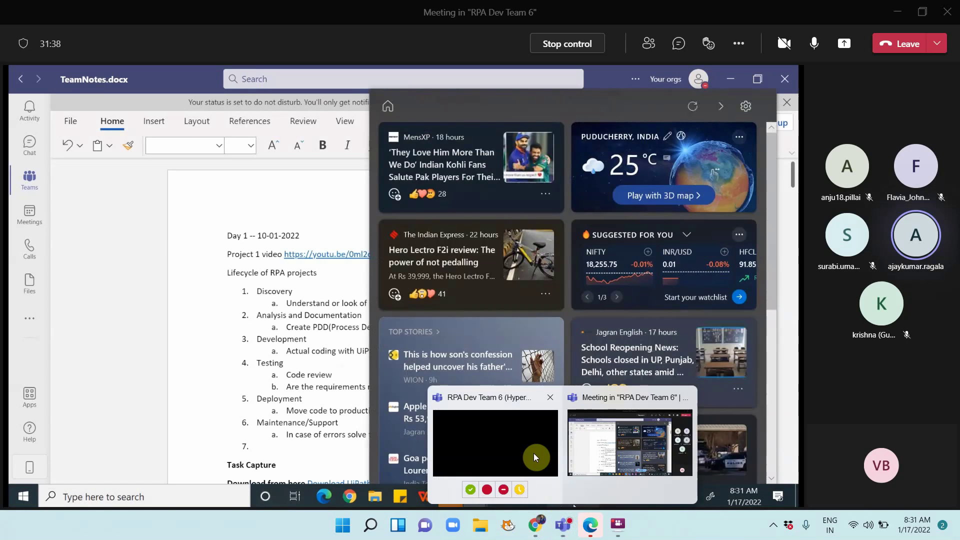
left_click(533, 453)
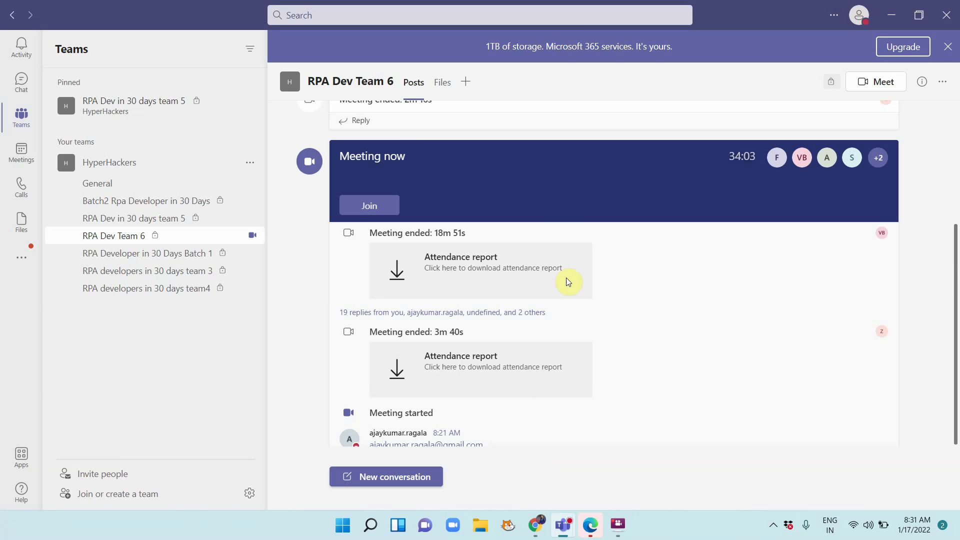
left_click(881, 11)
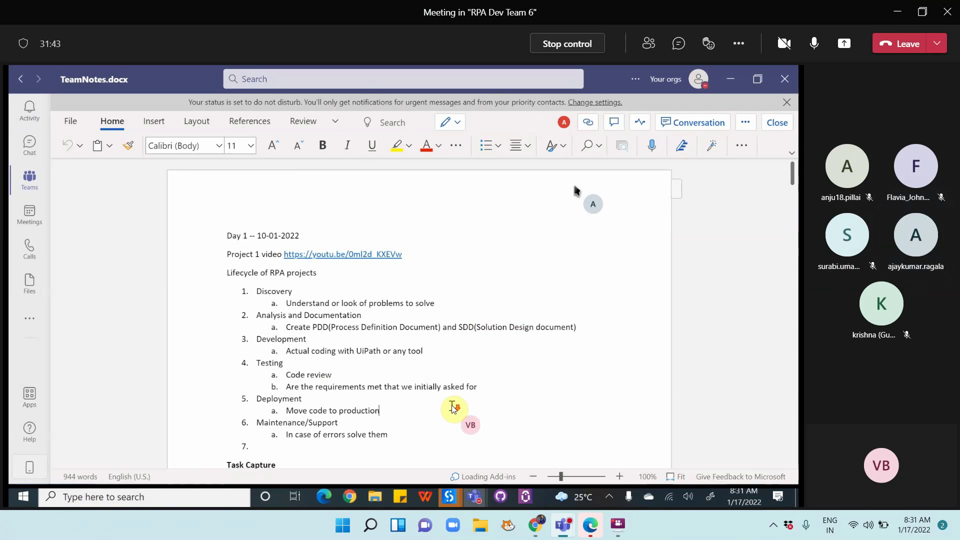
scroll(451, 406, "down", 20)
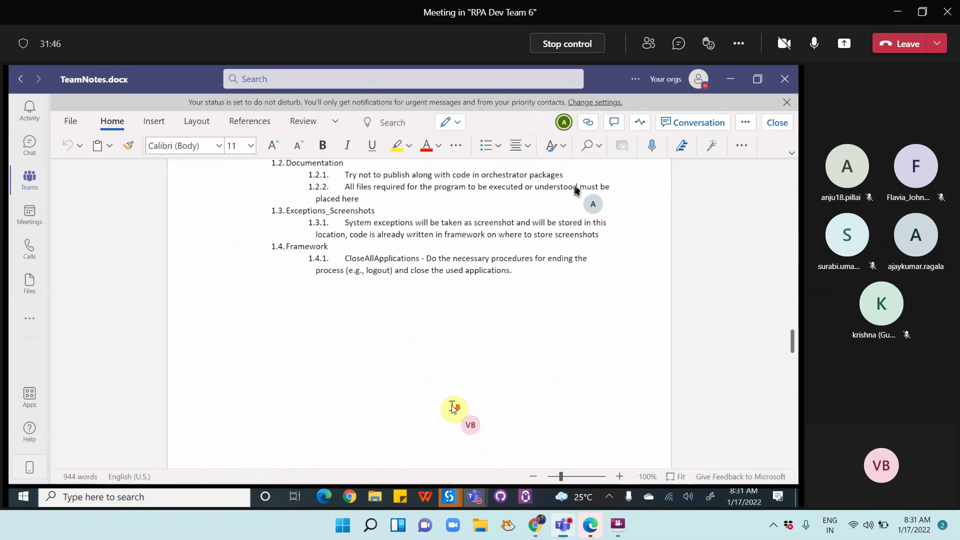
scroll(453, 408, "down", 10)
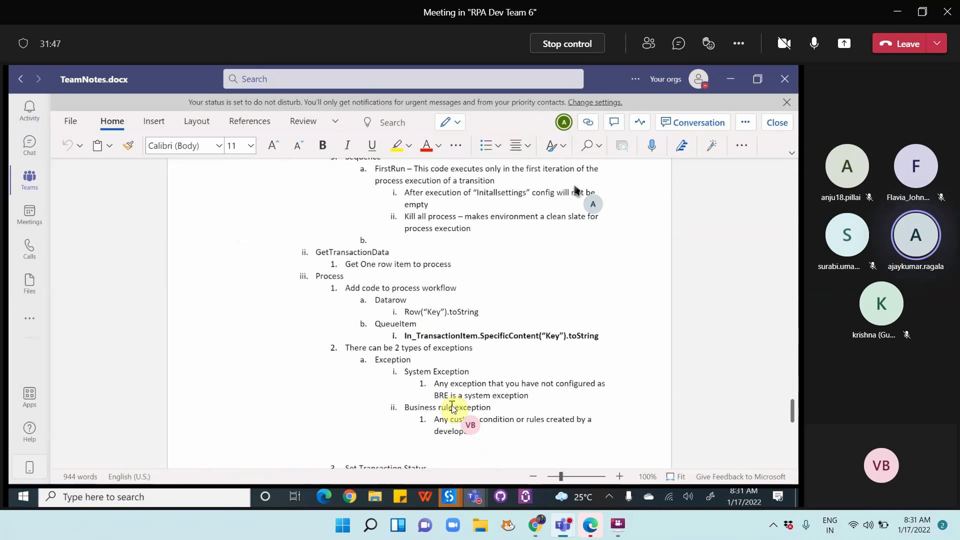
scroll(452, 406, "down", 10)
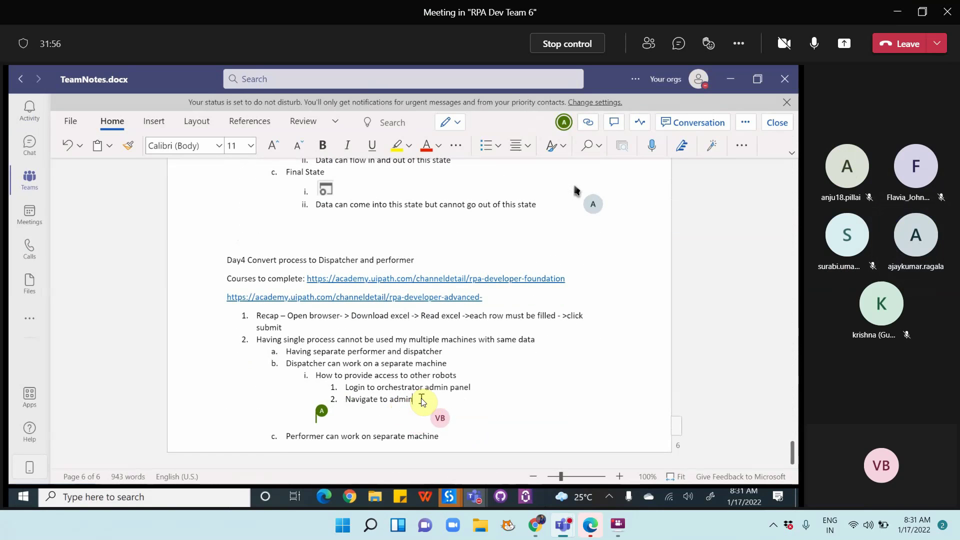
Add access steps 3–5: invite user by email id, user gets email, user accepts invitation and registers
key("Return")
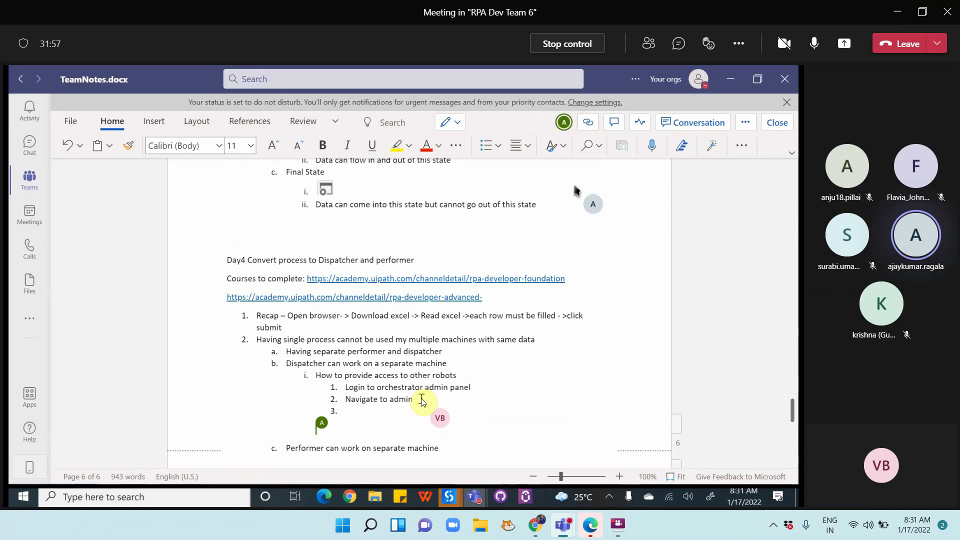
type("Provide email id ")
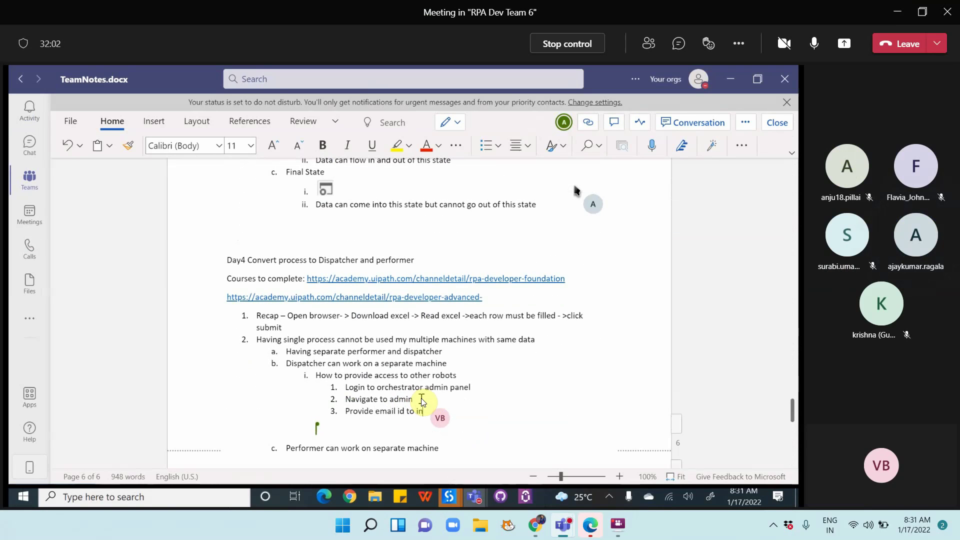
type("to invite users")
key("Return")
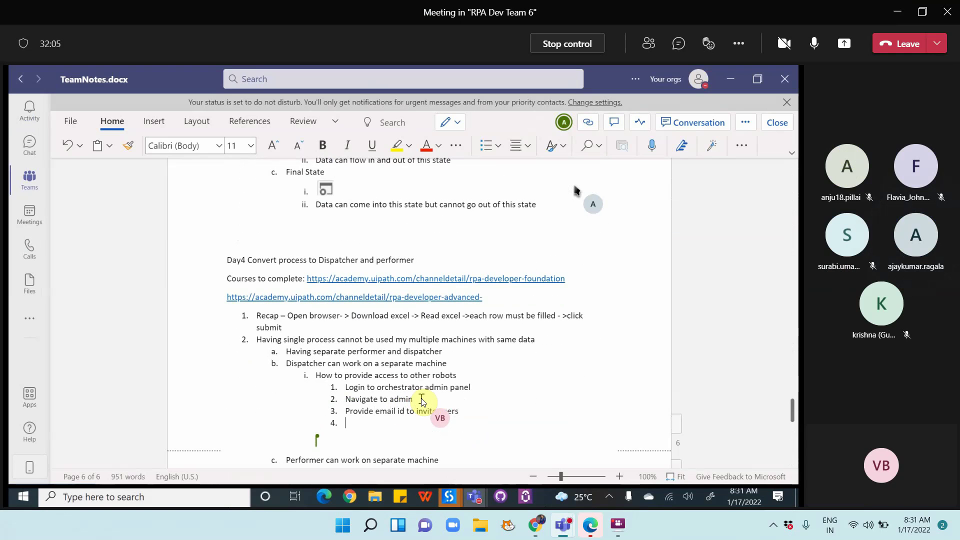
type("U")
type("nvited user")
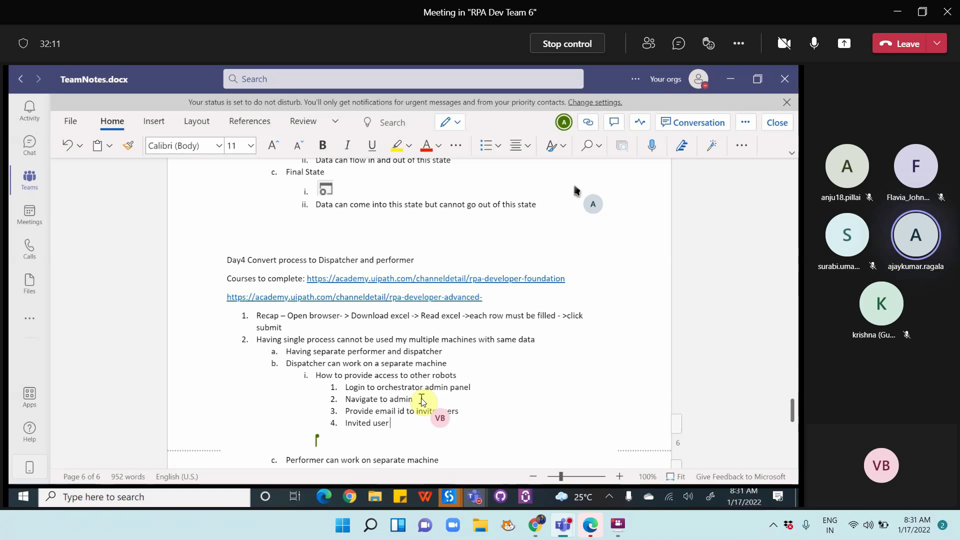
type(" will get em")
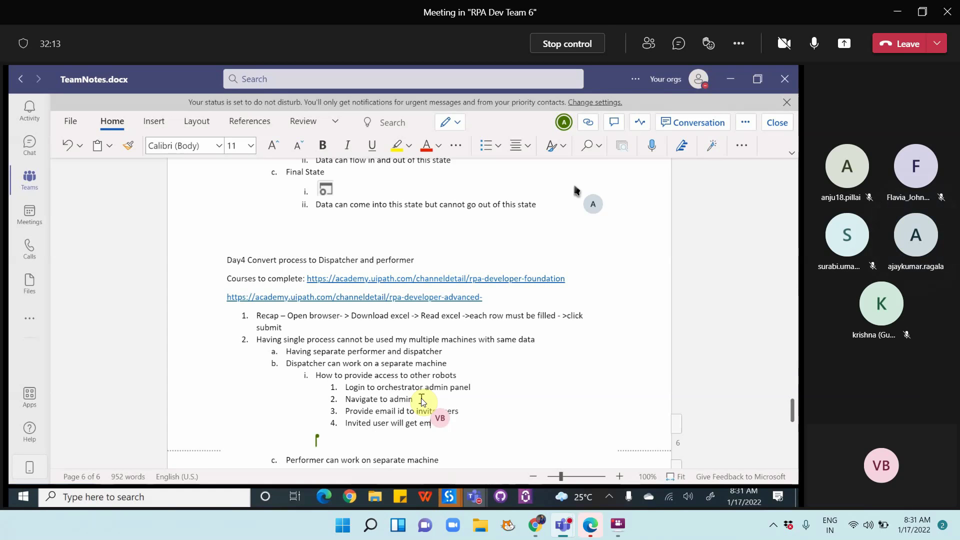
type("a")
key("Return")
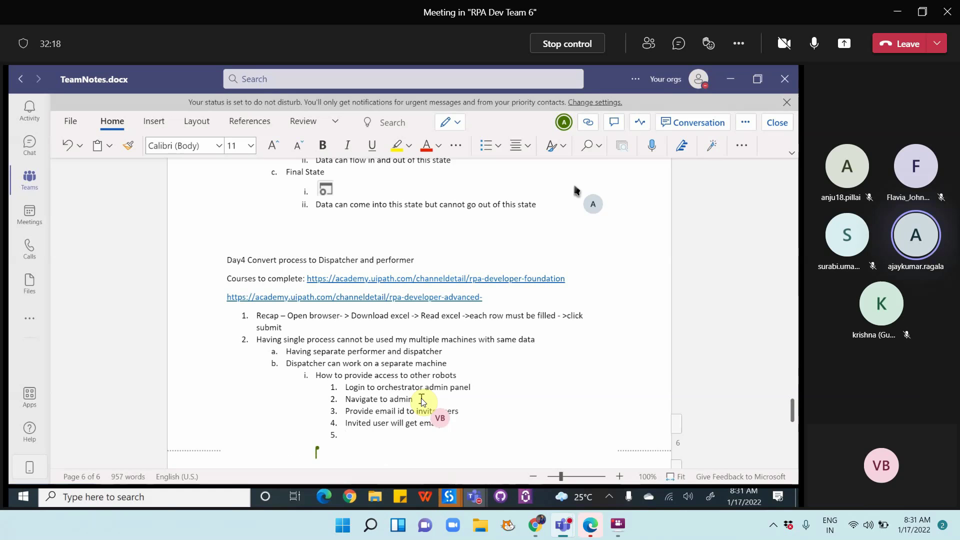
type("User need")
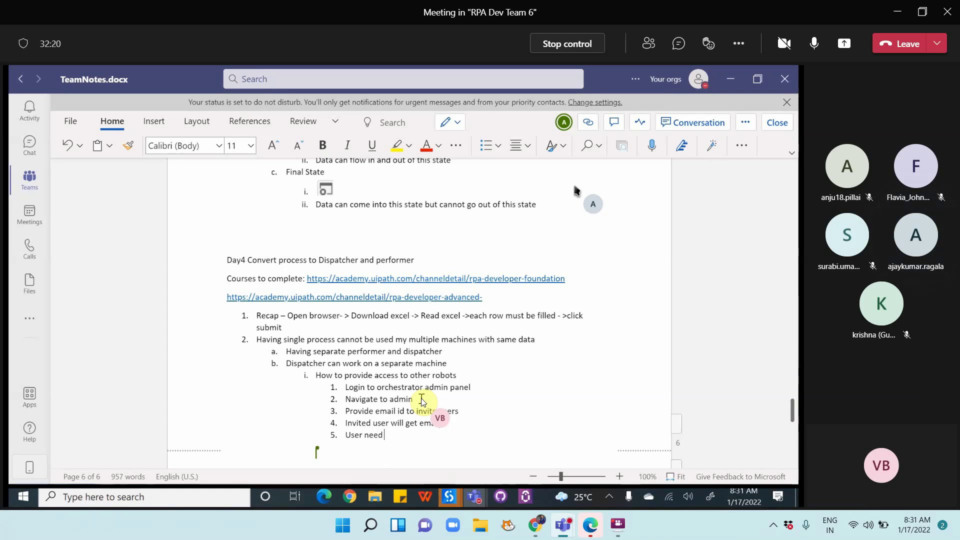
type("to accept ")
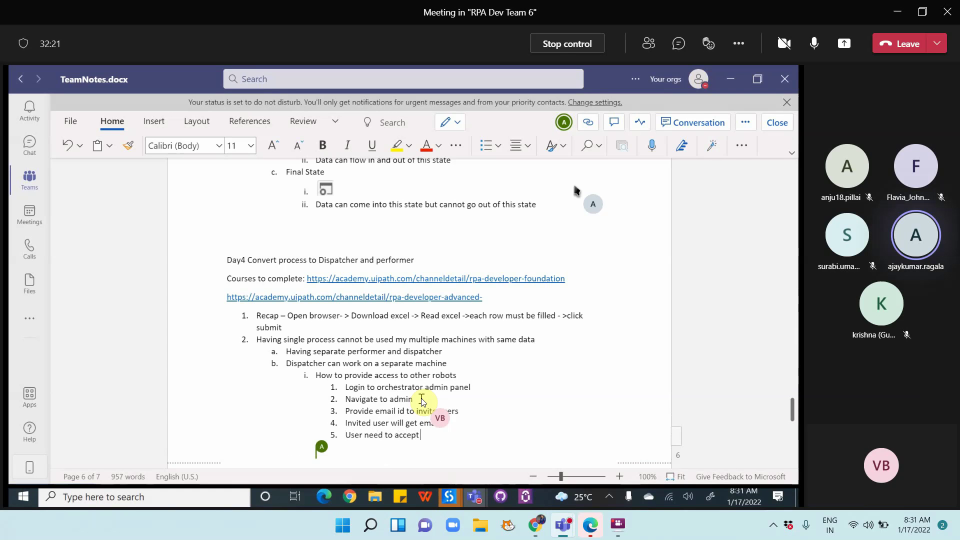
type("invitation and")
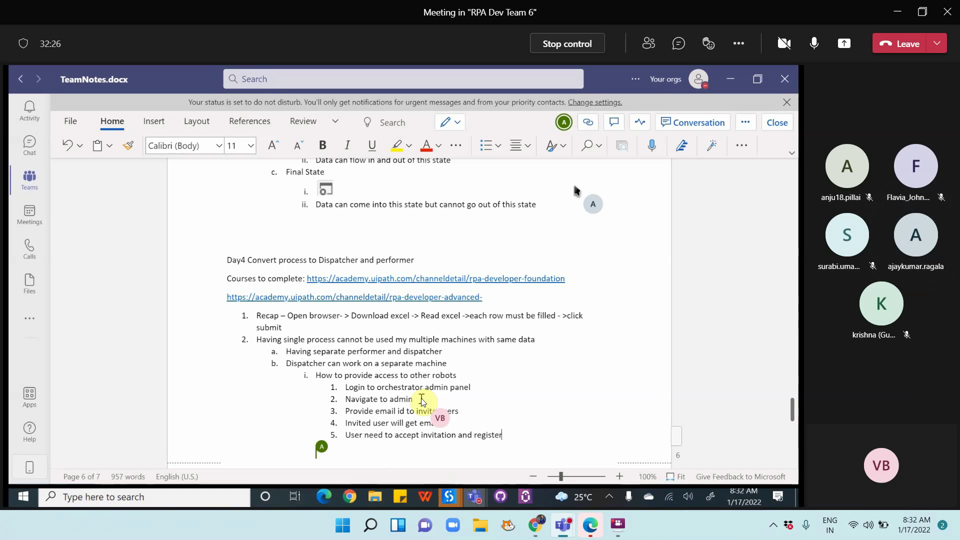
type(" register into tenant organizatoin")
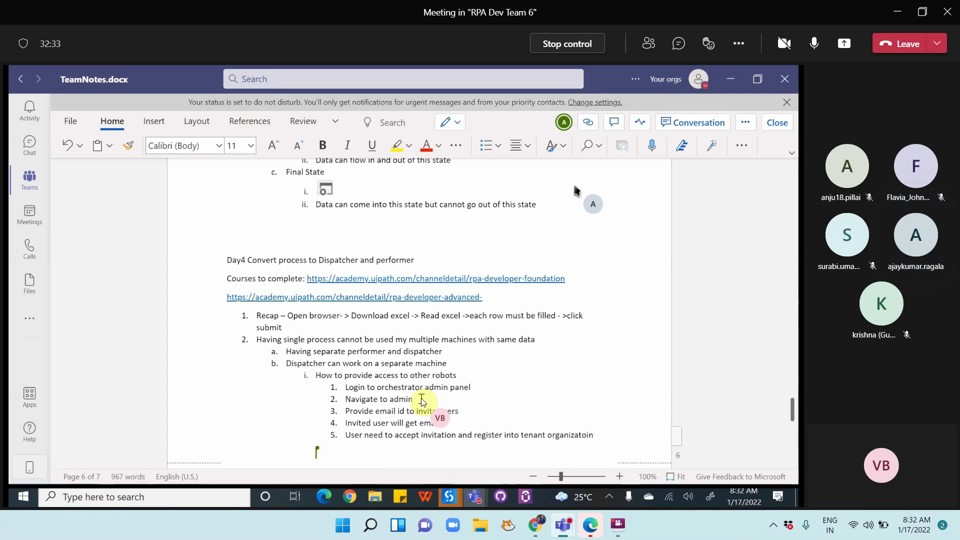
key("BackSpace")
key("BackSpace")
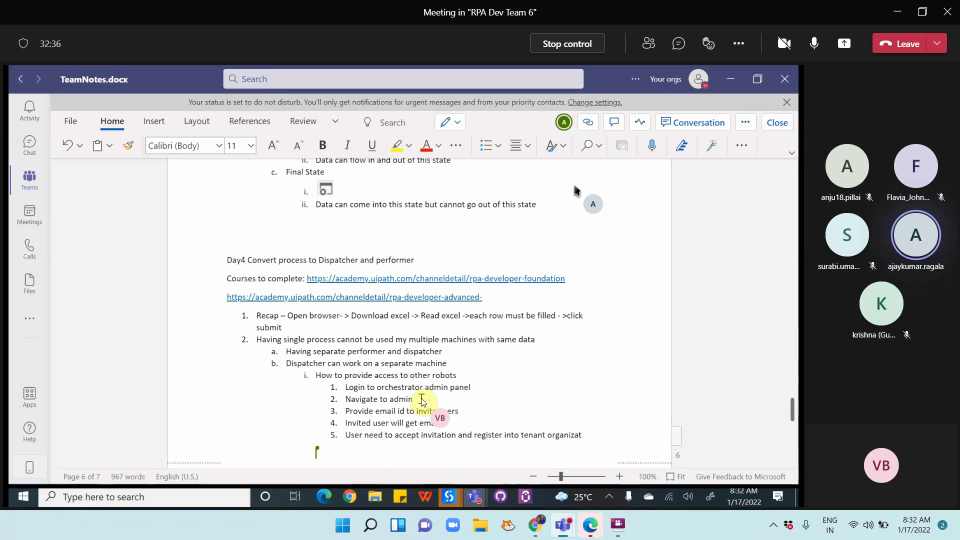
type("ion")
Add step 6 'Open Uipath assistant.' and step 7 'Login using interactive sign on', leaving empty step 8
key("Return")
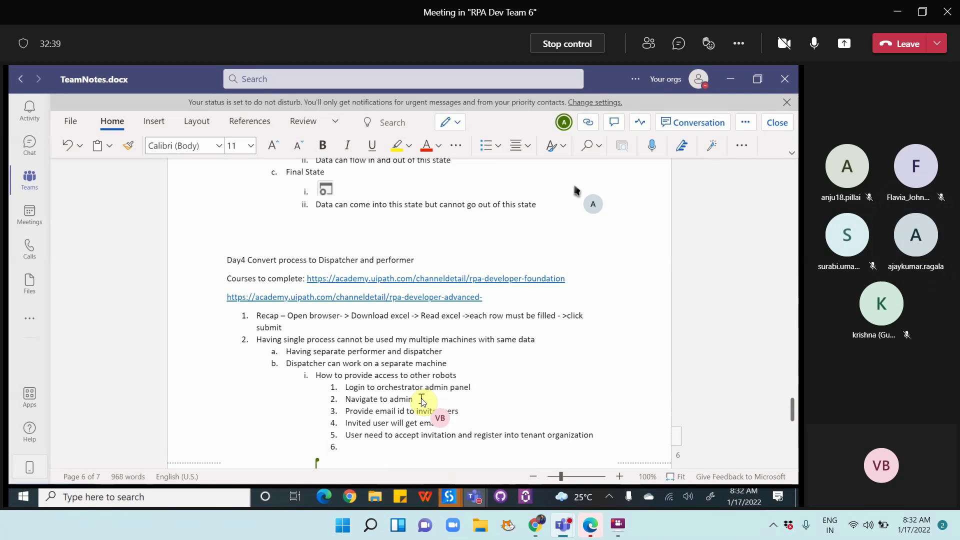
type("Ope")
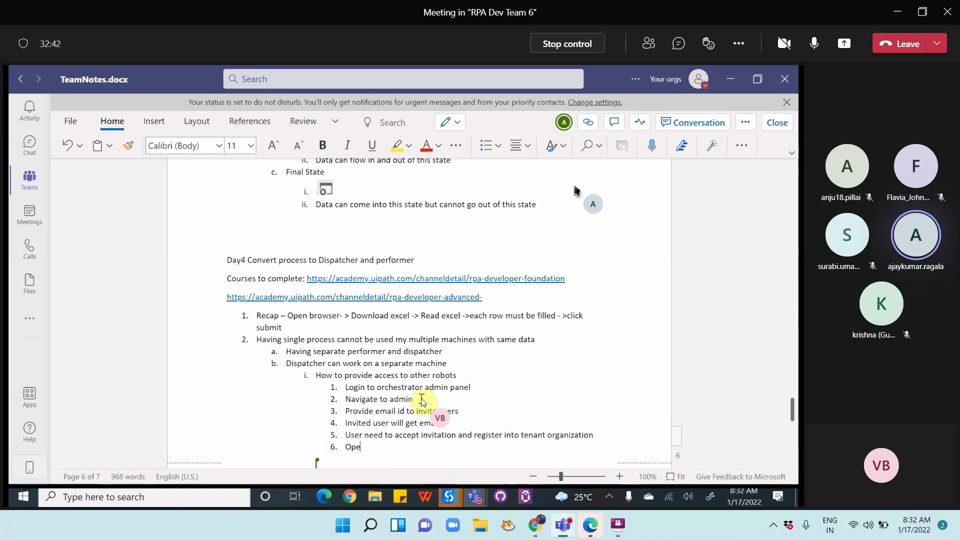
type("n Uipath ac")
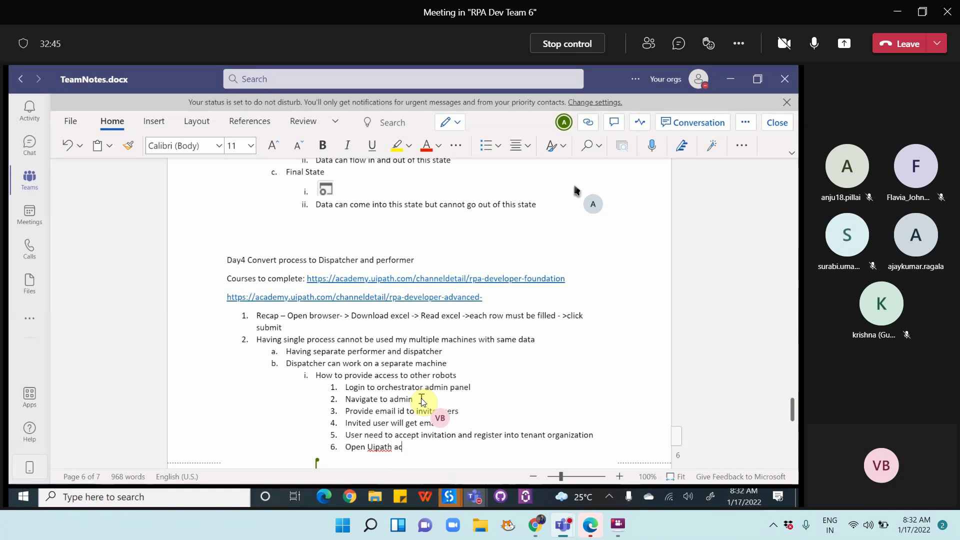
key("BackSpace")
type("ssistant")
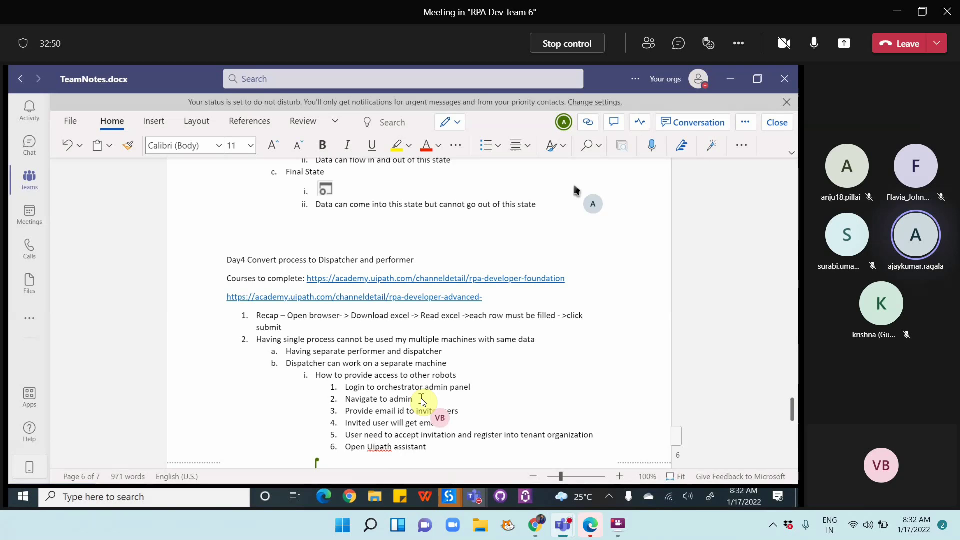
type(".")
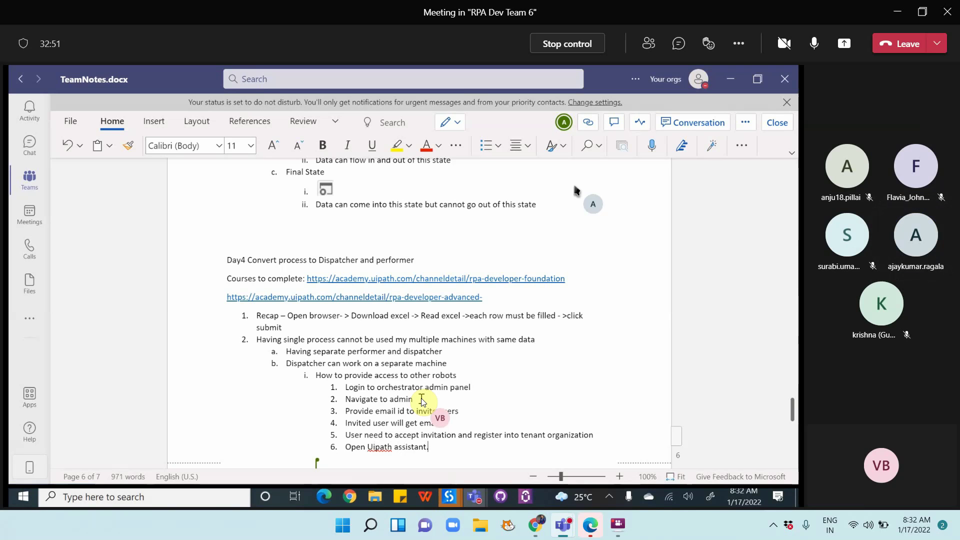
key("Return")
type("L")
type("ogin using interactive sign on")
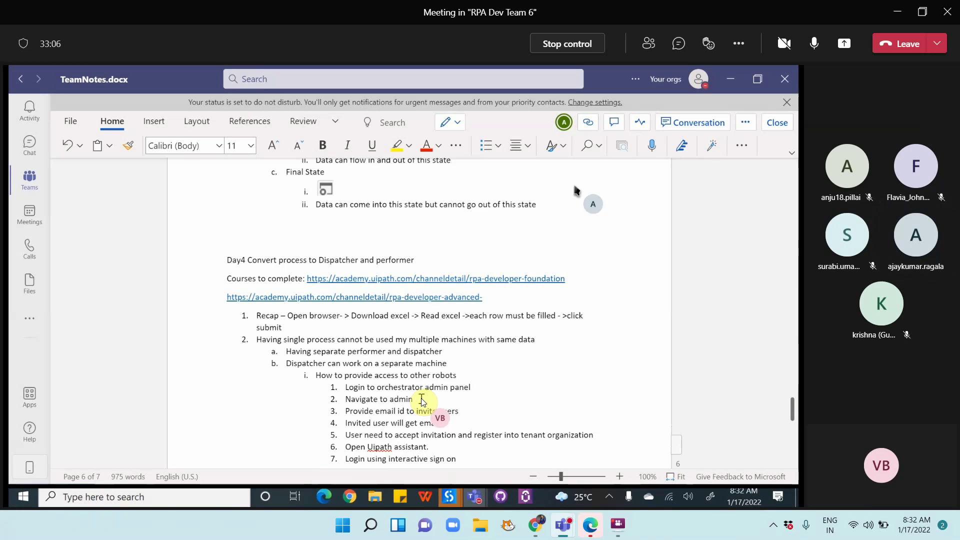
key("Return")
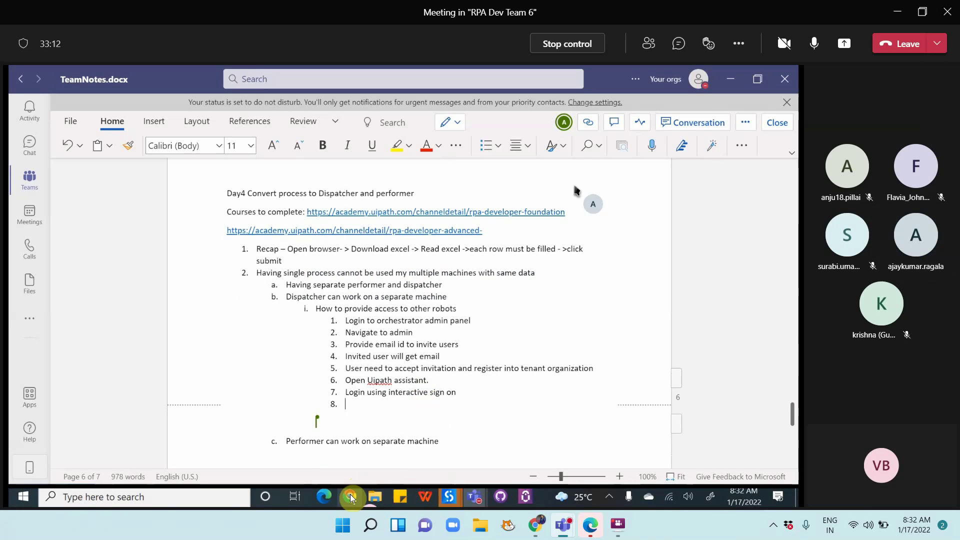
Load bare cloud.uipath.com in Chrome, enter the ITDepartment organization, then stop controlling the screen share
left_click(350, 496)
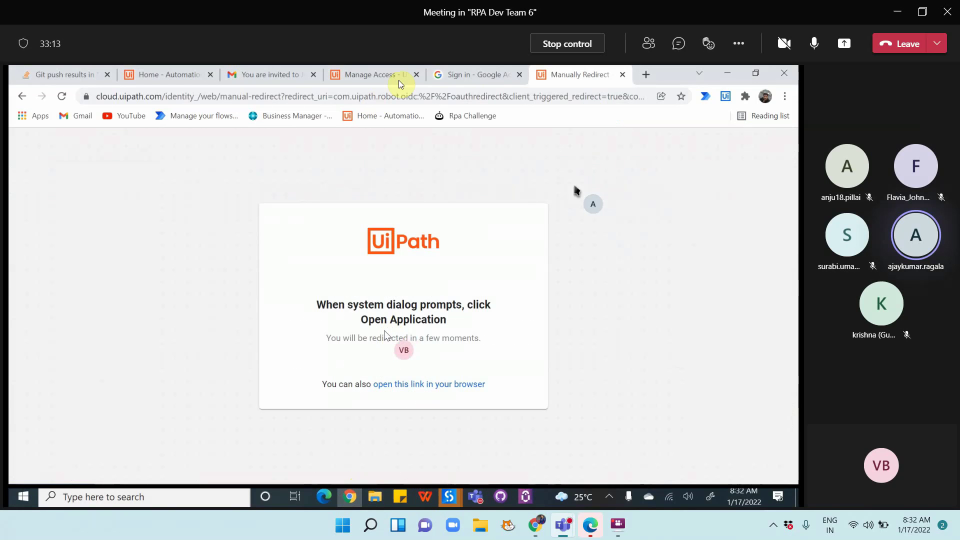
left_click(206, 77)
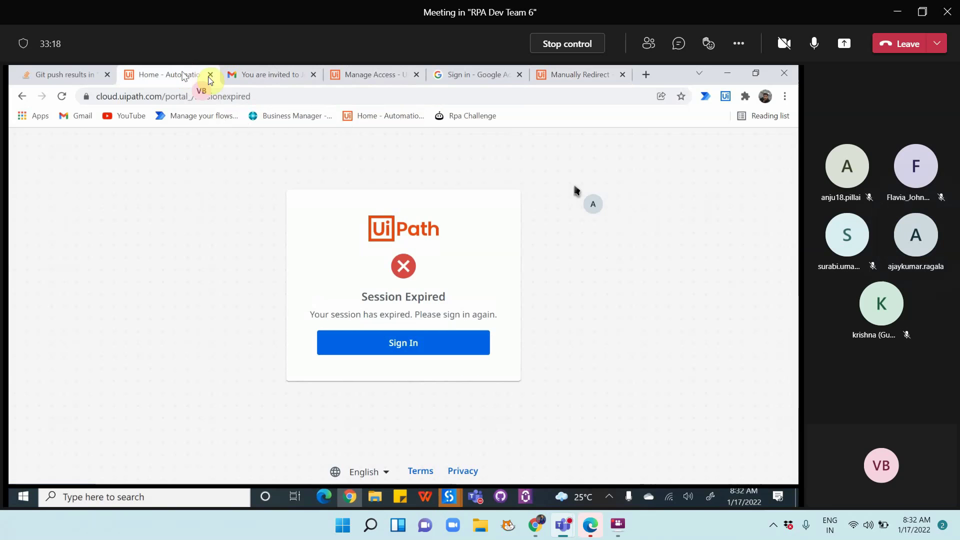
left_click_drag(165, 97, 293, 97)
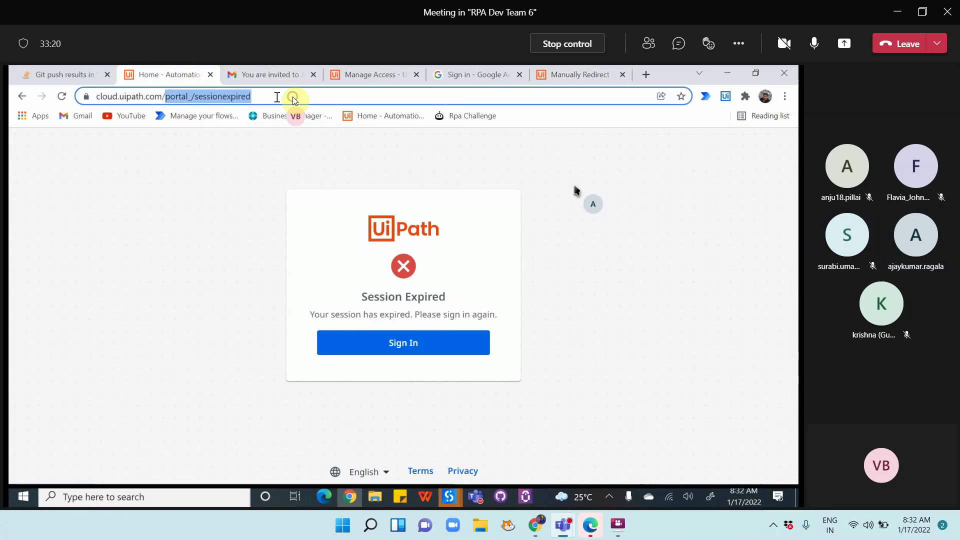
key("BackSpace")
key("Return")
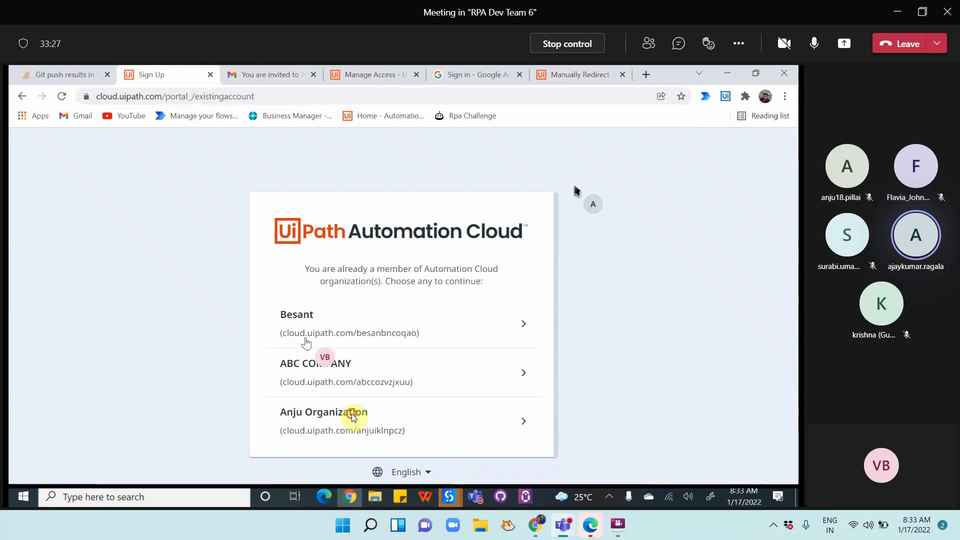
left_click(352, 413)
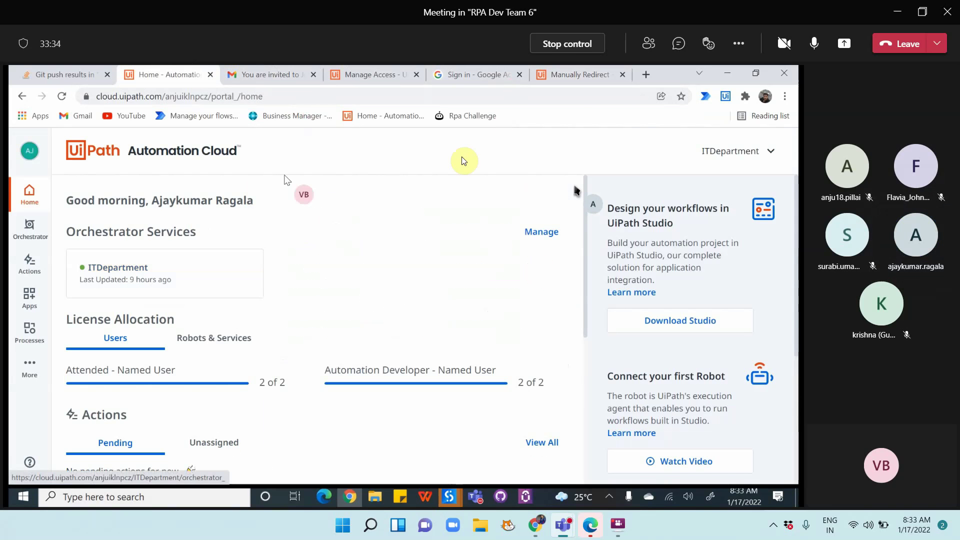
left_click(536, 40)
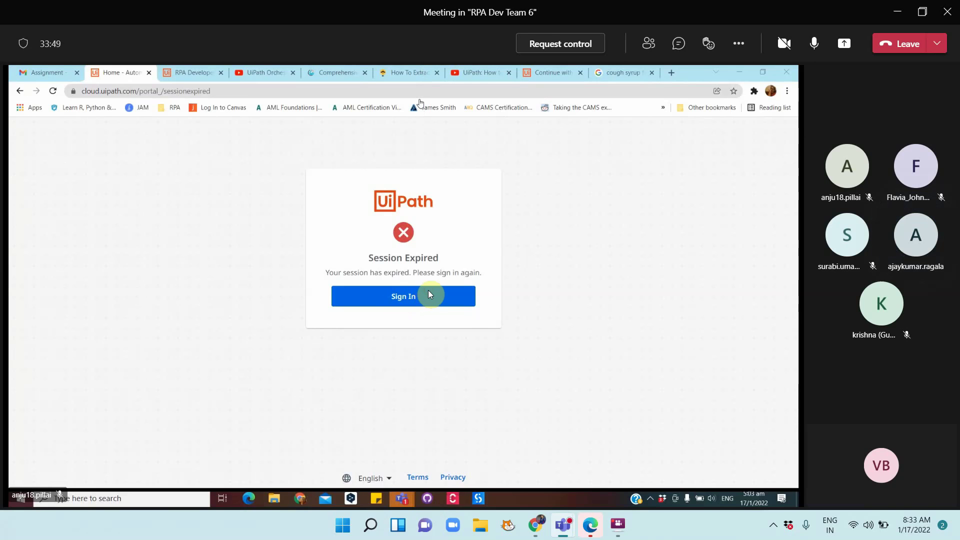
Request control of the teammate's shared screen in the Teams meeting
left_click(550, 44)
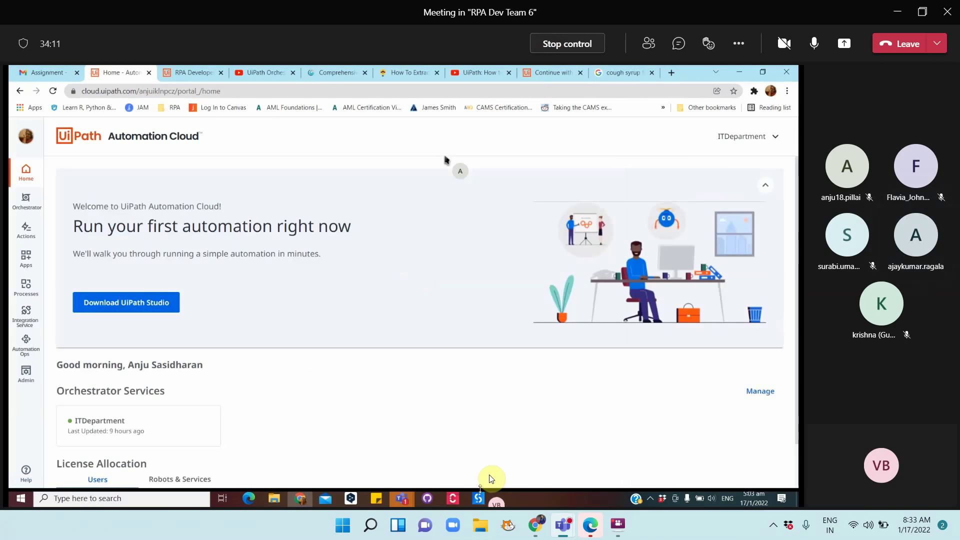
Open Main.xaml from the Week1 project's file tree in UiPath Studio
left_click(479, 497)
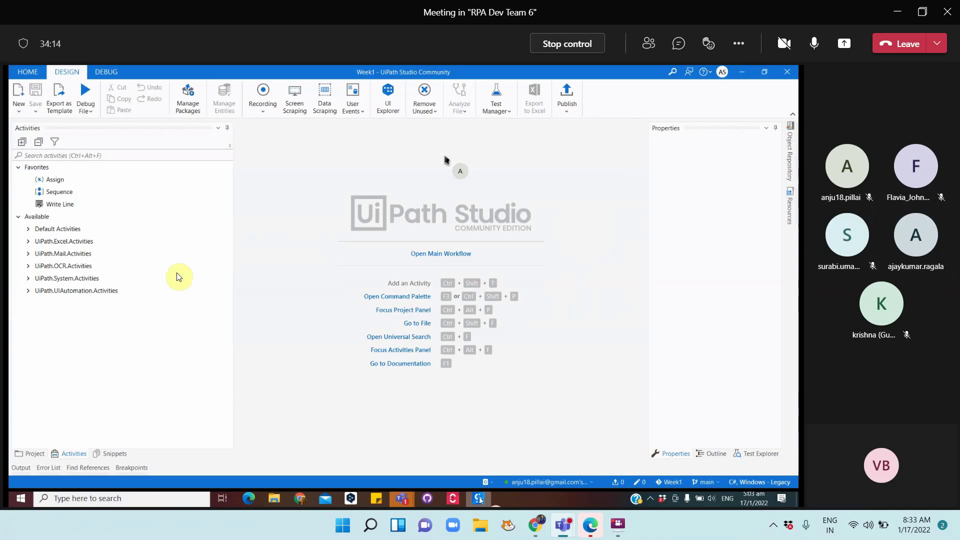
left_click(33, 454)
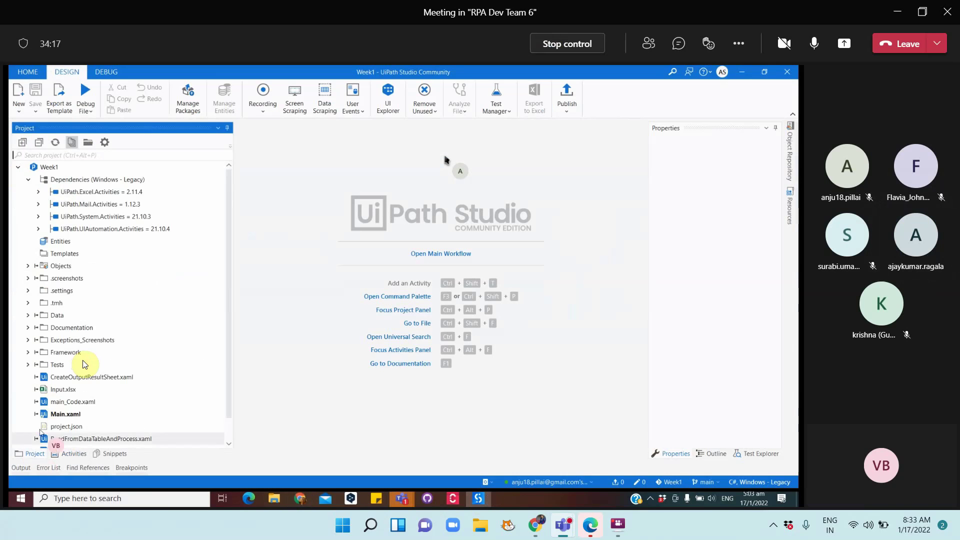
scroll(84, 364, "down", 1)
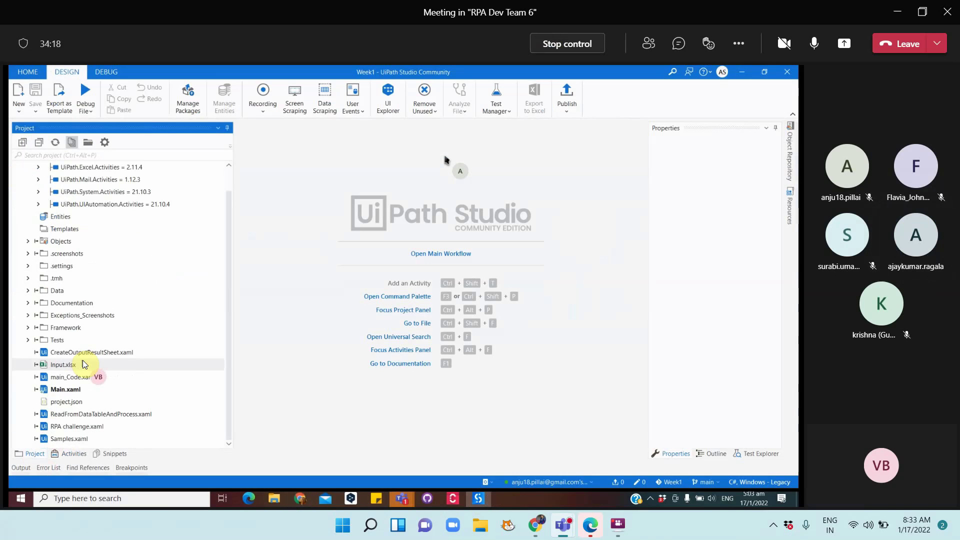
left_click(69, 391)
left_click_drag(70, 394, 69, 395)
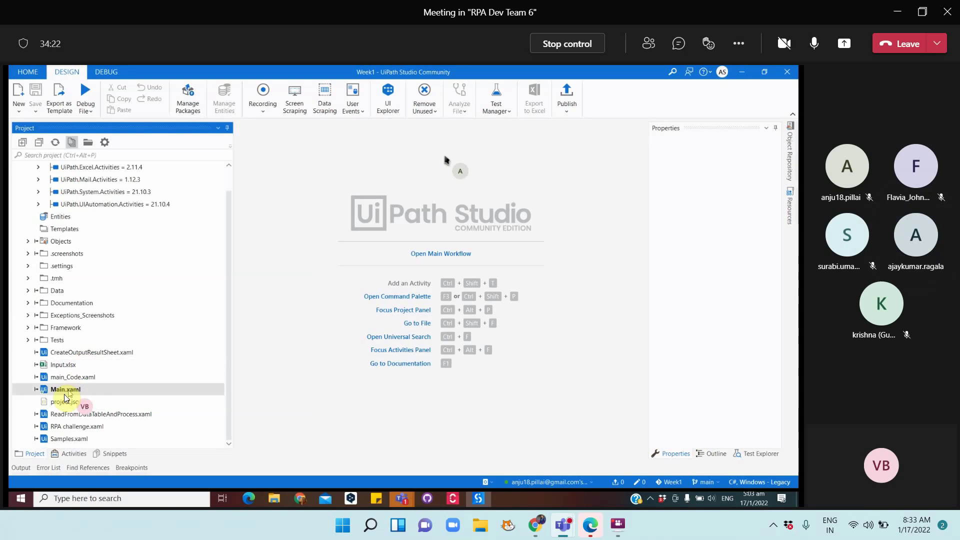
double_click(65, 395)
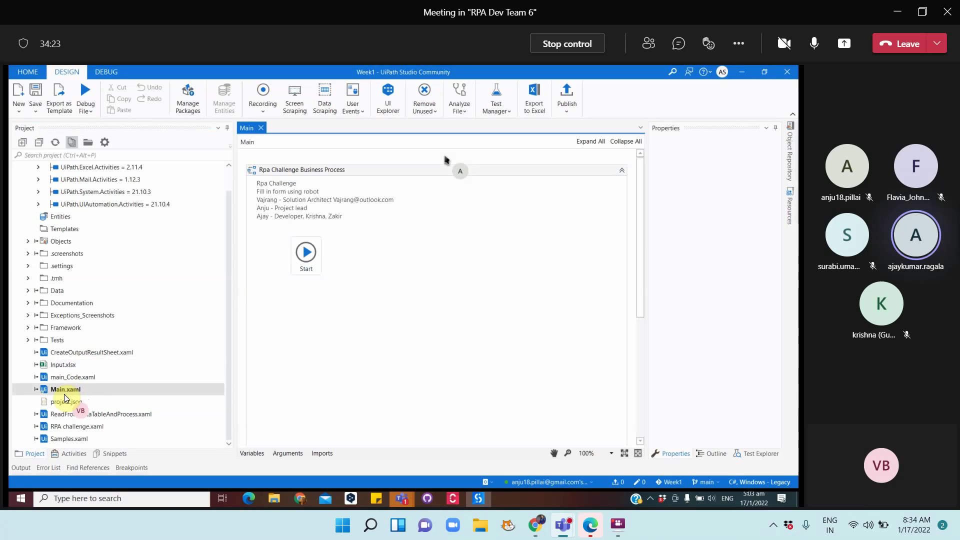
Run Main.xaml with Debug File > Run File
scroll(389, 315, "down", 3)
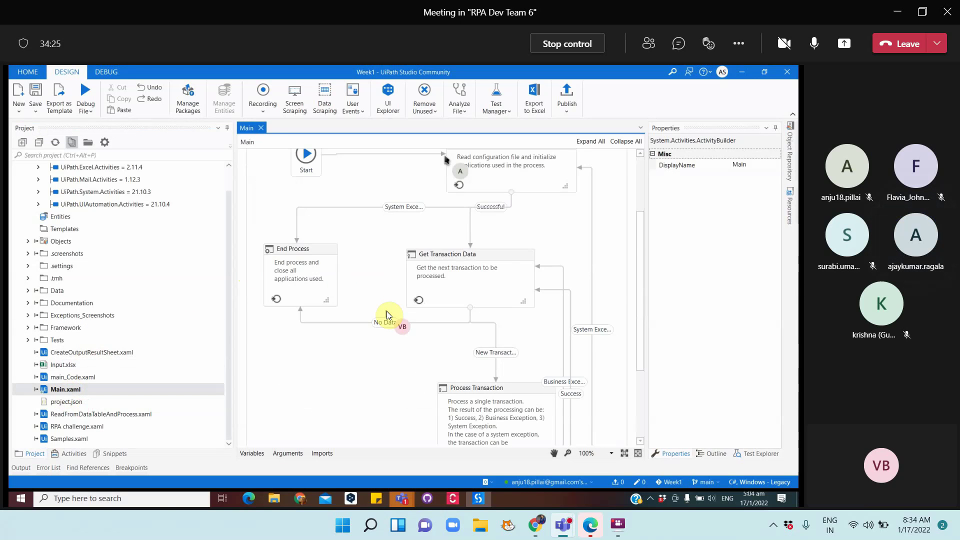
scroll(386, 311, "down", 1)
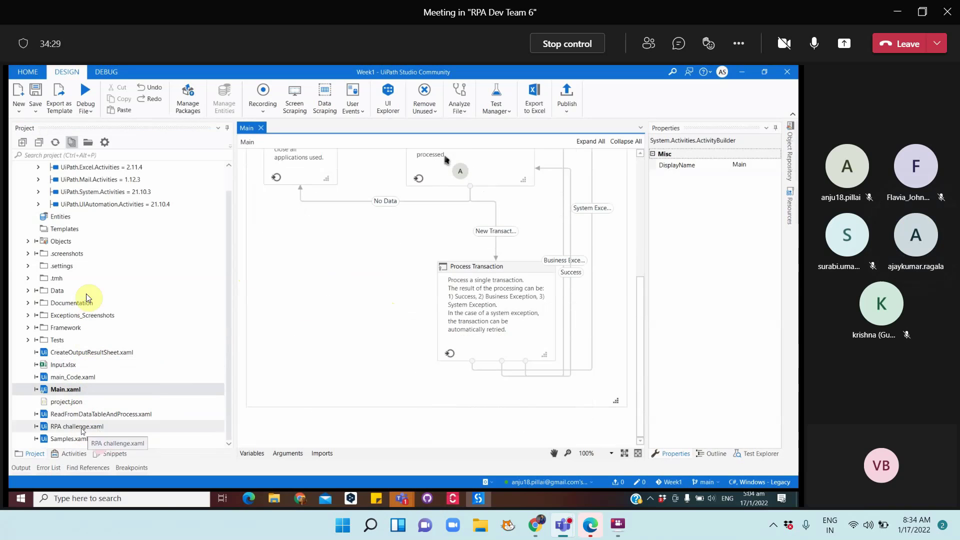
left_click(91, 106)
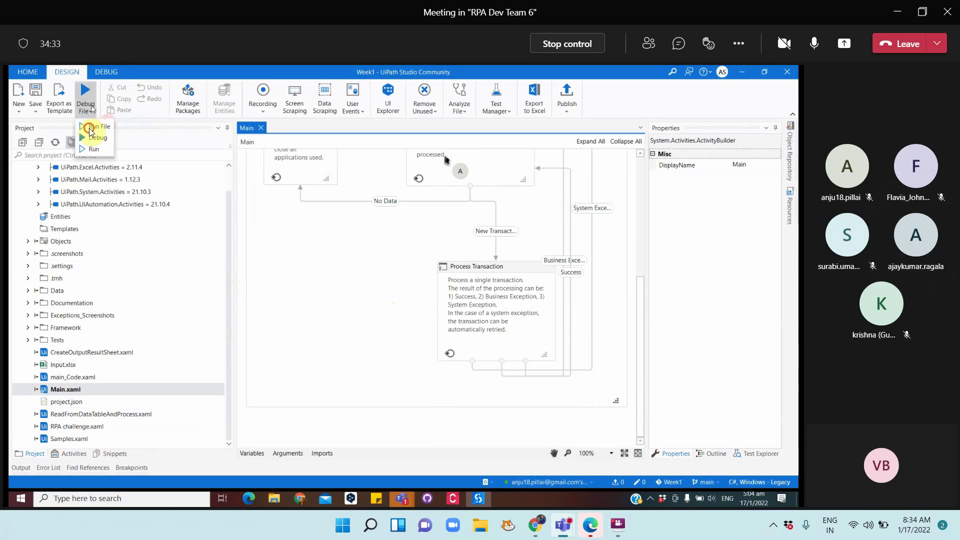
left_click(115, 147)
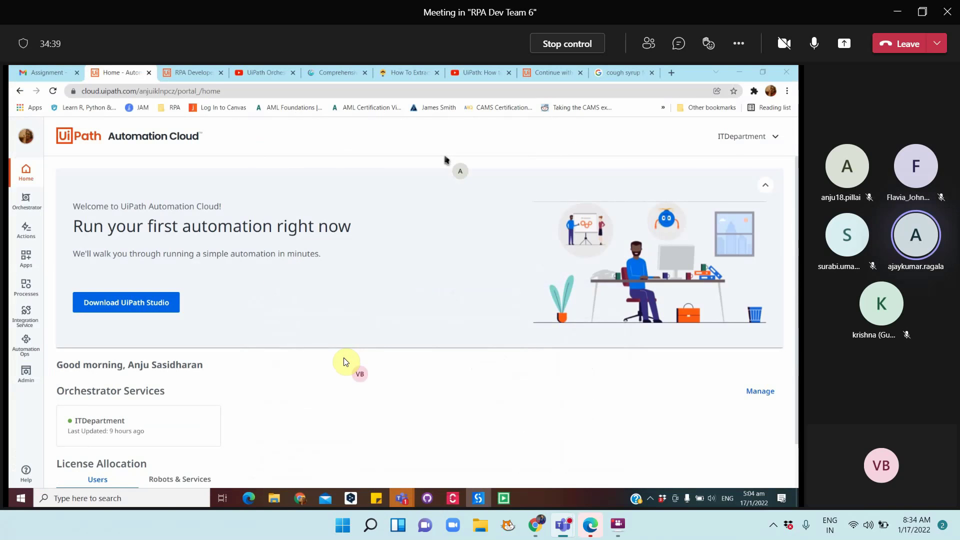
key("alt+Tab")
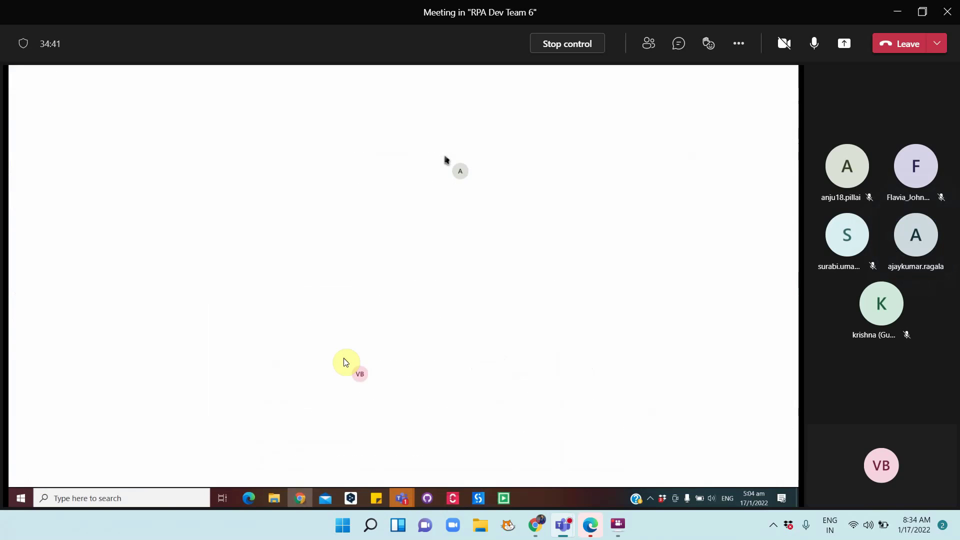
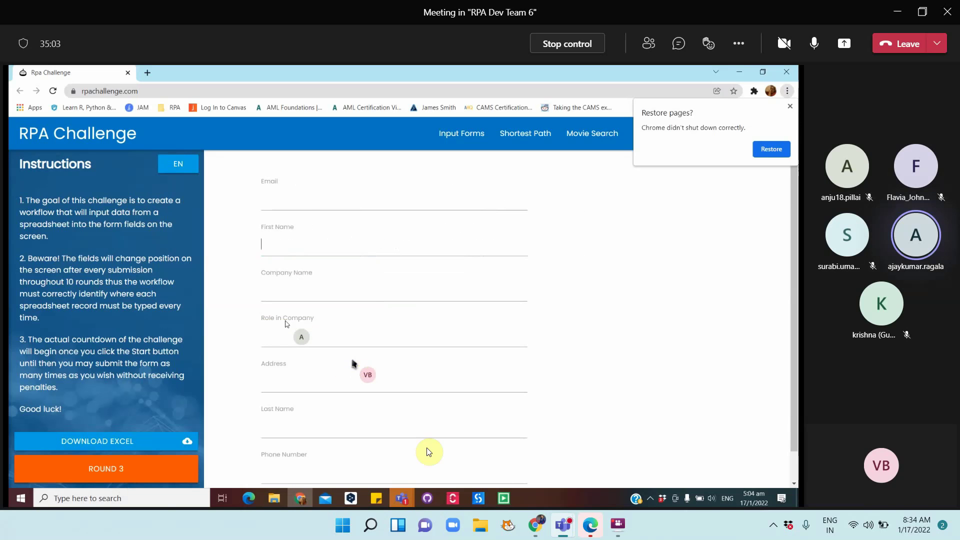
Leave the round-5 RPA Challenge page in Chrome and return to the Week1 Main workflow in UiPath Studio
left_click(455, 496)
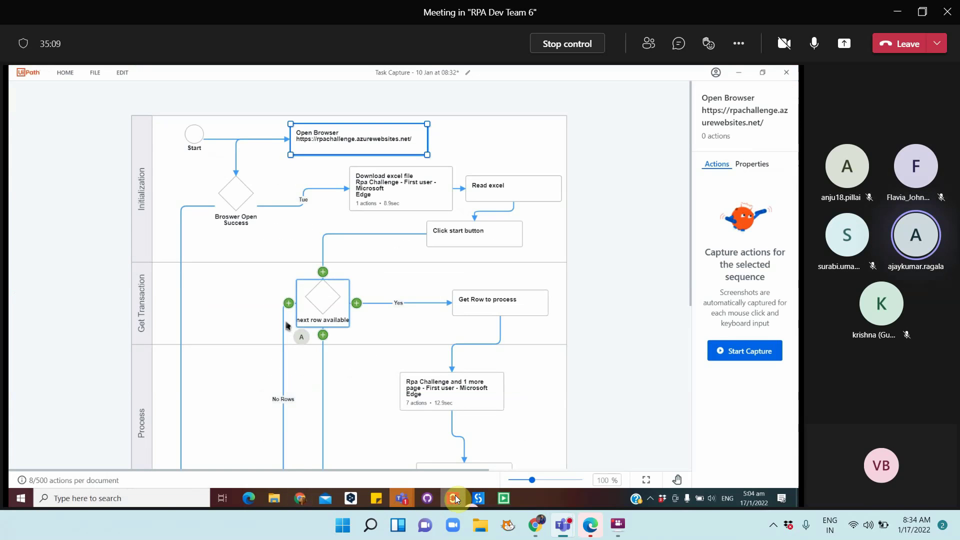
left_click(475, 498)
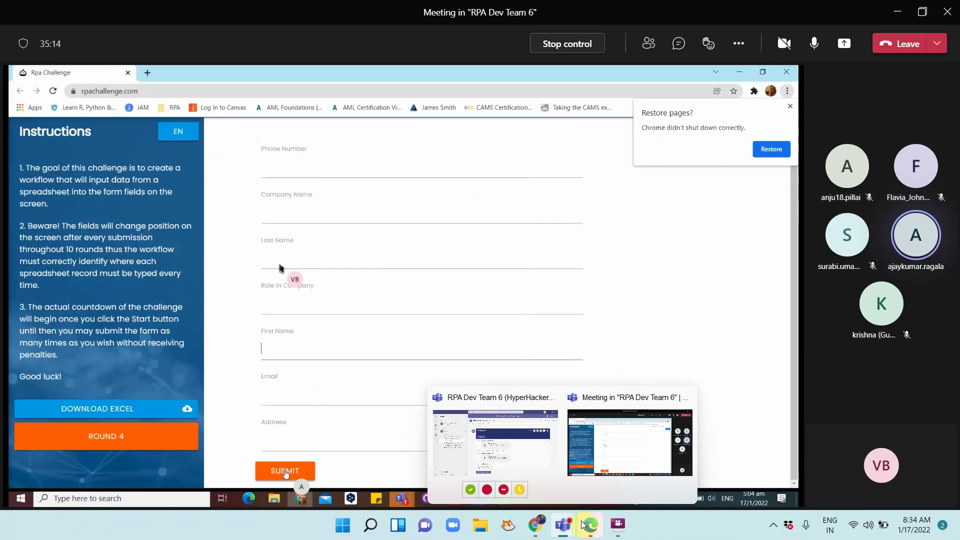
mouse_move(576, 525)
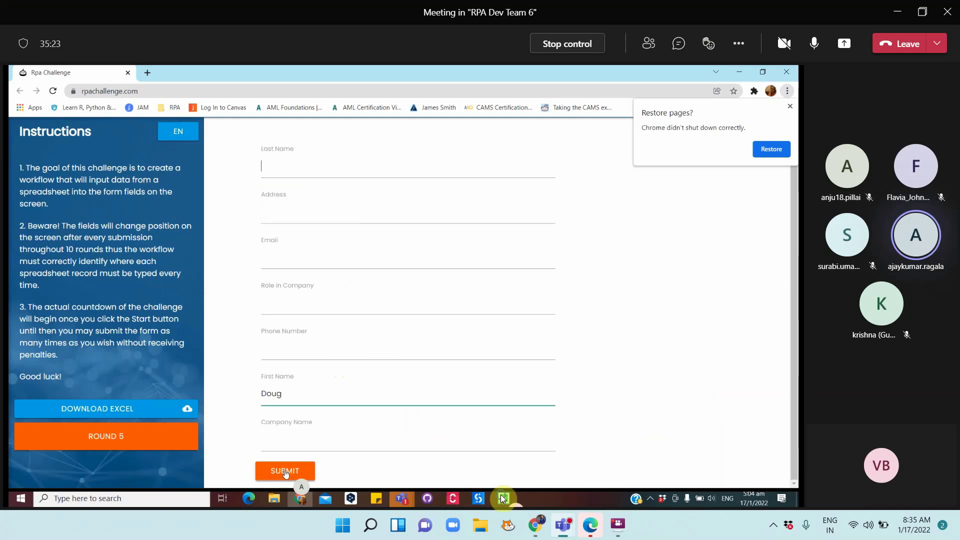
right_click(500, 495)
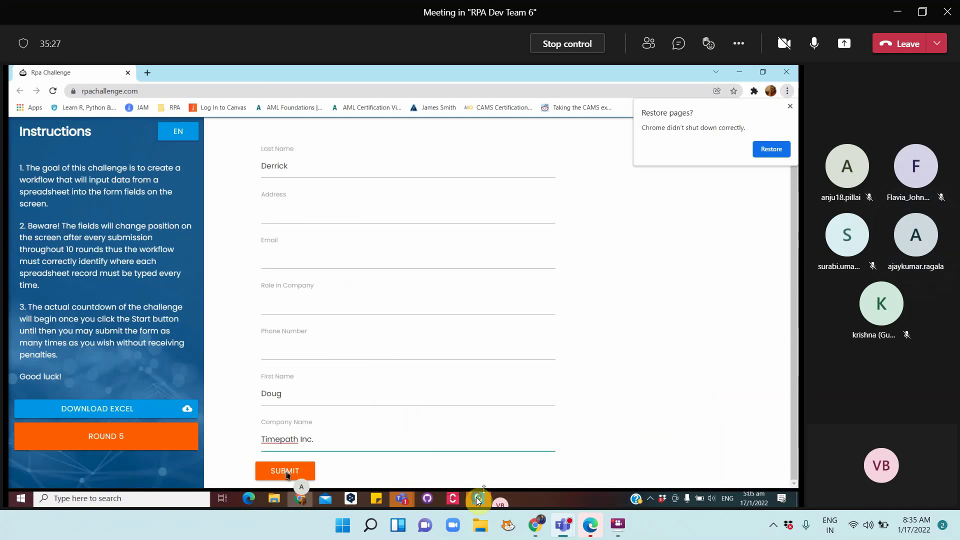
left_click(478, 499)
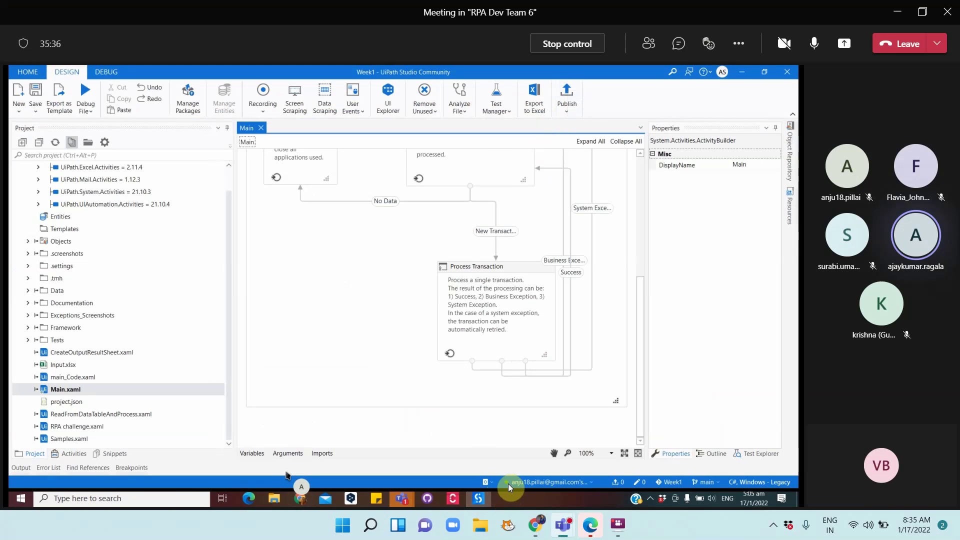
left_click(536, 483)
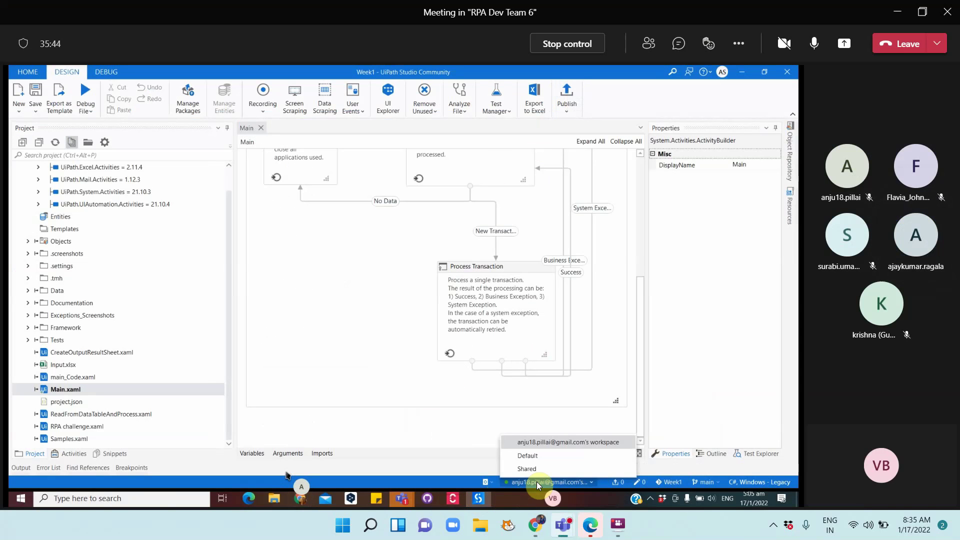
left_click(404, 500)
left_click(418, 427)
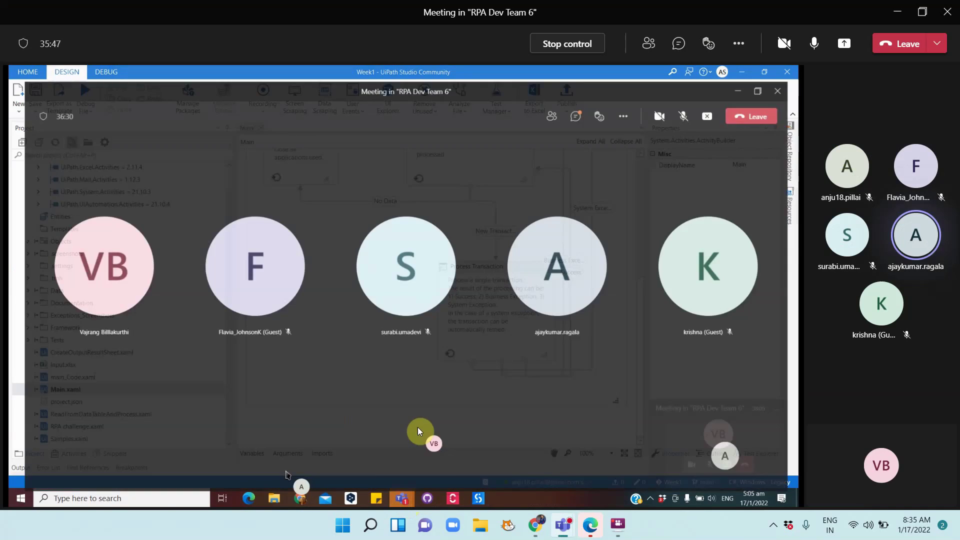
left_click(692, 103)
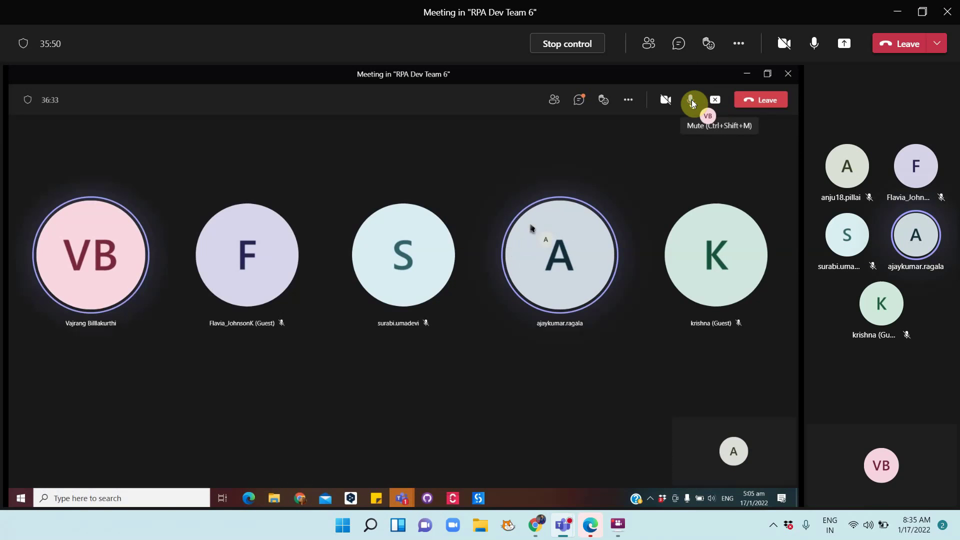
left_click(747, 74)
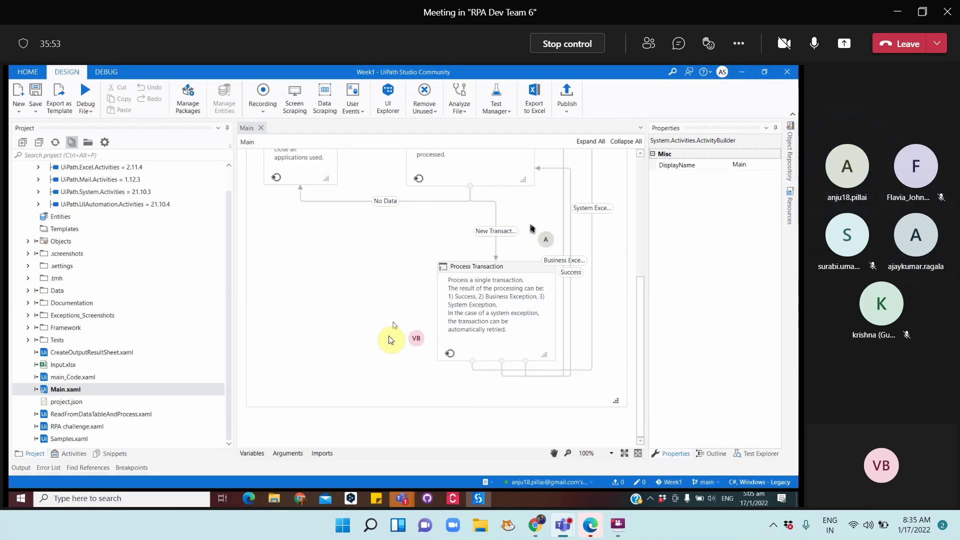
left_click(391, 340)
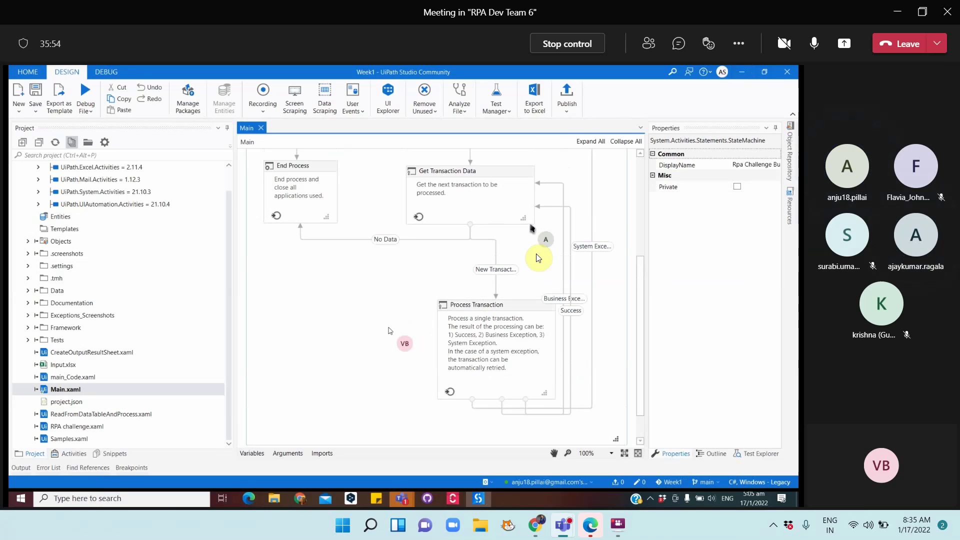
Attempt a publish, review the 8 validation errors, and open RPA challenge.xaml
left_click(565, 93)
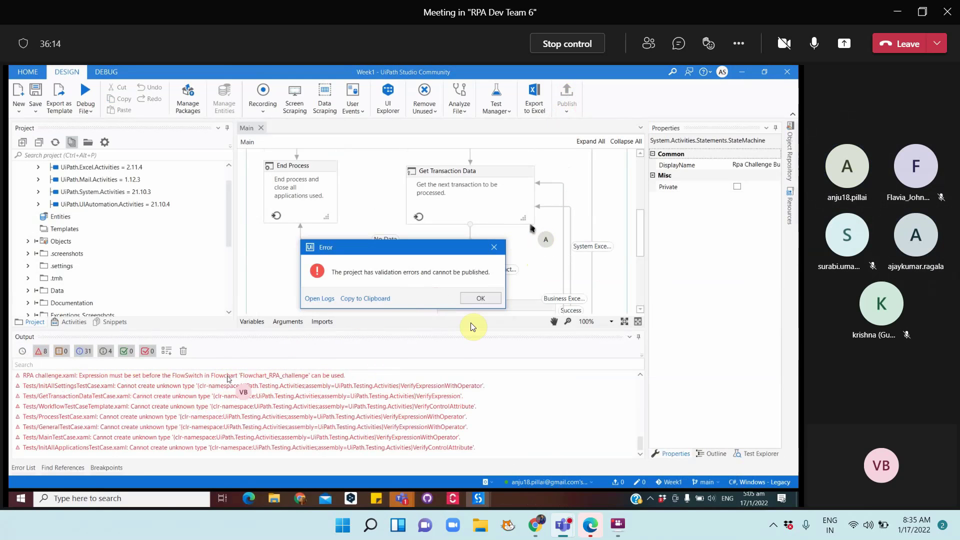
left_click(480, 298)
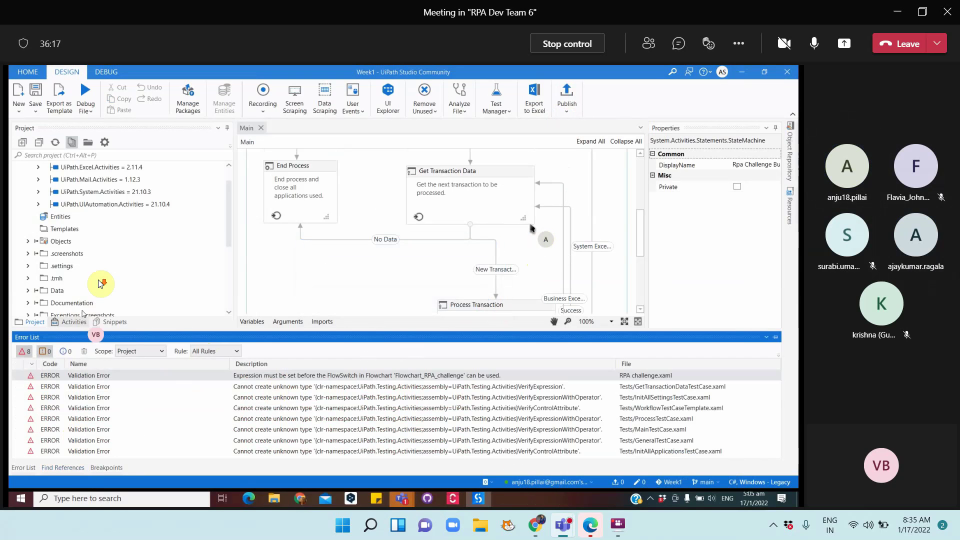
scroll(100, 284, "down", 4)
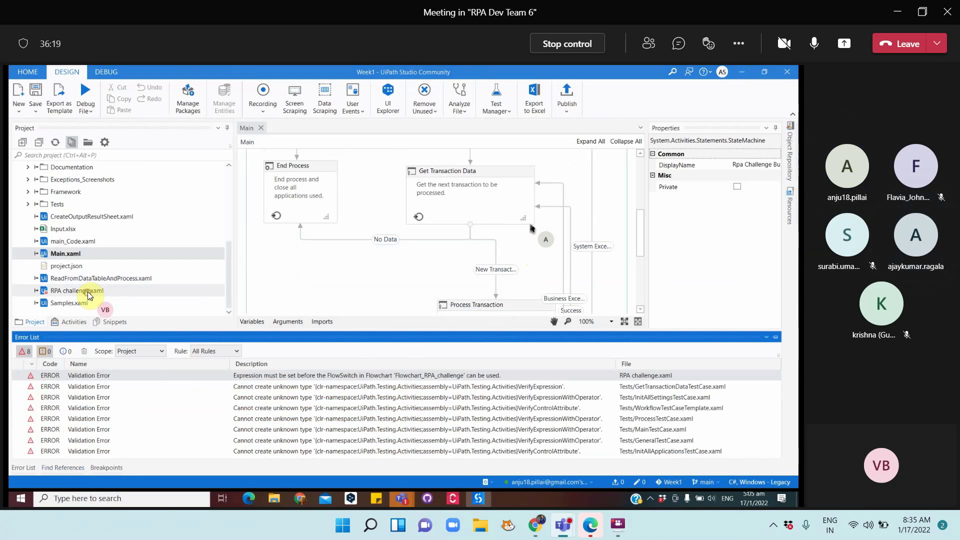
left_click(88, 292)
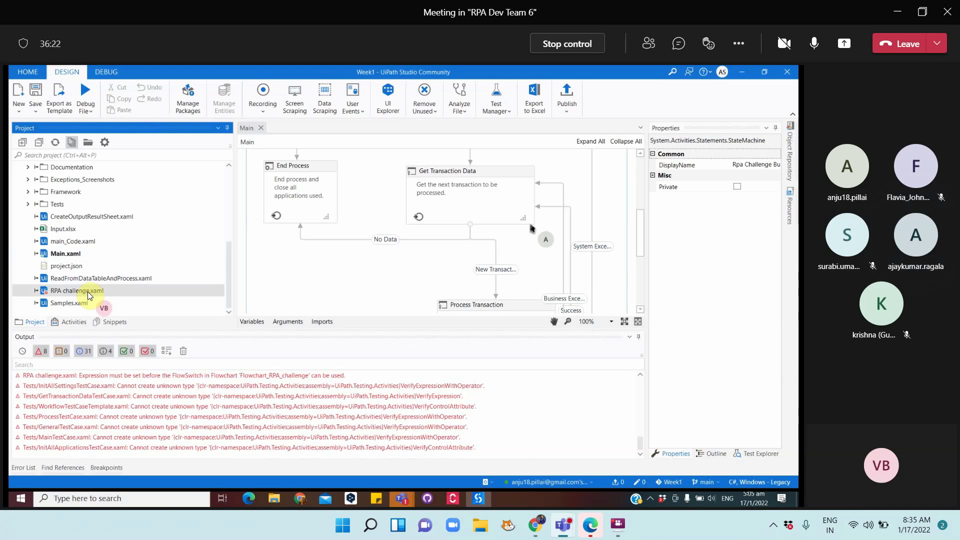
double_click(88, 292)
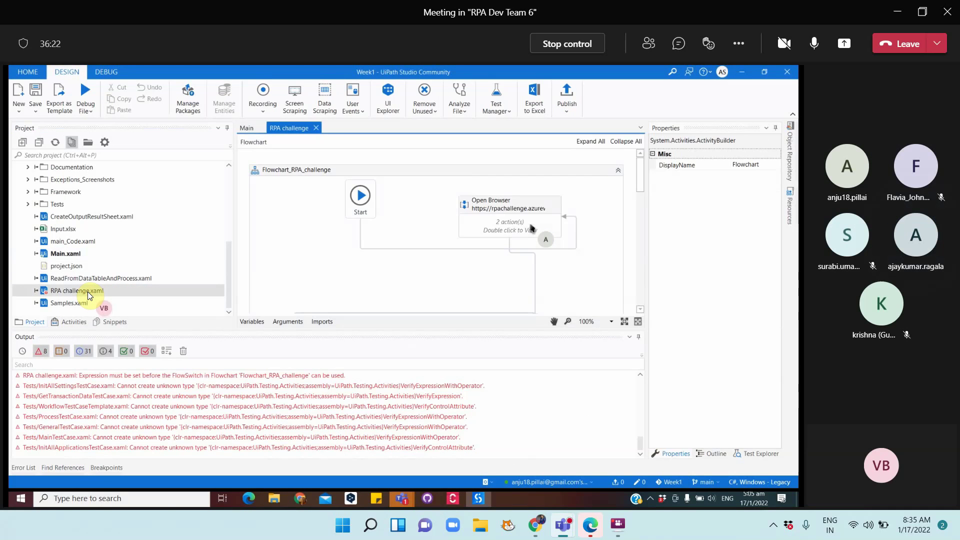
Hide the Output panel and mark RPA challenge.xaml as Ignore from Publish
left_click(642, 337)
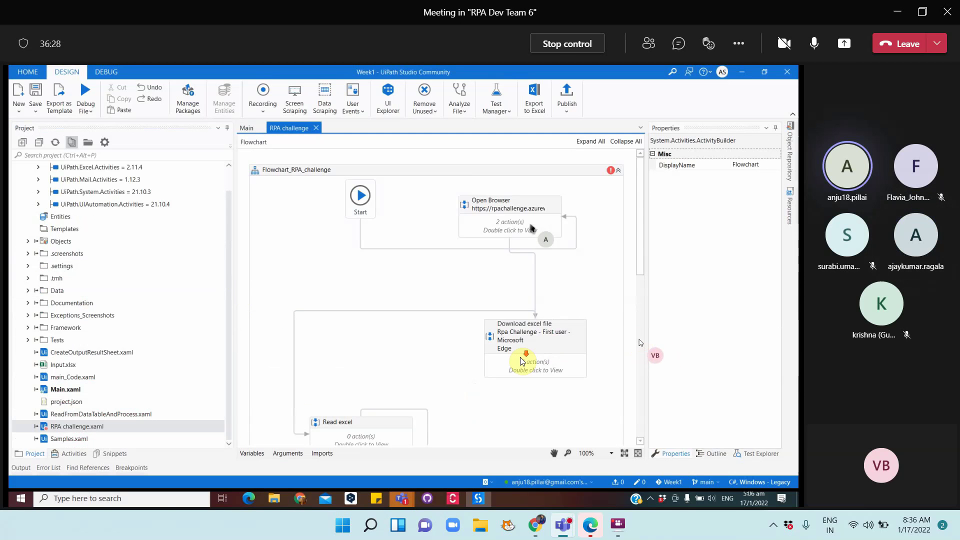
scroll(523, 365, "down", 10)
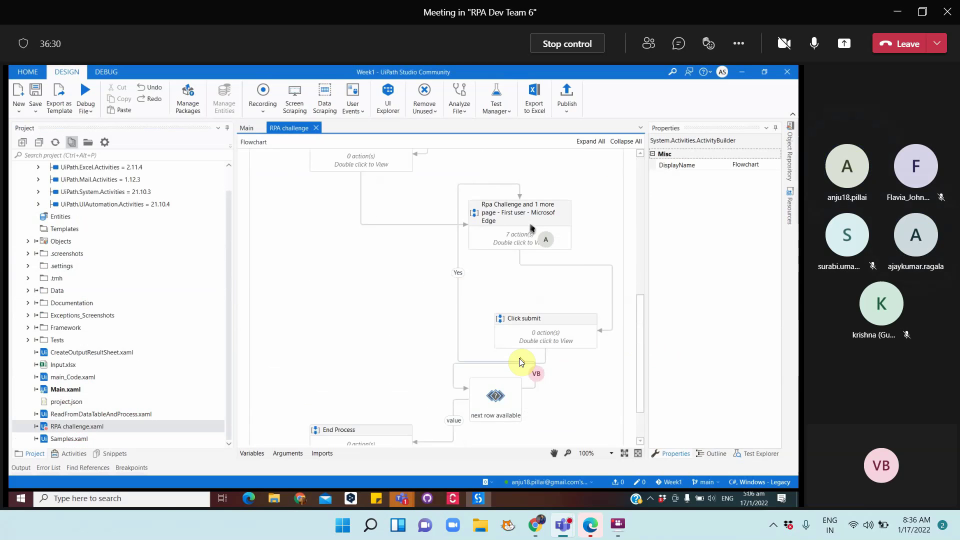
scroll(520, 361, "down", 2)
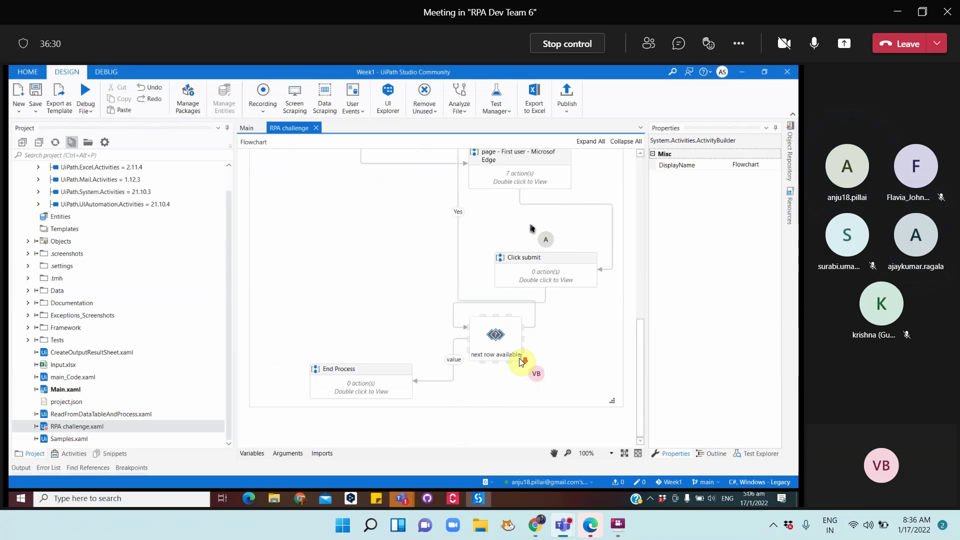
right_click(83, 428)
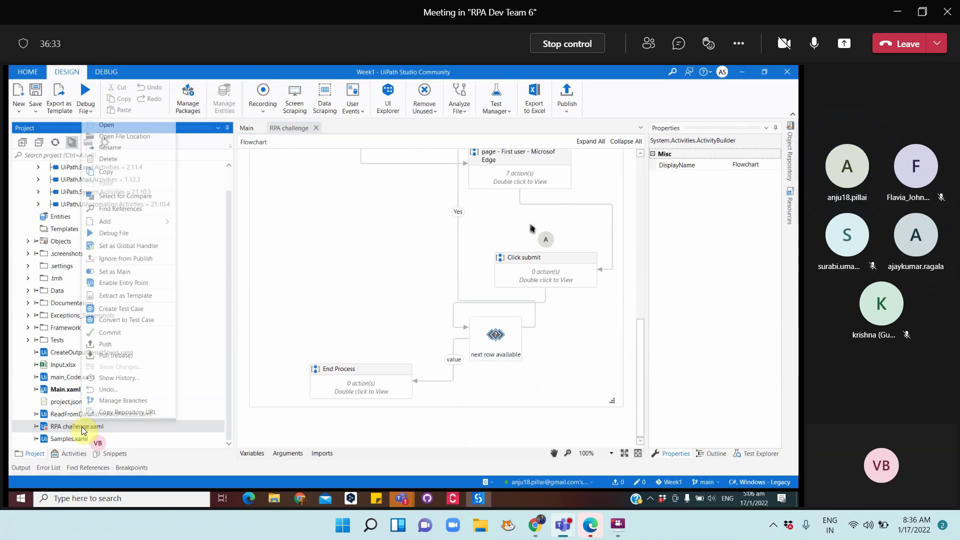
left_click(111, 260)
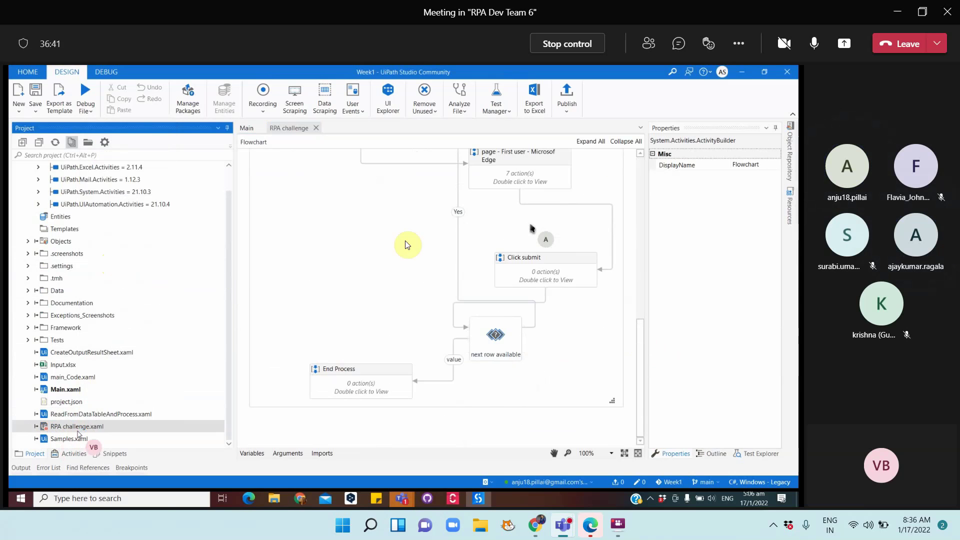
Retry publishing, see 7 missing UiPath.Testing.Activities errors, and go to Manage Packages
left_click(571, 93)
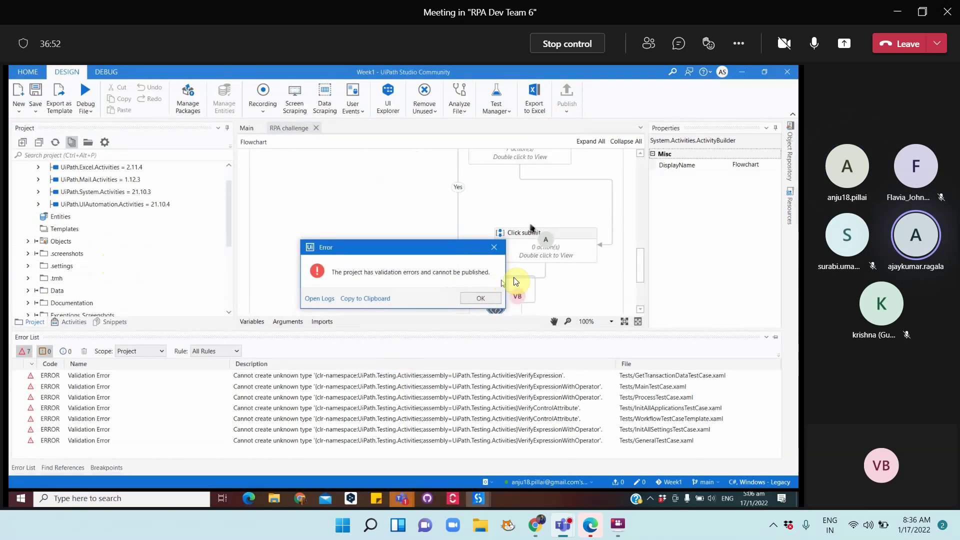
left_click(485, 299)
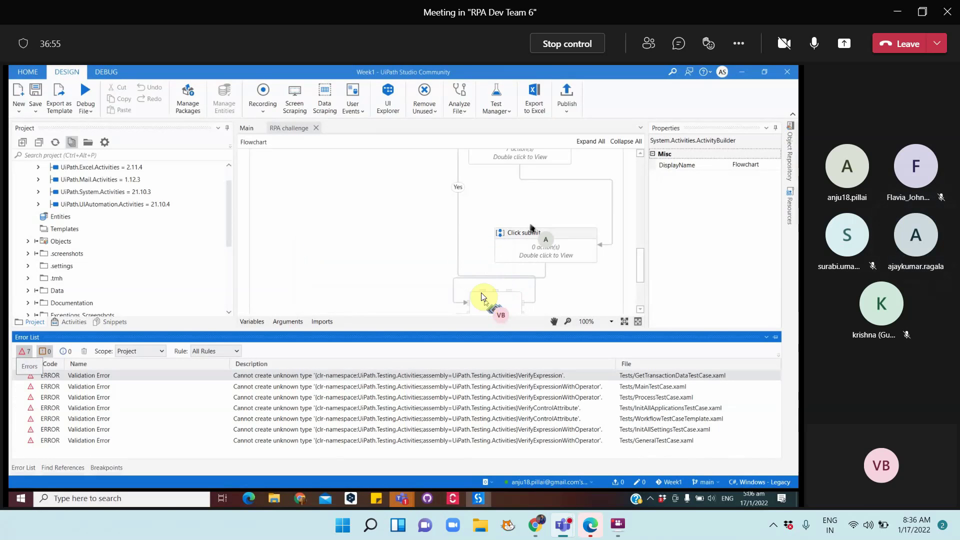
scroll(140, 210, "up", 2)
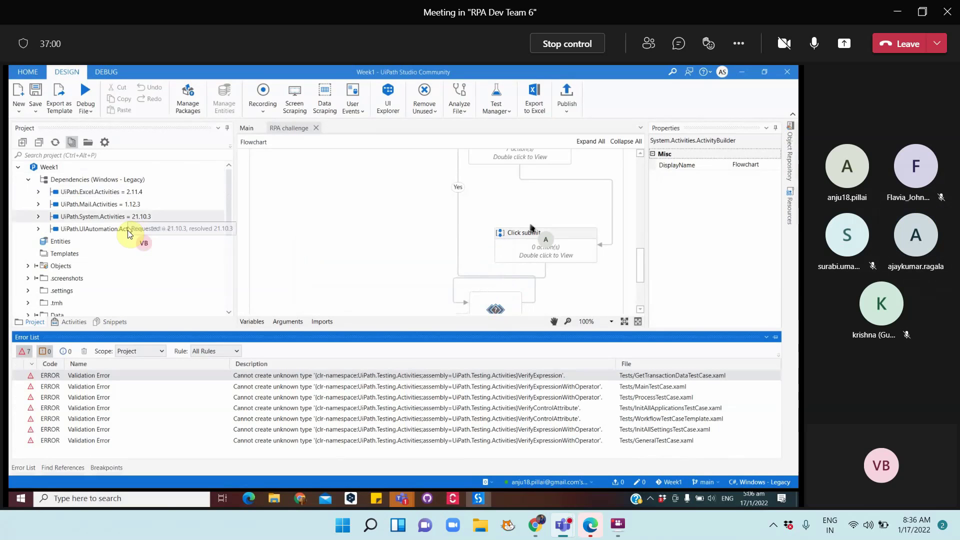
left_click(190, 107)
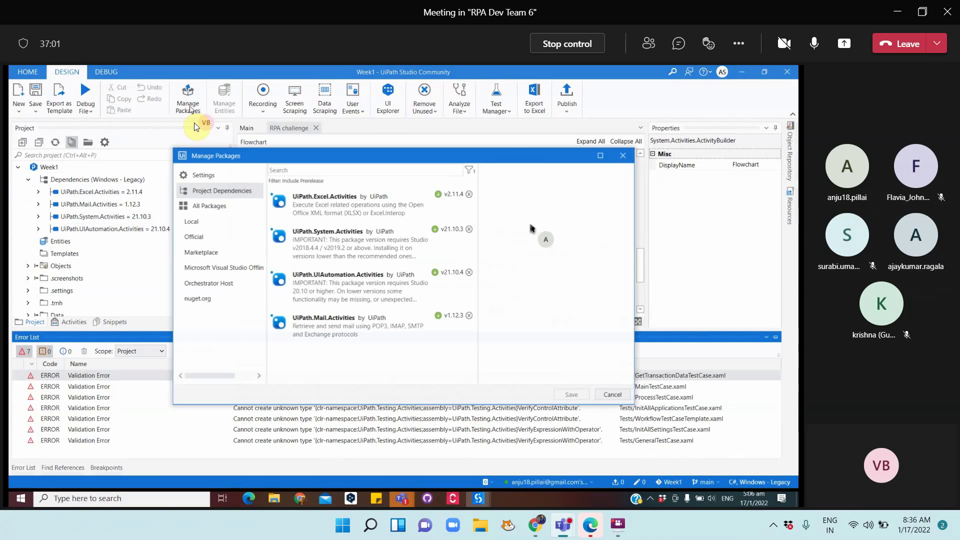
Search 'uipath.testing', install UiPath.Testing.Activities 1.4.5, and save the dependencies
left_click(204, 207)
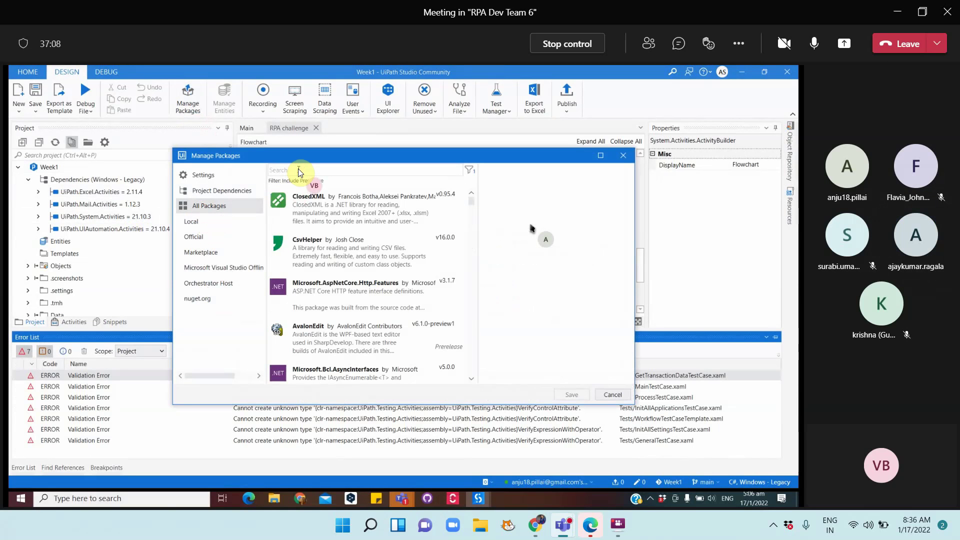
type("u")
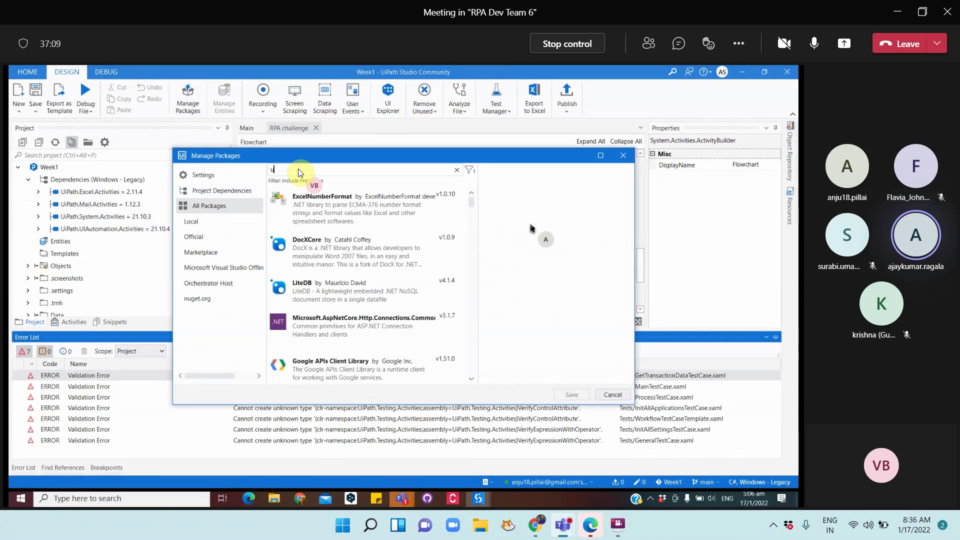
type("ipath.")
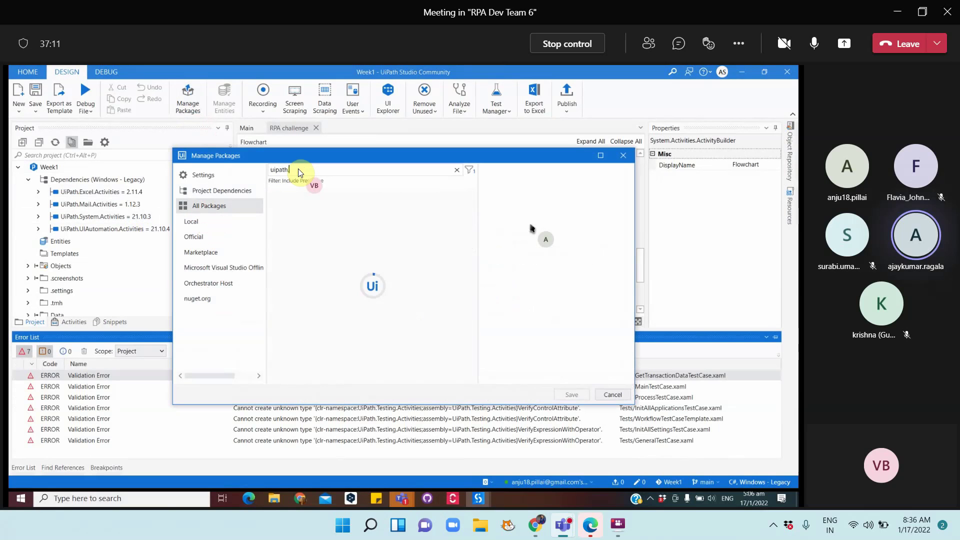
type("testing")
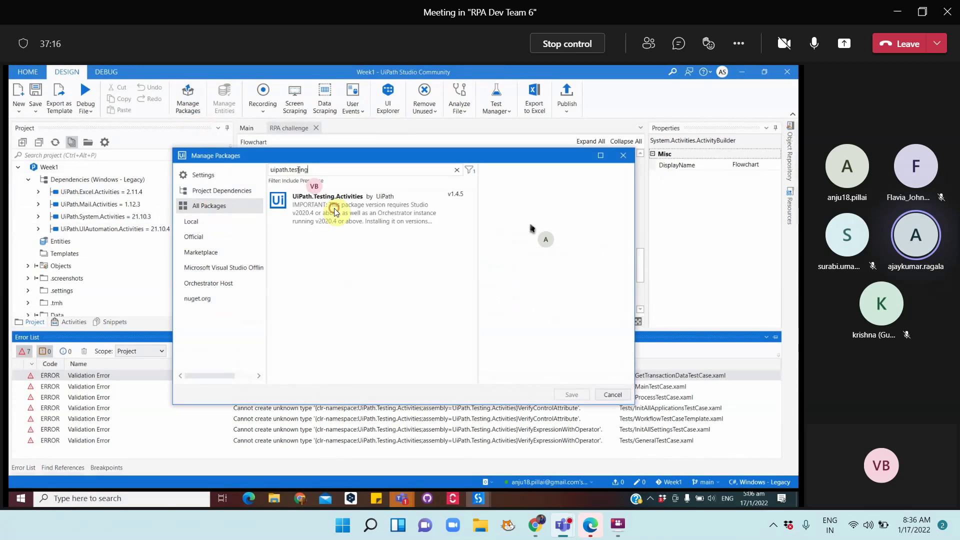
left_click(334, 208)
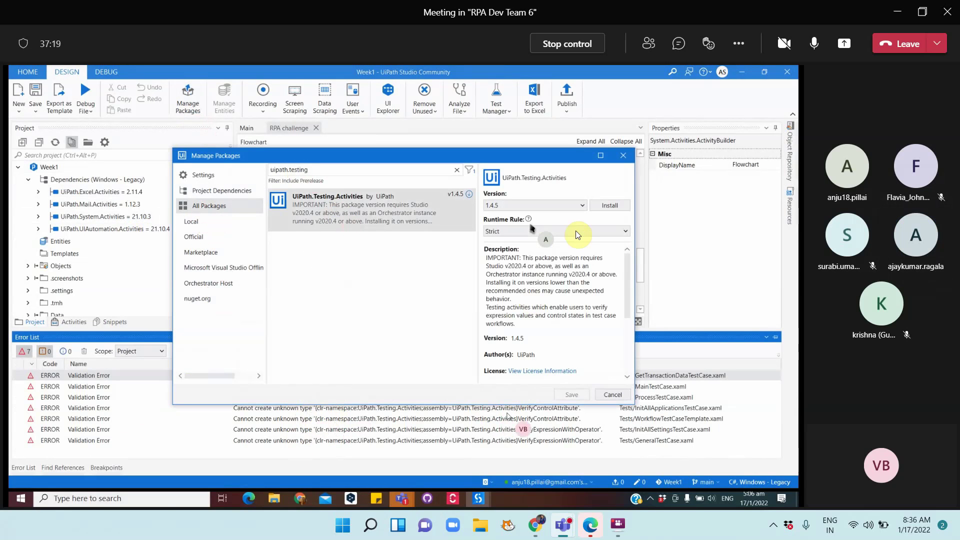
left_click(606, 206)
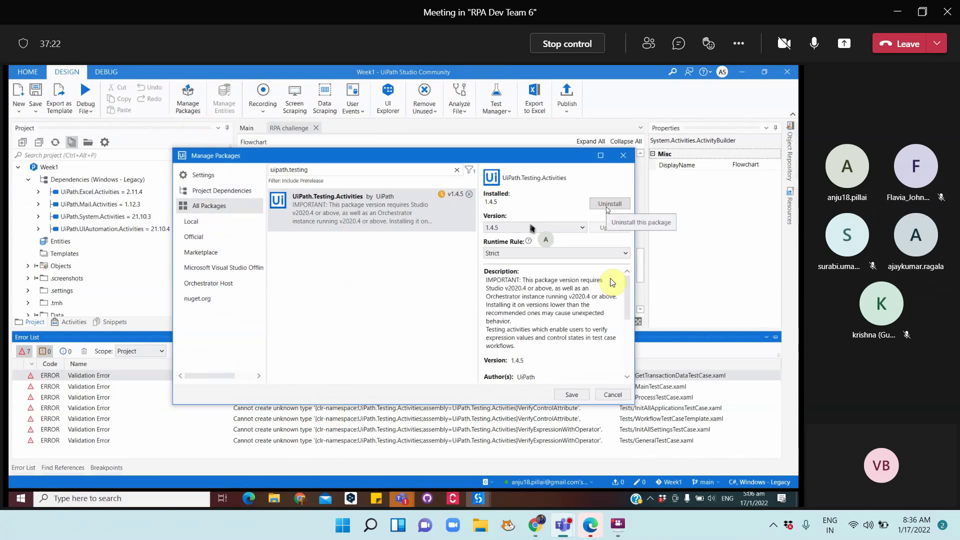
left_click(576, 395)
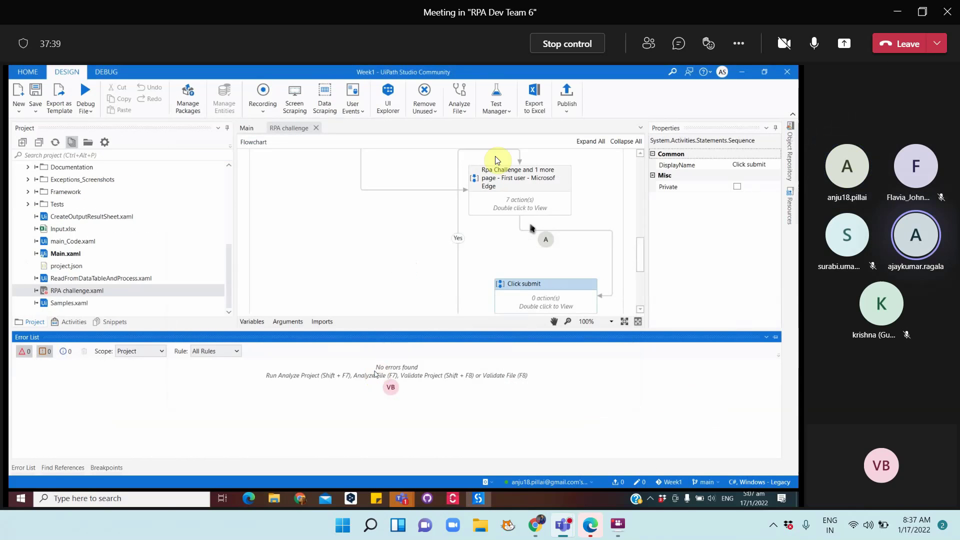
Publish Week1 version 1.0.1, which fails with a 404 error
left_click(570, 93)
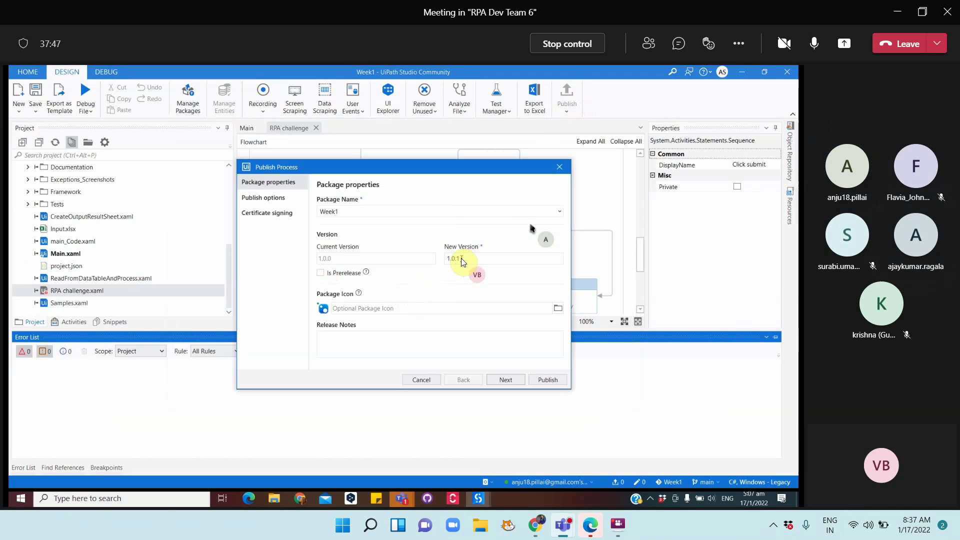
left_click(548, 380)
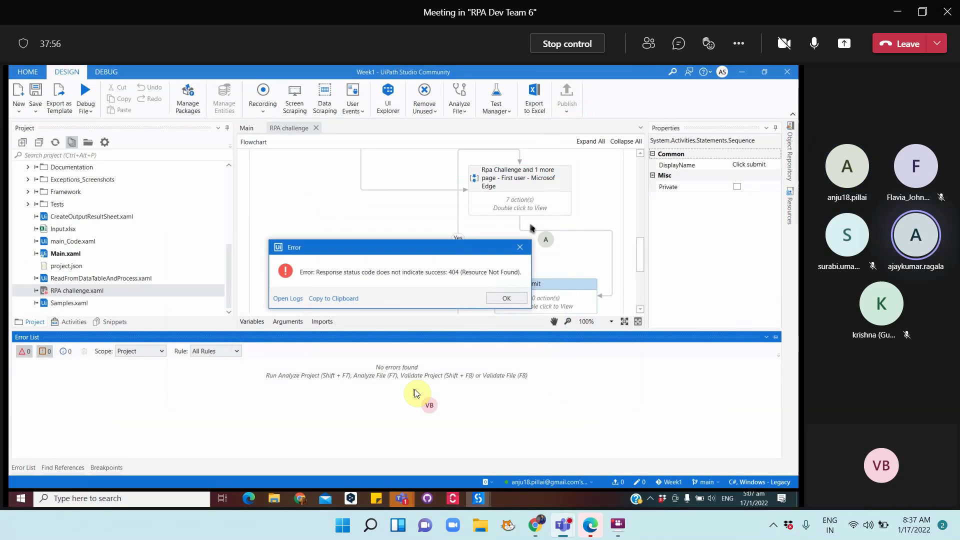
left_click(505, 294)
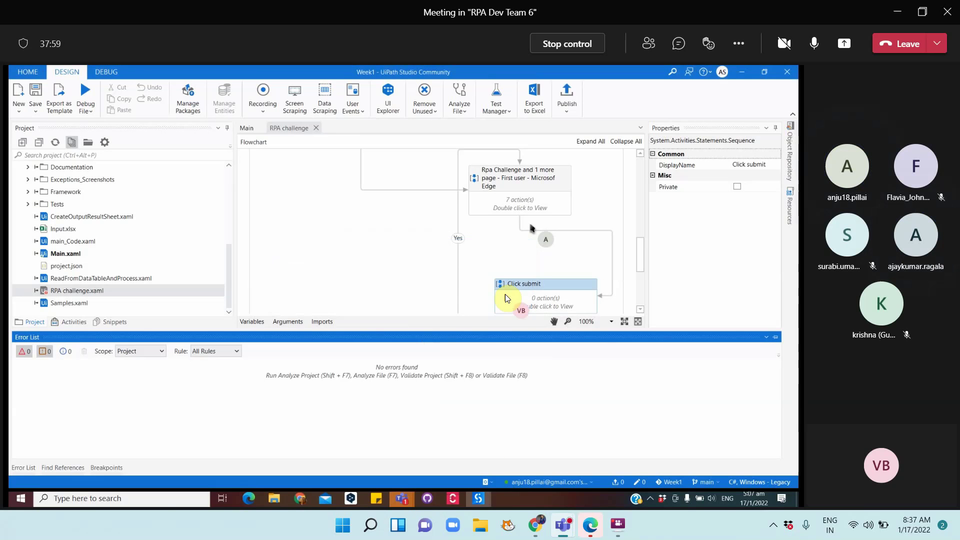
Refresh Orchestrator resources, target the Default folder, and republish, again hitting a 404
left_click(487, 480)
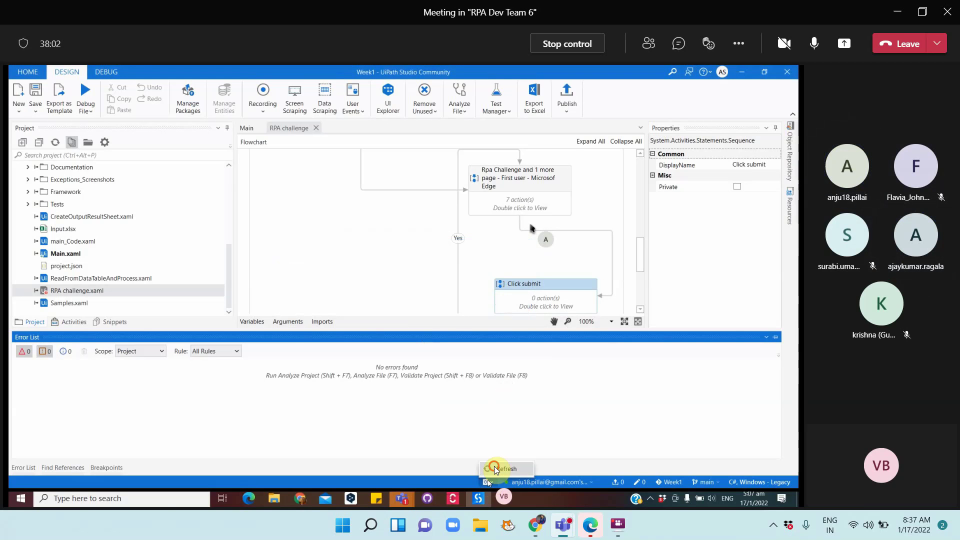
left_click(503, 469)
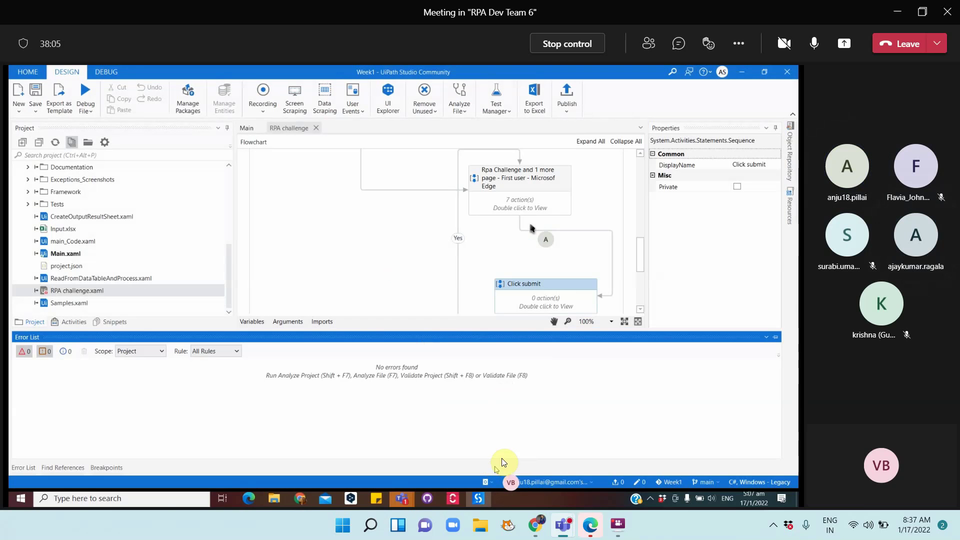
left_click(533, 481)
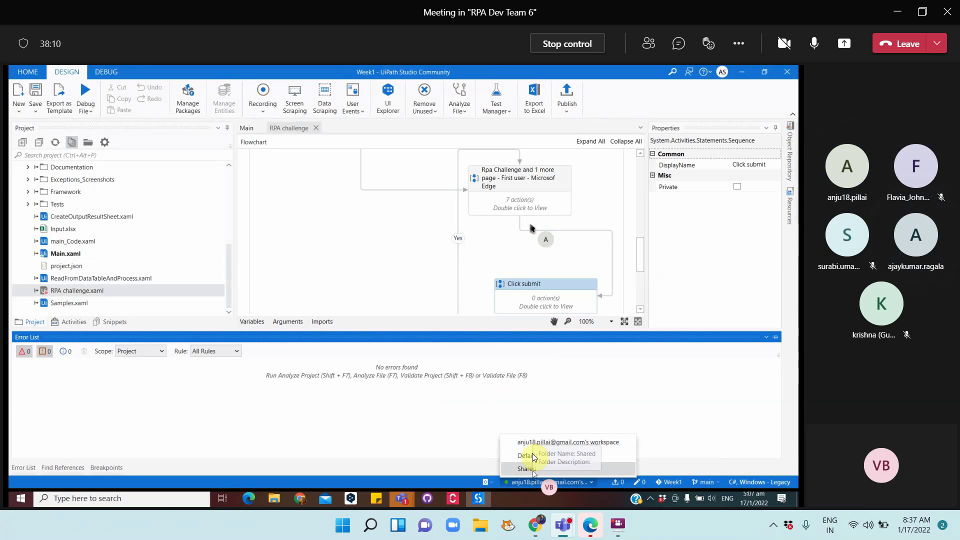
left_click(530, 456)
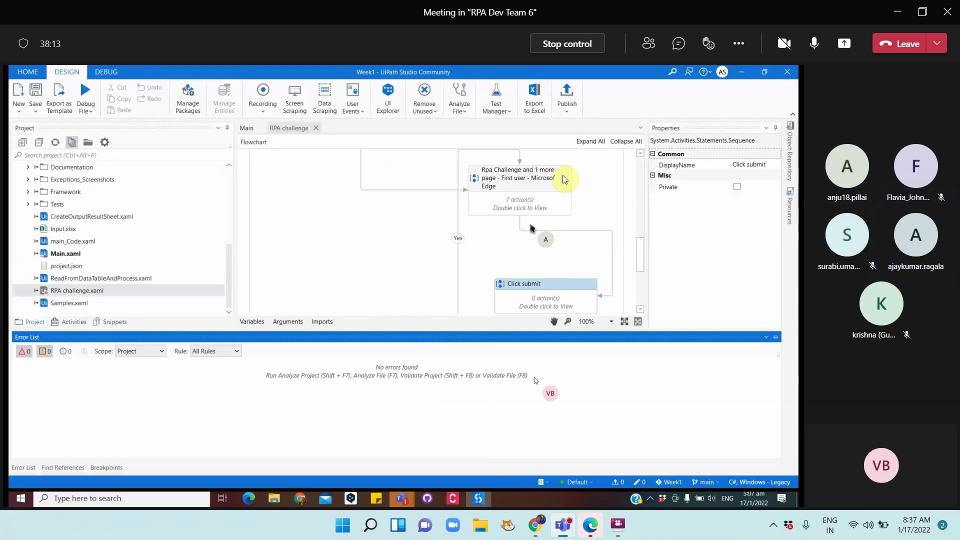
left_click(565, 104)
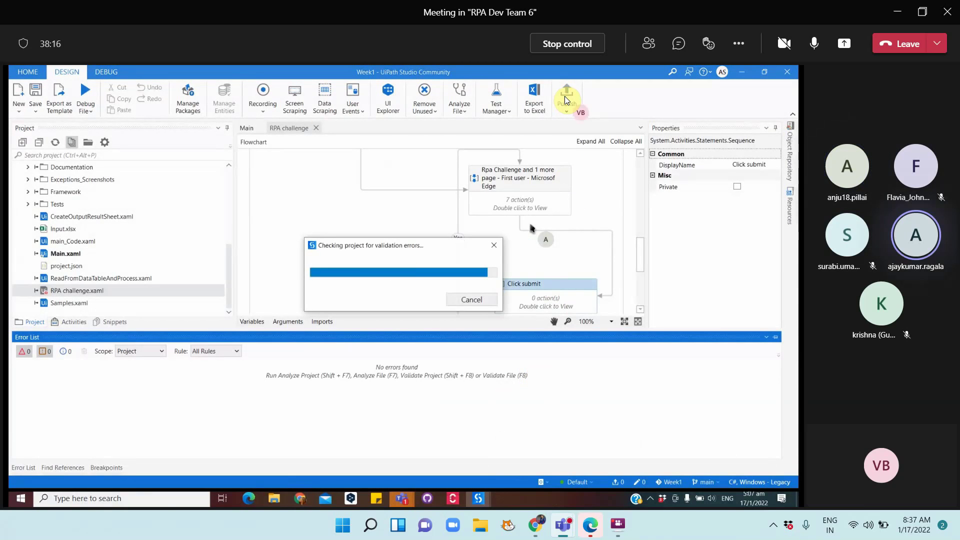
left_click(549, 379)
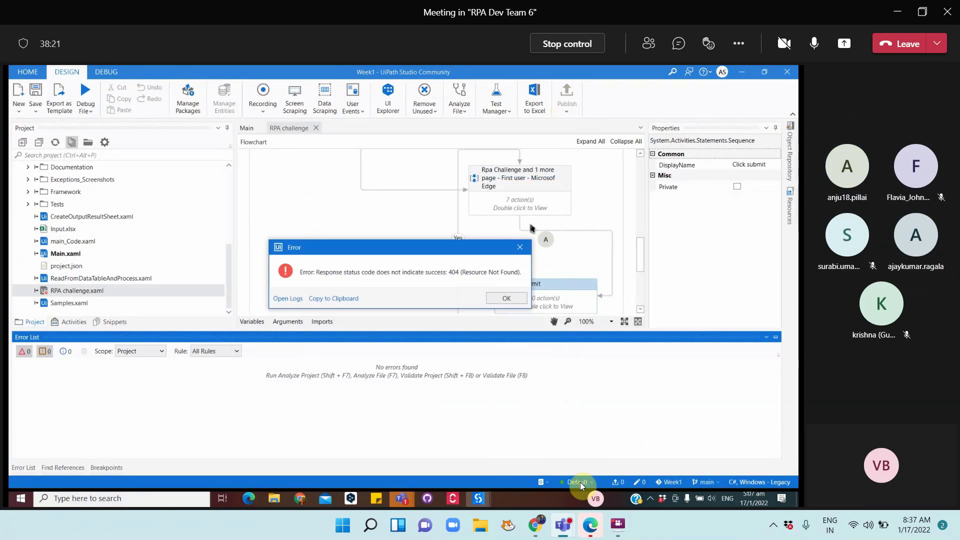
left_click(505, 299)
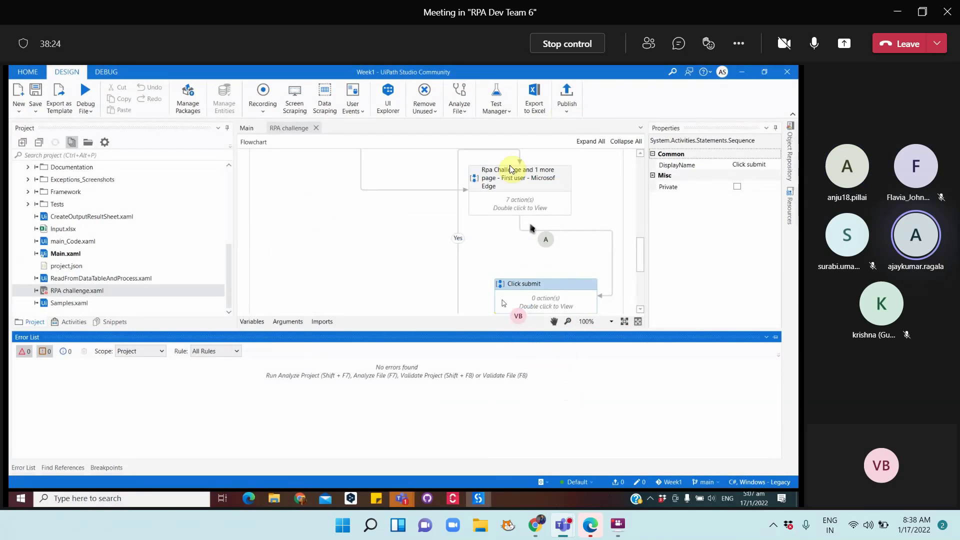
Switch the project to the Shared folder and republish, dismissing another 404 error
left_click(577, 483)
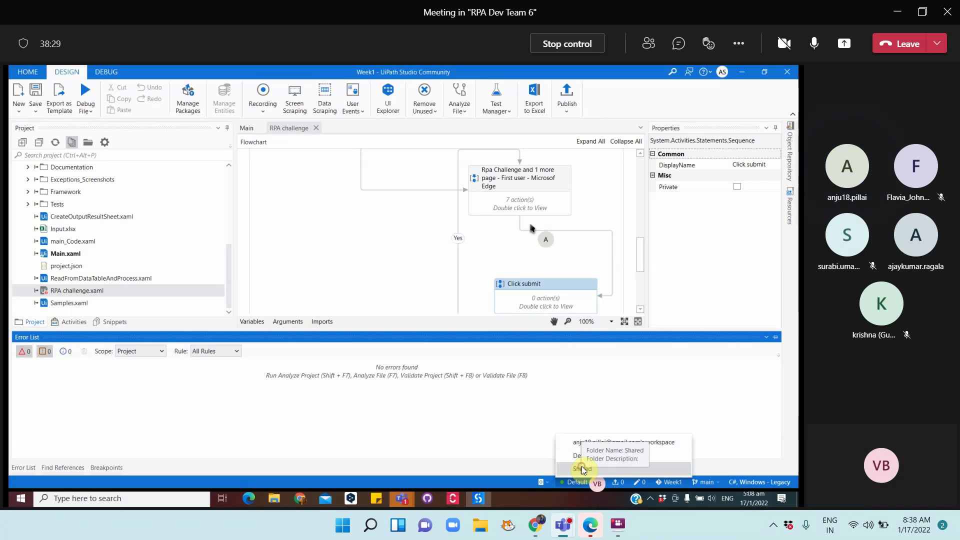
left_click(581, 468)
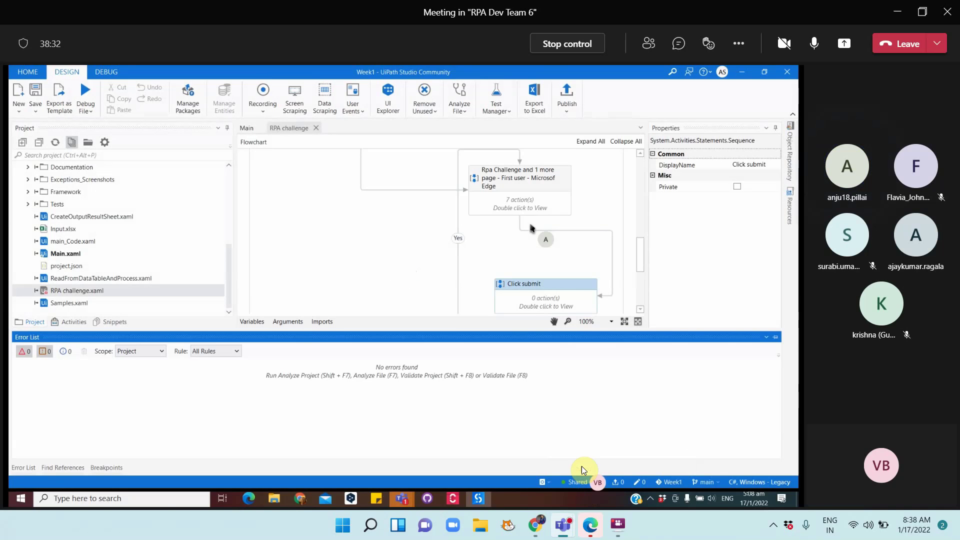
left_click(569, 90)
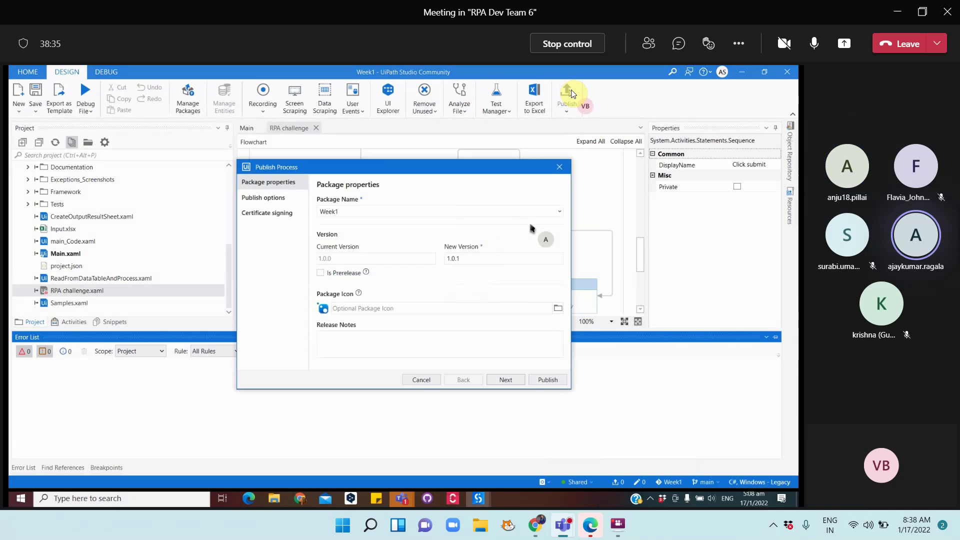
left_click(548, 380)
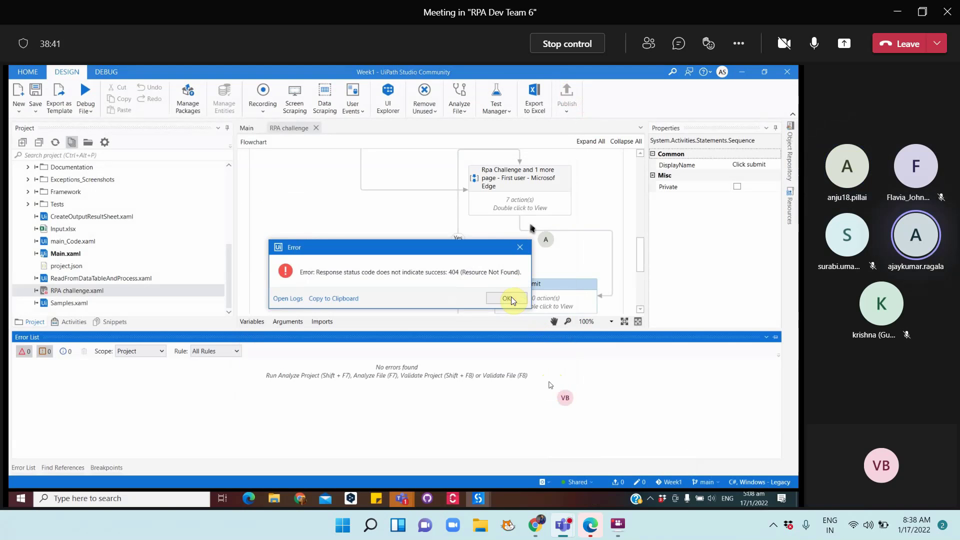
left_click(511, 299)
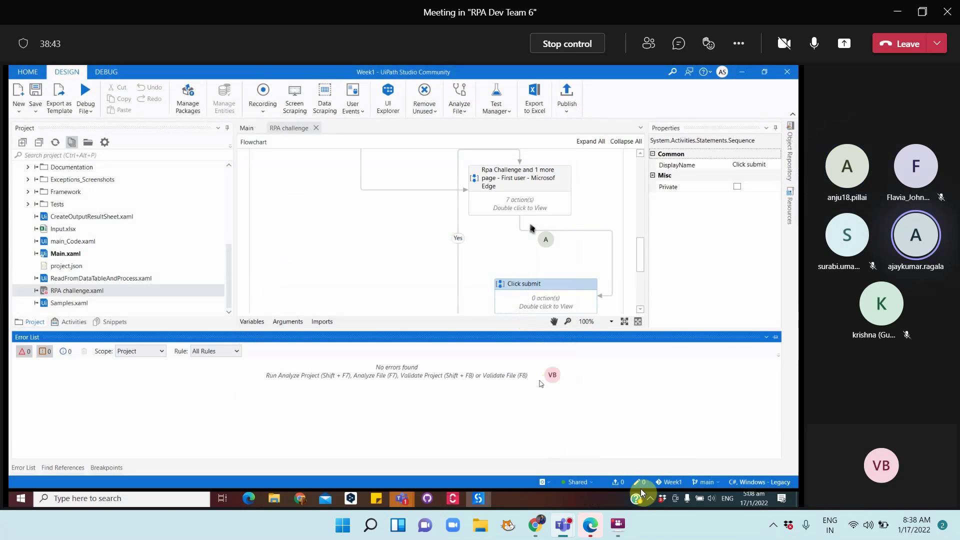
left_click(651, 499)
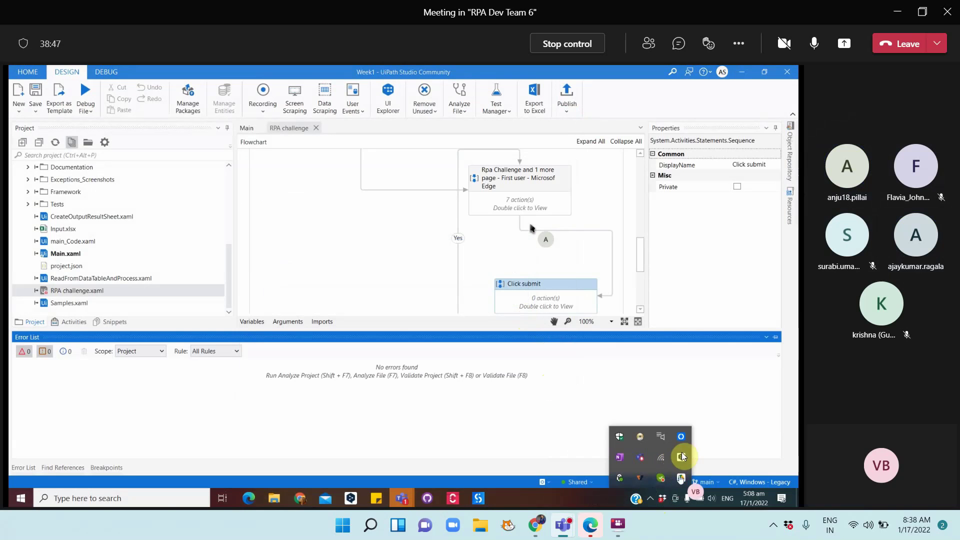
left_click(622, 478)
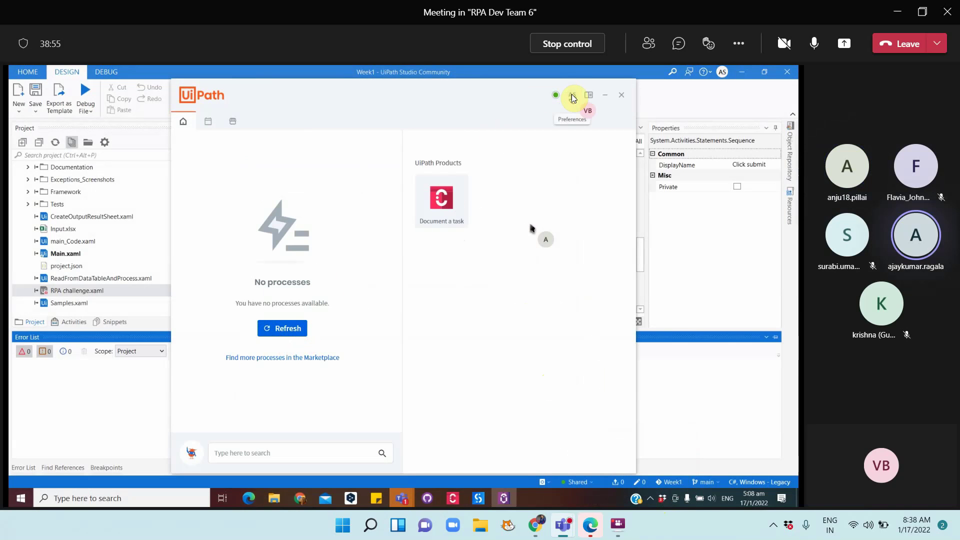
mouse_move(557, 96)
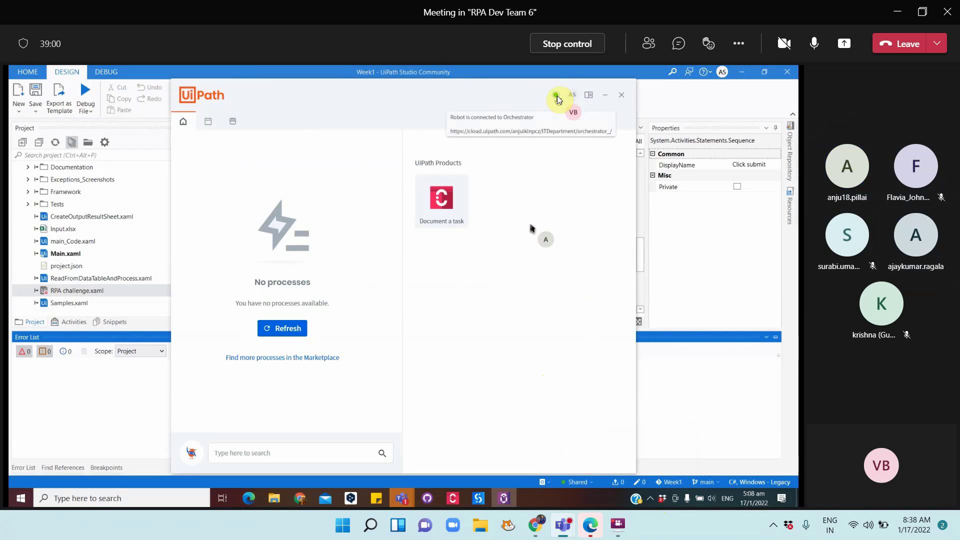
left_click(605, 96)
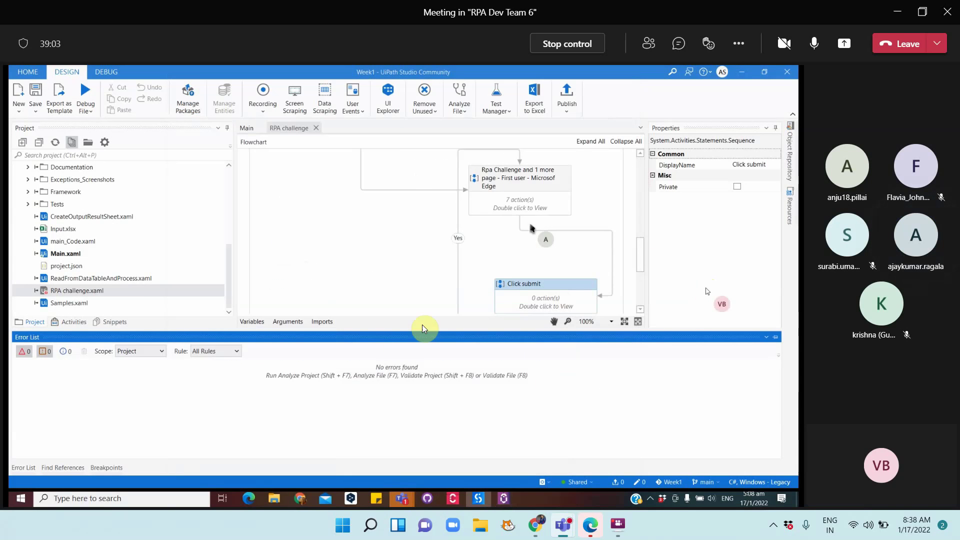
Sign out of the Orchestrator account in UiPath Studio
left_click(723, 71)
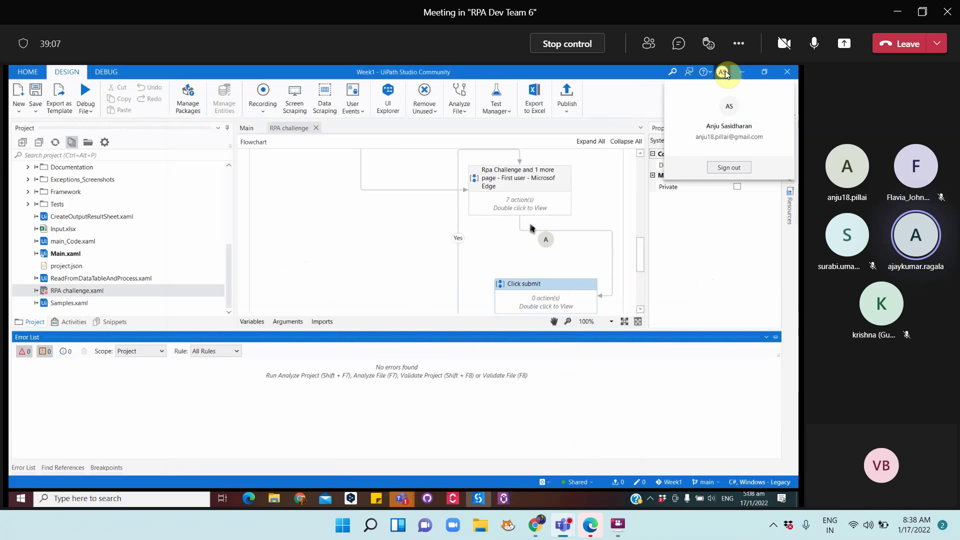
left_click(739, 168)
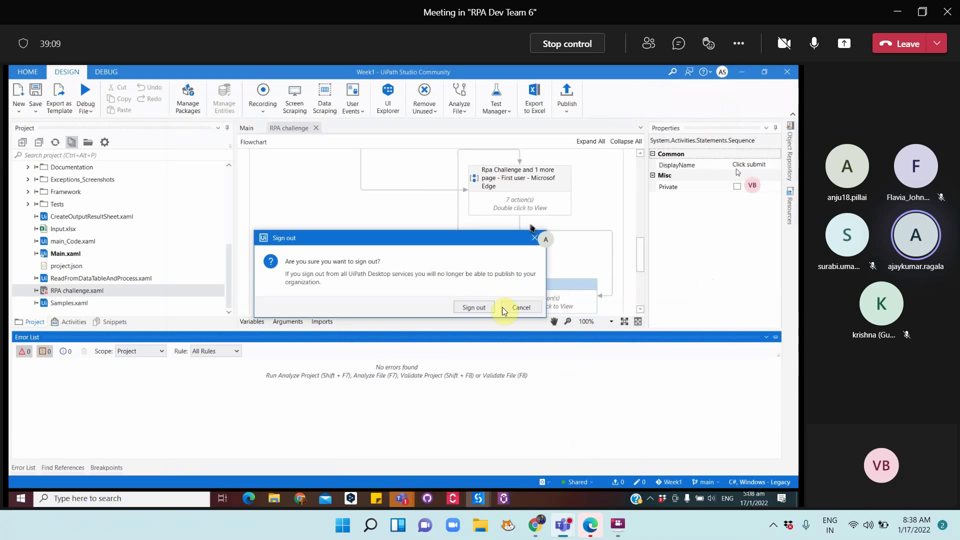
left_click(478, 308)
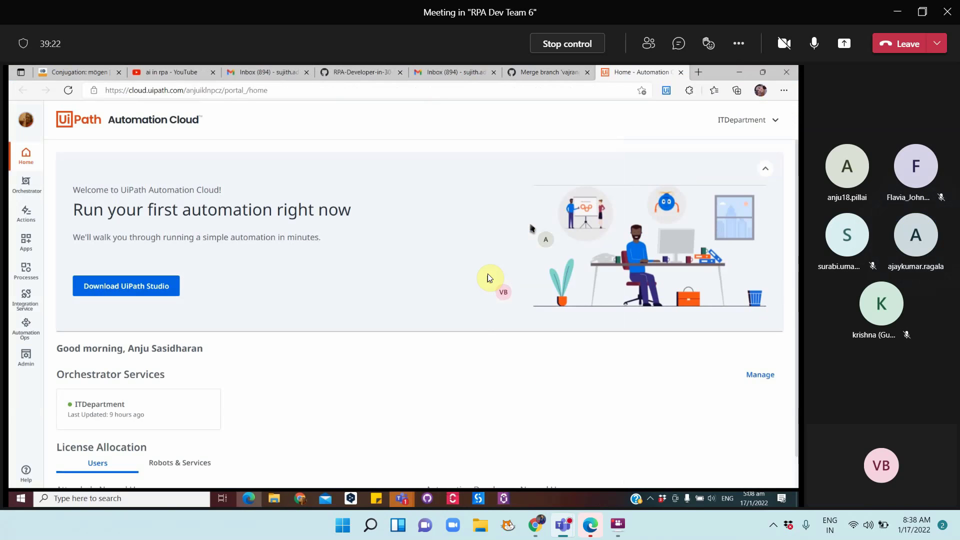
Sign back in via cloud.uipath.com, always allowing the site to open UiPath links
left_click(481, 499)
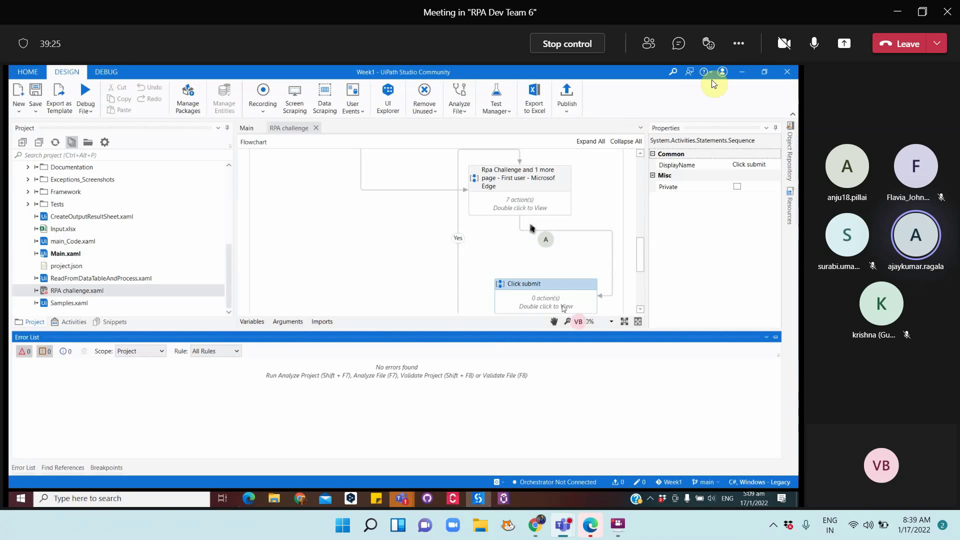
left_click(722, 72)
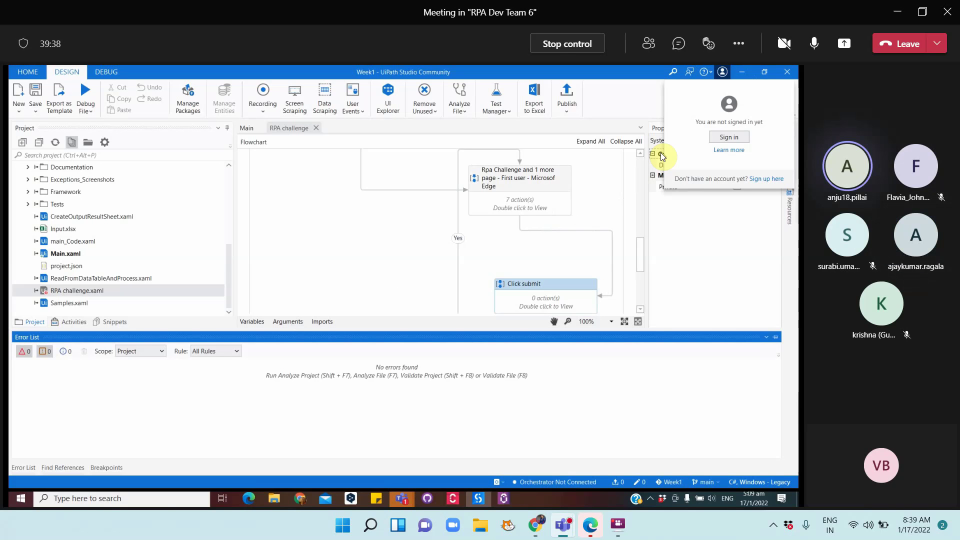
left_click(729, 136)
left_click(390, 281)
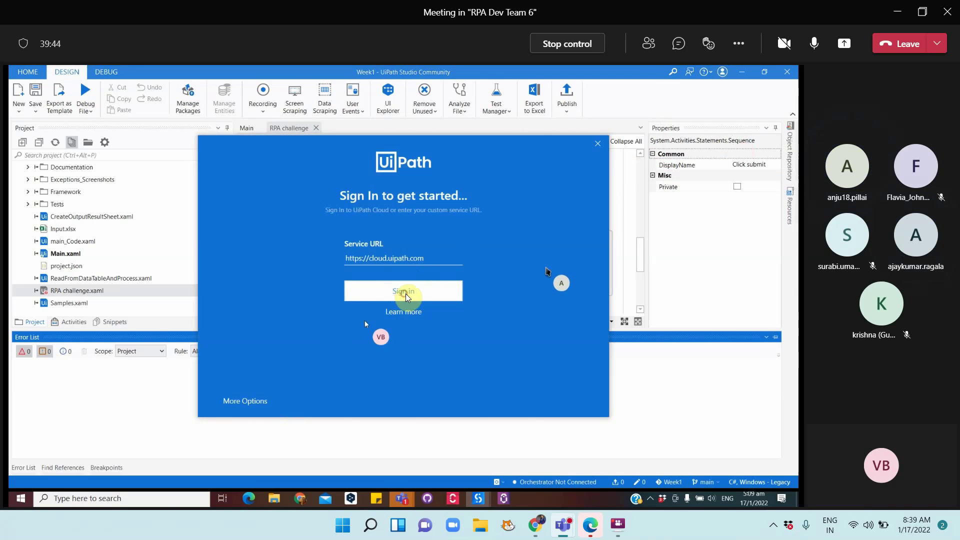
left_click(406, 294)
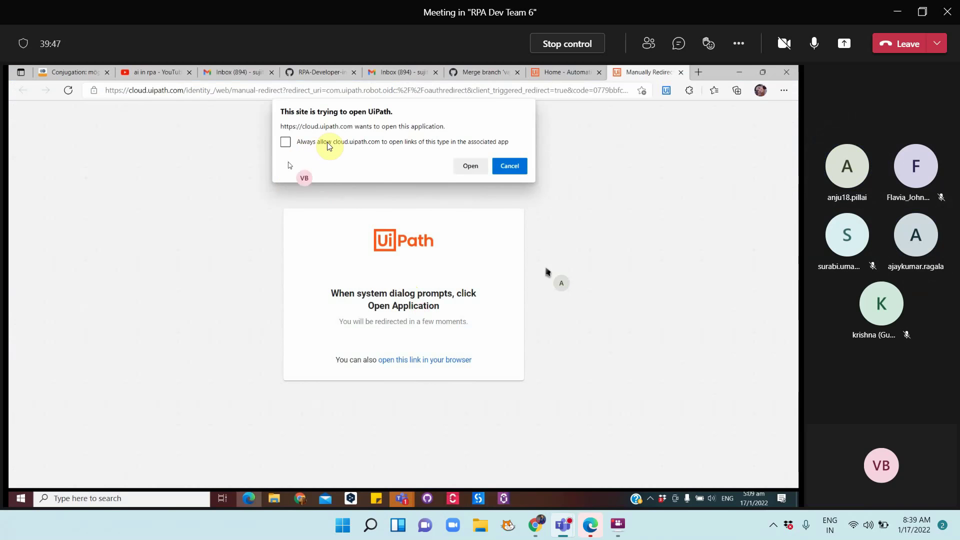
left_click(332, 144)
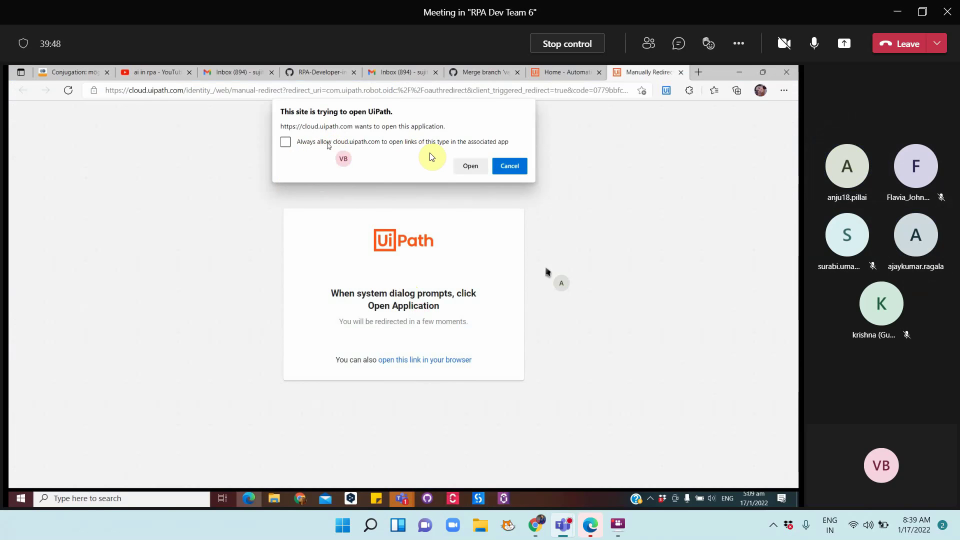
left_click(476, 168)
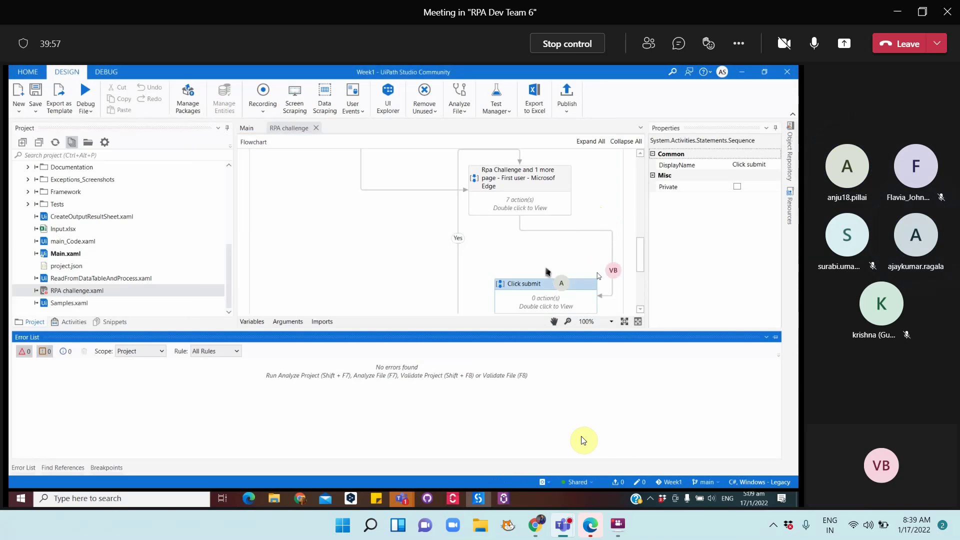
Publish Week1 again, dismiss the 404 error, and reopen Publish Process for version 1.0.1
left_click(565, 96)
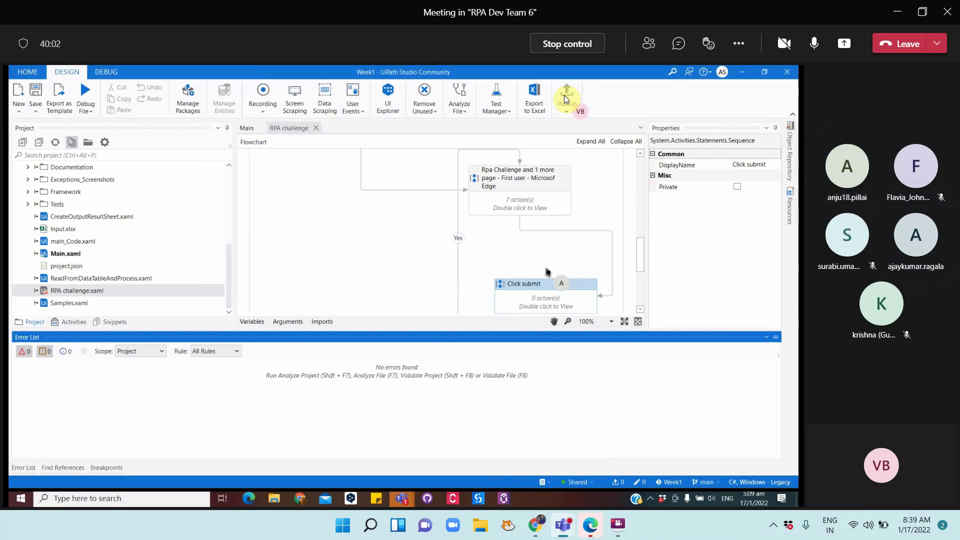
left_click(541, 375)
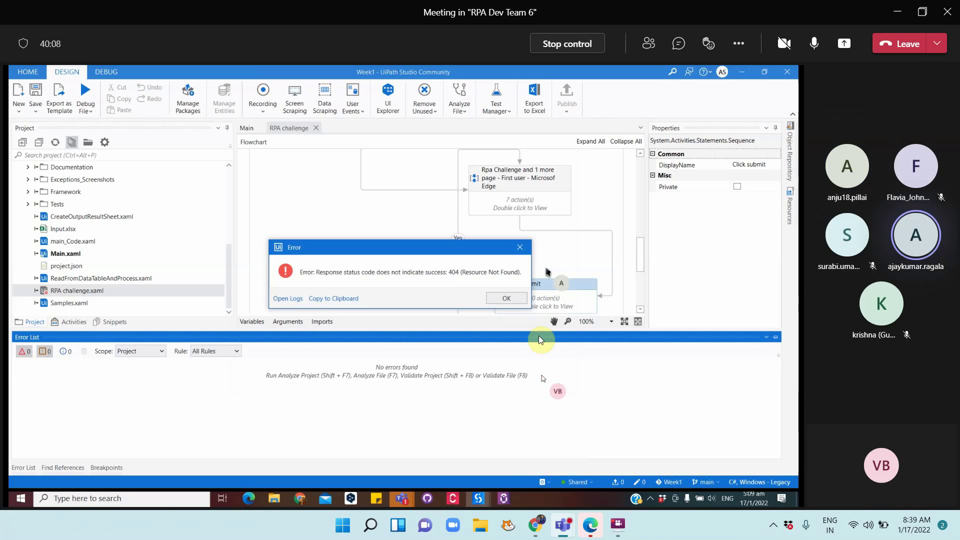
left_click(506, 298)
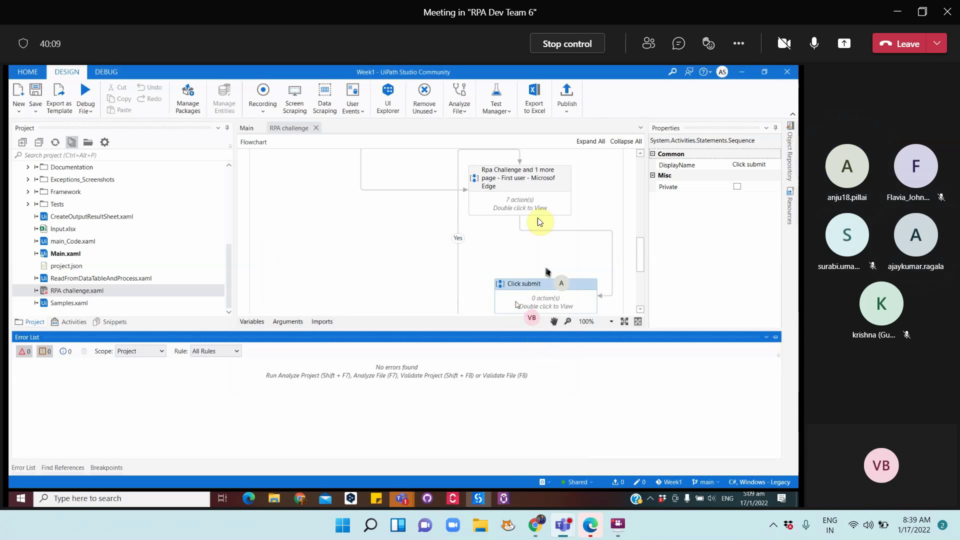
left_click(568, 100)
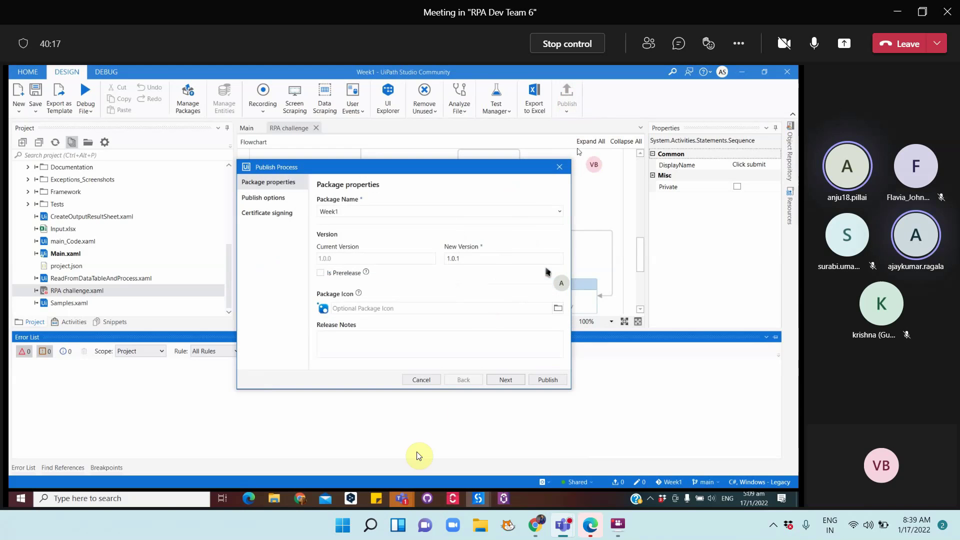
In TeamNotes.docx, start a new list item d. after 'Performer can work…'
mouse_move(406, 493)
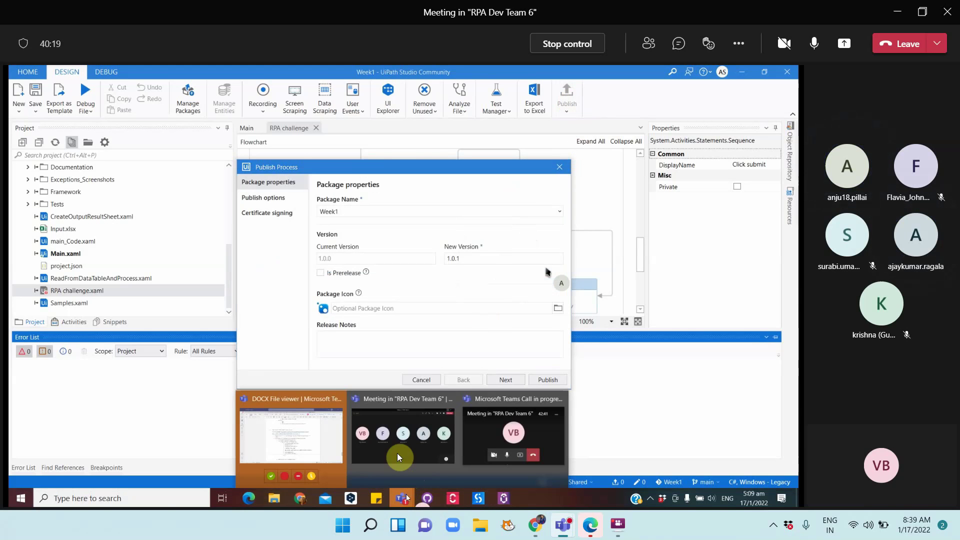
left_click(314, 430)
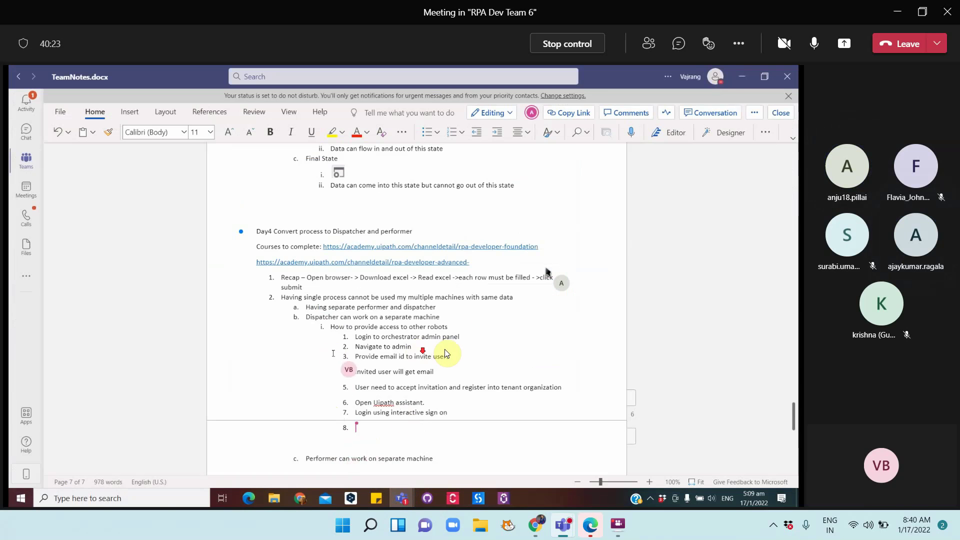
scroll(445, 349, "down", 5)
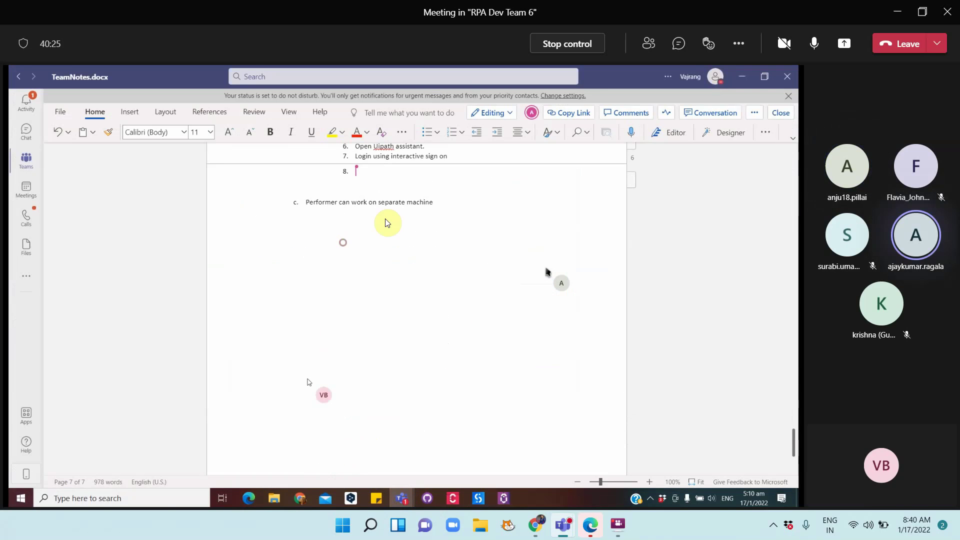
left_click(449, 203)
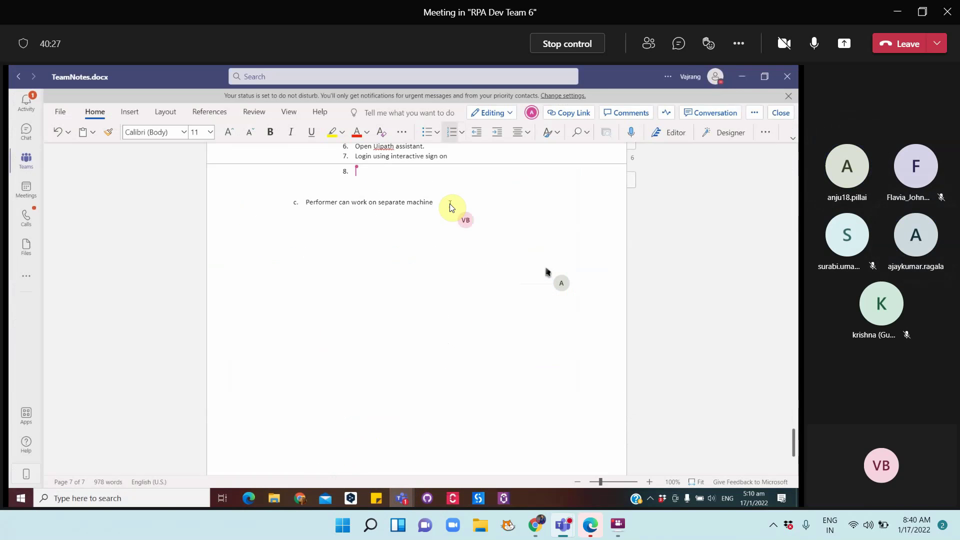
key("Return")
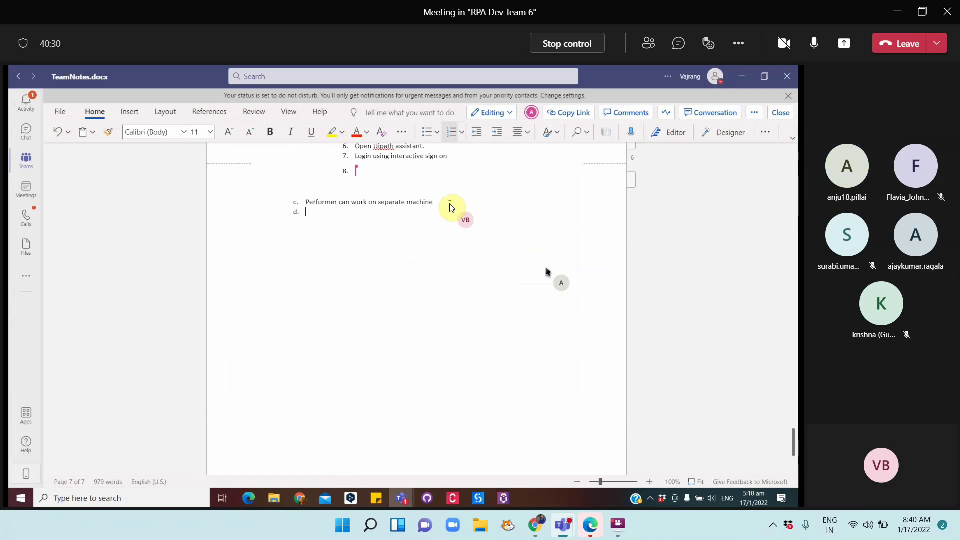
Write 'How to publish code' with sub-points 'Directly from studio' and 'Manually upload Nupkg'
type("How to p")
type("irectly from")
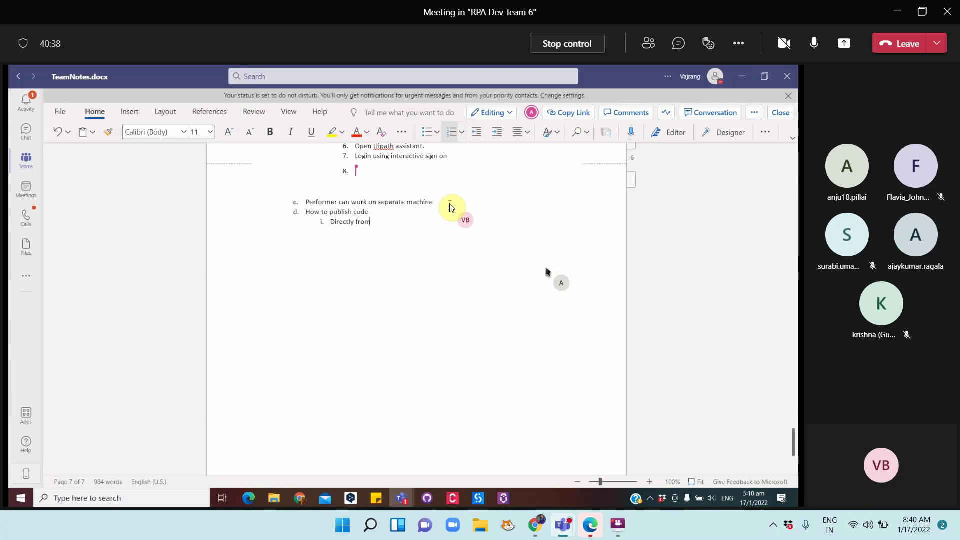
type(" studio")
key("BackSpace")
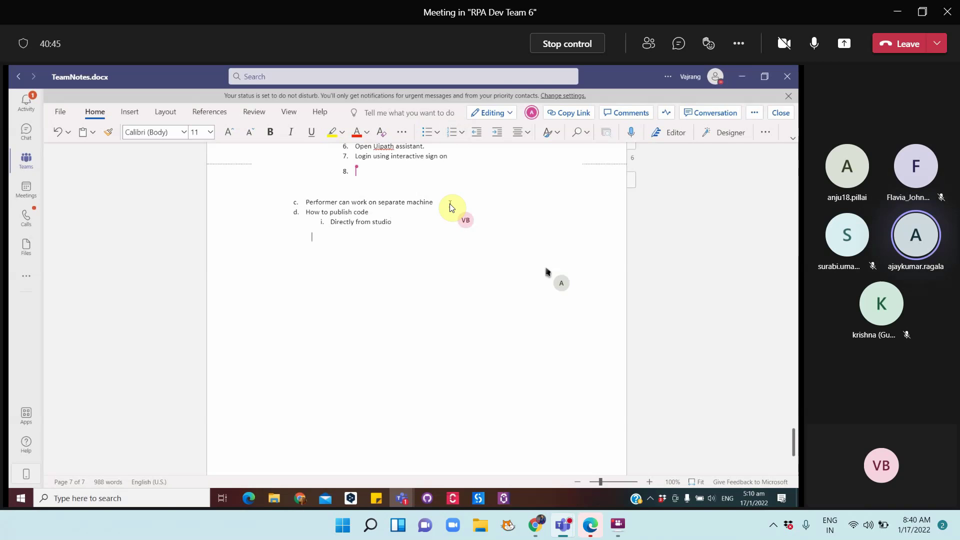
type("Manually up")
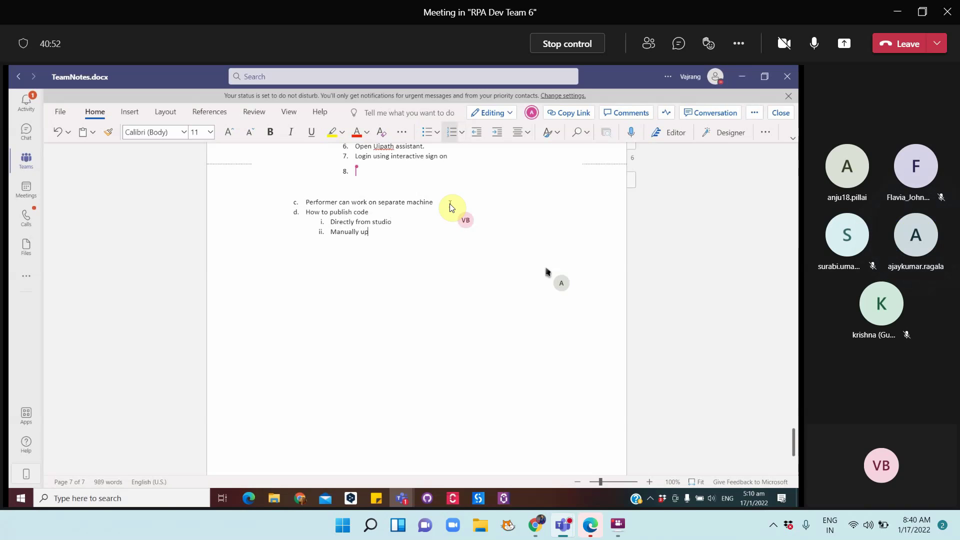
type("load Nupkg")
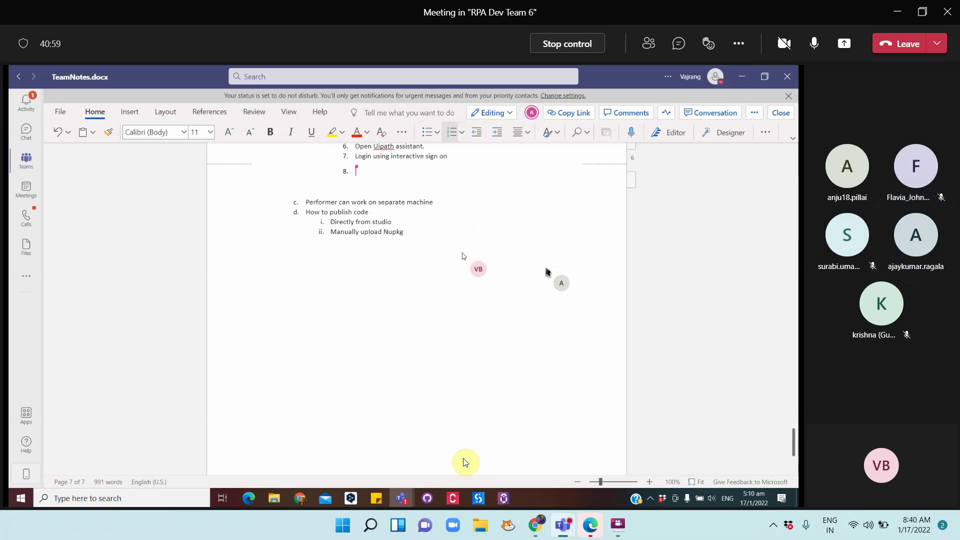
left_click(481, 489)
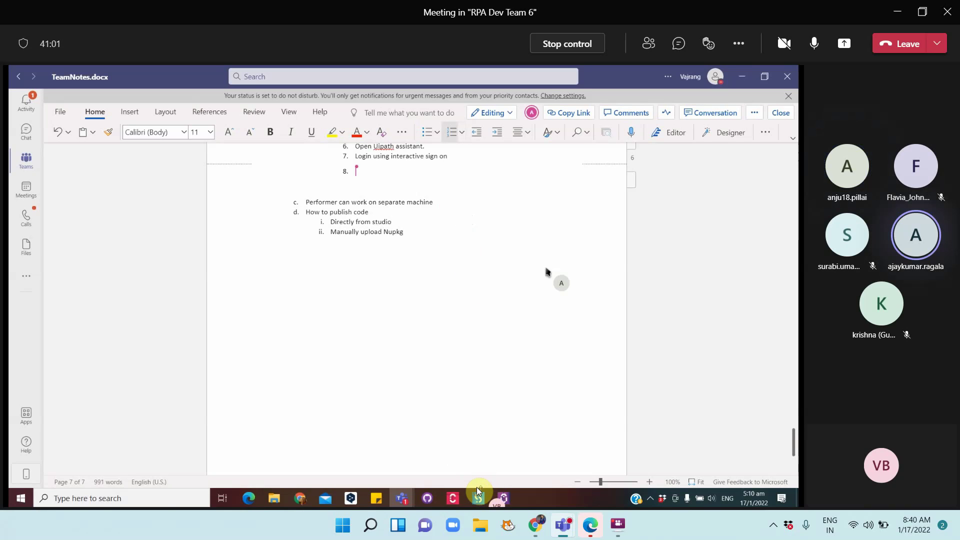
Set the publish destination to Orchestrator Tenant Processes Feed and publish Week1 1.0.1 successfully
left_click(530, 424)
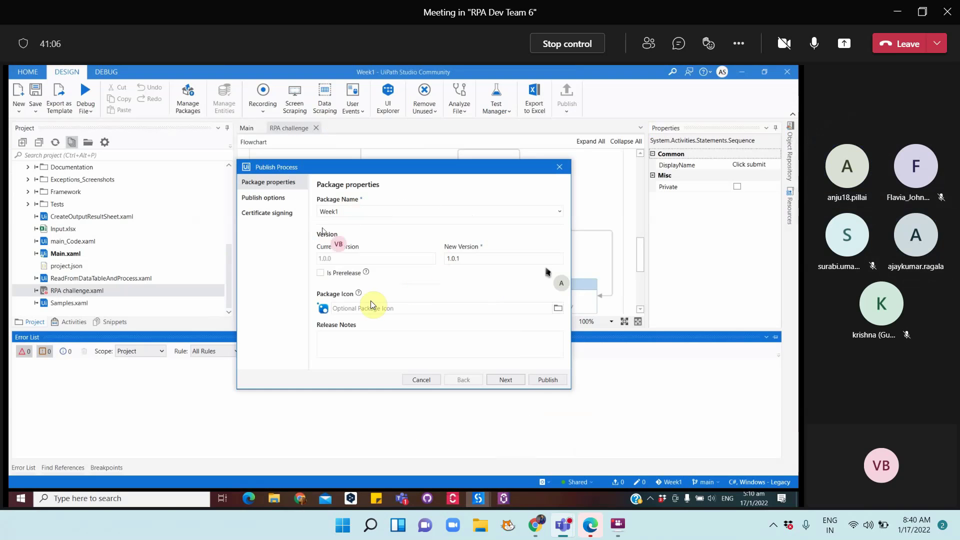
left_click(281, 198)
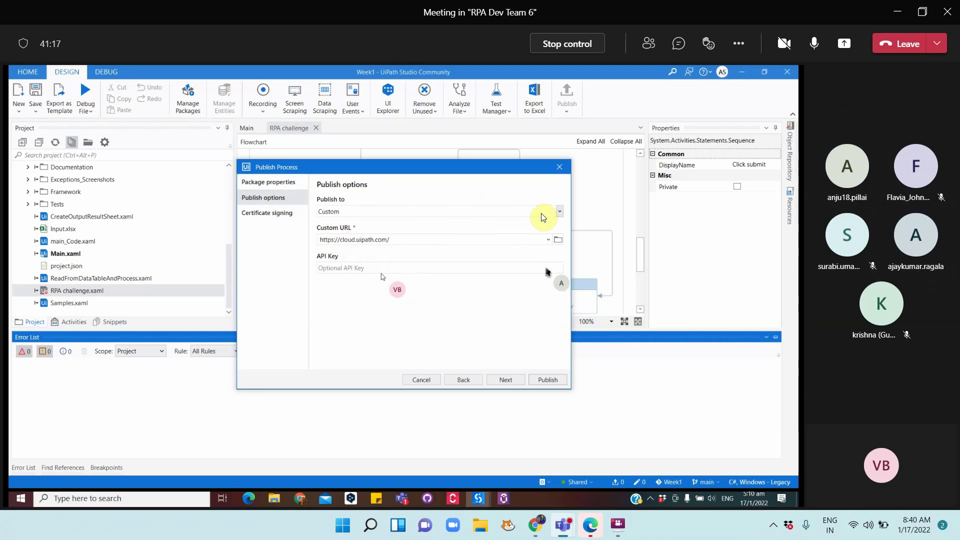
left_click(558, 212)
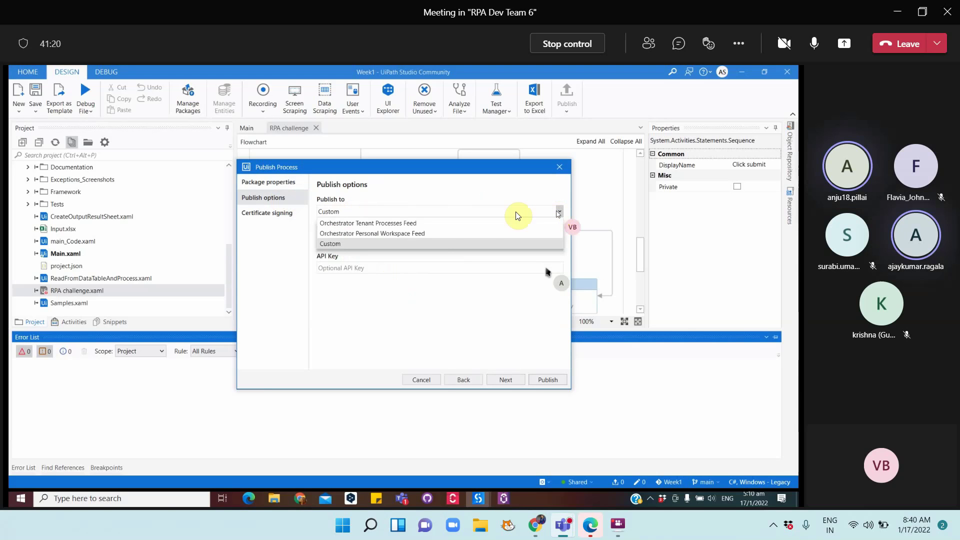
left_click(369, 224)
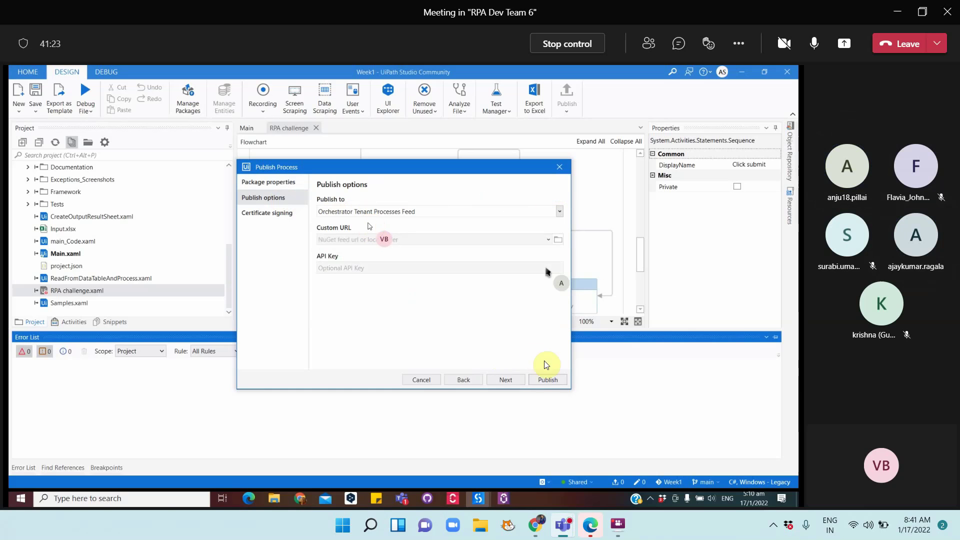
left_click(500, 380)
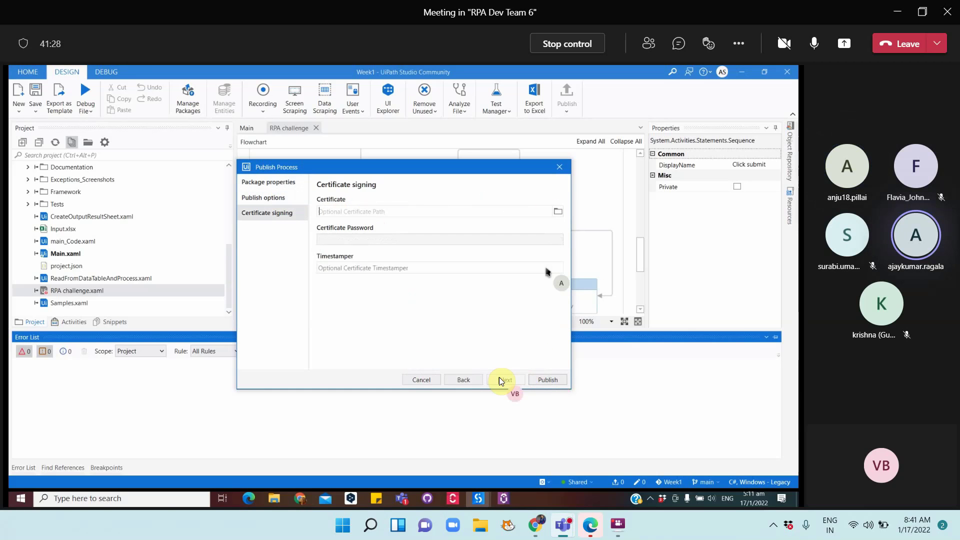
left_click(463, 380)
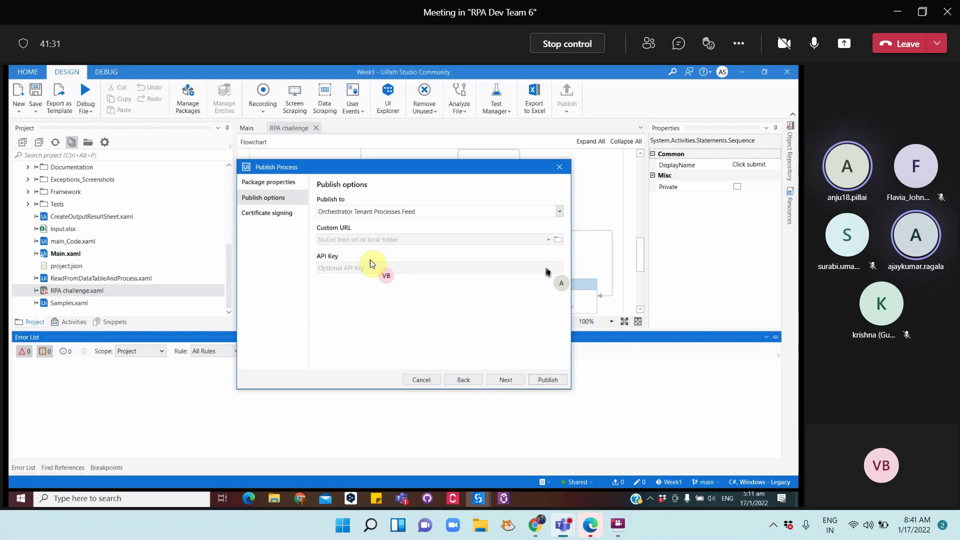
left_click(549, 380)
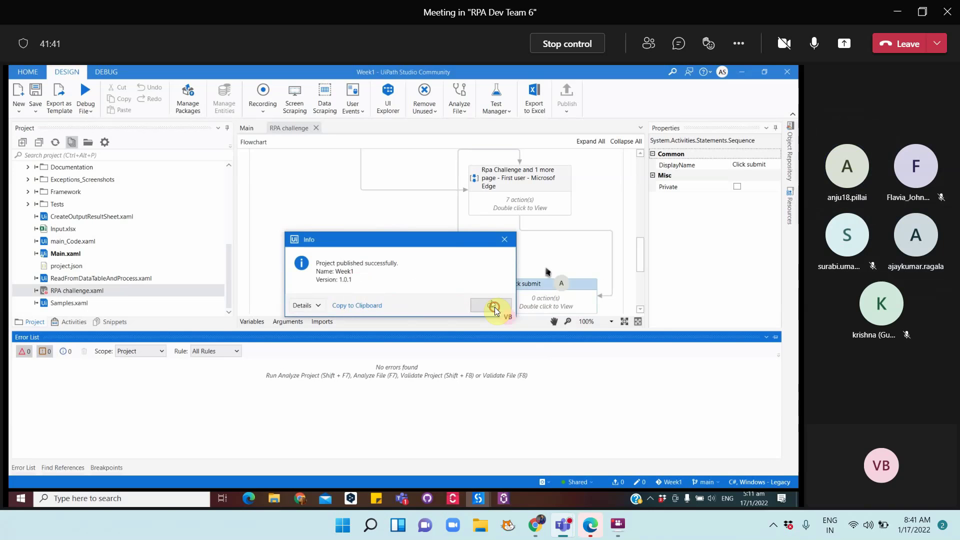
left_click(494, 307)
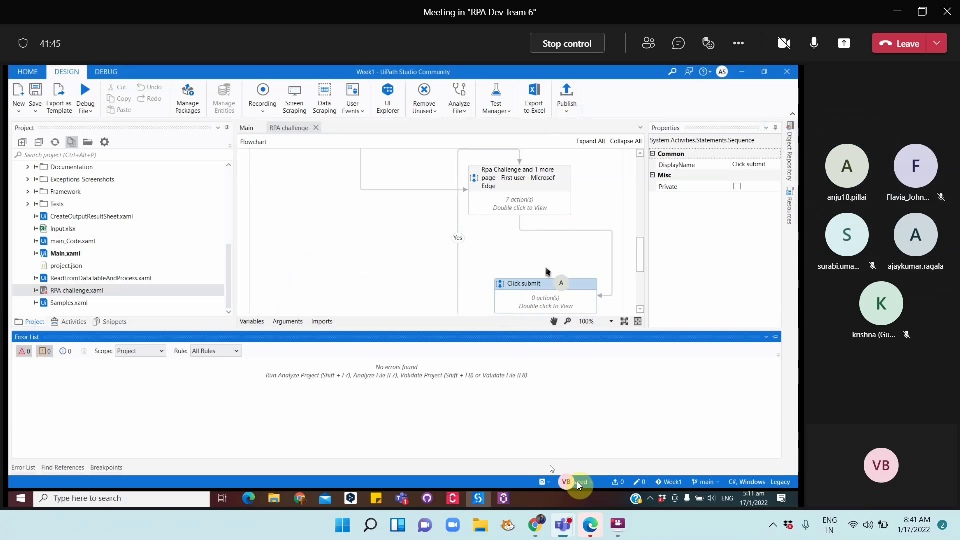
Open a new Chrome tab and go to cloud.uipath.com
left_click(301, 500)
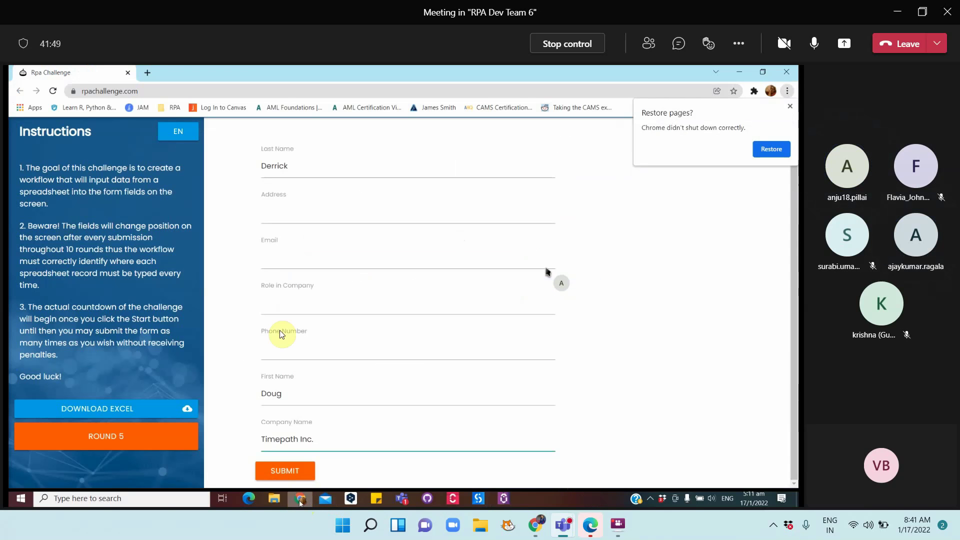
left_click(146, 74)
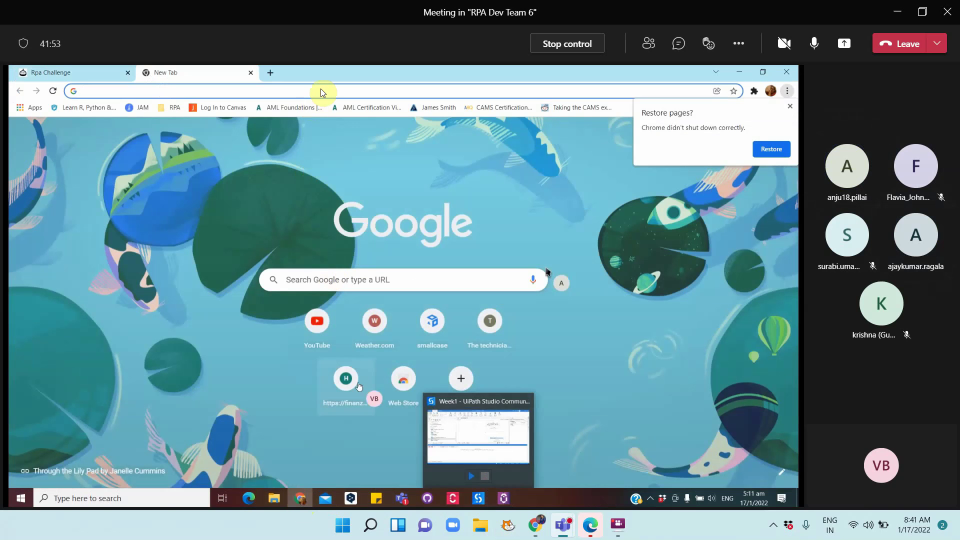
left_click(321, 92)
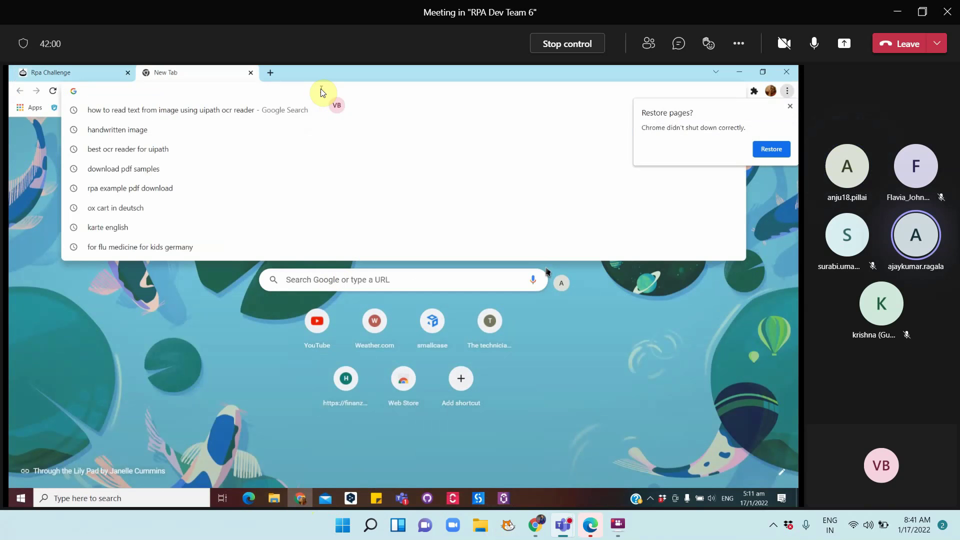
type("c")
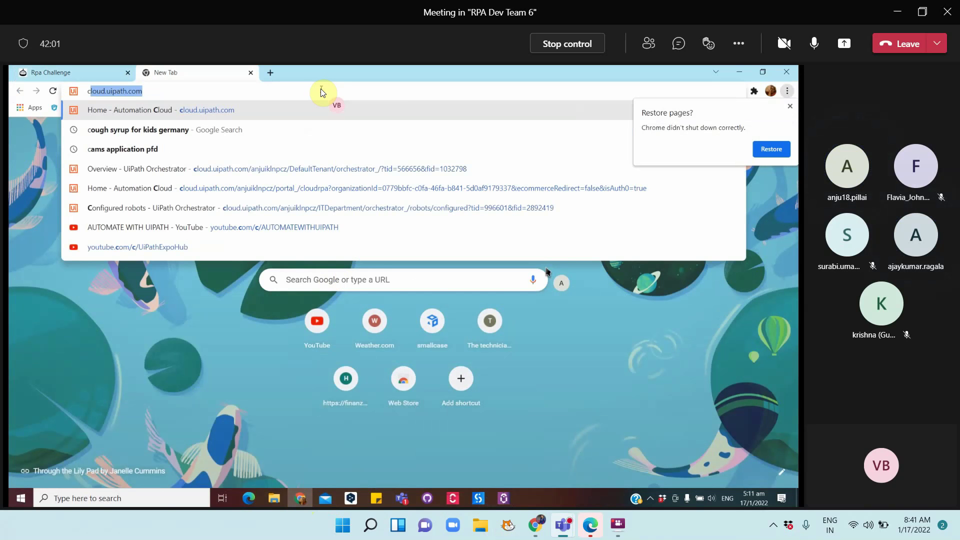
key("Return")
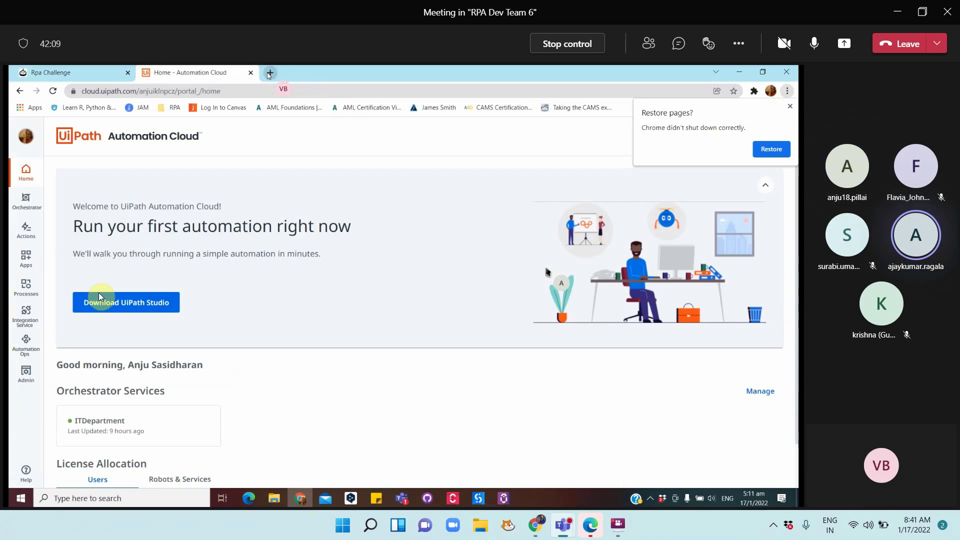
Open Orchestrator's tenant Packages list to confirm the Week1 package is published
left_click(23, 208)
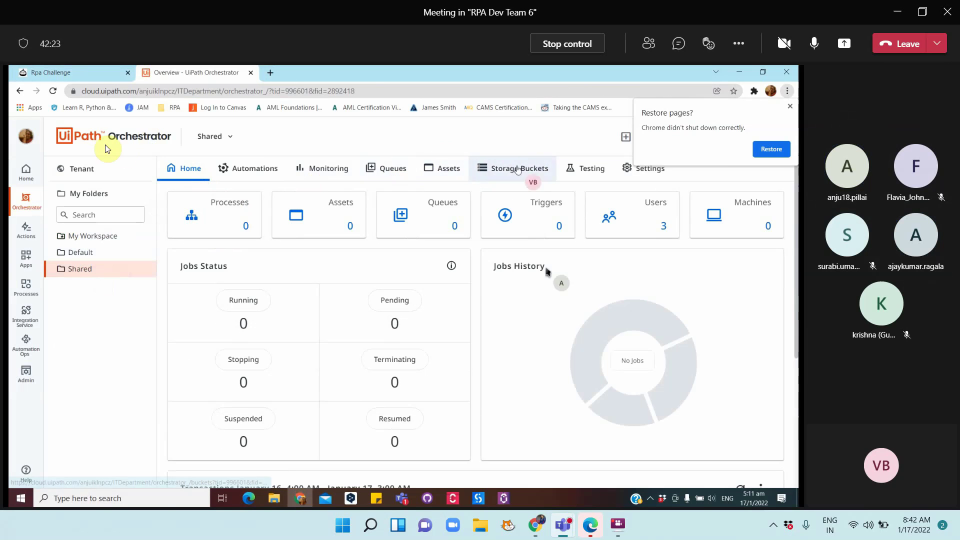
left_click(83, 170)
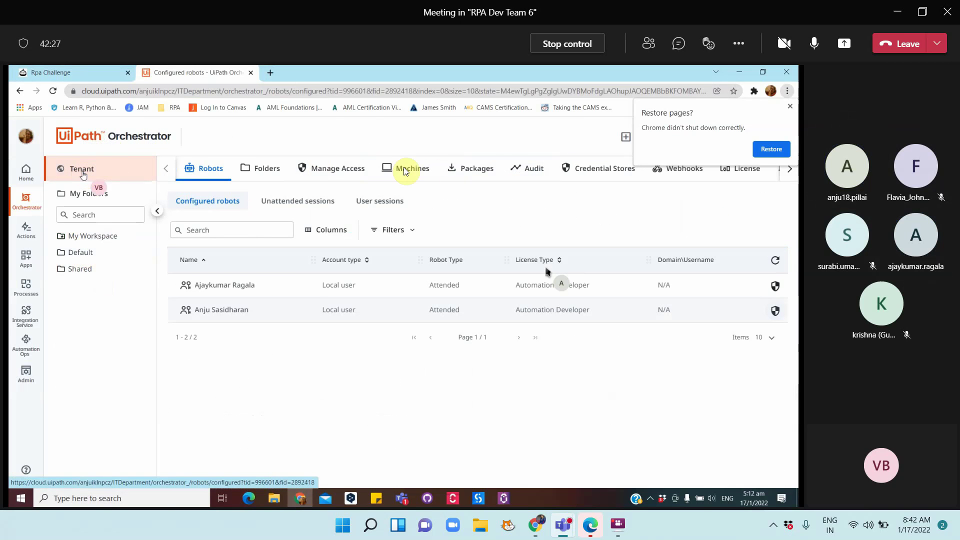
left_click(473, 165)
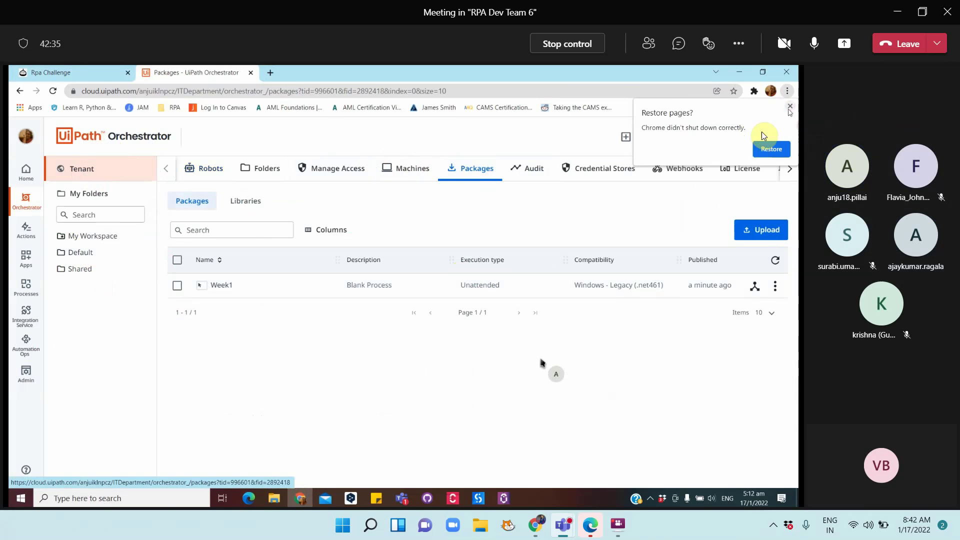
left_click(790, 106)
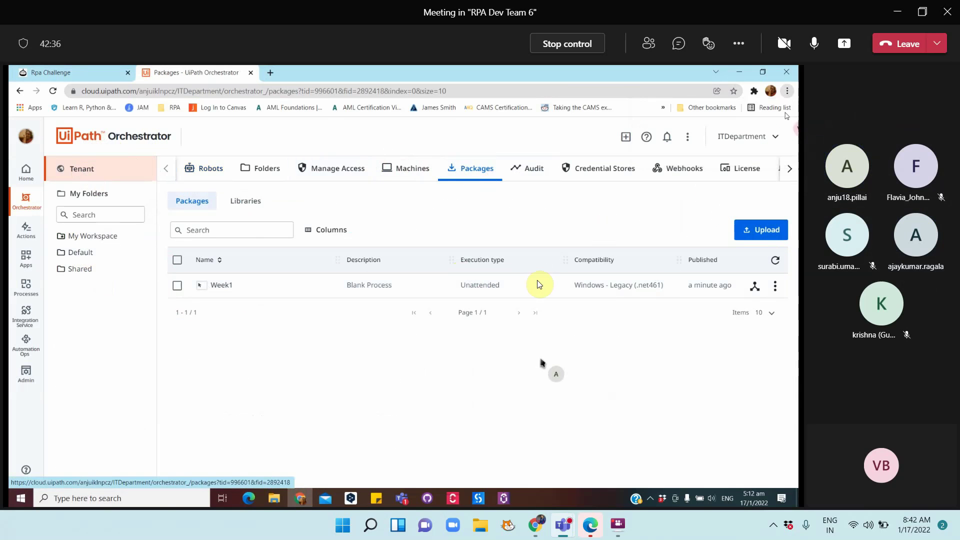
Open the Shared folder's Processes list, which is still empty
left_click(108, 272)
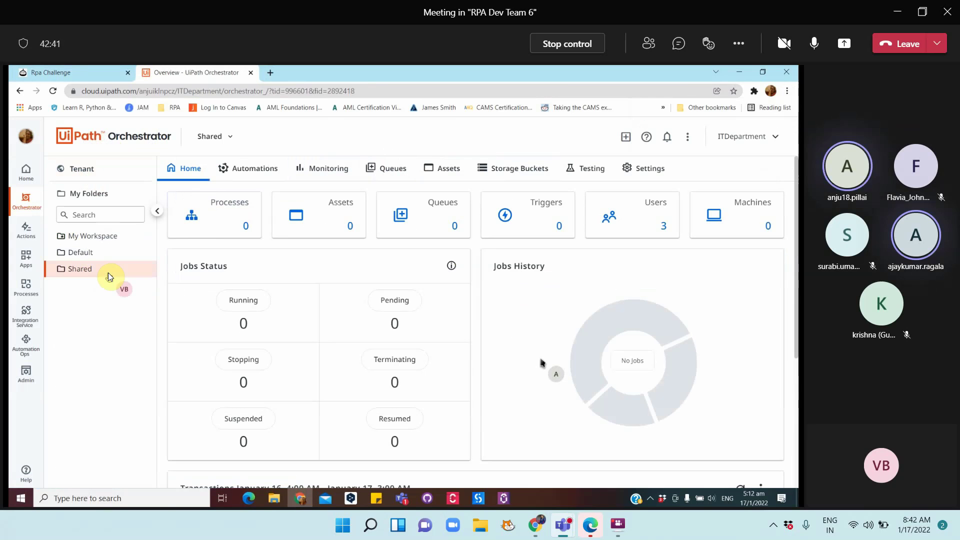
left_click(219, 215)
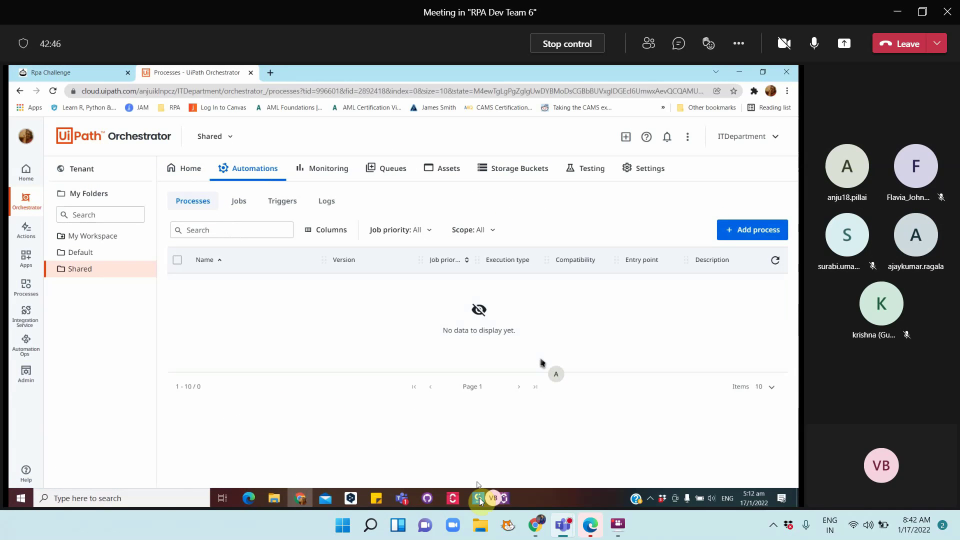
mouse_move(399, 497)
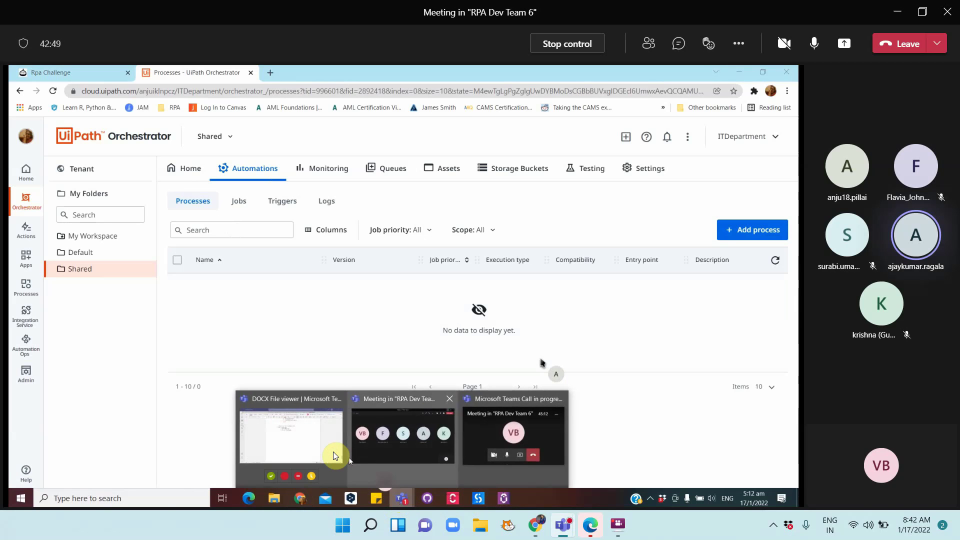
In TeamNotes.docx, write item e. 'How to run published packages' with sub-point 'Published packages are available at tenant level'
left_click(333, 451)
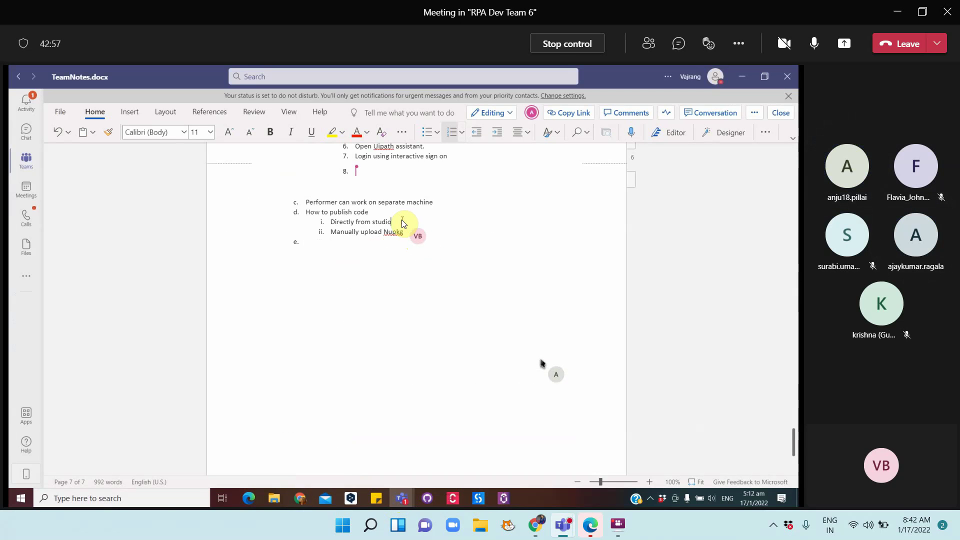
left_click(314, 243)
type("How to run pu")
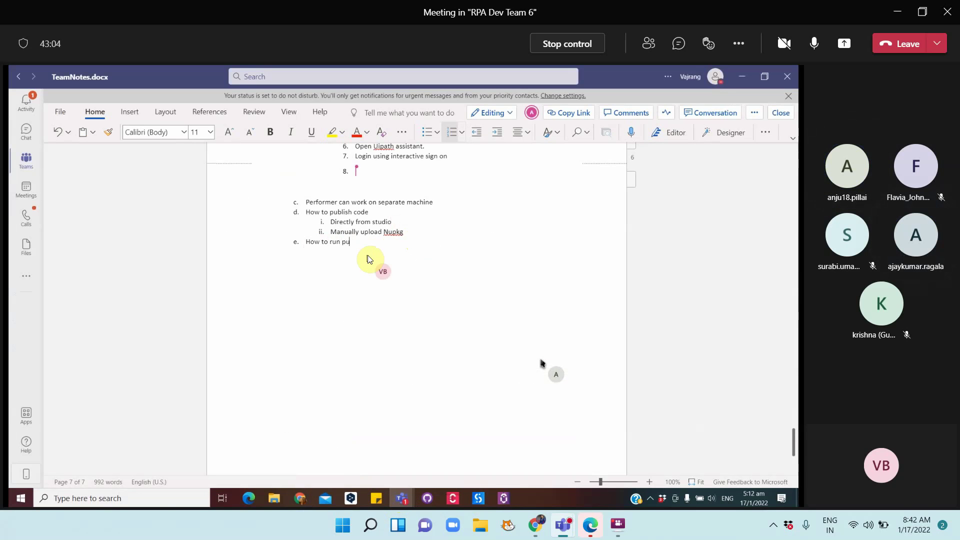
type("blished packages")
key("Return")
type("Publish")
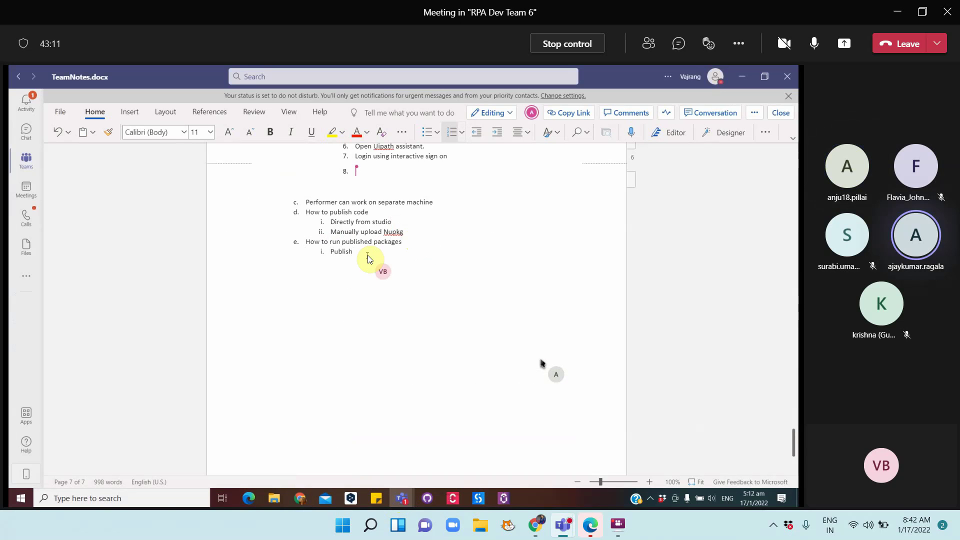
type("ed packages are availabel i")
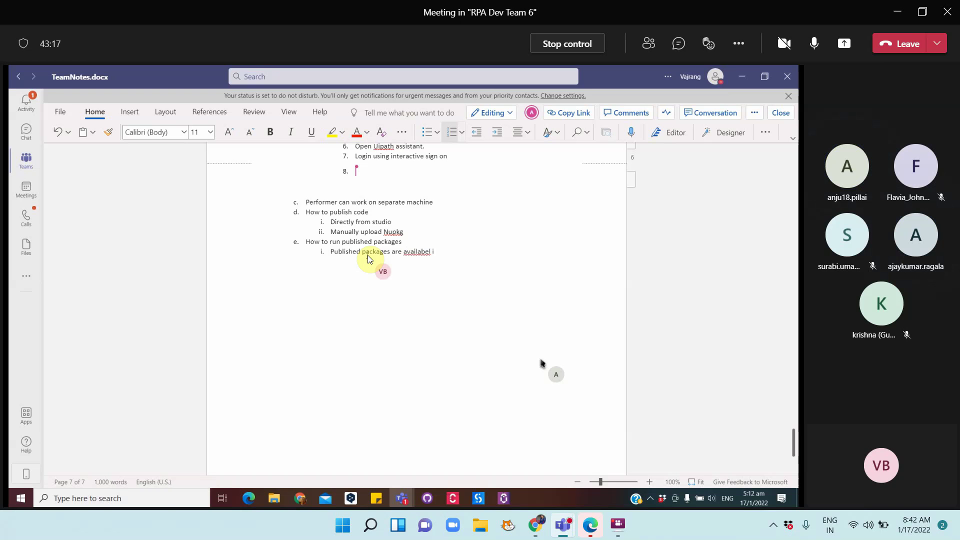
key("BackSpace")
key("BackSpace")
key("BackSpace")
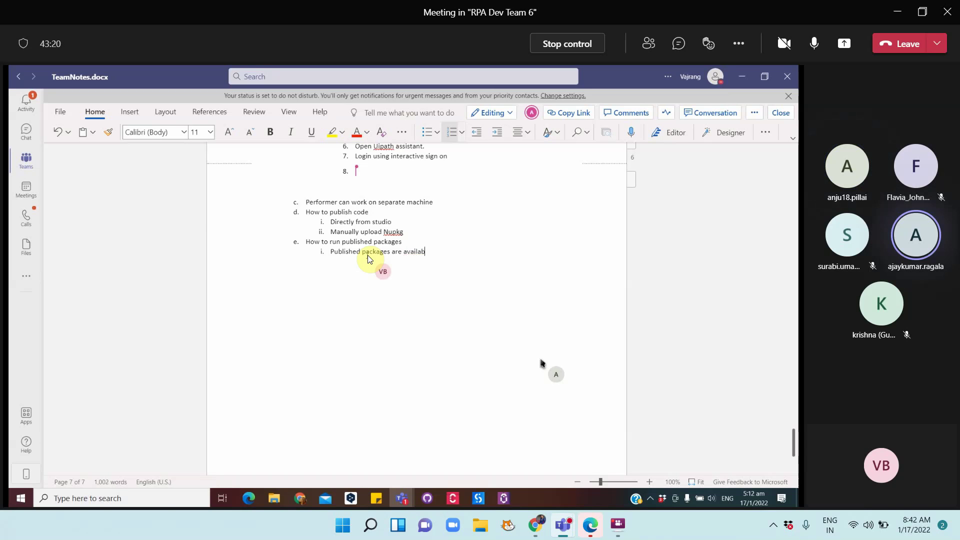
type("le at tenant level")
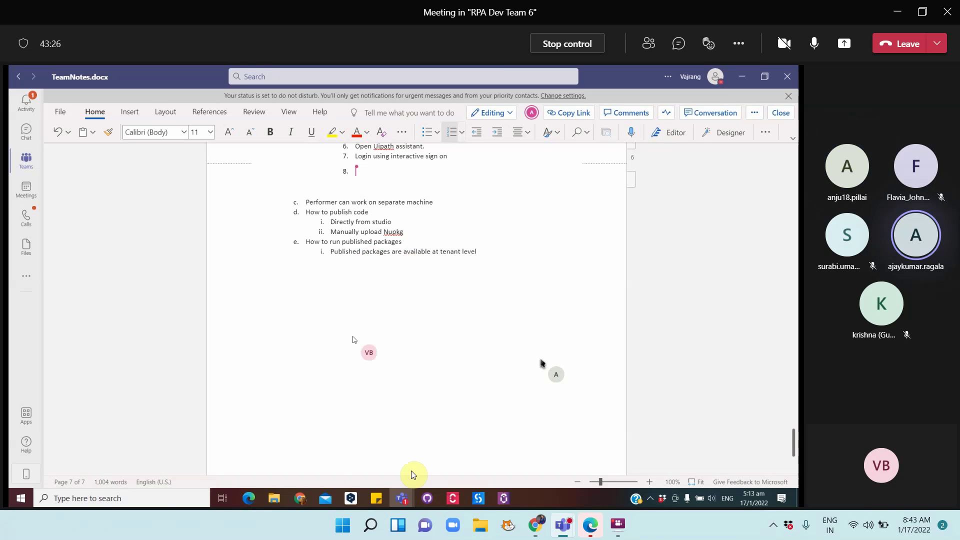
Go from the tenant to the Shared folder, then to My Workspace's Processes list
left_click(302, 499)
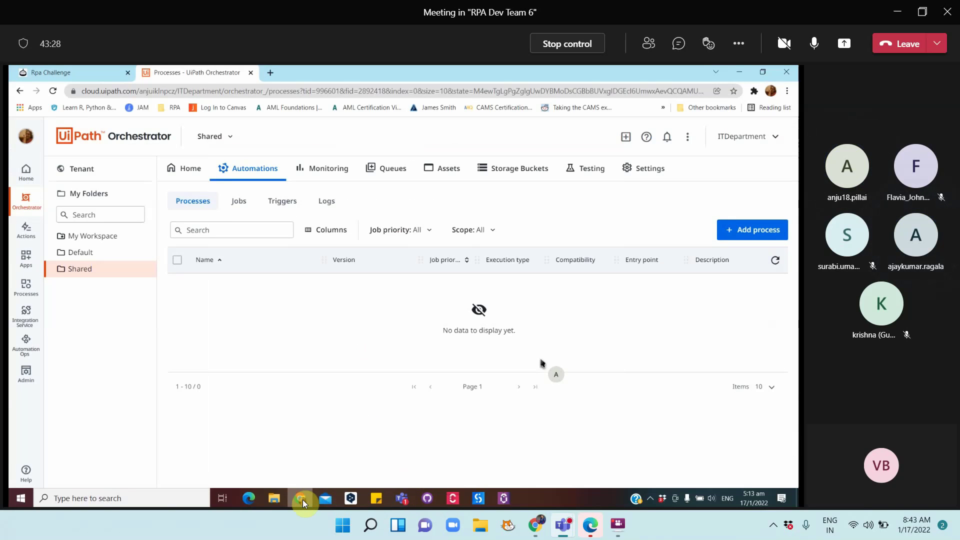
left_click(89, 173)
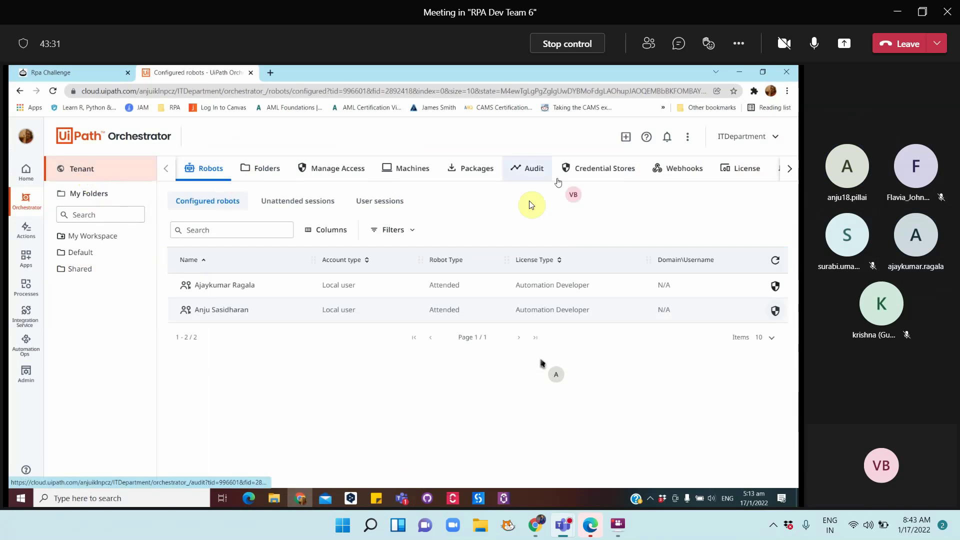
left_click(76, 269)
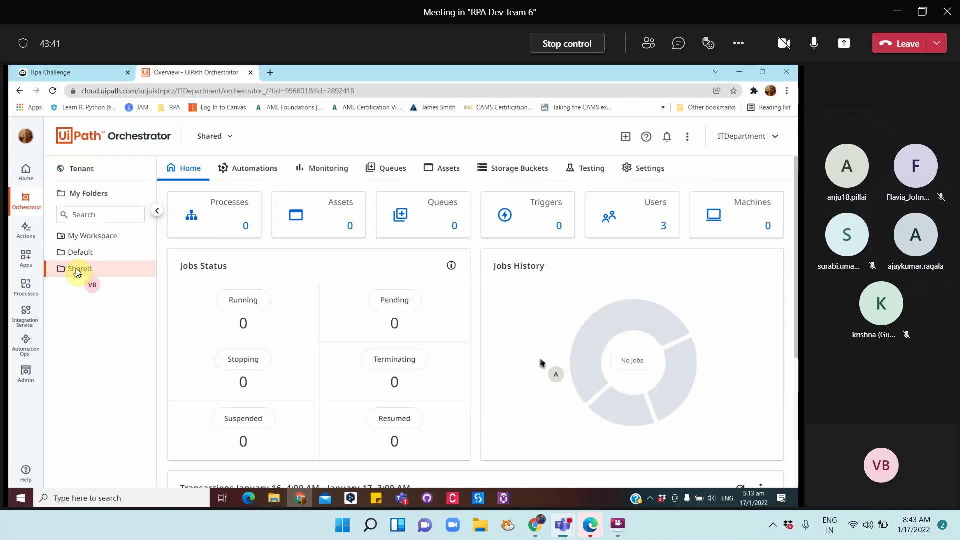
left_click(96, 237)
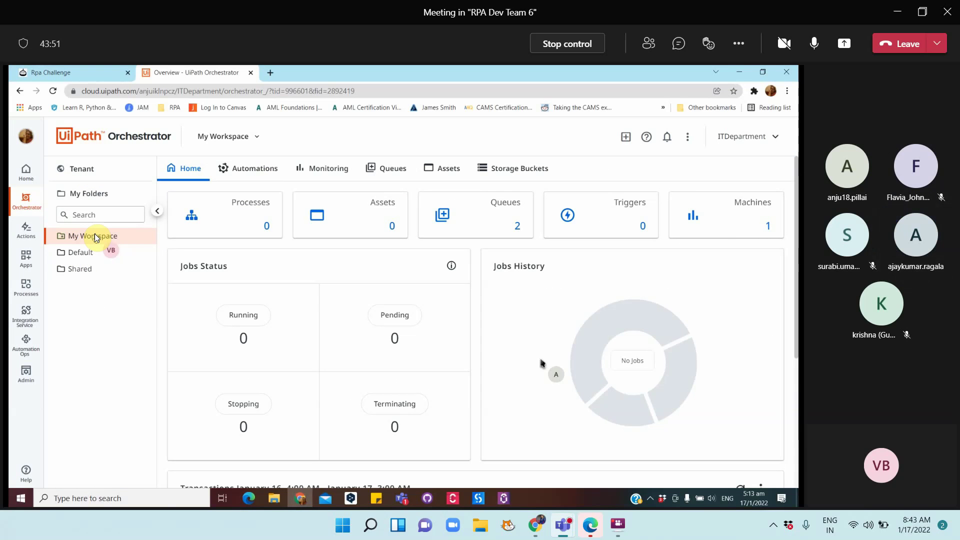
left_click(226, 209)
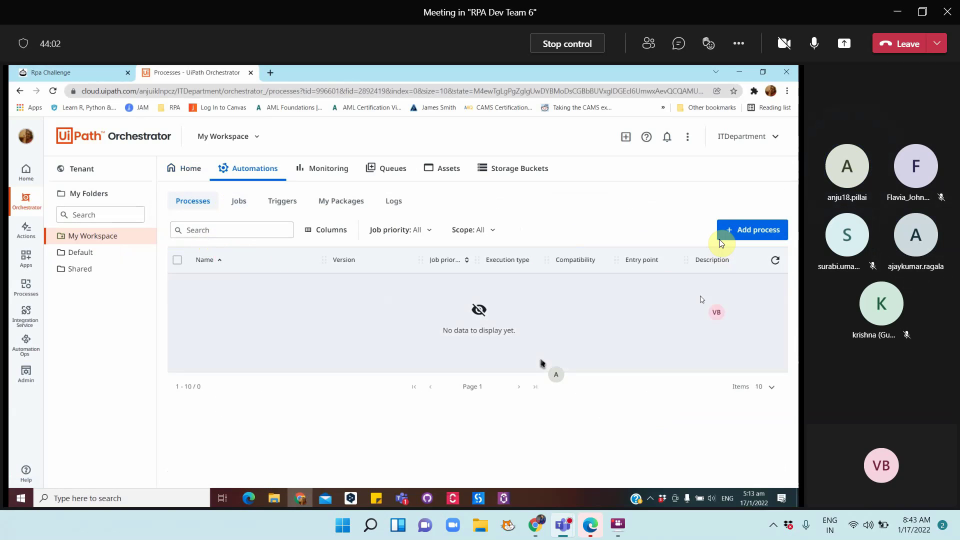
Try adding a process with a 'week' package search, find nothing, and return to Shared
left_click(732, 231)
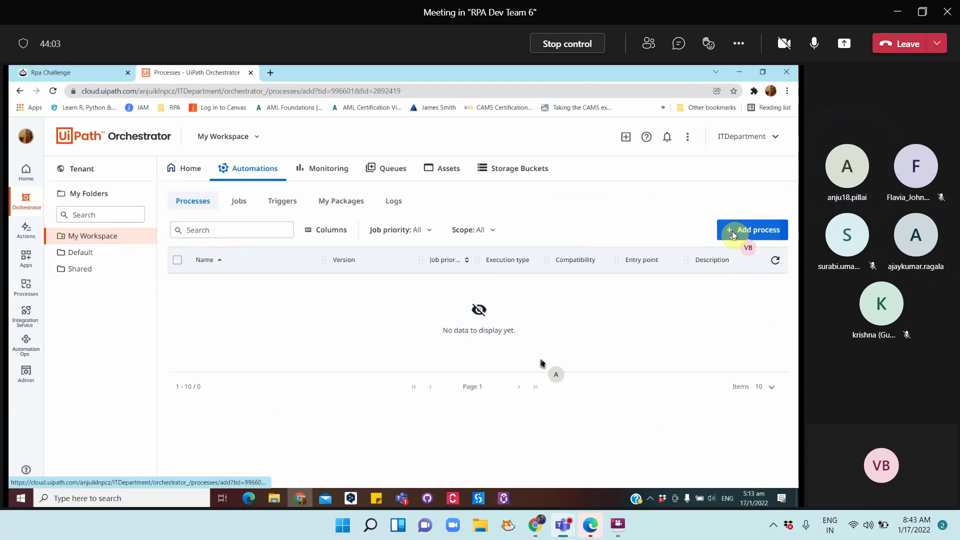
left_click(344, 289)
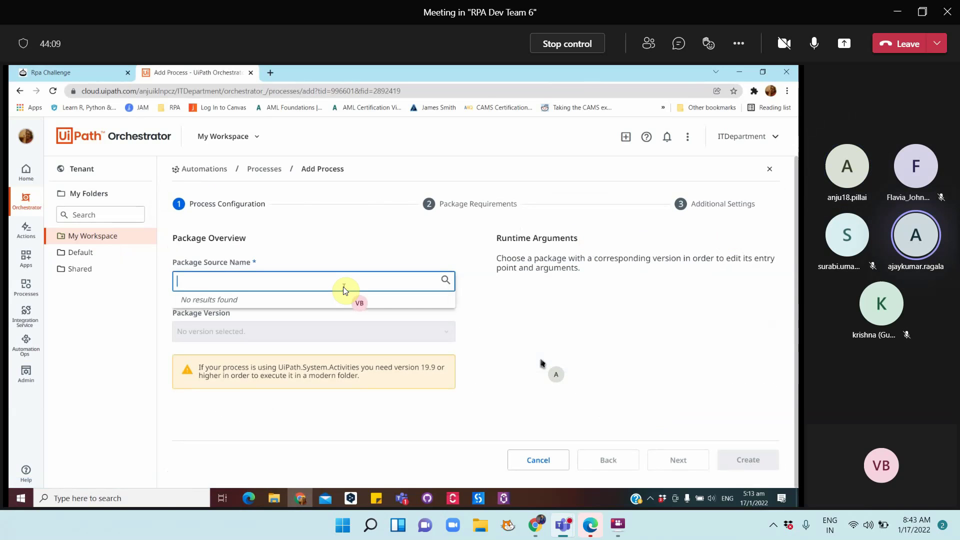
type("week")
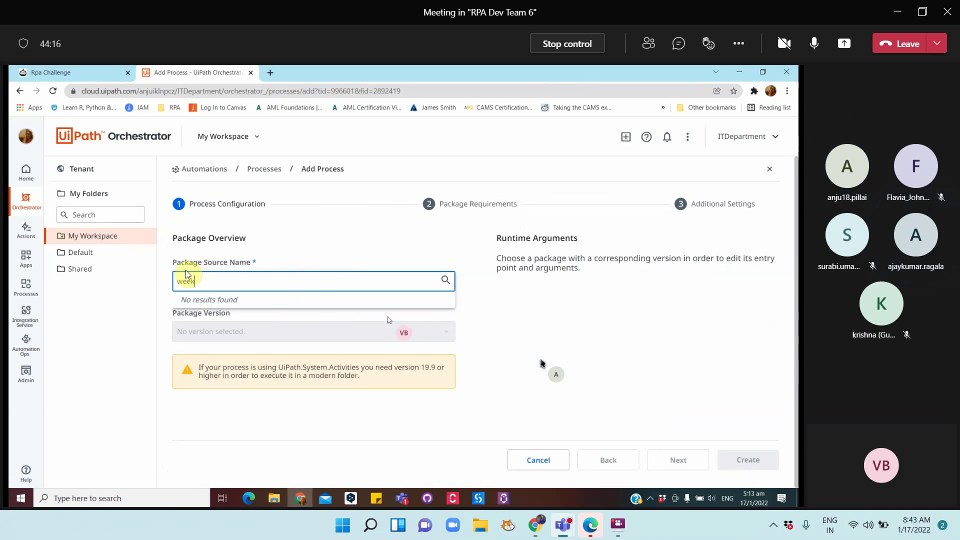
key("BackSpace")
key("BackSpace")
key("BackSpace")
key("BackSpace")
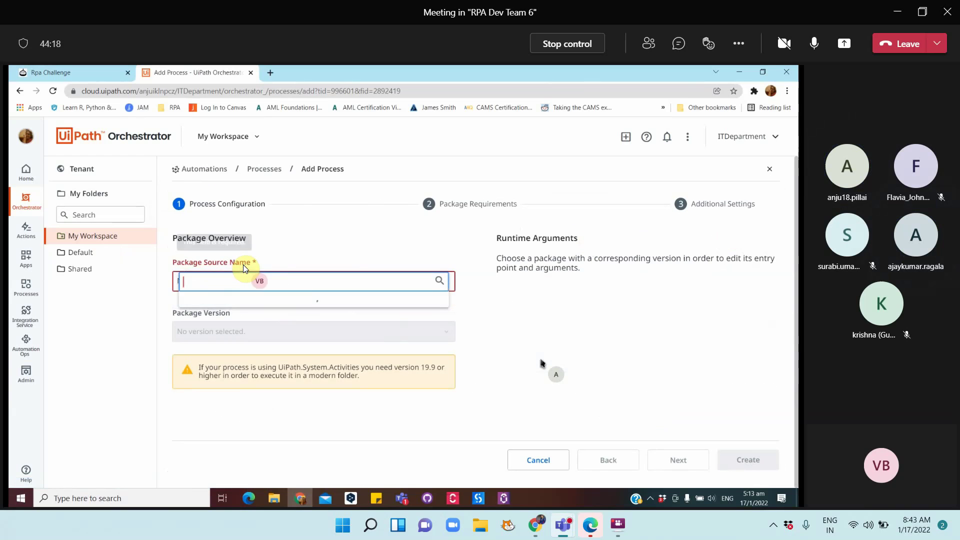
left_click(294, 306)
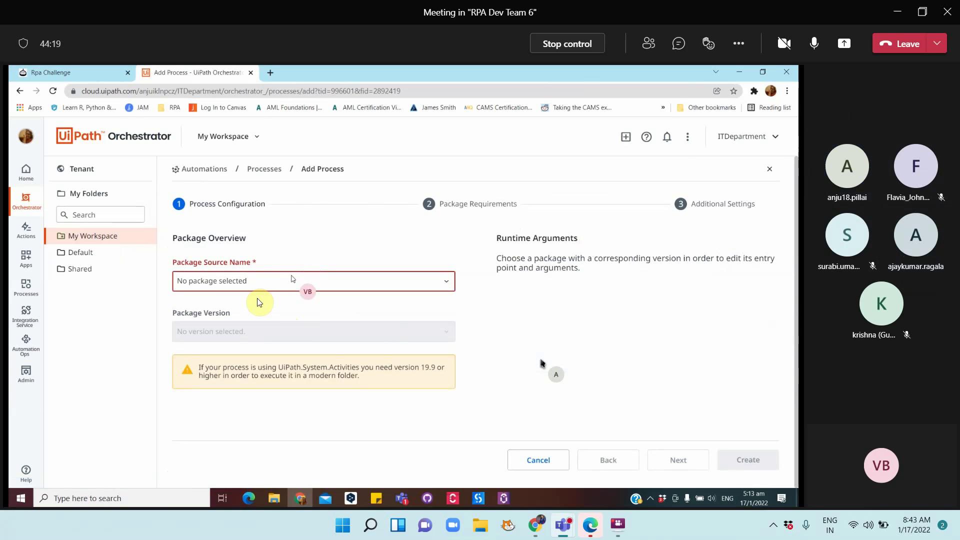
left_click(93, 270)
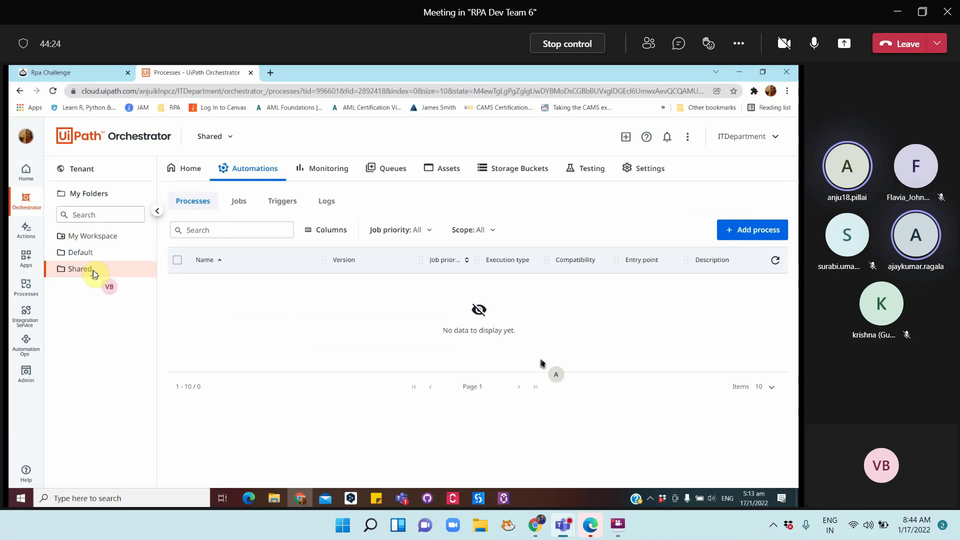
Start a new Shared process with package Week1 and entry point Main.xaml
left_click(741, 231)
left_click(293, 289)
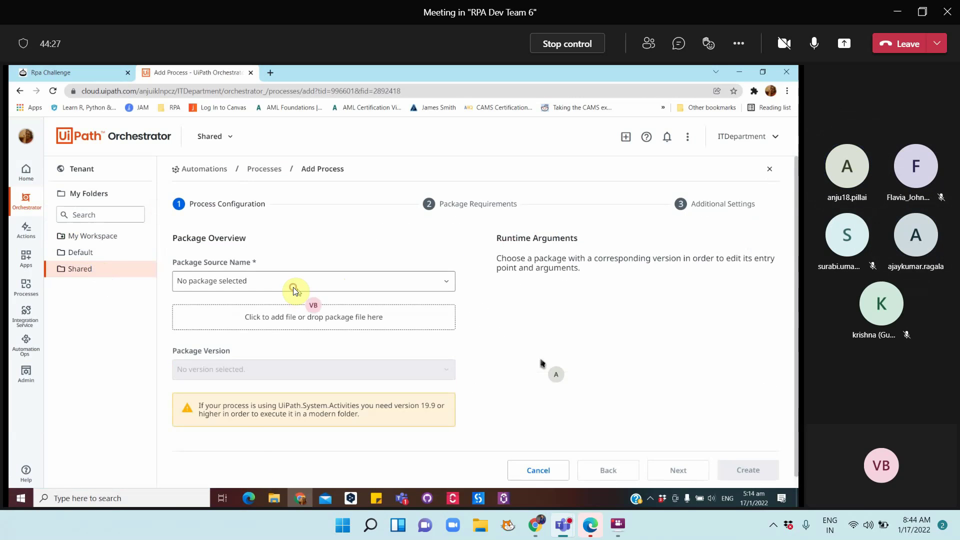
left_click(222, 299)
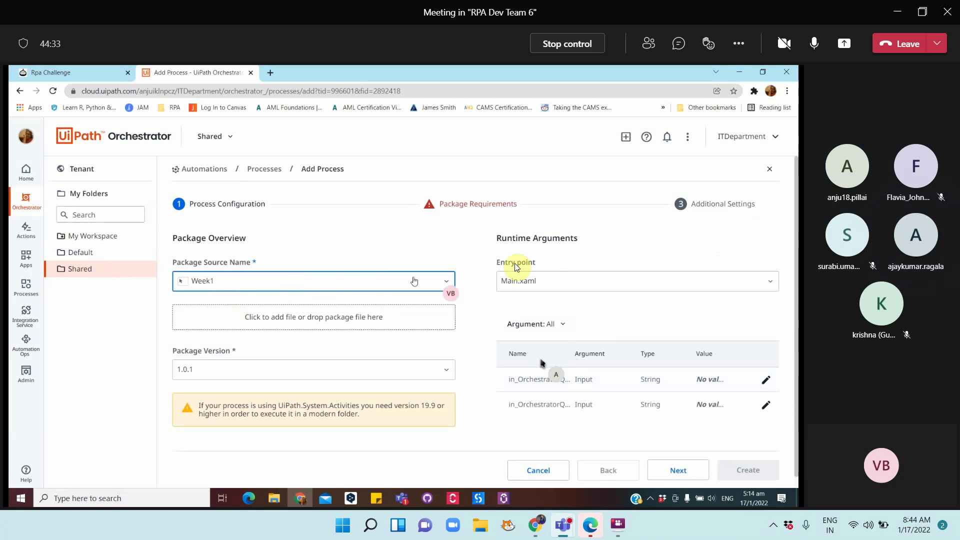
left_click(551, 280)
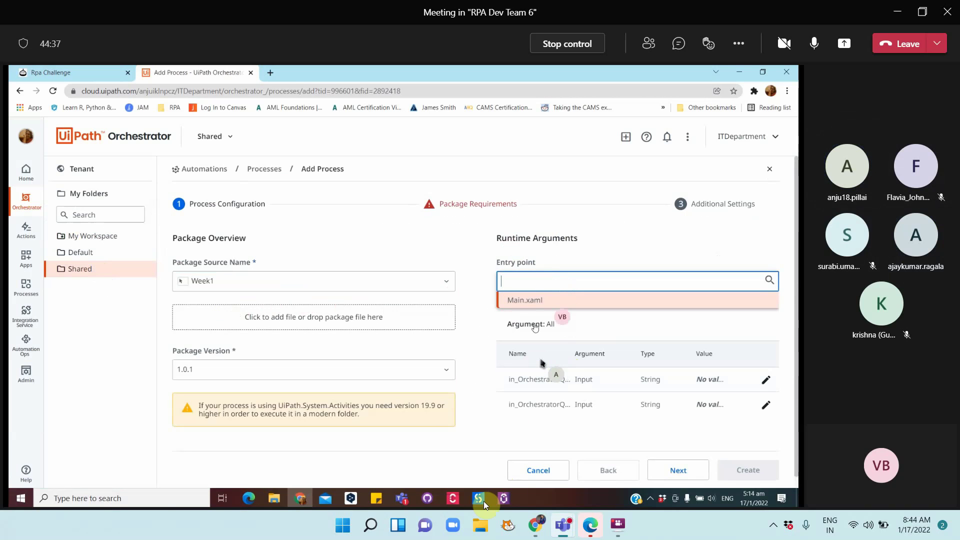
mouse_move(484, 501)
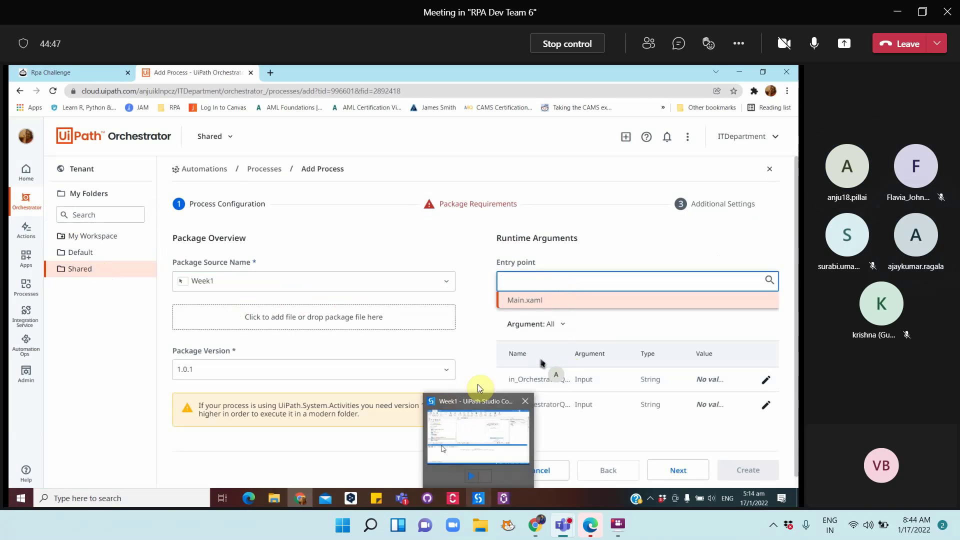
left_click(508, 302)
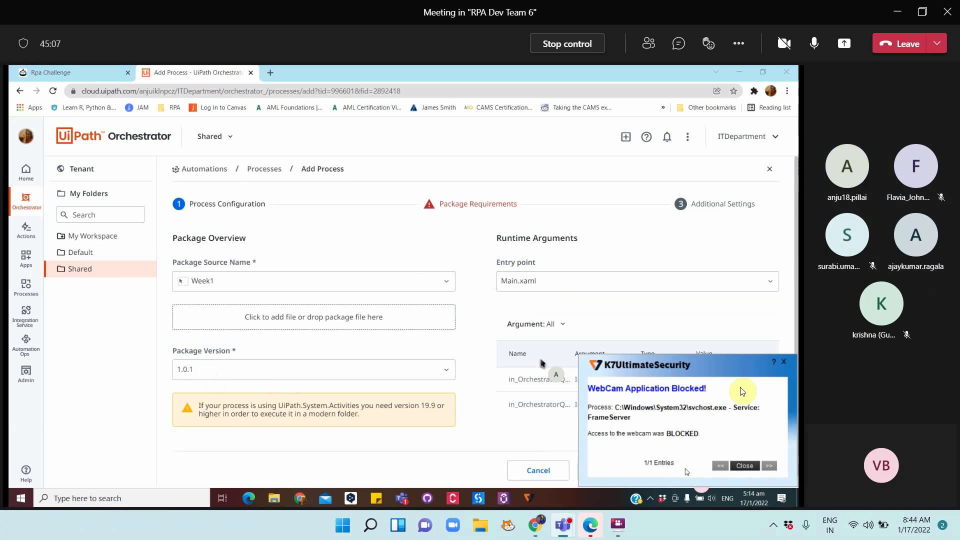
left_click(784, 361)
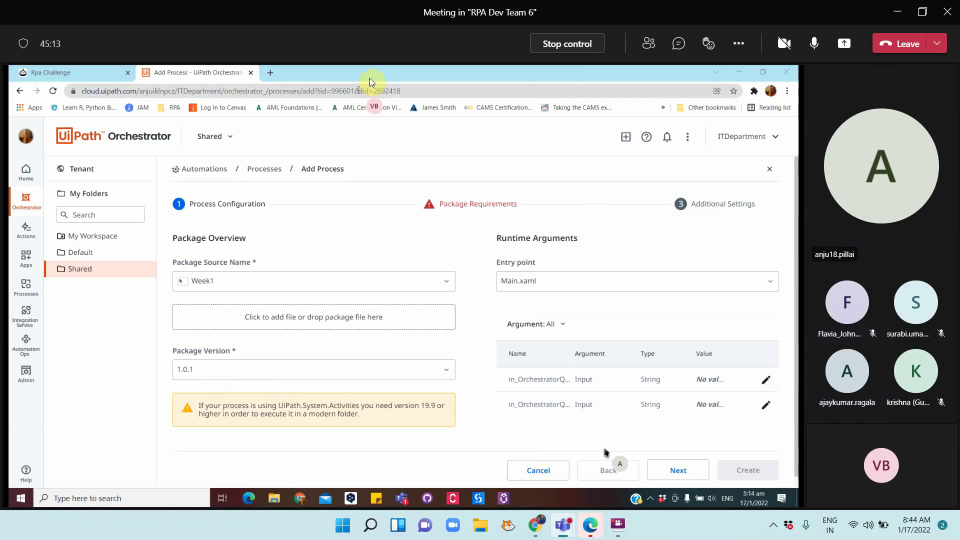
Shrink Chrome over the notes and zoom the page to 90% so the form fits
left_click(762, 72)
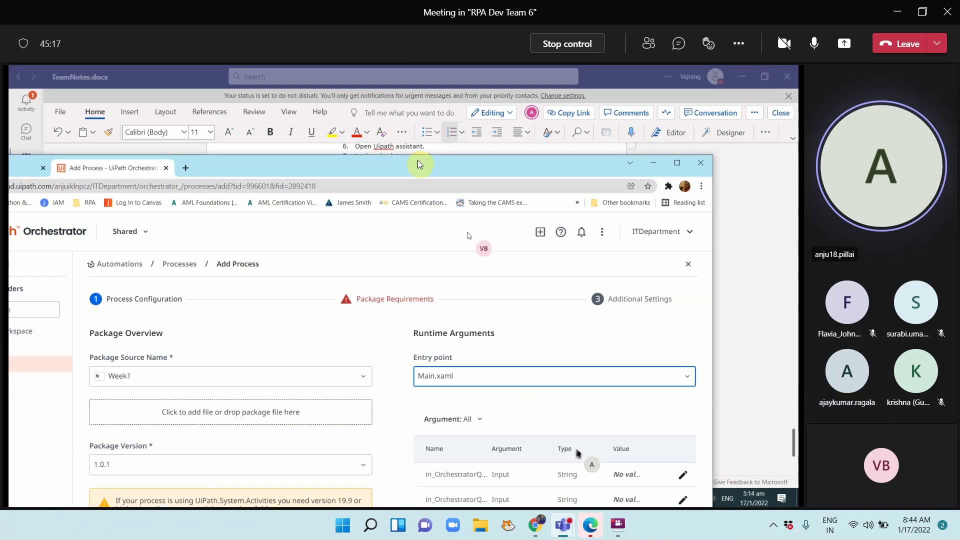
left_click_drag(414, 169, 346, 126)
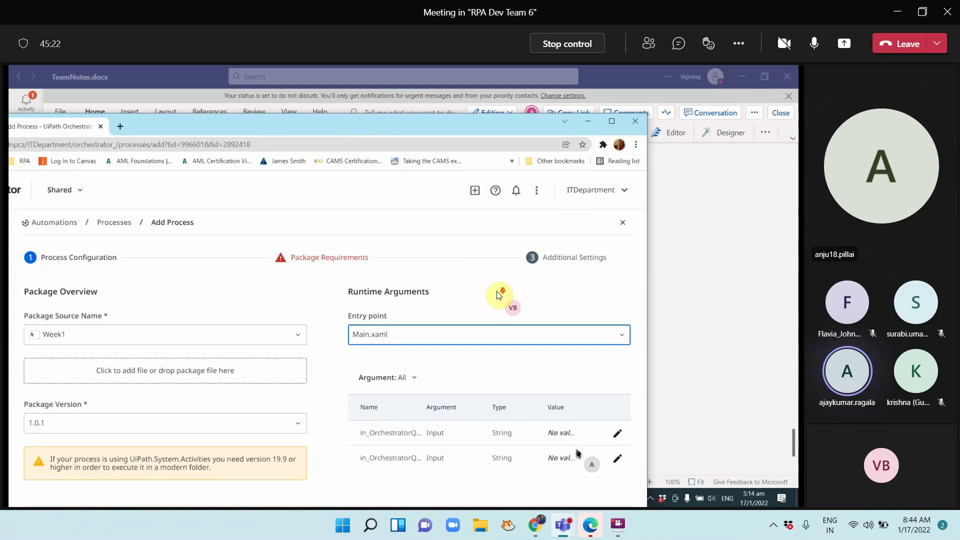
left_click(467, 487)
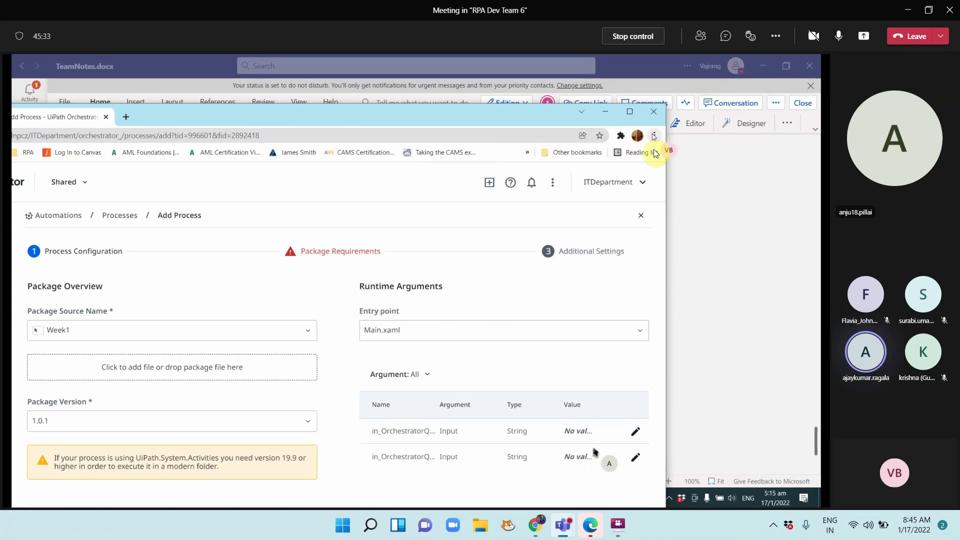
left_click(654, 136)
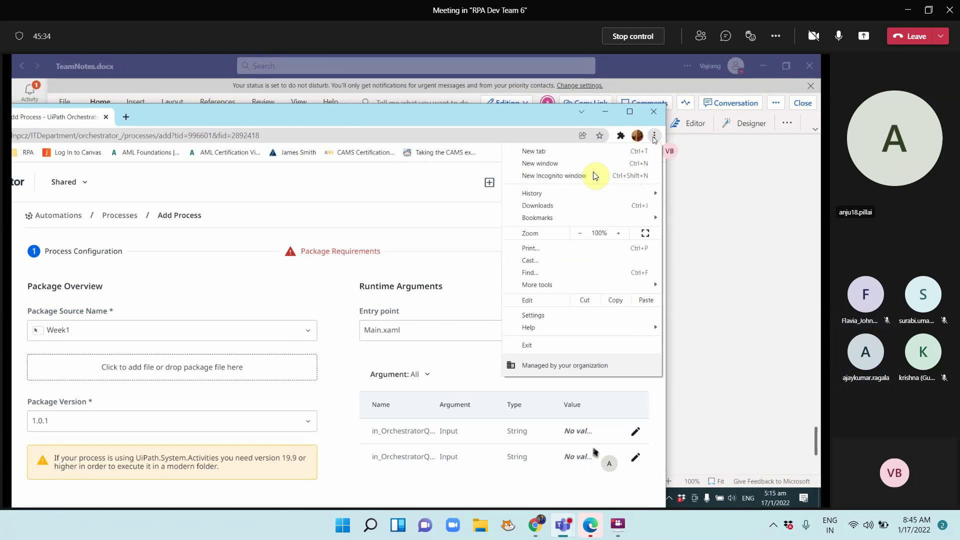
left_click(581, 234)
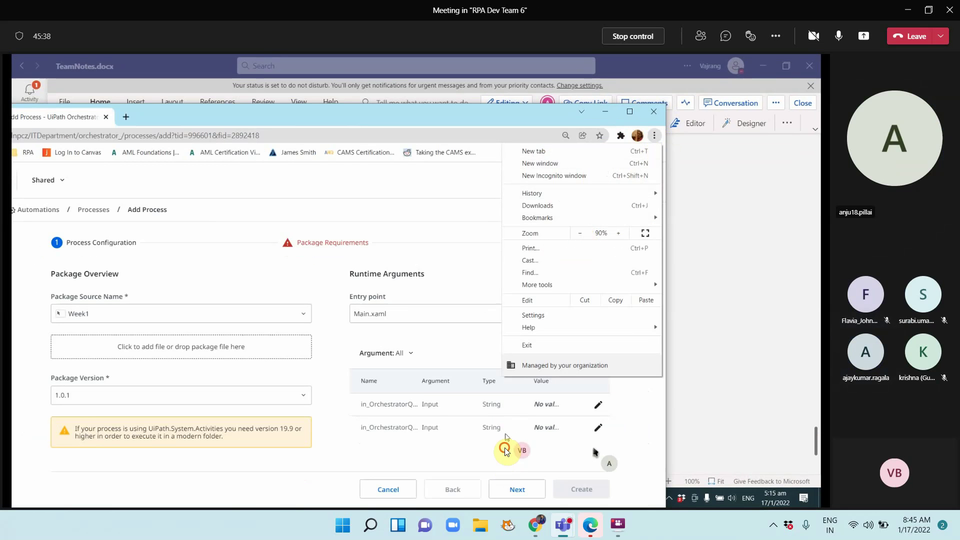
left_click(511, 488)
Proceed through the form and create the process with display name 'rpa challenge'
left_click(511, 488)
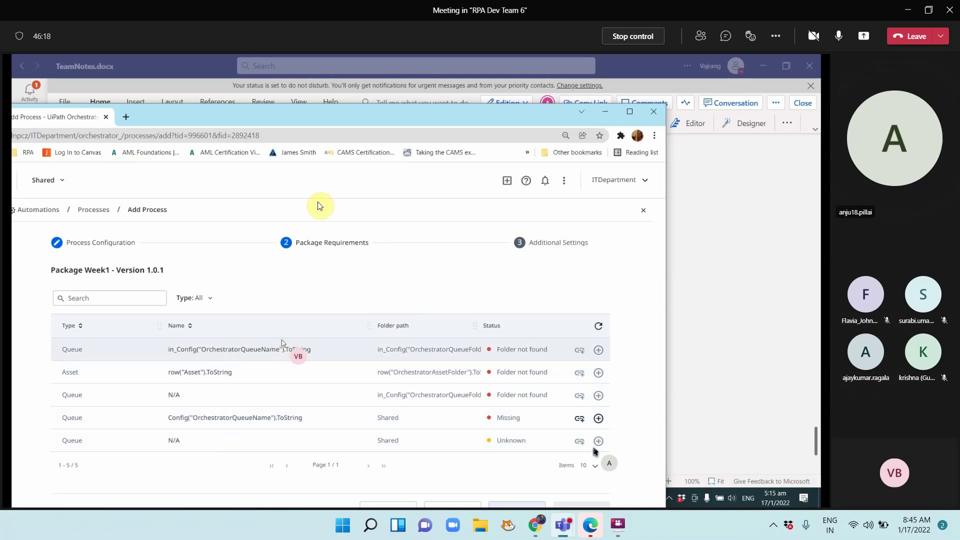
left_click_drag(326, 117, 328, 104)
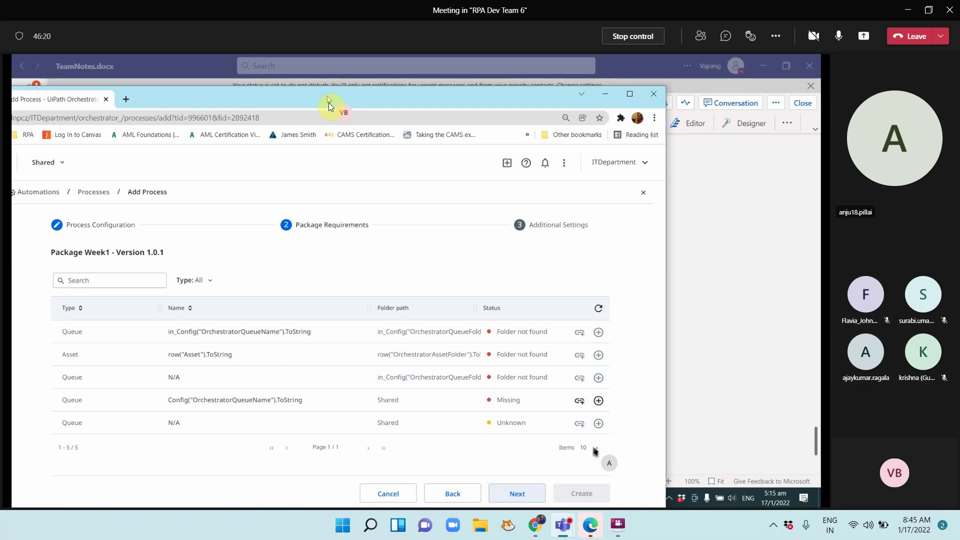
left_click(517, 498)
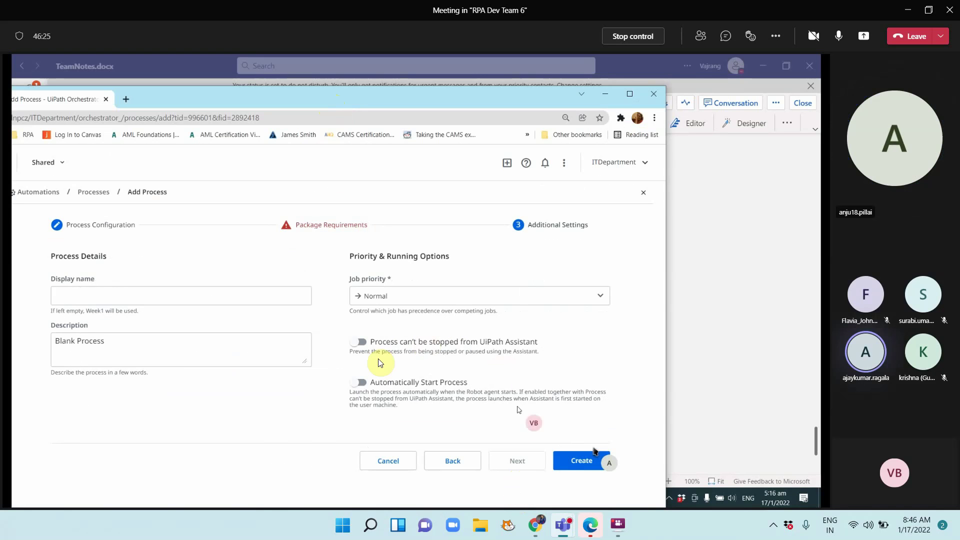
left_click(253, 303)
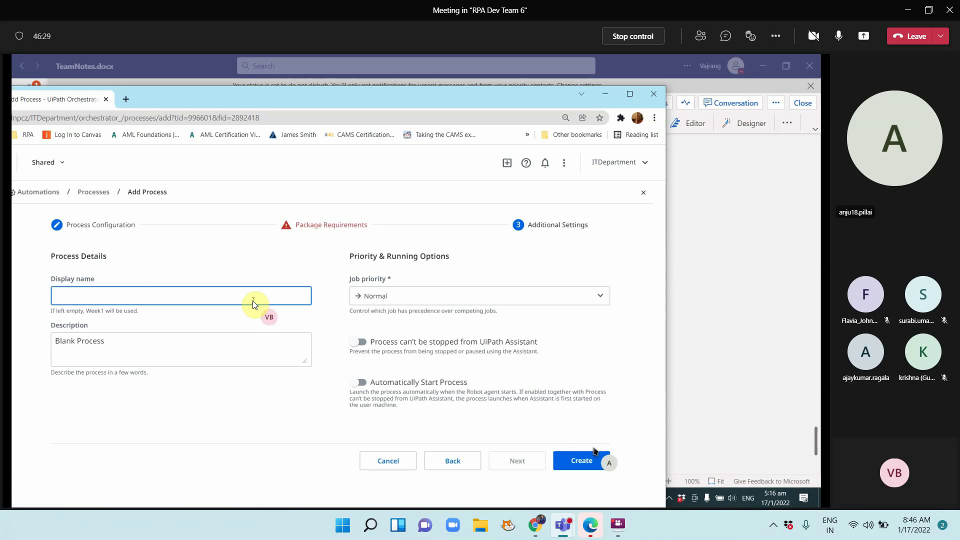
type("rpa c")
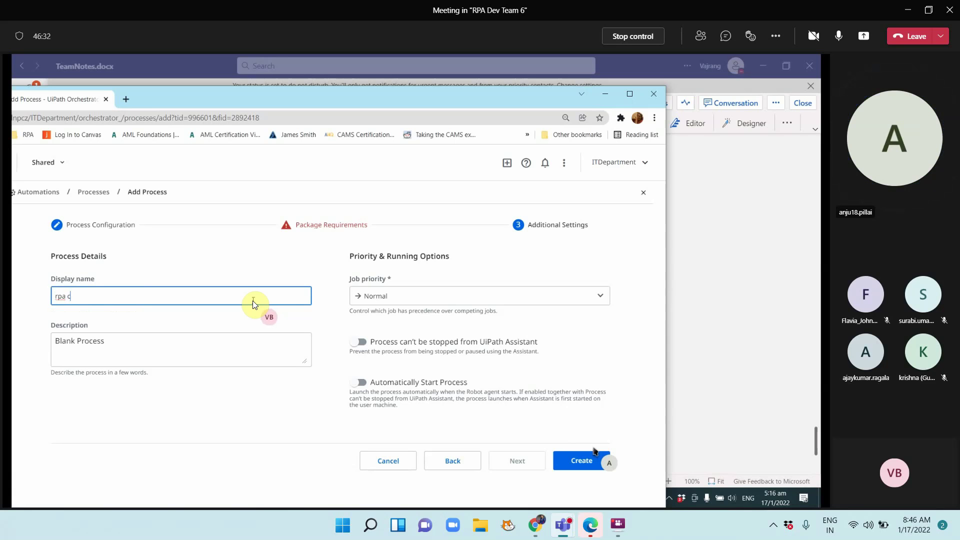
type("hallenge")
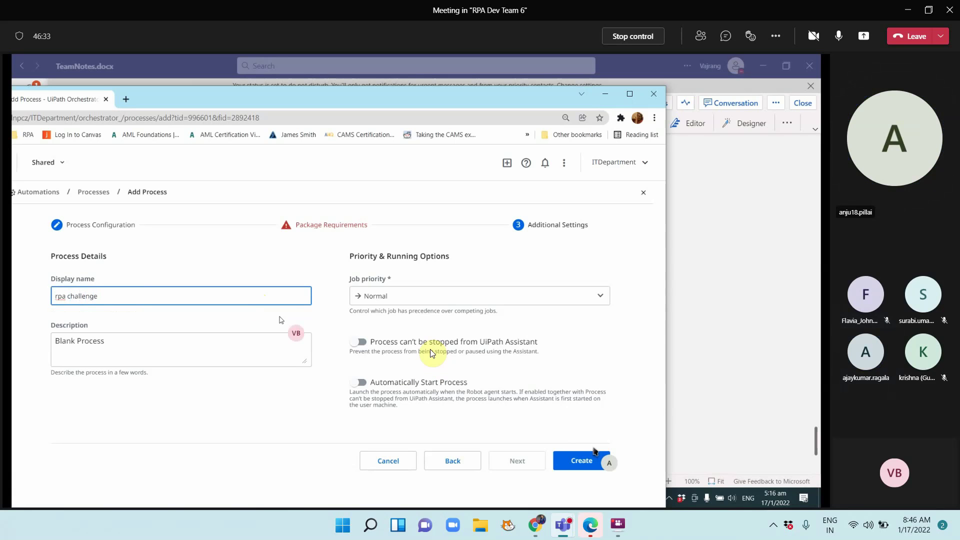
left_click(567, 460)
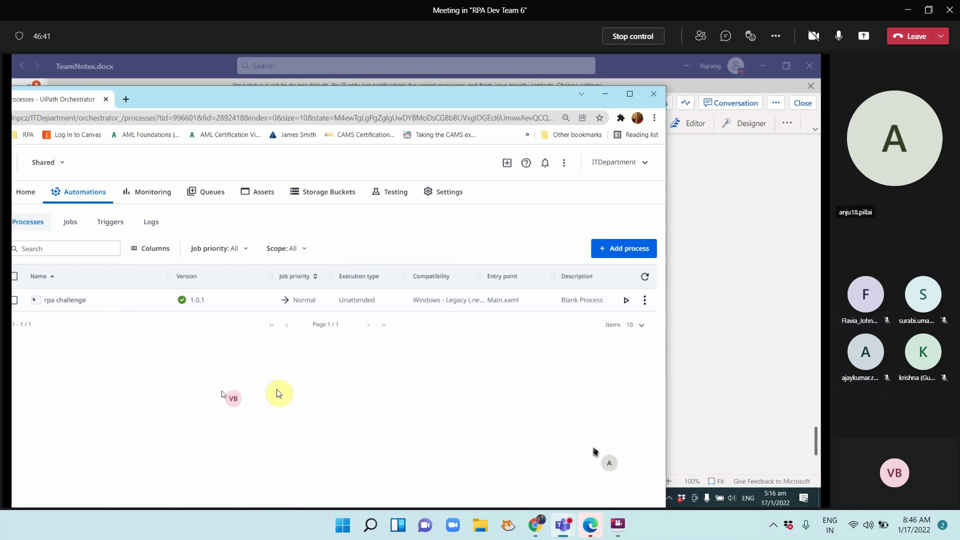
Maximize Chrome and switch back to TeamNotes.docx in Teams
left_click(631, 95)
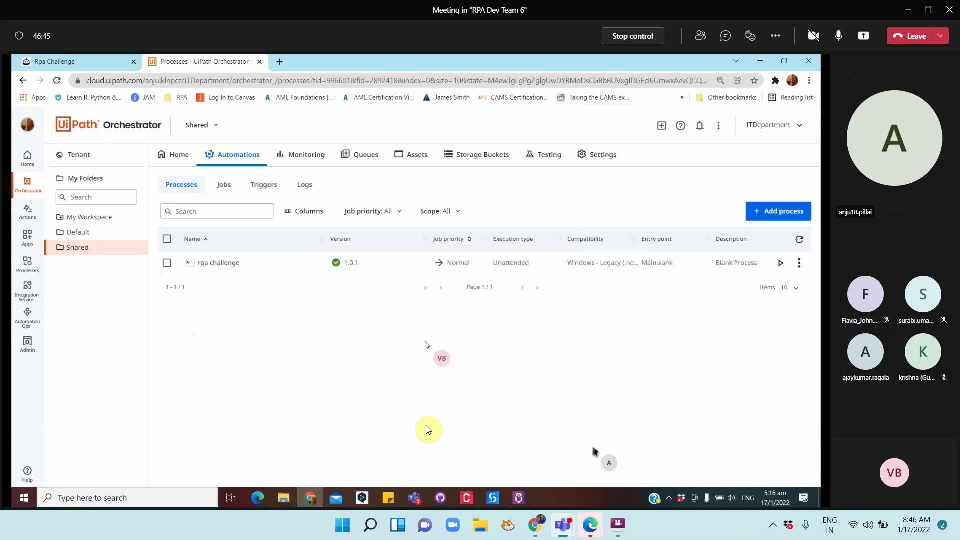
mouse_move(416, 498)
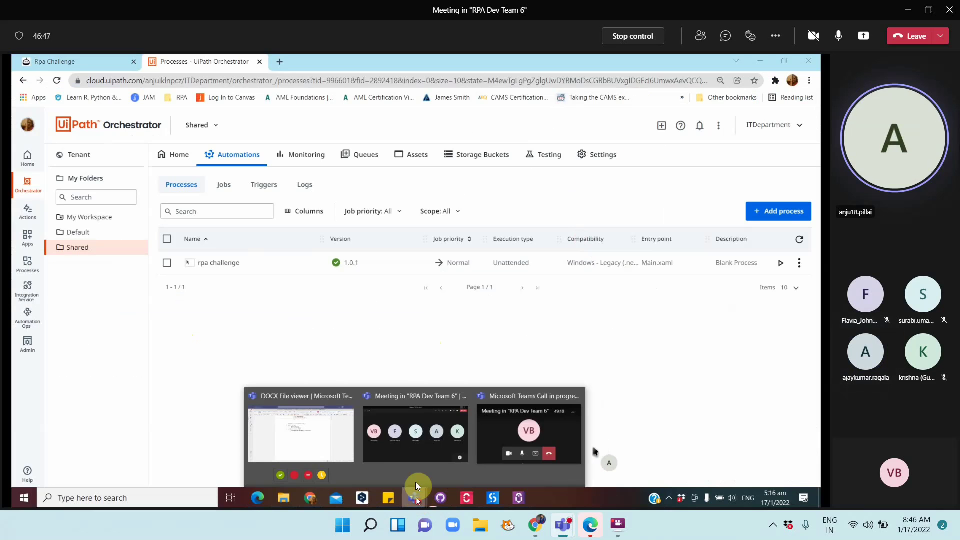
left_click(311, 442)
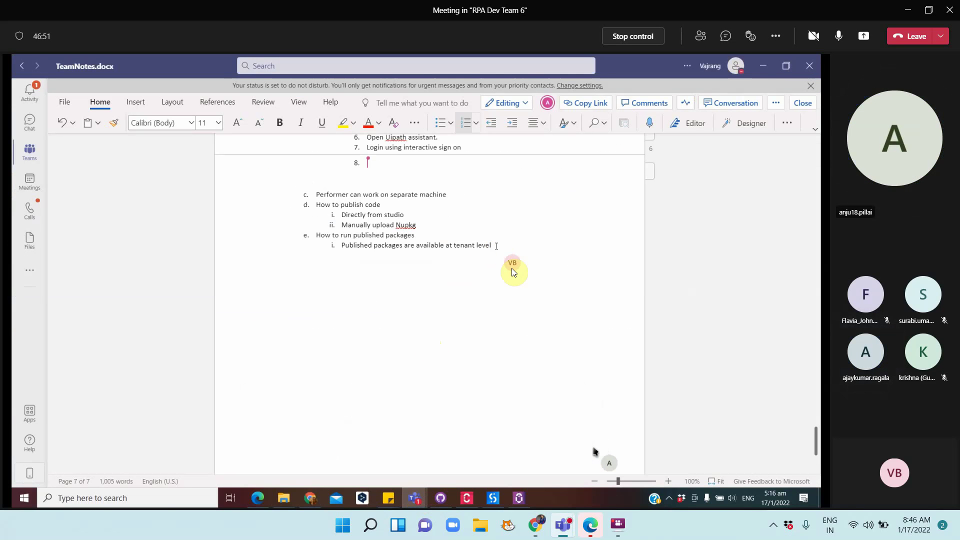
Add the steps 'Go to published folder' and 'Click add process' under the note
key("Return")
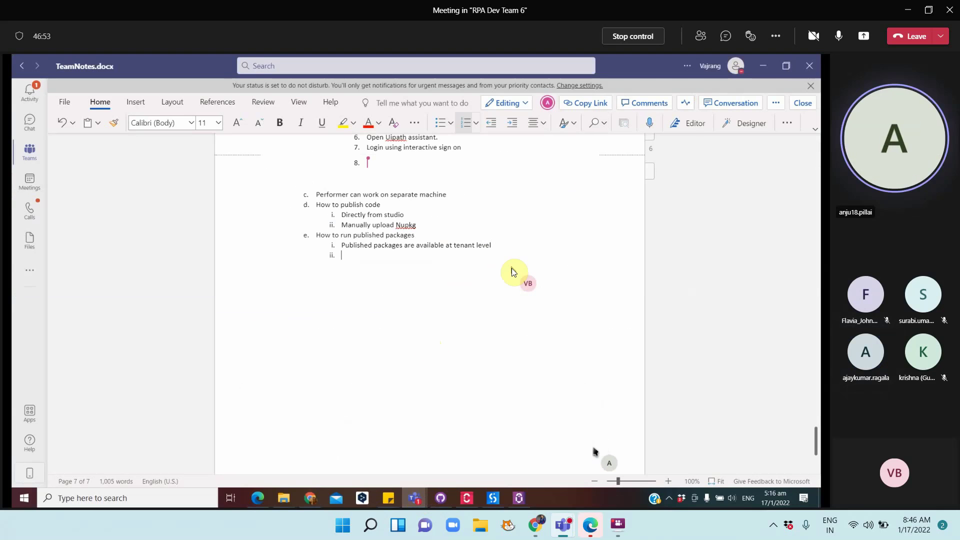
type("Go to")
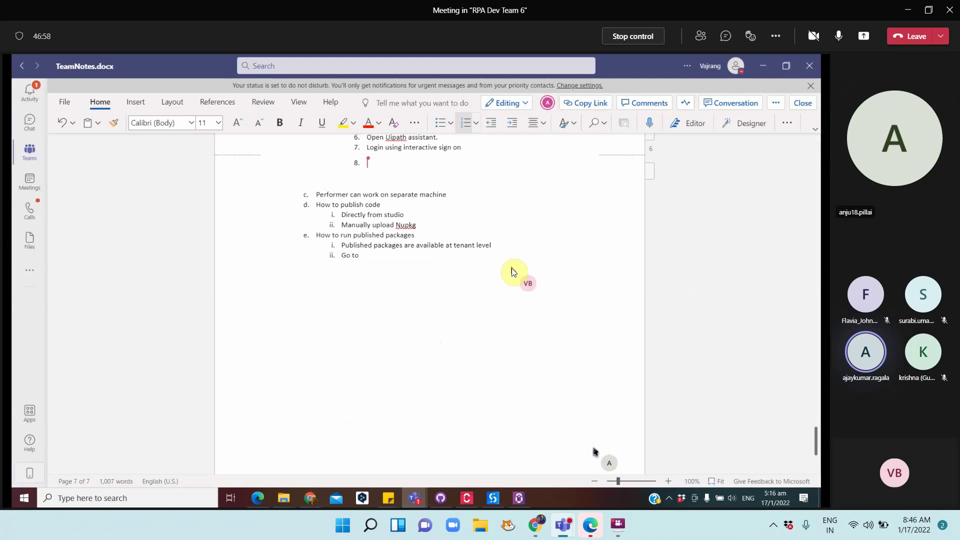
type(" published fo")
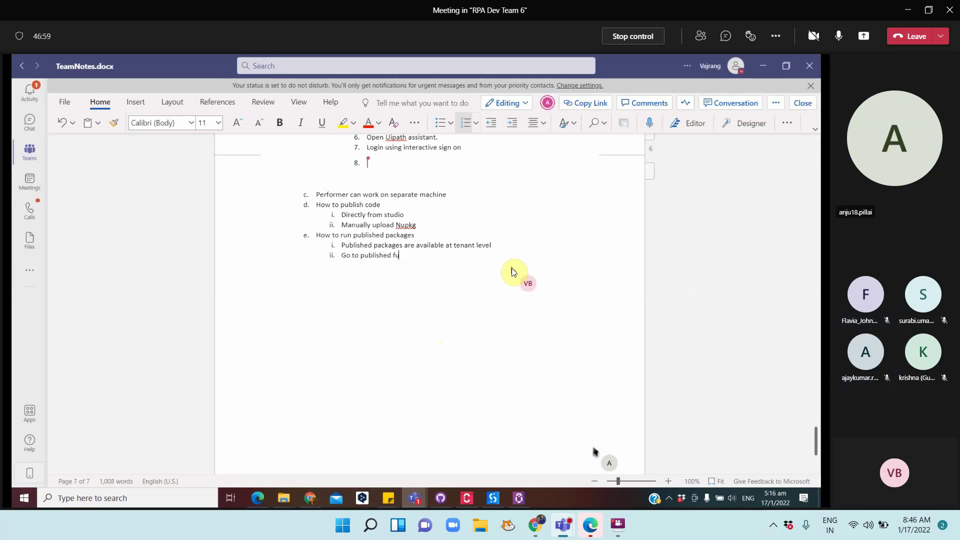
key("BackSpace")
type("older")
key("Return")
type("Click add process")
key("Return")
Add 'Select package name', 'Select entry point', 'Click next' and 'Process will be available for execution', fixing typos
type("Select")
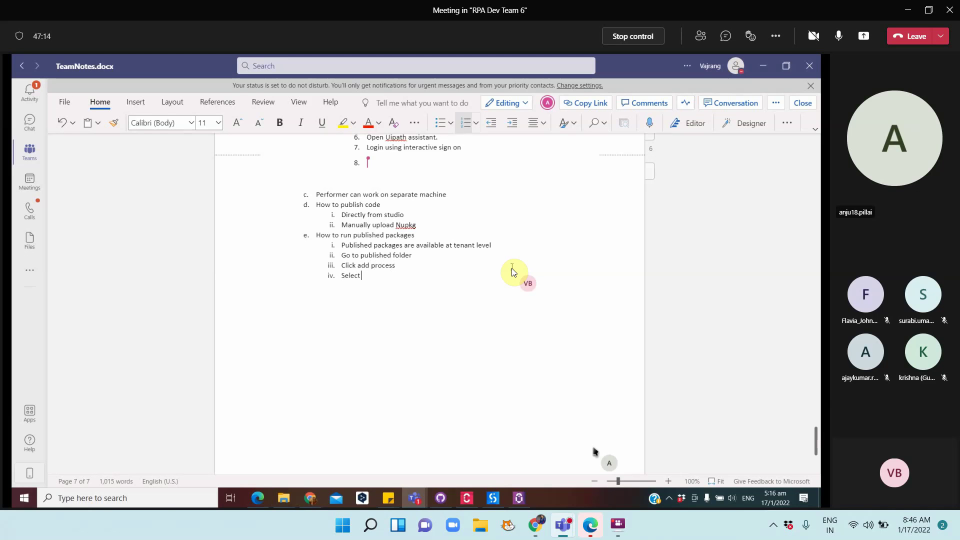
type(" package name ")
type("Selecct entry")
type(" point ")
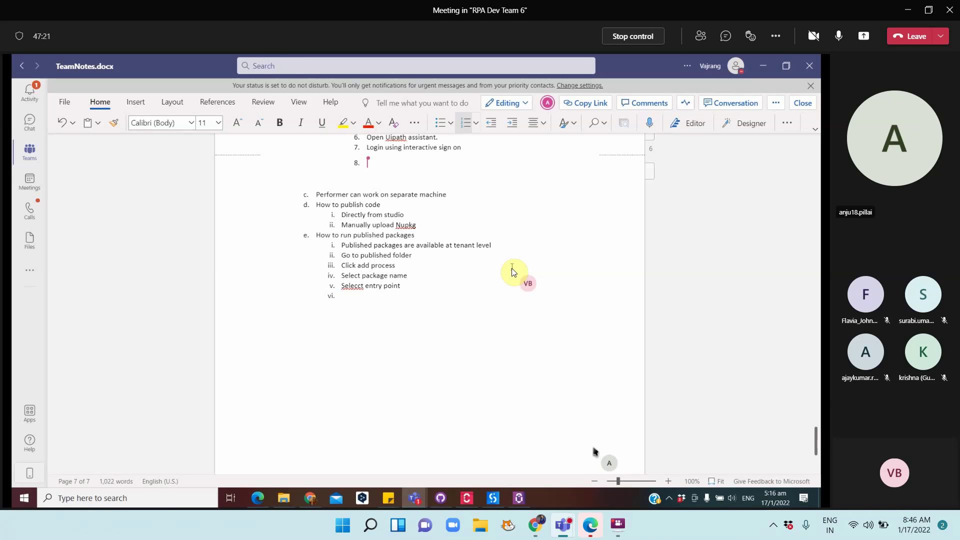
type("Click next")
left_click(356, 285)
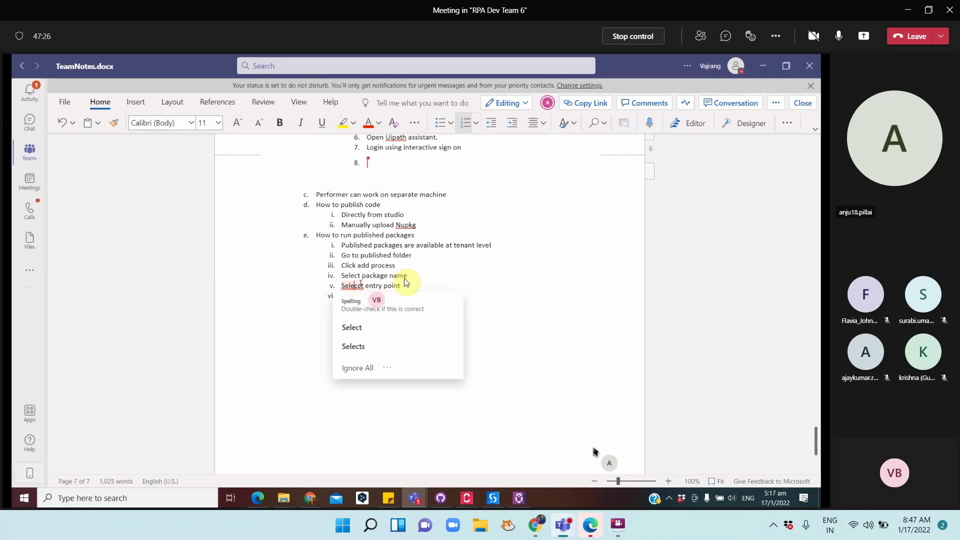
key("BackSpace")
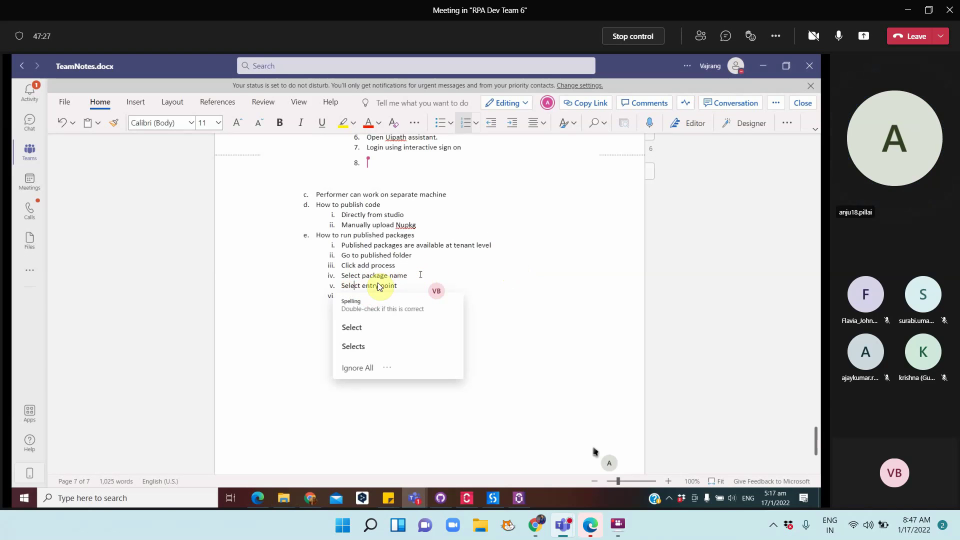
left_click(472, 293)
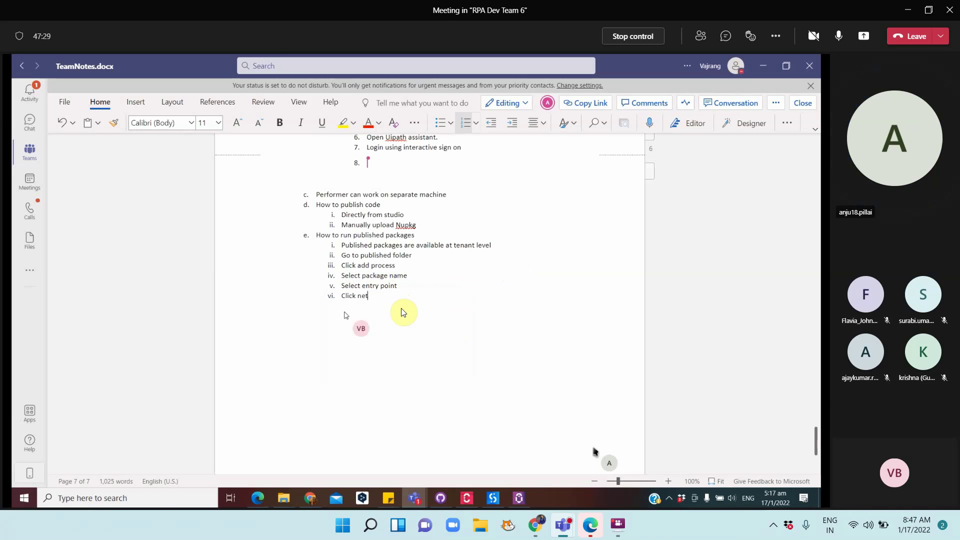
key("BackSpace")
type("xt")
key("Return")
type("Process")
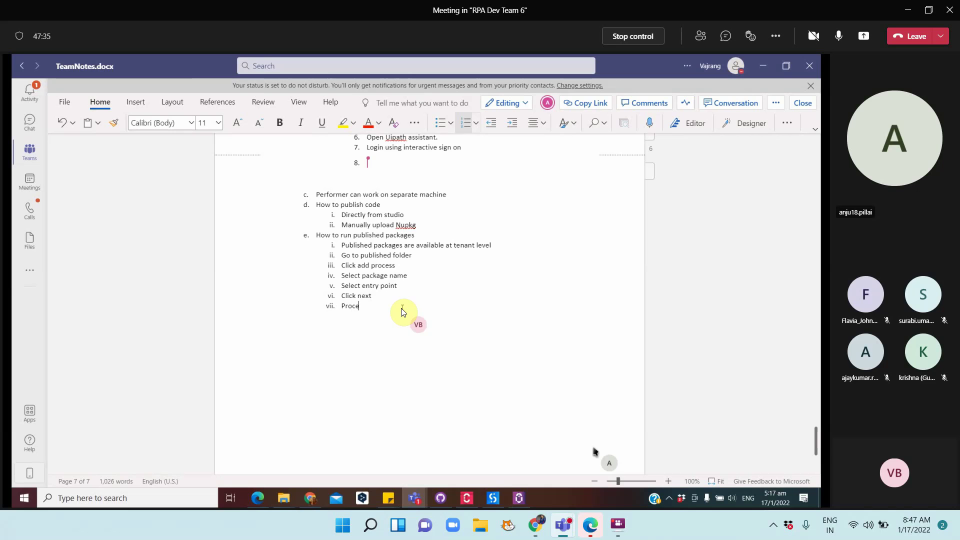
type(" will eb")
key("BackSpace")
key("BackSpace")
type("be av")
type("r execution")
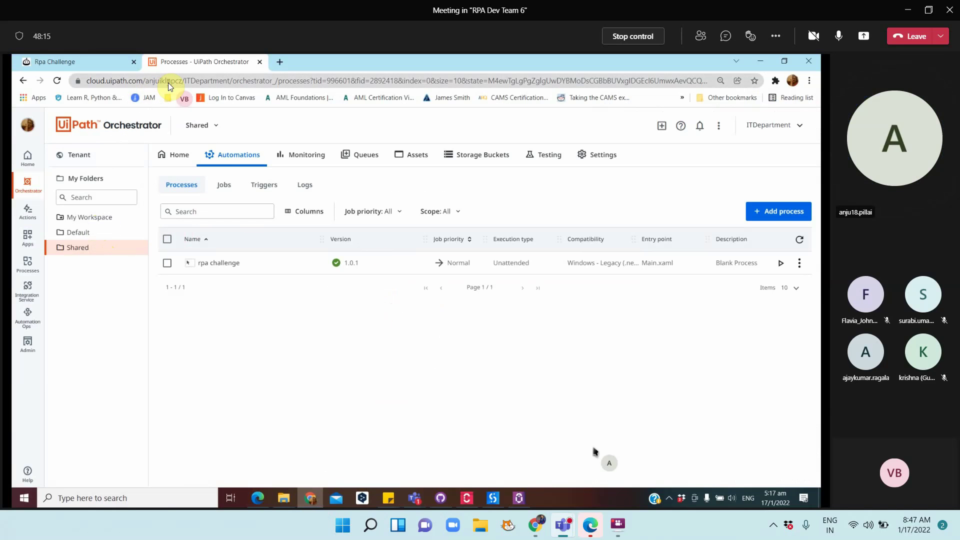
Open UiPath Assistant from the taskbar to see 'rpa challenge' awaiting install
left_click(518, 496)
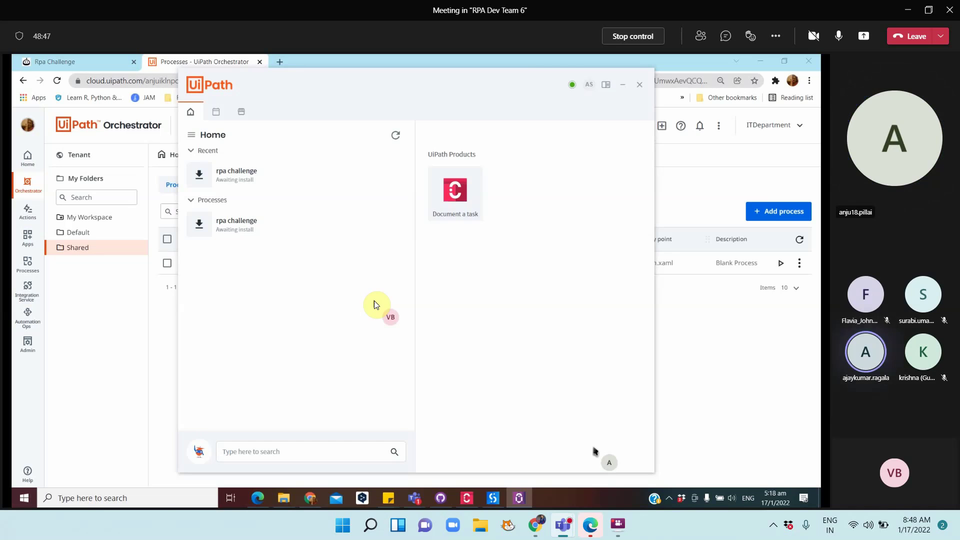
key("alt+Tab")
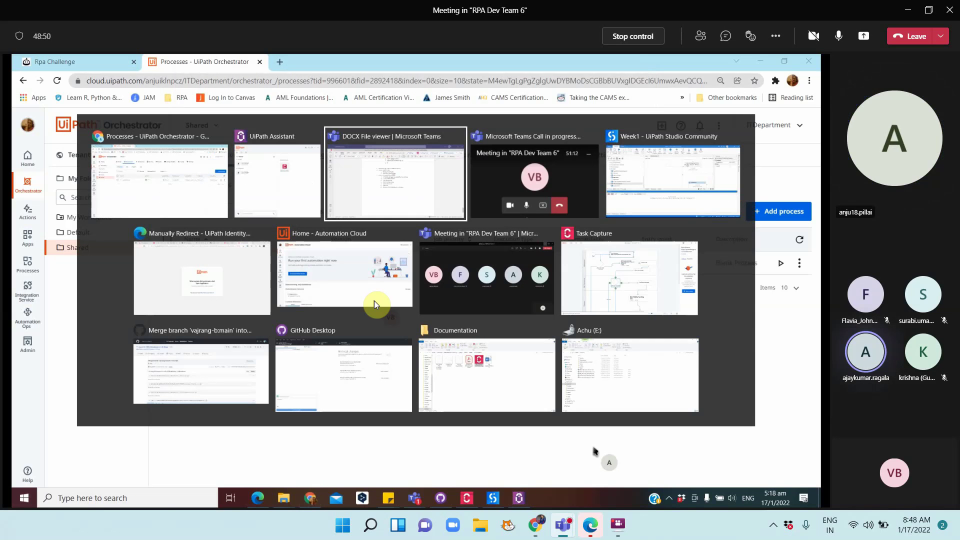
key("Escape")
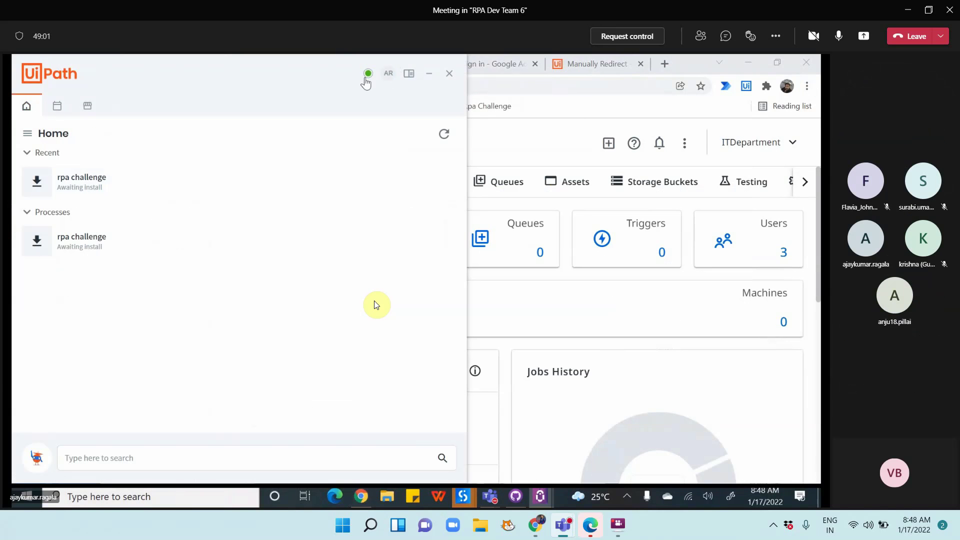
Check the robot connection and install 'rpa challenge' so it shows as 'Never ran'
mouse_move(367, 81)
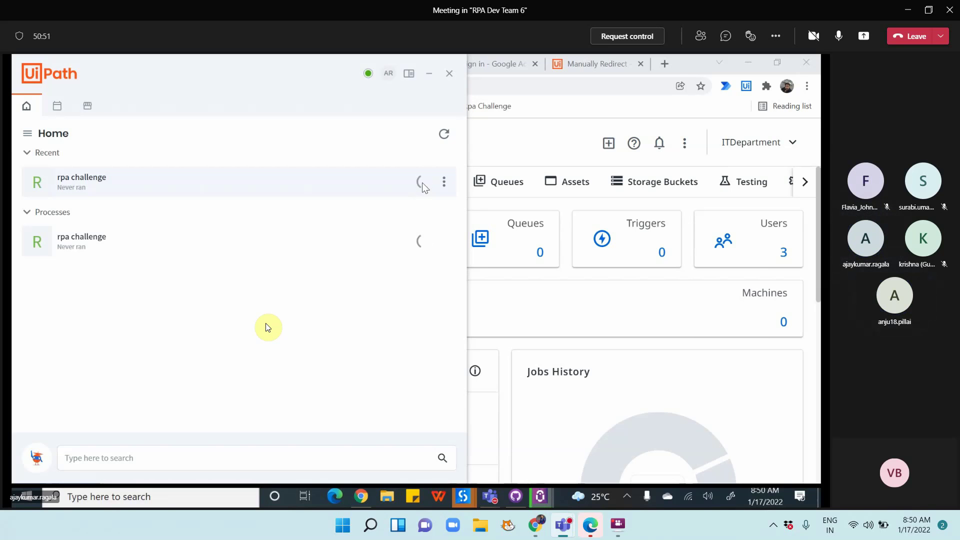
Run 'rpa challenge' from the Assistant Home list and let it finish
left_click(424, 185)
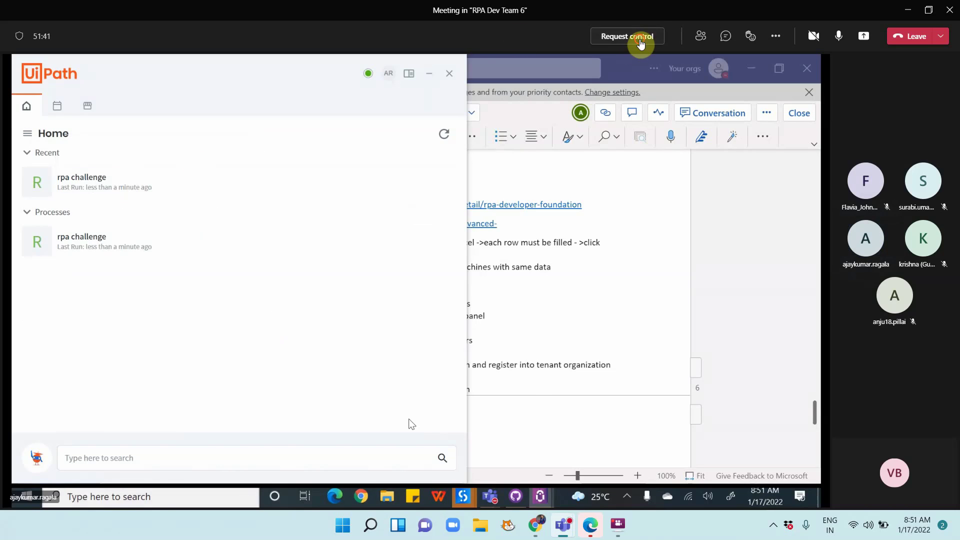
Take remote control and start 'rpa challenge' again with 'Run in your session' from its ⋮ menu
left_click(635, 36)
left_click(543, 273)
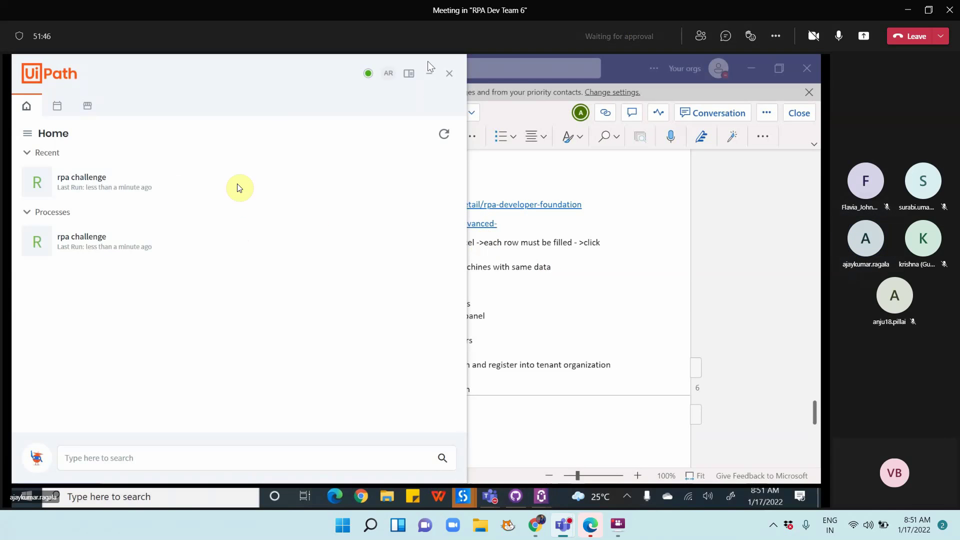
left_click(134, 188)
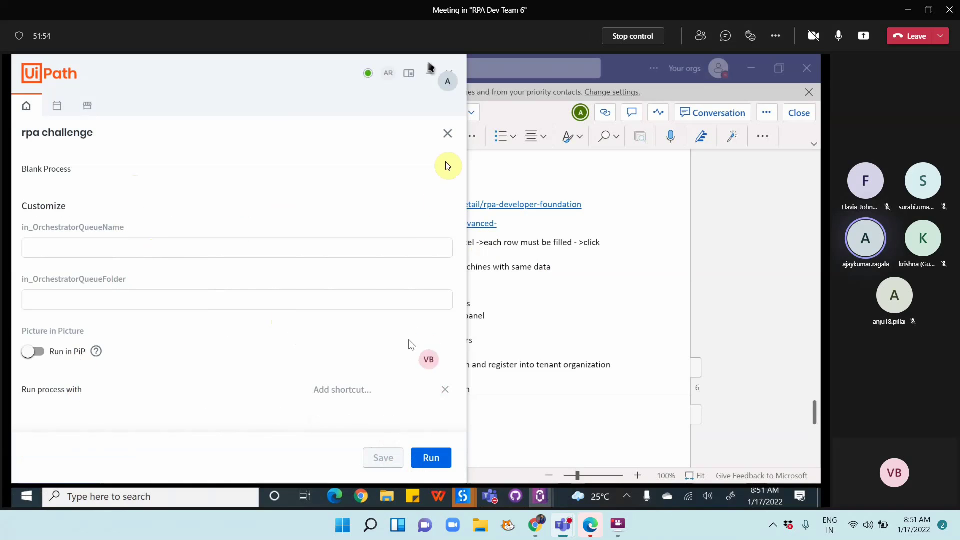
left_click(446, 139)
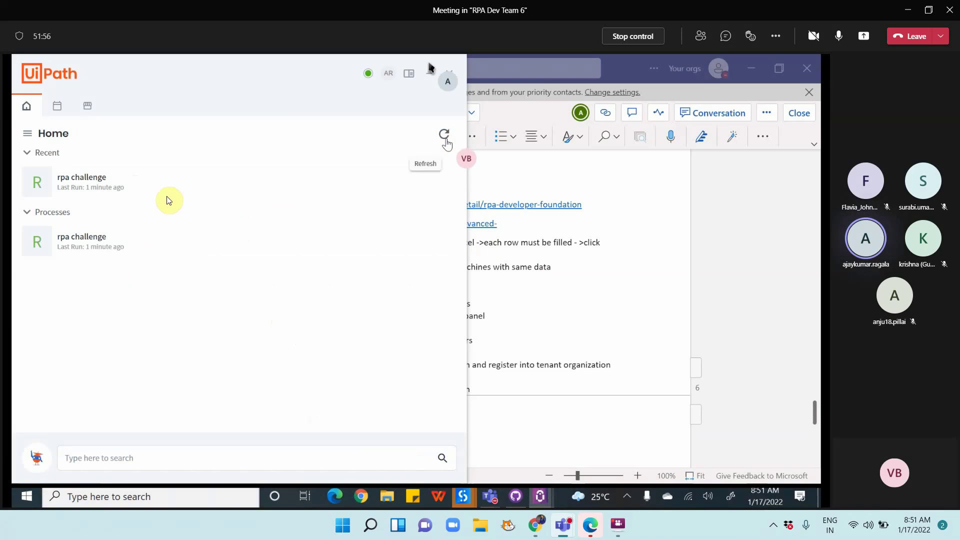
mouse_move(410, 178)
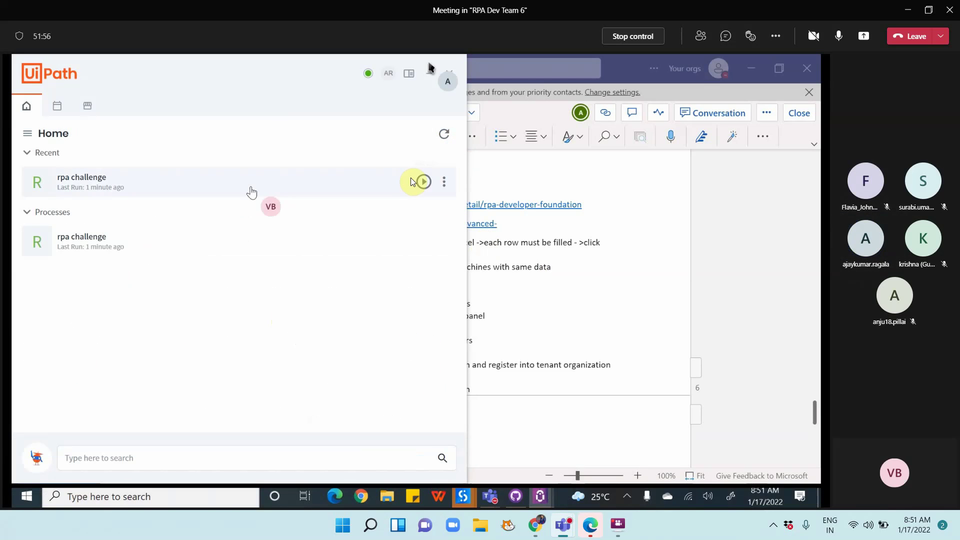
left_click(444, 183)
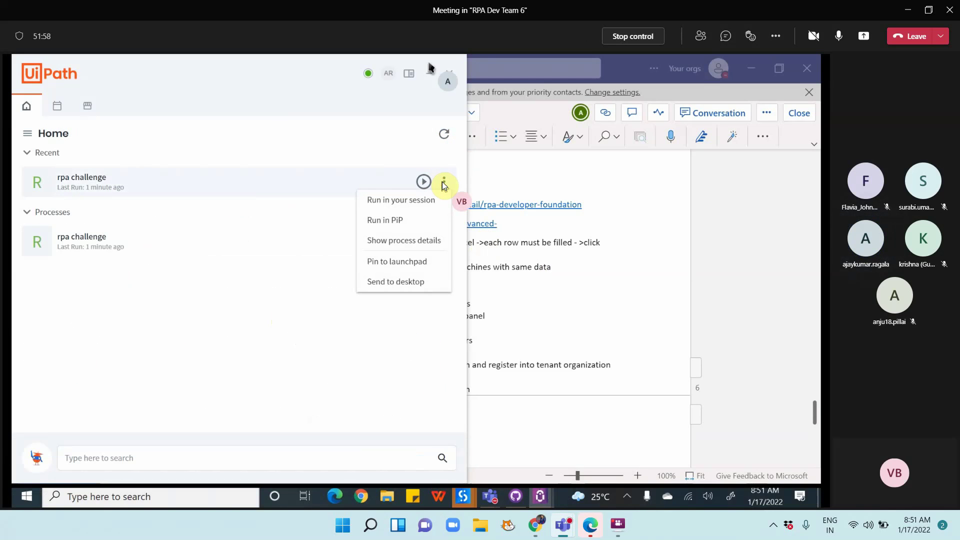
left_click(407, 202)
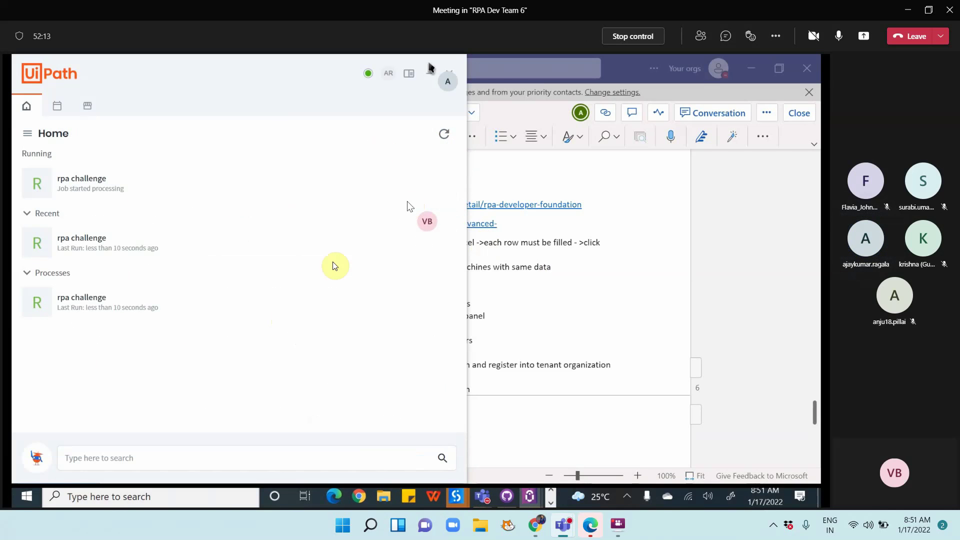
Bring back Orchestrator's Shared folder process list with the rpa challenge process
mouse_move(288, 185)
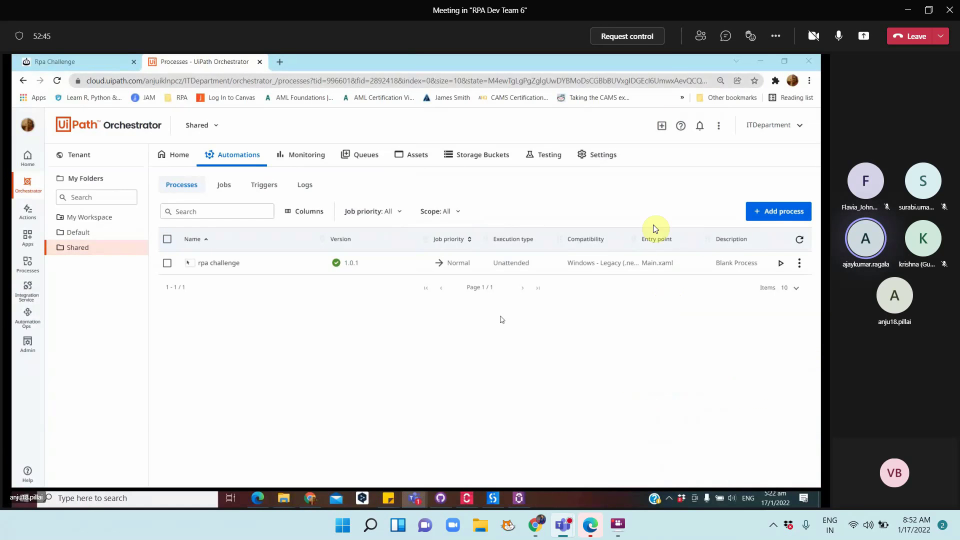
Take control of the shared screen and list the Shared folder's jobs, showing two successful rpa challenge runs
left_click(634, 43)
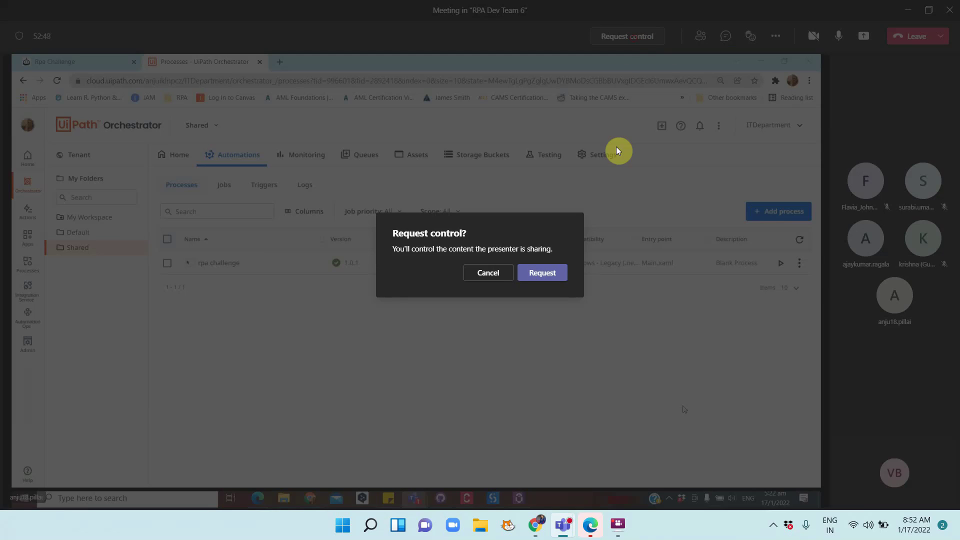
left_click(547, 273)
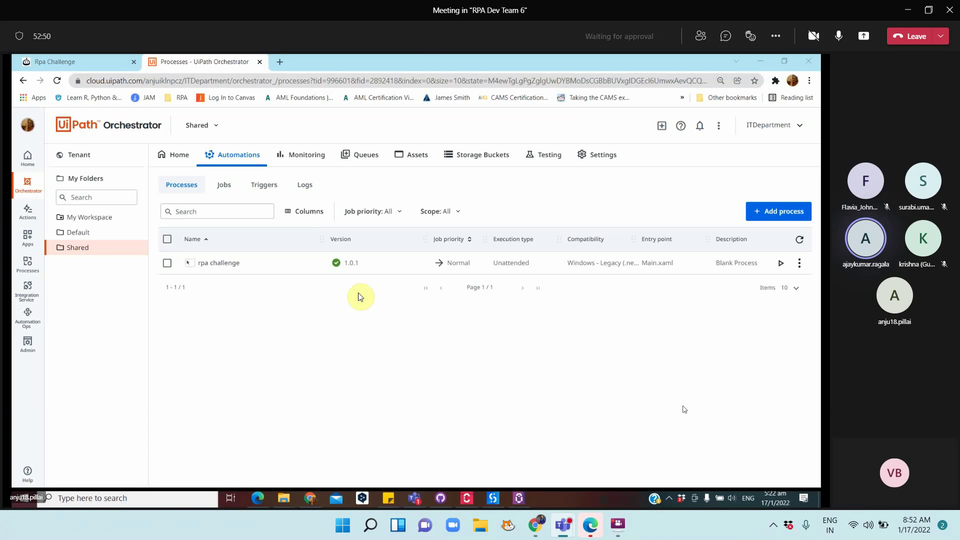
left_click(224, 186)
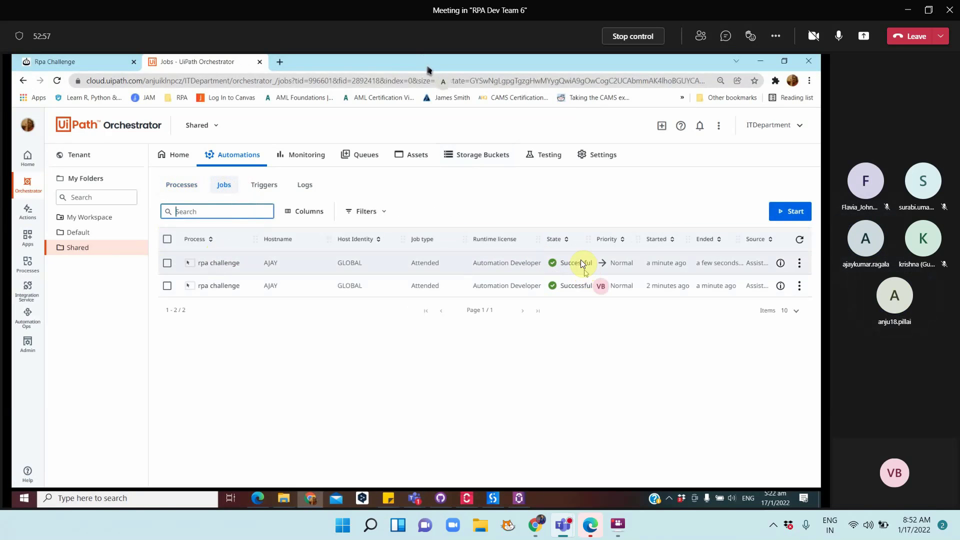
left_click(265, 263)
double_click(276, 262)
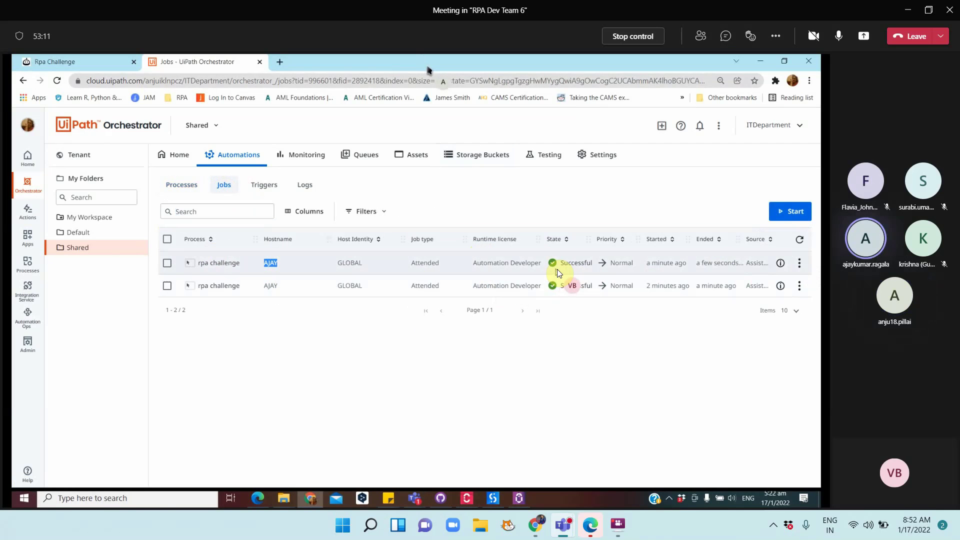
Open the latest rpa challenge job's logs and inspect the System exception error details
left_click(802, 263)
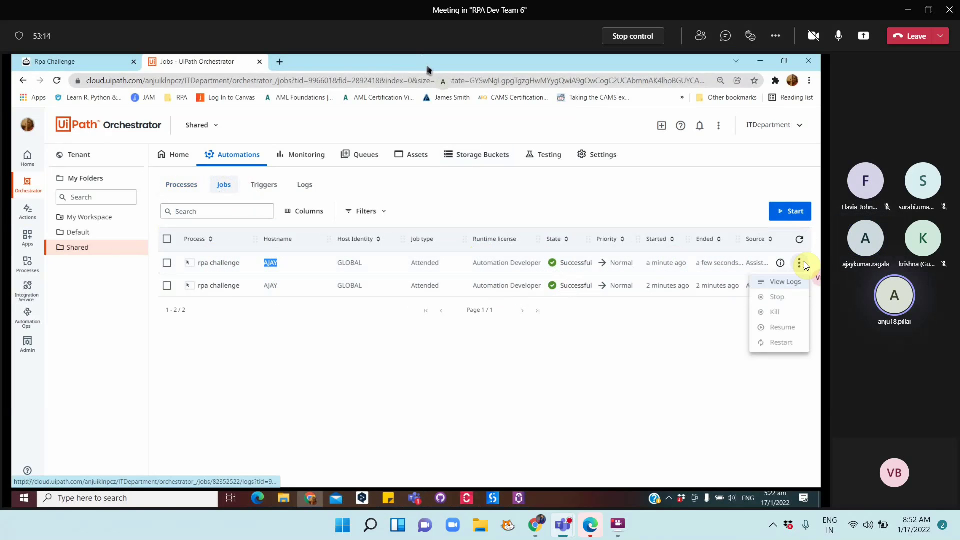
left_click(767, 285)
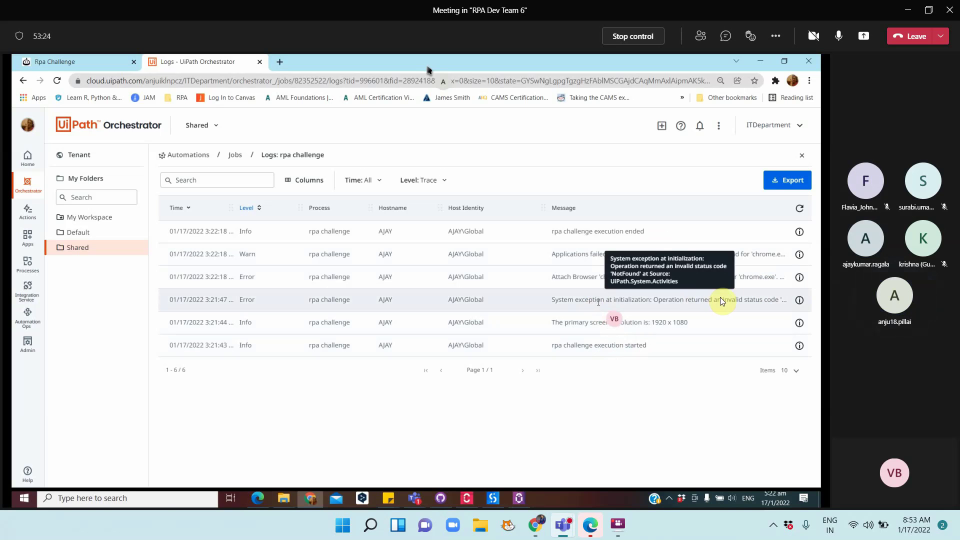
left_click(799, 300)
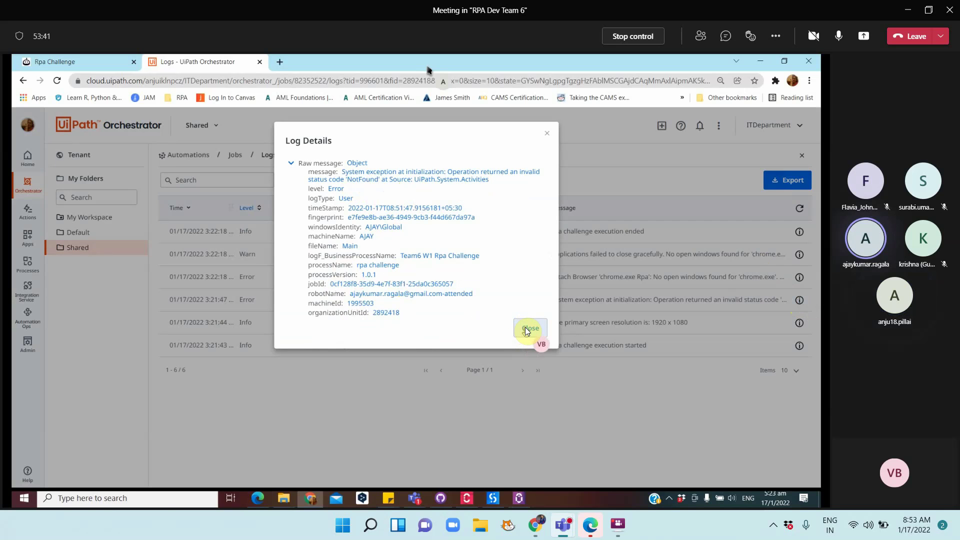
left_click(526, 328)
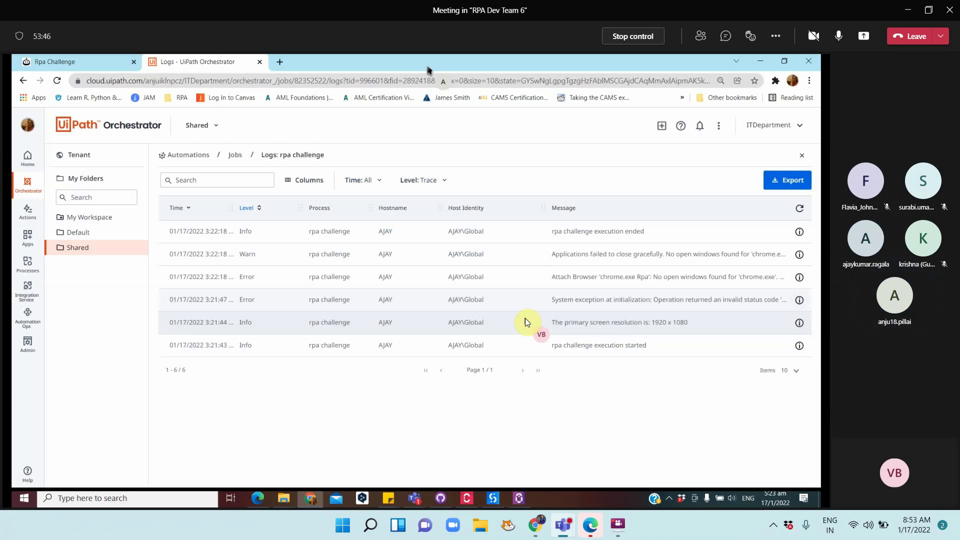
left_click(427, 181)
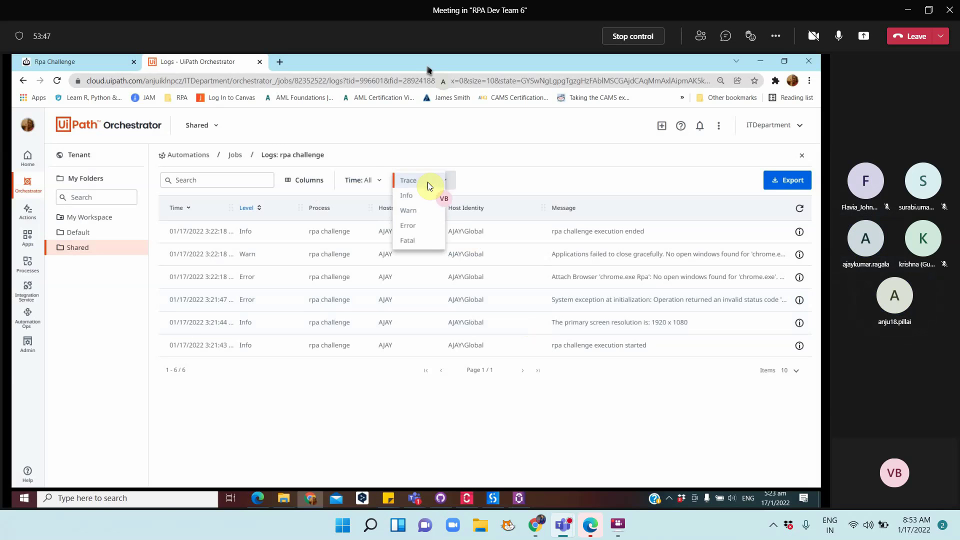
left_click(500, 173)
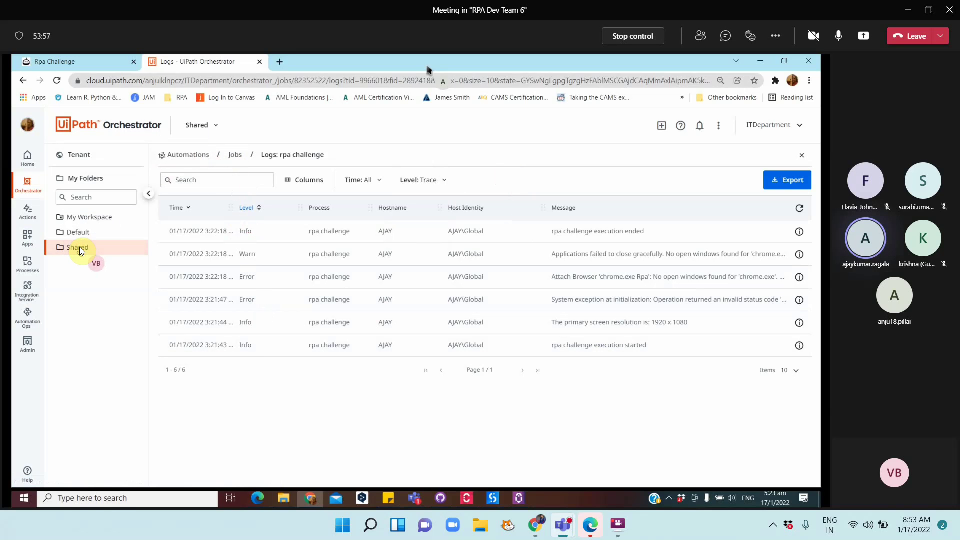
Check the Shared folder's Machines settings, leaving machine assignment unchanged
left_click(191, 158)
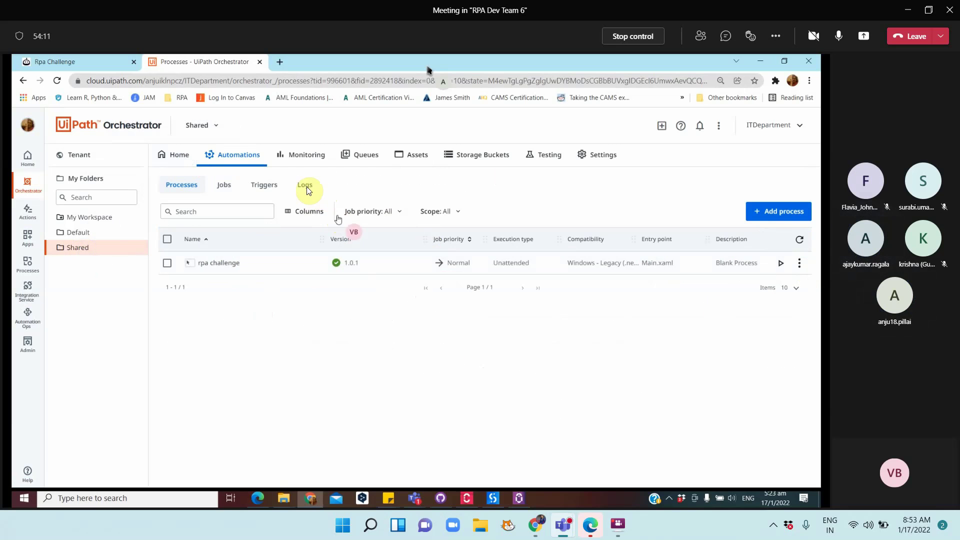
left_click(595, 156)
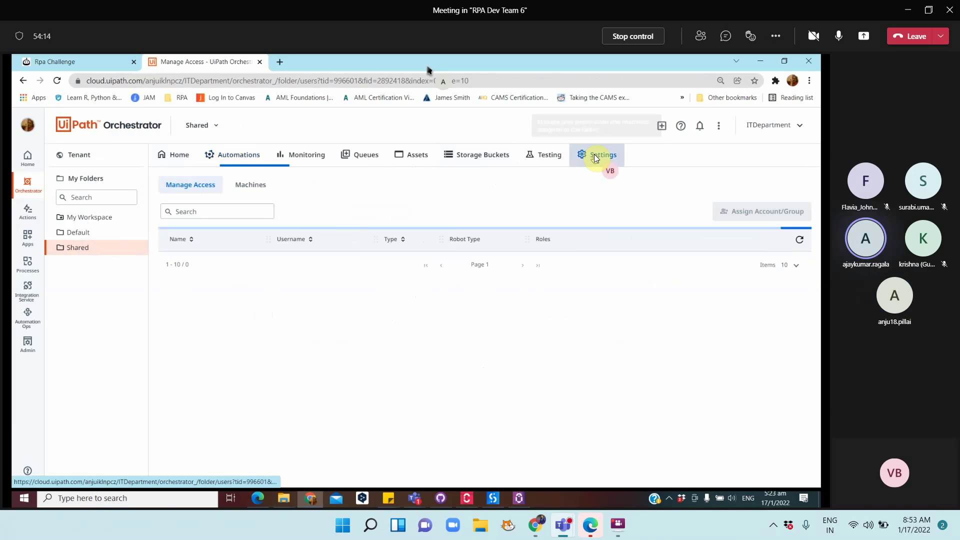
left_click(247, 192)
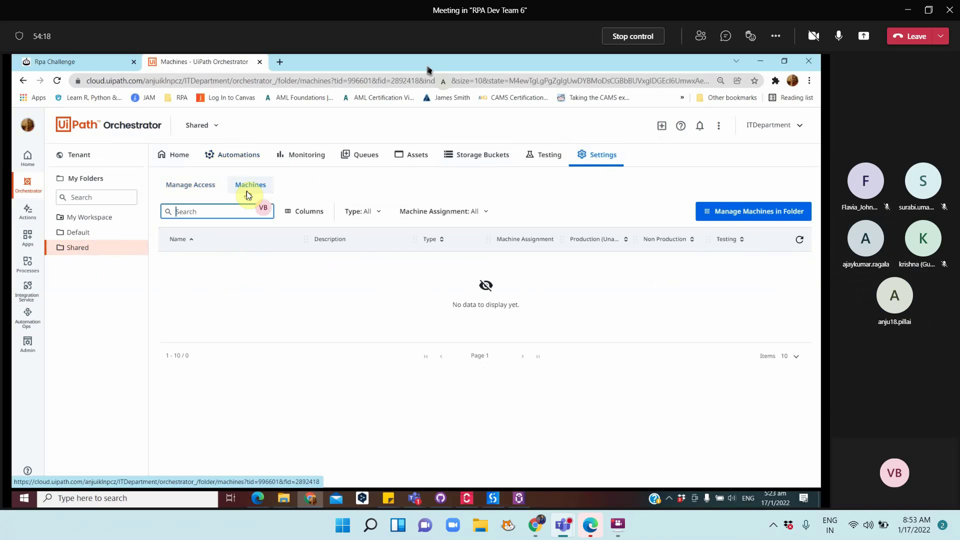
left_click(802, 241)
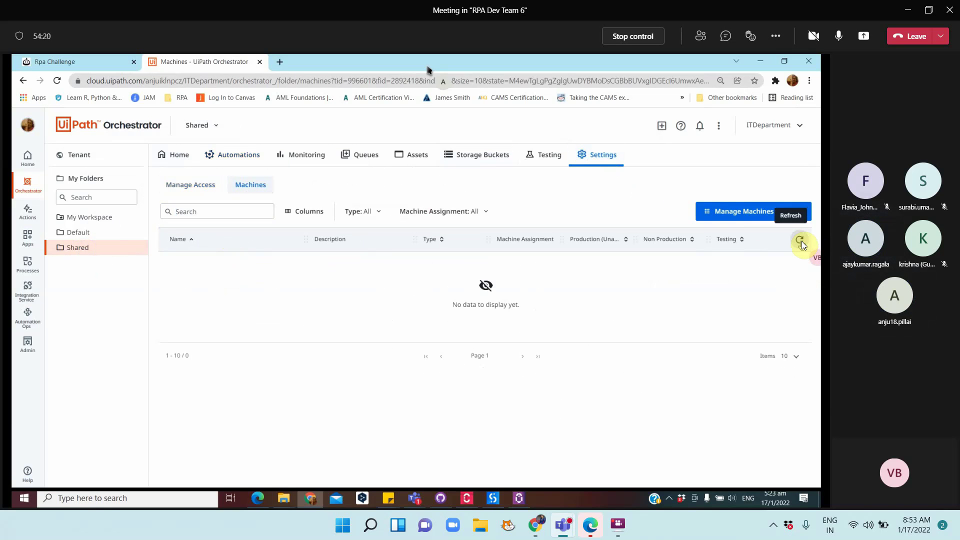
left_click(709, 211)
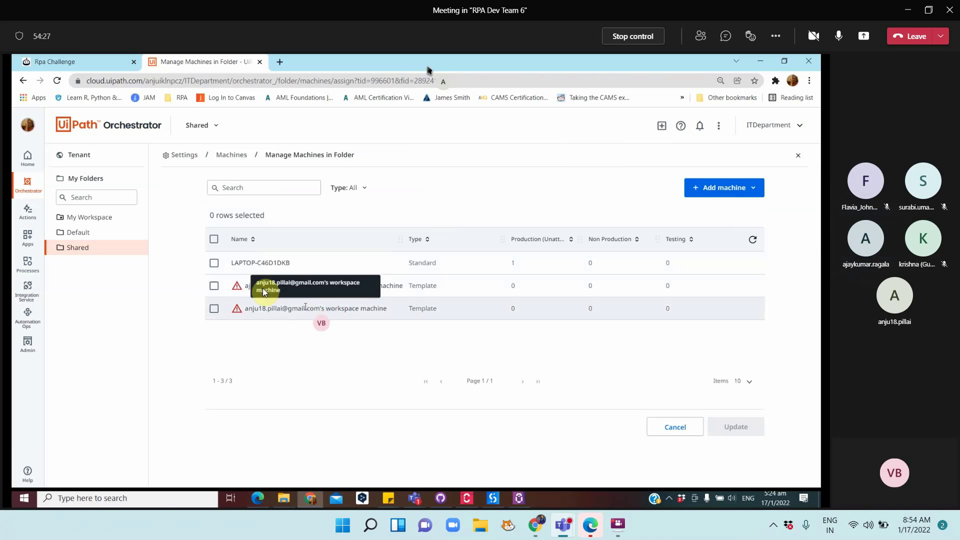
left_click(659, 423)
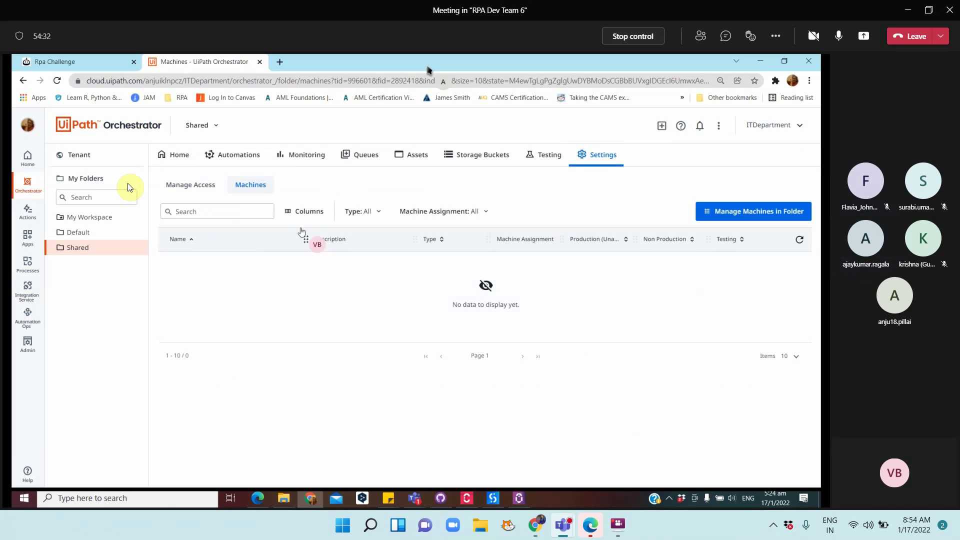
Review the first tenant machine template's edit form without saving, then bring up UiPath Assistant
left_click(93, 157)
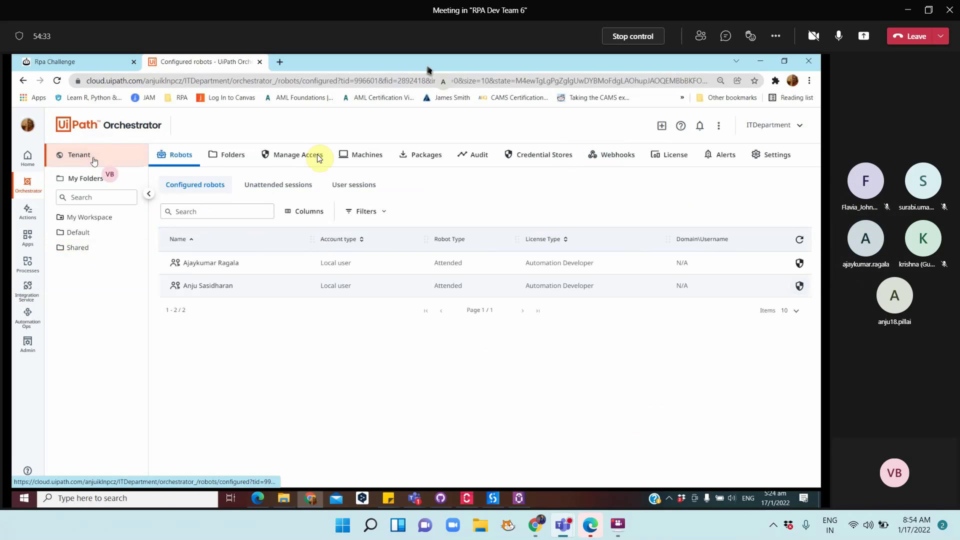
left_click(351, 153)
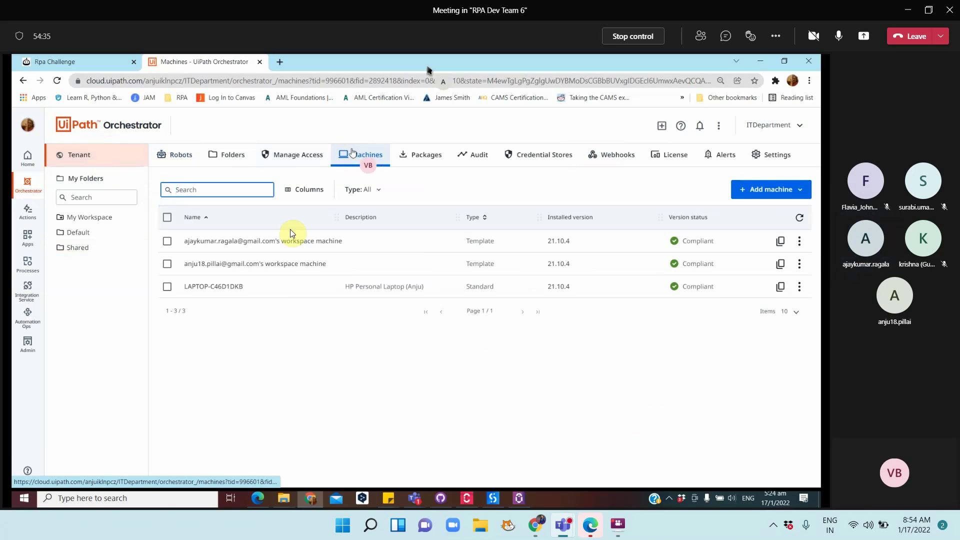
left_click(802, 239)
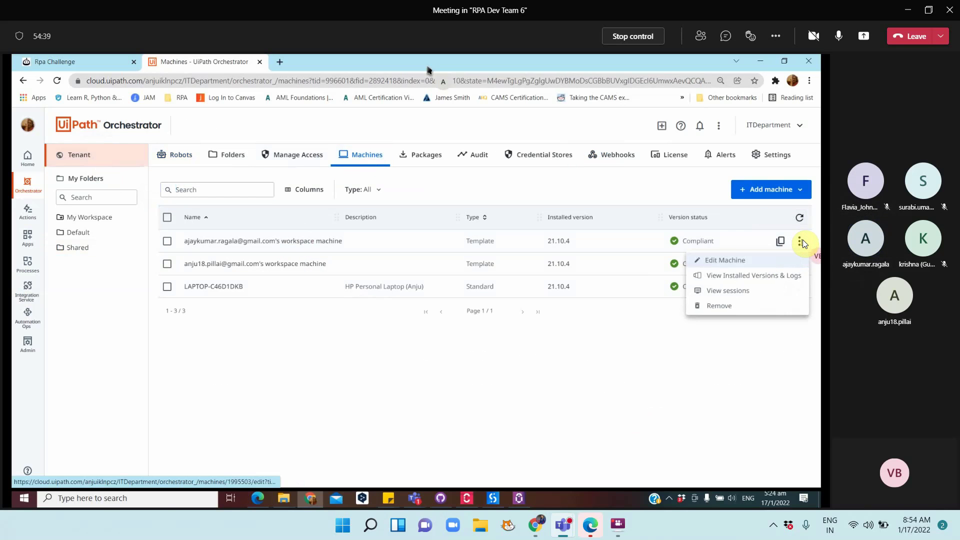
left_click(728, 261)
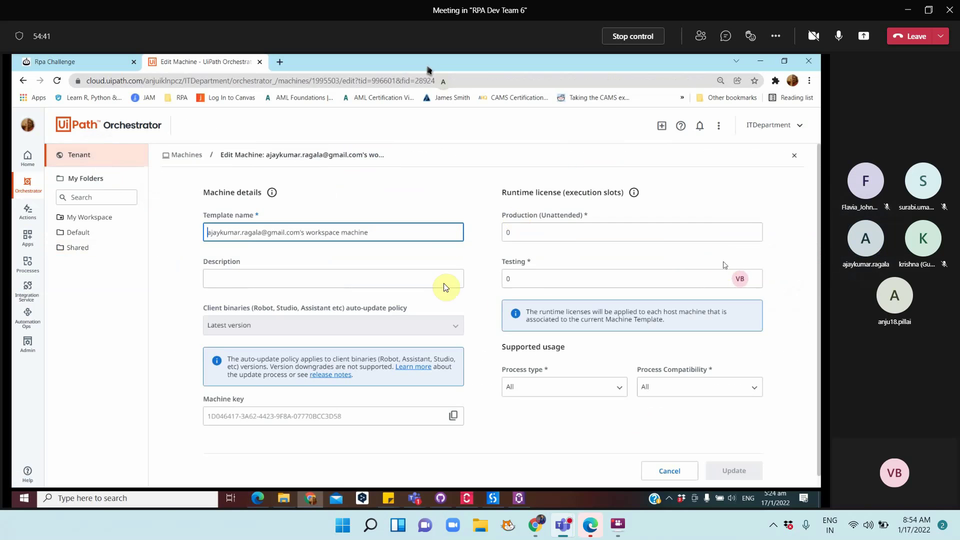
scroll(472, 303, "down", 1)
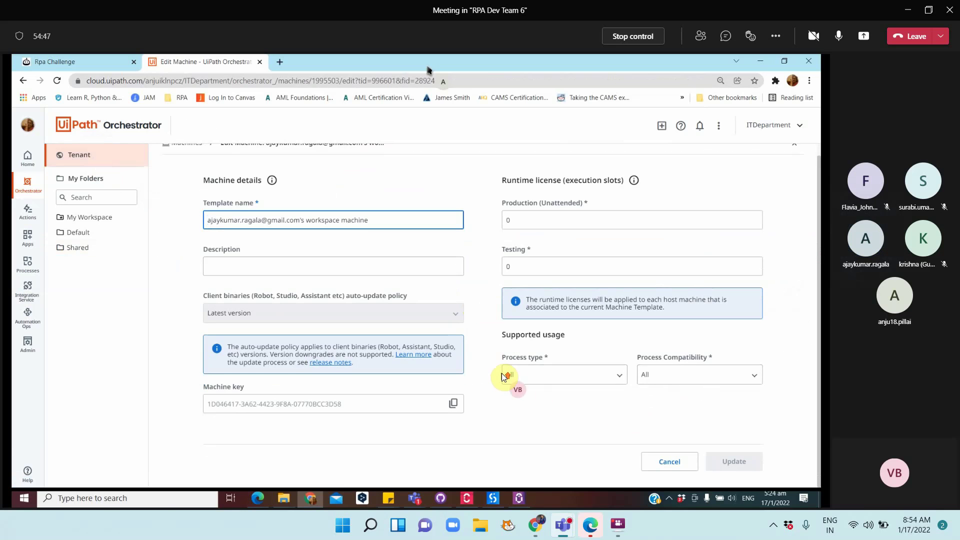
scroll(504, 376, "up", 1)
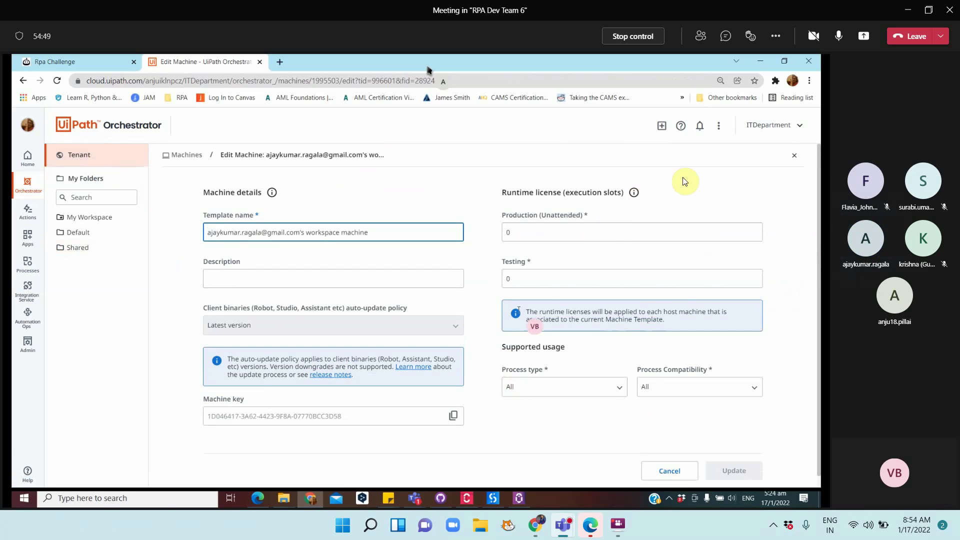
left_click(795, 157)
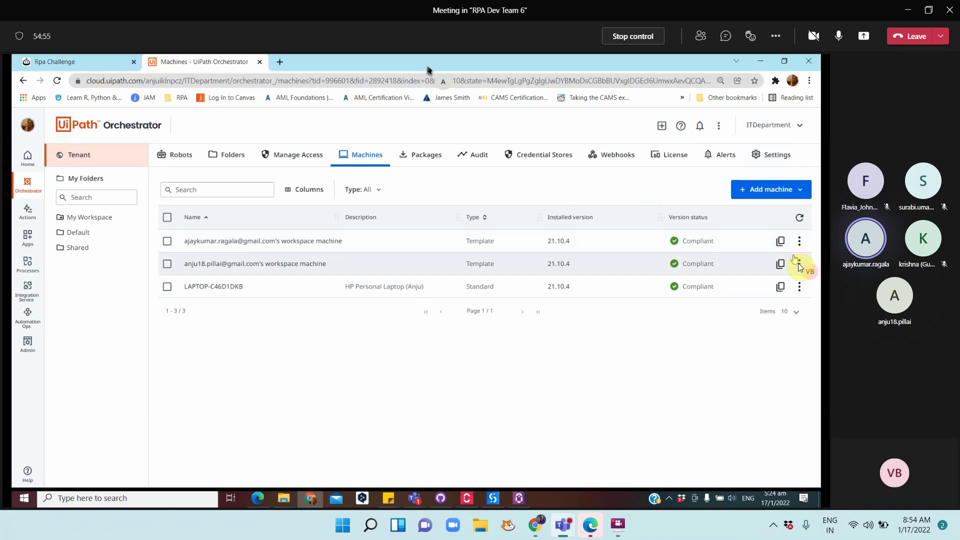
left_click(799, 240)
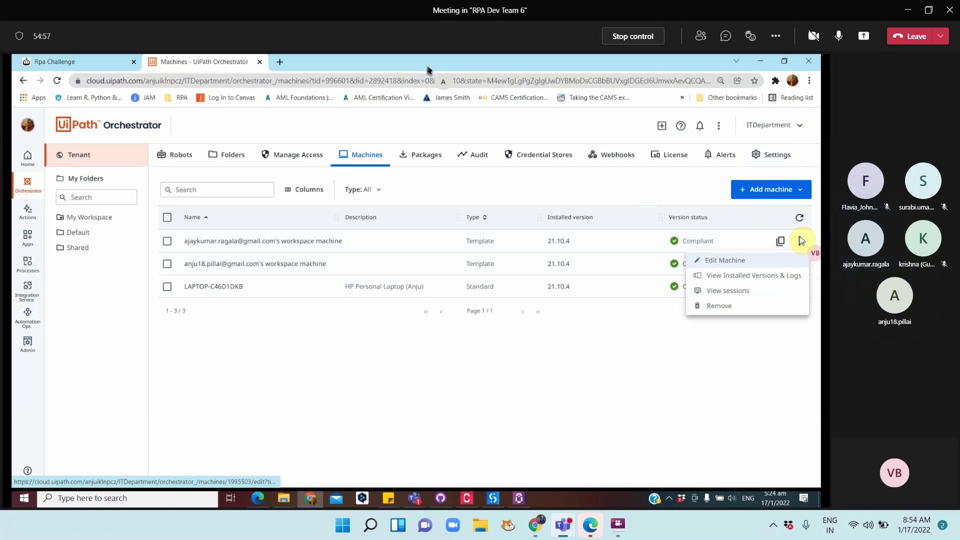
left_click(520, 496)
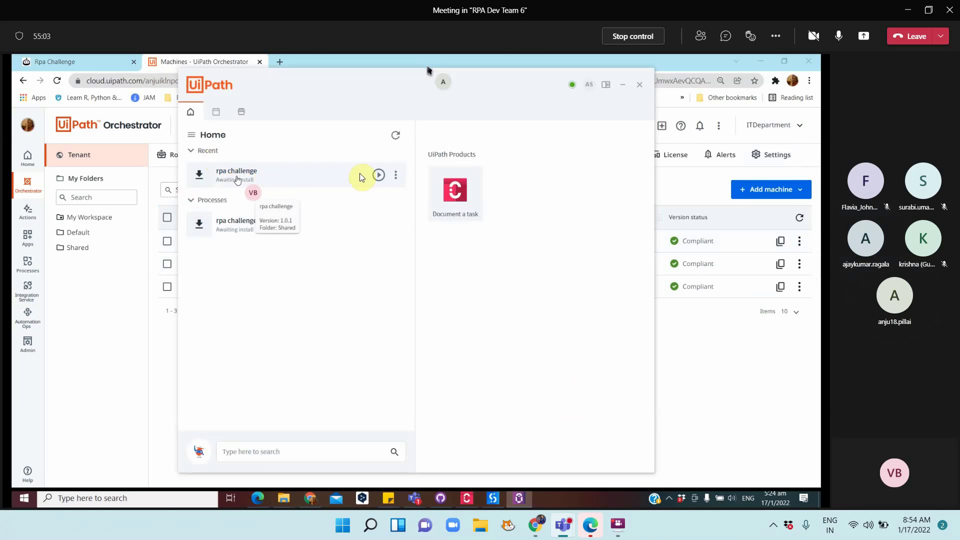
Set UiPath Assistant's Orchestrator log level to Verbose and close Preferences
left_click(590, 88)
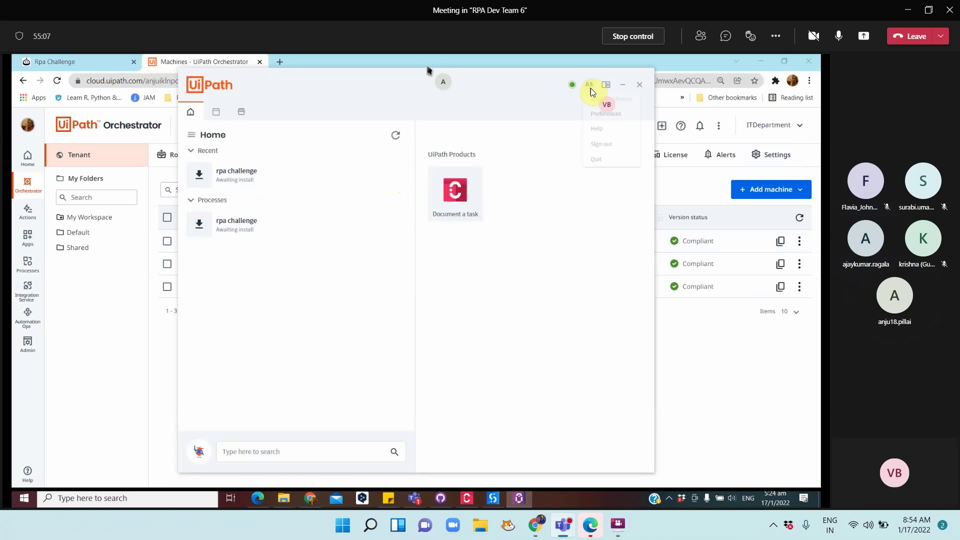
left_click(609, 118)
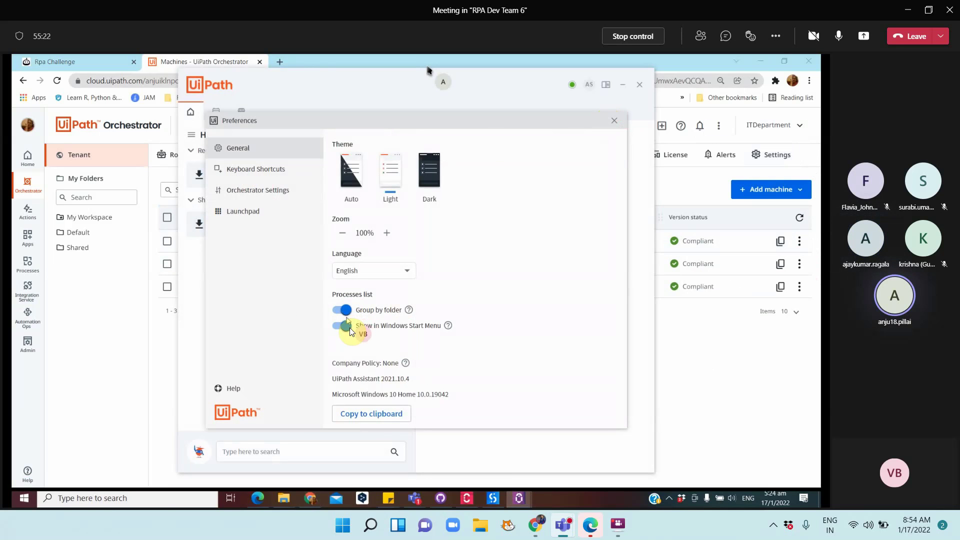
left_click(268, 190)
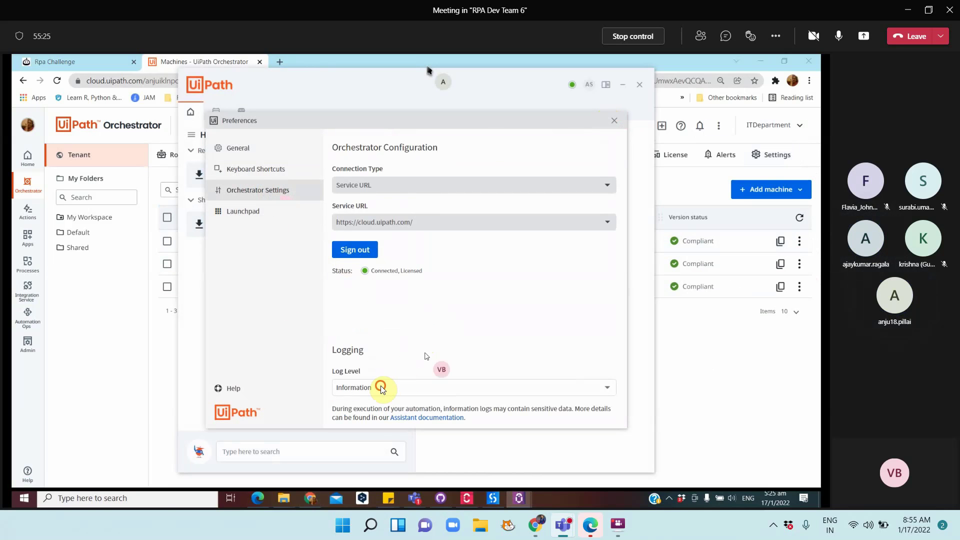
left_click(382, 388)
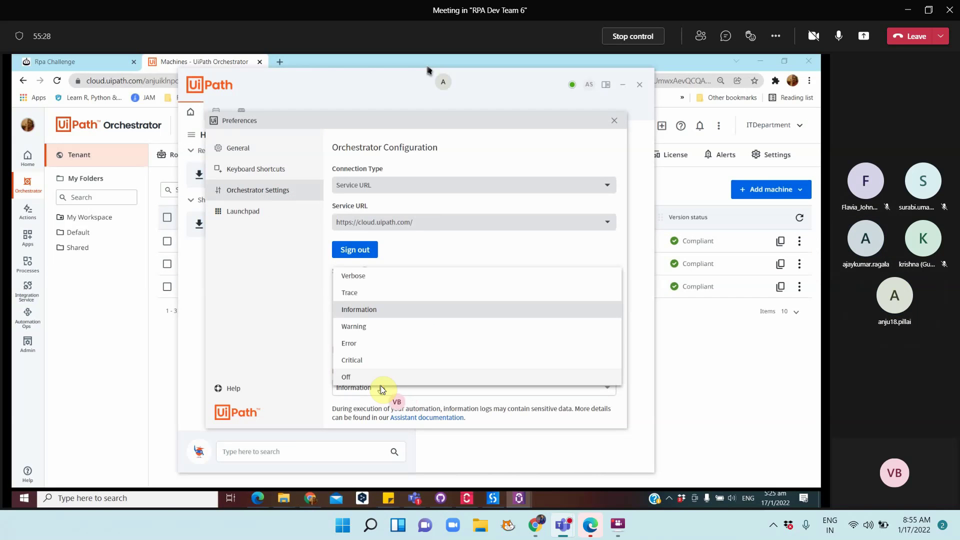
left_click(364, 275)
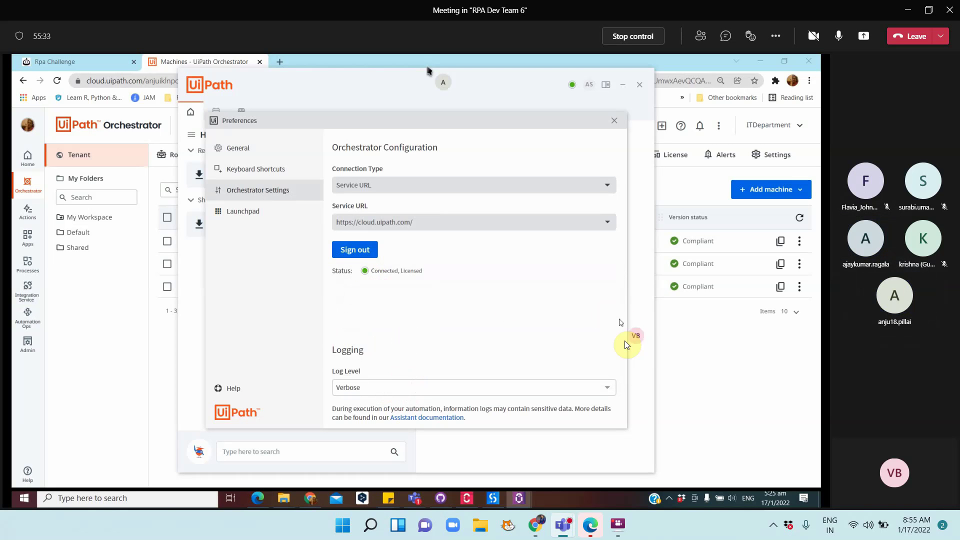
left_click(242, 153)
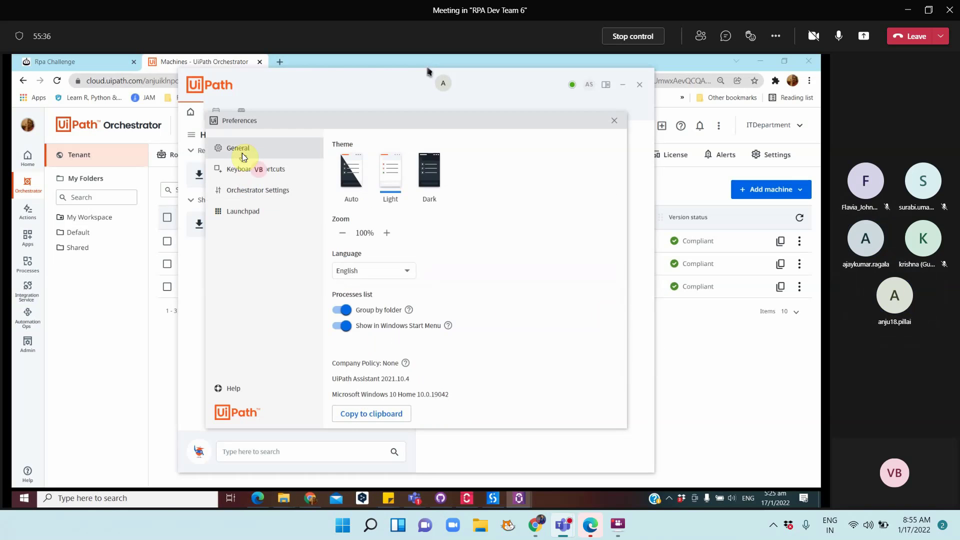
left_click(614, 120)
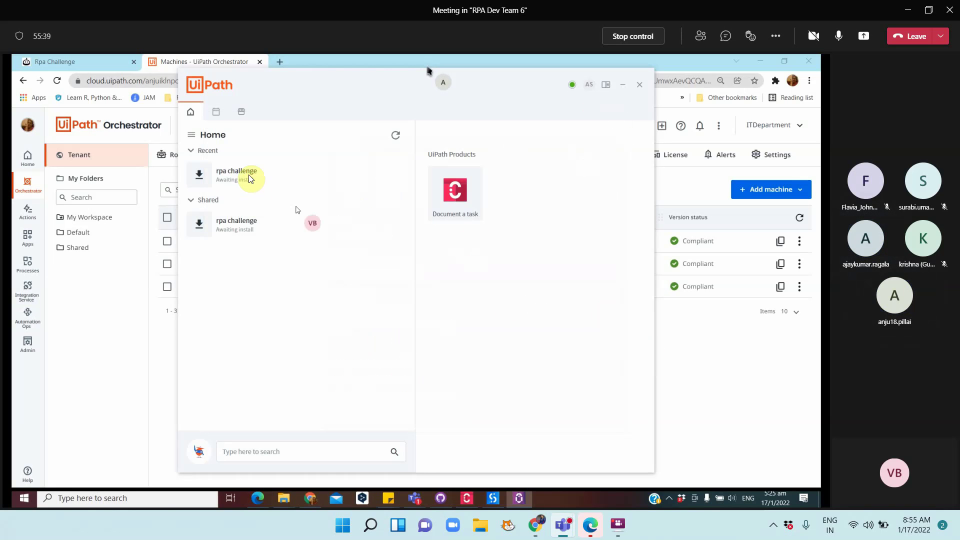
Install and run the rpa challenge process from UiPath Assistant's Recent list
mouse_move(325, 172)
left_click(378, 175)
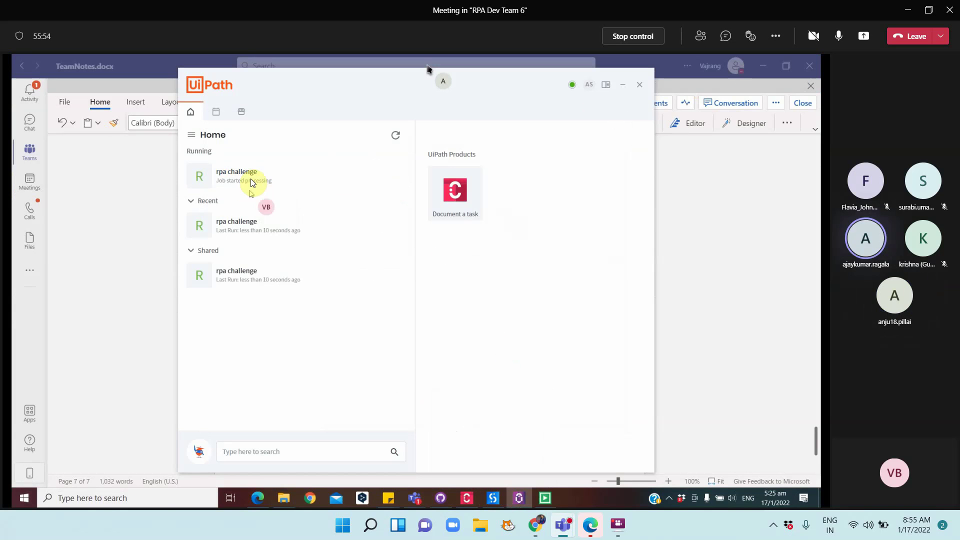
mouse_move(251, 180)
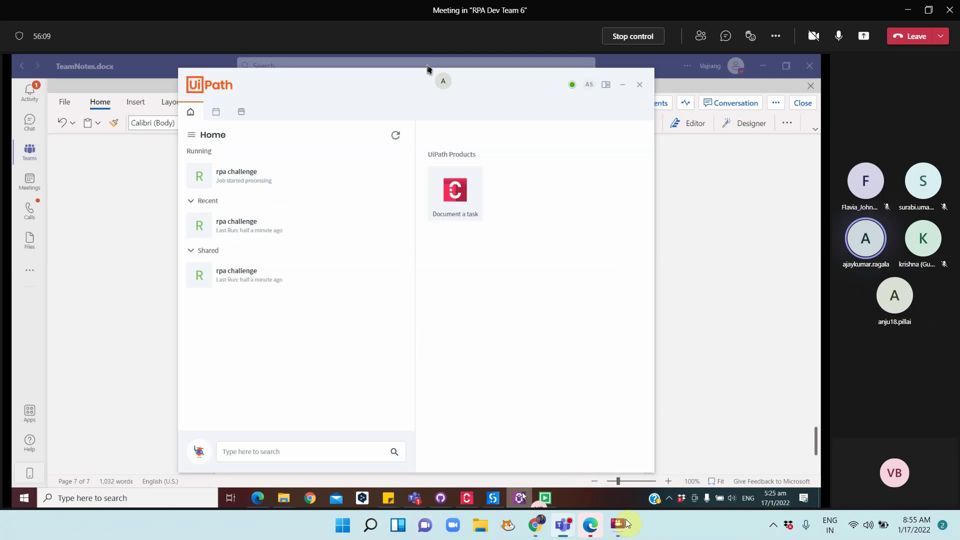
mouse_move(522, 496)
mouse_move(291, 188)
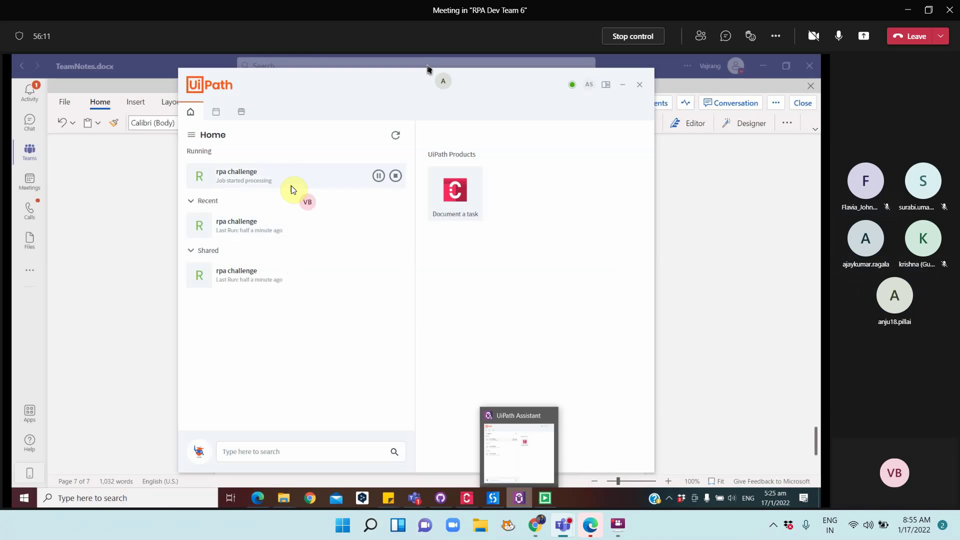
In Edge, reload the redirect page and go from Automation Cloud home through Actions to Orchestrator
left_click(257, 498)
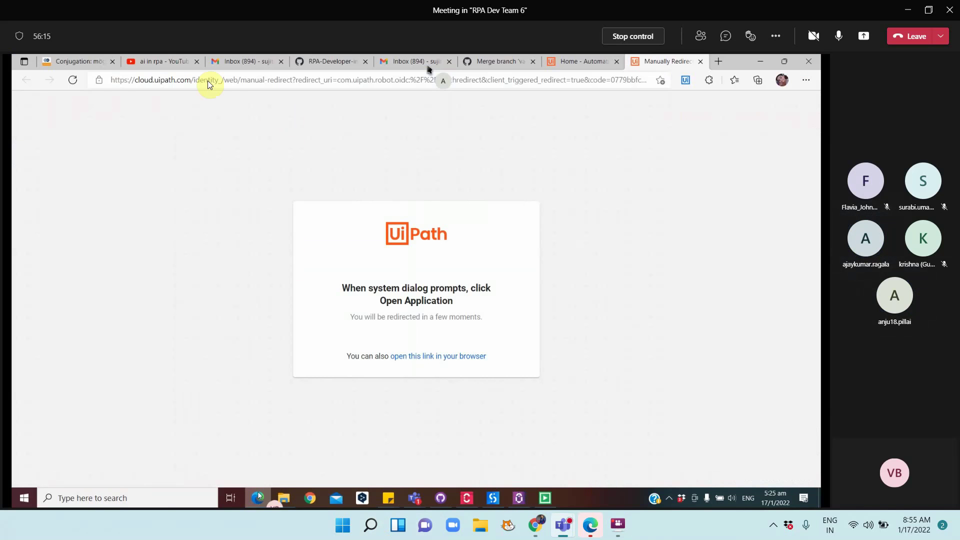
left_click(73, 80)
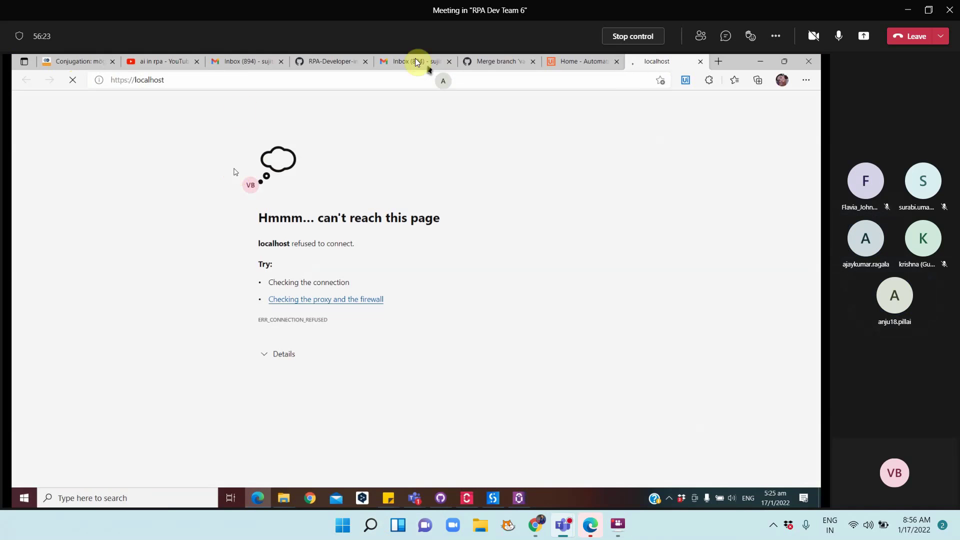
left_click(592, 65)
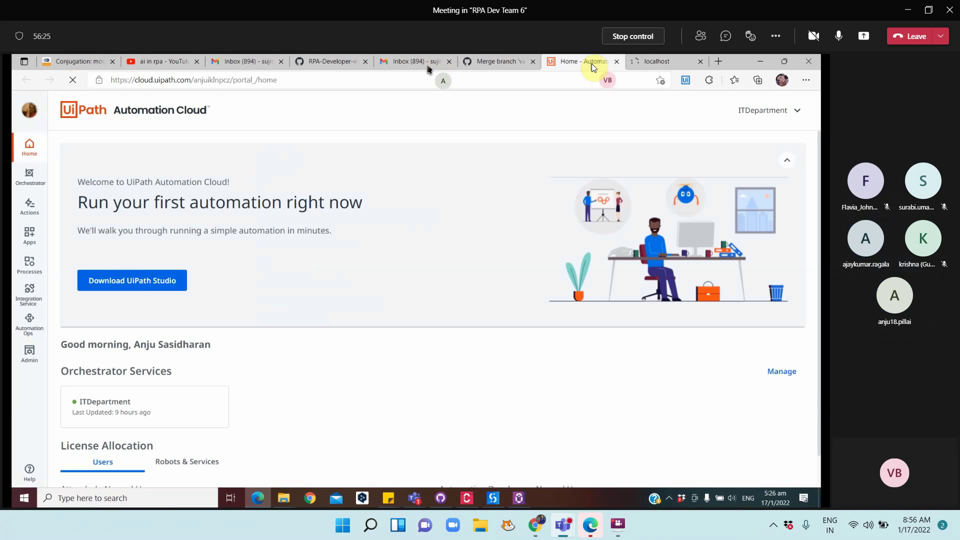
left_click(34, 194)
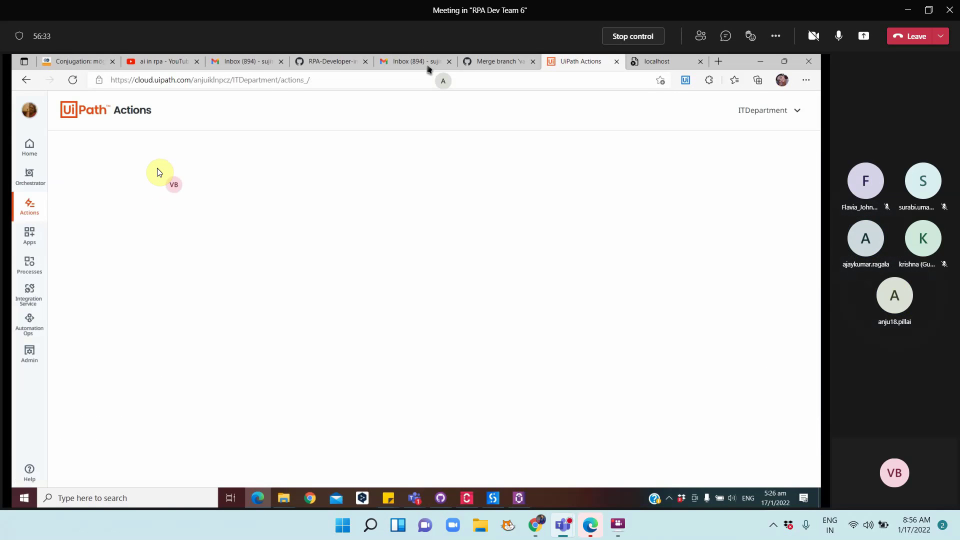
left_click(34, 178)
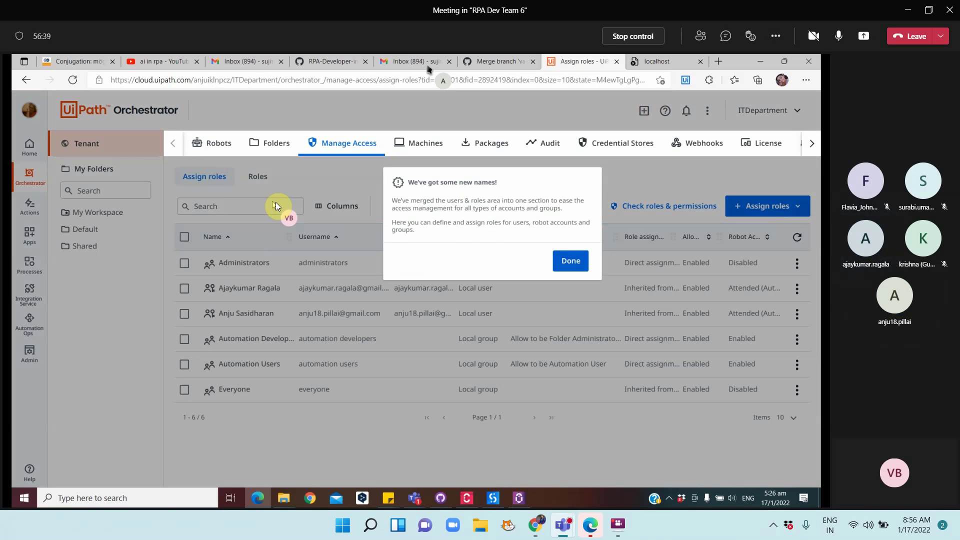
Dismiss the new-names notice and list the Shared folder's jobs, showing three rpa challenge runs
left_click(574, 261)
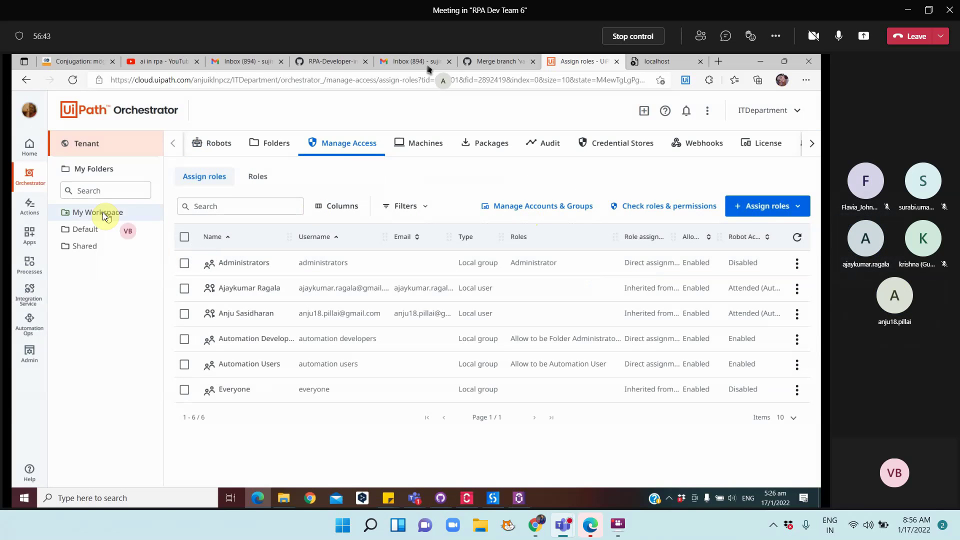
left_click(92, 246)
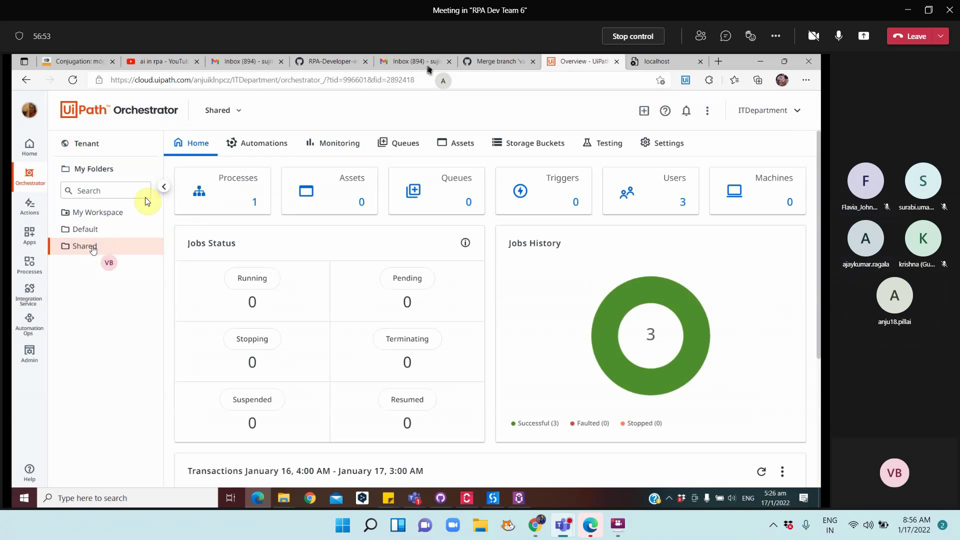
left_click(257, 141)
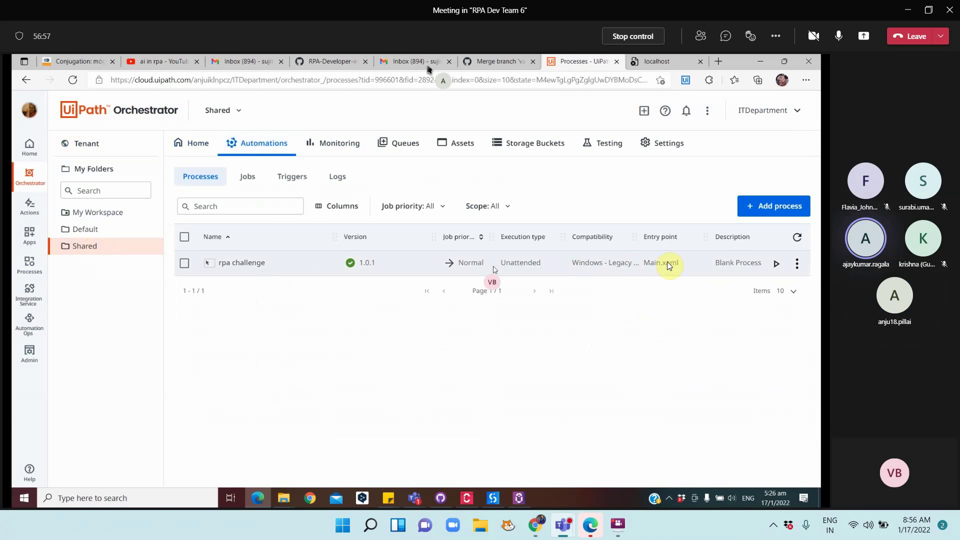
left_click(249, 182)
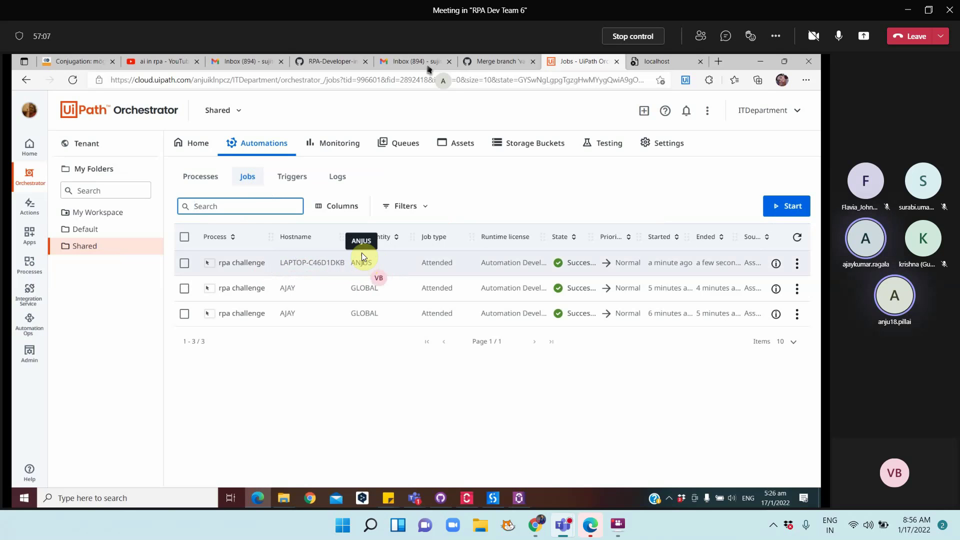
Open the latest rpa challenge job's logs
left_click(798, 264)
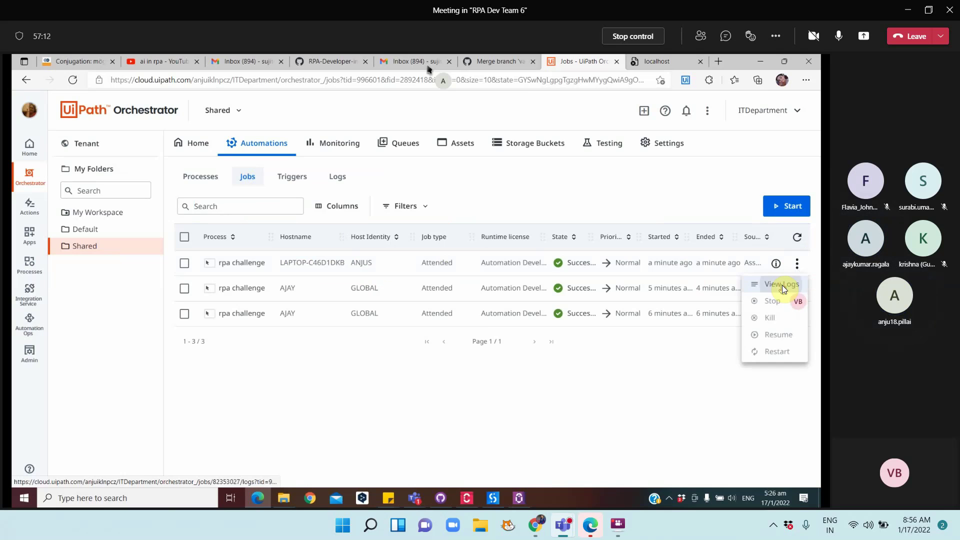
left_click(782, 285)
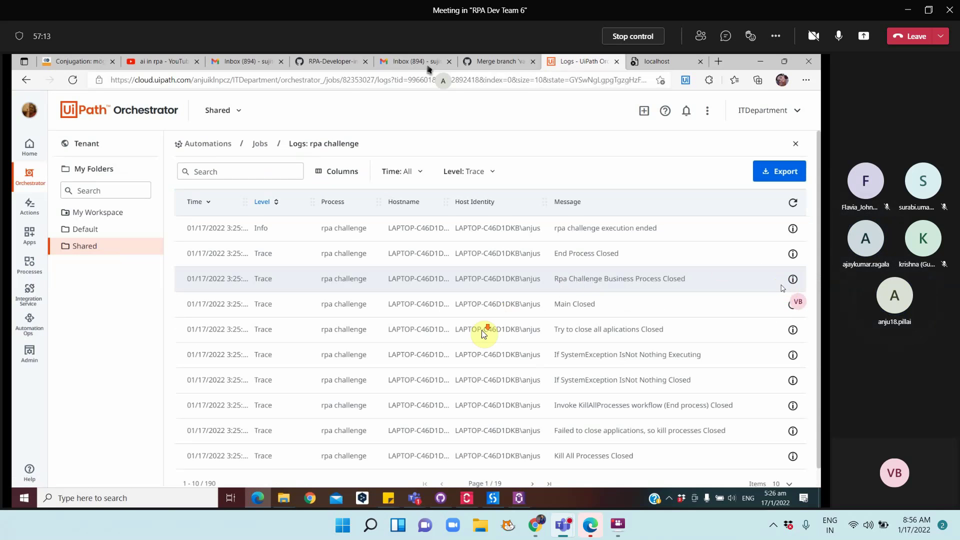
scroll(484, 333, "down", 1)
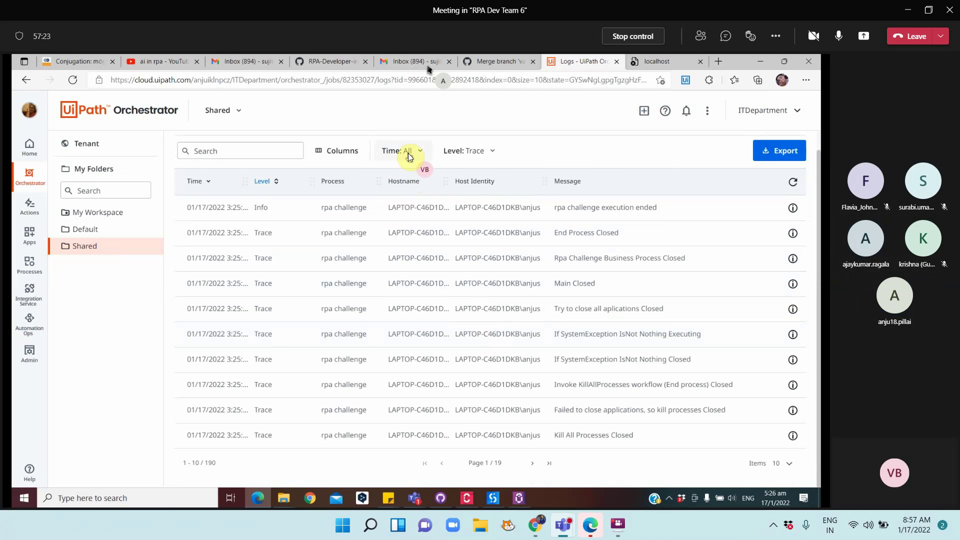
Change the log Level filter to Trace, expanding the list to 190 entries
left_click(487, 153)
left_click(461, 170)
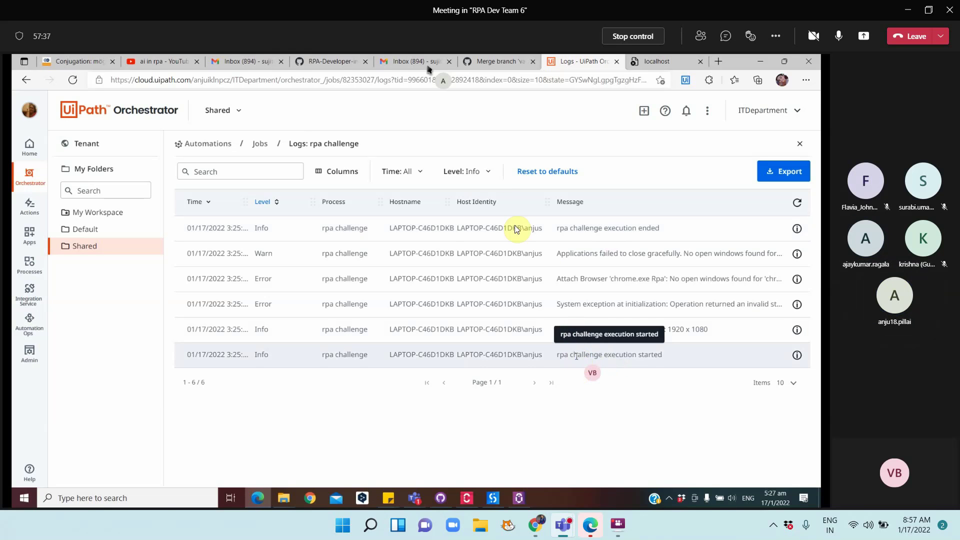
left_click(479, 172)
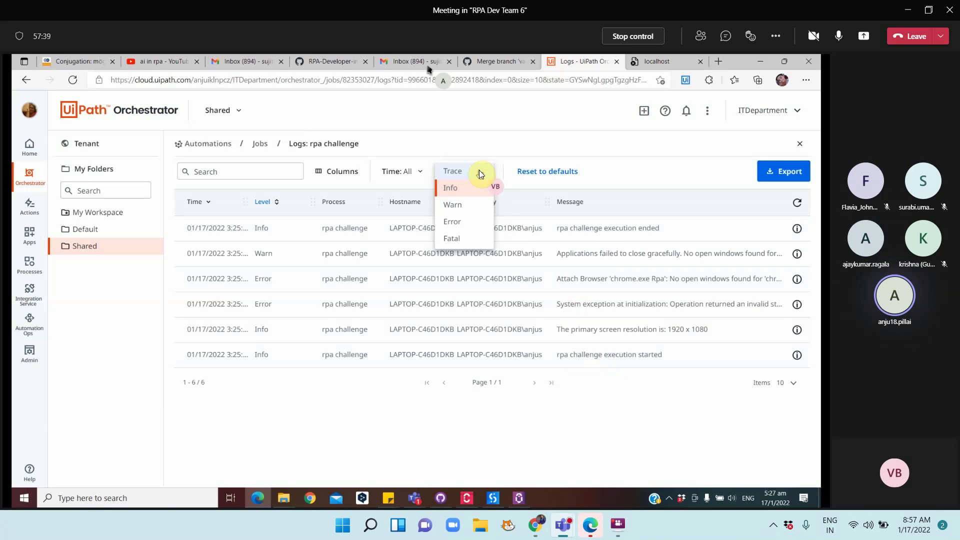
left_click(467, 173)
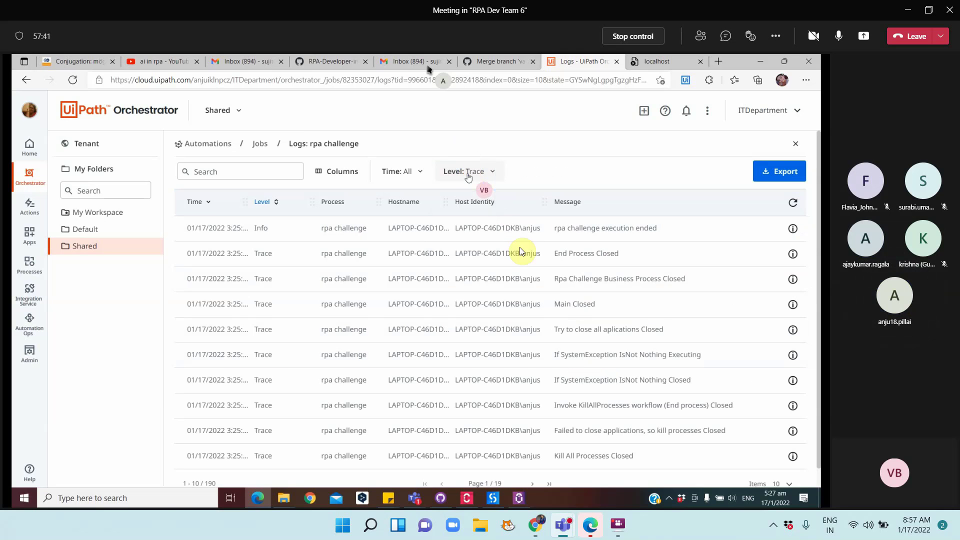
scroll(609, 343, "down", 1)
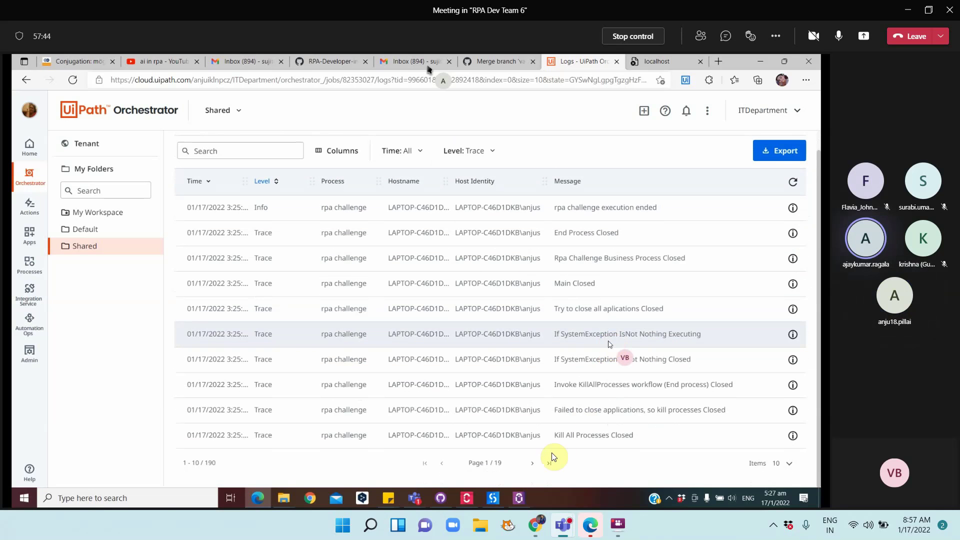
Export the rpa challenge job logs and open Job_rpa challenge-logs.csv from the Downloads folder
left_click(776, 153)
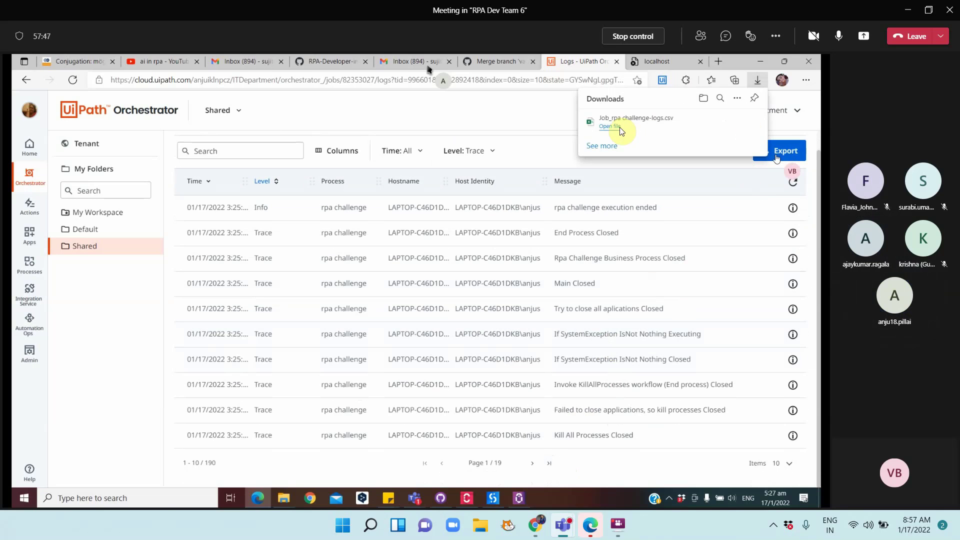
mouse_move(616, 126)
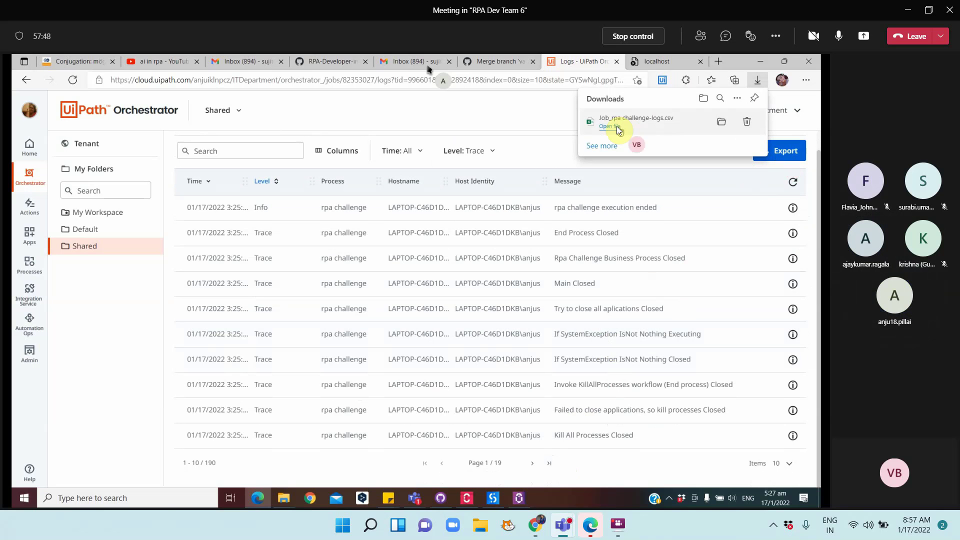
left_click(725, 121)
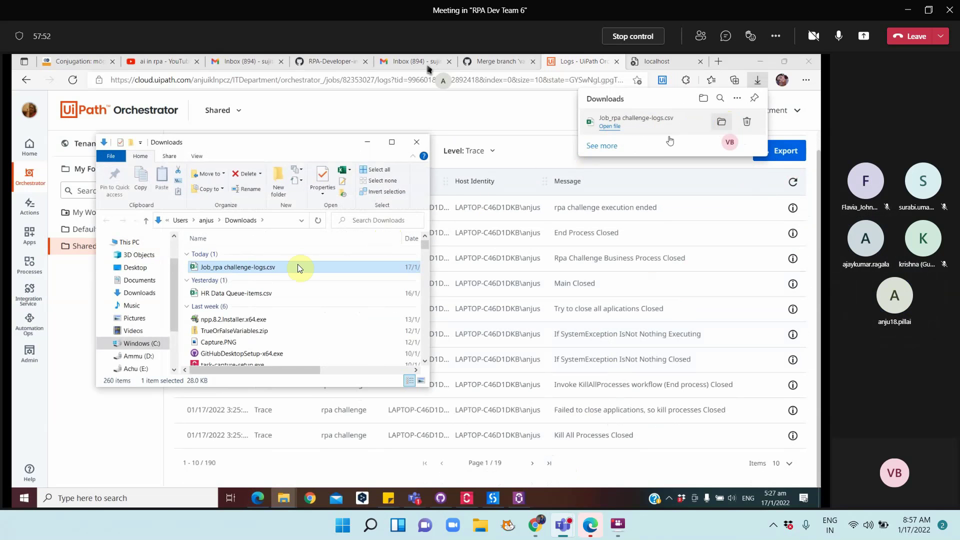
double_click(273, 267)
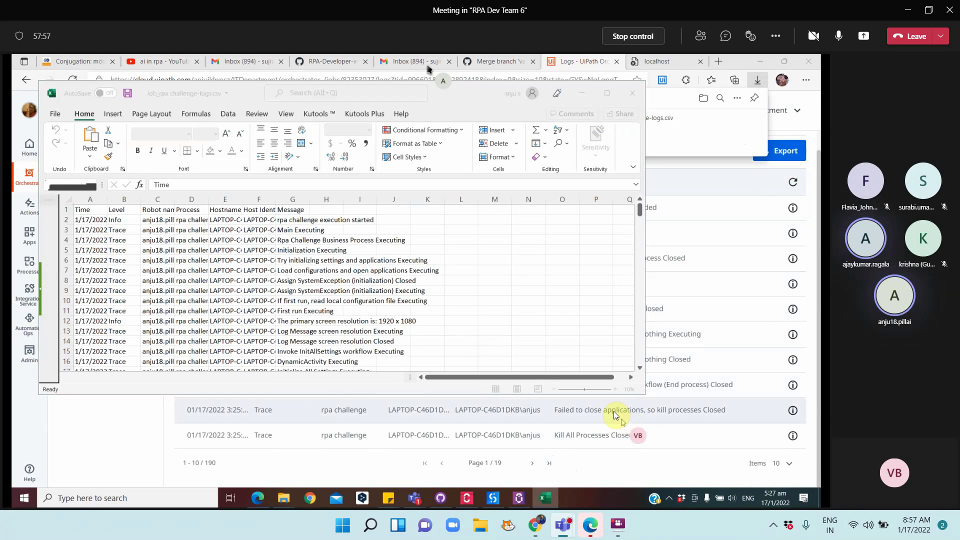
Maximize Excel and widen Message column G to read the first log messages, including G22
left_click(608, 94)
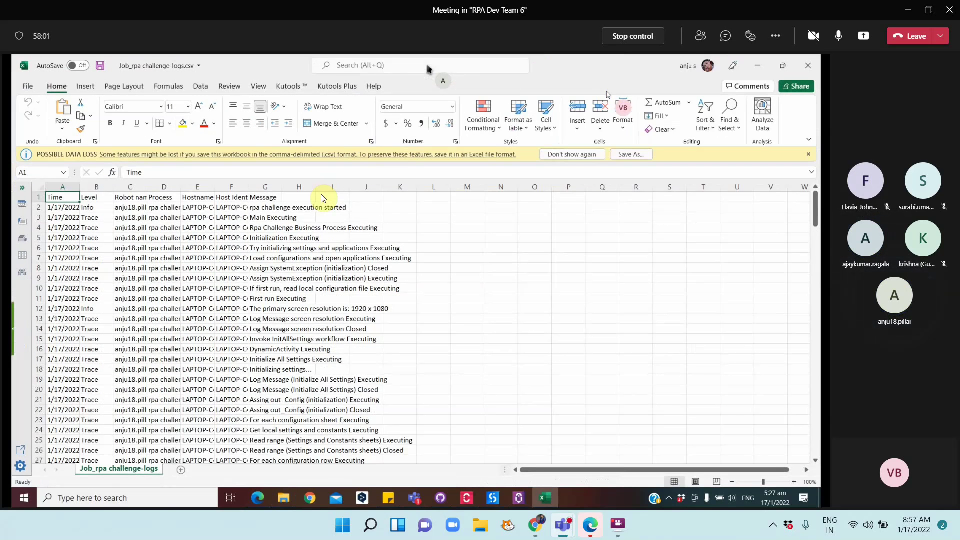
left_click(272, 207)
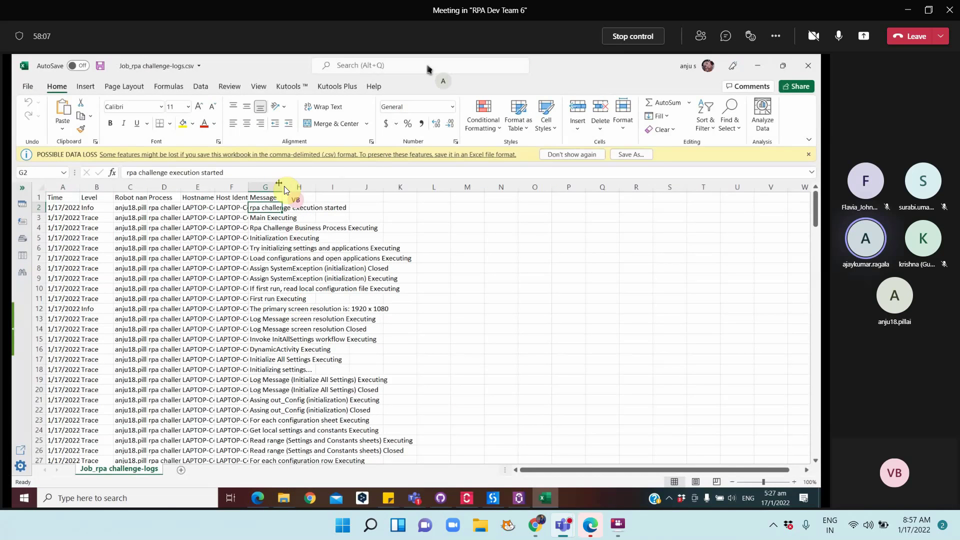
left_click_drag(282, 188, 391, 193)
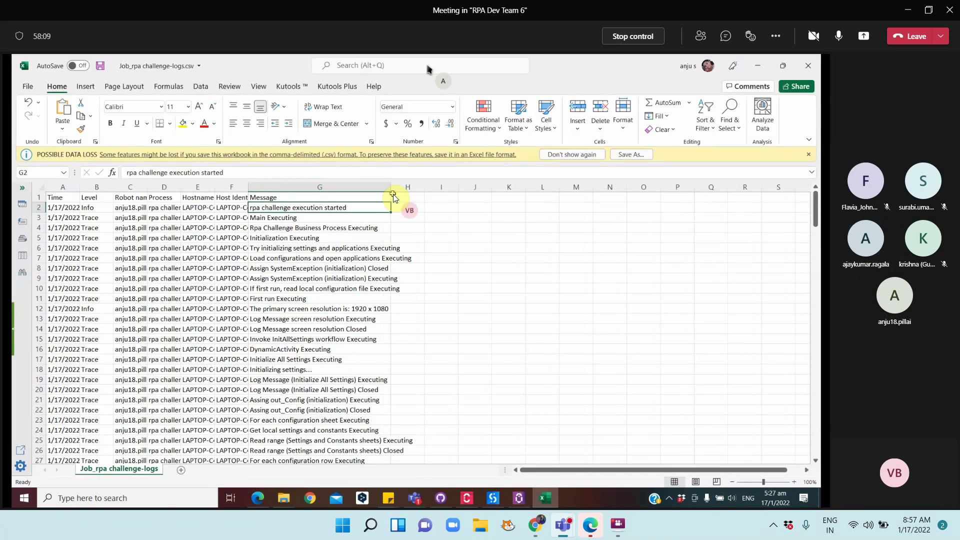
scroll(316, 322, "down", 4)
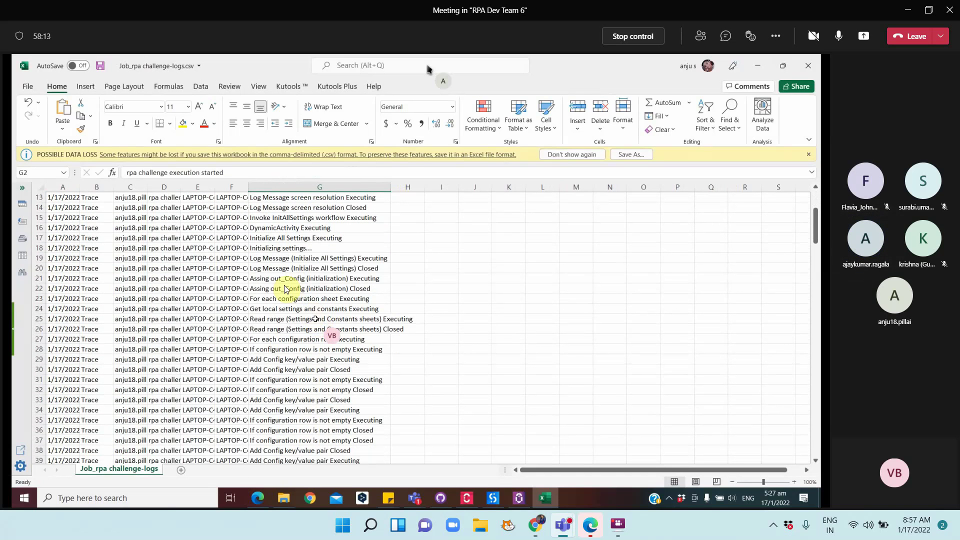
left_click(296, 289)
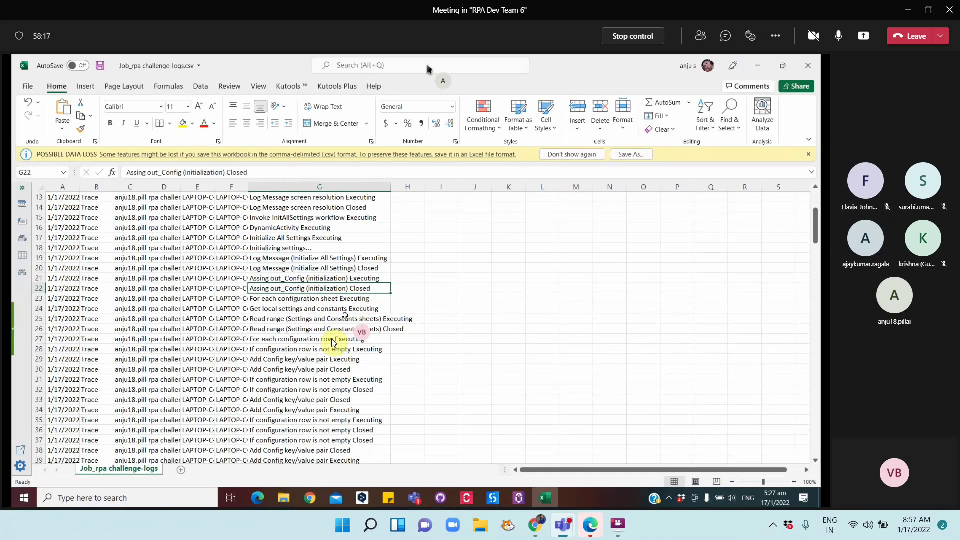
Autofit column G and read the Warning and Faulted messages in rows 163–170
scroll(320, 335, "down", 3)
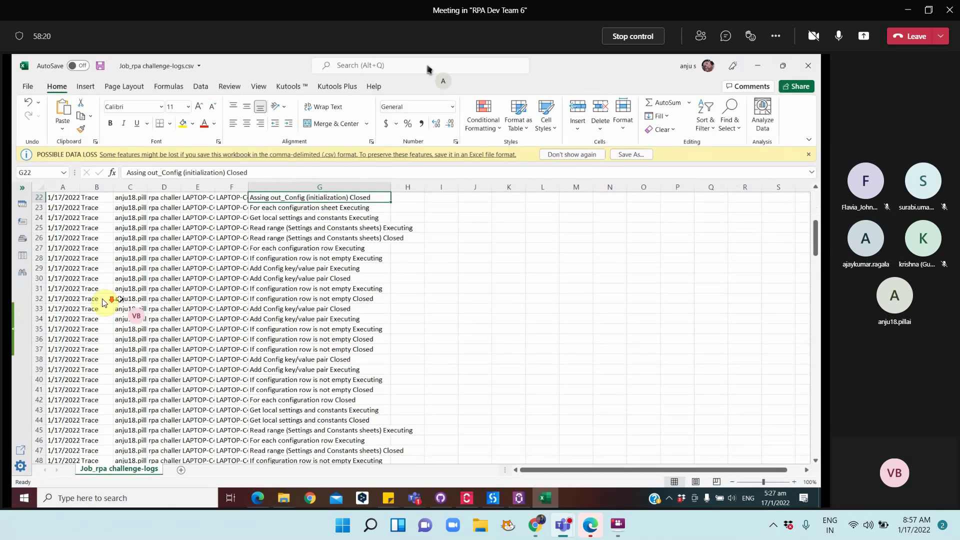
scroll(103, 305, "down", 5)
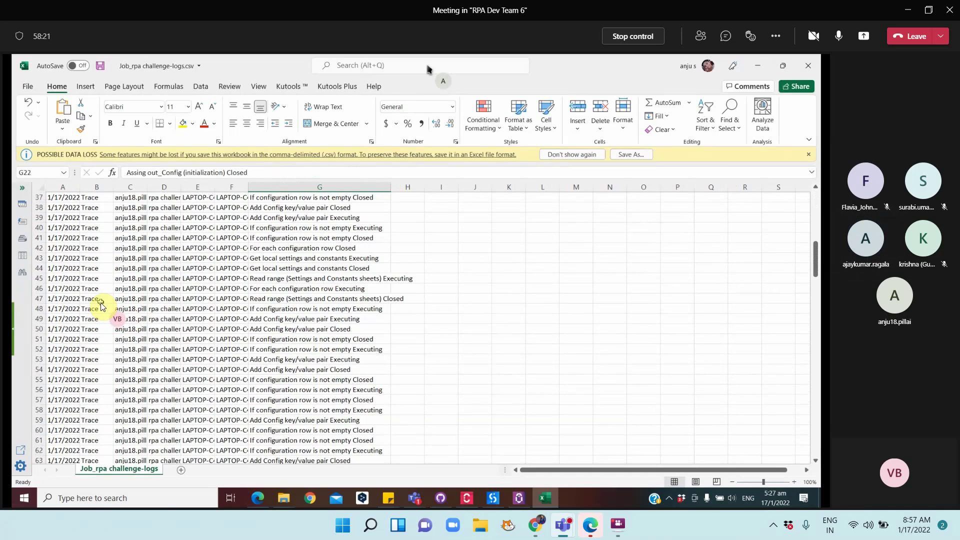
scroll(100, 306, "down", 11)
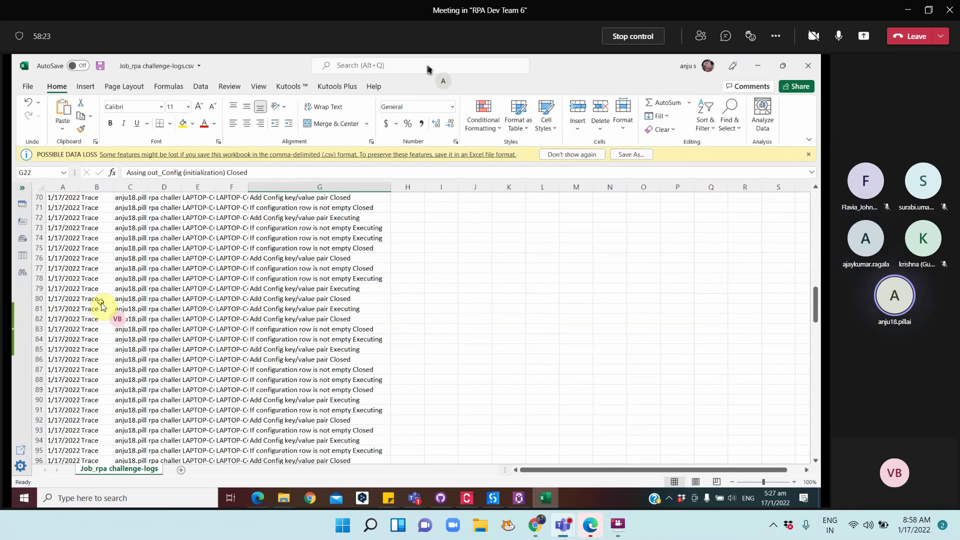
scroll(100, 306, "down", 18)
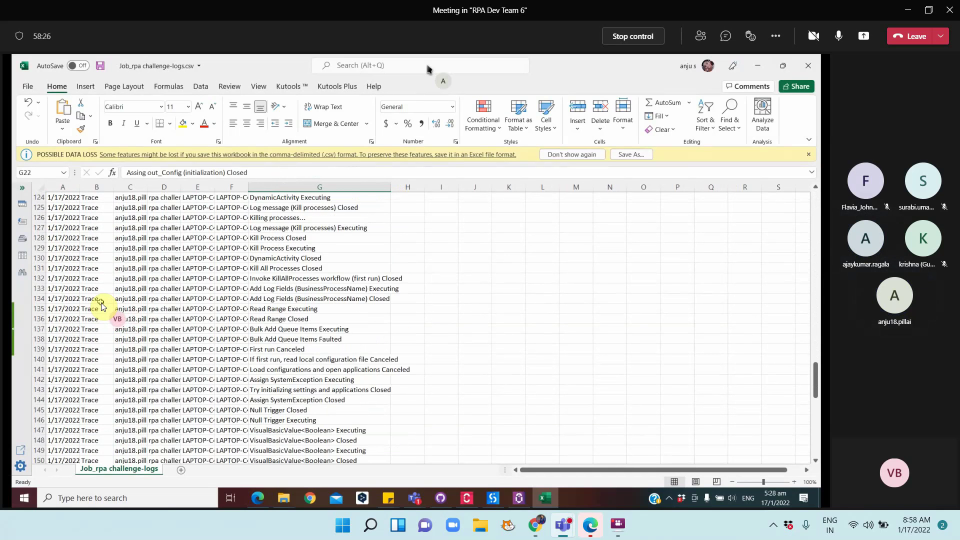
scroll(101, 306, "down", 15)
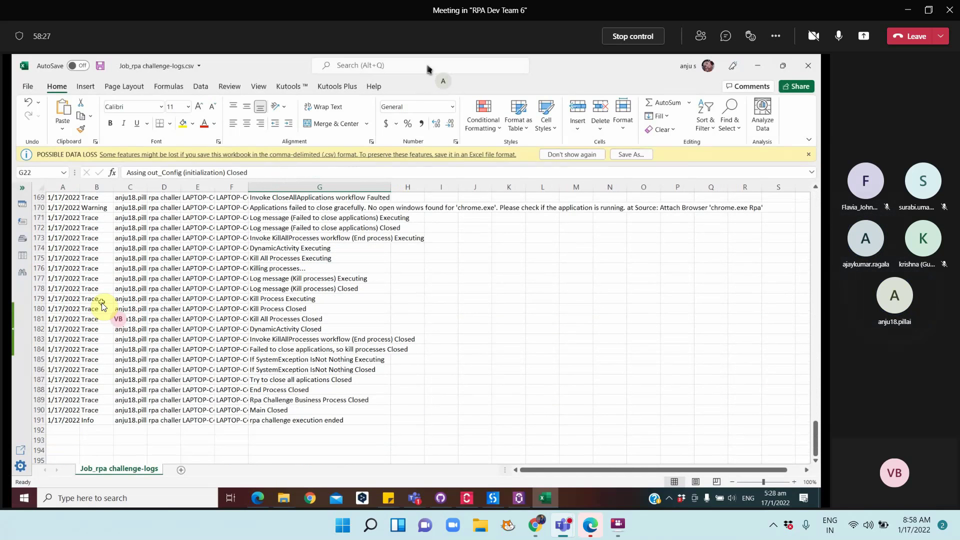
scroll(103, 306, "up", 2)
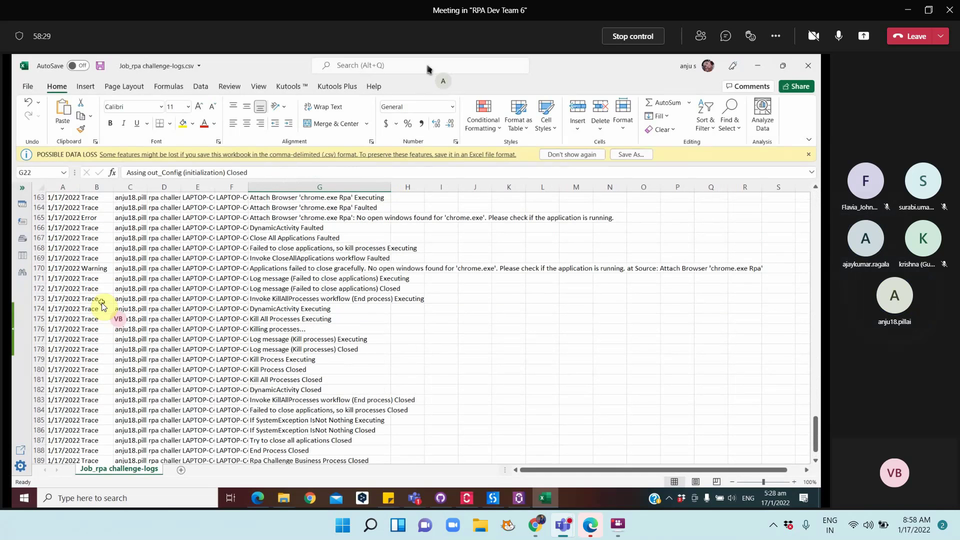
left_click(301, 268)
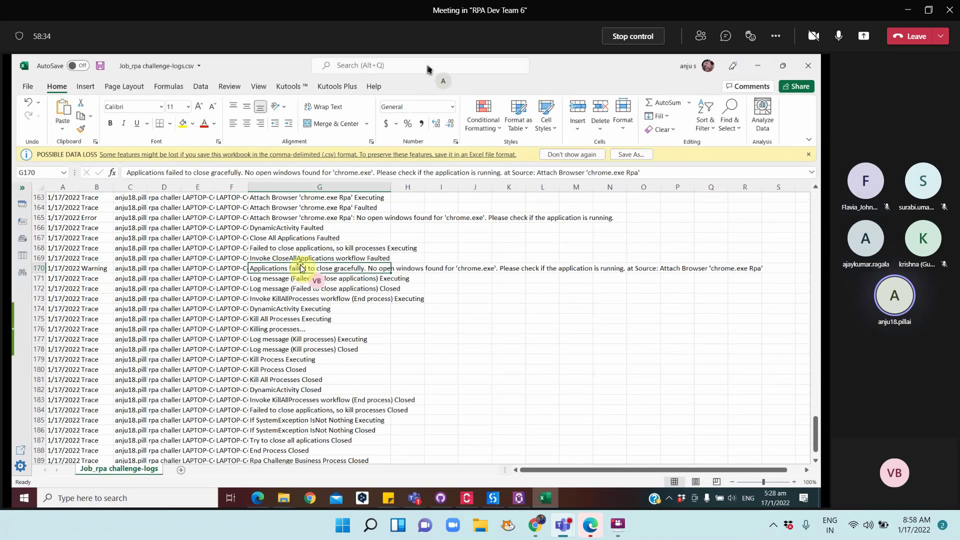
double_click(388, 187)
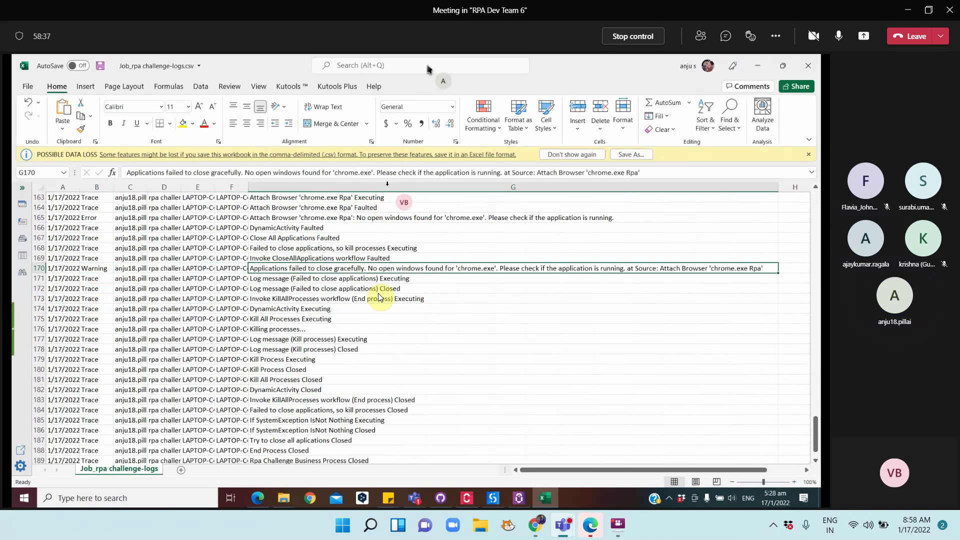
scroll(379, 295, "up", 1)
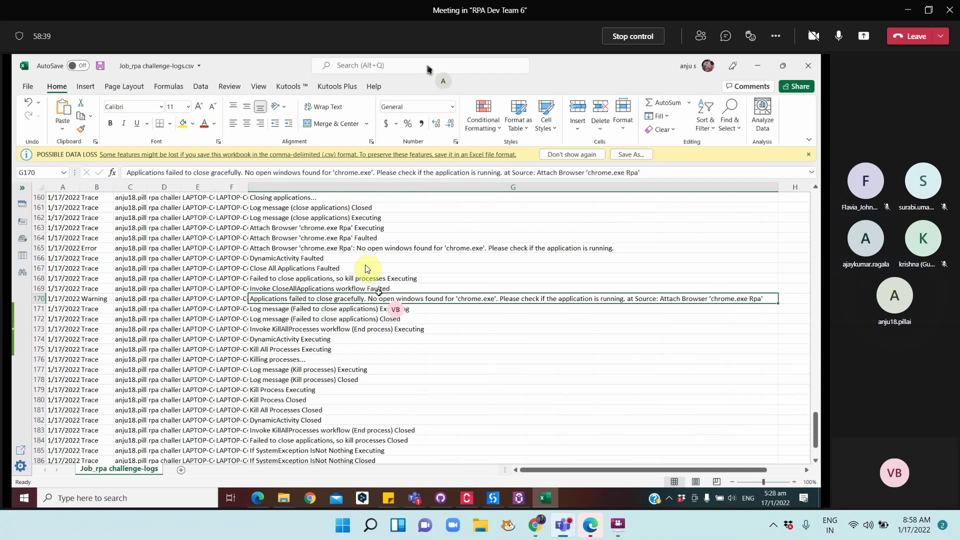
left_click(312, 229)
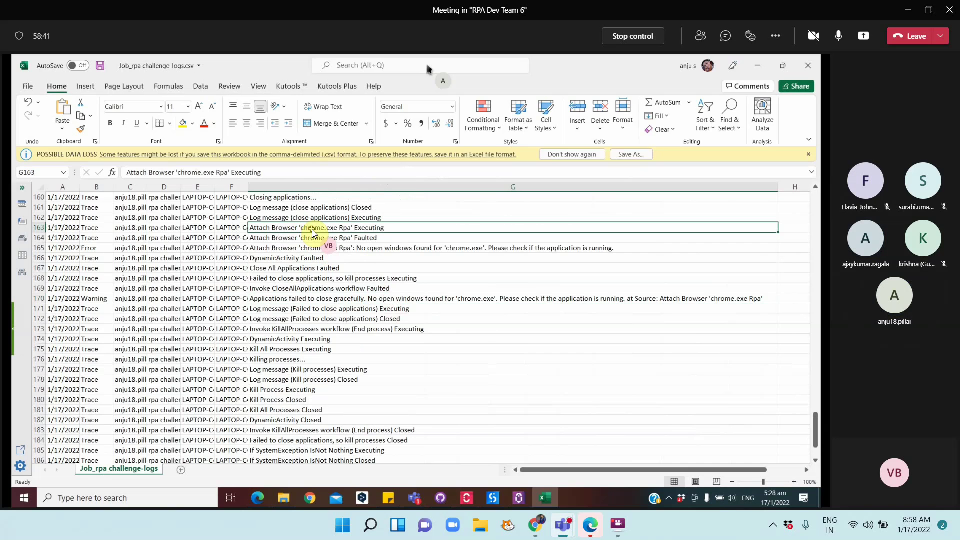
left_click(306, 240)
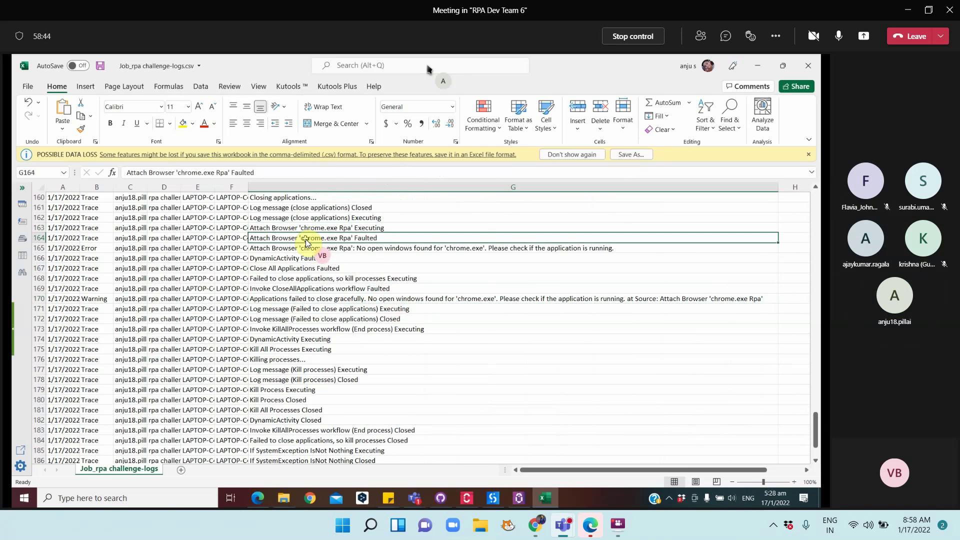
scroll(307, 243, "up", 5)
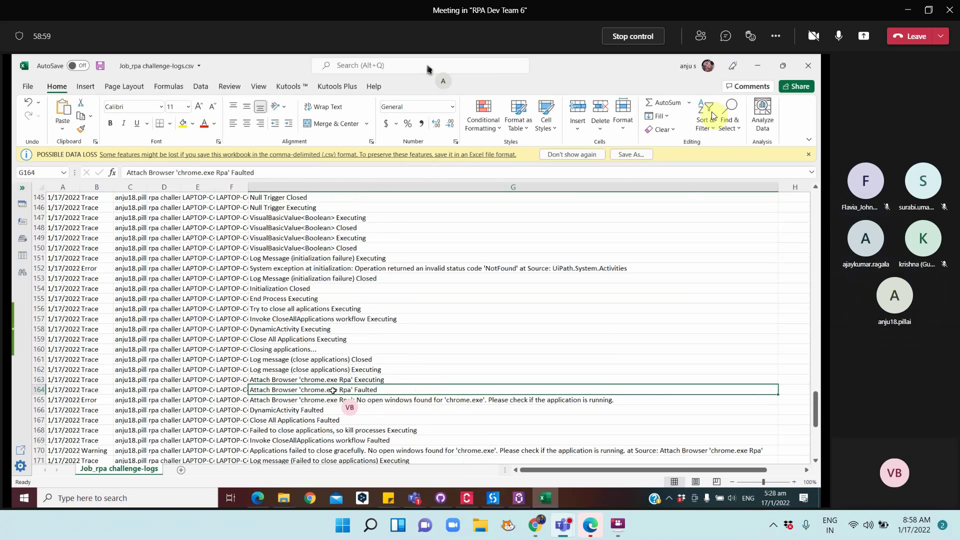
Search the Trace-level logs for 'fault' and select the Bulk Add Queue Items Faulted message
left_click(758, 68)
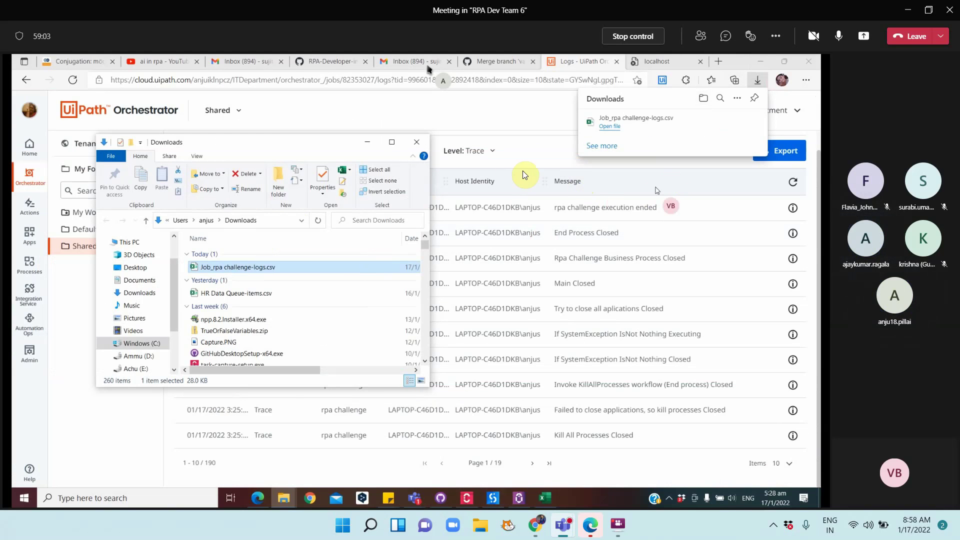
left_click(493, 154)
left_click(493, 155)
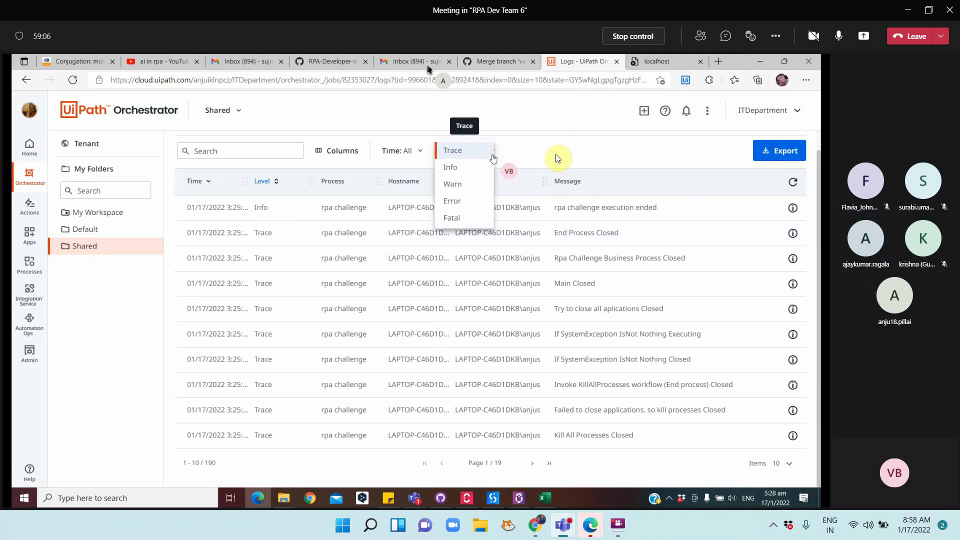
left_click(260, 152)
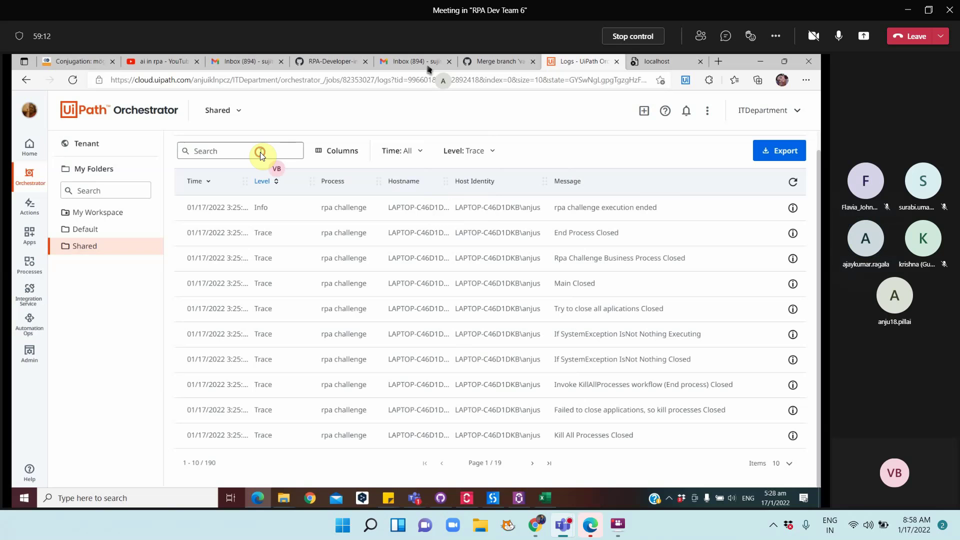
left_click(260, 152)
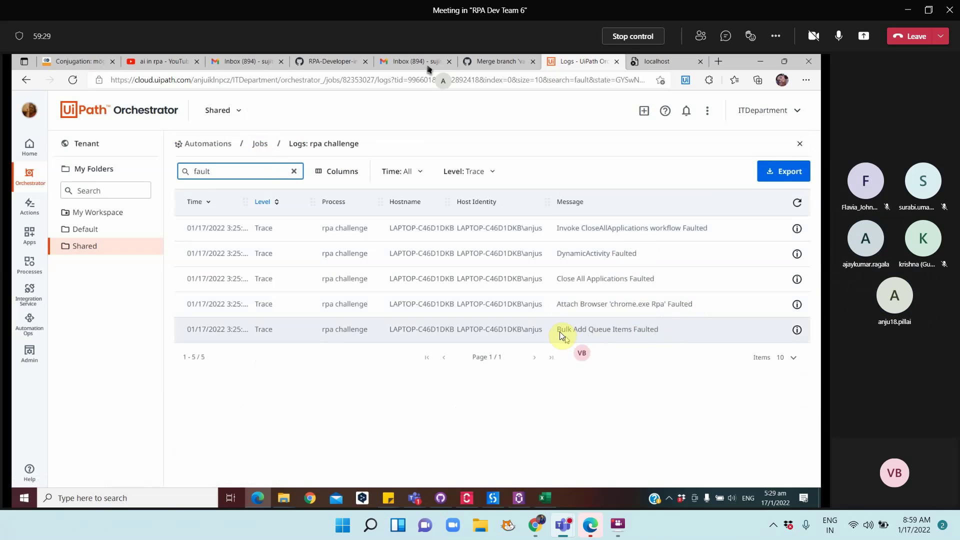
left_click_drag(560, 330, 667, 334)
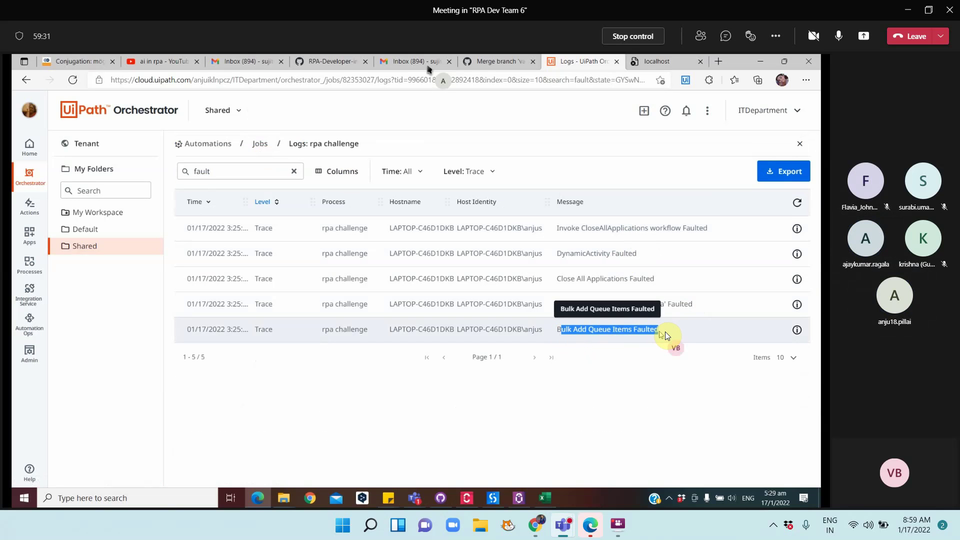
Open Main's Initialization state in UiPath Studio and scroll down to Bulk Add Queue Items
left_click(494, 498)
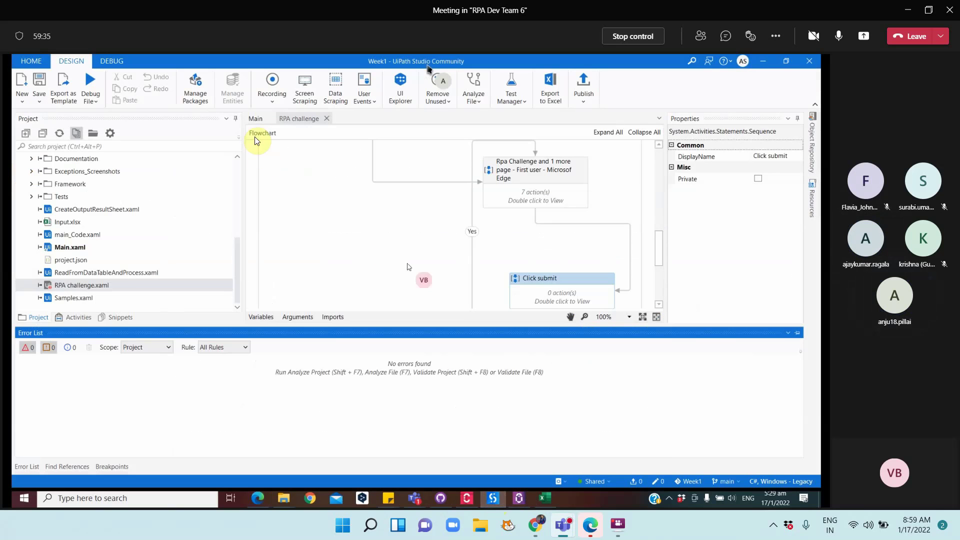
left_click(257, 123)
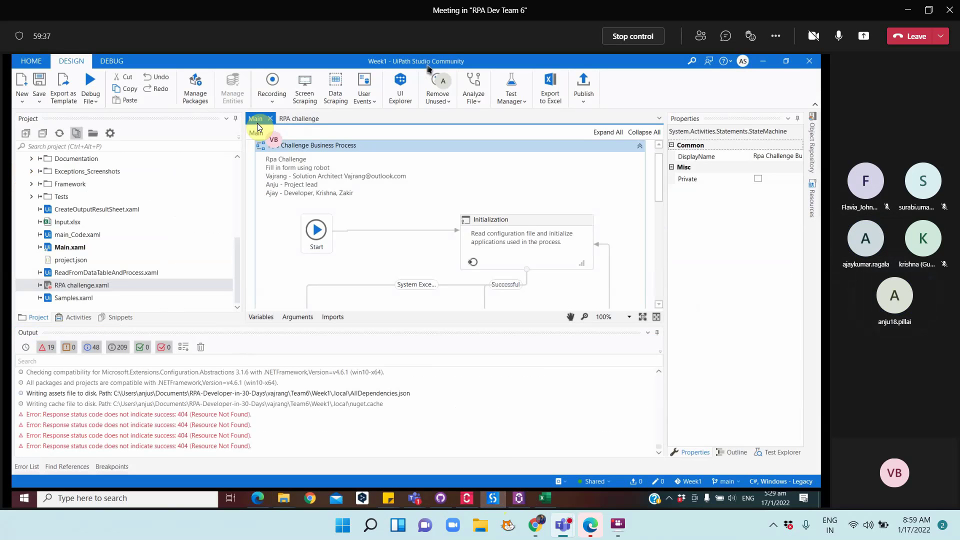
left_click(656, 332)
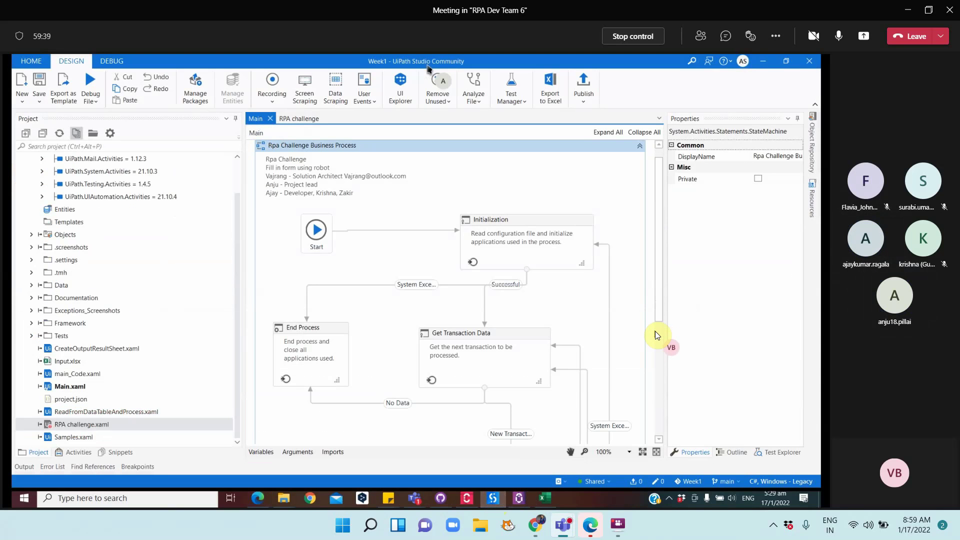
double_click(518, 252)
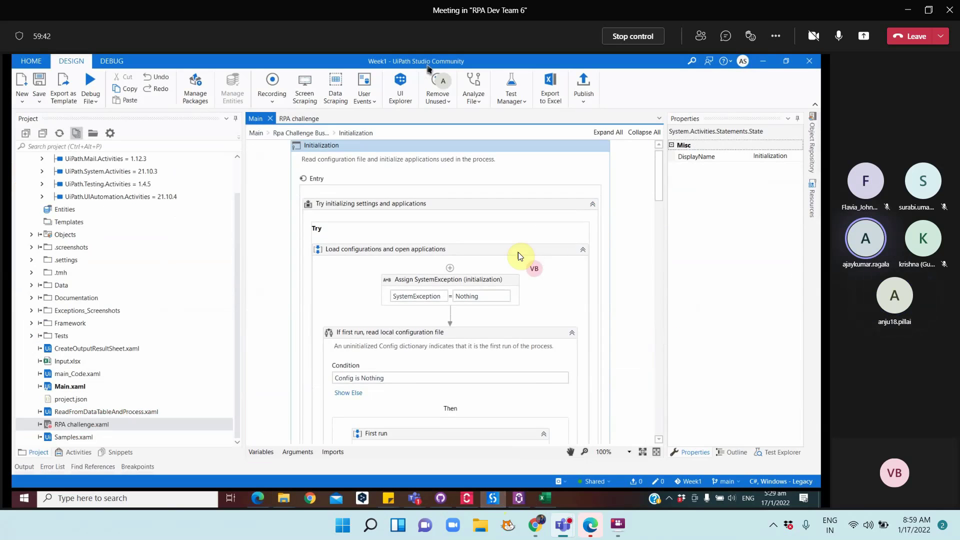
scroll(529, 271, "down", 10)
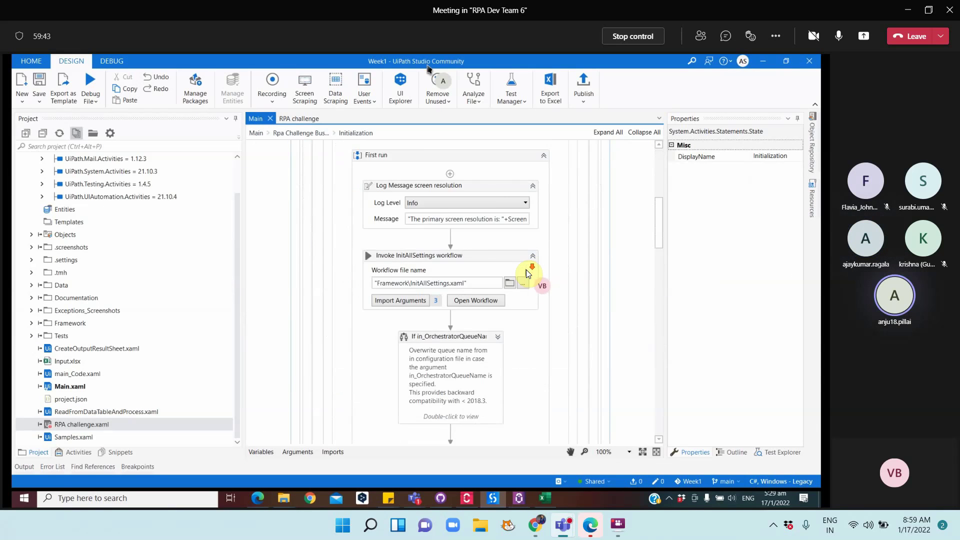
scroll(528, 274, "down", 8)
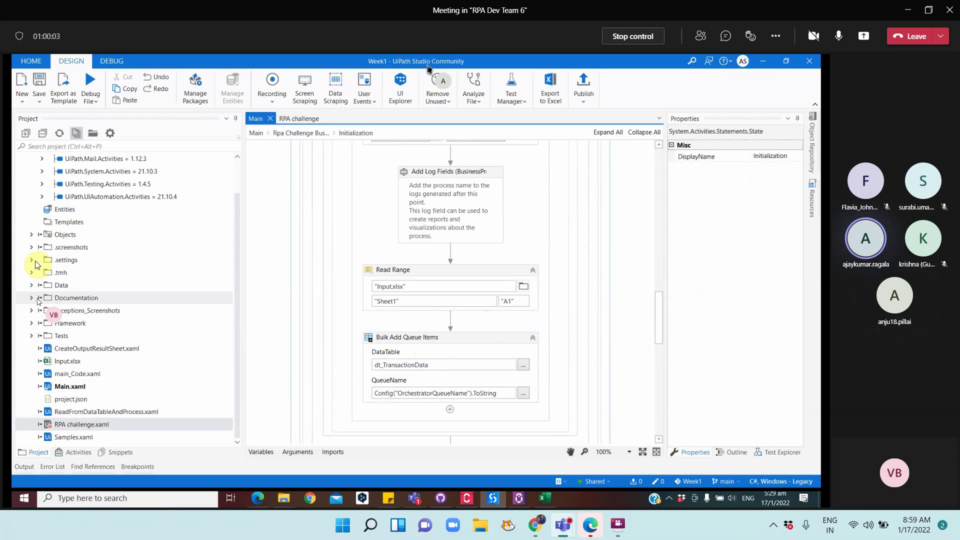
Expand the Data folder in the Project panel and select Config.xlsx
left_click(33, 325)
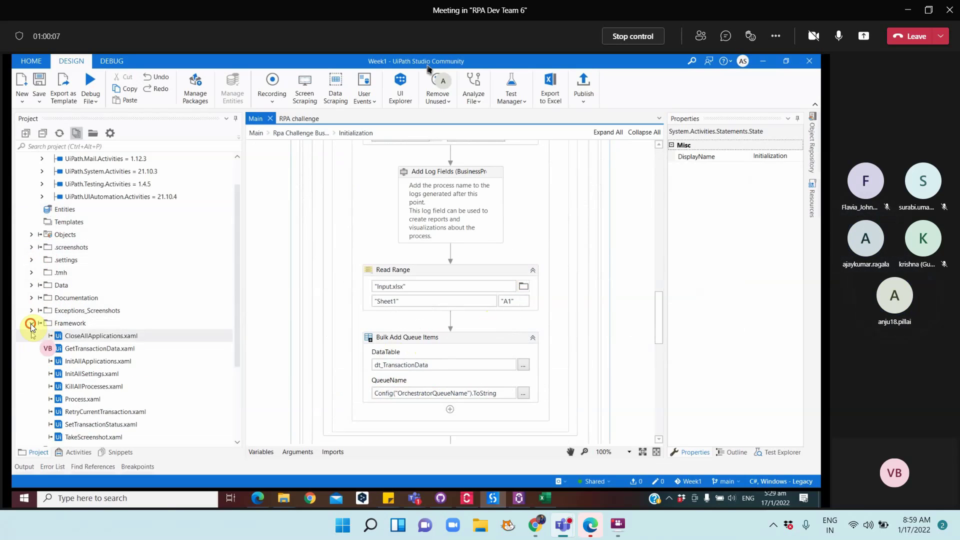
left_click(31, 324)
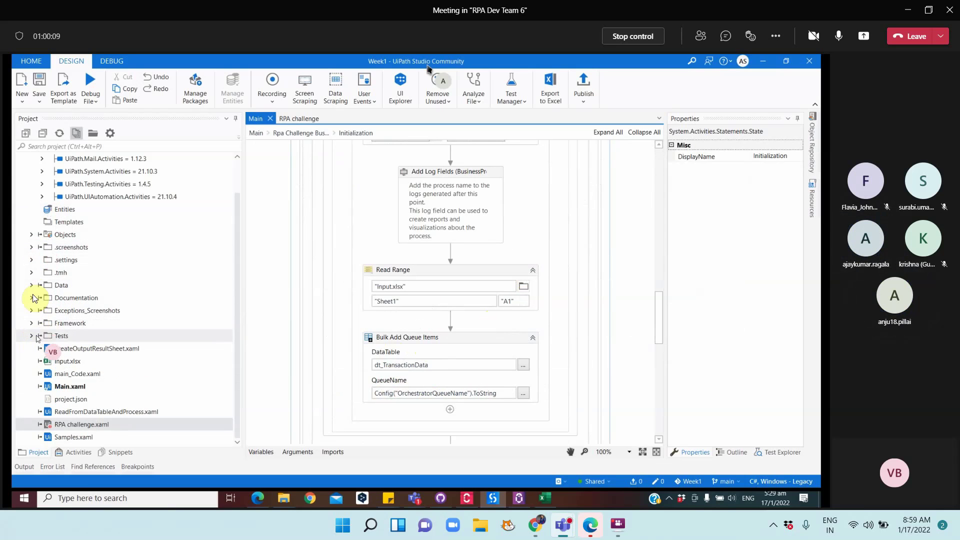
left_click(31, 287)
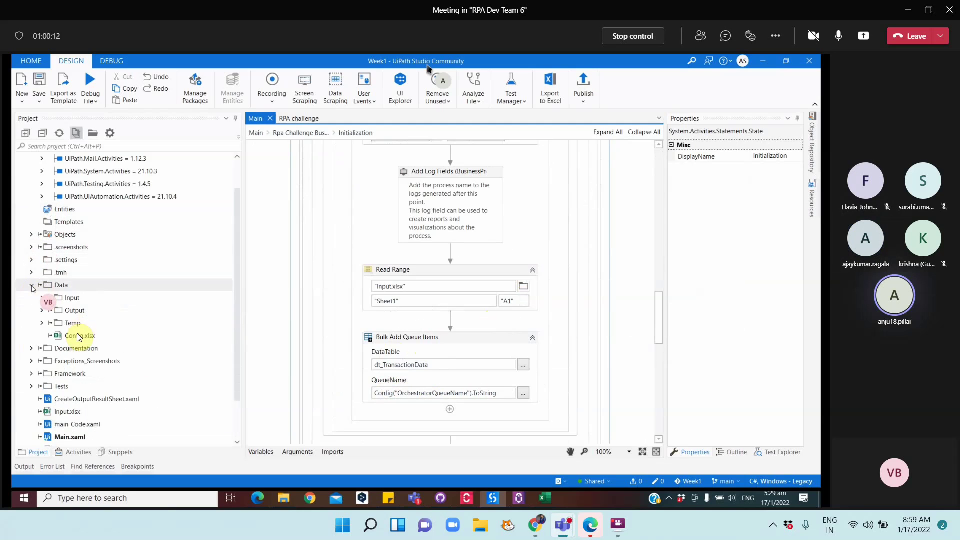
left_click(77, 337)
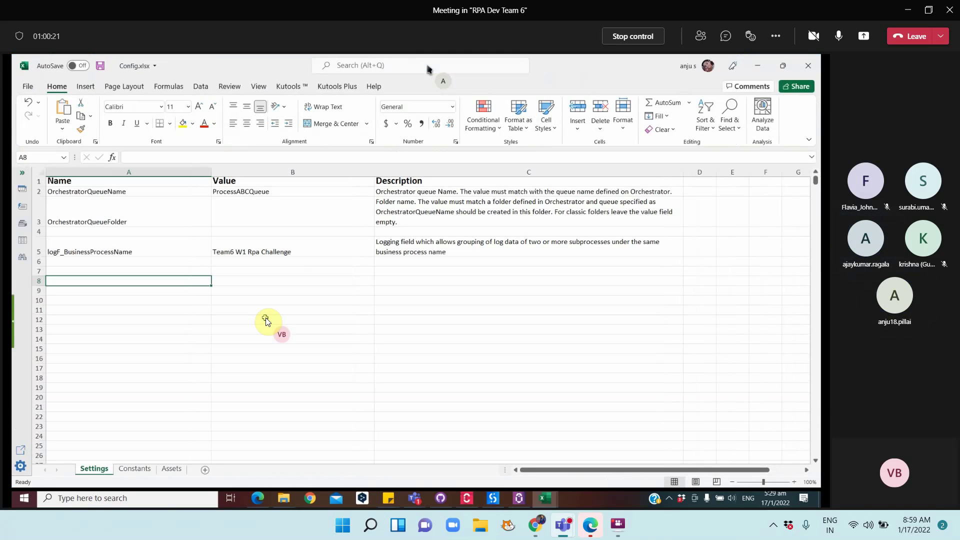
Inspect the OrchestratorQueueName value ProcessABCQueue in Config.xlsx's Settings sheet
left_click(301, 305)
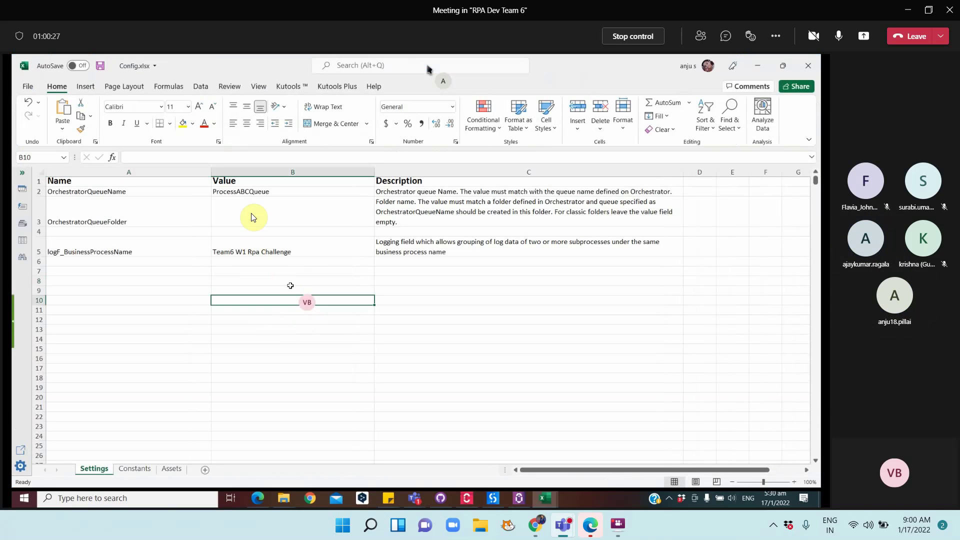
left_click(256, 193)
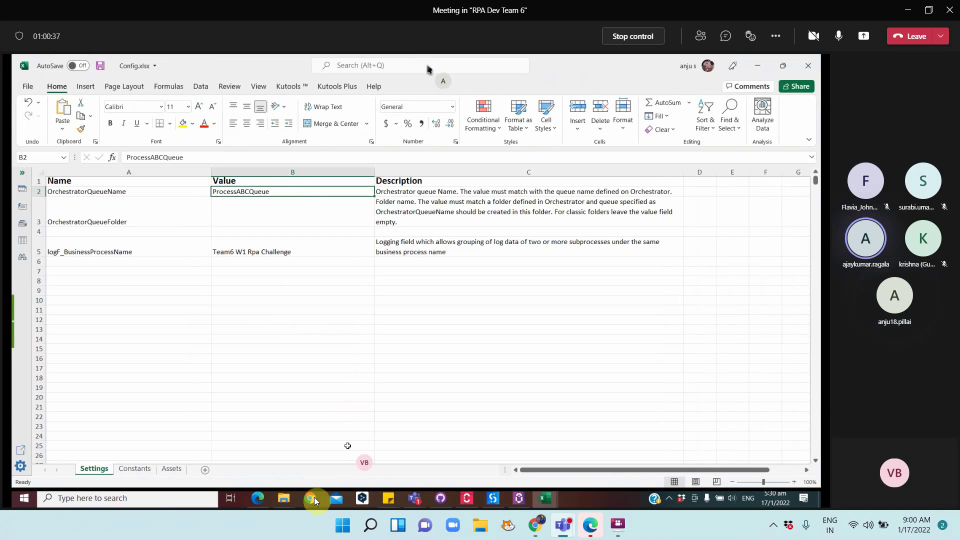
Compare My Workspace and Shared queues, confirming ProcessABCQueue is missing from Shared, and expand Add Queue
left_click(259, 498)
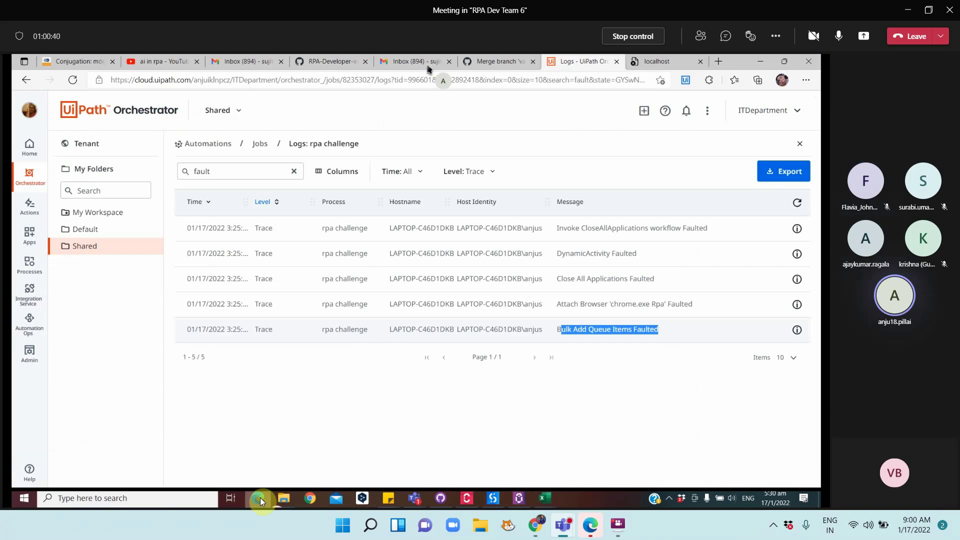
left_click(102, 213)
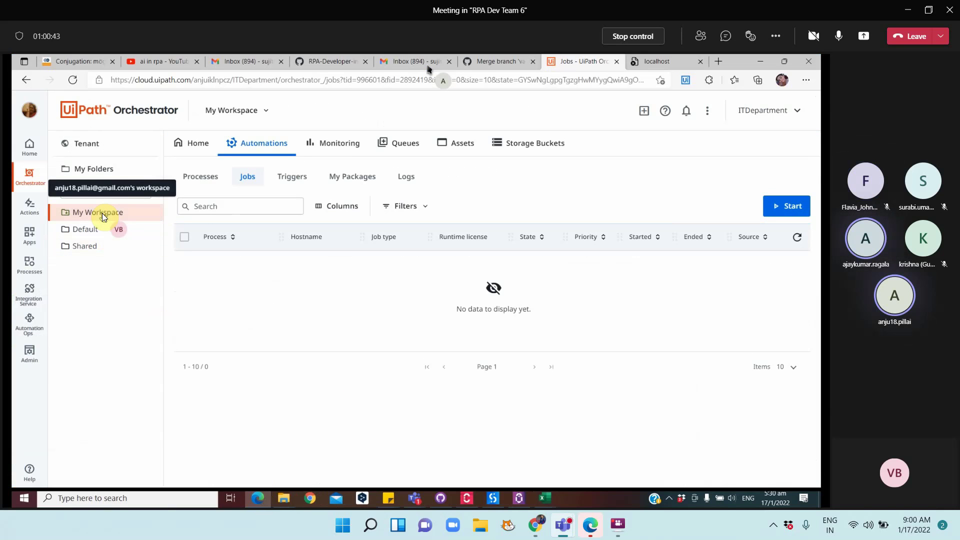
left_click(395, 143)
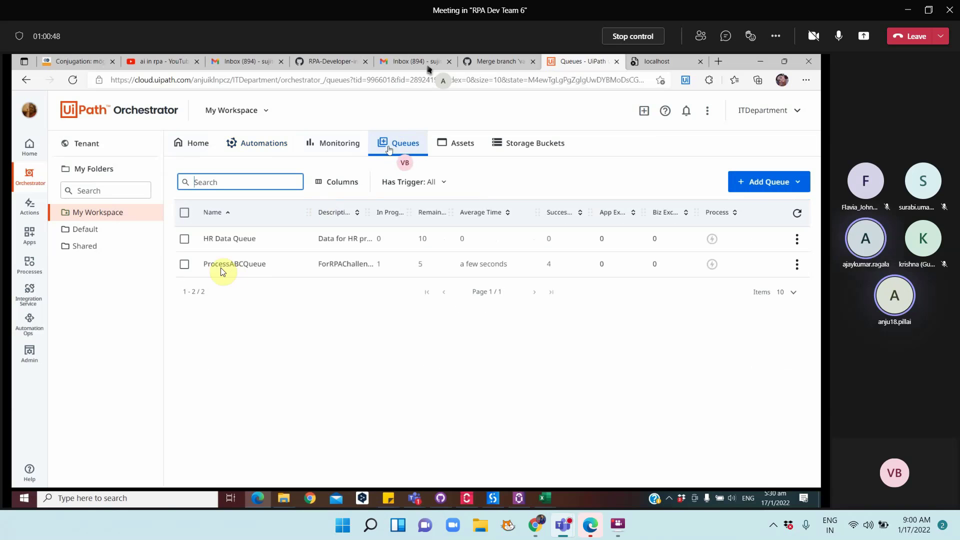
left_click(101, 249)
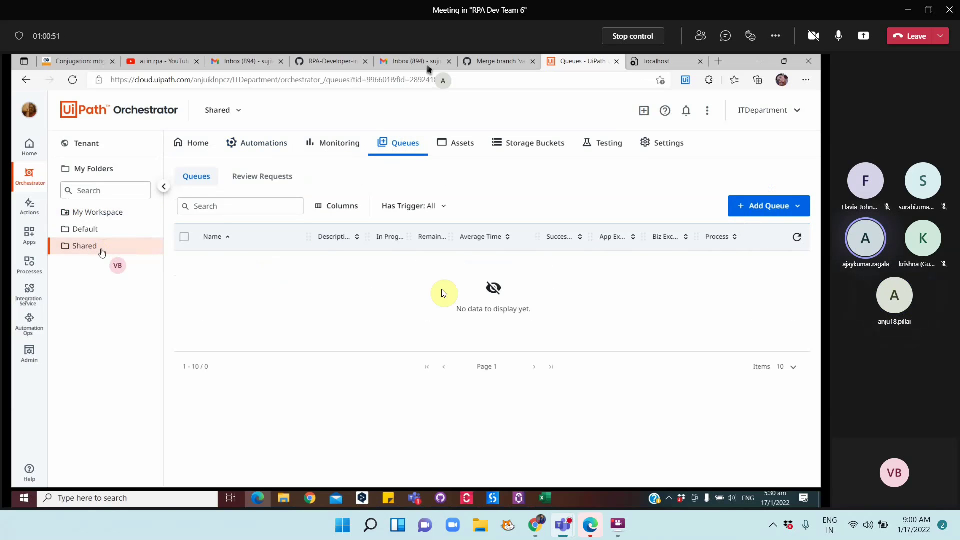
left_click(769, 212)
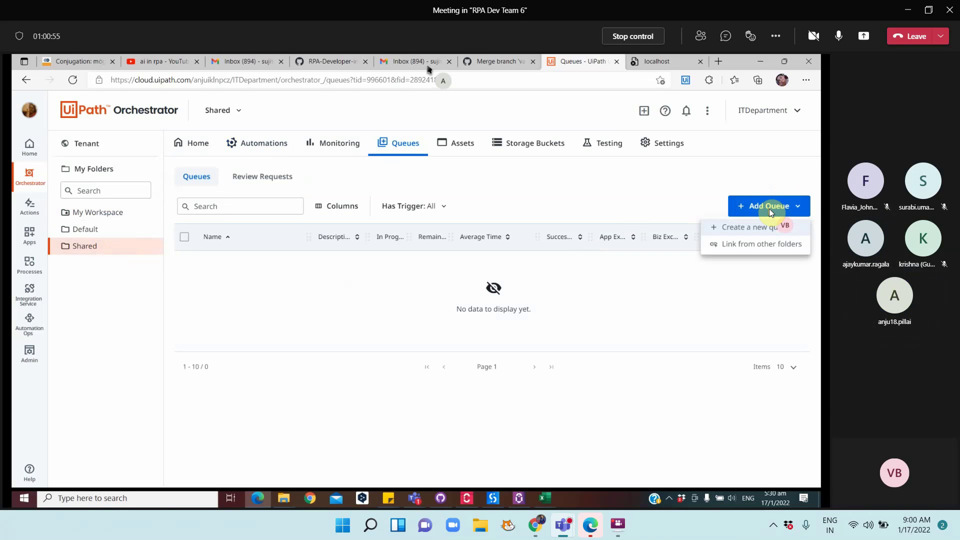
Link ProcessABCQueue from My Workspace into Shared using Link from other folders
left_click(757, 245)
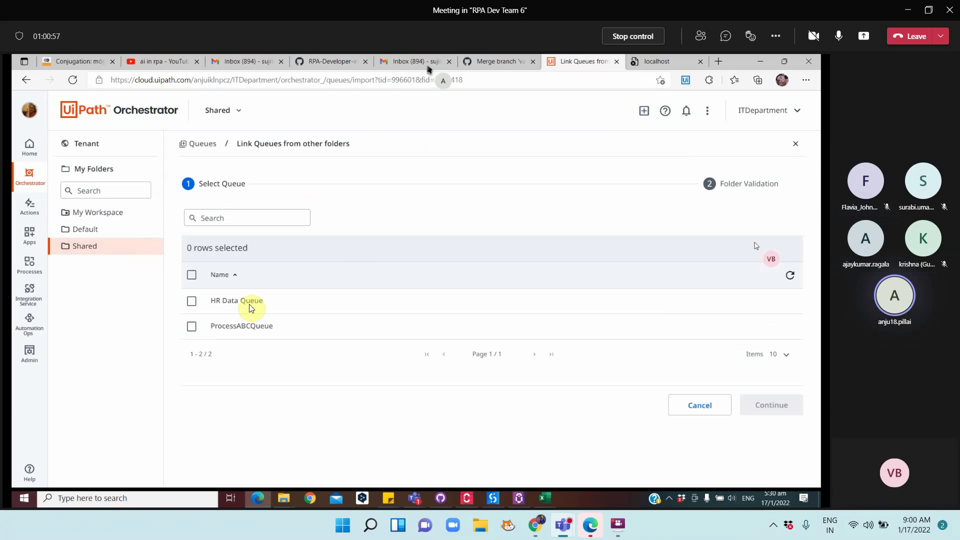
left_click(193, 329)
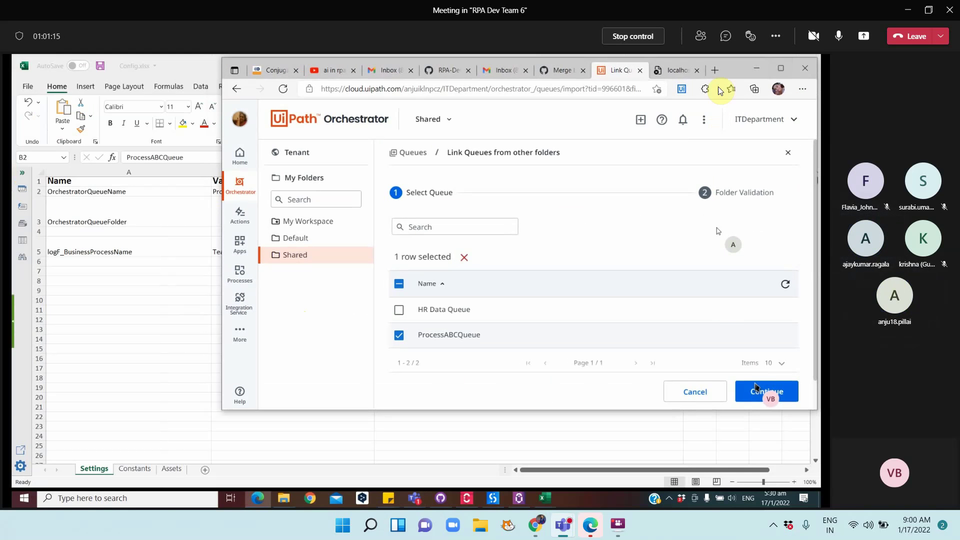
left_click_drag(686, 79, 505, 83)
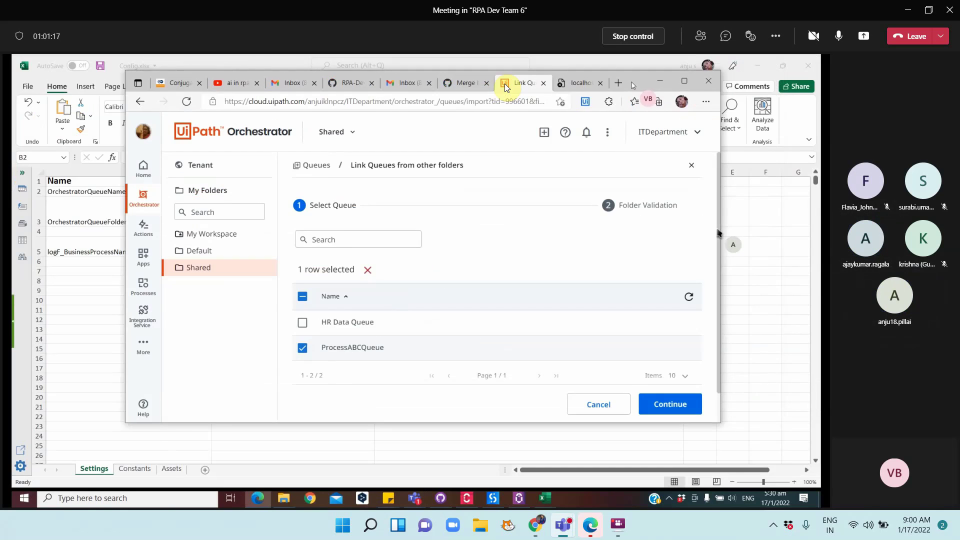
left_click(544, 403)
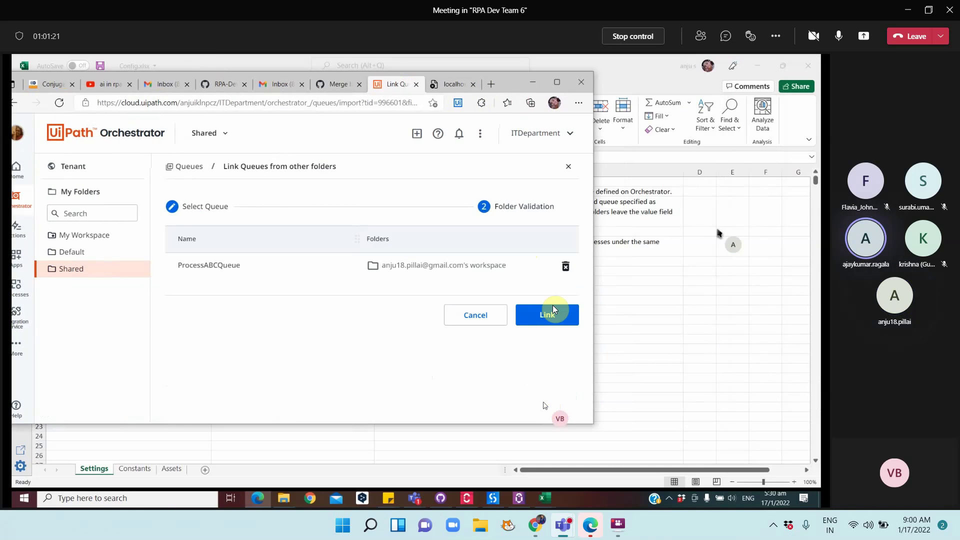
left_click(555, 313)
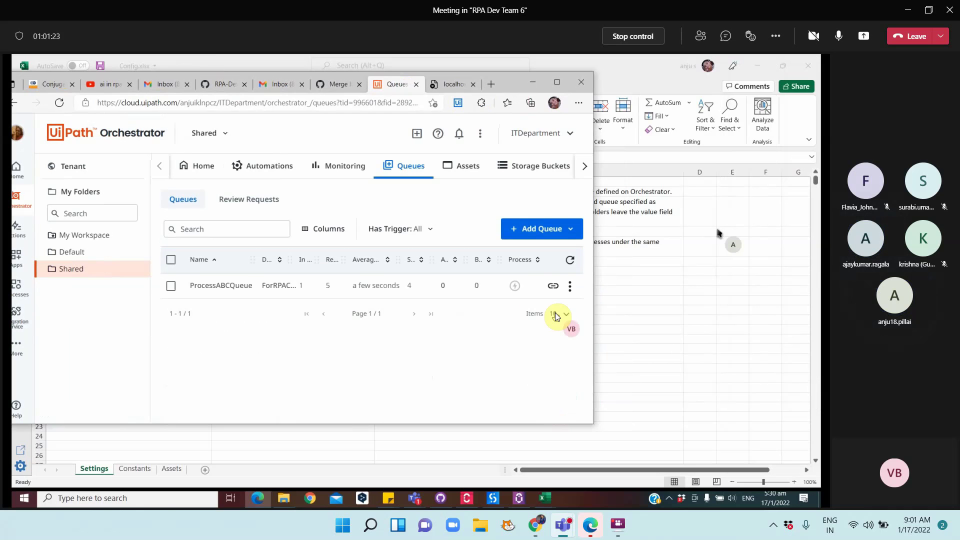
Run the rpa challenge process from UiPath Assistant, then return to the Orchestrator window
left_click(519, 499)
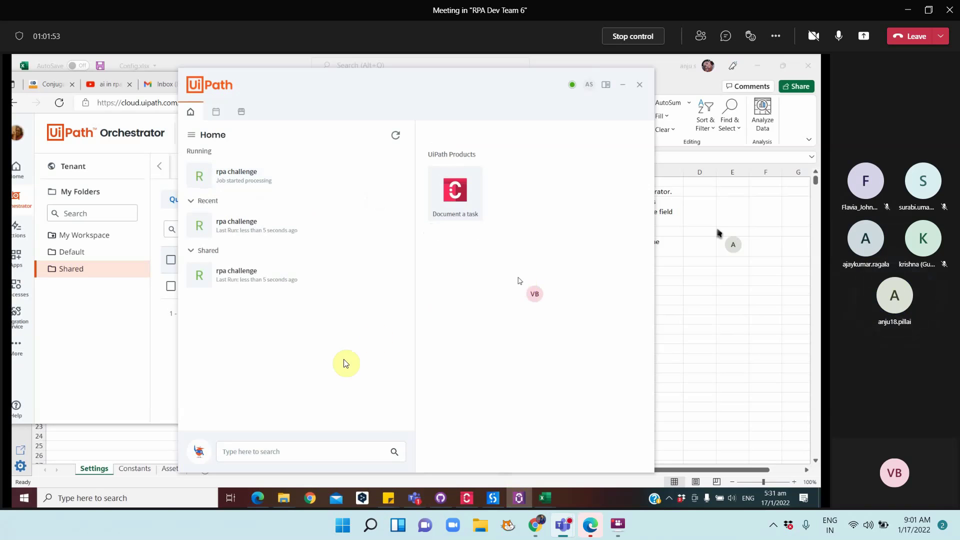
left_click(258, 497)
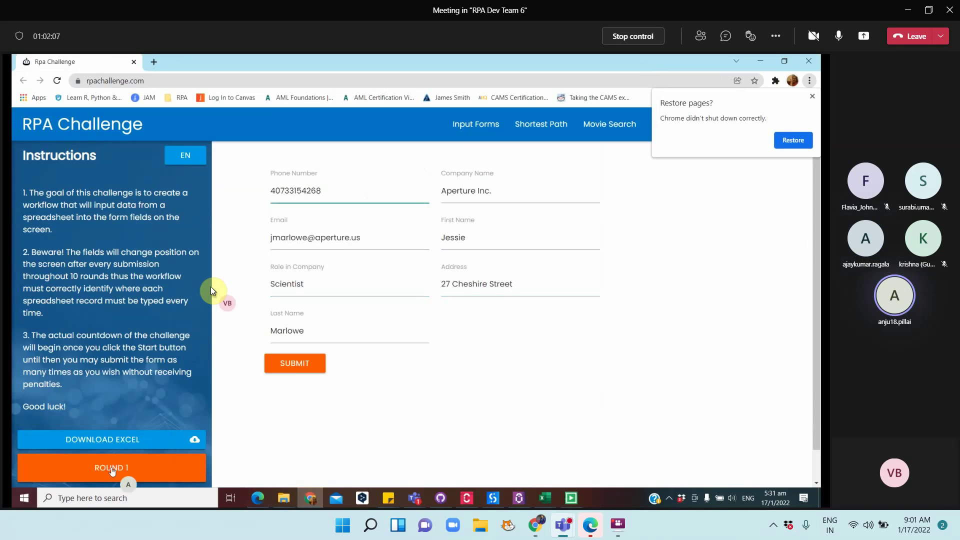
Close the UiPath Assistant window from the taskbar while the robot fills round 2
right_click(515, 498)
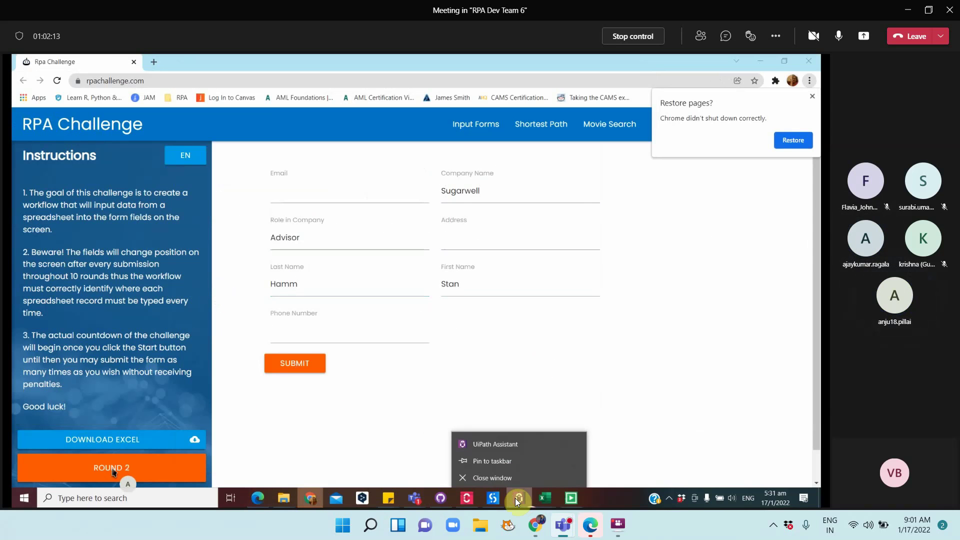
left_click(507, 474)
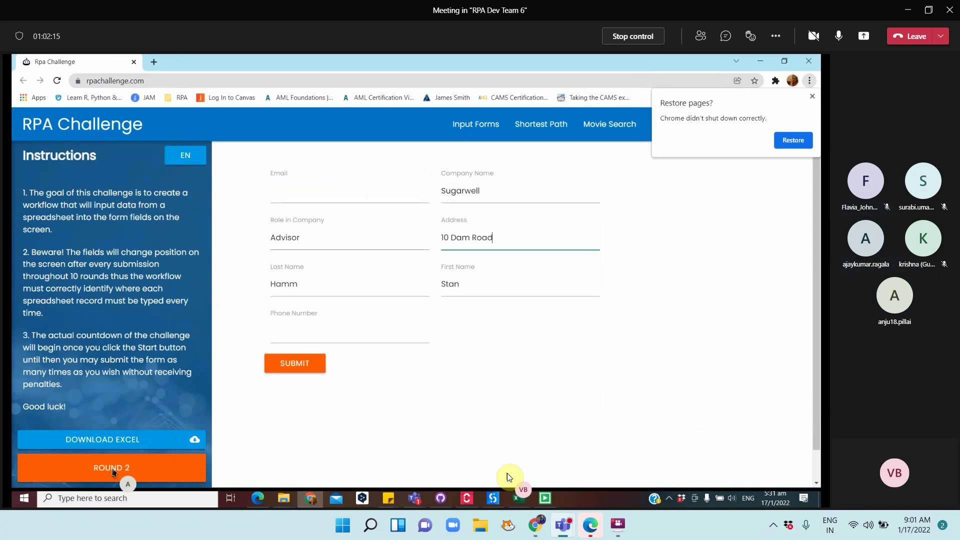
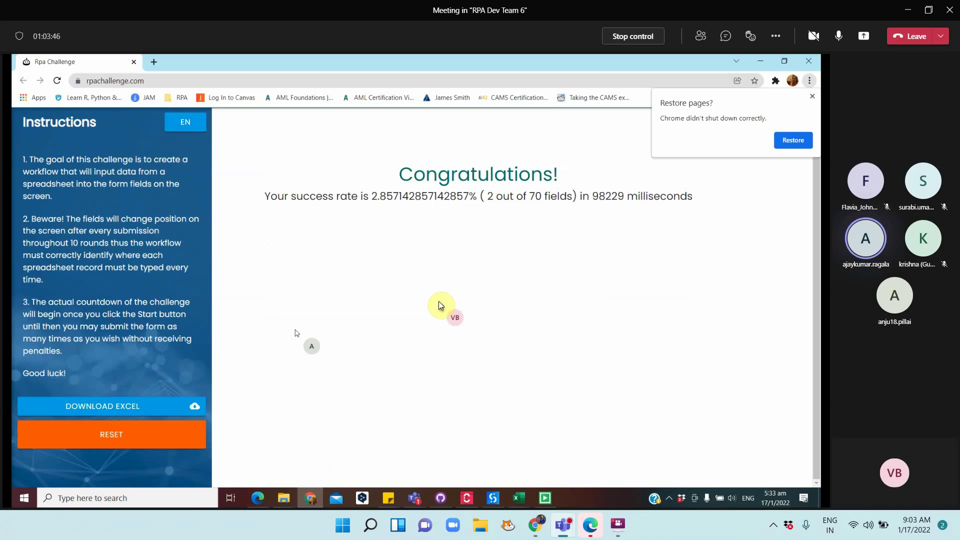
Open the ProcessABCQueue transactions list in the maximized Orchestrator window
left_click(260, 498)
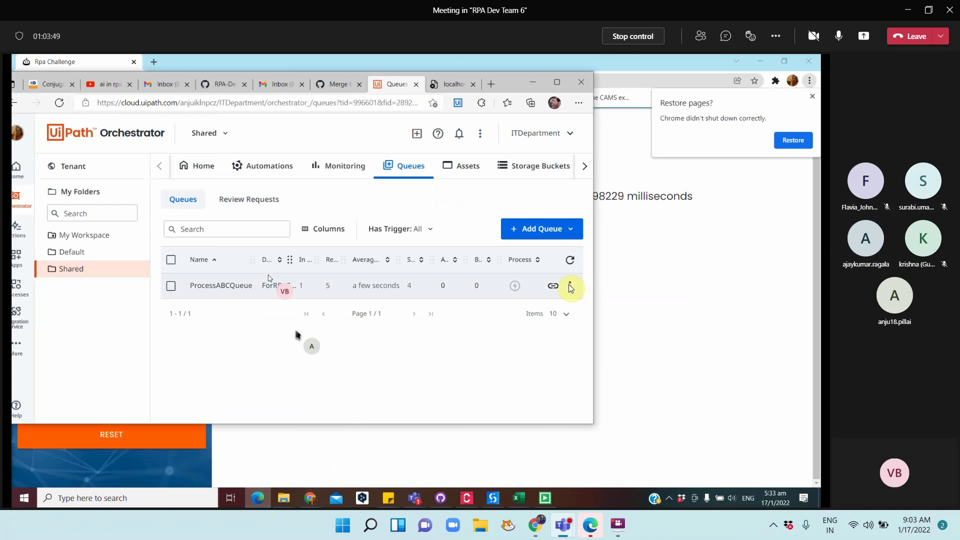
left_click(559, 83)
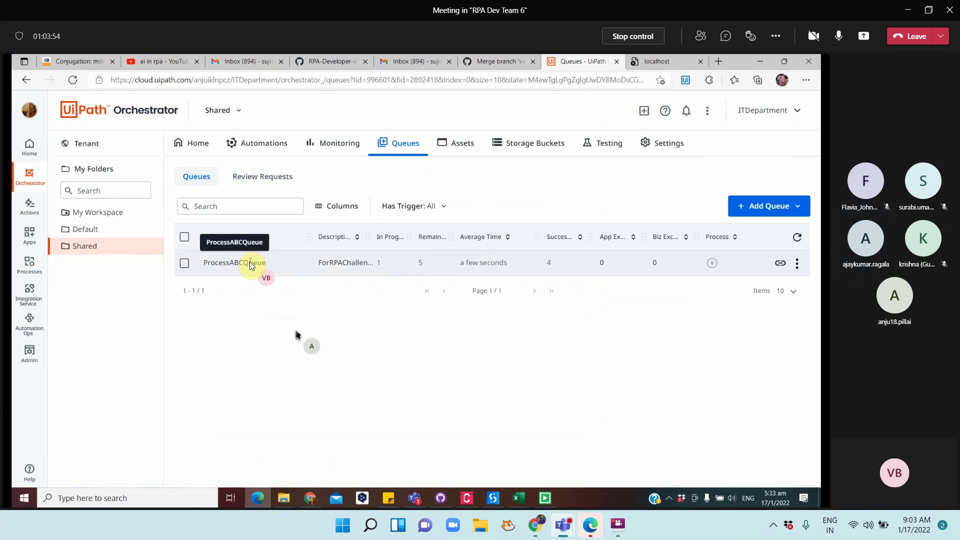
left_click(797, 264)
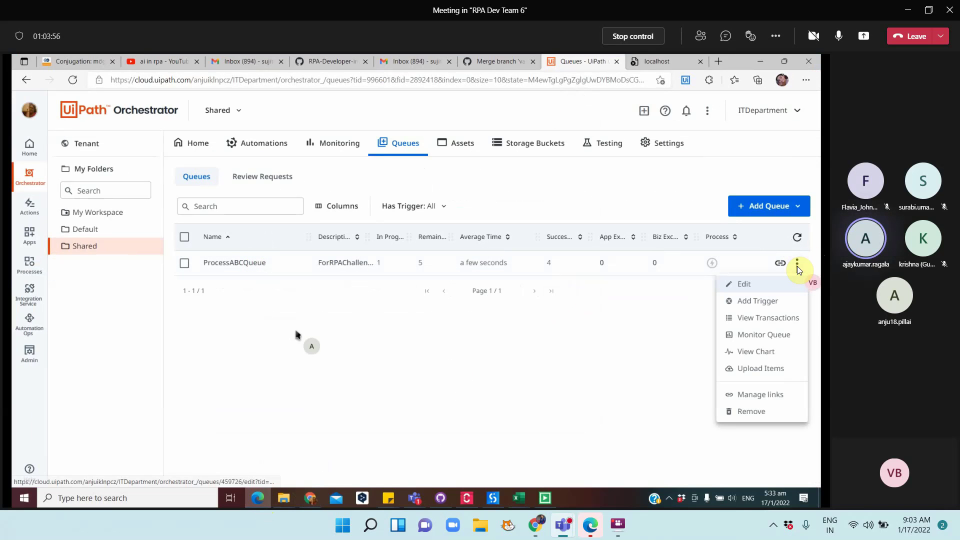
left_click(751, 319)
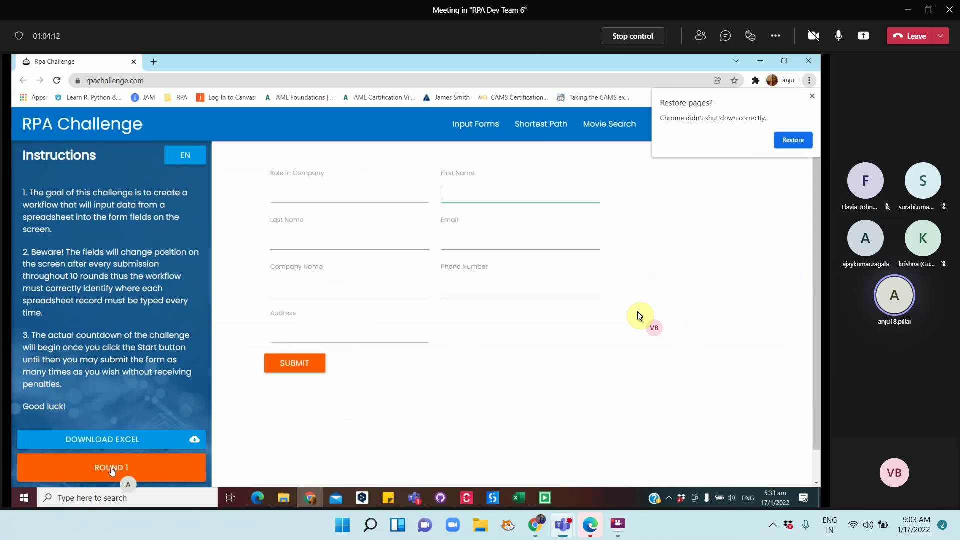
Fill in round 1 for the Sugarwell contact (name, role, address, e-mail, phone) and submit
type("Stan")
key("Tab")
type("Hamm")
key("Tab")
type("Su")
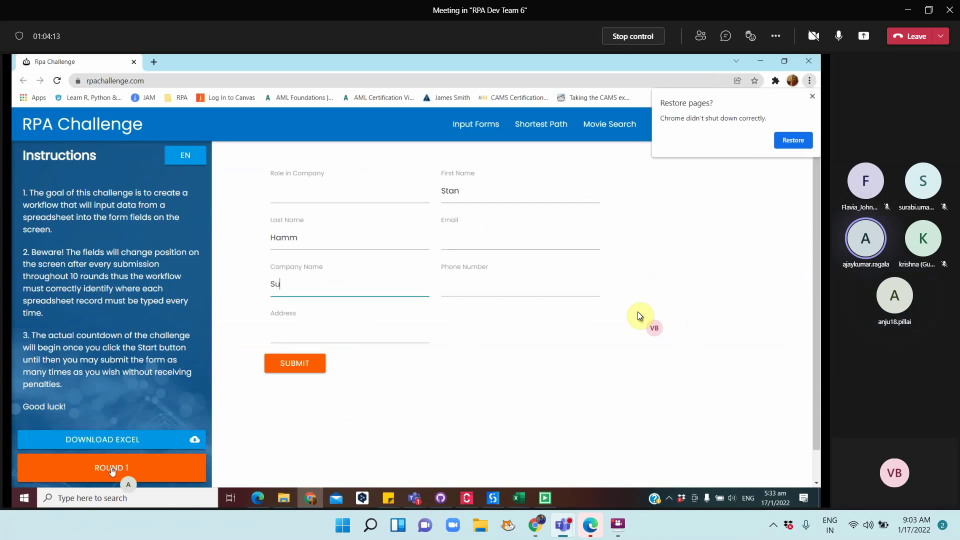
type("garwell")
key("Tab")
type("Advi")
key("Tab")
type("10 Dam")
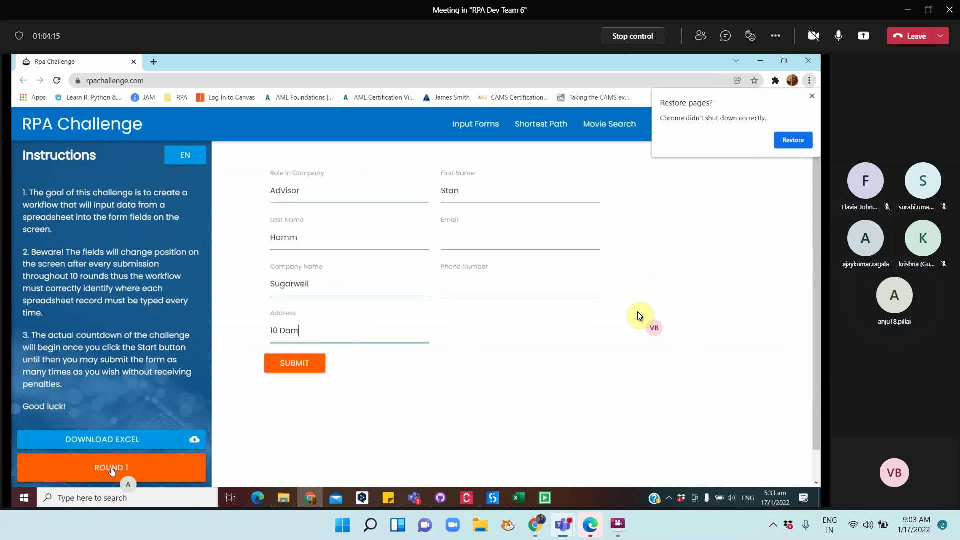
key("Tab")
type("shamm@sugarwell.org")
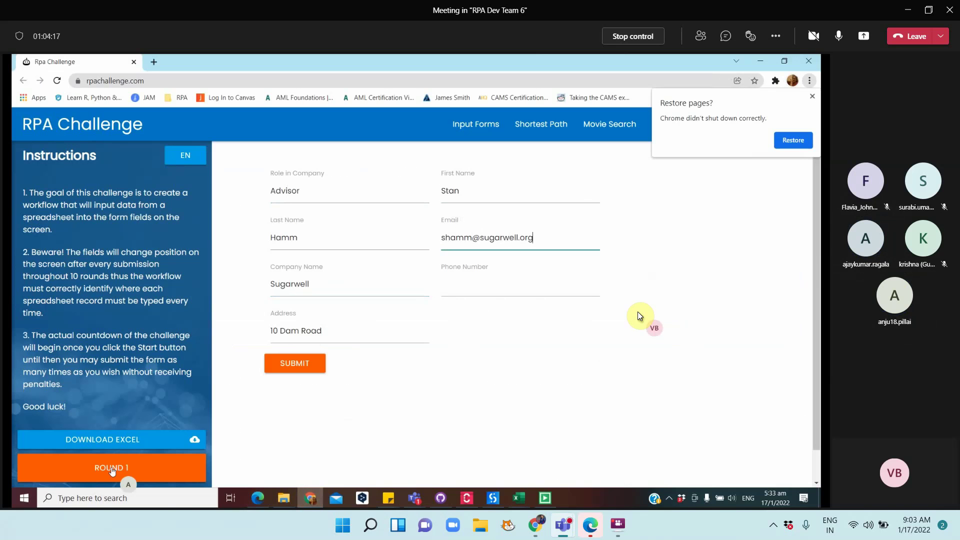
key("Tab")
type("40712462257")
left_click(296, 365)
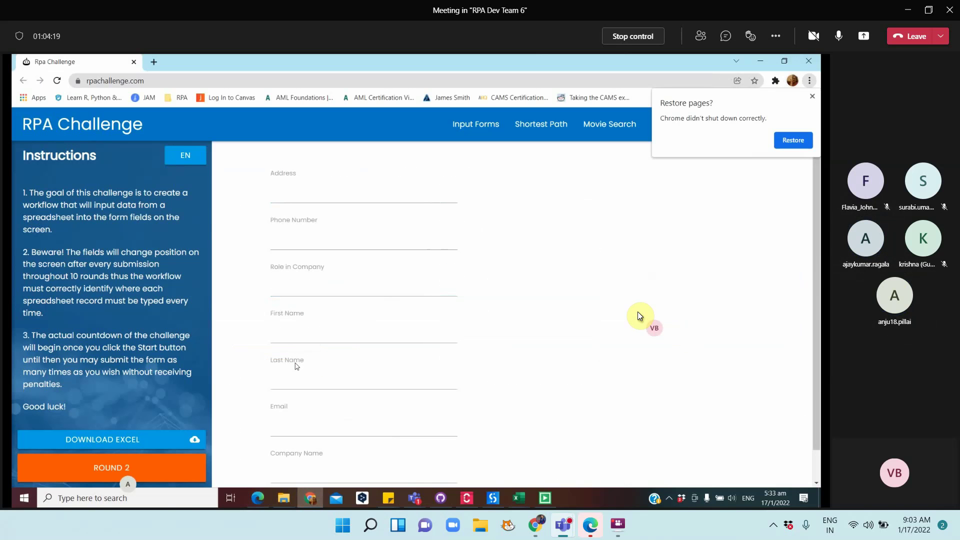
Fill in round 2 for the Aperture Inc. Scientist, with address, e-mail and phone, and submit
type("Michelle")
key("Tab")
type("Norton")
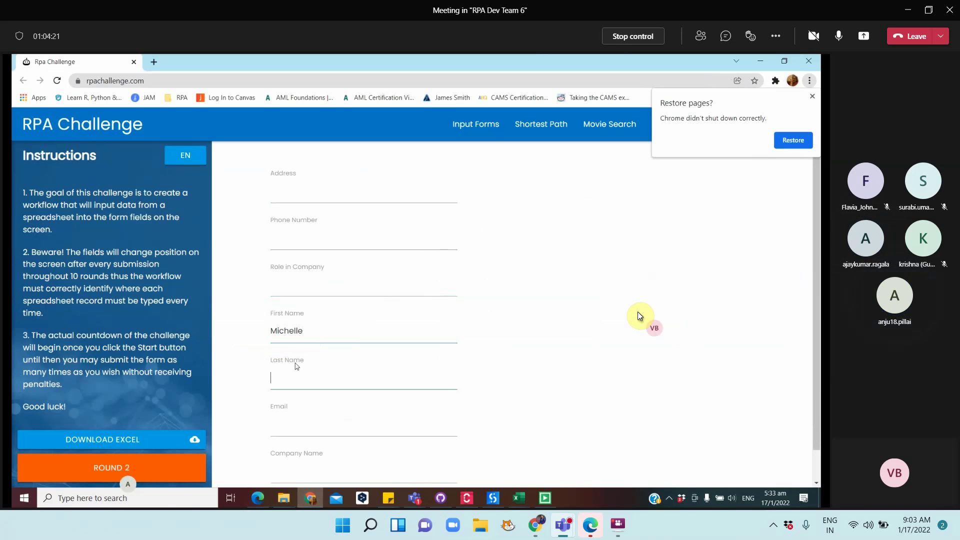
key("Tab")
type("Aperture Inc.")
key("Tab")
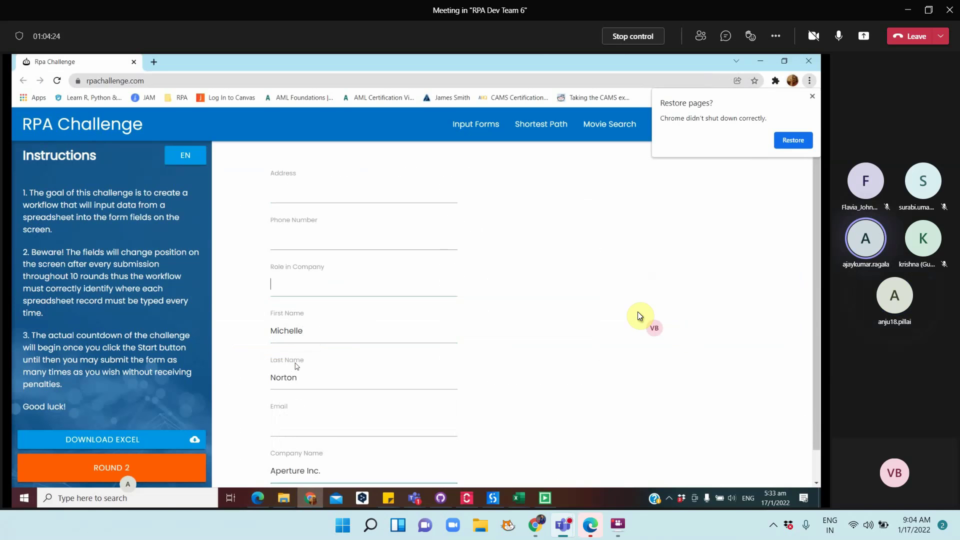
type("Scientist")
key("Tab")
type("13 White Rabbit Street")
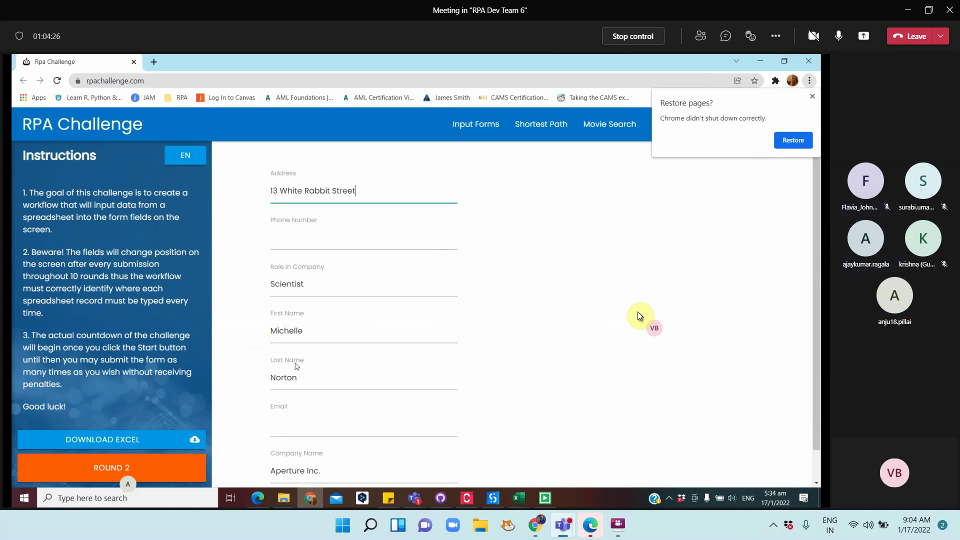
key("Tab")
type("mnorton@aperture.us")
key("Tab")
type("40731254562")
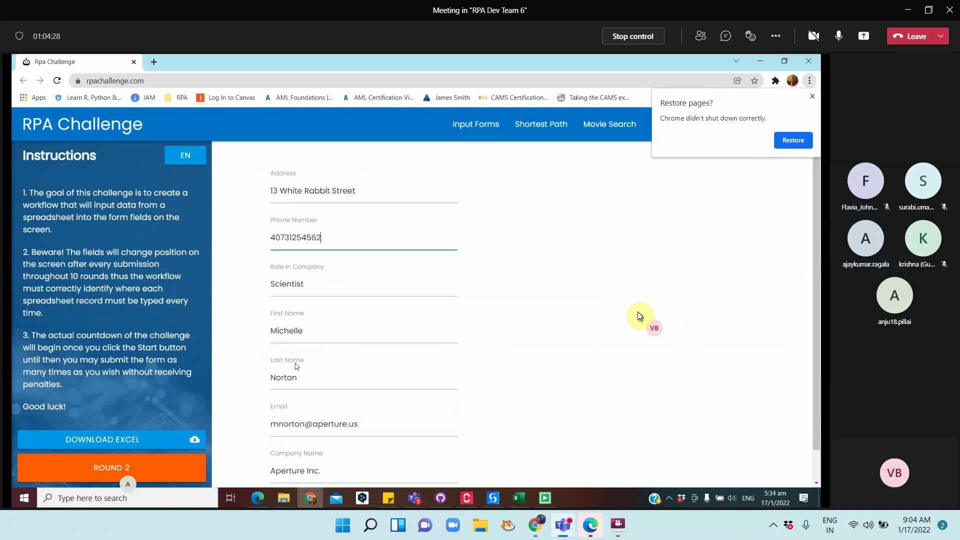
left_click(296, 470)
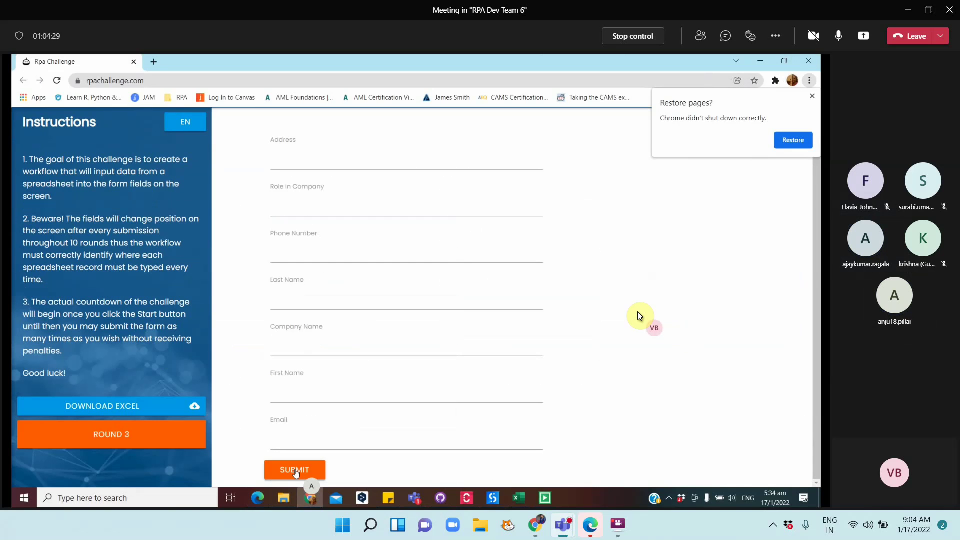
Fill in round 3 for the TechDev HR Manager, with address, e-mail and phone, and submit
type("StacySh")
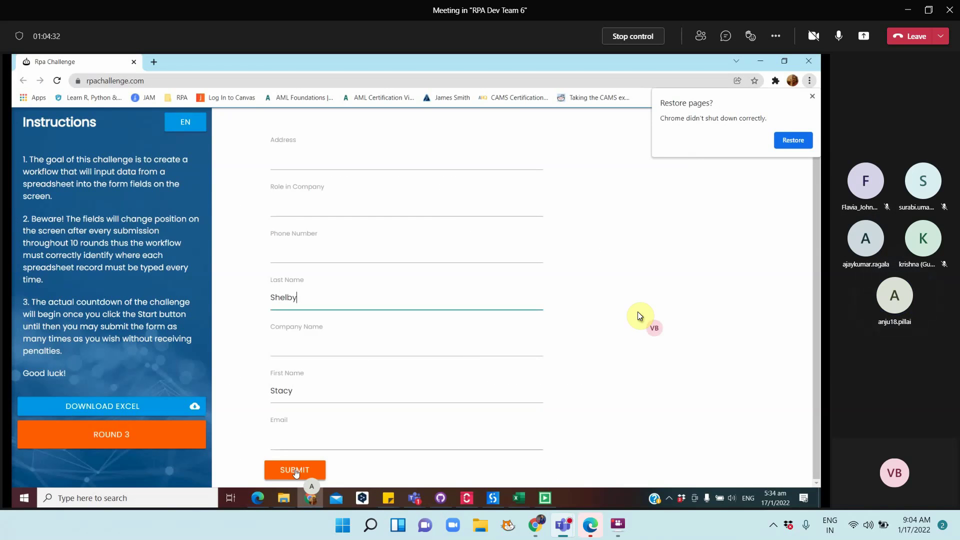
key("Tab")
type("TechDev")
key("Tab")
type("HR Manager")
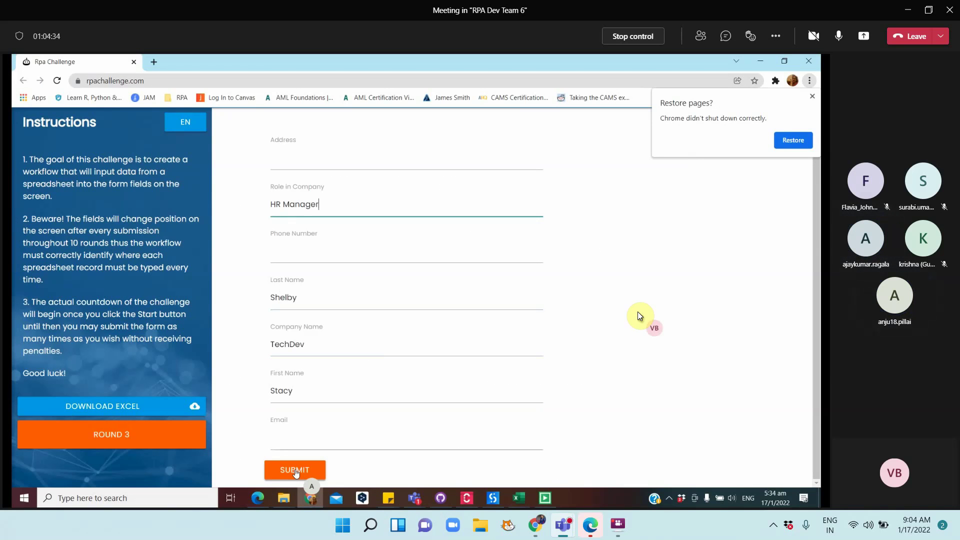
key("Tab")
type("19 Pineap")
key("Tab")
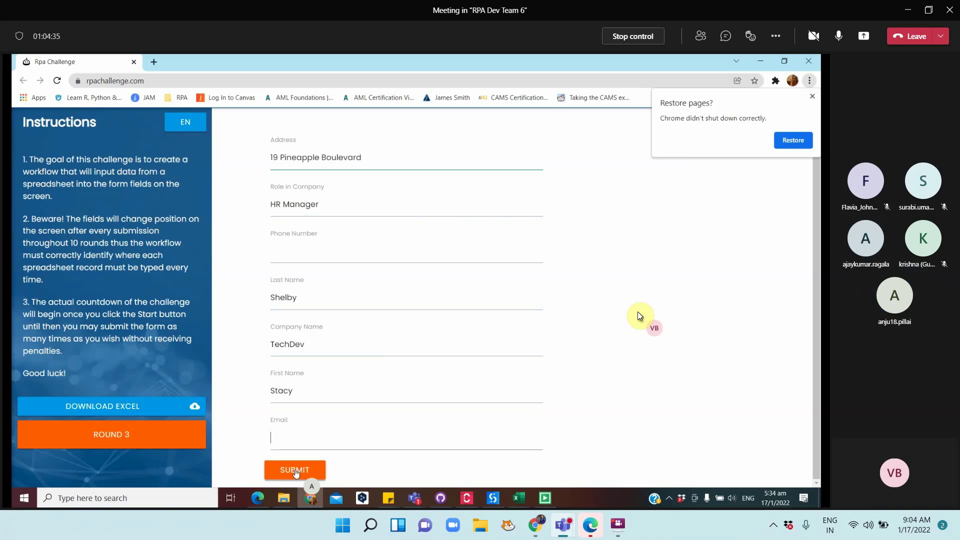
type("sshelby@techdev.com")
key("Tab")
type("40741785214")
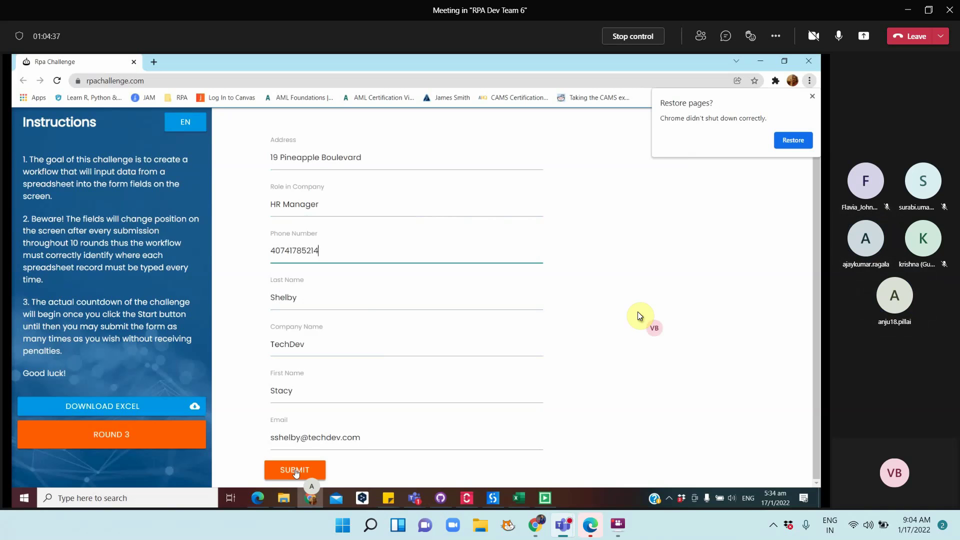
left_click(295, 471)
Fill in round 4 for the Timepath Inc. Programmer, with address, e-mail and phone, and submit
key("Tab")
type("Lar")
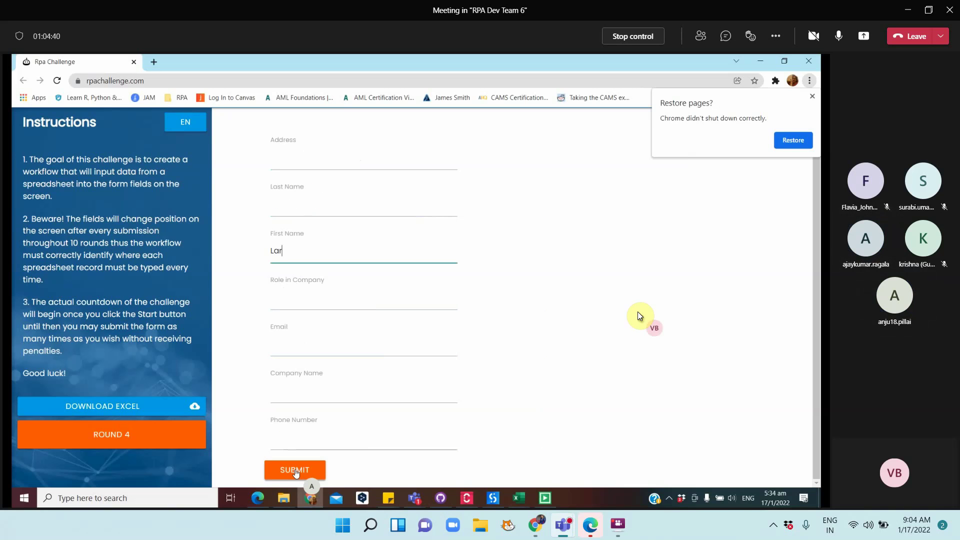
key("Tab")
type("Palmer")
key("Tab")
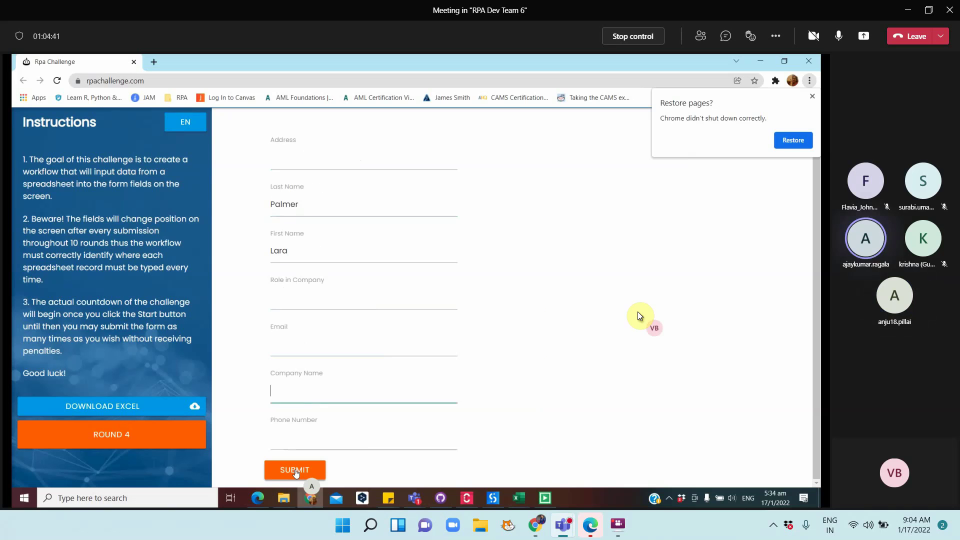
type("Timepath Inc.")
key("Tab")
type("Programmer")
key("Tab")
type("87 Orange S")
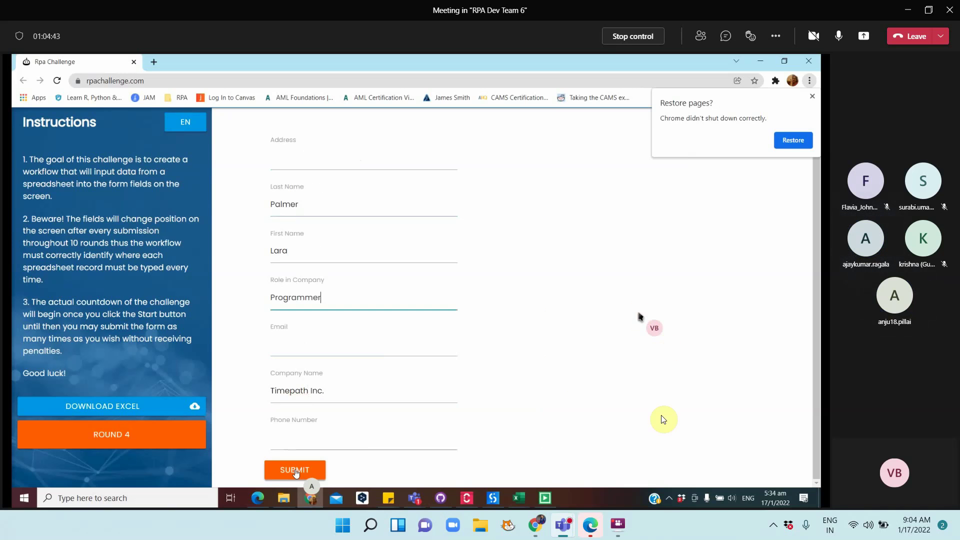
type("treet")
key("Tab")
type("lpalmer@timepath.co.uk")
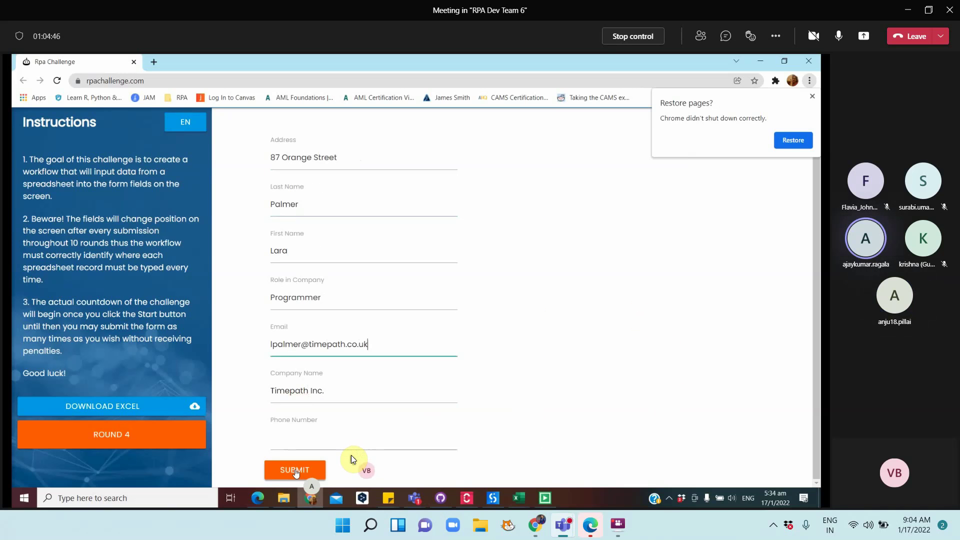
key("Tab")
type("40731653845")
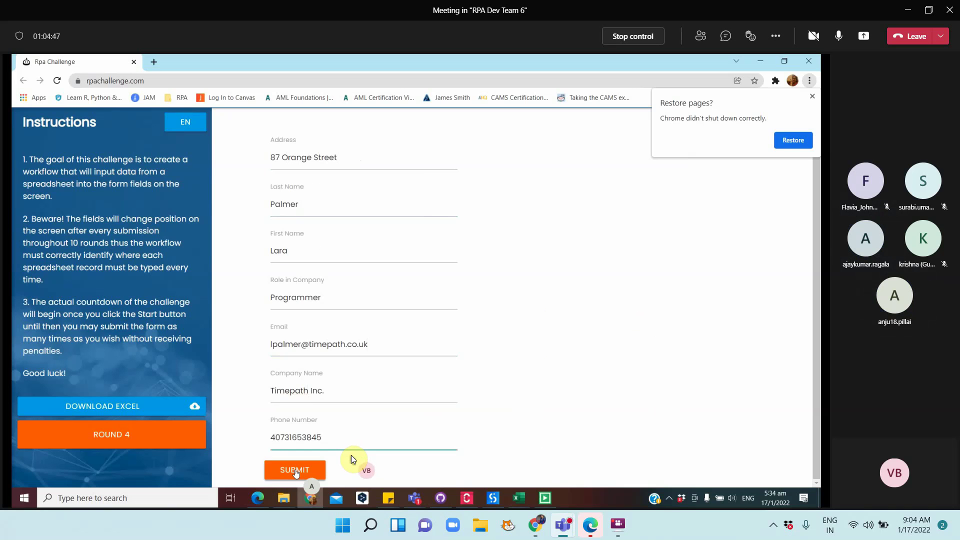
left_click(295, 471)
Fill in and submit round 5, then return to the Orchestrator transactions page
key("Tab")
type("Jessie")
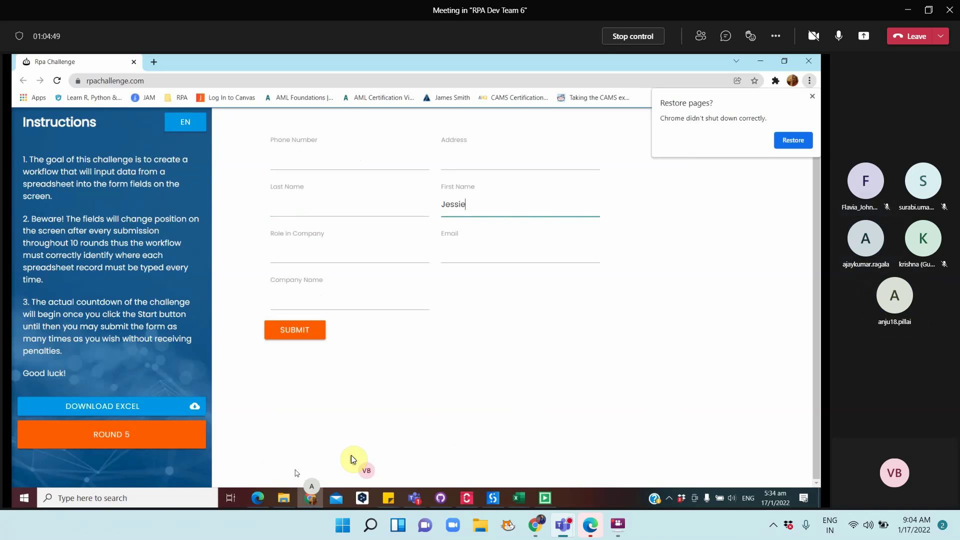
key("shift+Tab")
type("Marlowe")
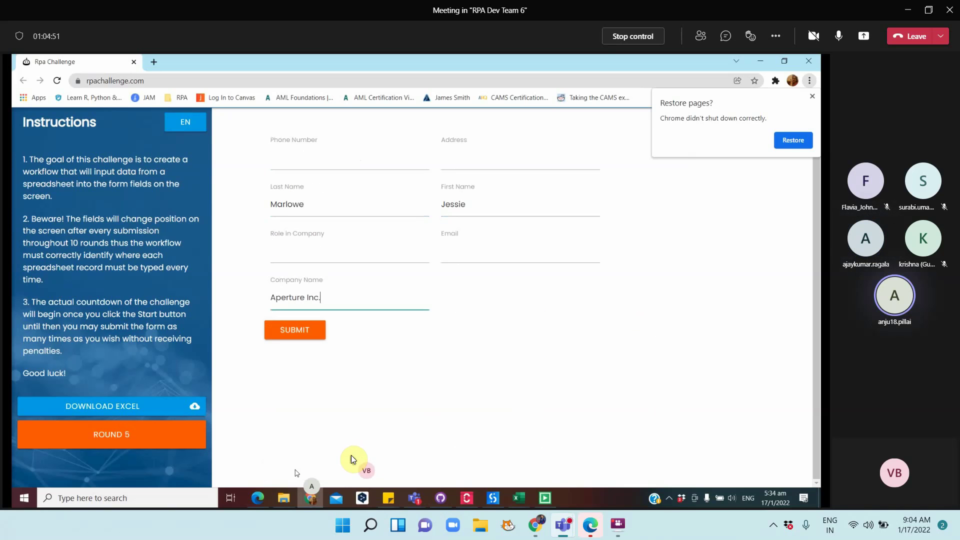
type("27 Cheshire Street")
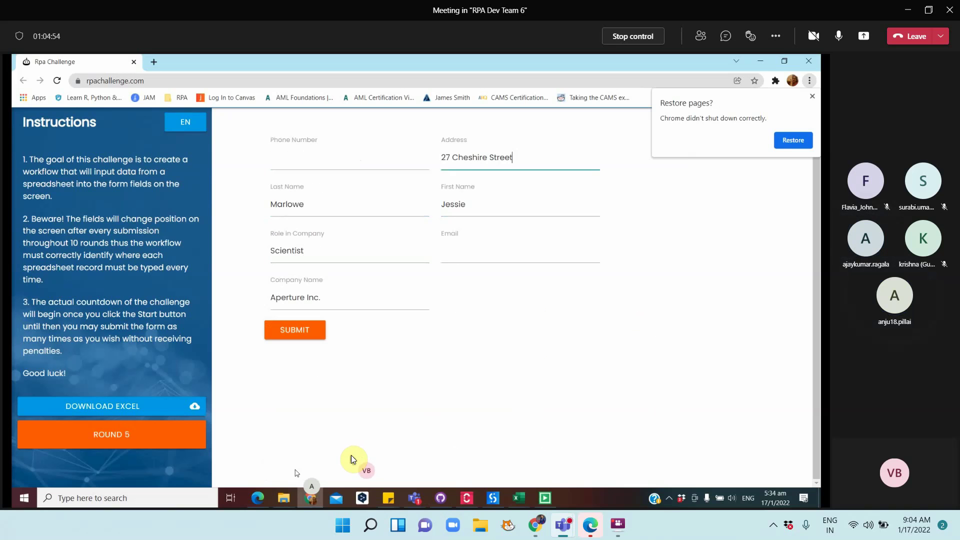
key("Tab")
type("jmarlowe@aper")
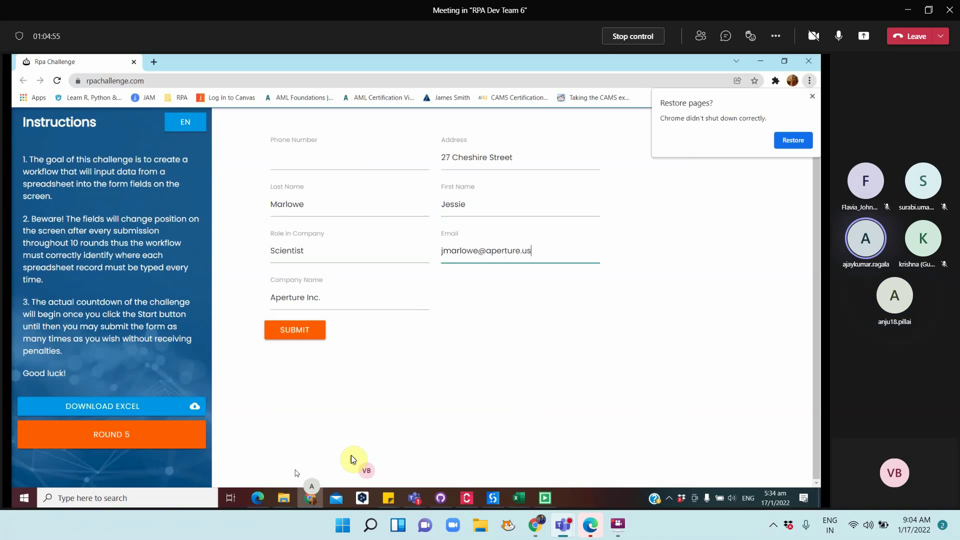
type("40120111576")
left_click(295, 331)
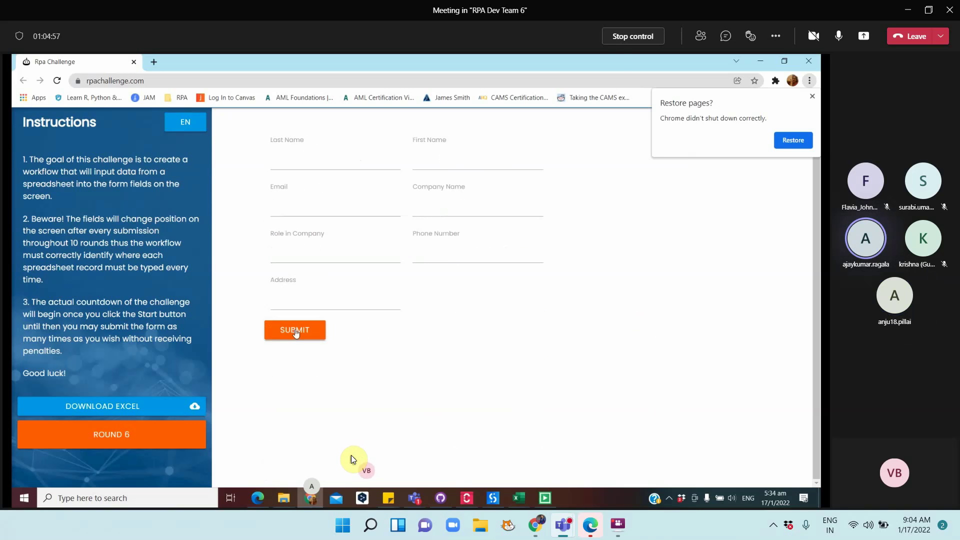
key("alt+Tab")
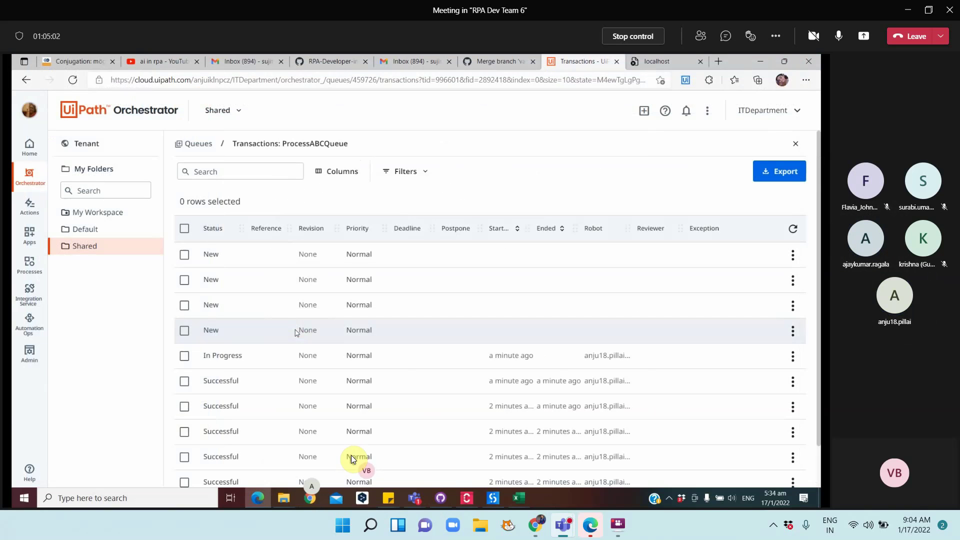
Refresh the ProcessABCQueue transactions and show them 50 items per page
left_click(795, 228)
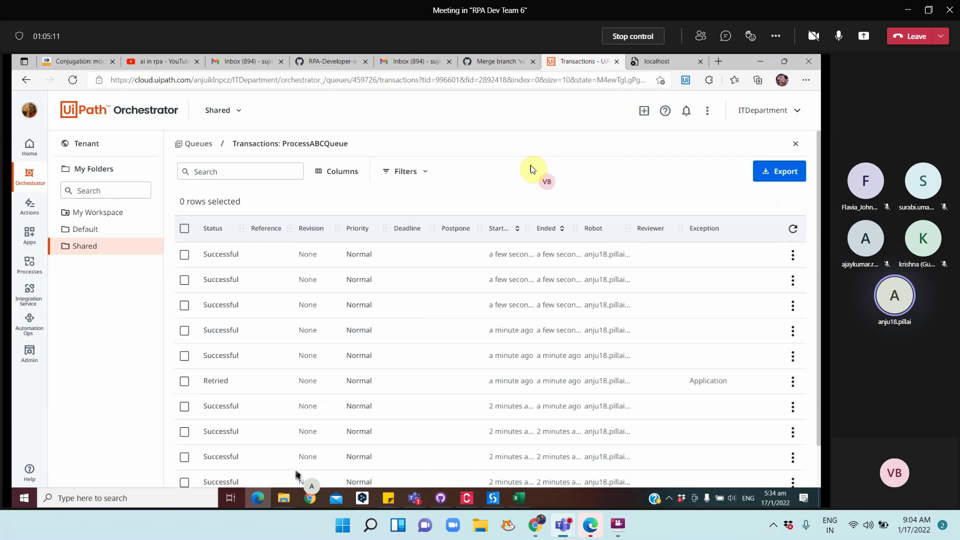
scroll(500, 357, "down", 1)
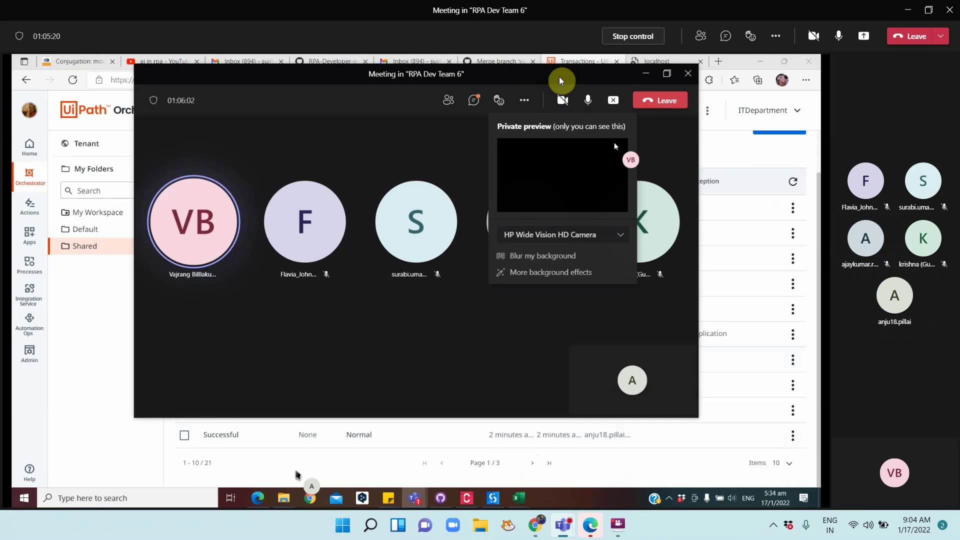
left_click(644, 73)
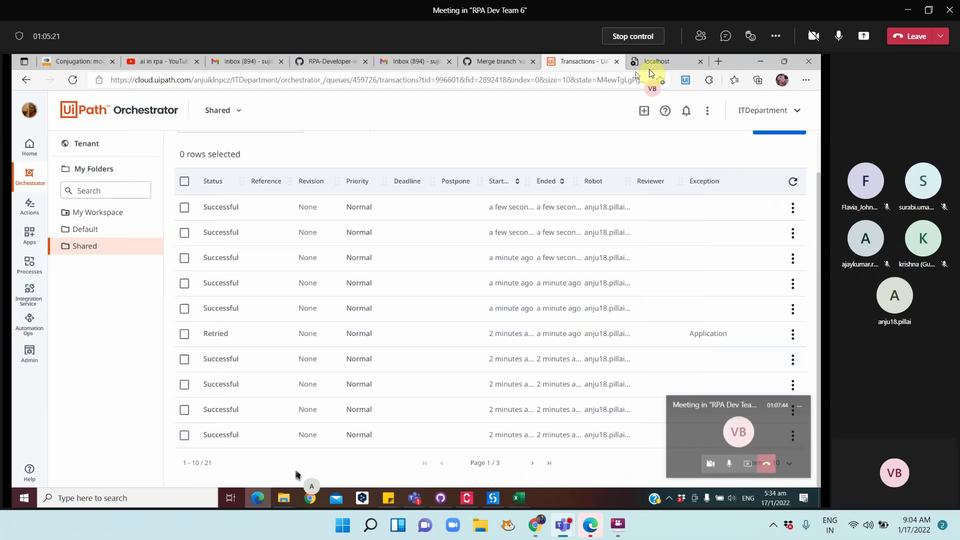
left_click_drag(736, 59, 429, 96)
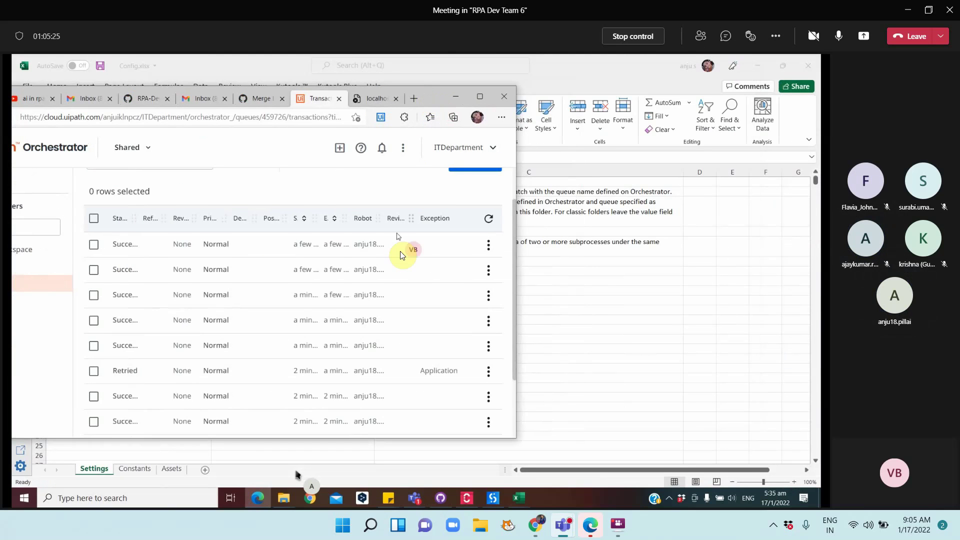
scroll(405, 256, "down", 2)
left_click(479, 415)
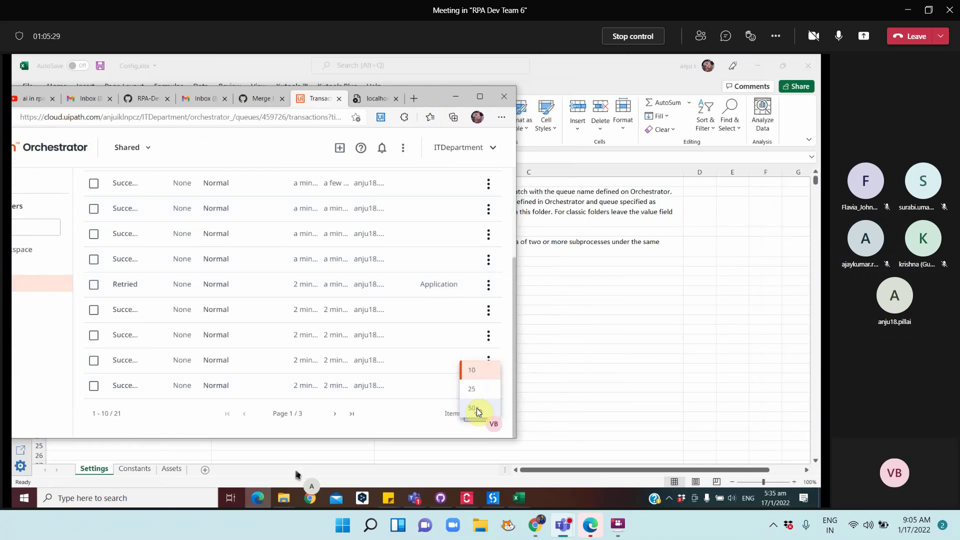
left_click(476, 408)
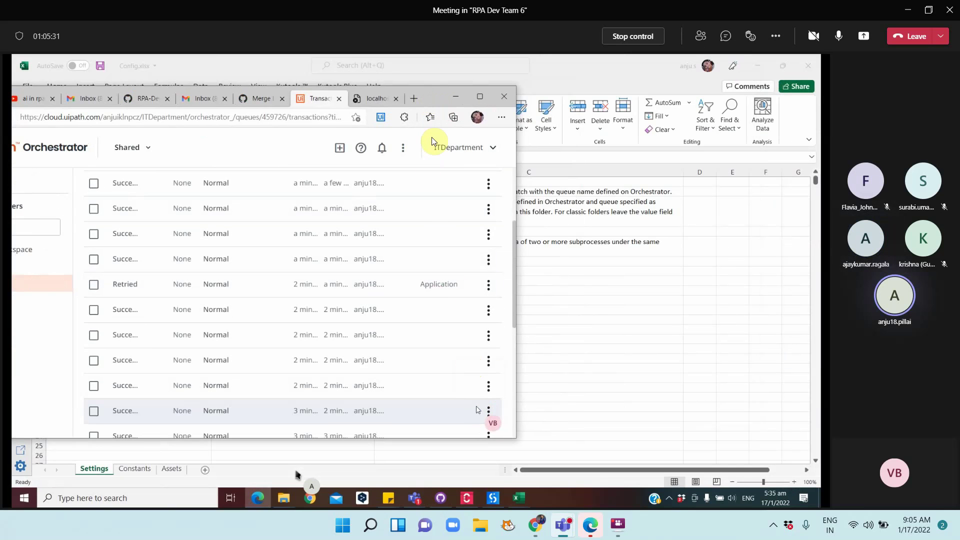
left_click(478, 100)
scroll(430, 227, "up", 3)
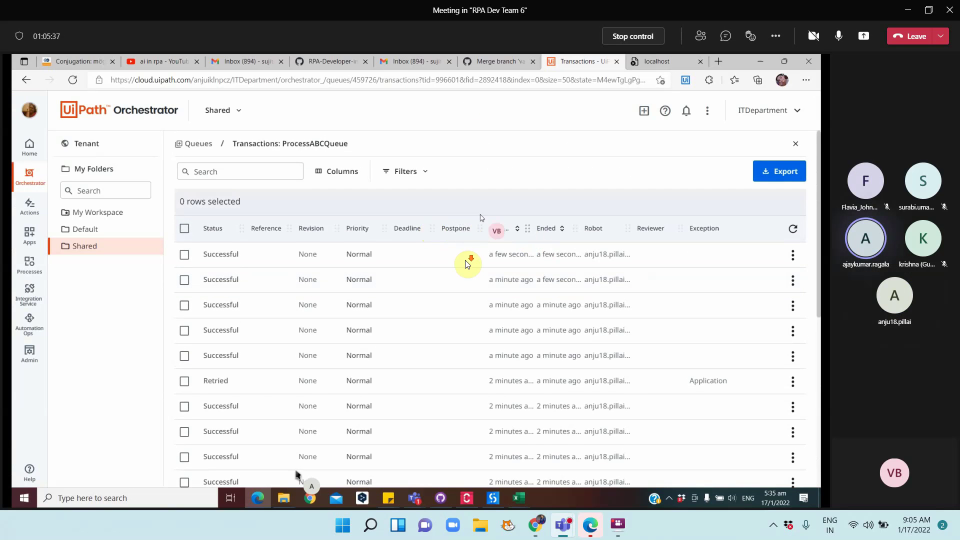
scroll(465, 261, "down", 5)
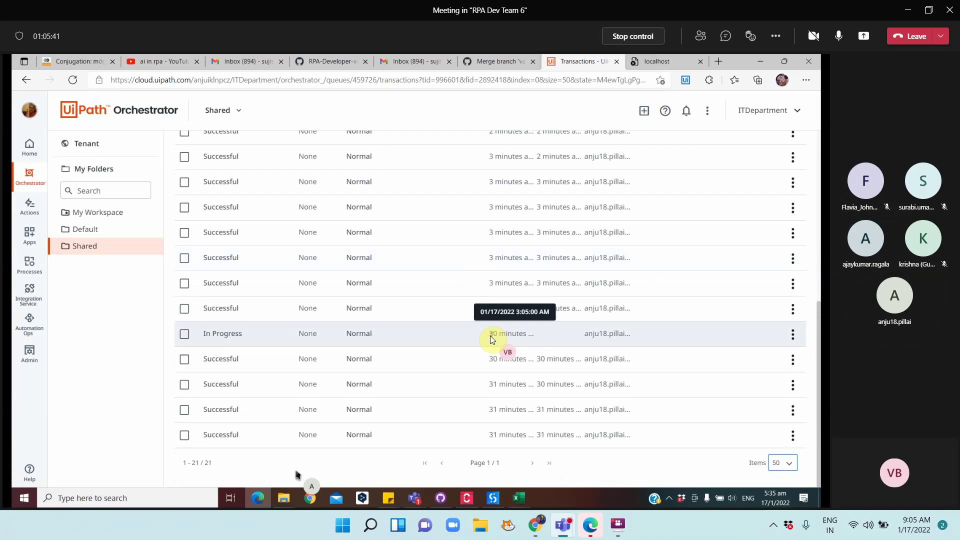
left_click_drag(490, 335, 530, 331)
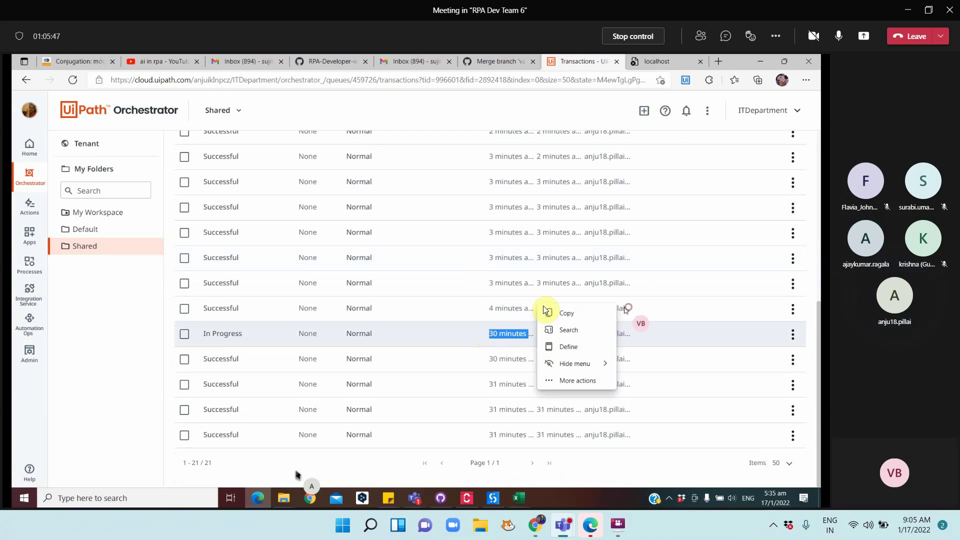
left_click_drag(544, 310, 489, 264)
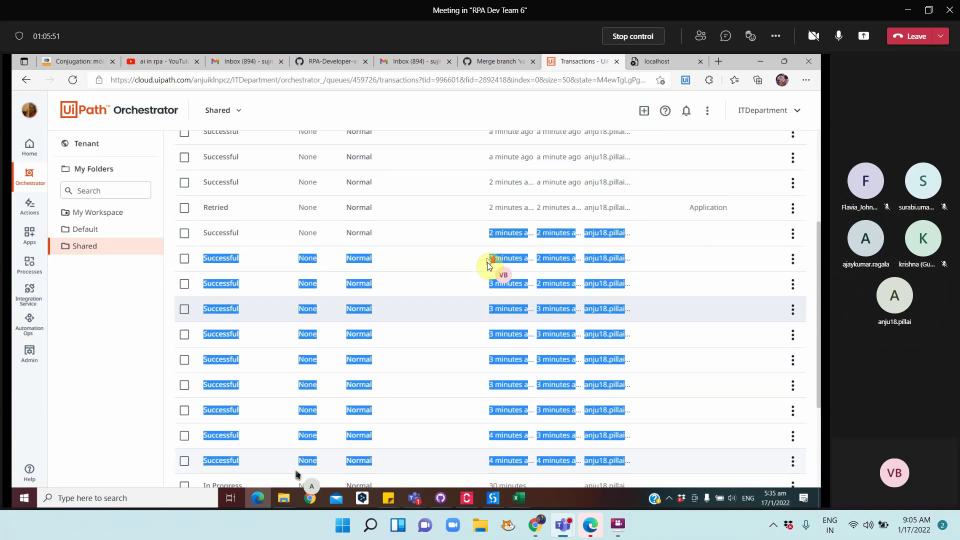
scroll(487, 262, "up", 3)
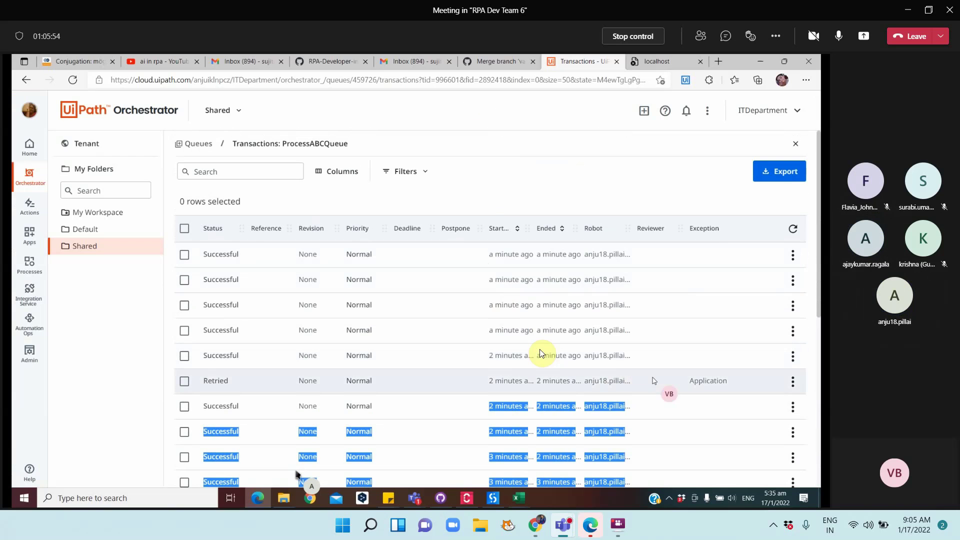
left_click_drag(539, 349, 485, 256)
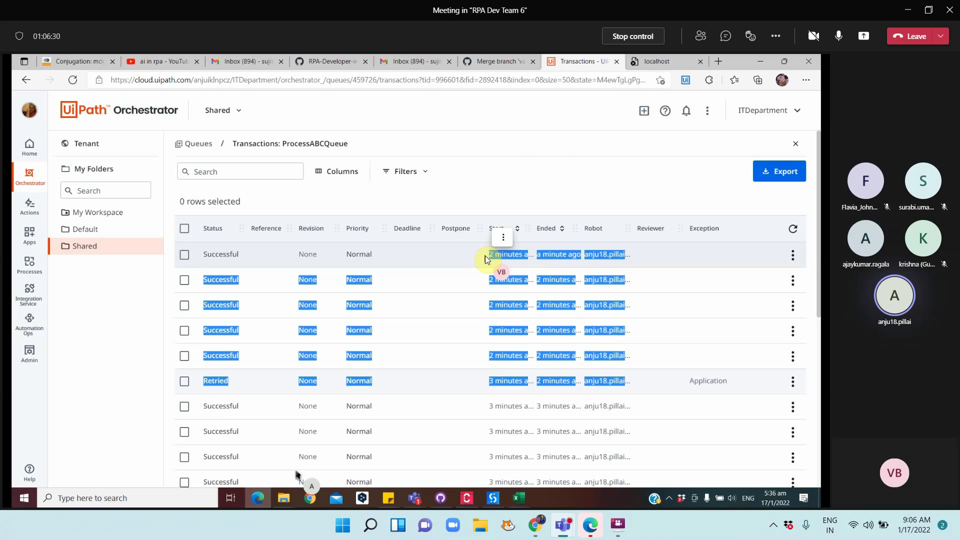
left_click(485, 177)
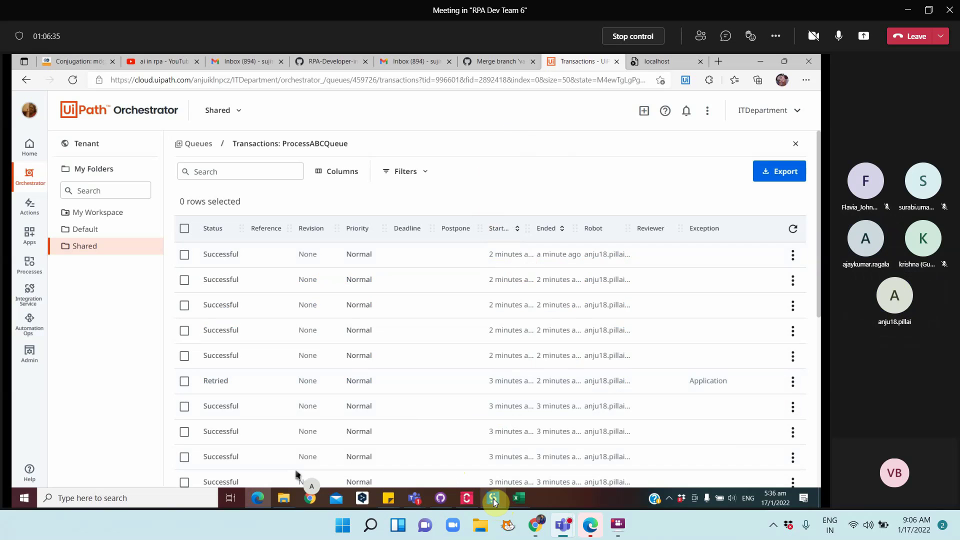
mouse_move(493, 499)
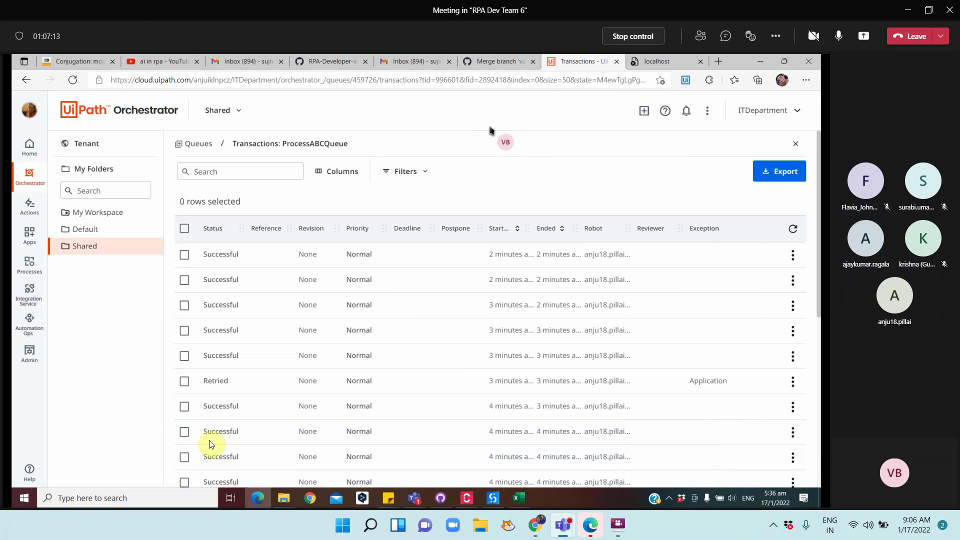
Switch away from Orchestrator to the Chrome new tab page
key("alt+Tab")
key("Tab")
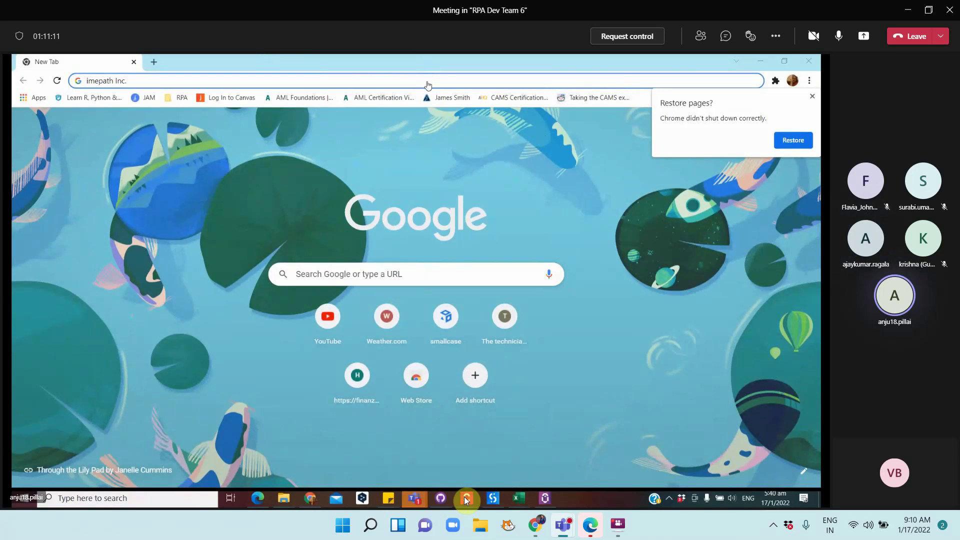
Take control of the shared screen and bring the Task Capture process diagram forward
left_click(627, 36)
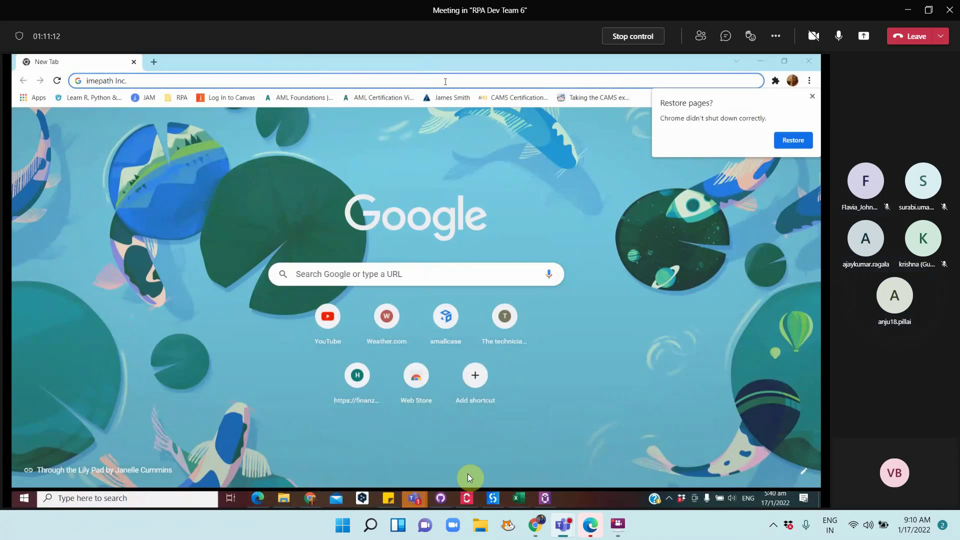
left_click(485, 376)
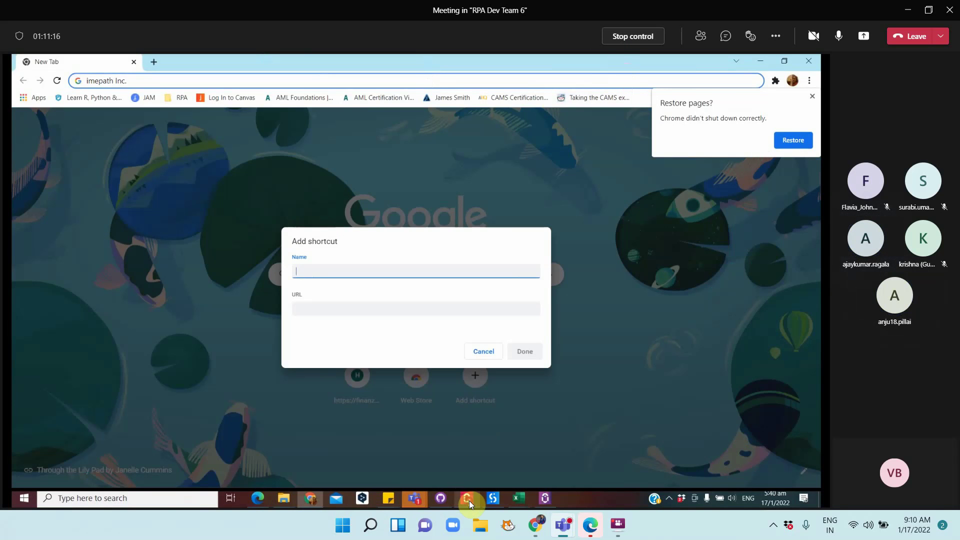
left_click(468, 499)
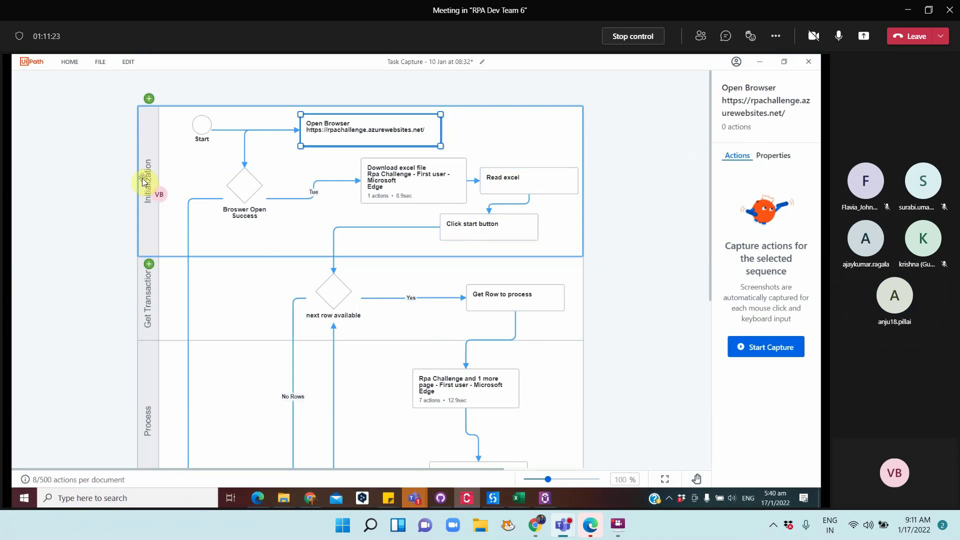
left_click_drag(144, 175, 146, 144)
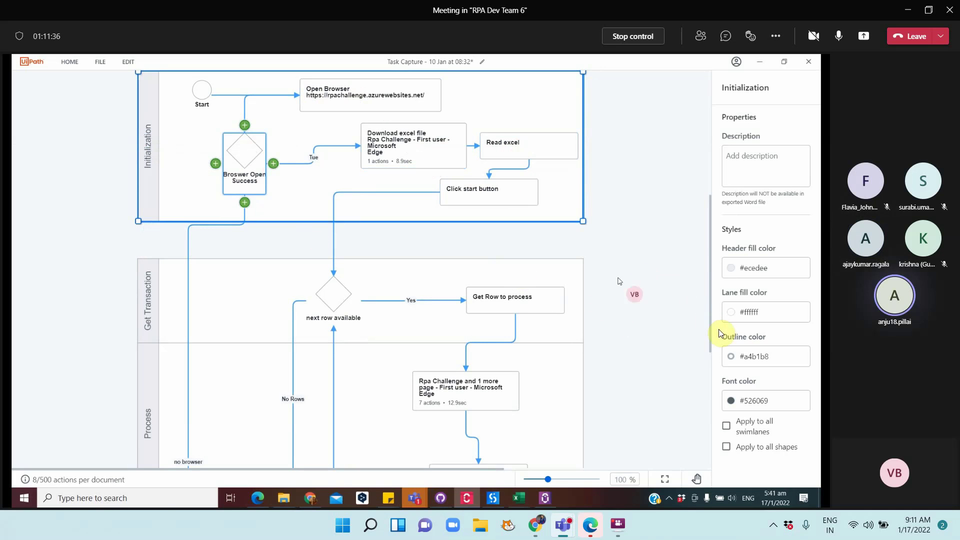
left_click_drag(710, 338, 710, 338)
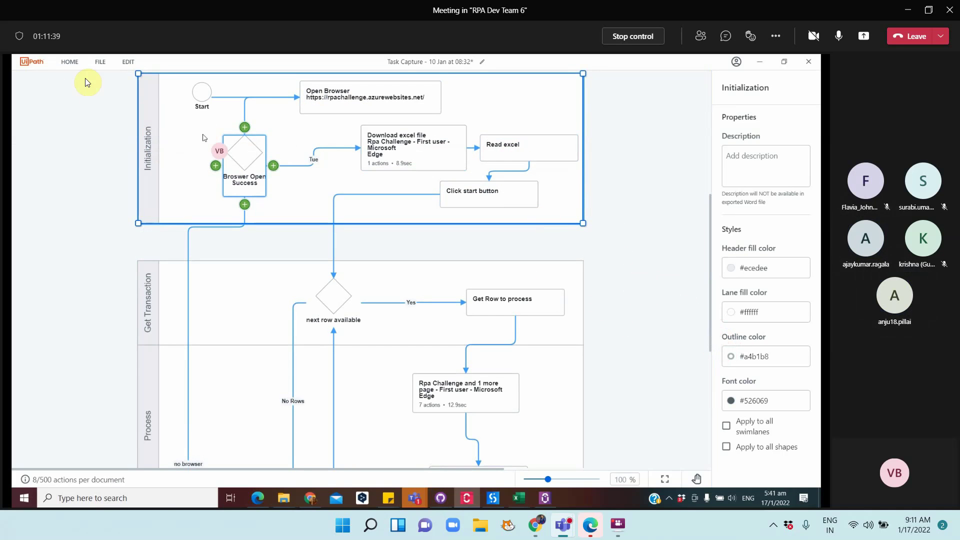
left_click_drag(149, 170, 149, 207)
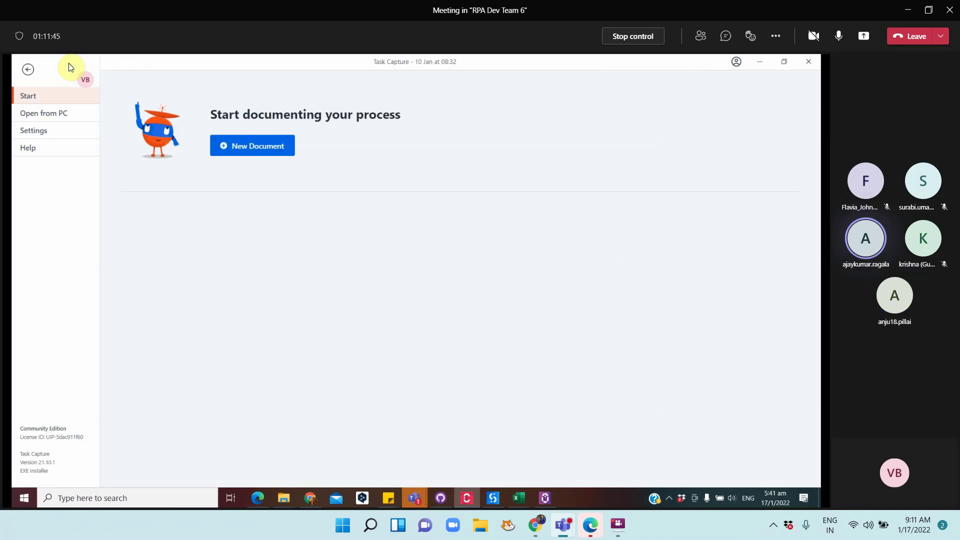
Create a new document without saving, building a diagram with Start and an Empty sequence
left_click(69, 63)
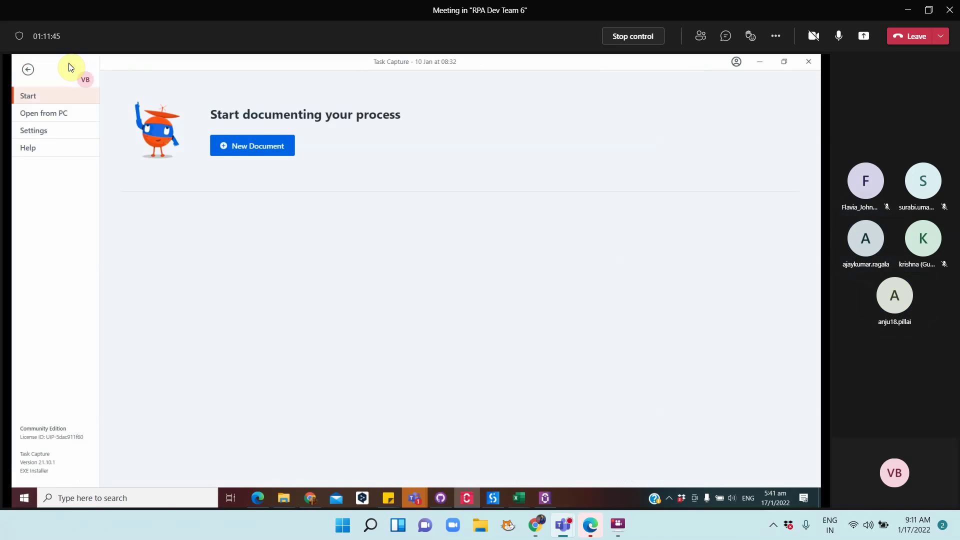
left_click(256, 143)
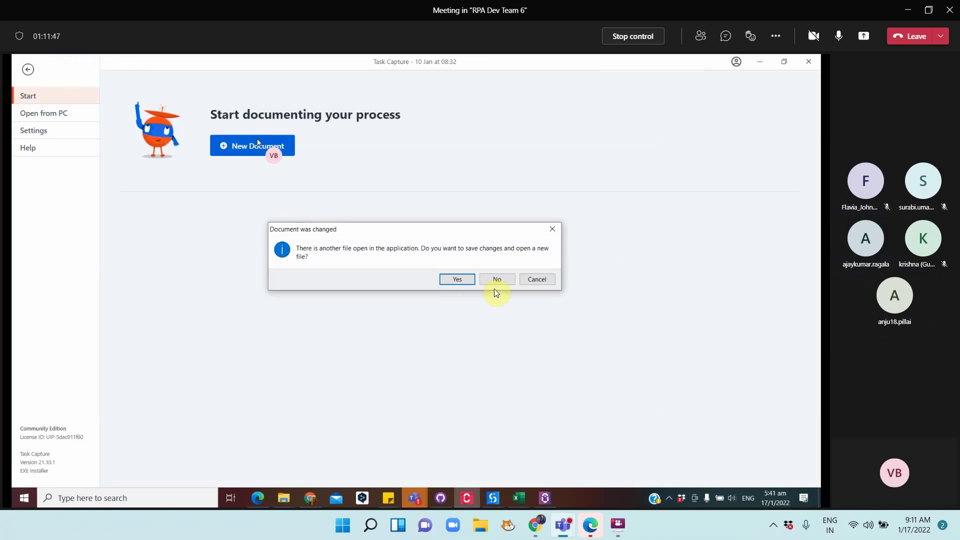
left_click(470, 278)
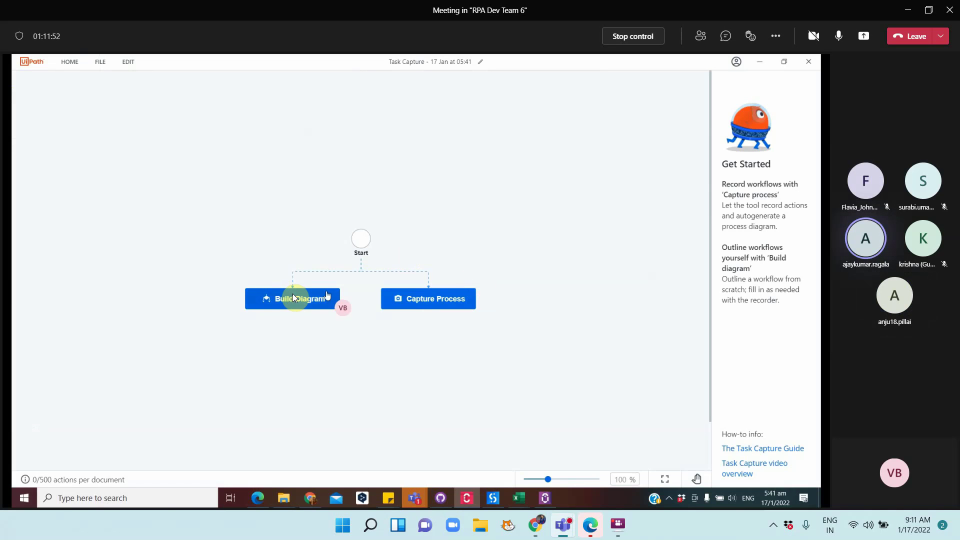
left_click(294, 298)
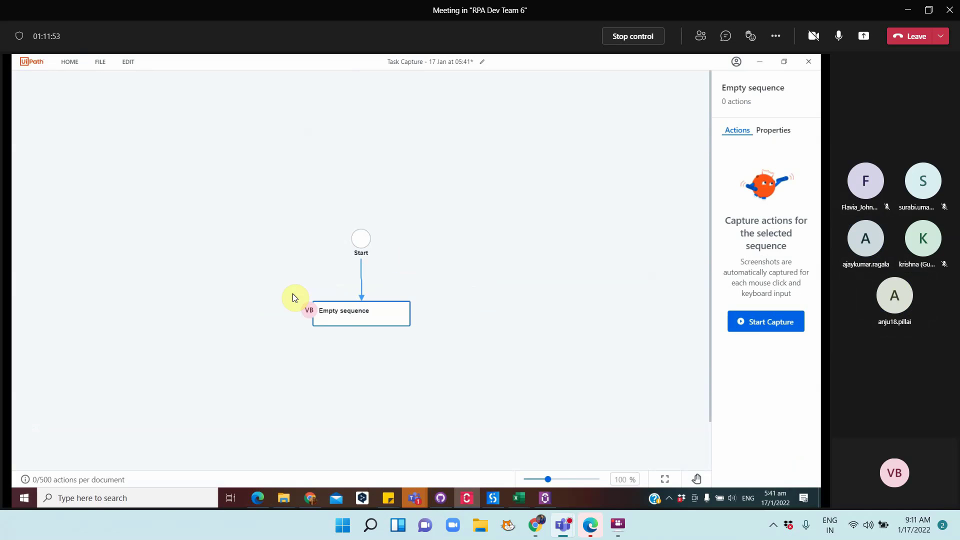
left_click(353, 309)
left_click(354, 310)
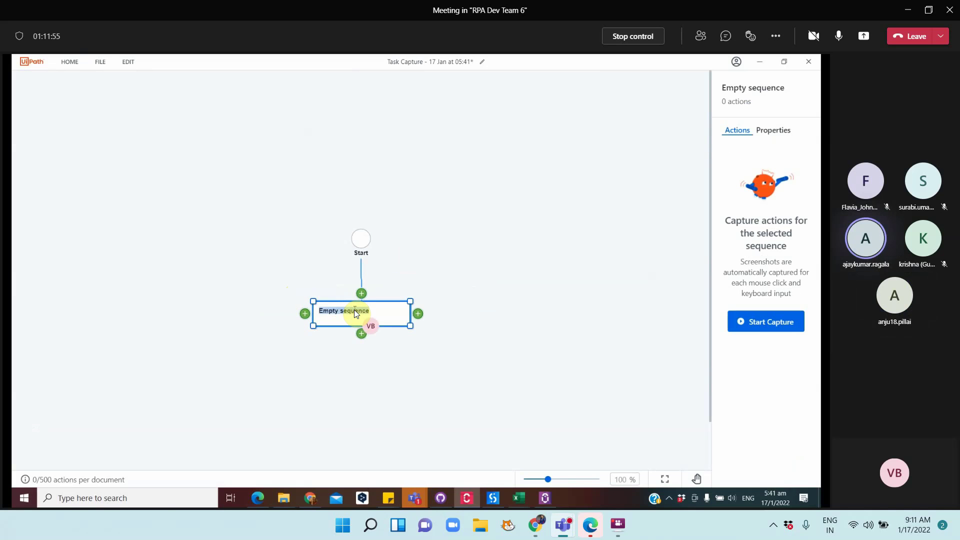
left_click(128, 64)
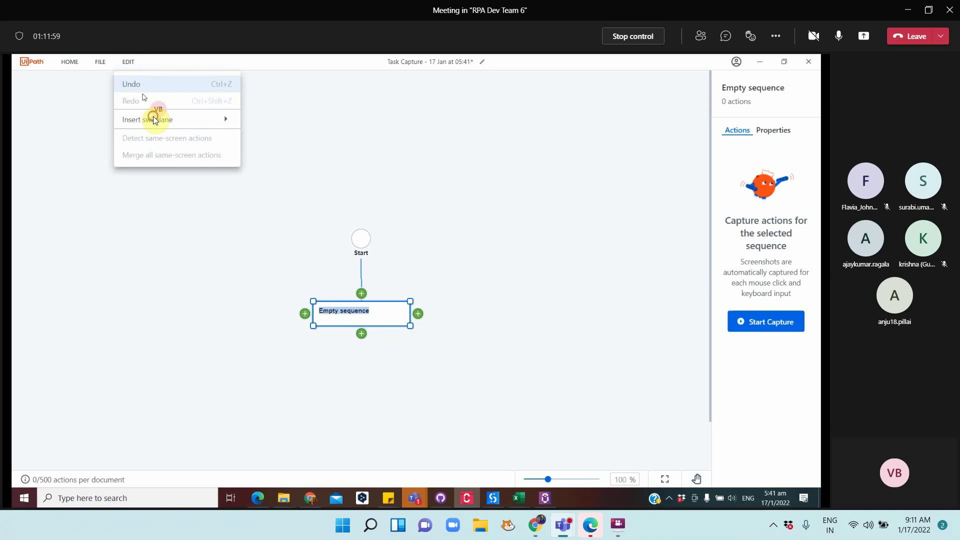
Insert vertical swimlanes and drag them apart so two lanes stand side by side
mouse_move(153, 116)
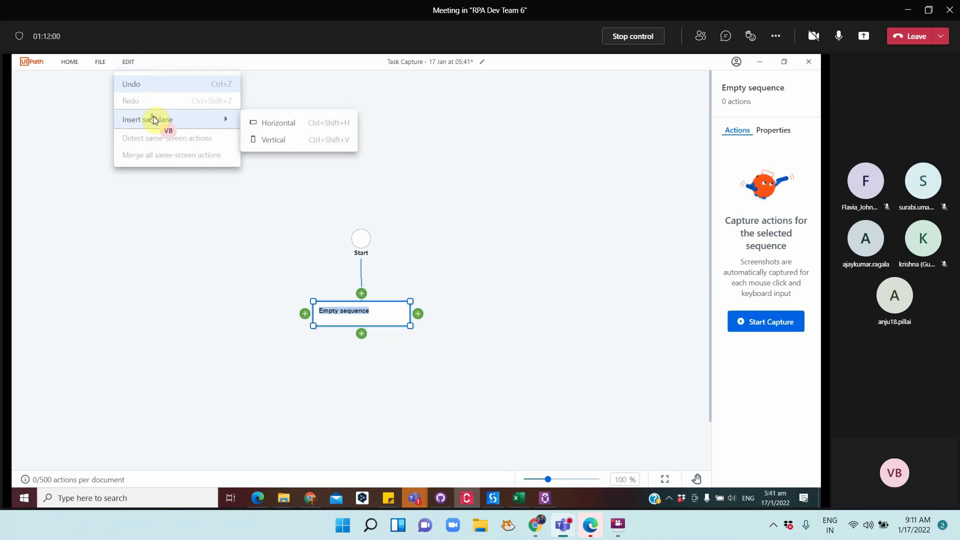
left_click(273, 140)
left_click(127, 63)
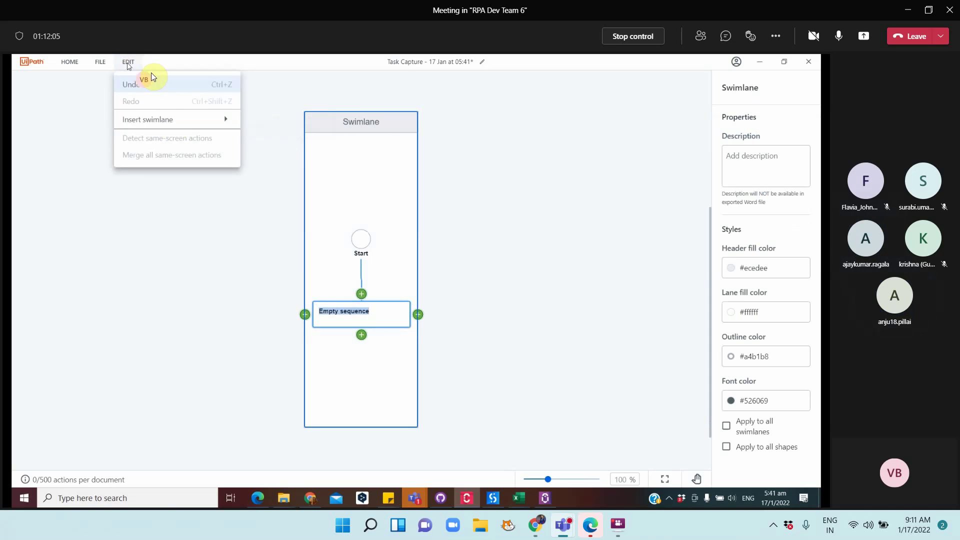
mouse_move(173, 119)
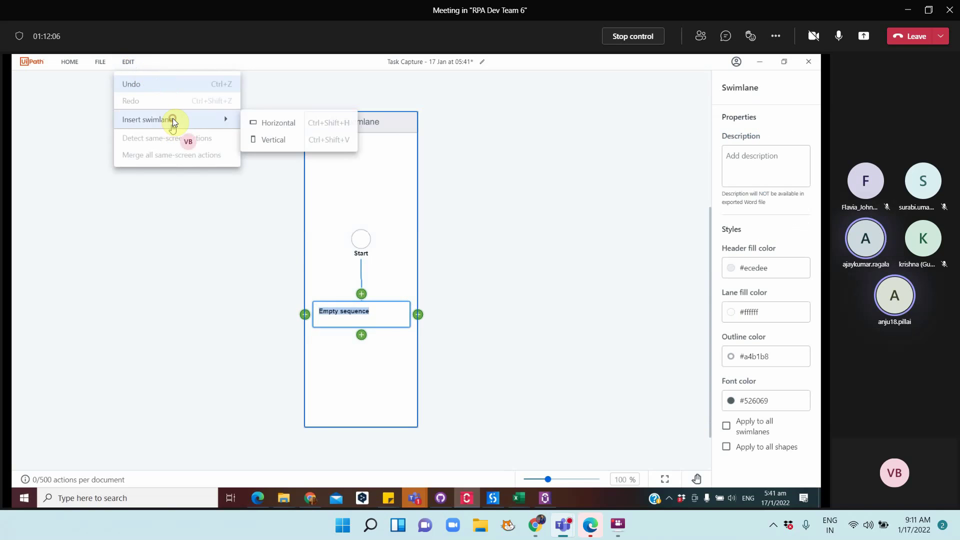
left_click(280, 139)
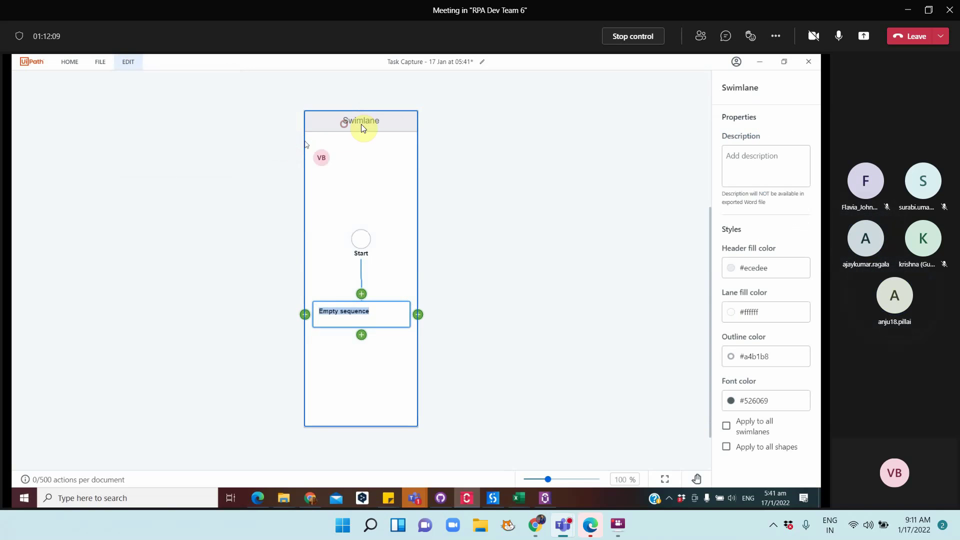
left_click(424, 125)
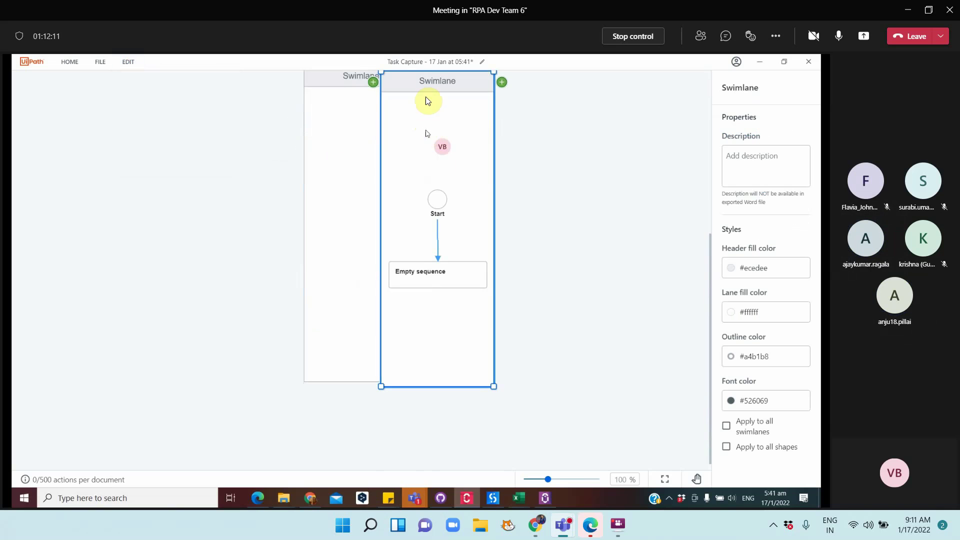
scroll(442, 151, "up", 5)
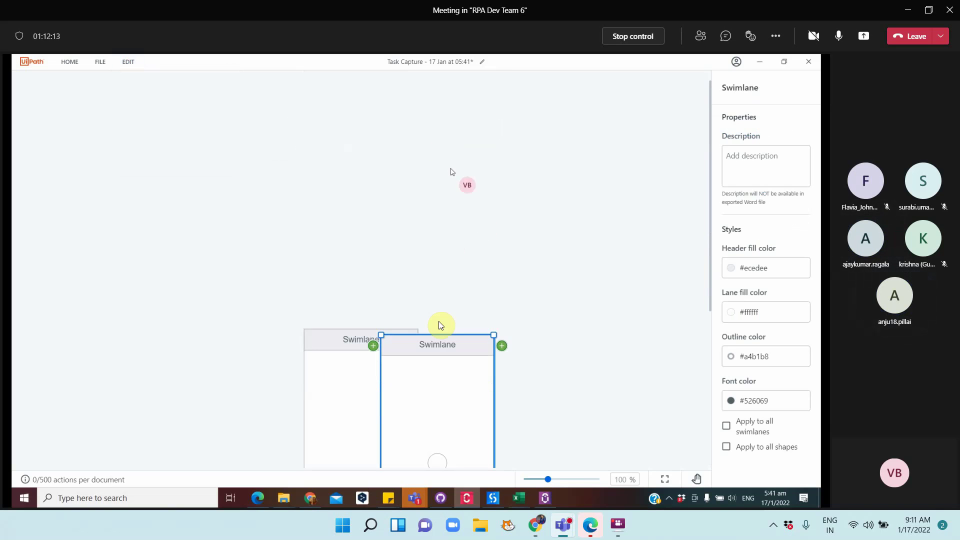
left_click_drag(430, 338, 461, 336)
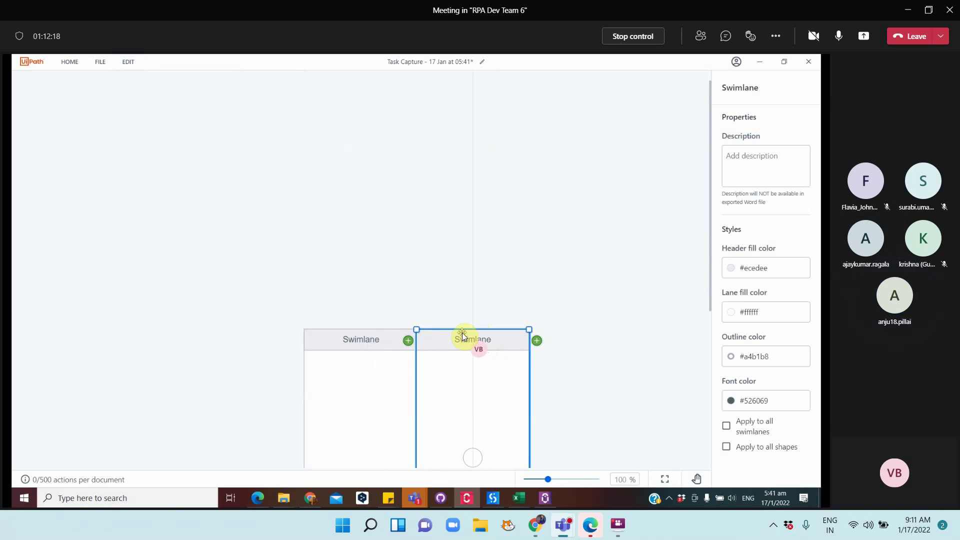
double_click(365, 339)
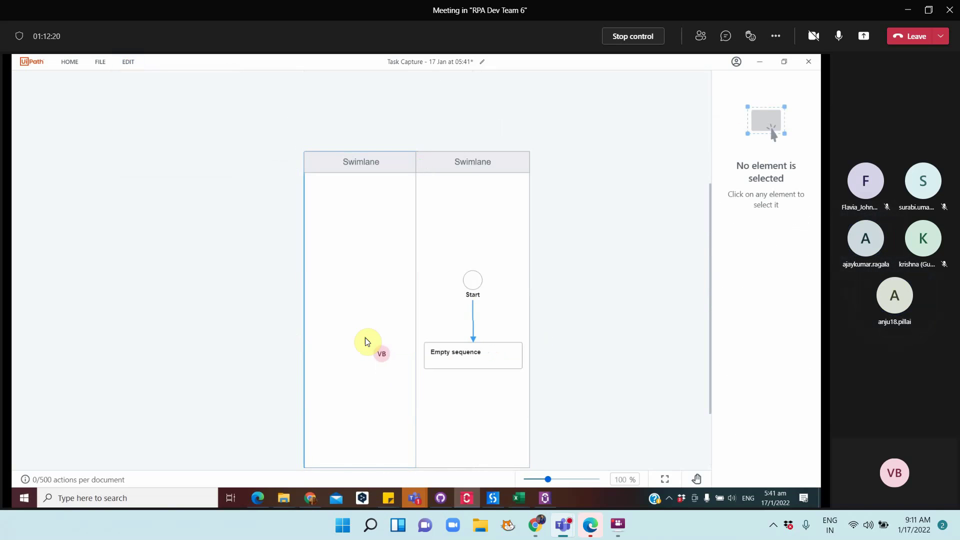
left_click_drag(349, 161, 278, 164)
Rename the left lane 'Diatcher process' and the right lane 'Performer'
left_click(435, 166)
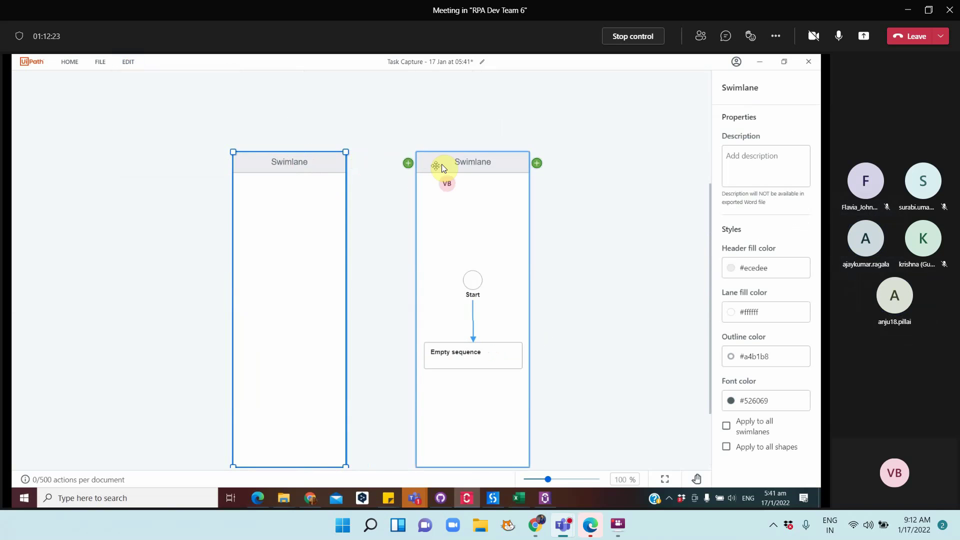
left_click(284, 164)
double_click(284, 164)
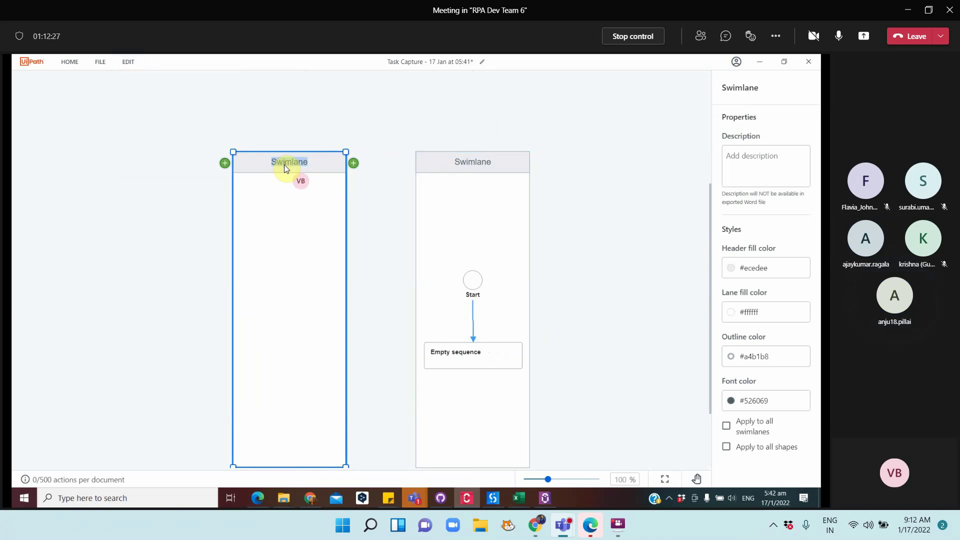
type("Diatcher process")
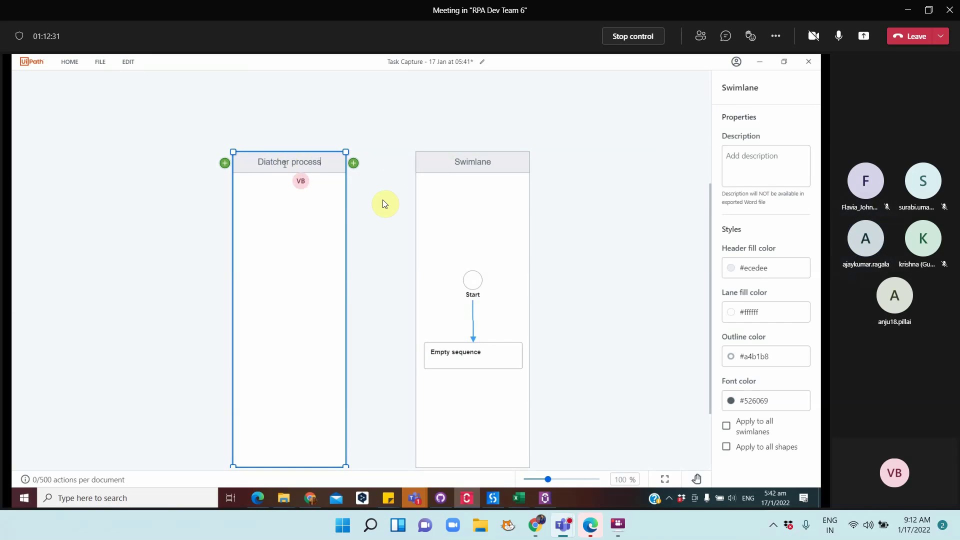
left_click(460, 163)
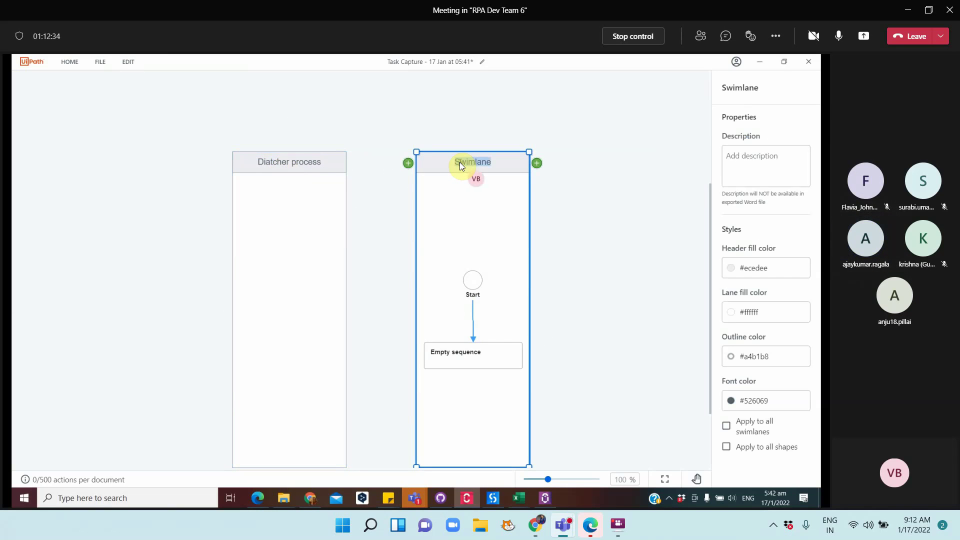
type("Performer")
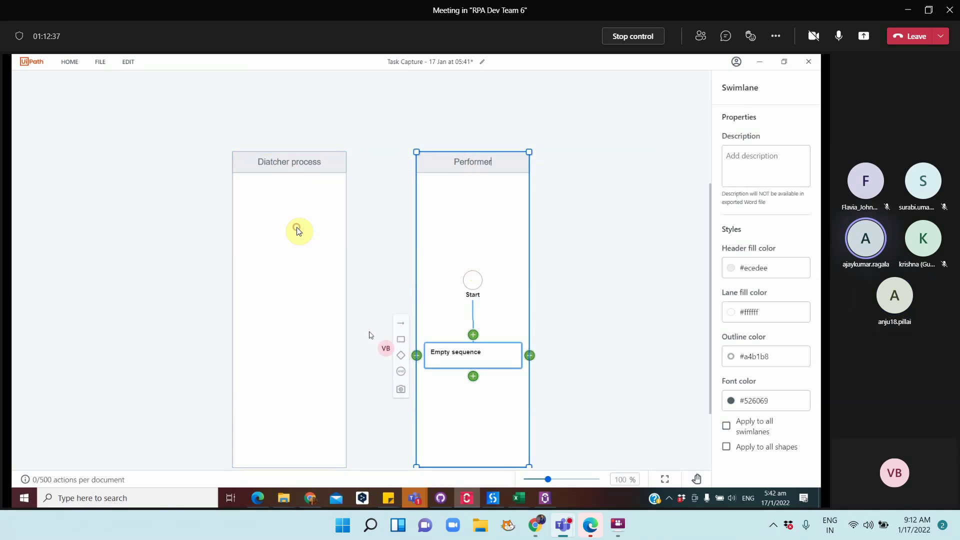
left_click(372, 333)
Move the Start event to the top and delete the Performer swimlane
left_click(283, 215)
right_click(282, 215)
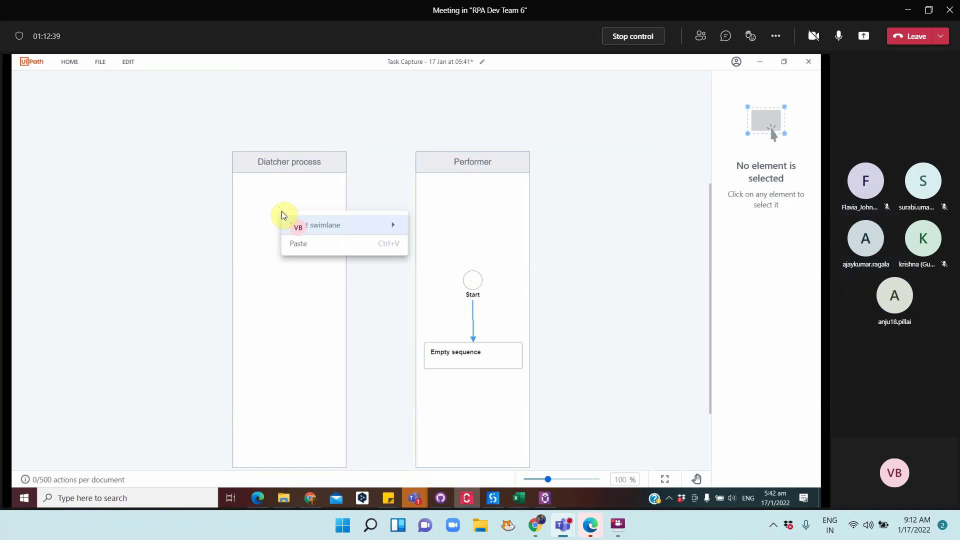
mouse_move(338, 228)
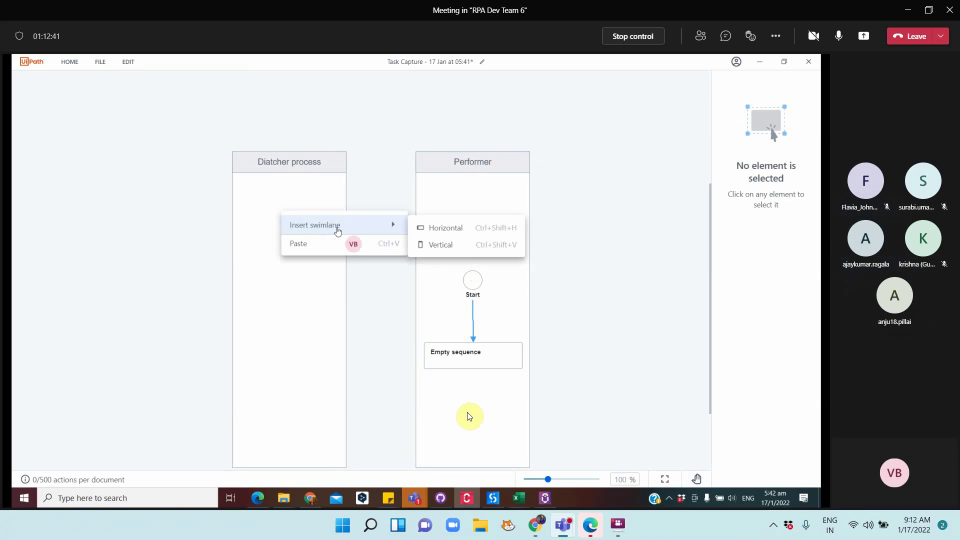
left_click(472, 281)
left_click_drag(473, 289, 469, 209)
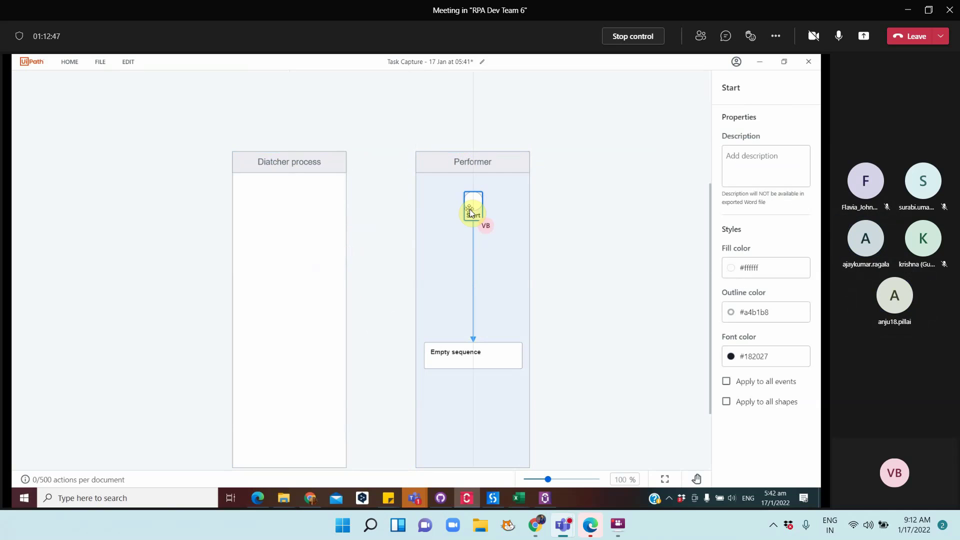
left_click(459, 164)
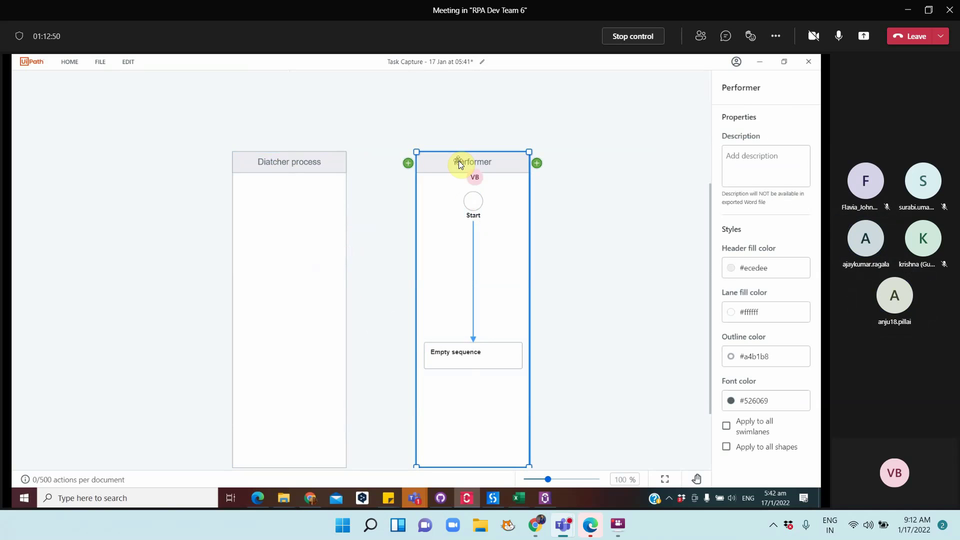
key("Delete")
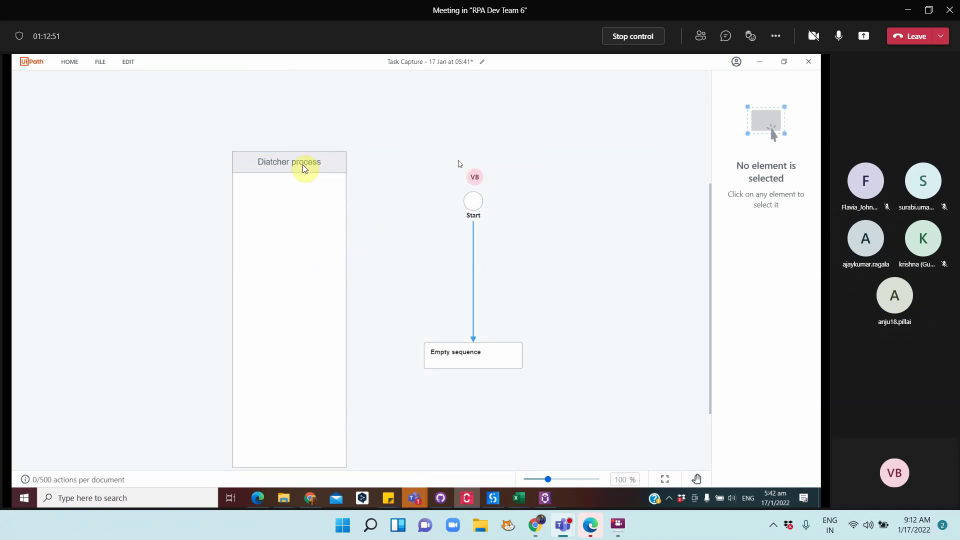
Drag Start and the empty sequence into the Diatcher process lane, naming it 'Open browser'
left_click_drag(470, 205, 305, 204)
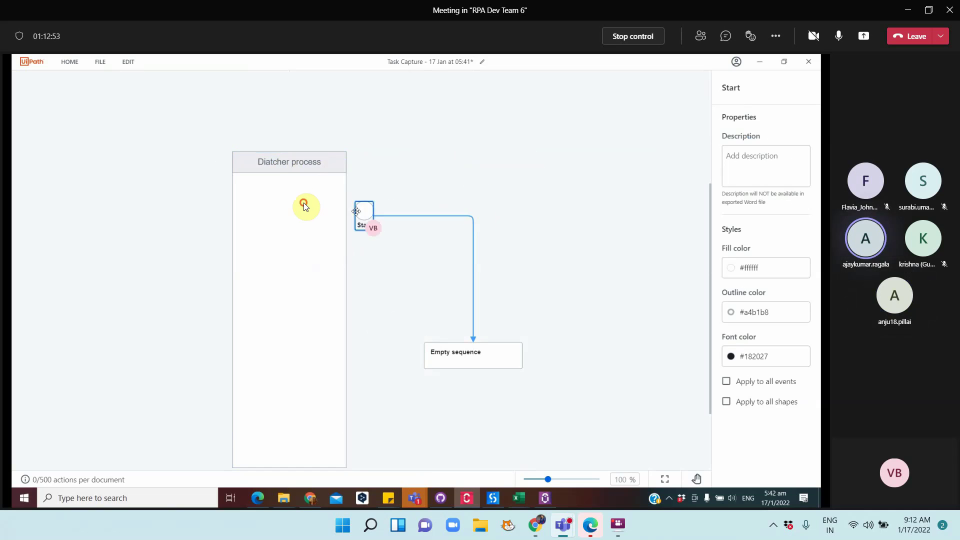
left_click_drag(458, 351, 292, 266)
type("Open browser")
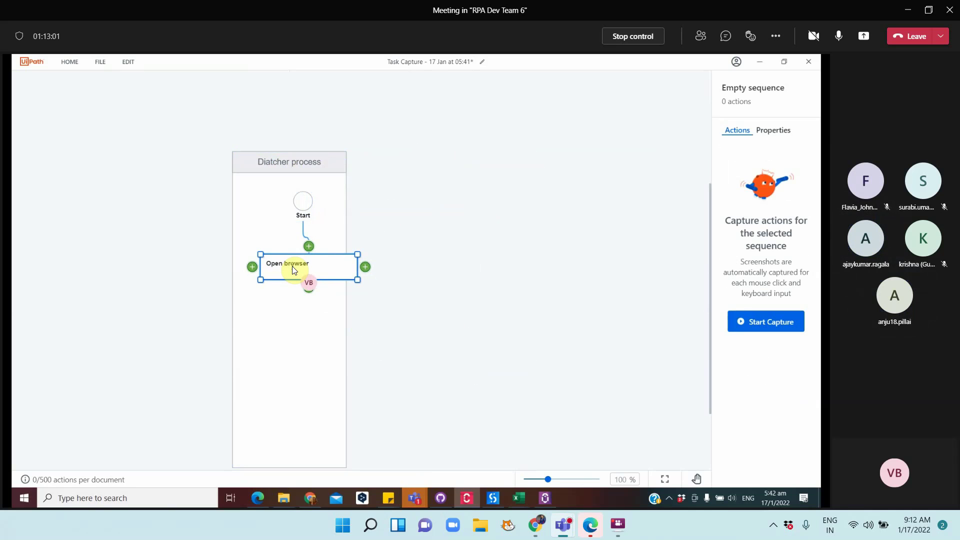
left_click(309, 289)
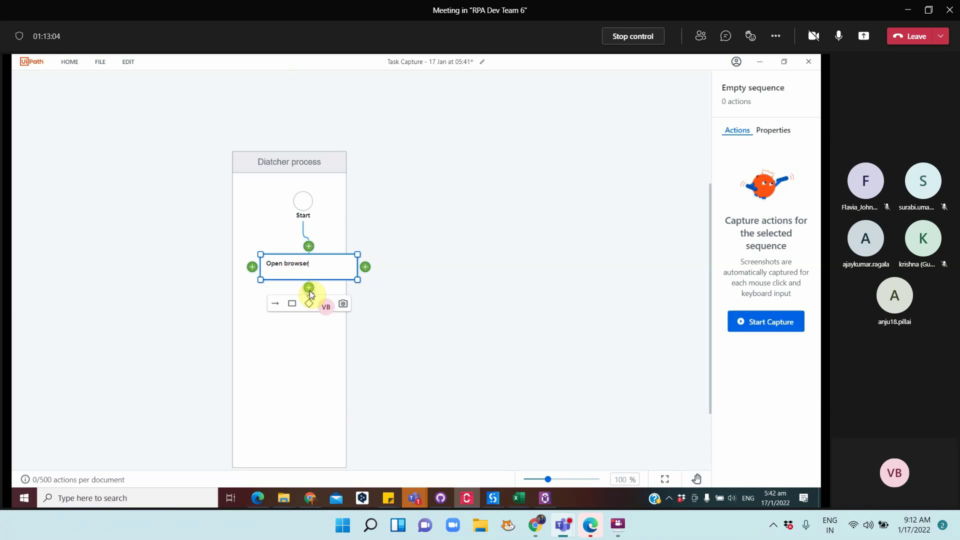
Add a second step below Open browser and name it 'Doownload excel'
left_click(290, 305)
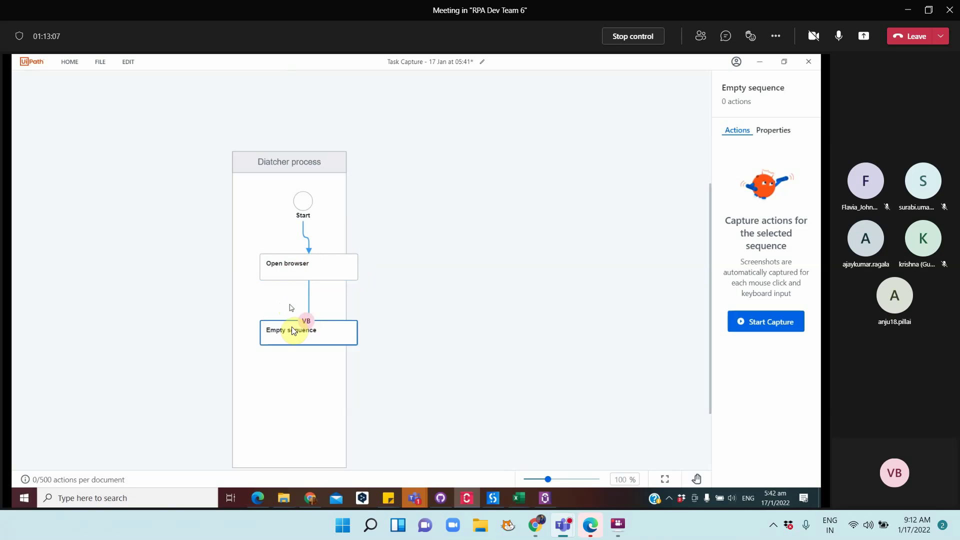
left_click(293, 329)
double_click(292, 329)
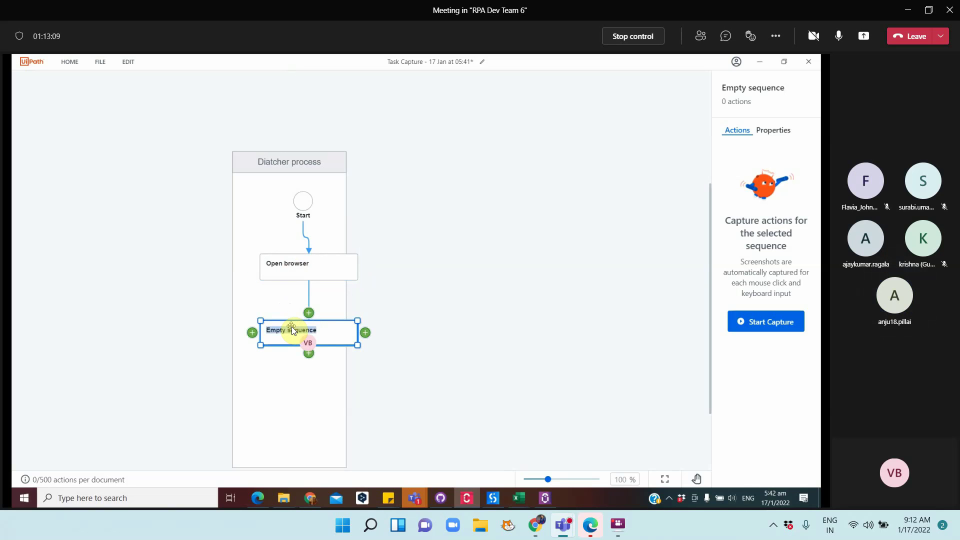
type("Doownload excel")
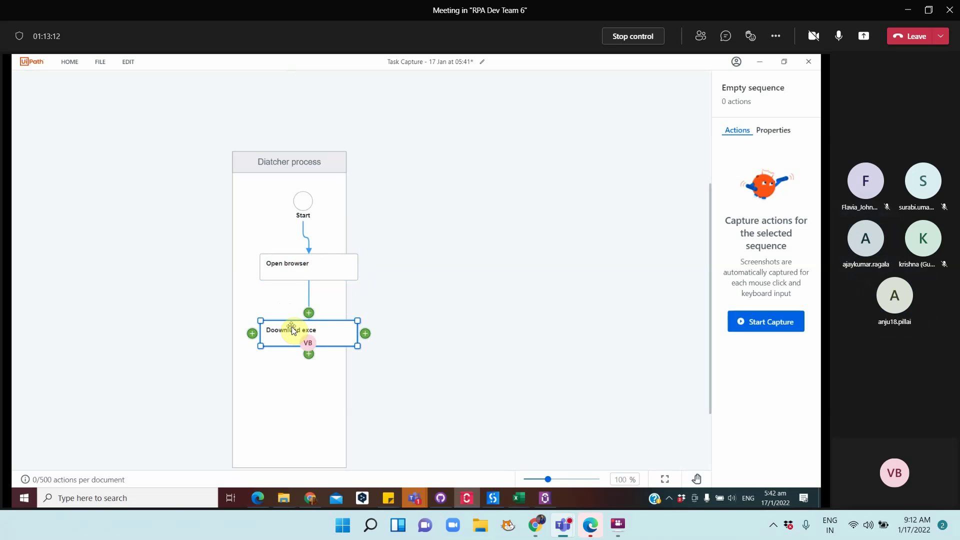
left_click(308, 356)
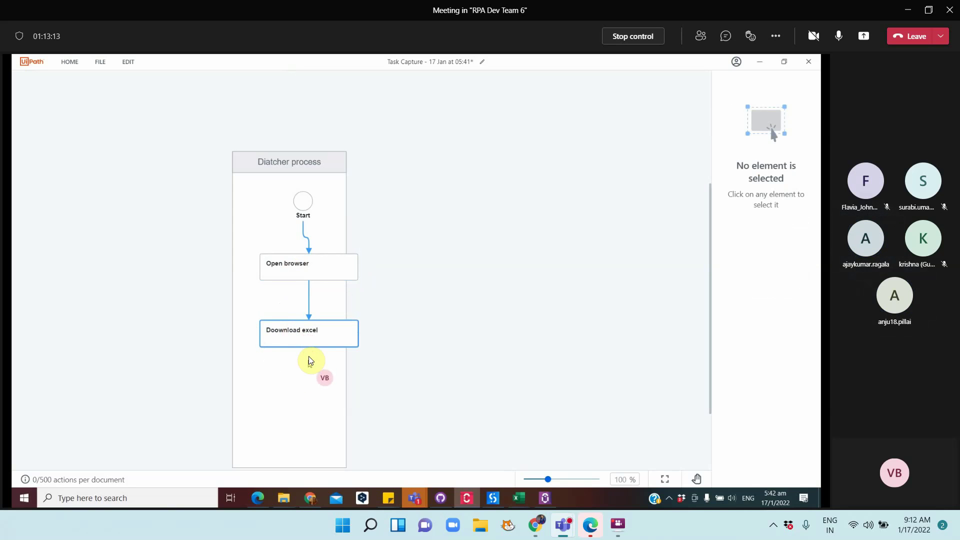
Add a Read range step below Doownload excel and centre it in the lane
left_click_drag(284, 332, 277, 331)
mouse_move(305, 353)
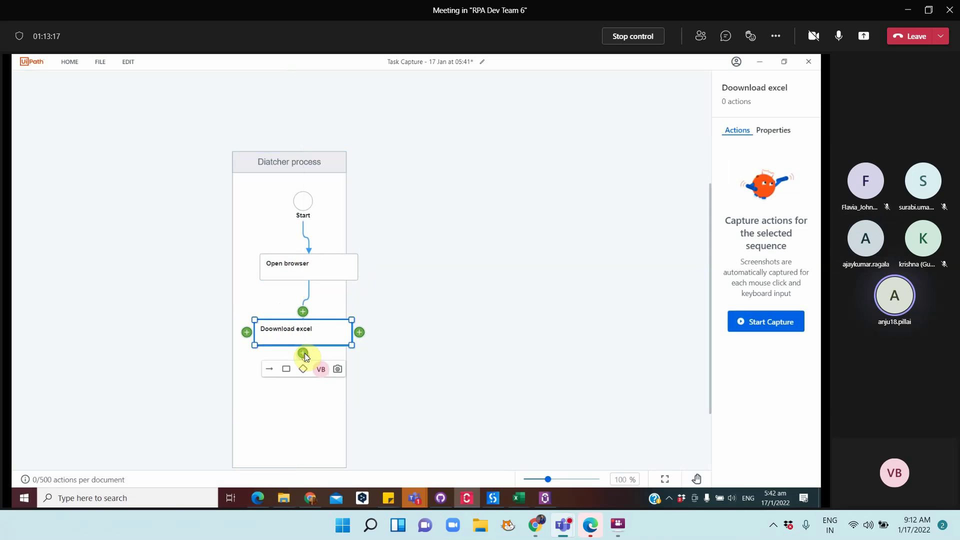
left_click(283, 370)
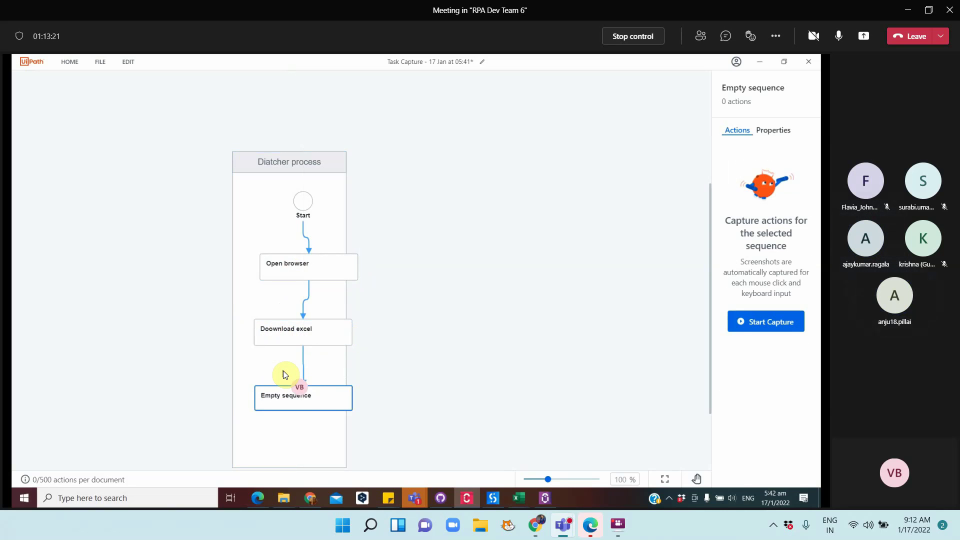
left_click(293, 393)
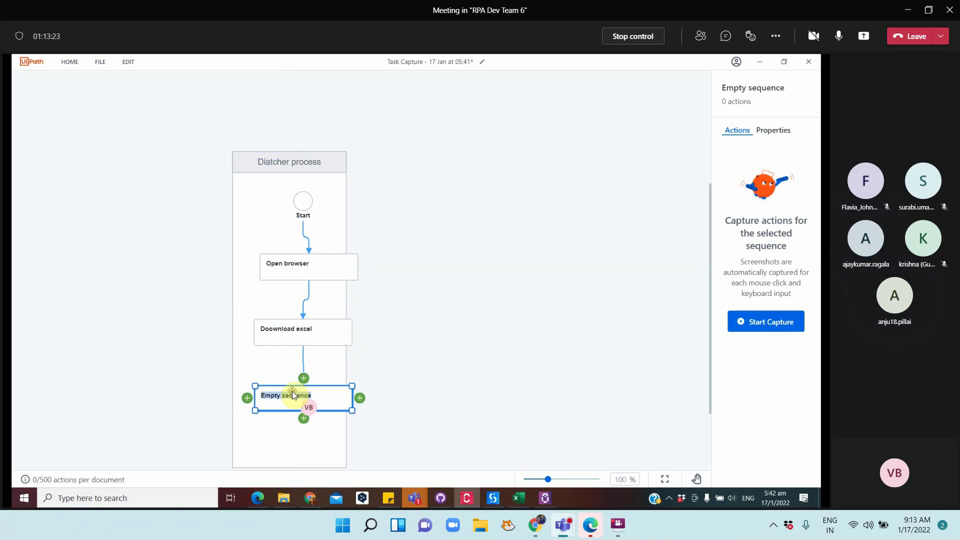
type("Read range")
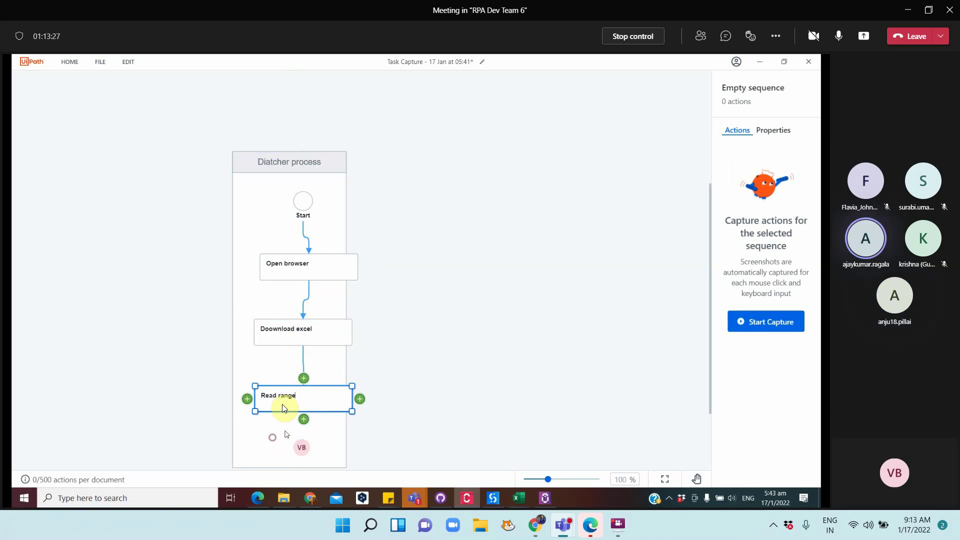
left_click(276, 436)
left_click_drag(285, 397, 274, 366)
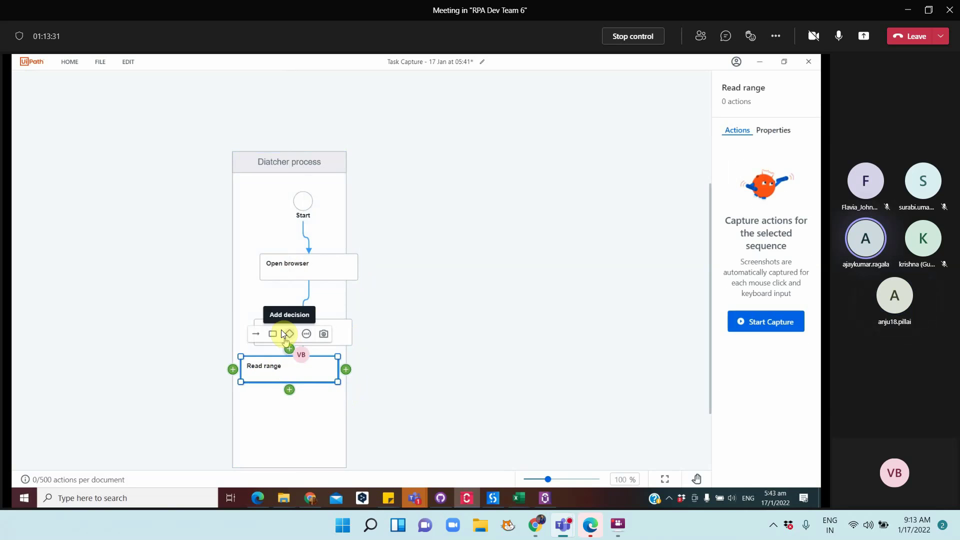
Delete an accidental decision shape and align Doownload excel and Read range in one column
left_click(286, 333)
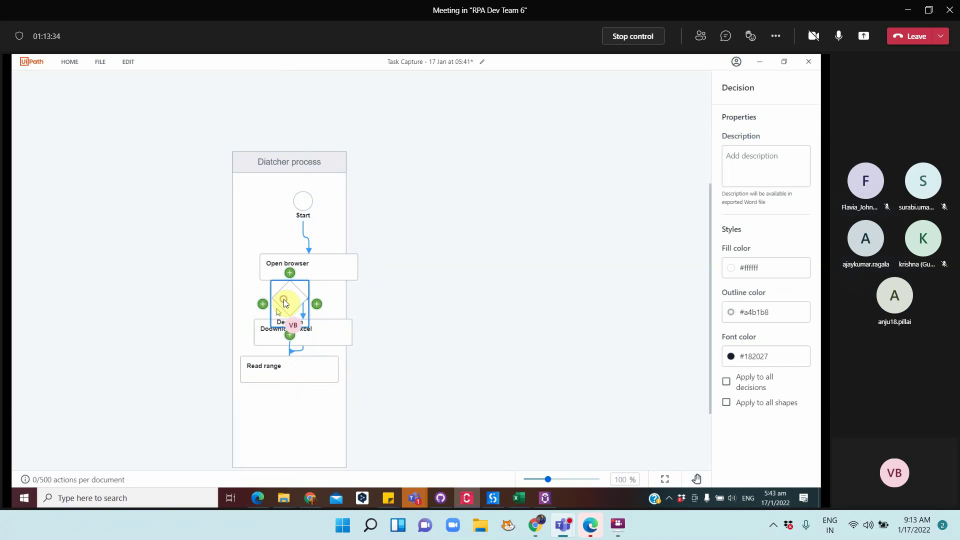
key("Delete")
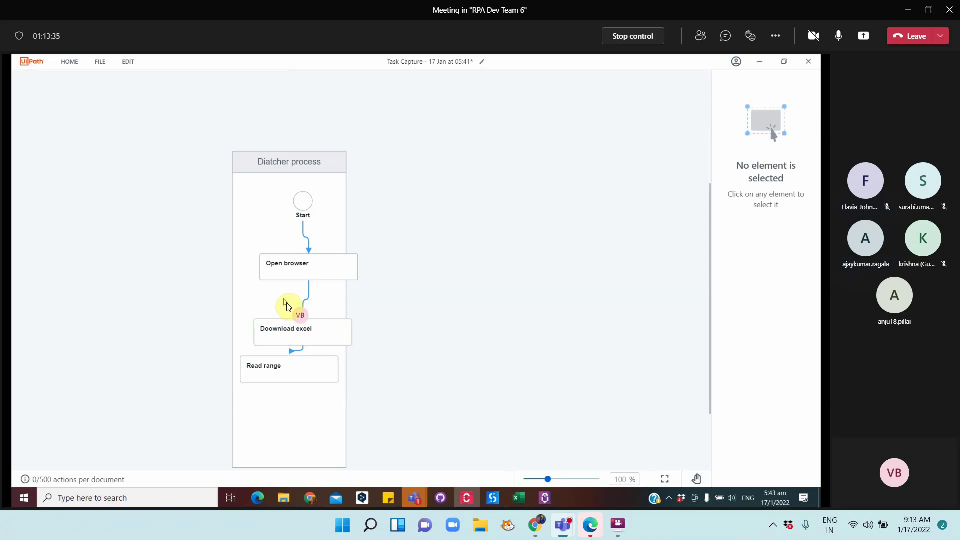
left_click(282, 331)
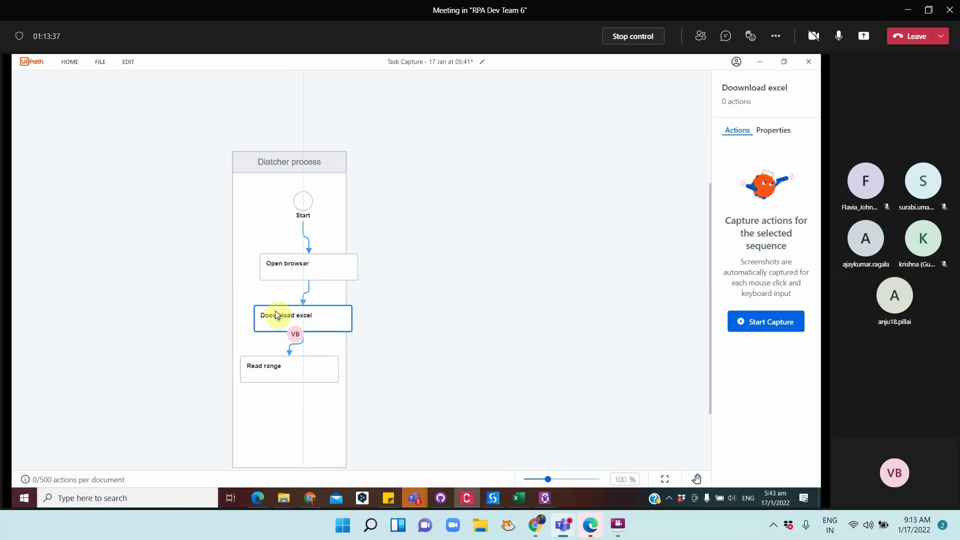
mouse_move(276, 311)
left_mouse_down()
mouse_move(267, 308)
mouse_move(273, 314)
left_mouse_up()
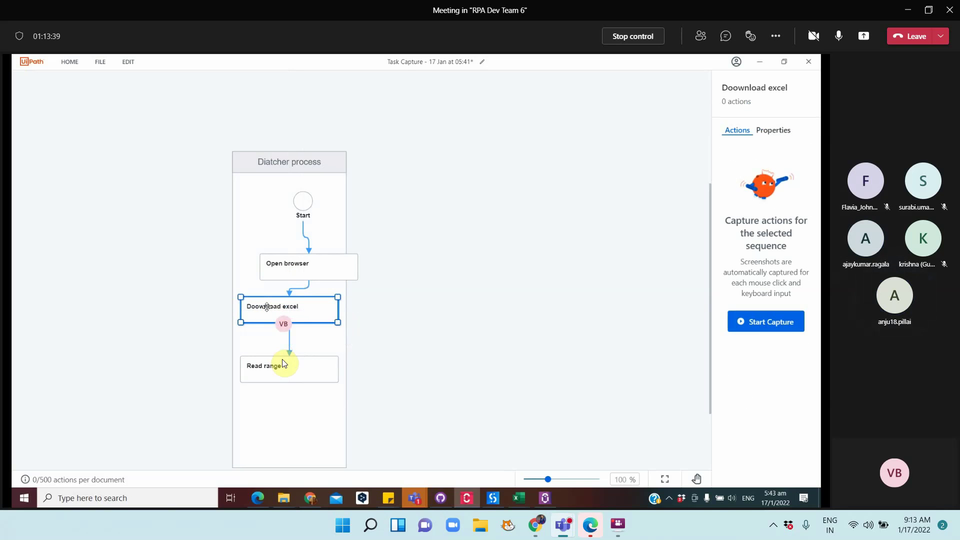
left_click_drag(284, 356, 285, 352)
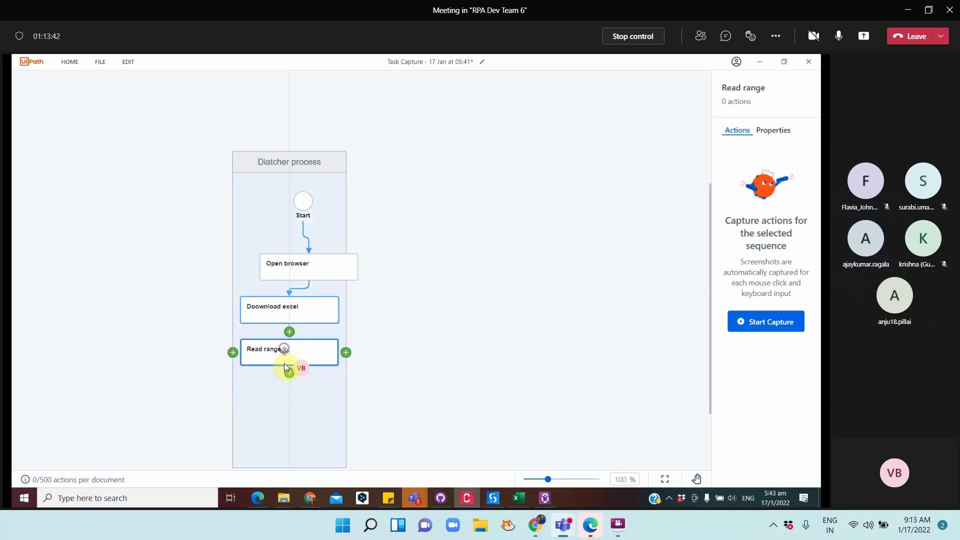
Add an 'Add items to queue' step connected directly below Read range
left_click(287, 368)
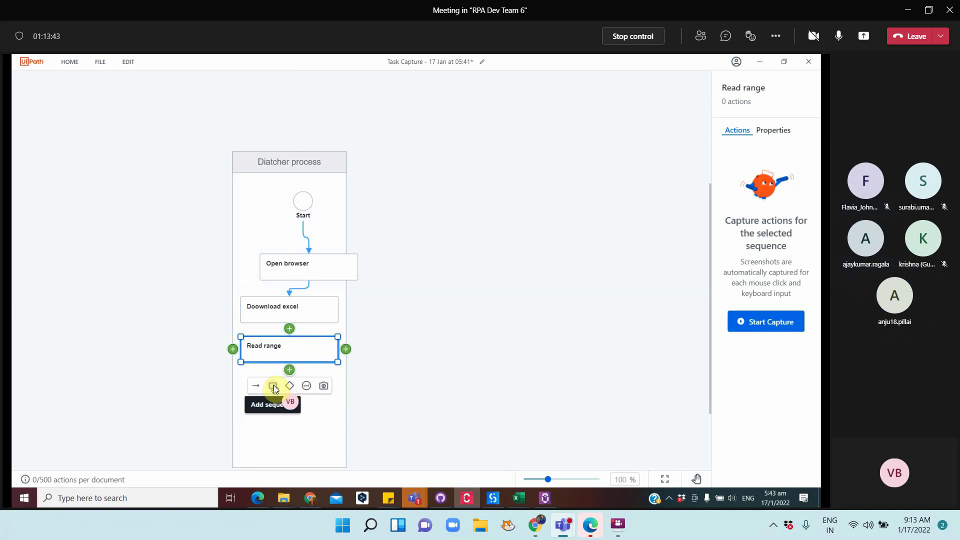
left_click(274, 385)
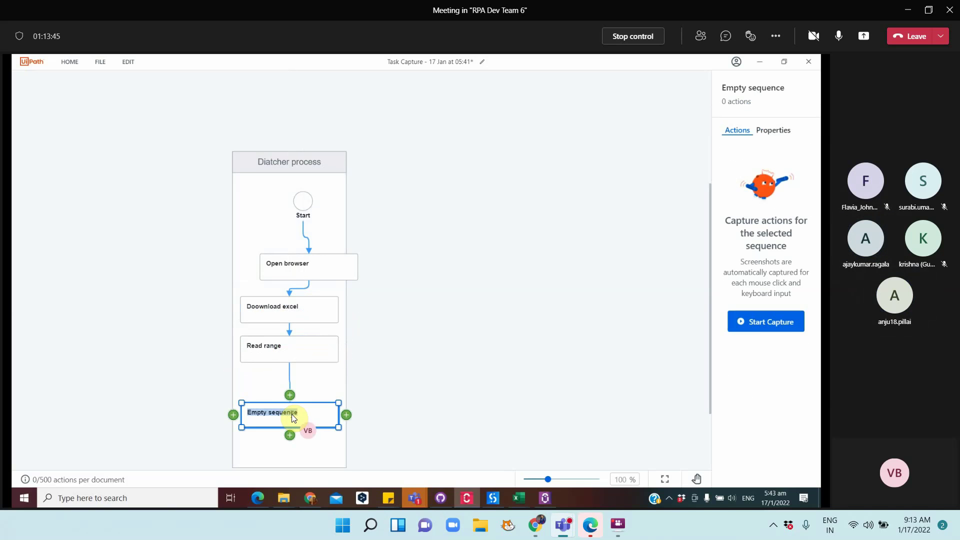
type("Add")
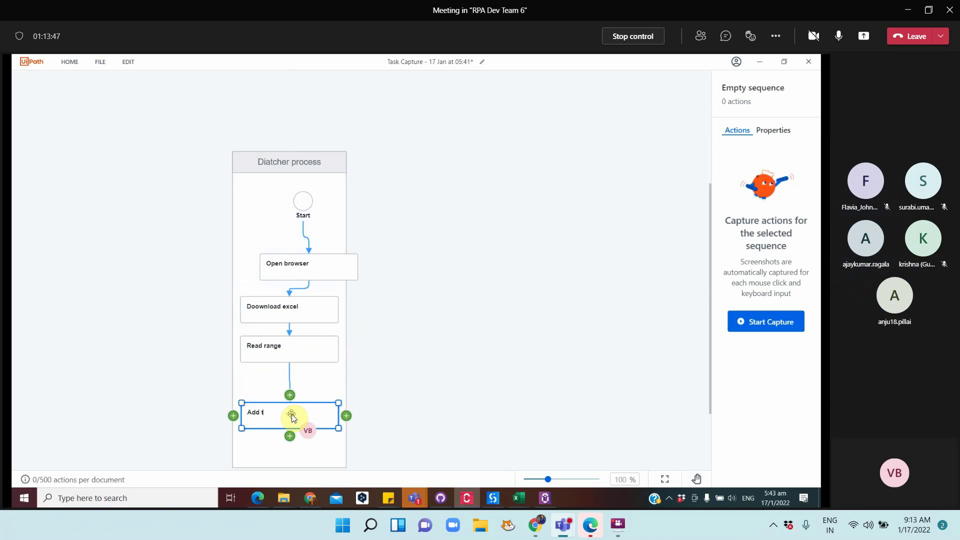
type(" items to queue")
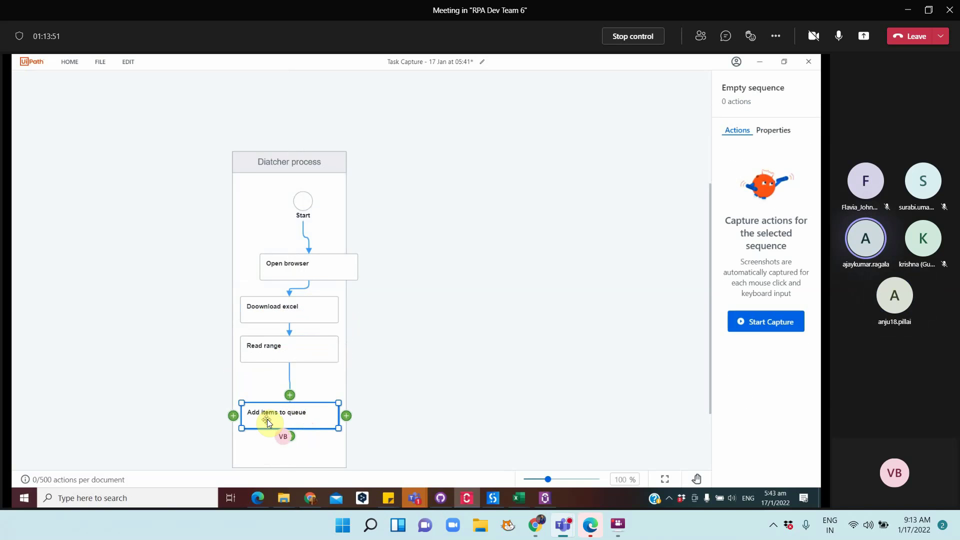
left_click_drag(267, 419, 266, 393)
left_click(295, 411)
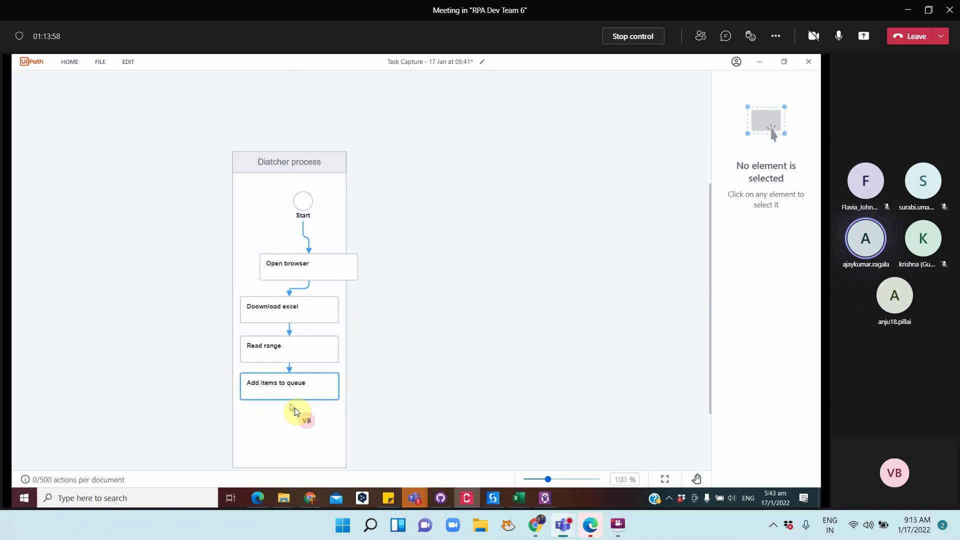
Add a final 'CLose broswer' step after Add items to queue
mouse_move(289, 406)
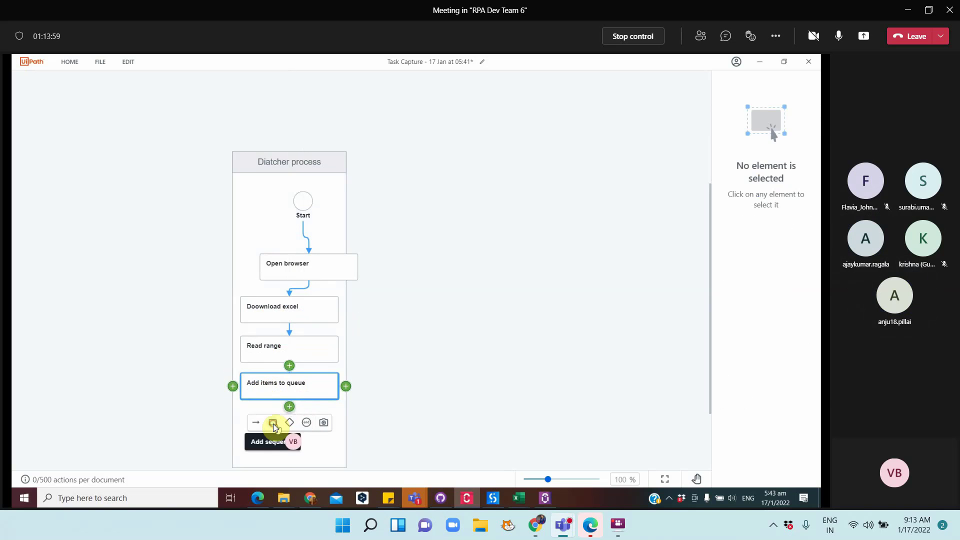
left_click(273, 423)
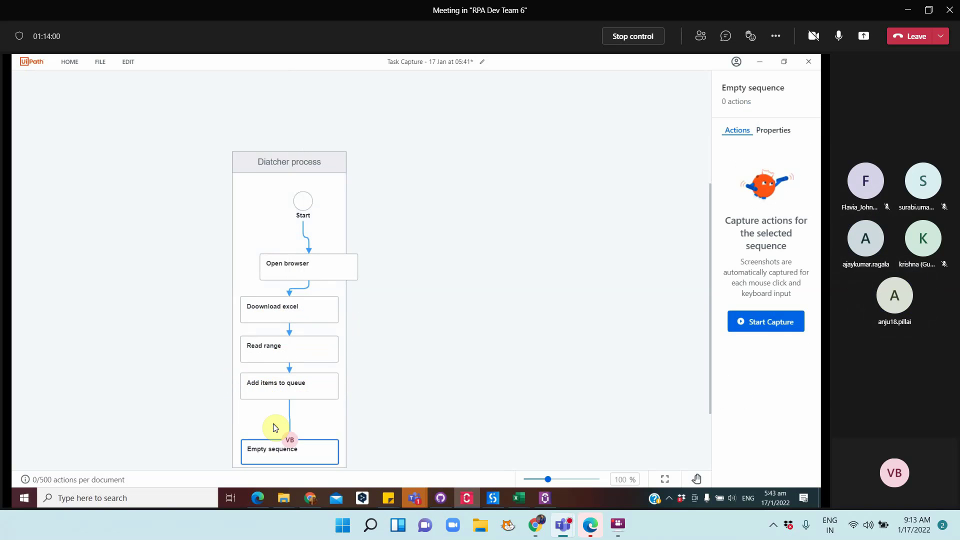
double_click(273, 451)
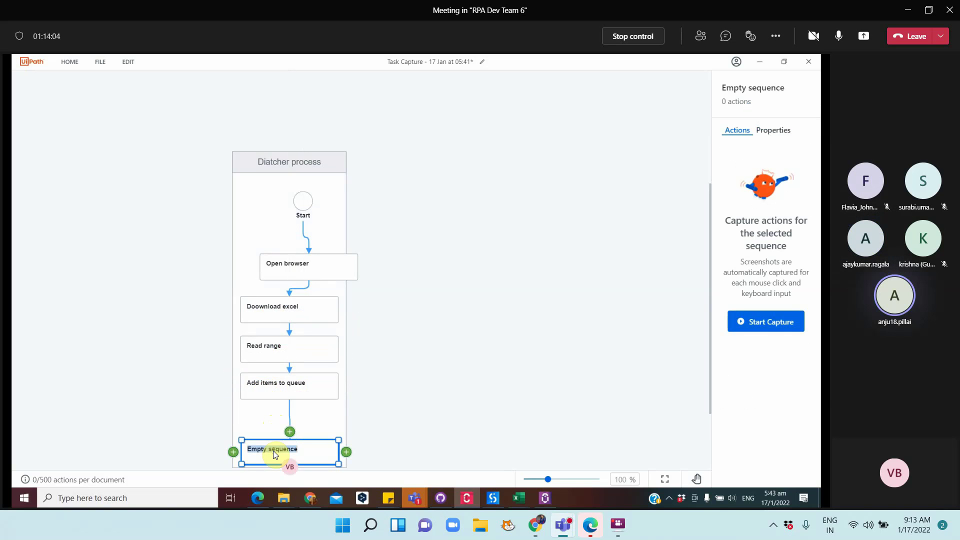
type("CLose broswer")
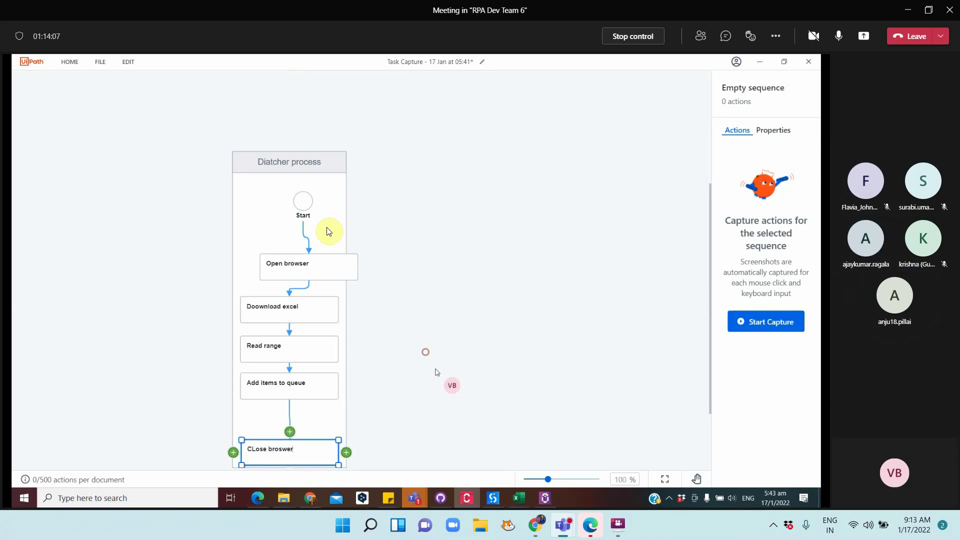
left_click(299, 165)
Adjust Open browser and move the Diatcher process lane up and right
left_click_drag(266, 250, 263, 246)
left_click_drag(285, 163, 295, 136)
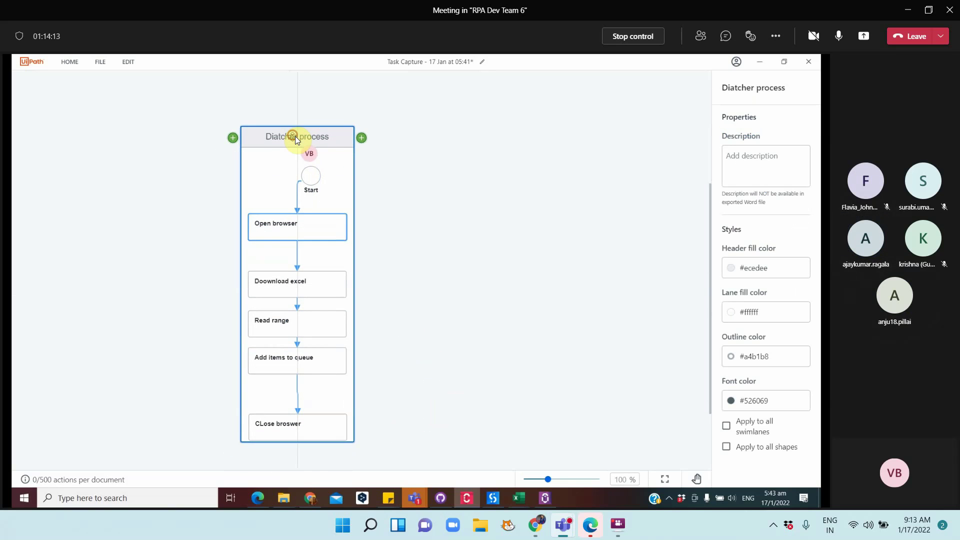
left_click(438, 259)
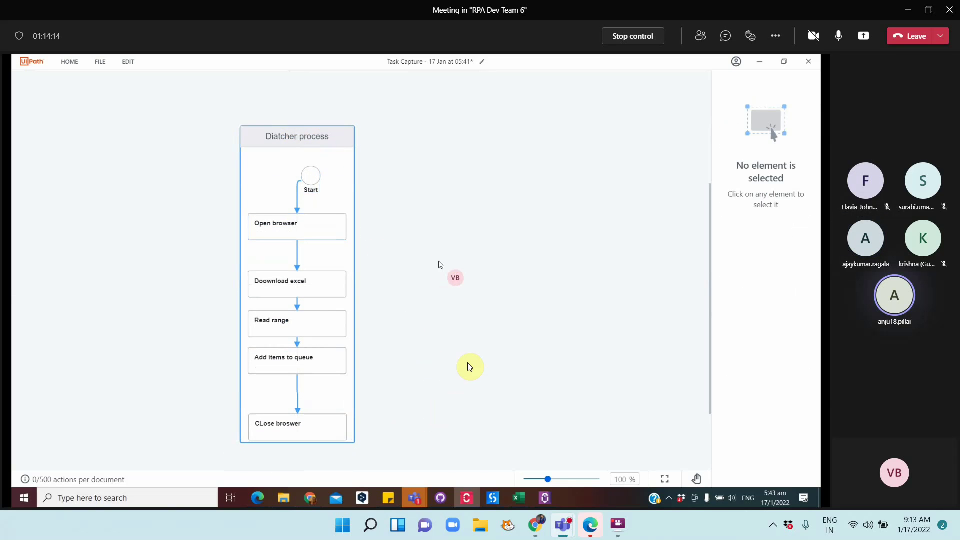
From Save As in Task Capture, duplicate the existing RPA challenge Process flow file
left_click(470, 496)
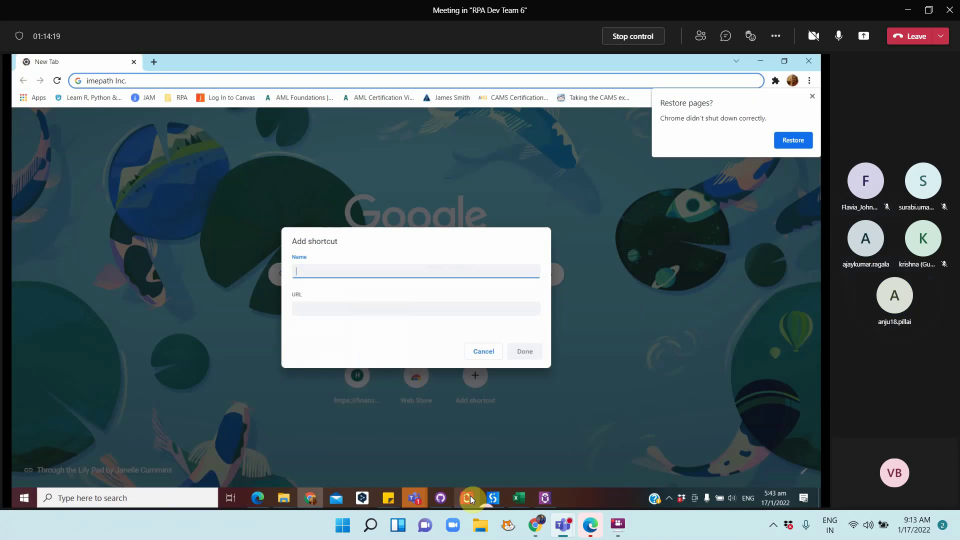
left_click(470, 496)
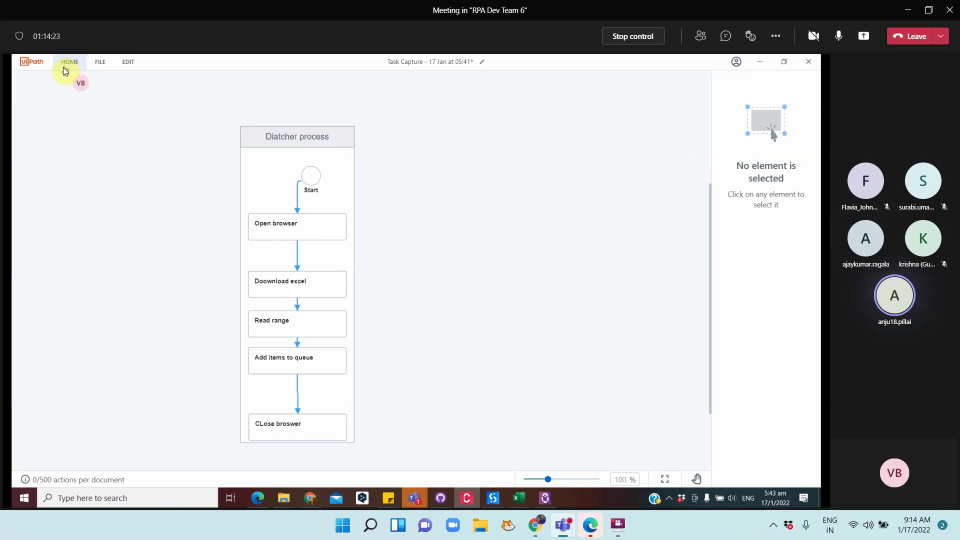
left_click(98, 63)
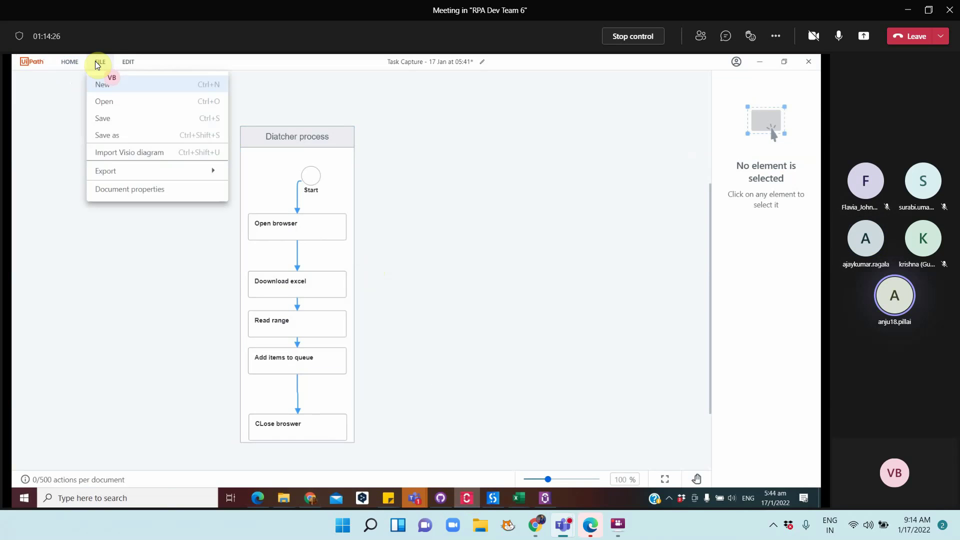
left_click(111, 131)
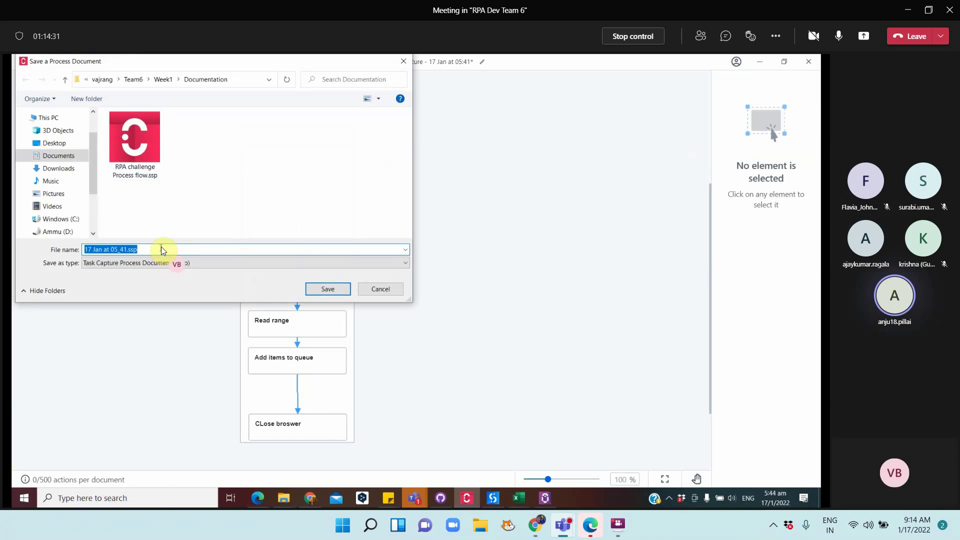
type("Dispatcher")
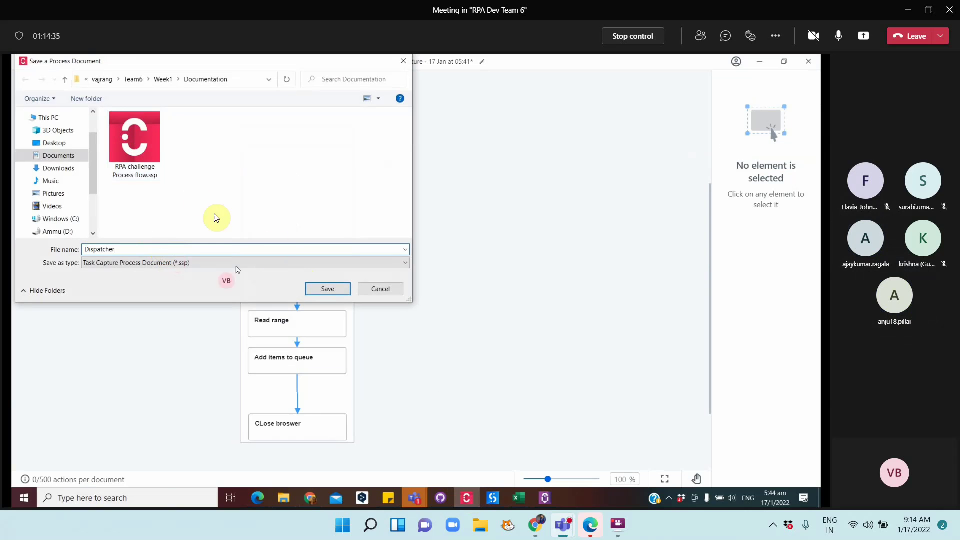
left_click(158, 159)
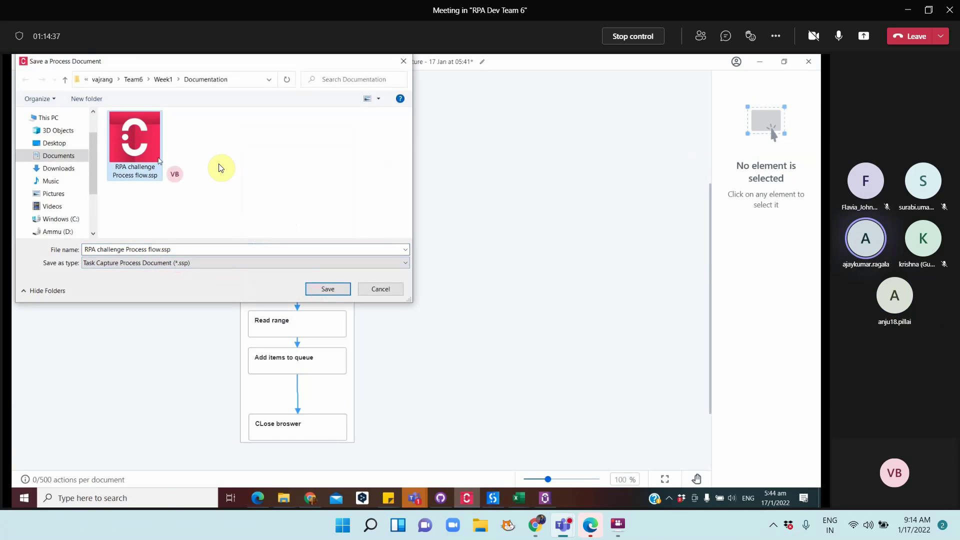
key("ctrl+v")
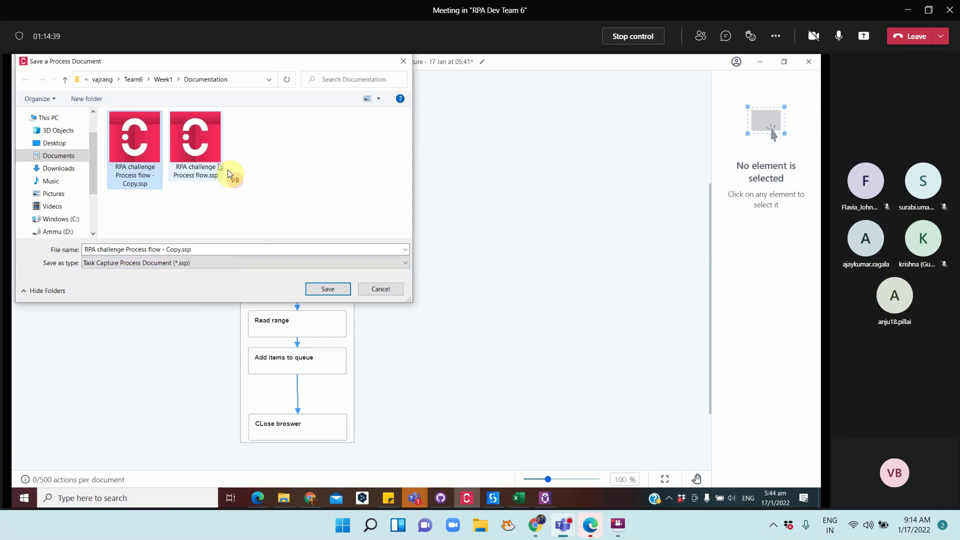
Rename the copy to 'RPA challenge Process flow - Performer.ssp' and cancel the save
left_click(140, 181)
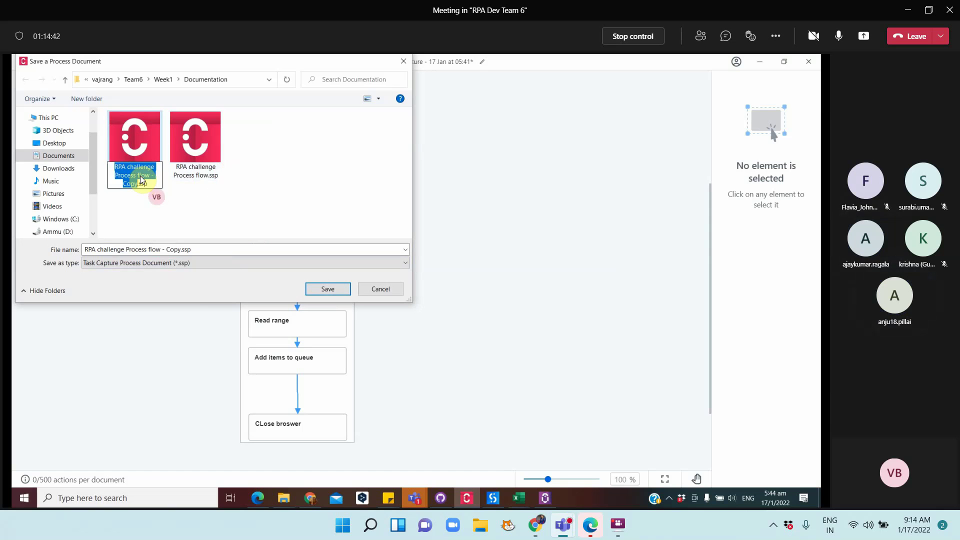
left_click(136, 184)
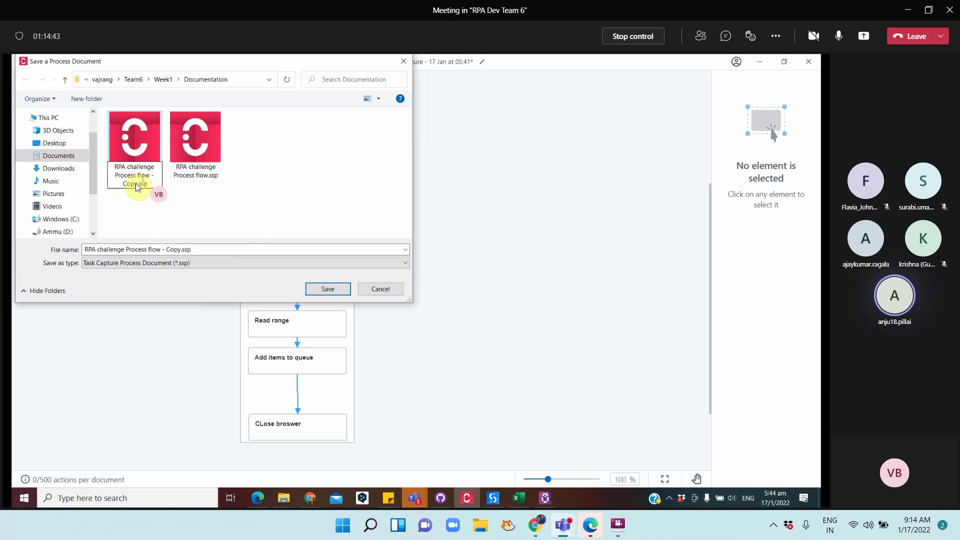
double_click(134, 184)
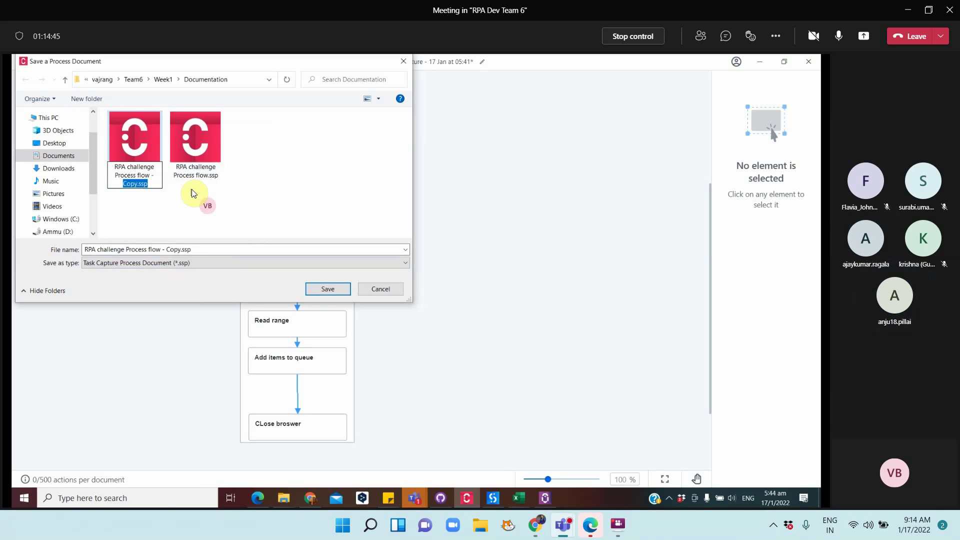
key("Left")
type("Performer")
key("Delete")
key("Delete")
key("Delete")
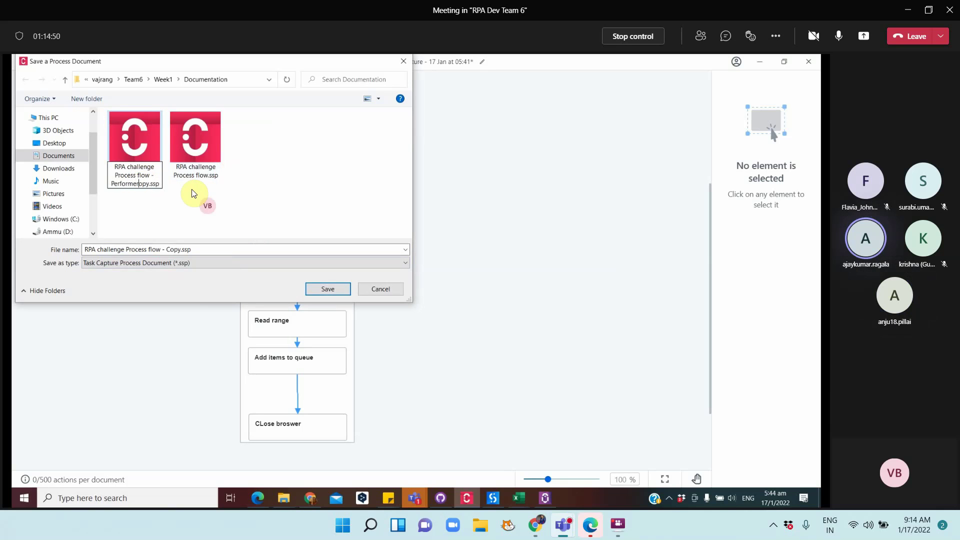
key("Delete")
key("Return")
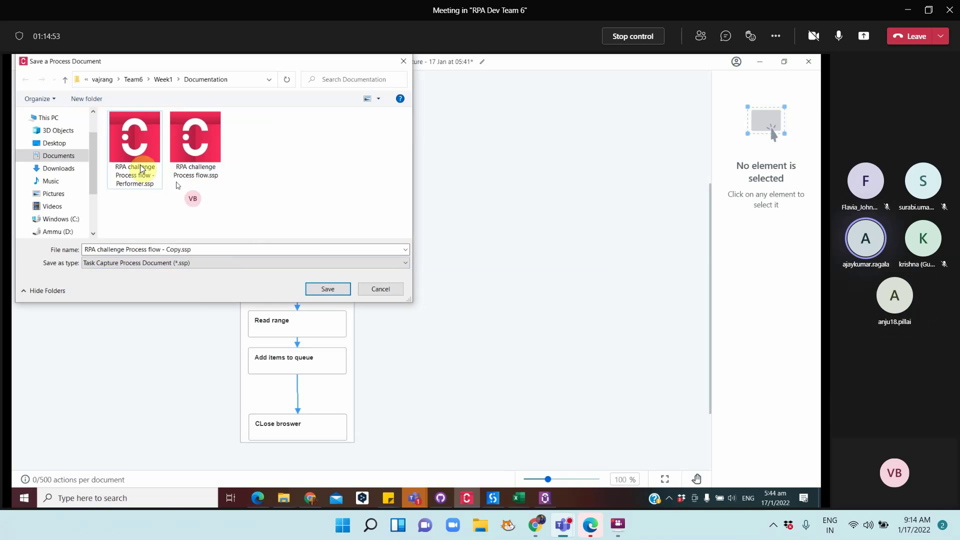
left_click(364, 287)
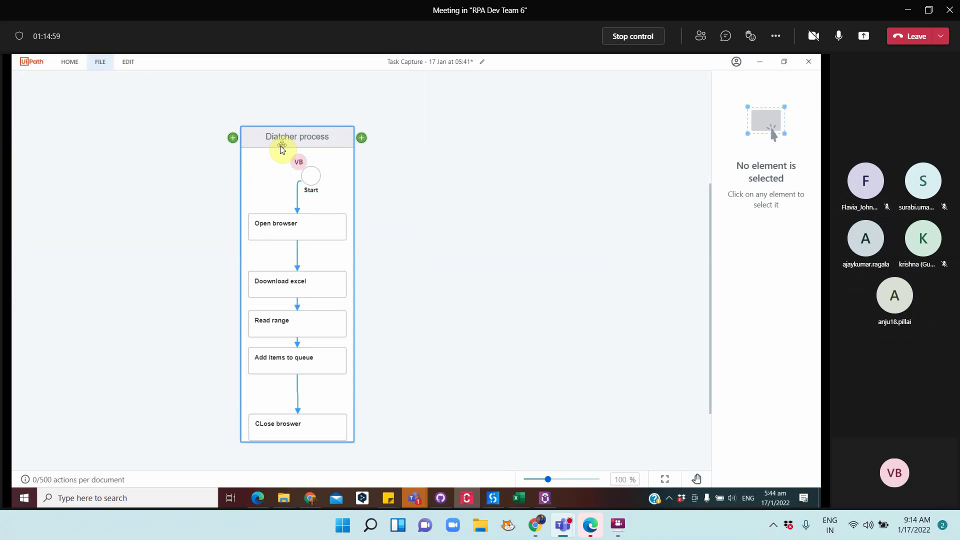
Save the diagram to Documentation as 'RPA challenge Process flow - dispatcher'
left_click(101, 64)
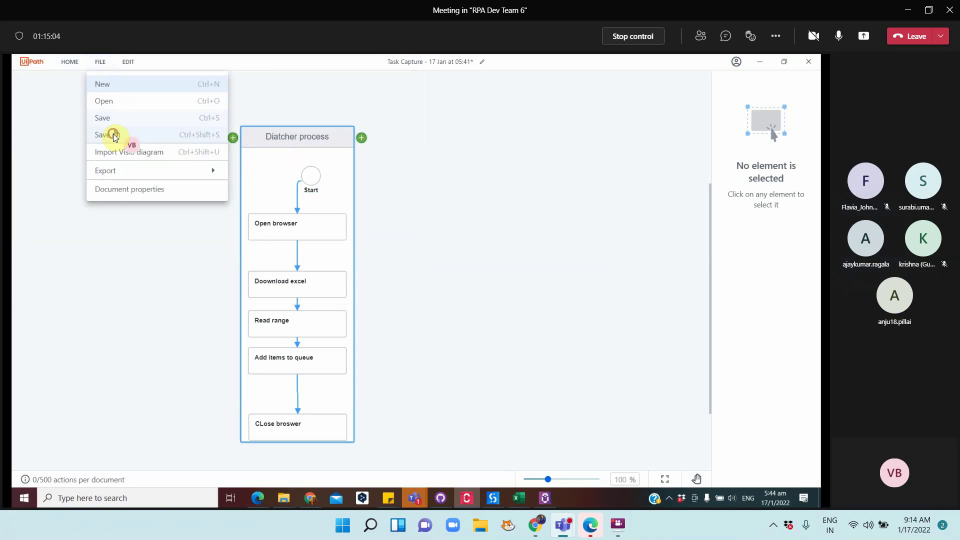
left_click(111, 135)
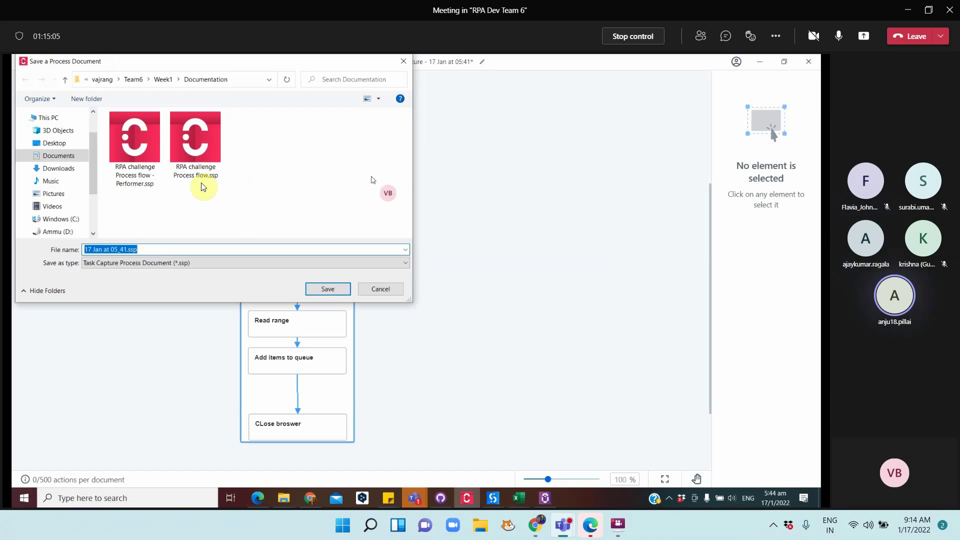
left_click(150, 176)
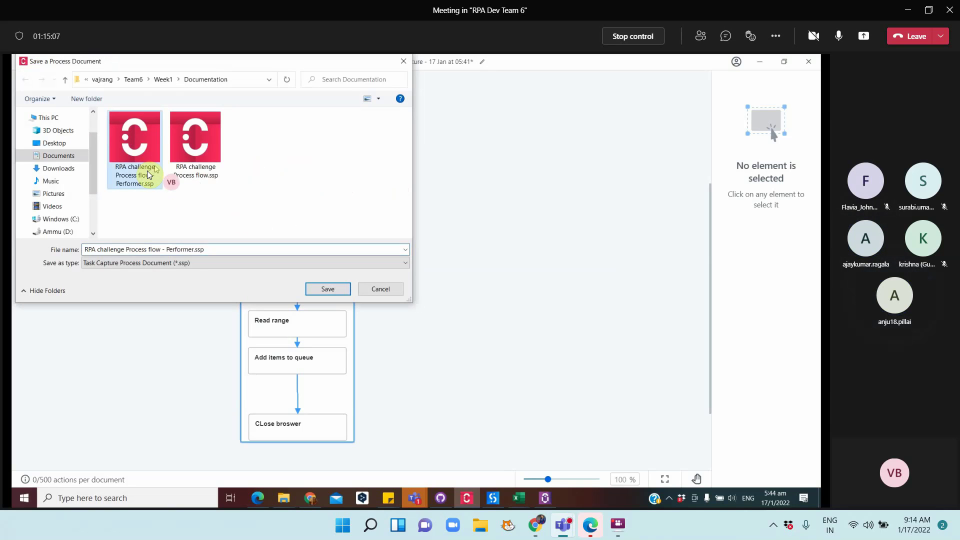
left_click(180, 250)
double_click(193, 249)
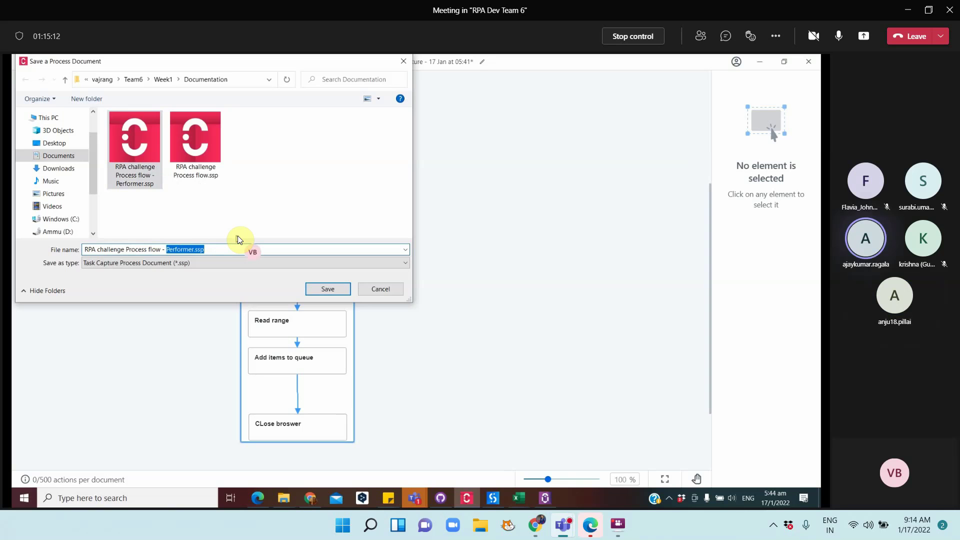
type("dispatcher")
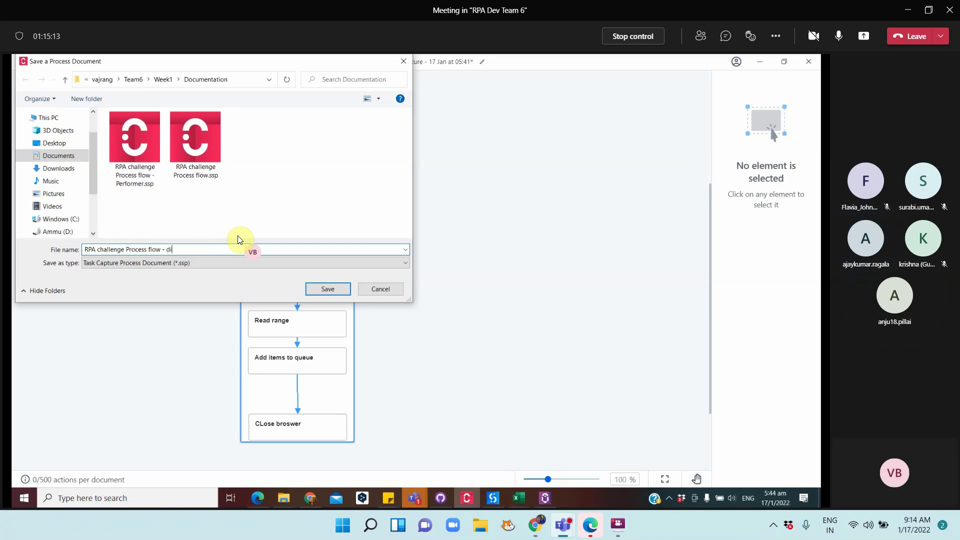
left_click(322, 290)
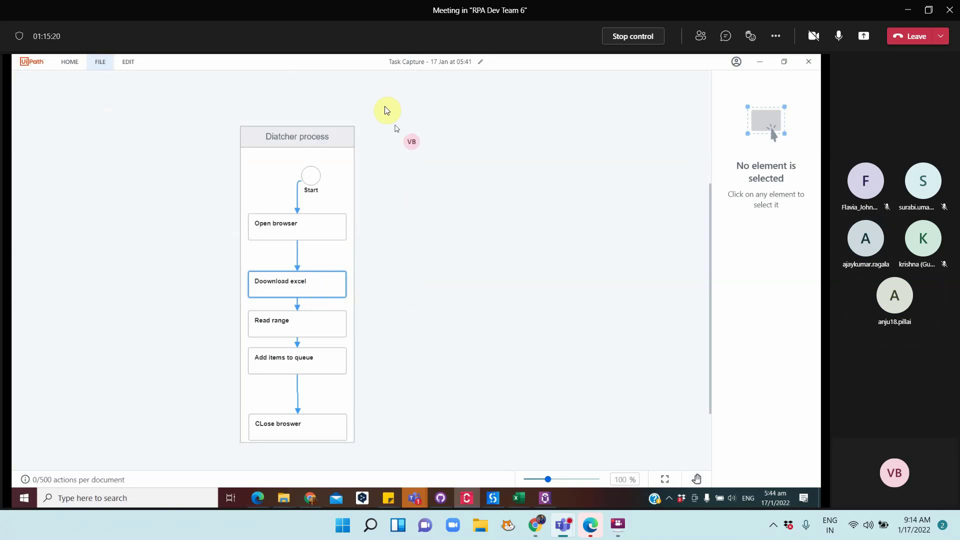
Close Task Capture and open 'RPA challenge Process flow - Performer.ssp' from Documentation
left_click(807, 65)
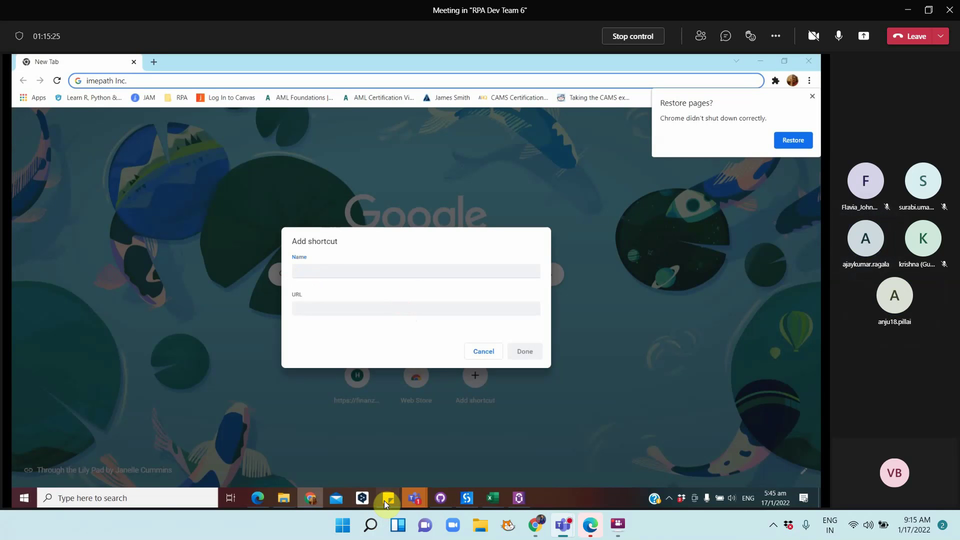
mouse_move(391, 492)
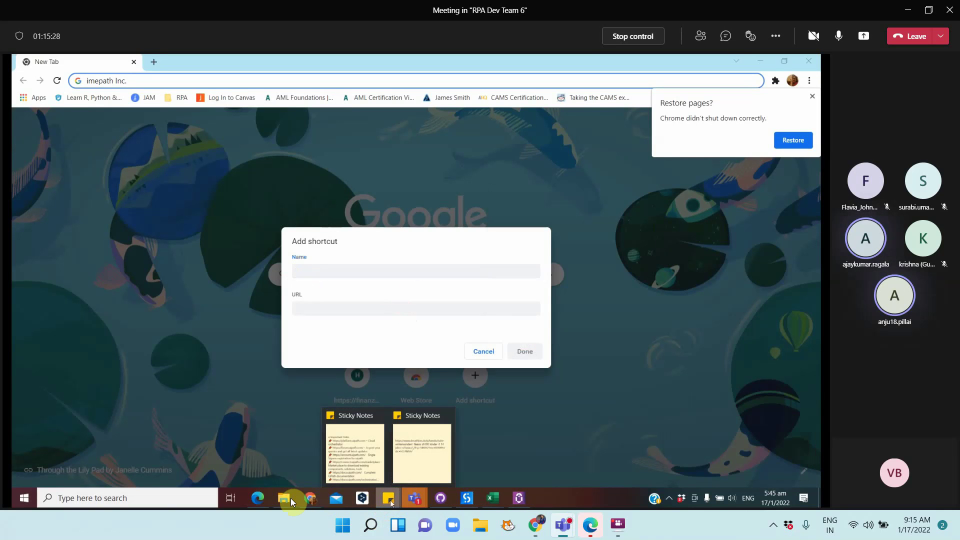
mouse_move(290, 498)
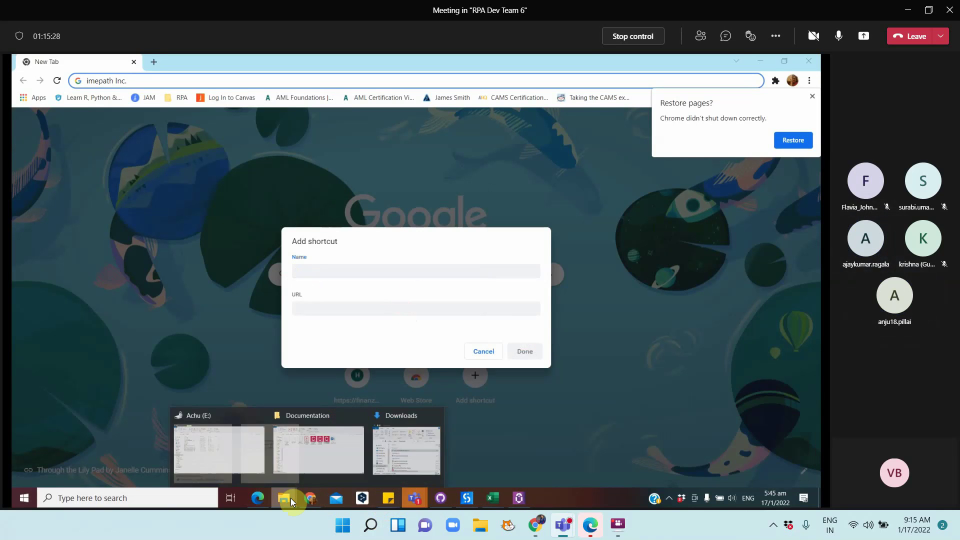
left_click(296, 458)
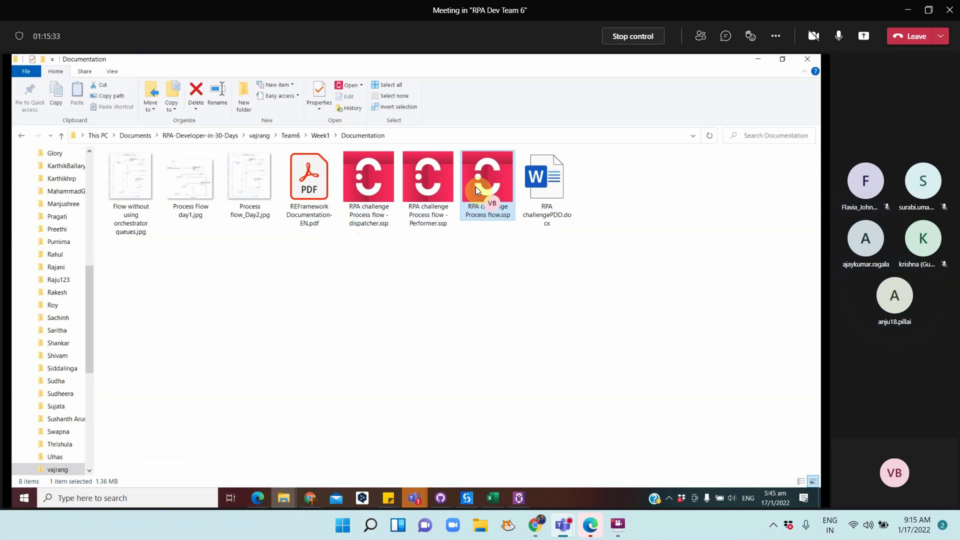
left_click(421, 223)
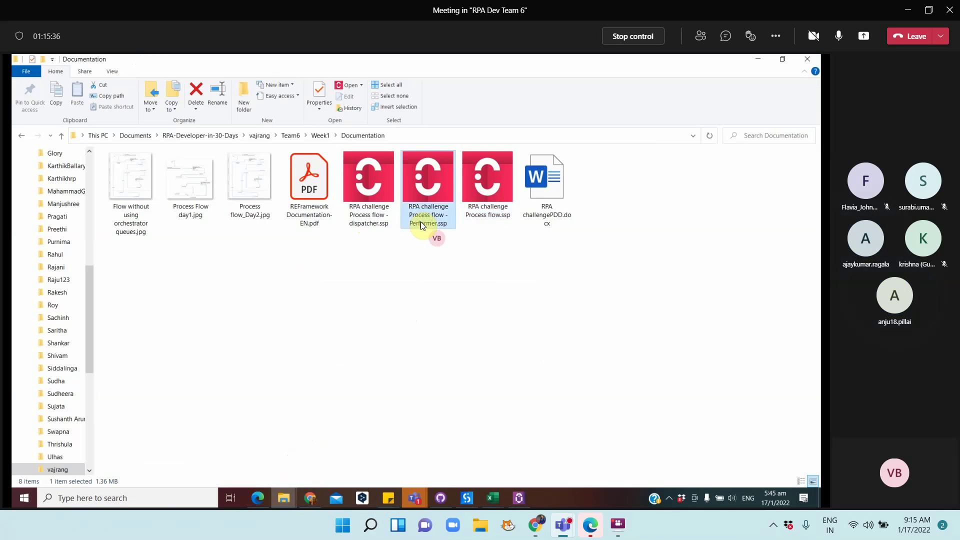
left_click(370, 227)
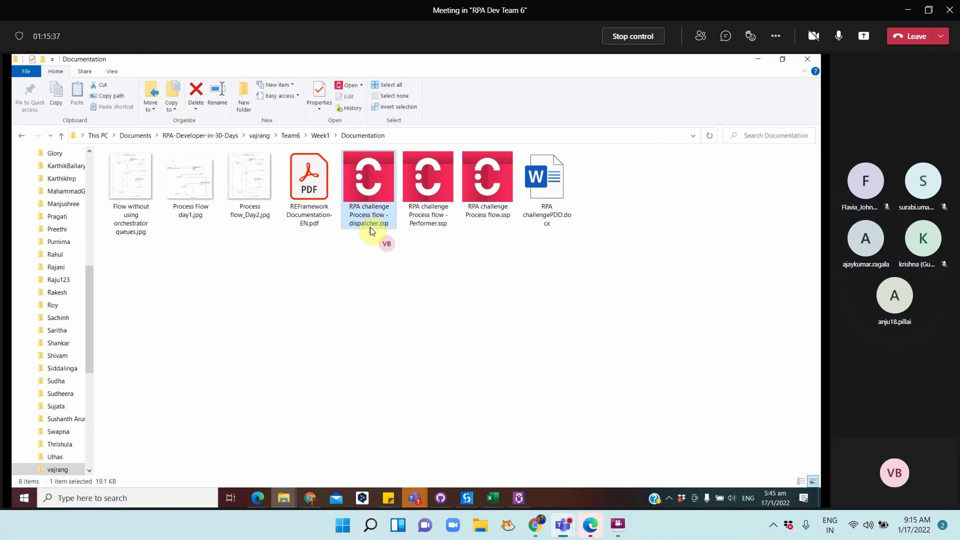
left_click(415, 198)
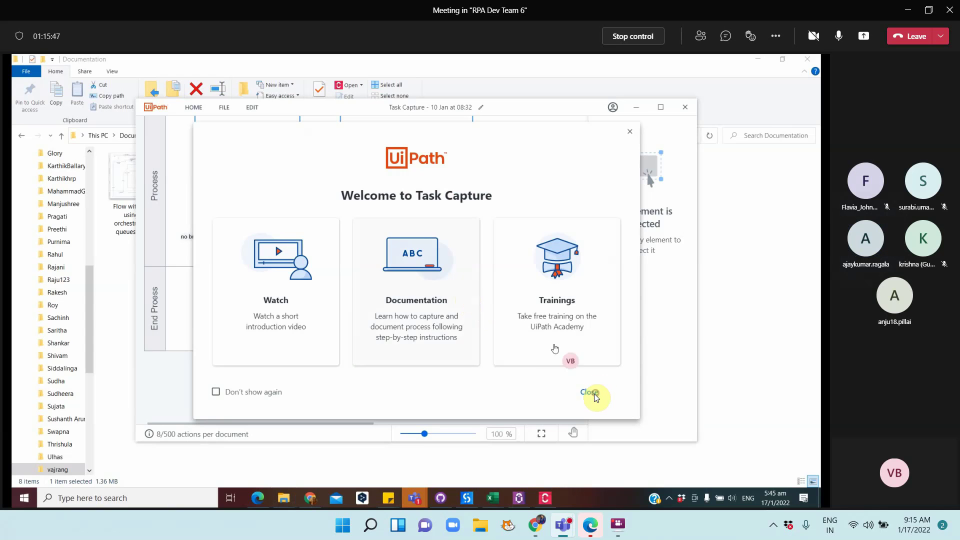
Maximise Task Capture and delete the Download excel file and Read excel steps
left_click(594, 391)
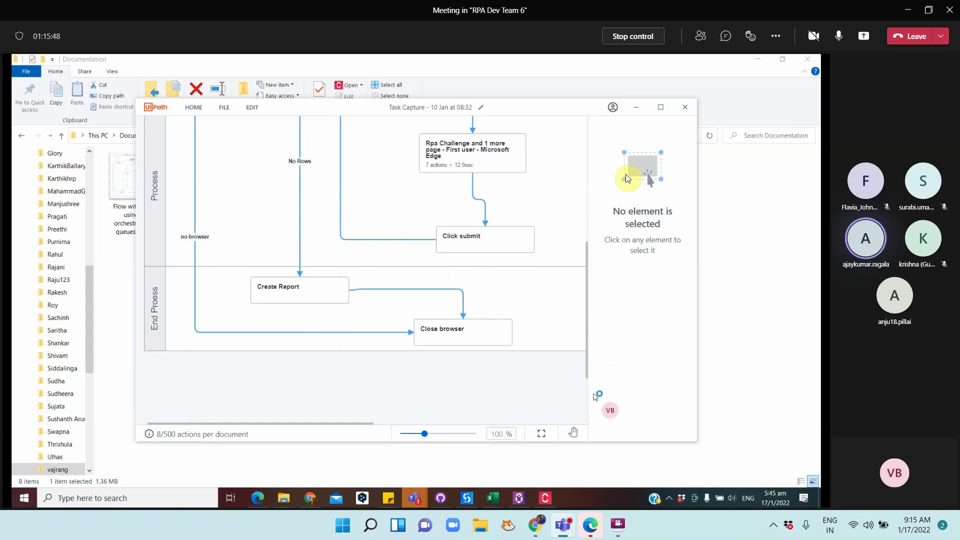
left_click(661, 108)
scroll(560, 286, "up", 2)
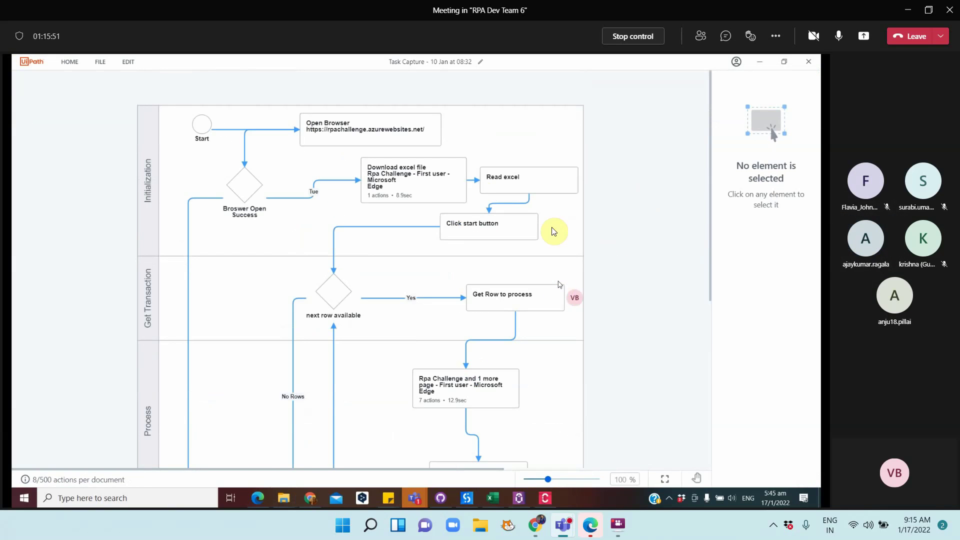
left_click(404, 185)
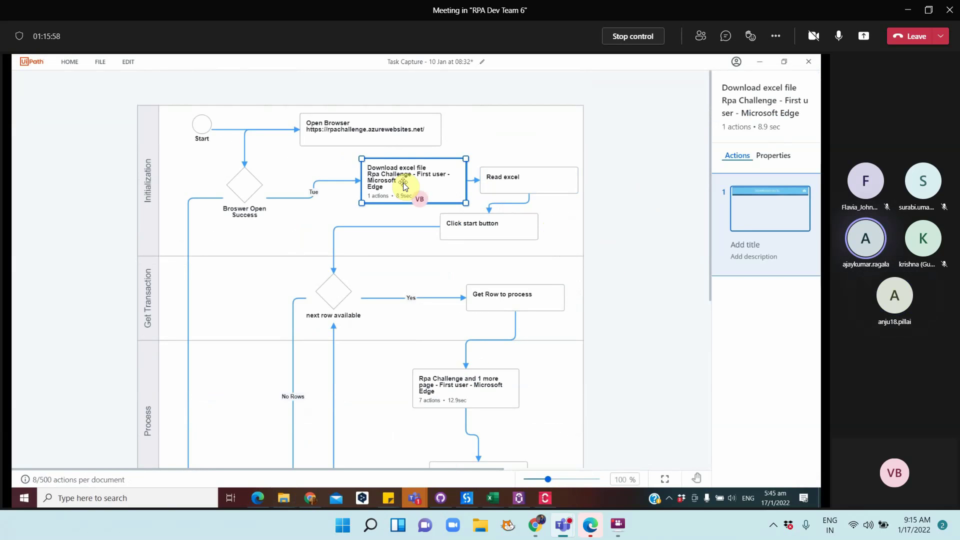
key("Delete")
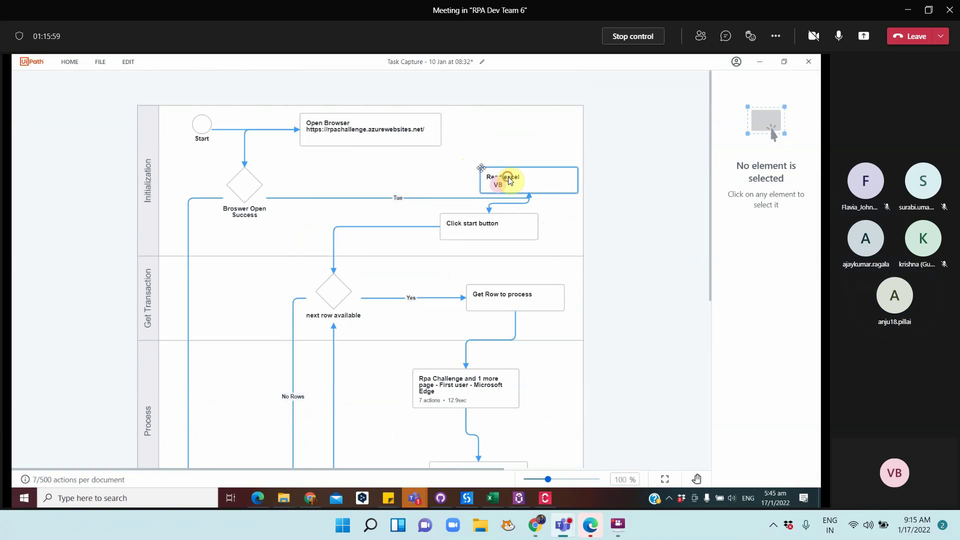
left_click(506, 177)
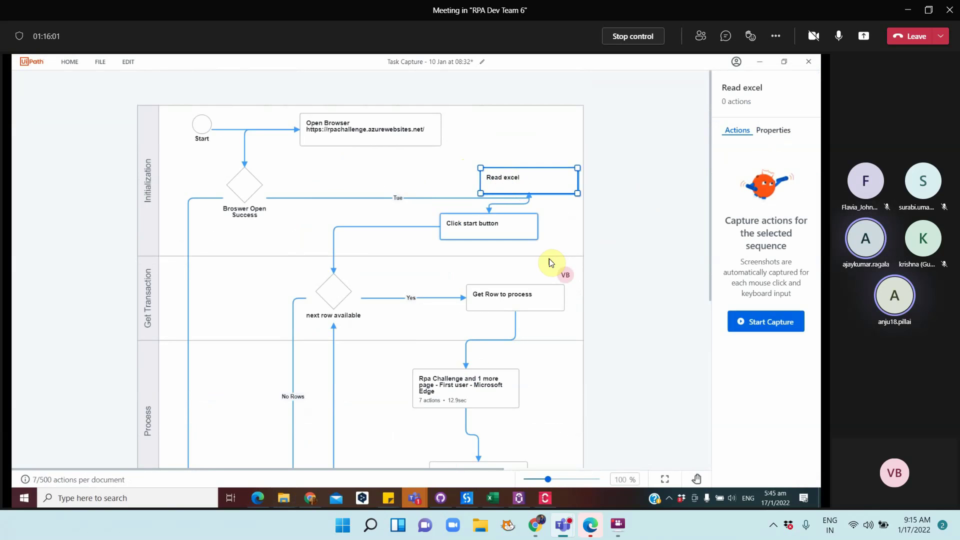
key("Delete")
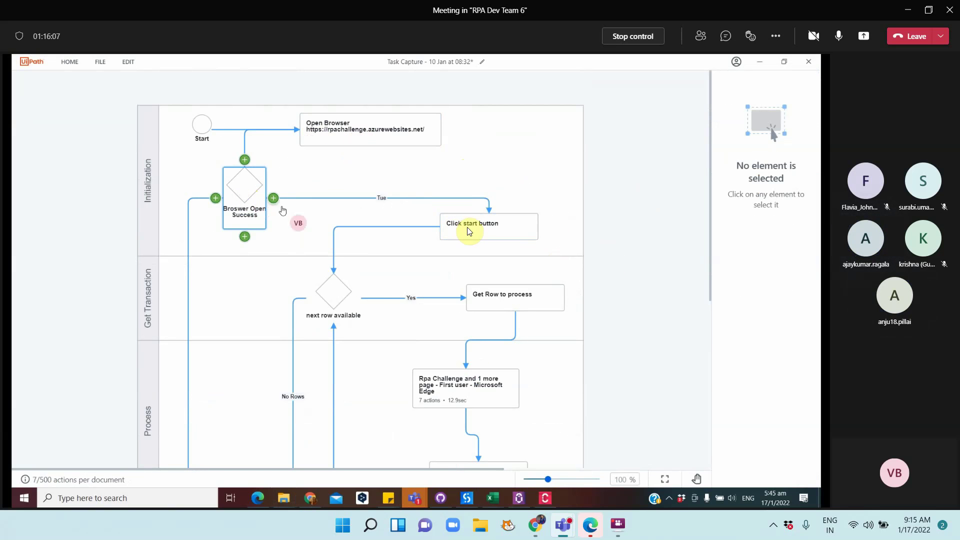
Rename the decision to 'next transaction available' and reposition it and Get Row to process
left_click(340, 317)
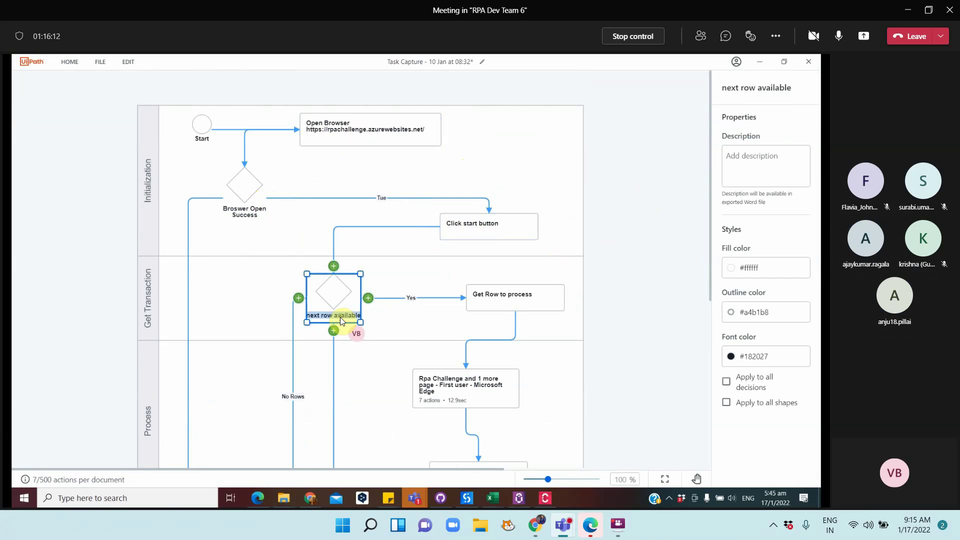
type("next transac")
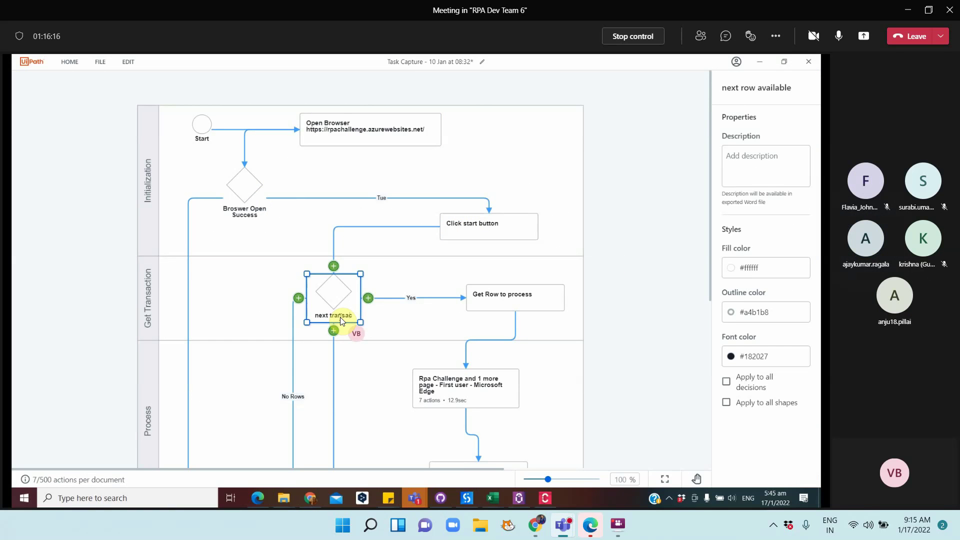
type("tion available")
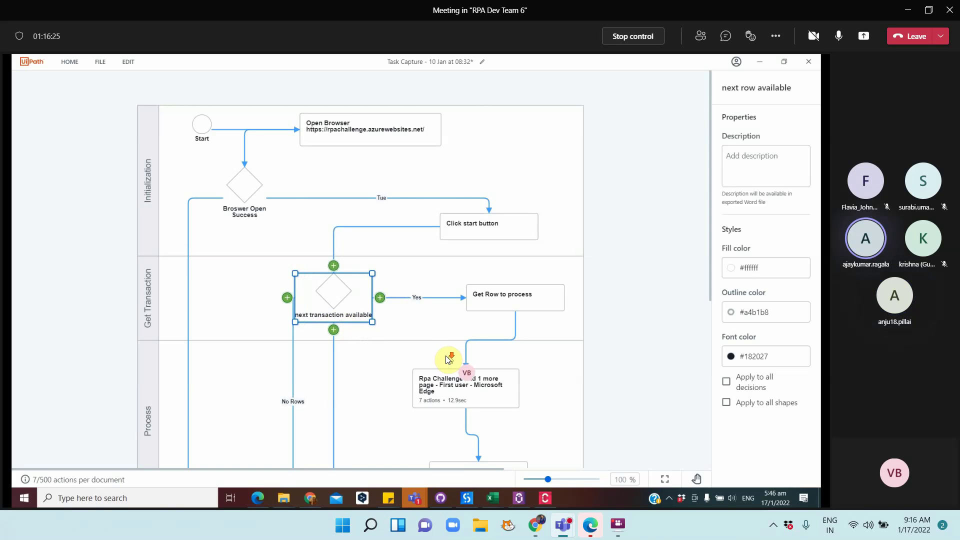
scroll(446, 356, "down", 5)
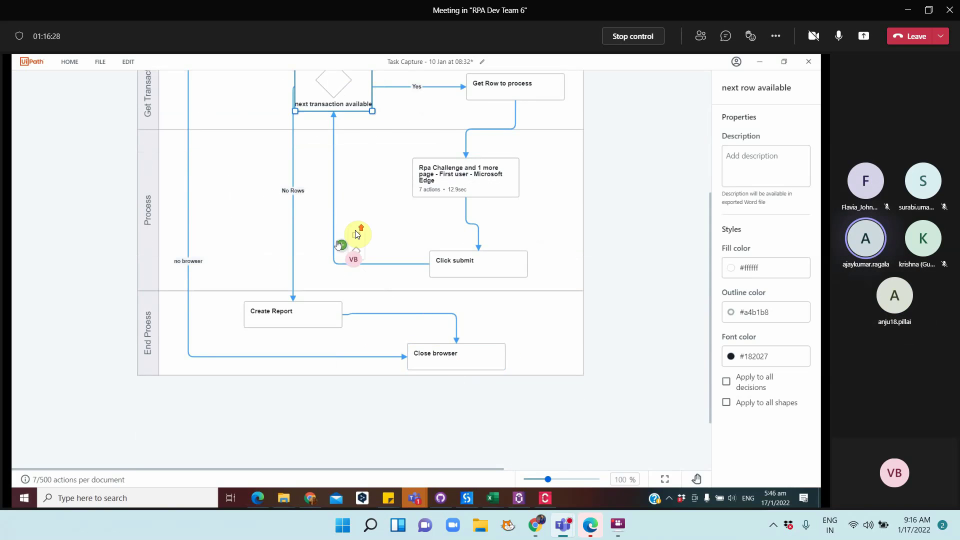
scroll(333, 155, "up", 4)
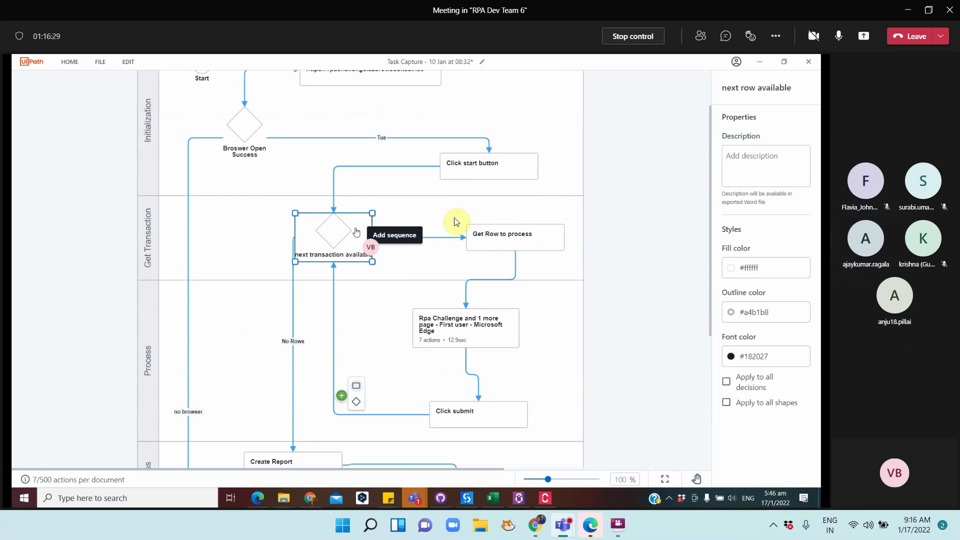
left_click(495, 247)
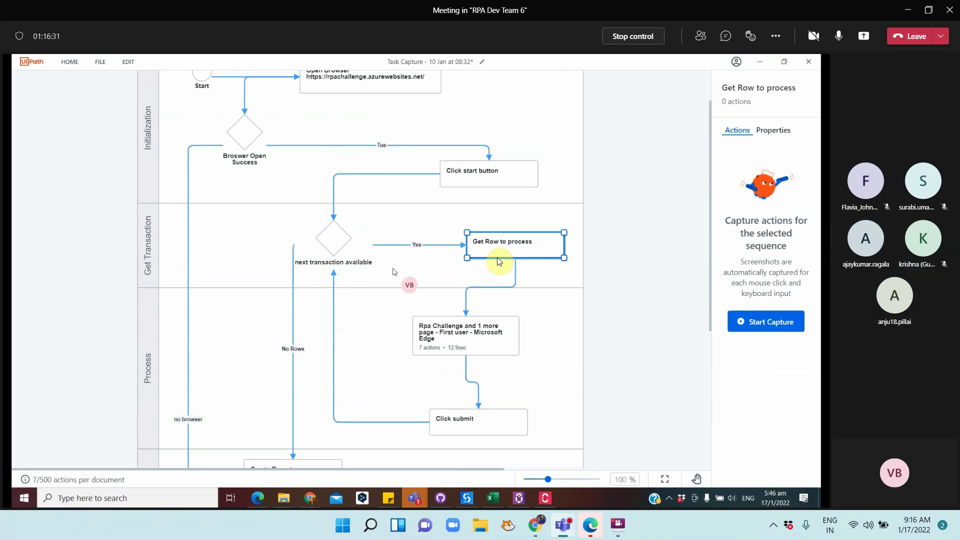
left_click(349, 250)
left_click_drag(354, 253, 365, 264)
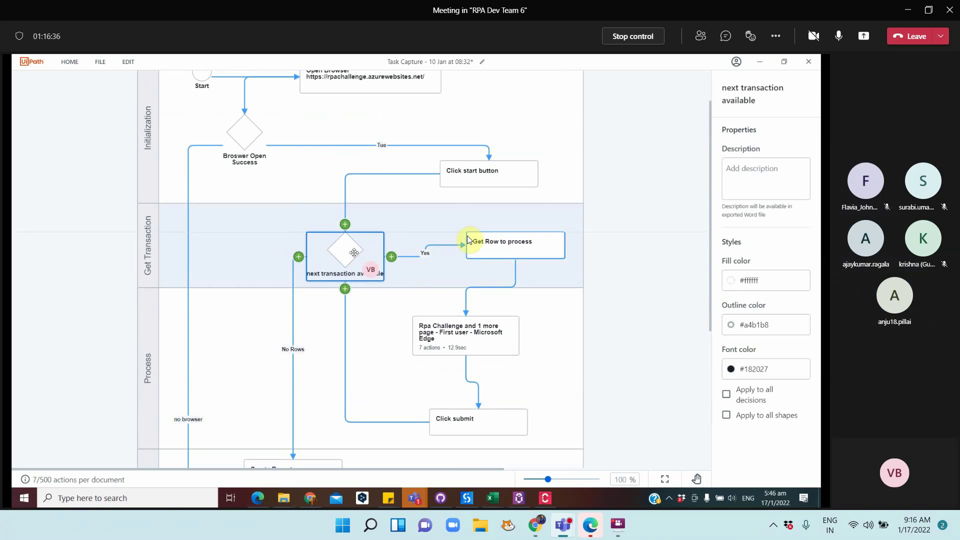
left_click_drag(493, 245, 466, 233)
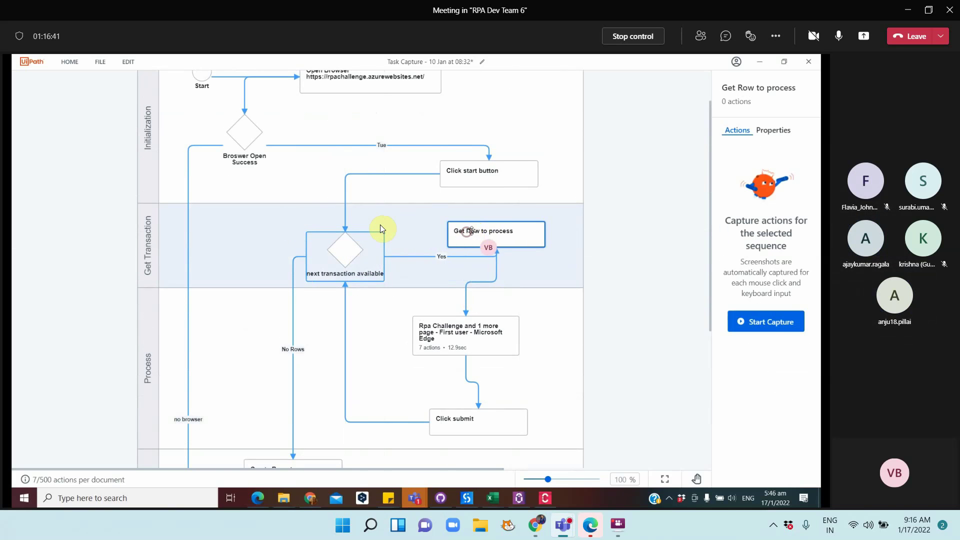
Reattach the connector from Click start button onto Get Row to process
left_click(345, 222)
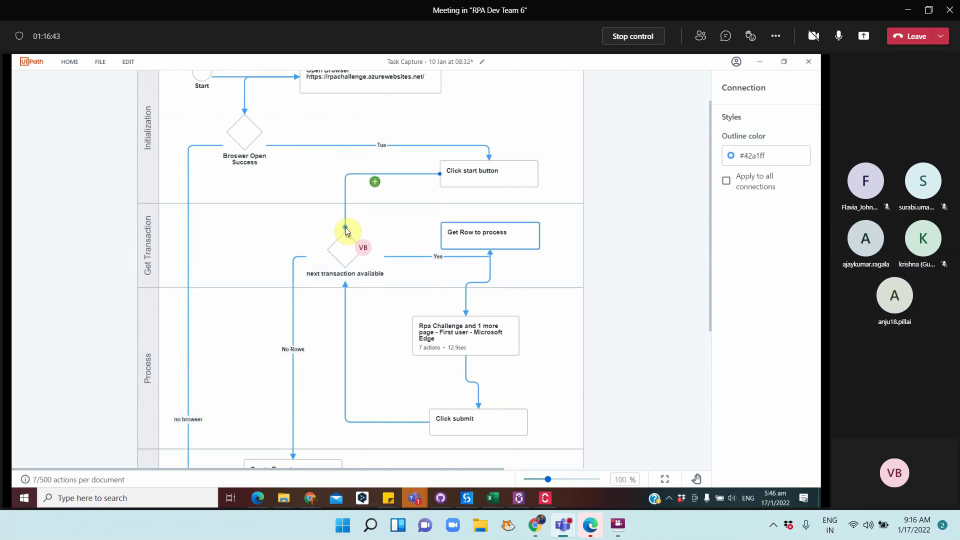
left_click_drag(346, 230, 488, 225)
left_click(226, 136)
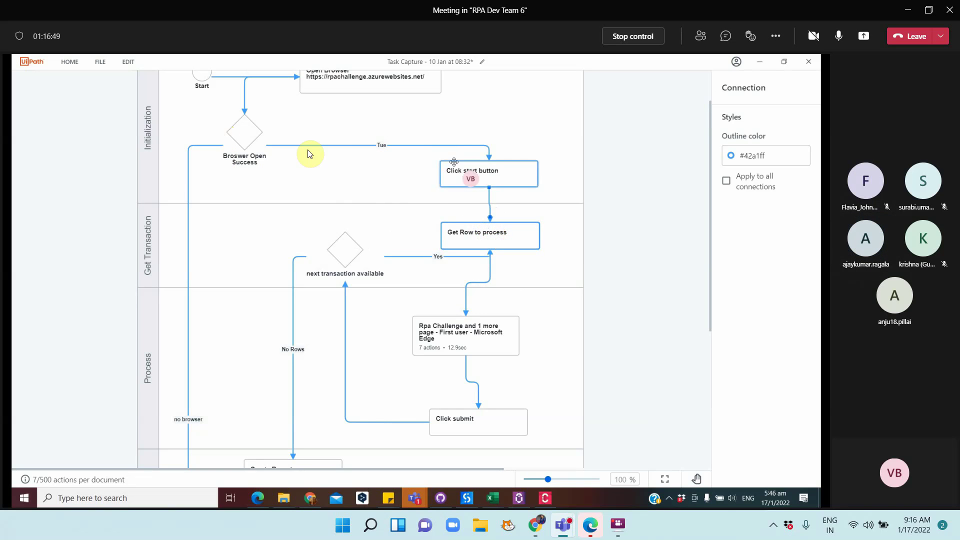
left_click(457, 174)
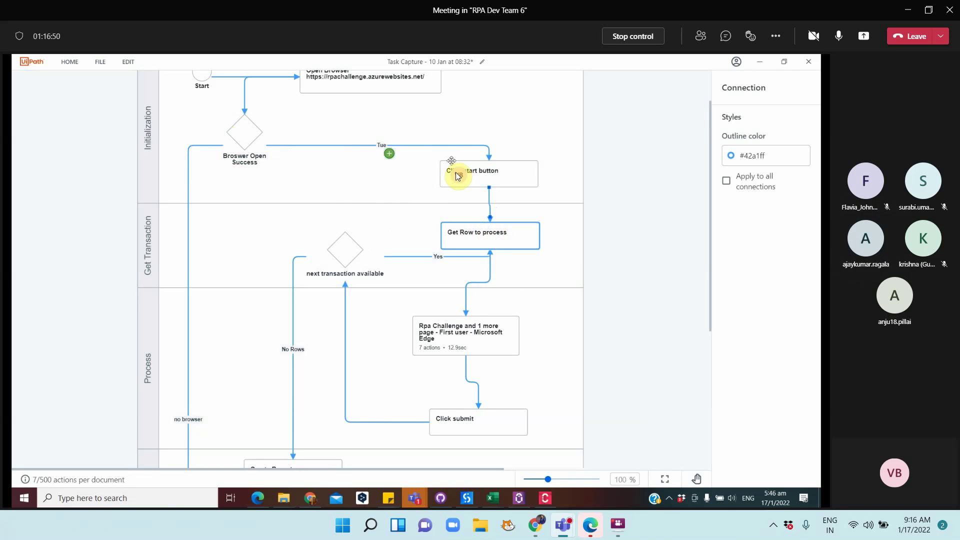
Rename the Get Row to process step to 'Get Transactionitem to process'
double_click(478, 232)
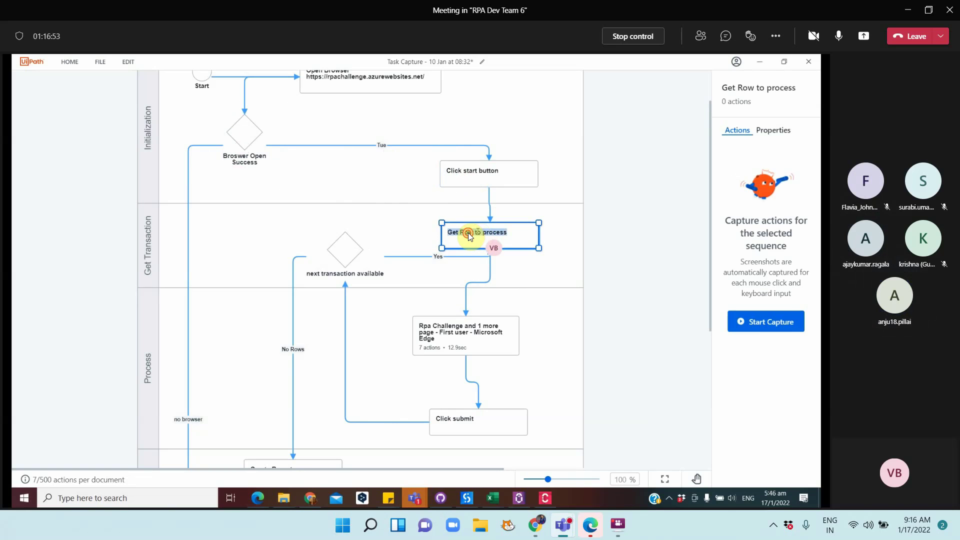
left_click(468, 232)
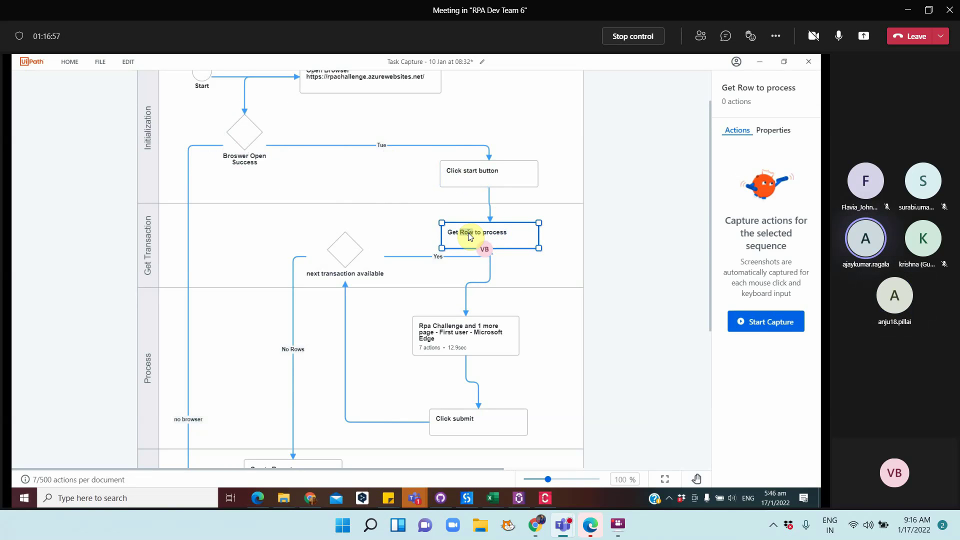
type("Transactionitem")
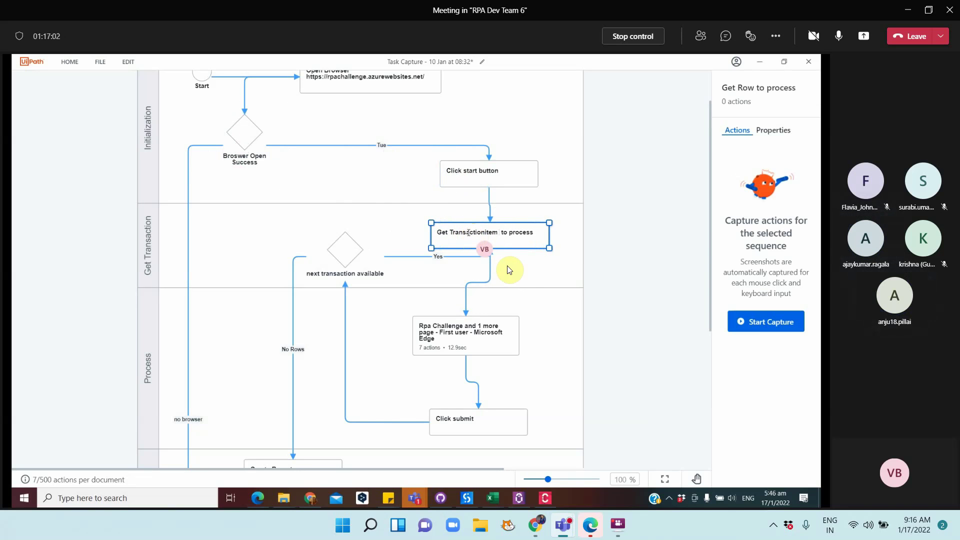
left_click(525, 276)
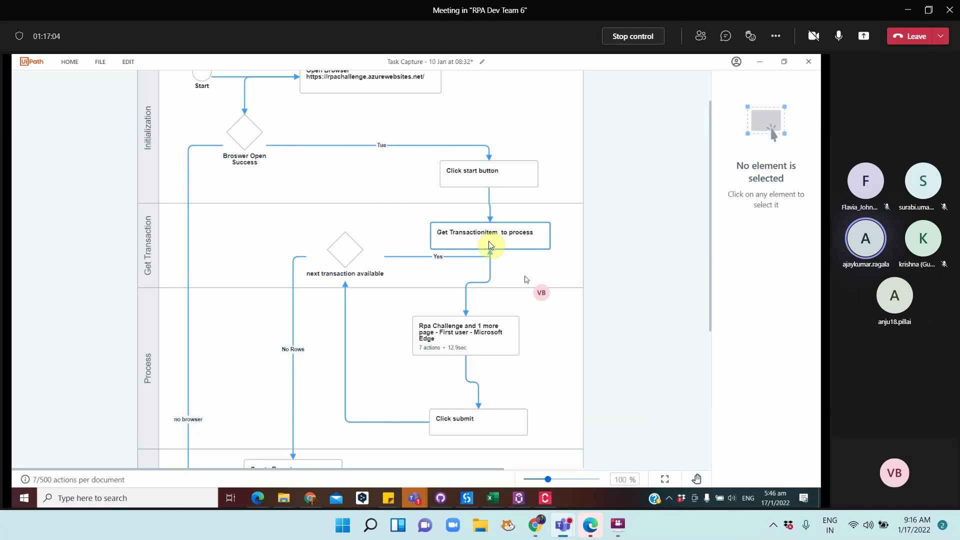
Move the step left and make the Rpa Challenge connection start from the decision
mouse_move(356, 256)
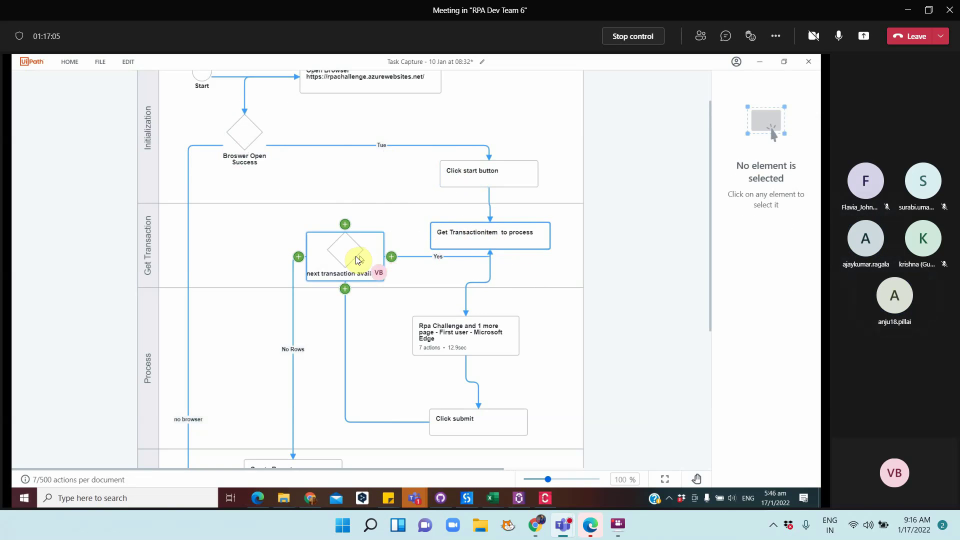
left_click(497, 240)
left_click_drag(496, 240, 287, 226)
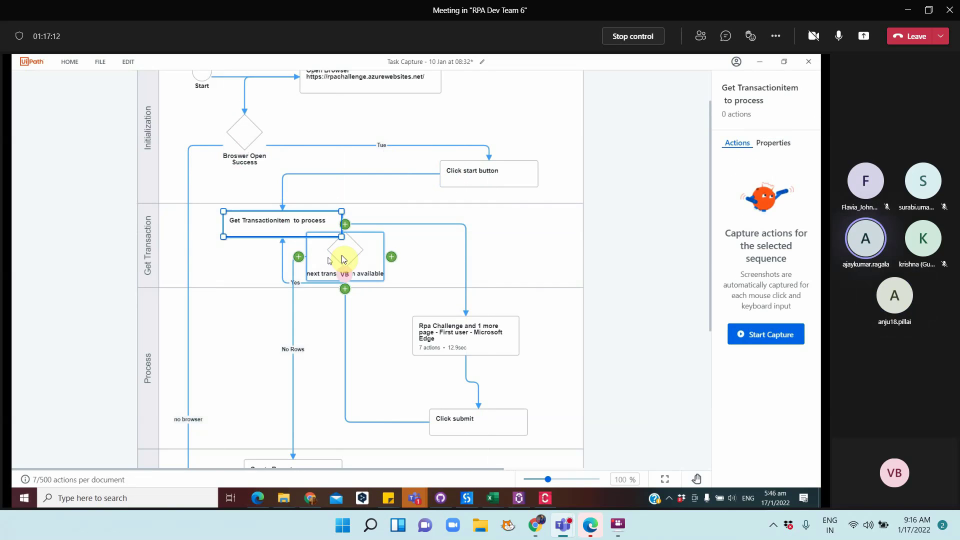
left_click_drag(353, 256, 371, 257)
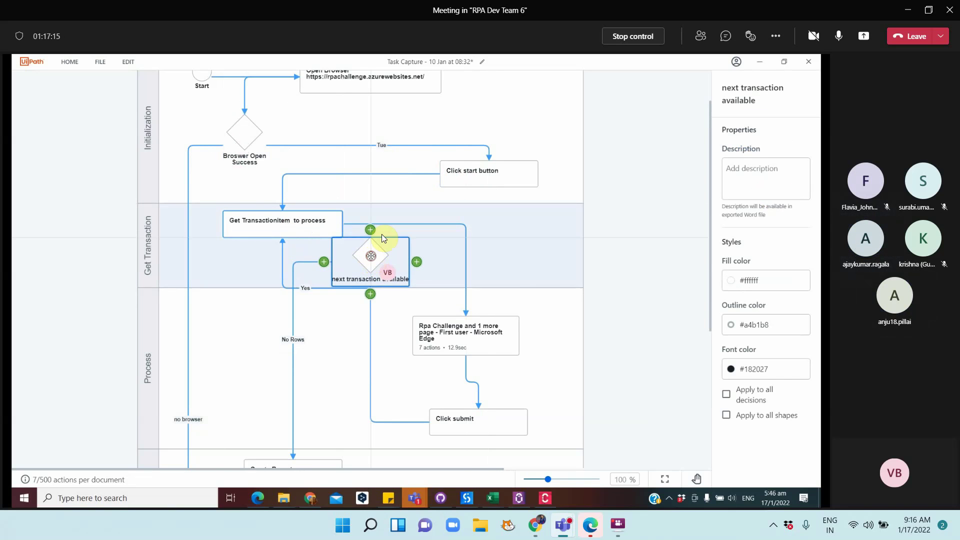
left_click(424, 225)
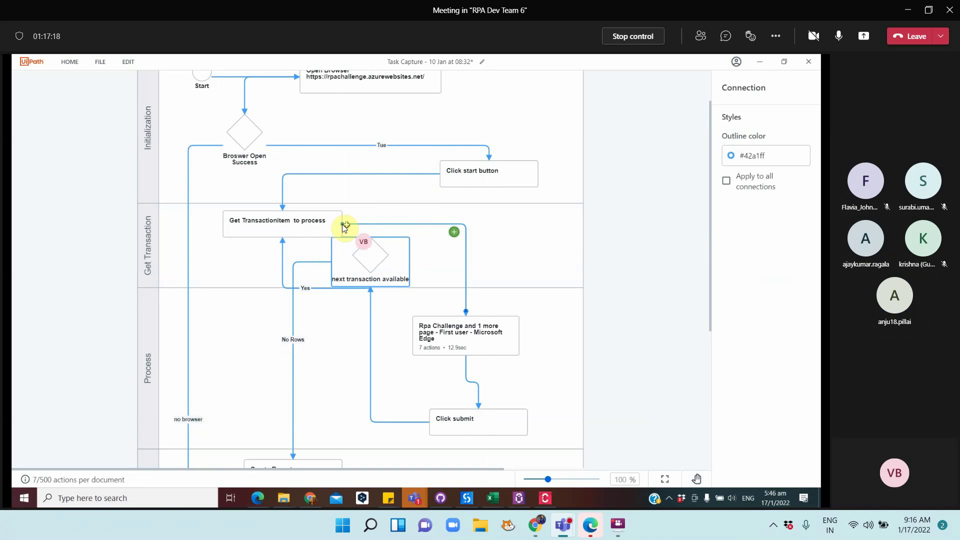
left_click_drag(343, 224, 304, 224)
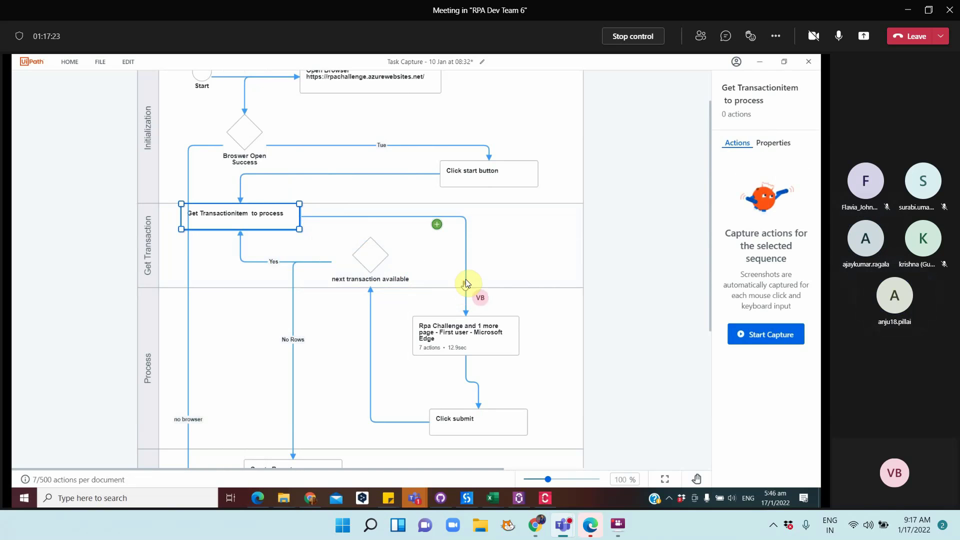
left_click(466, 281)
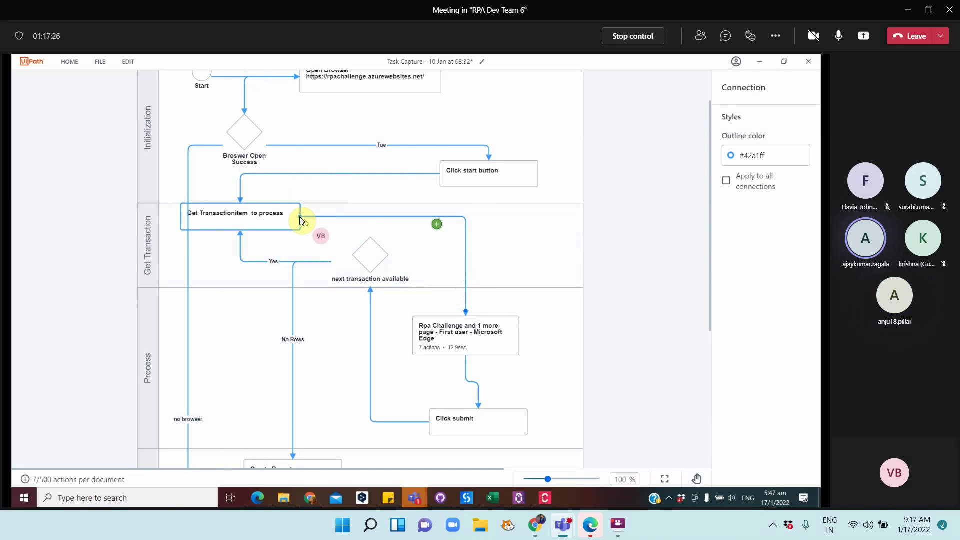
left_click_drag(299, 217, 406, 244)
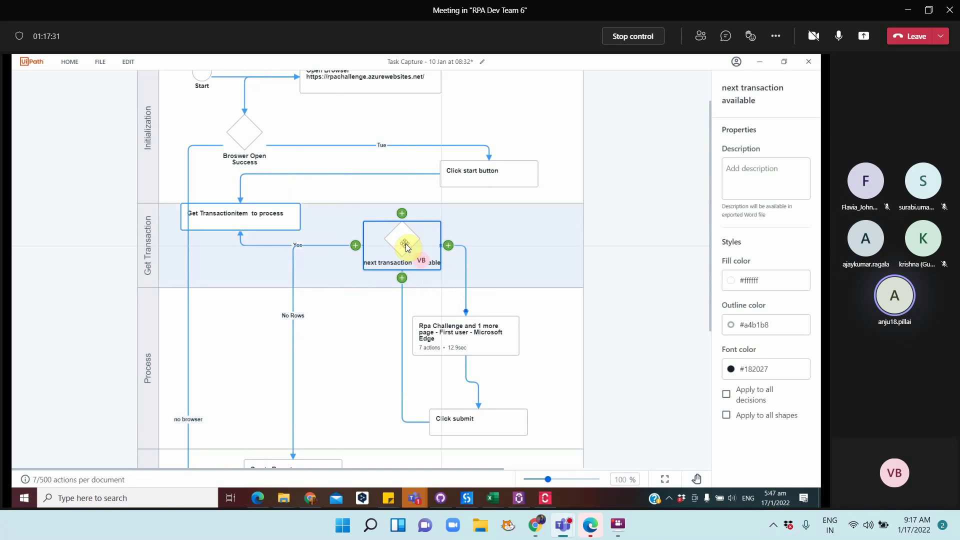
left_click(359, 346)
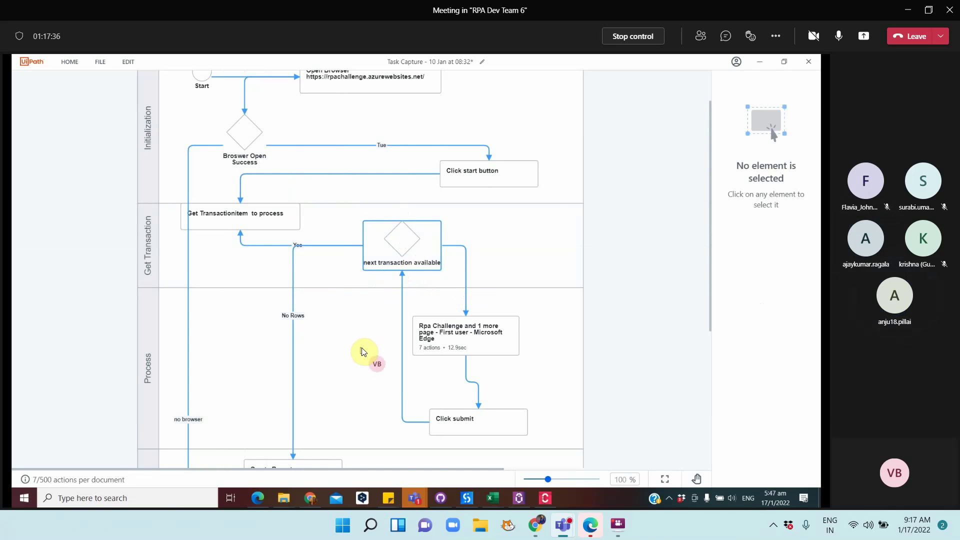
Connect Get Transactionitem to process into the next transaction available decision
mouse_move(360, 246)
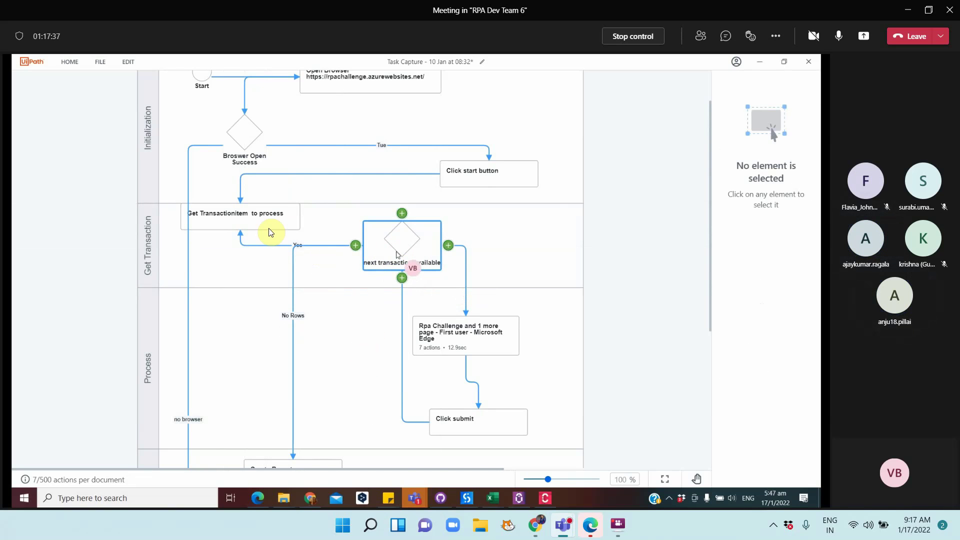
left_click_drag(268, 228, 289, 226)
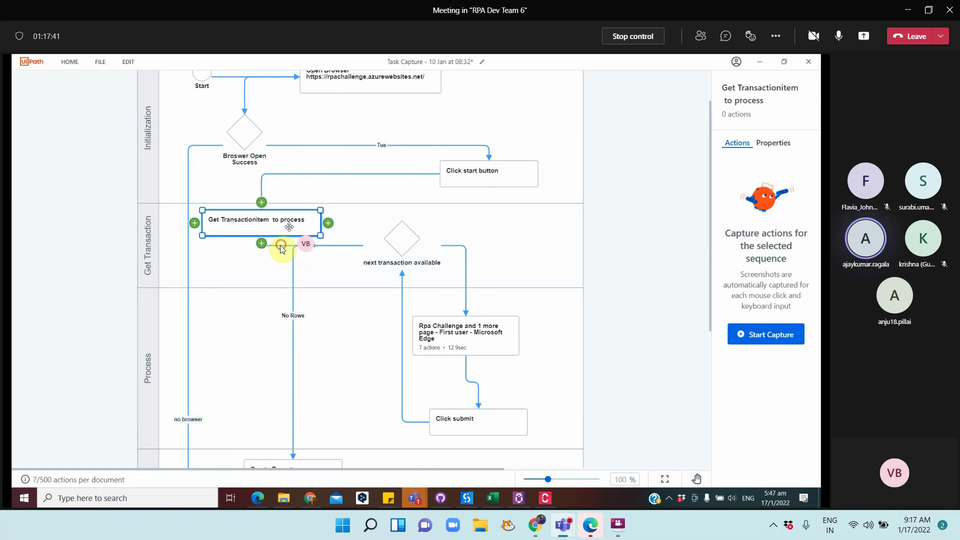
left_click(280, 245)
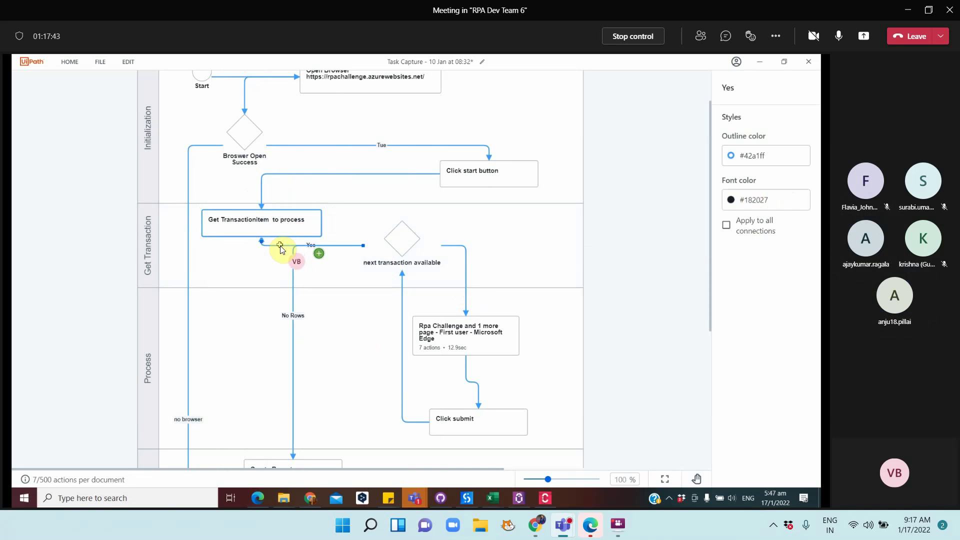
left_click(330, 252)
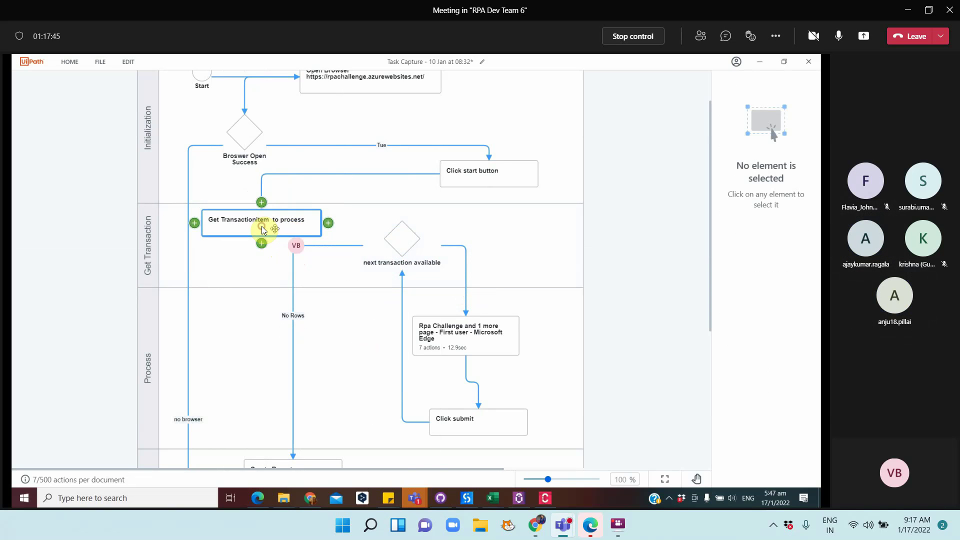
left_click(262, 229)
mouse_move(261, 244)
left_mouse_down()
mouse_move(394, 218)
mouse_move(403, 227)
left_mouse_up()
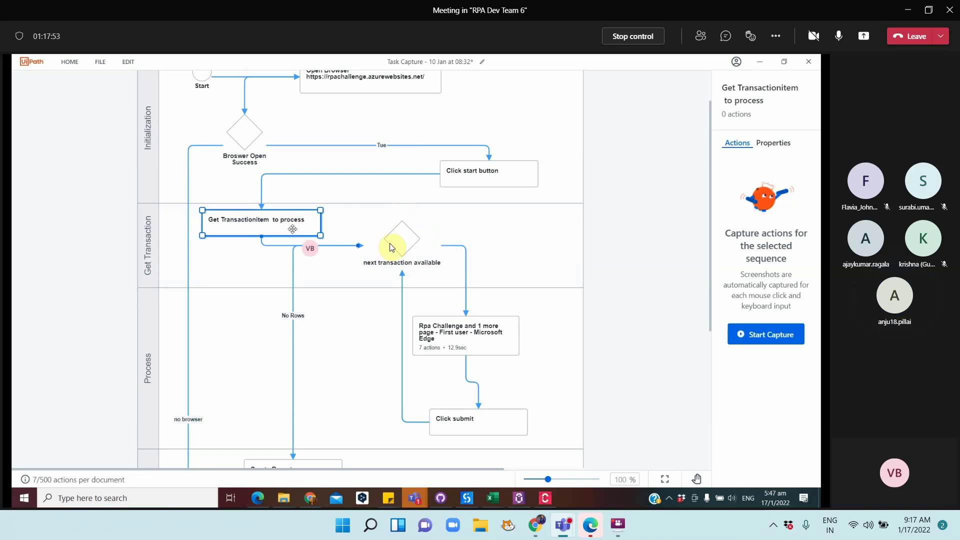
left_click(416, 253)
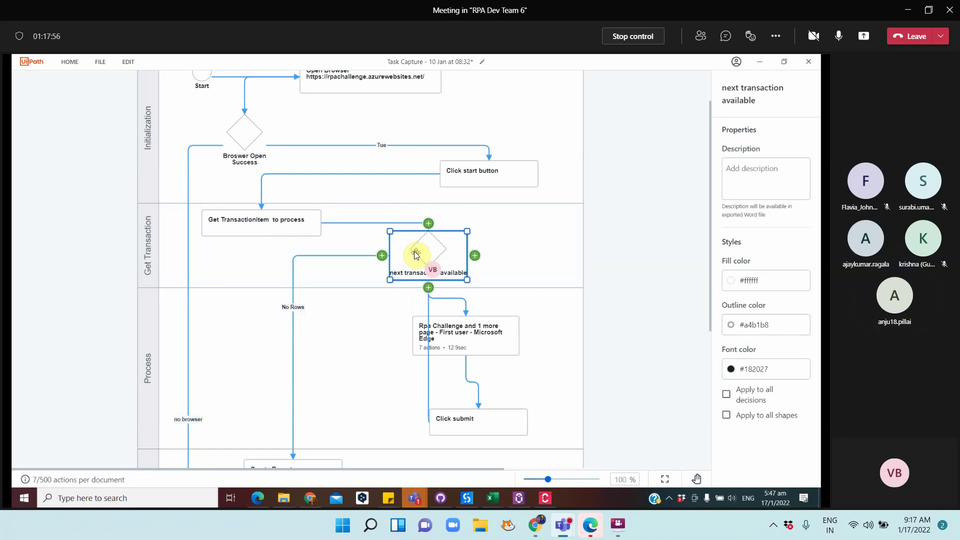
left_click(465, 498)
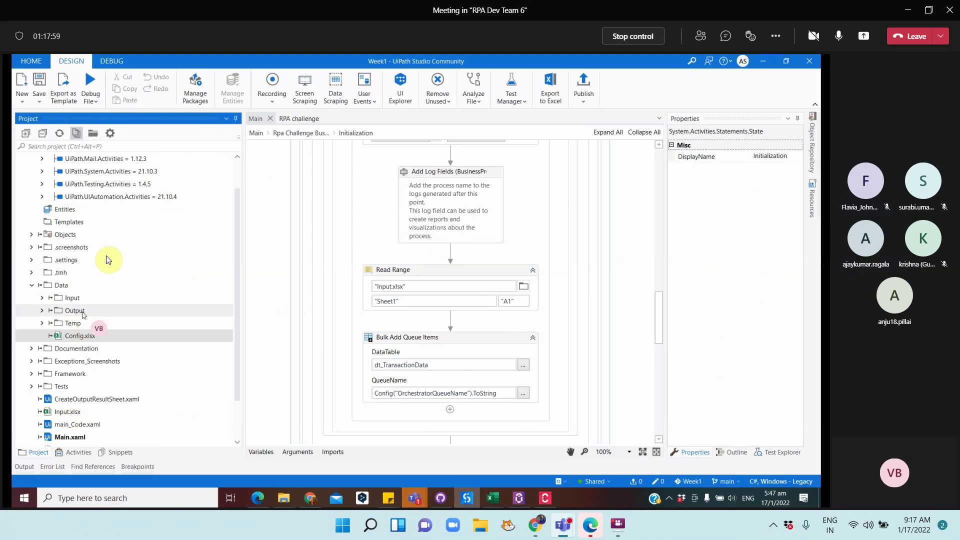
Review the Get Transaction Data, Process Transaction and End Process states, then return to Task Capture
left_click(281, 134)
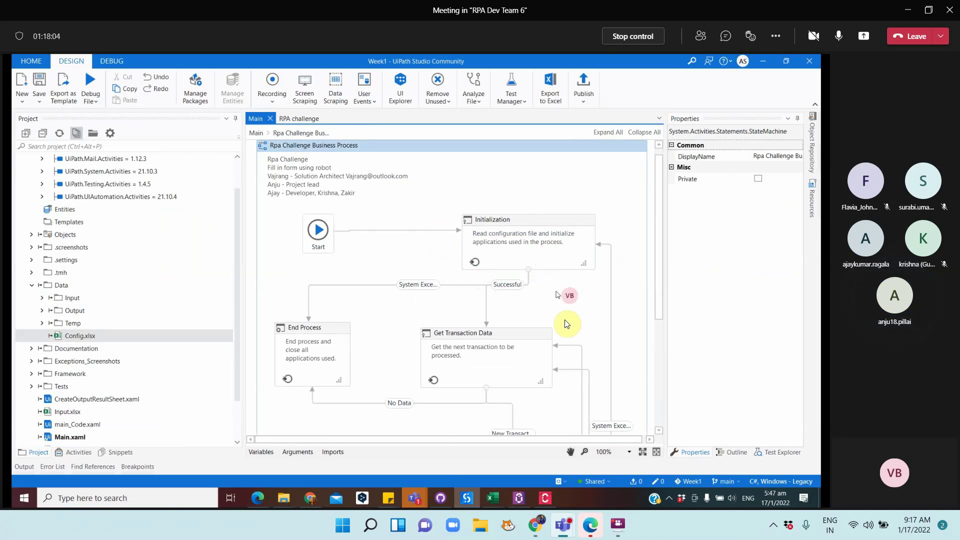
scroll(553, 307, "down", 5)
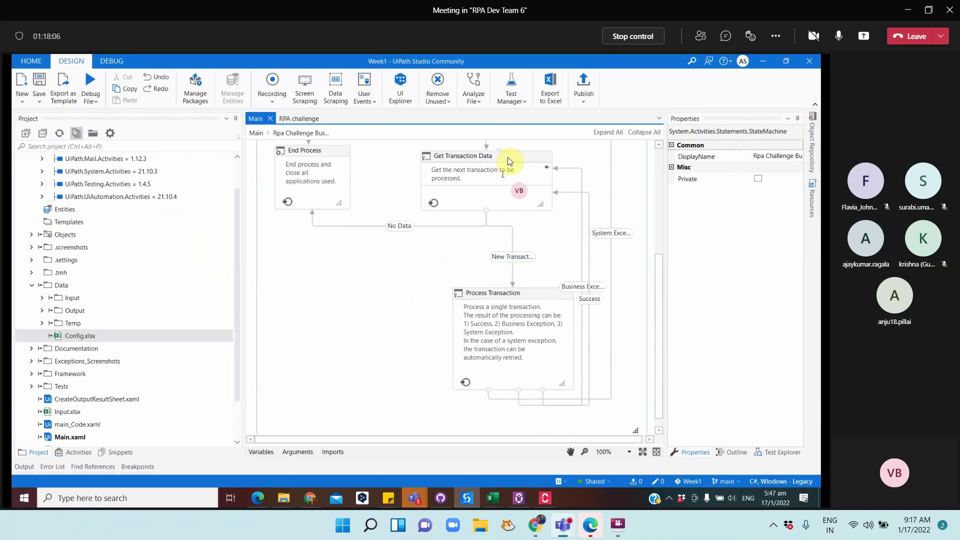
left_click(508, 158)
left_click(521, 258)
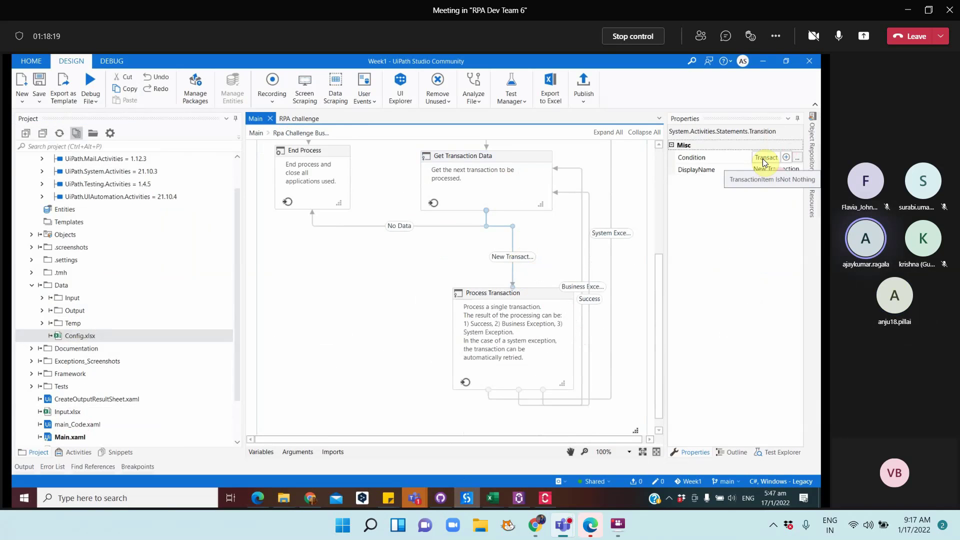
left_click(515, 158)
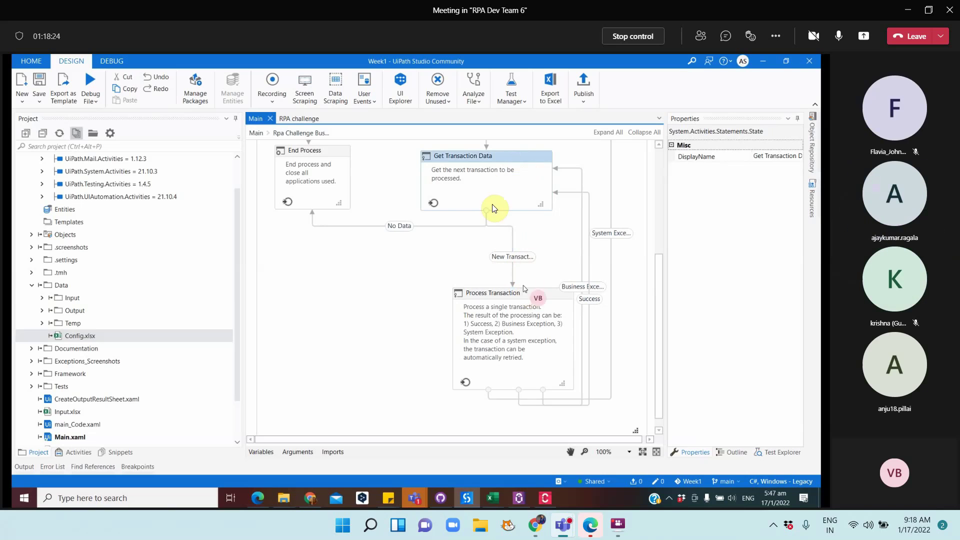
left_click(542, 292)
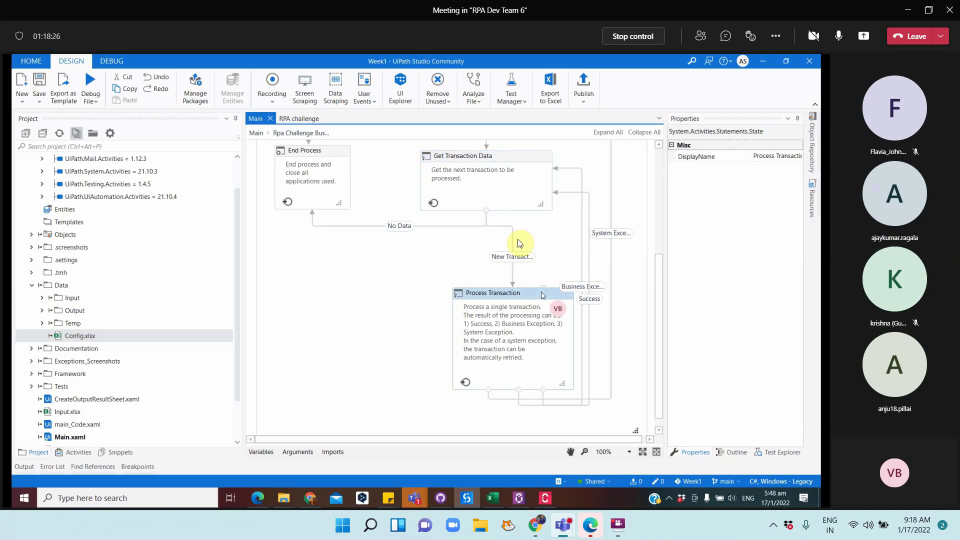
left_click(507, 162)
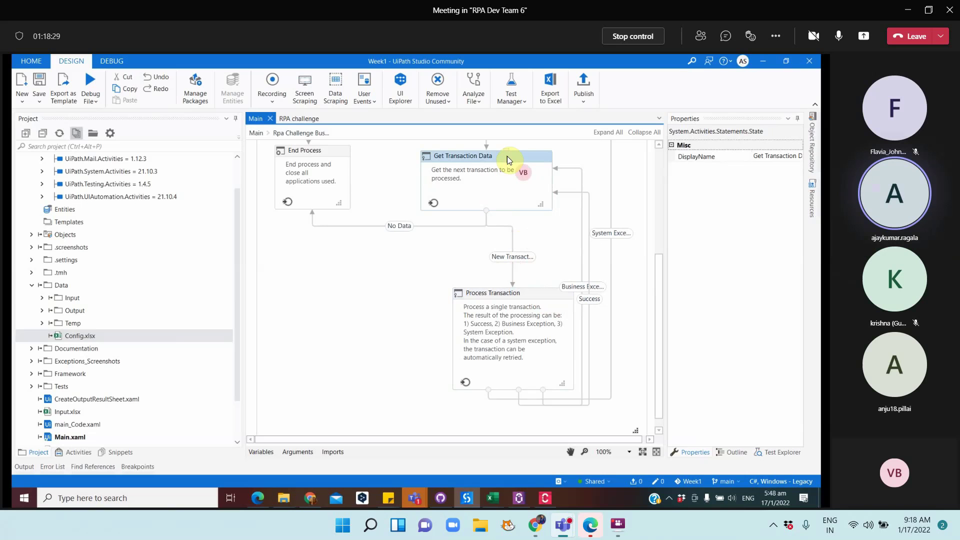
left_click(332, 147)
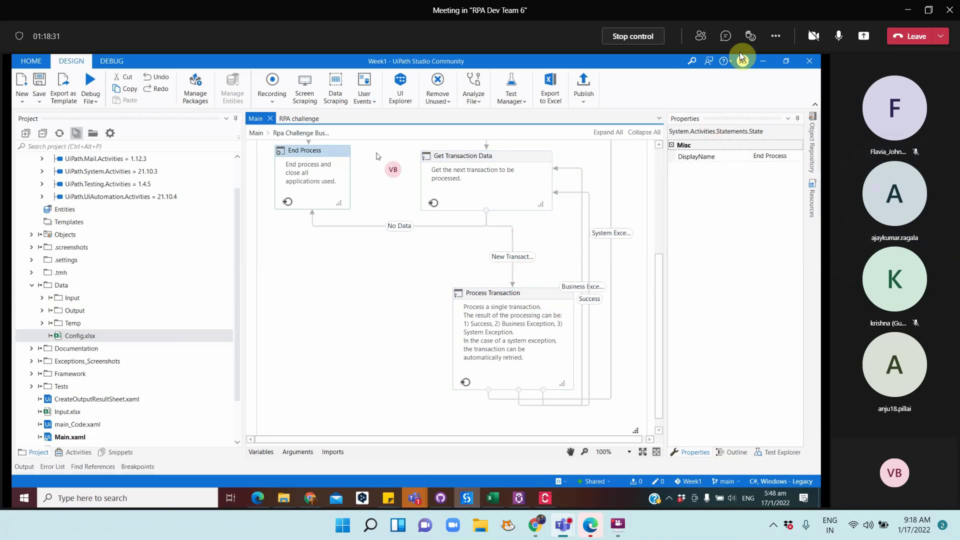
left_click(758, 61)
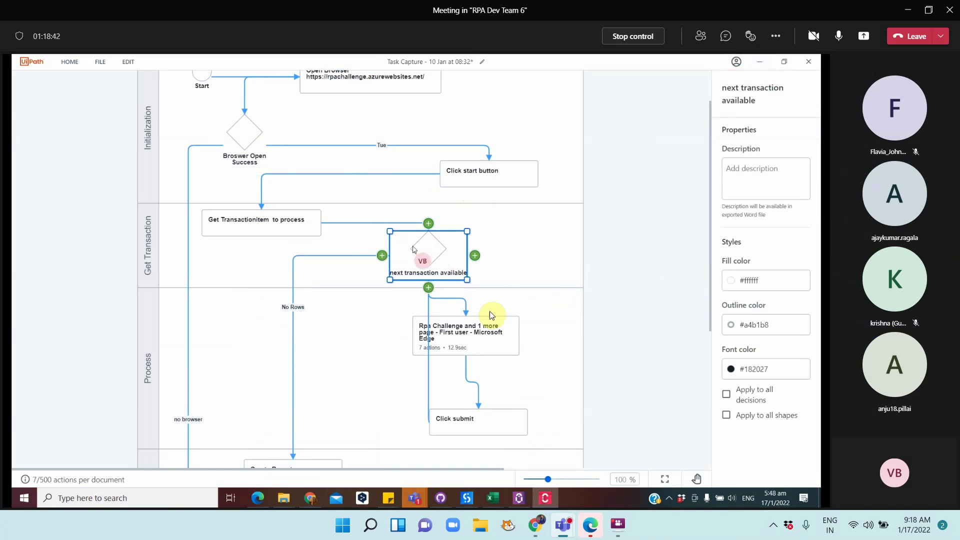
Detach the connector from the decision's bottom and anchor the loop on Click submit's right side
scroll(472, 355, "down", 2)
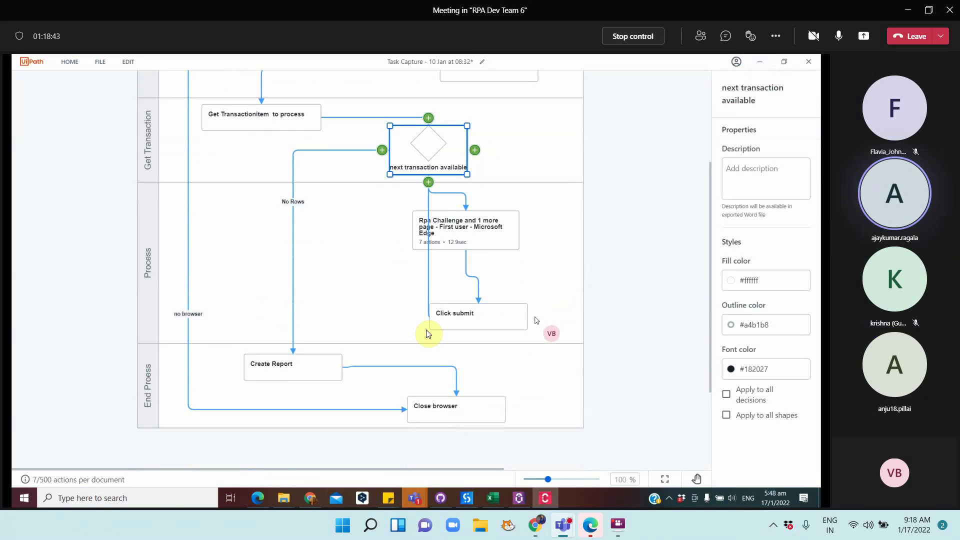
left_click(429, 289)
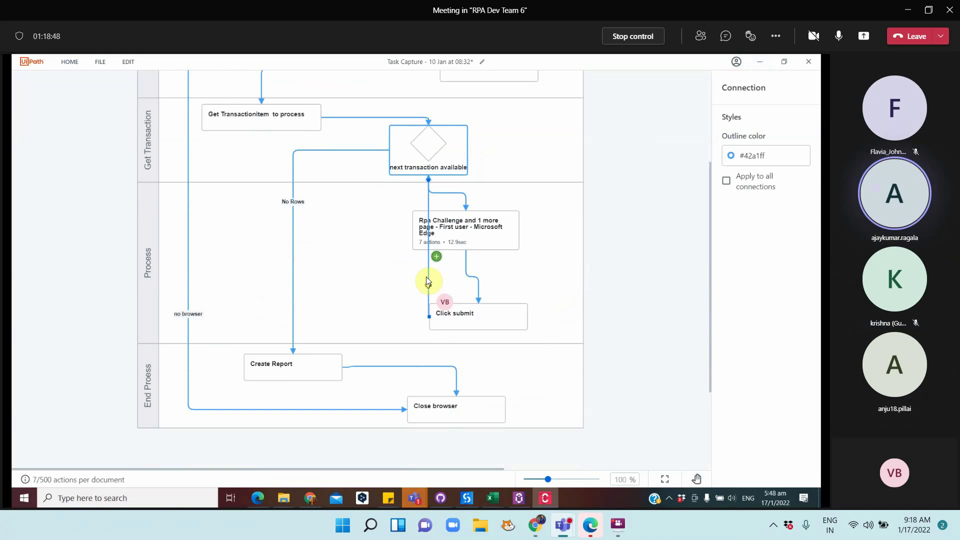
left_click_drag(426, 181, 469, 138)
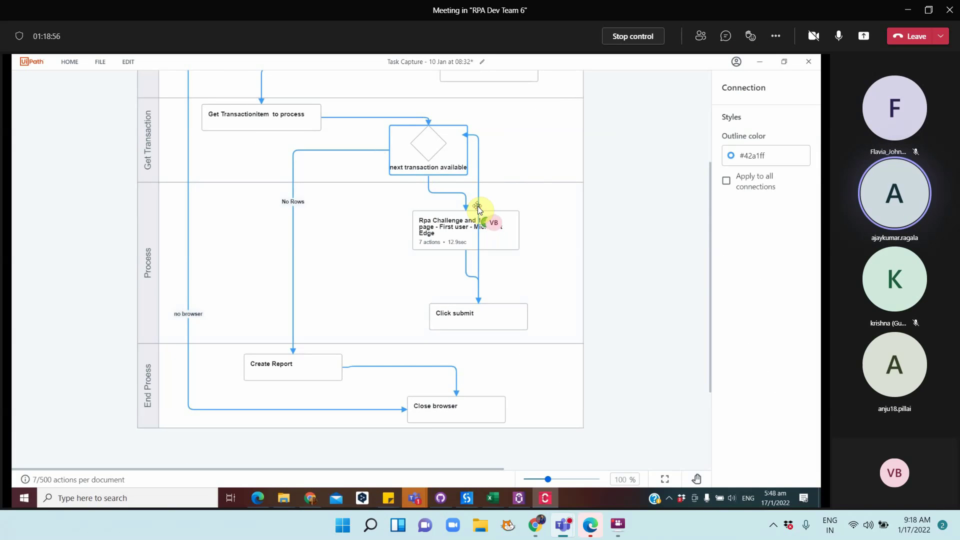
left_click_drag(478, 206, 536, 213)
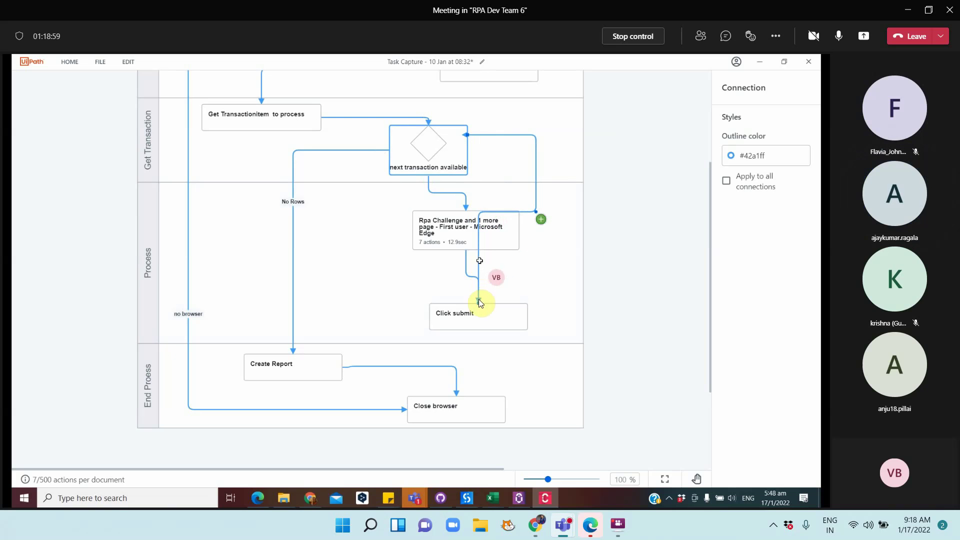
left_click_drag(478, 306, 517, 315)
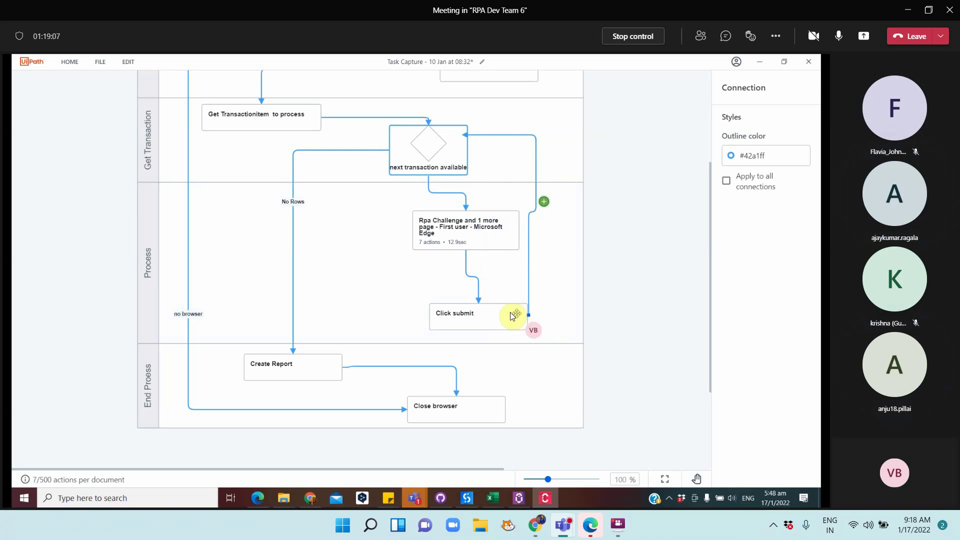
left_click(510, 312)
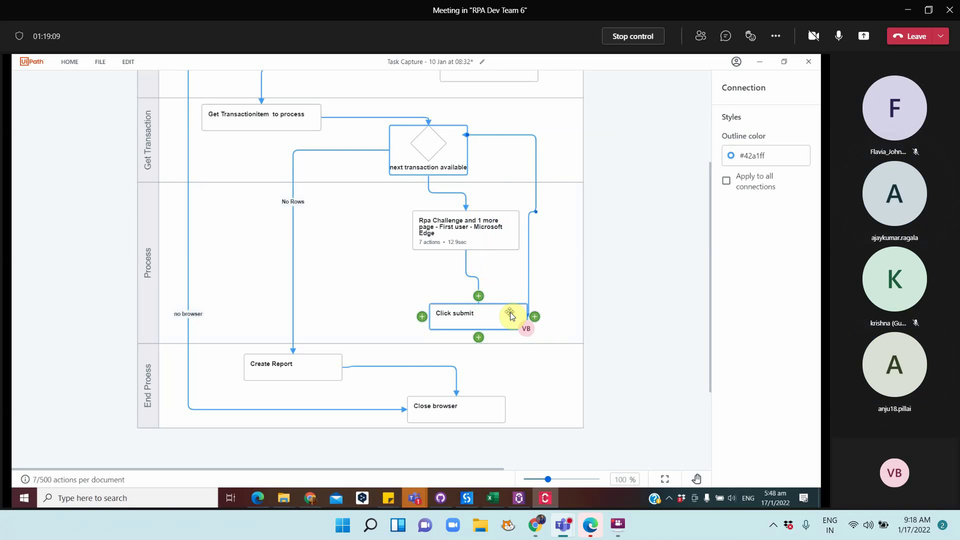
left_click(562, 278)
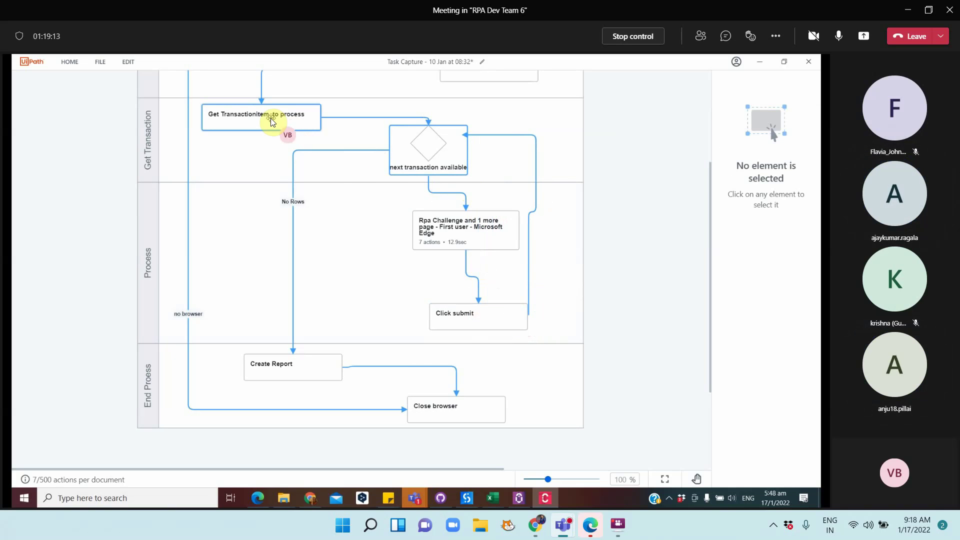
Reattach Click submit's return arrow onto Get Transactionitem to process
left_click(440, 151)
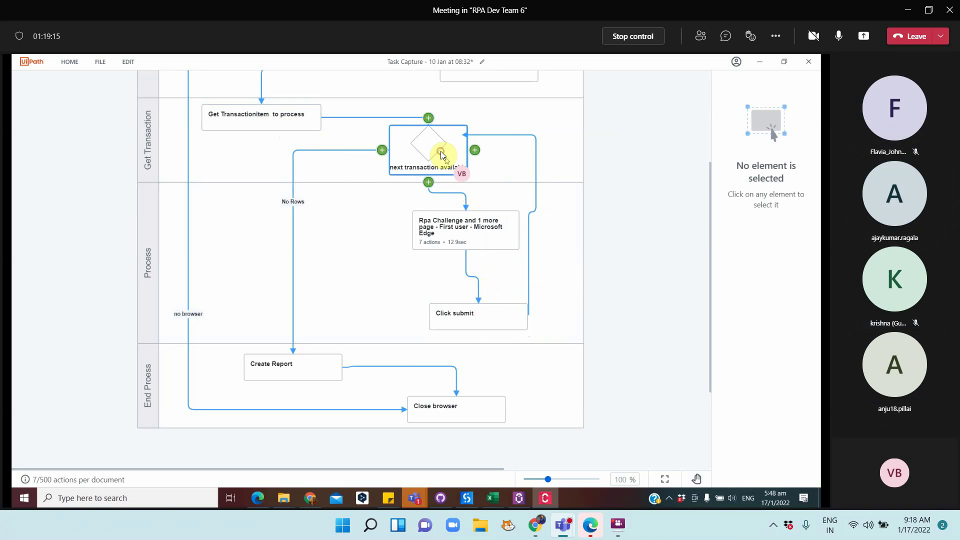
left_click(451, 232)
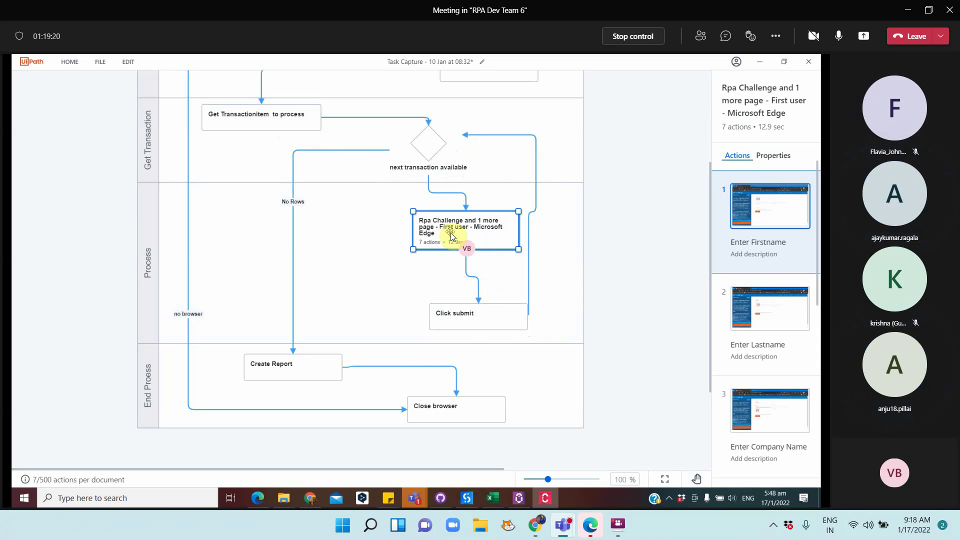
left_click(488, 314)
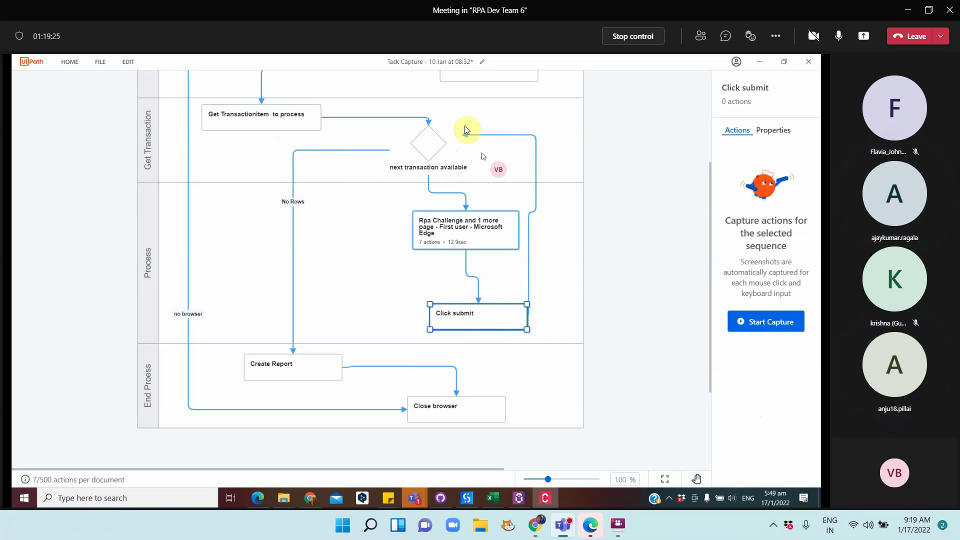
left_click(491, 135)
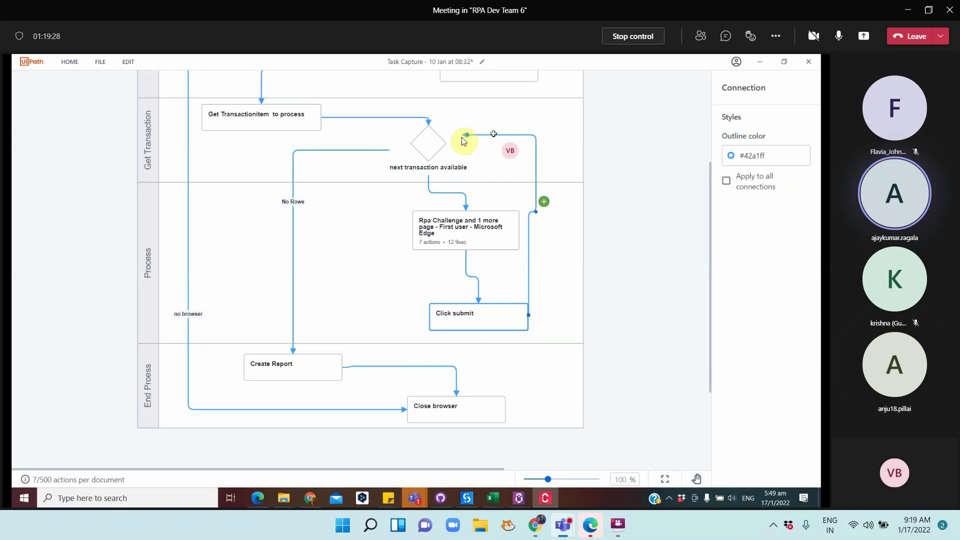
left_click_drag(468, 136, 295, 110)
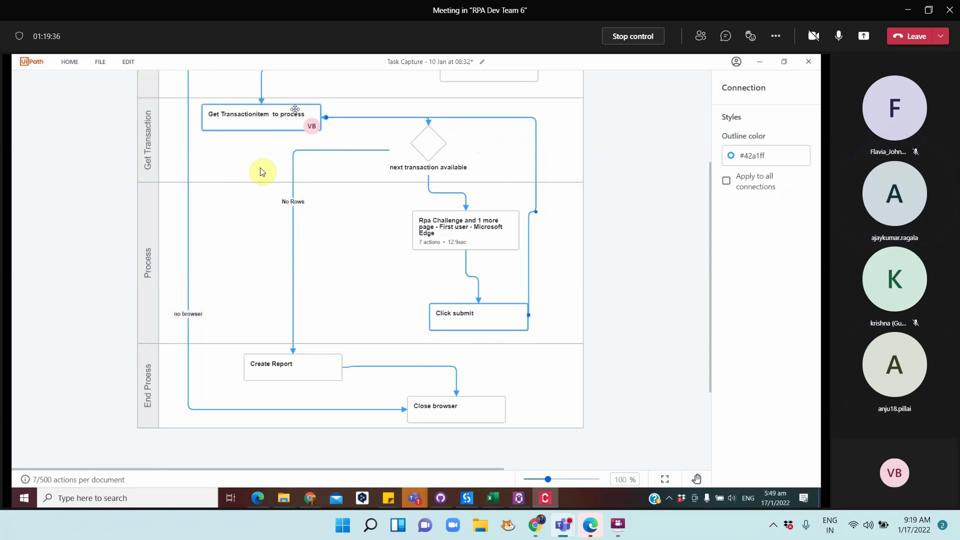
Lower the End Process and Process lanes, heighten Get Transaction, and move the decision diamond
left_click_drag(155, 386, 147, 430)
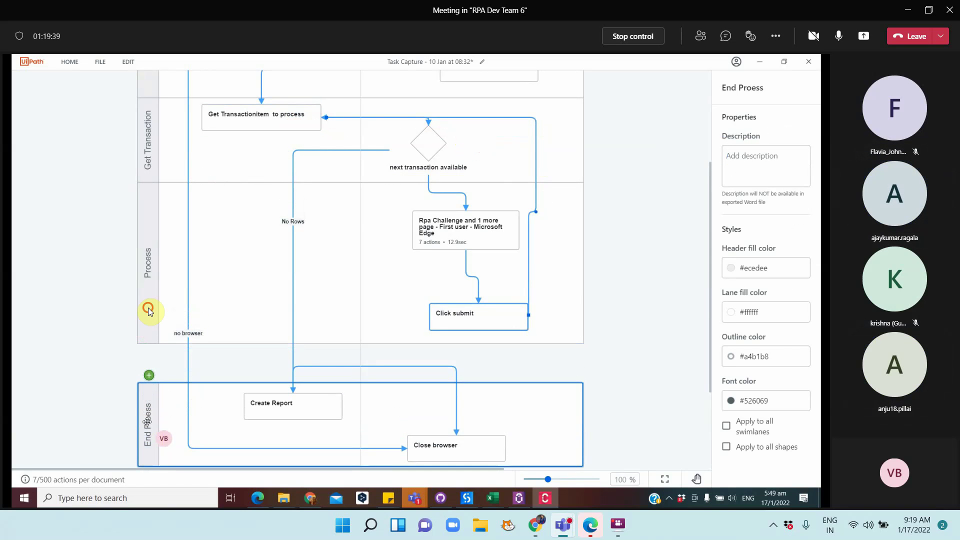
left_click(149, 315)
left_click_drag(148, 307, 148, 343)
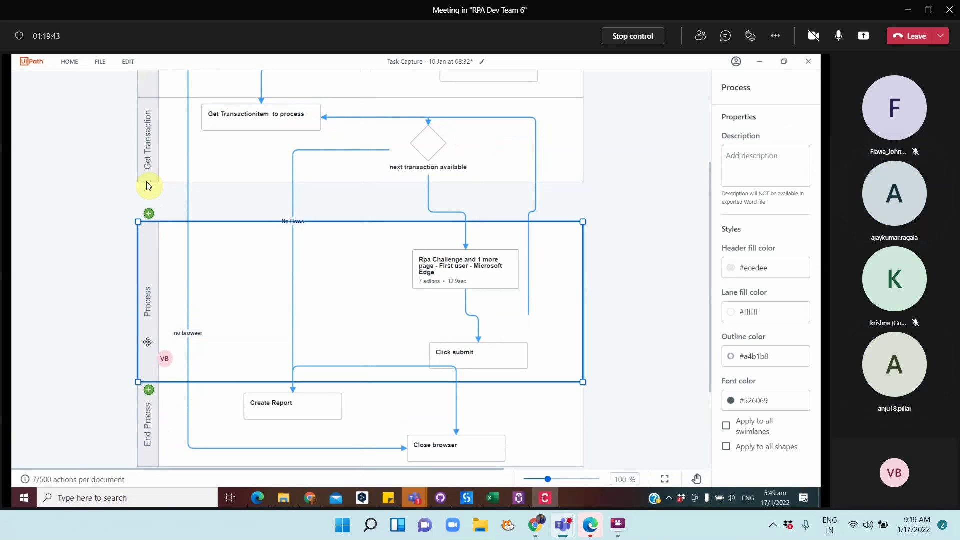
left_click(148, 168)
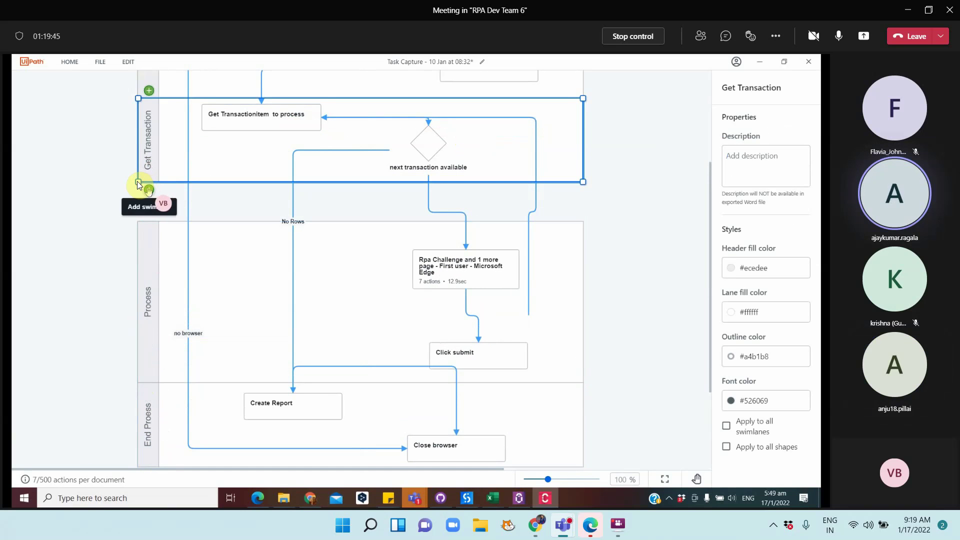
left_click_drag(139, 184, 137, 222)
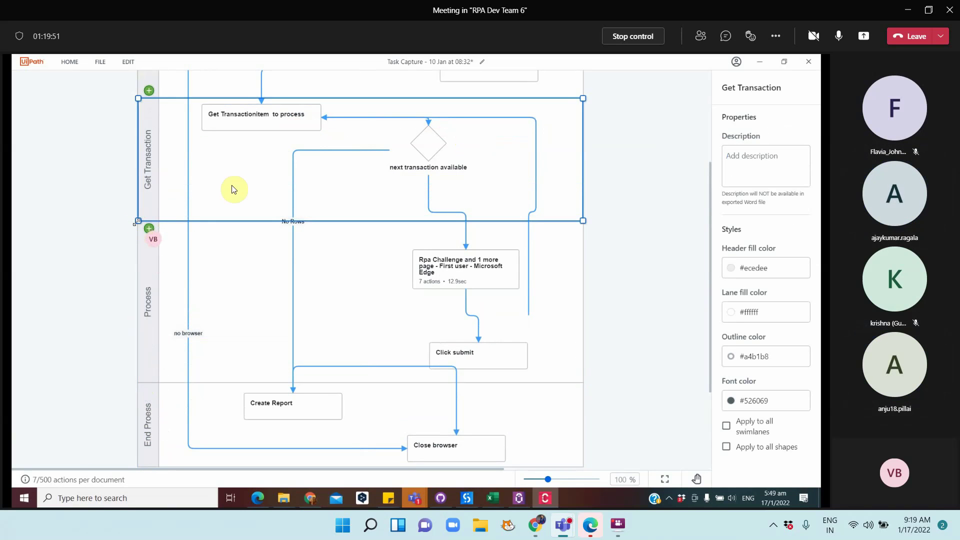
left_click(254, 117)
left_click_drag(416, 145, 336, 174)
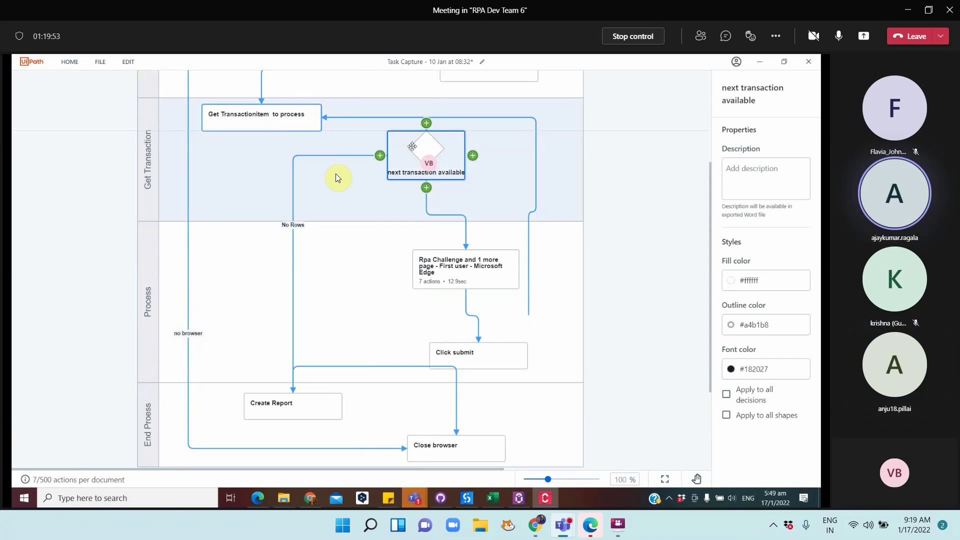
left_click(356, 298)
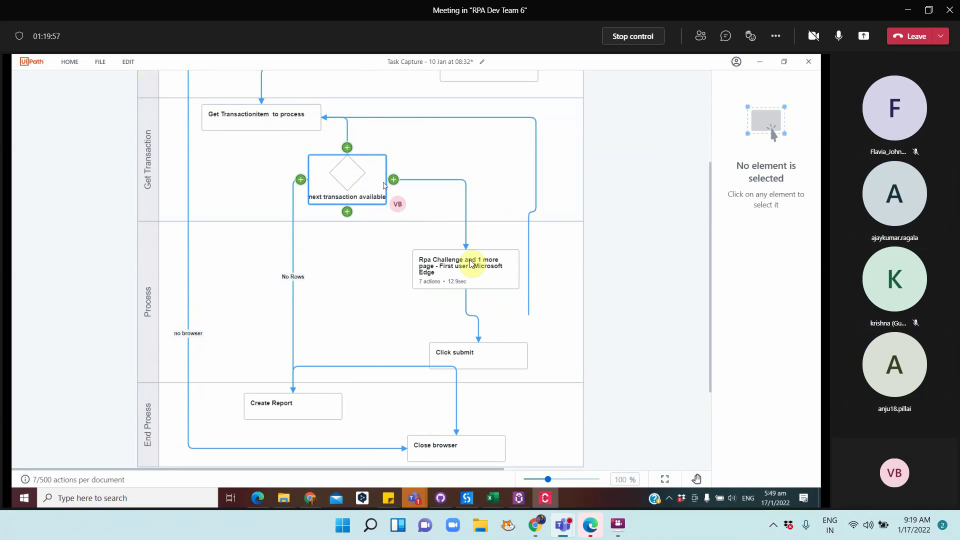
Move Click submit up and reattach the return connection to its right edge
left_click_drag(497, 354, 493, 332)
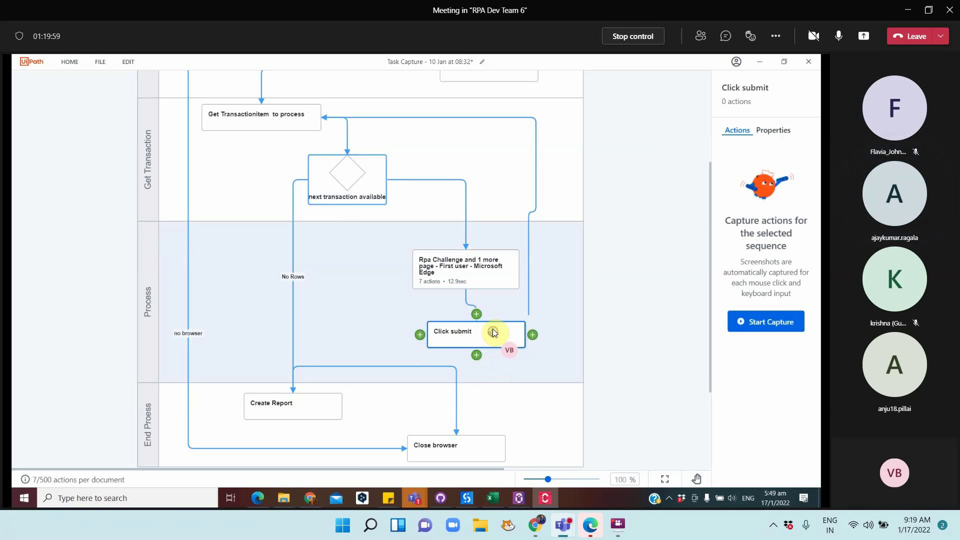
left_click(528, 311)
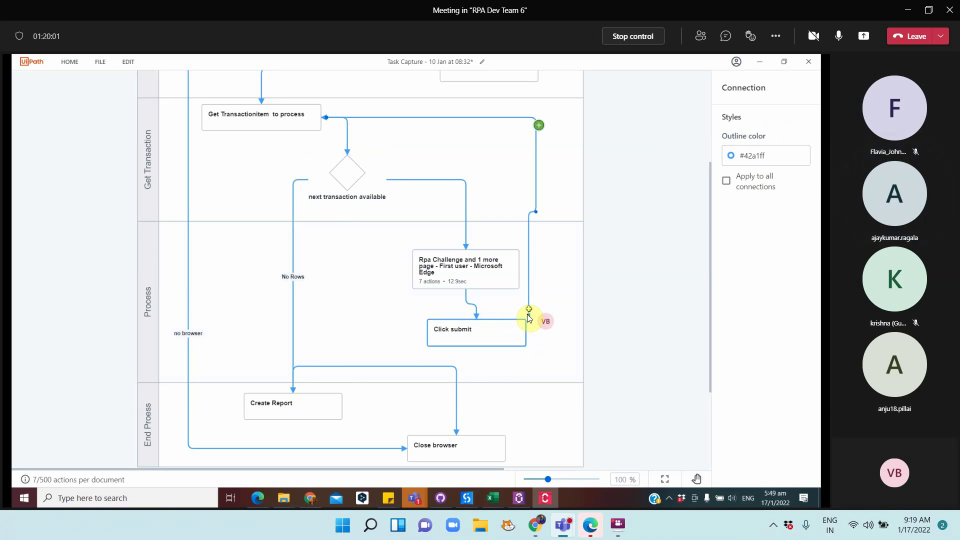
left_click_drag(529, 325, 521, 332)
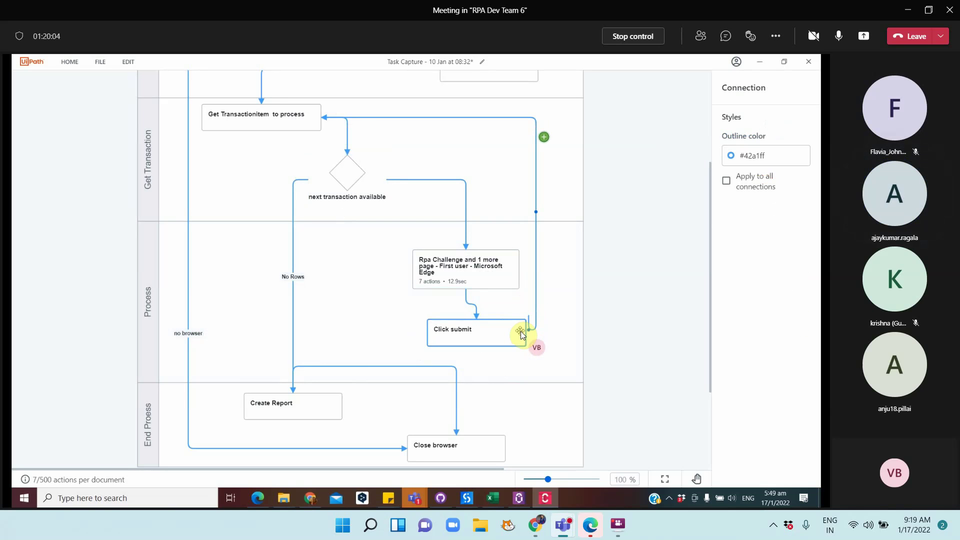
key("ctrl+z")
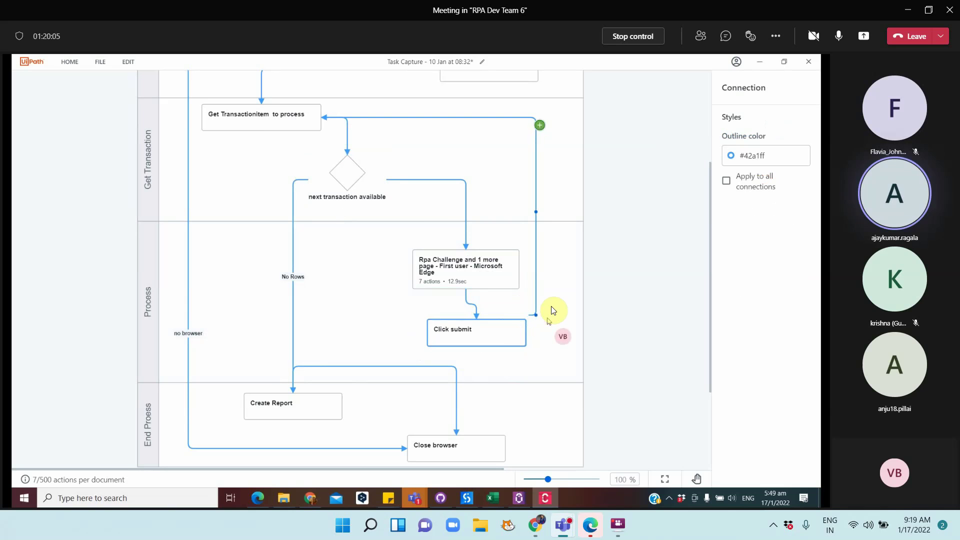
key("ctrl+z")
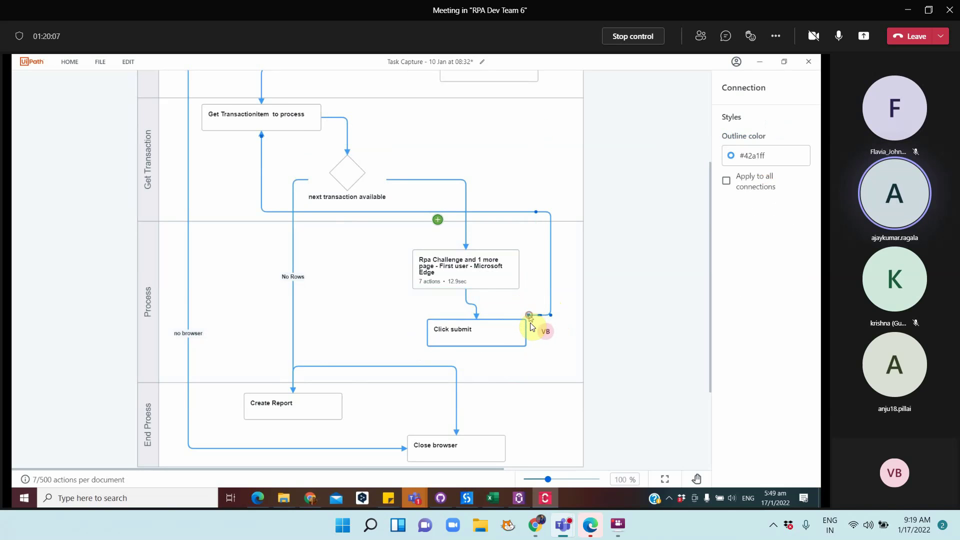
left_click_drag(530, 323, 523, 333)
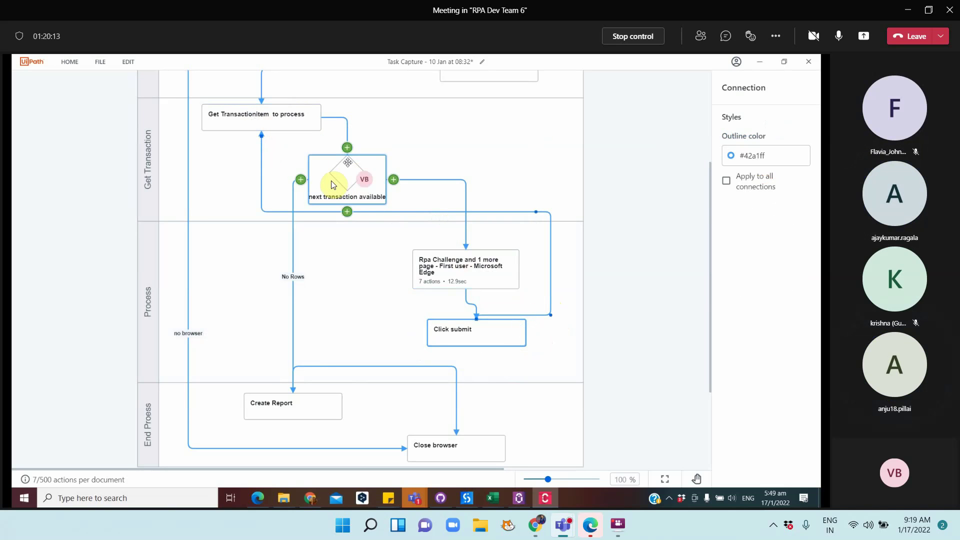
Replace the No Rows branch label with 'bddonthing' and select the diamond's right-hand connection
left_click(286, 279)
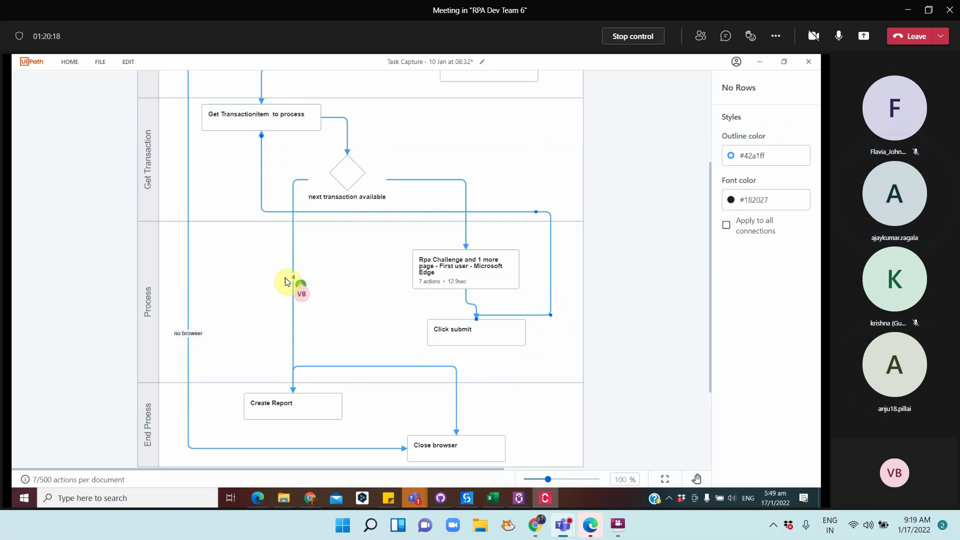
key("BackSpace")
type("bd")
type("d")
type("onthing")
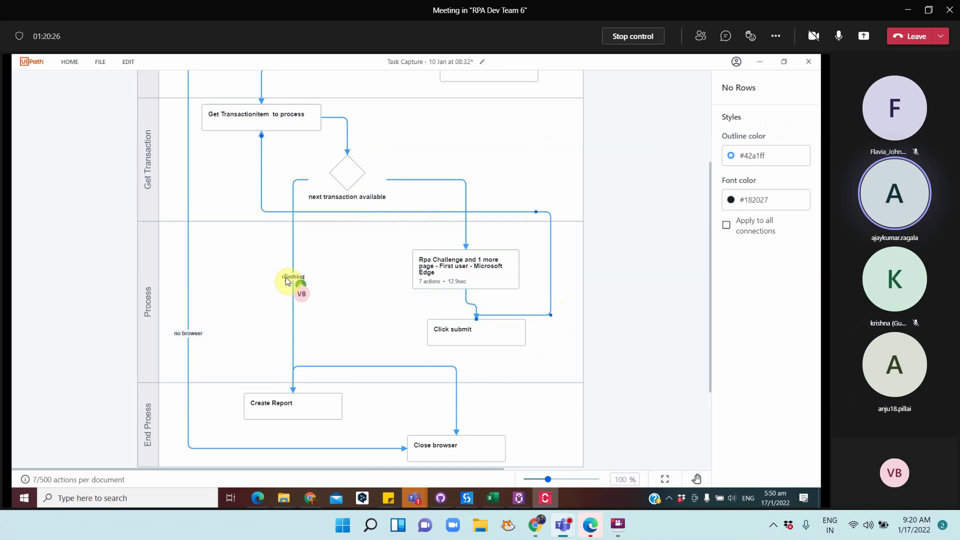
left_click(464, 181)
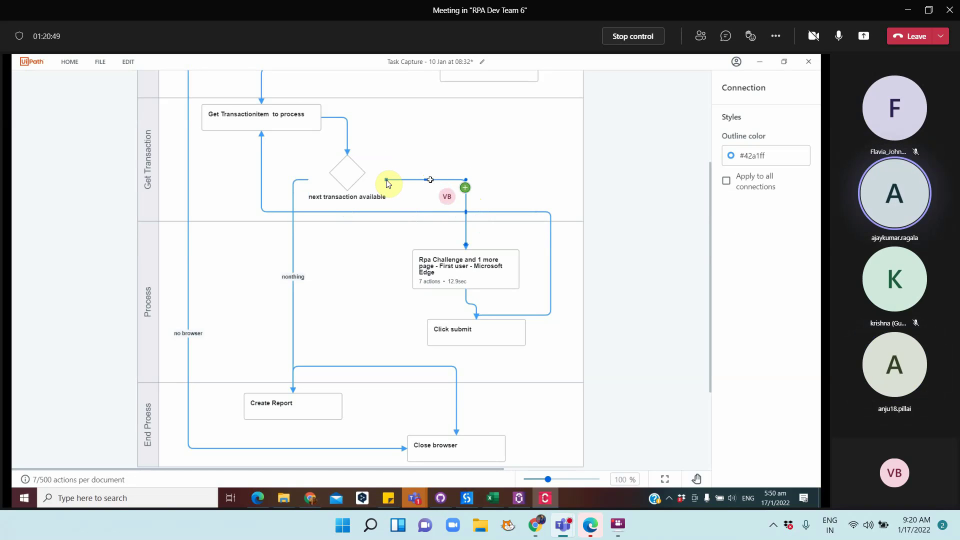
Reroute the next-transaction-available diamond's right branch down to the Rpa Challenge step
mouse_move(384, 179)
left_click_drag(384, 179, 504, 169)
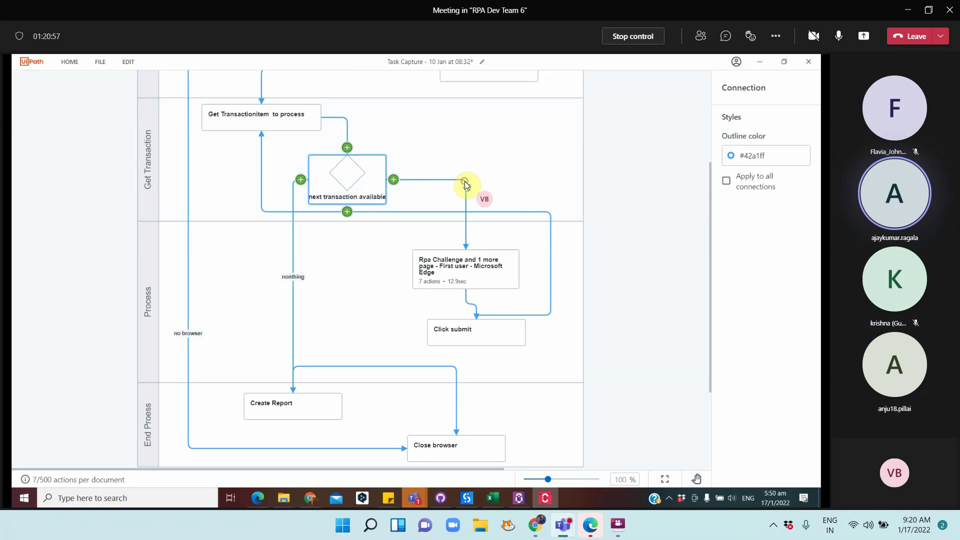
left_click(448, 180)
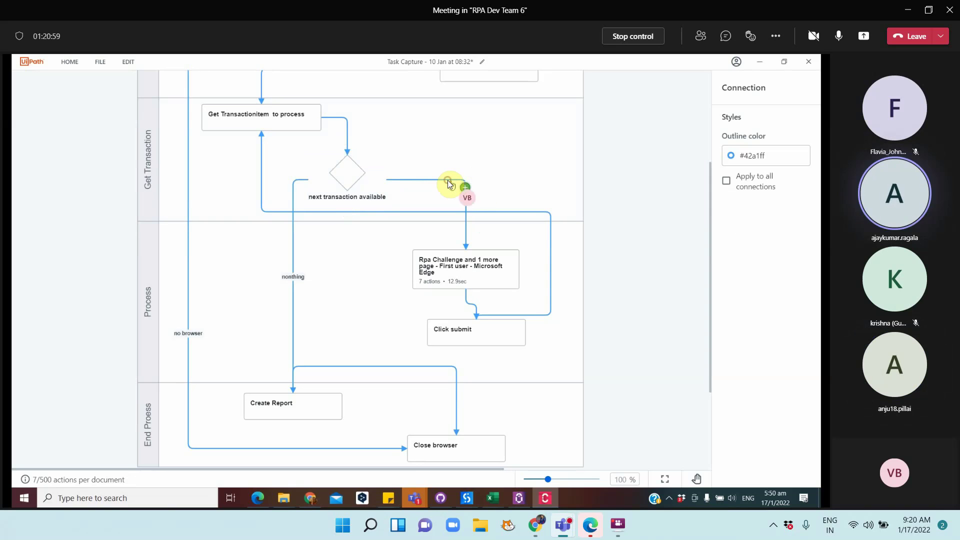
key("Delete")
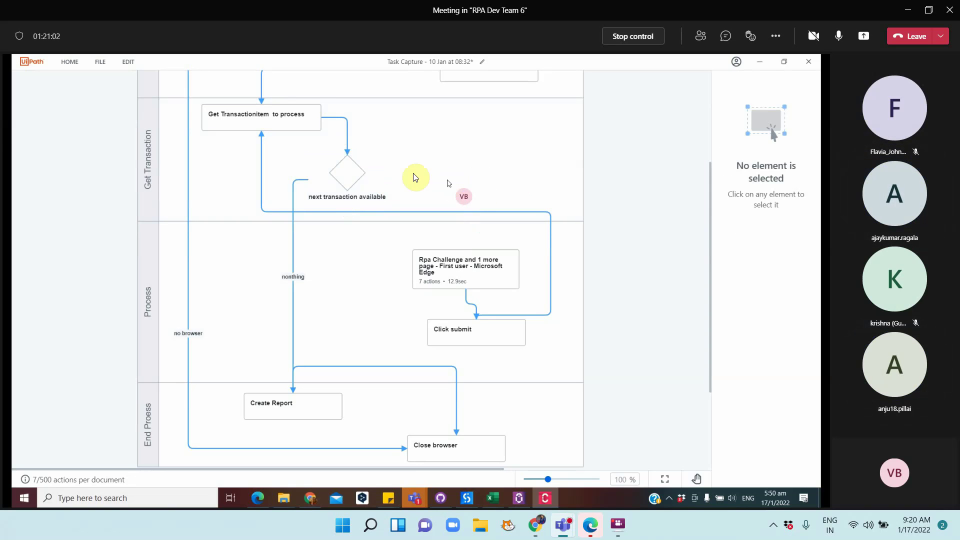
mouse_move(390, 178)
left_mouse_down()
mouse_move(428, 189)
mouse_move(472, 253)
left_mouse_up()
left_click(622, 37)
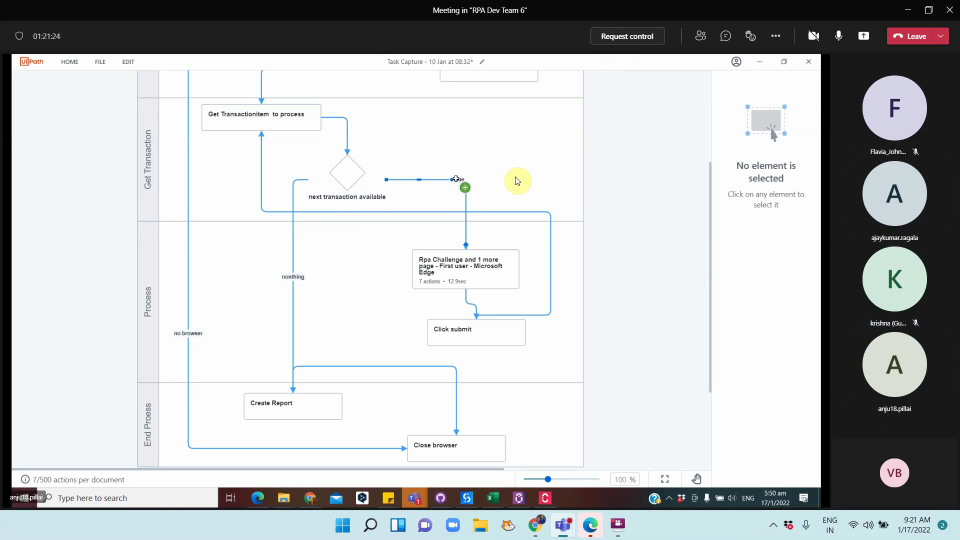
right_click(453, 182)
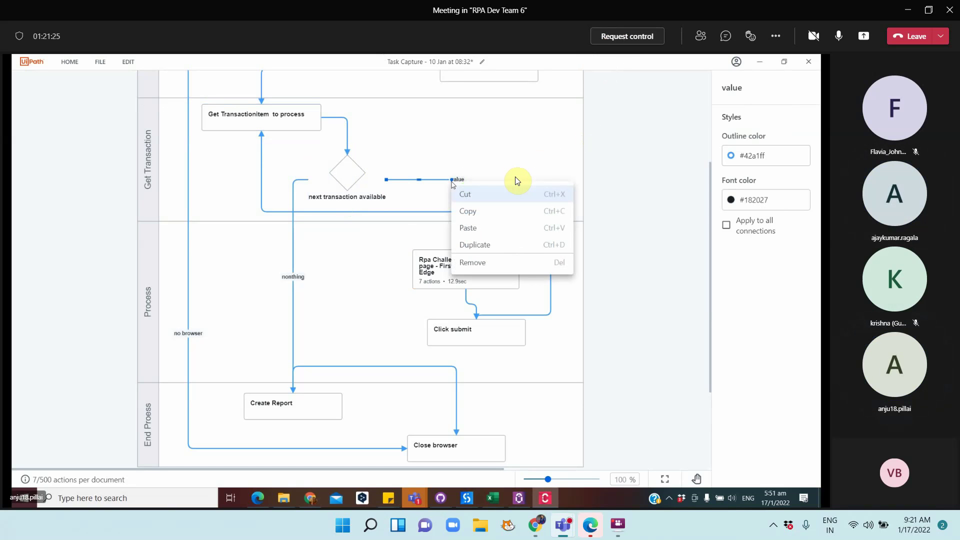
left_click(452, 180)
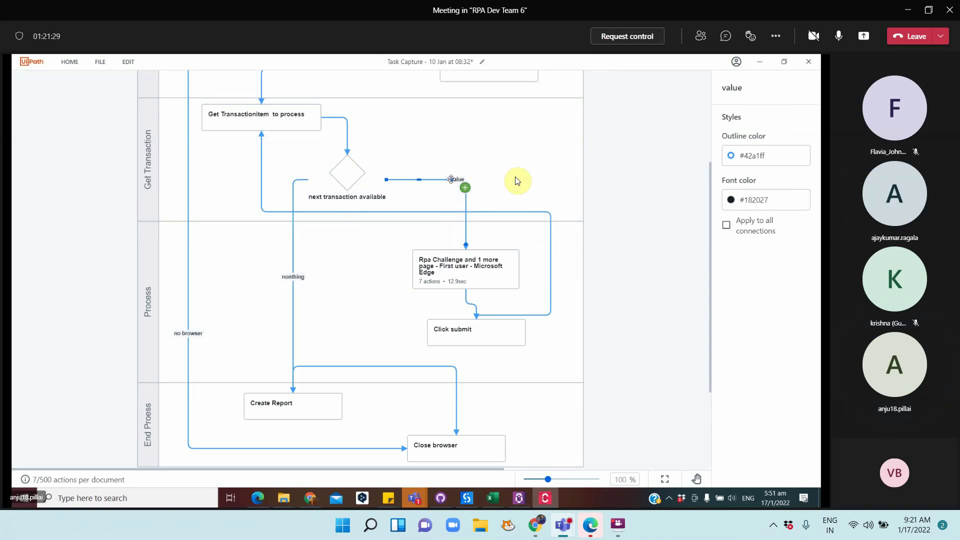
left_click_drag(449, 179, 447, 180)
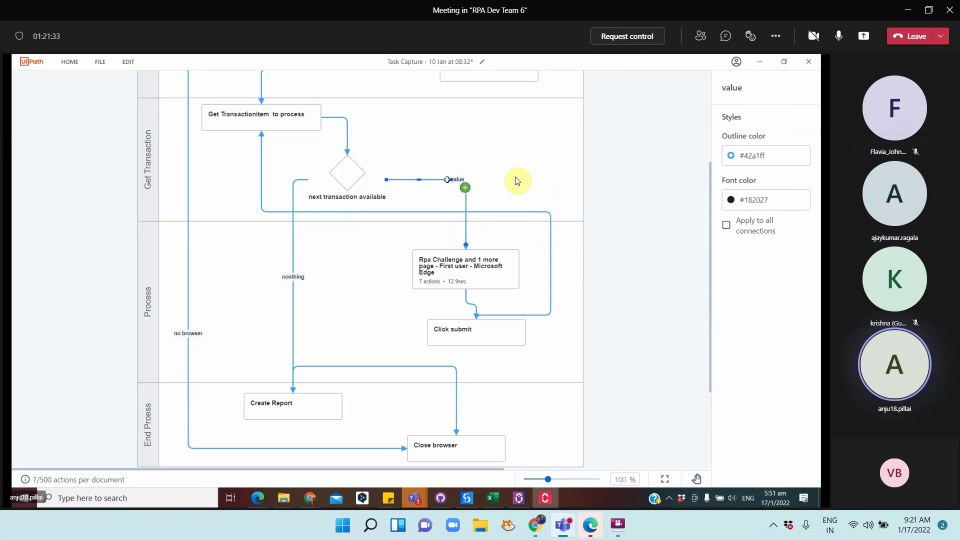
right_click(447, 179)
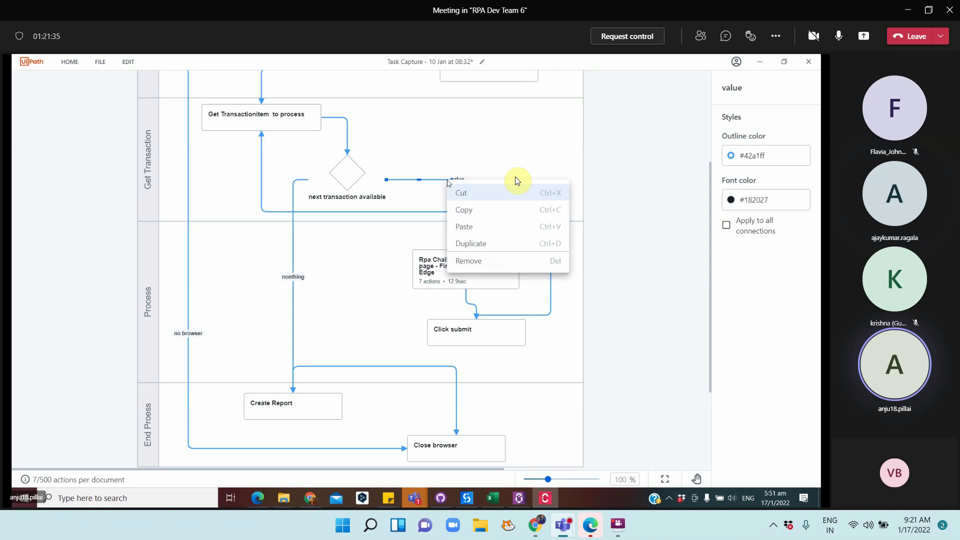
left_click(516, 180)
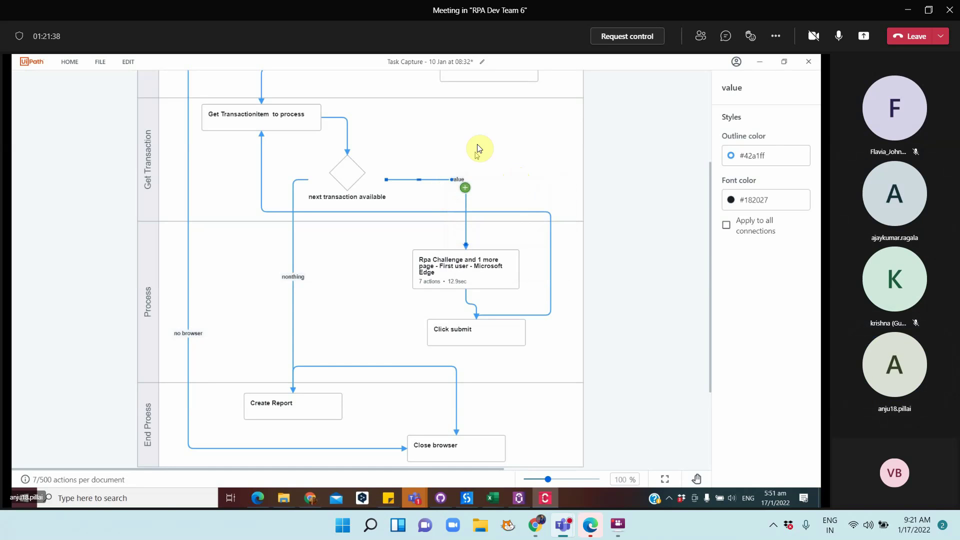
left_click(472, 153)
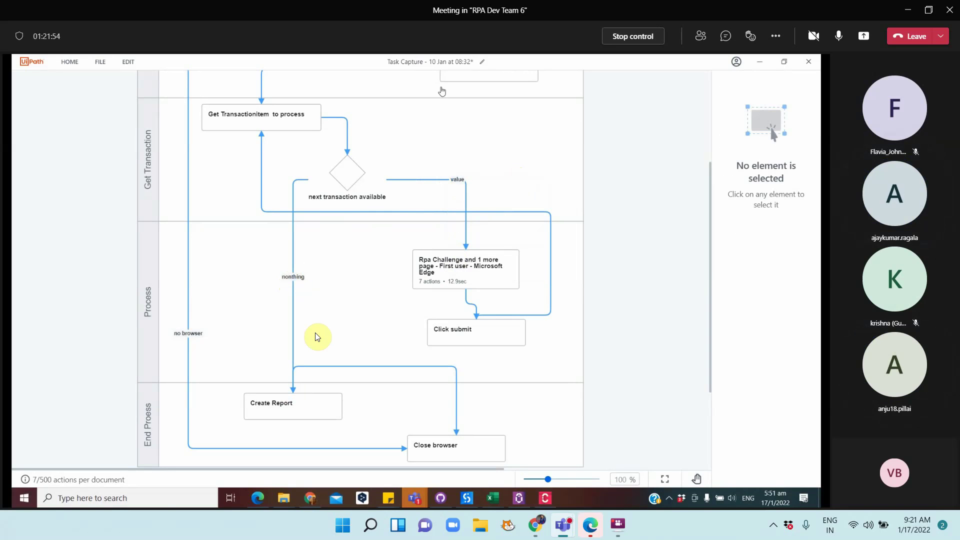
Export the Get Transaction swimlane diagram as Performer.jpg into the Documentation folder
left_click(569, 156)
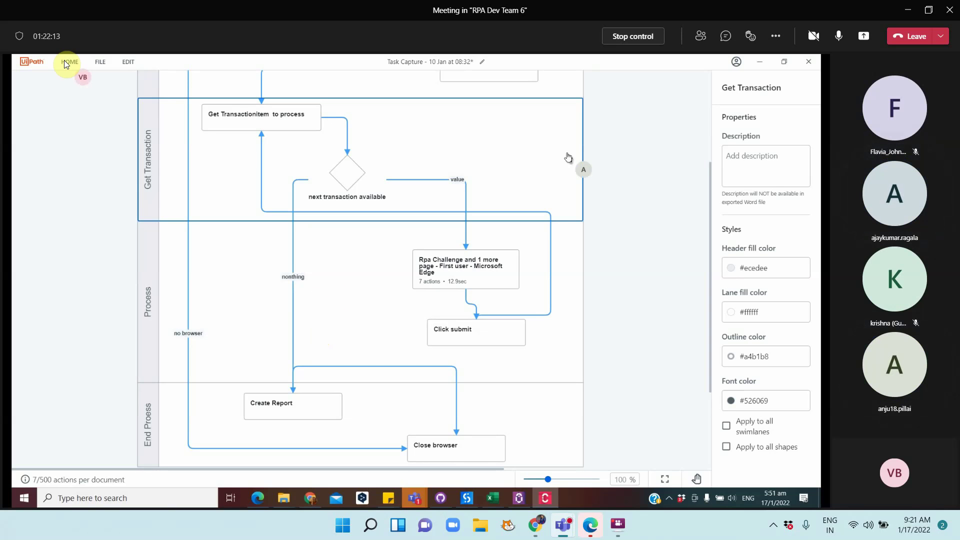
left_click(100, 62)
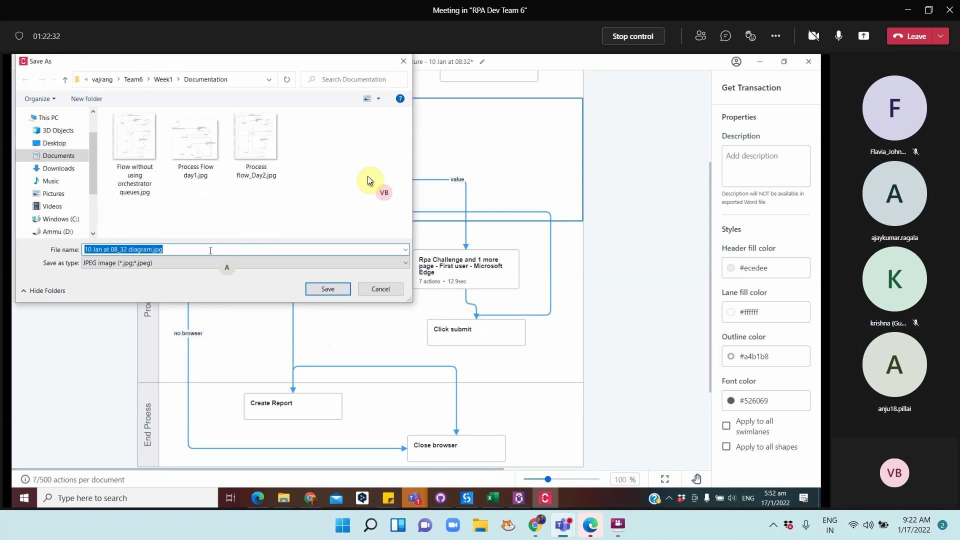
type("Perfor")
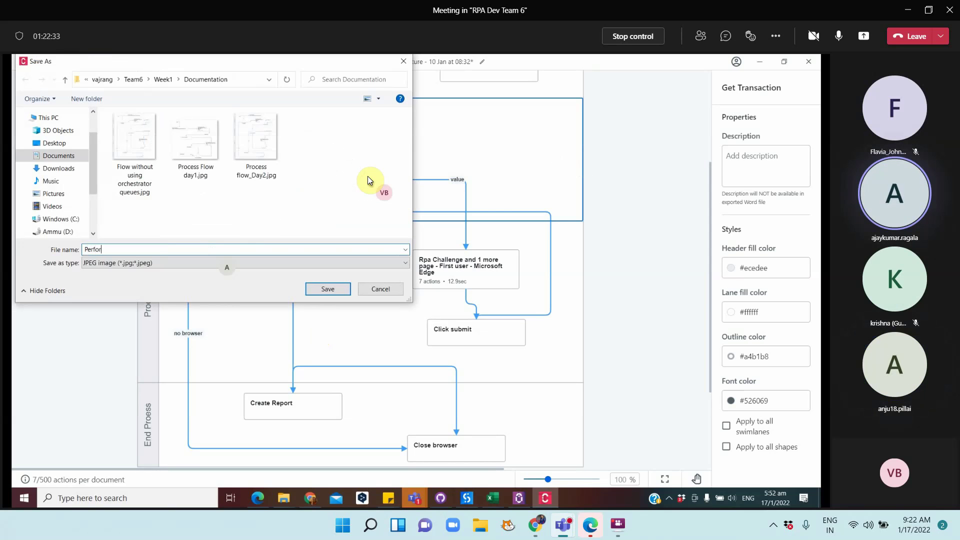
type("mer")
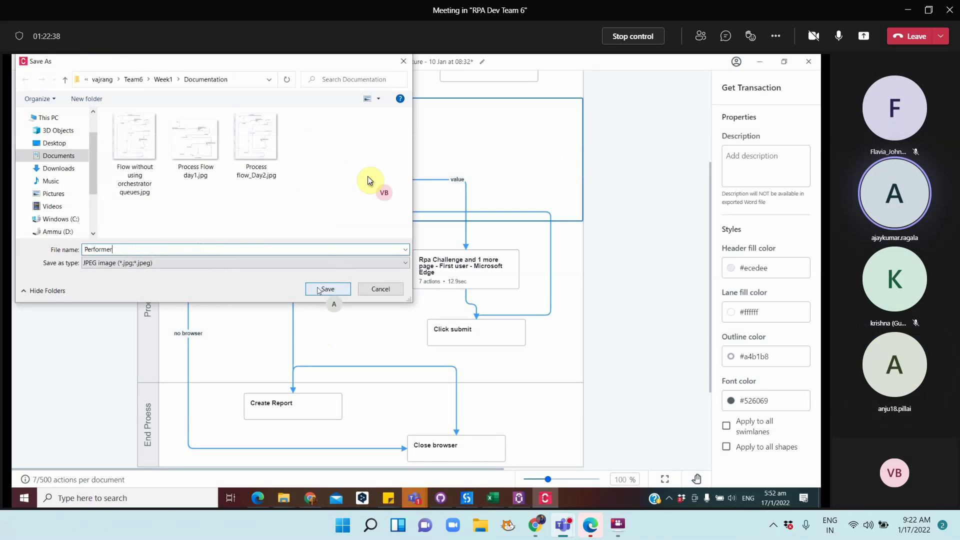
left_click(318, 290)
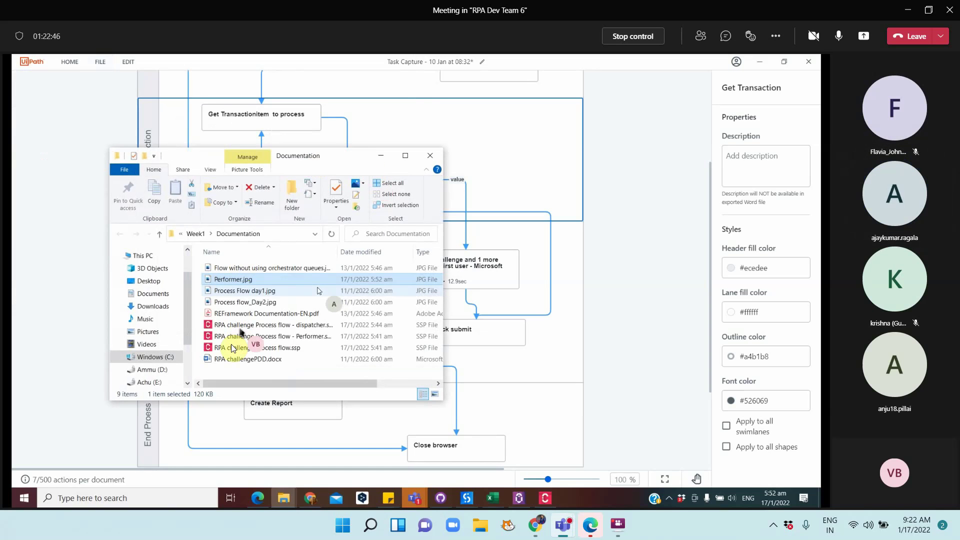
Open 'RPA challenge Process flow - dispatcher' from the Documentation folder in Task Capture
left_click(287, 336)
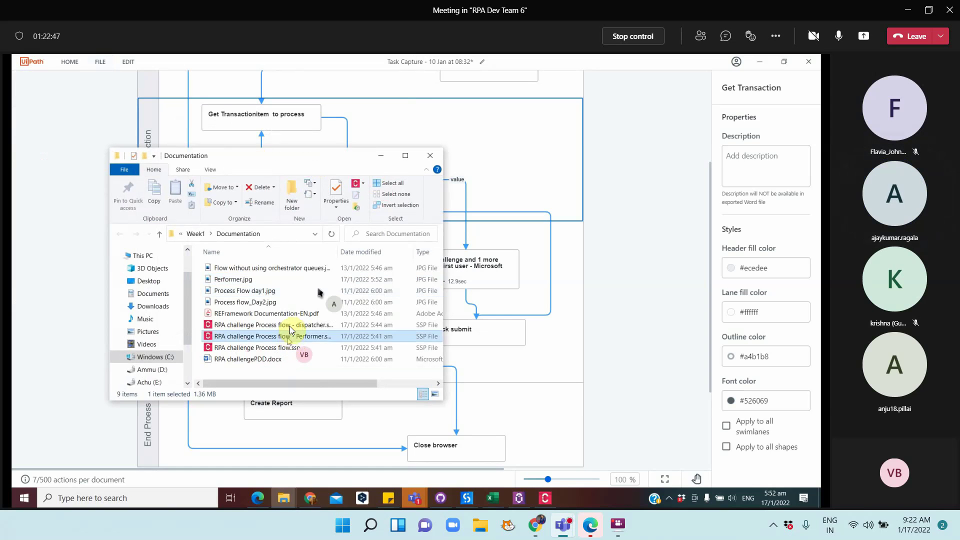
left_click(290, 325)
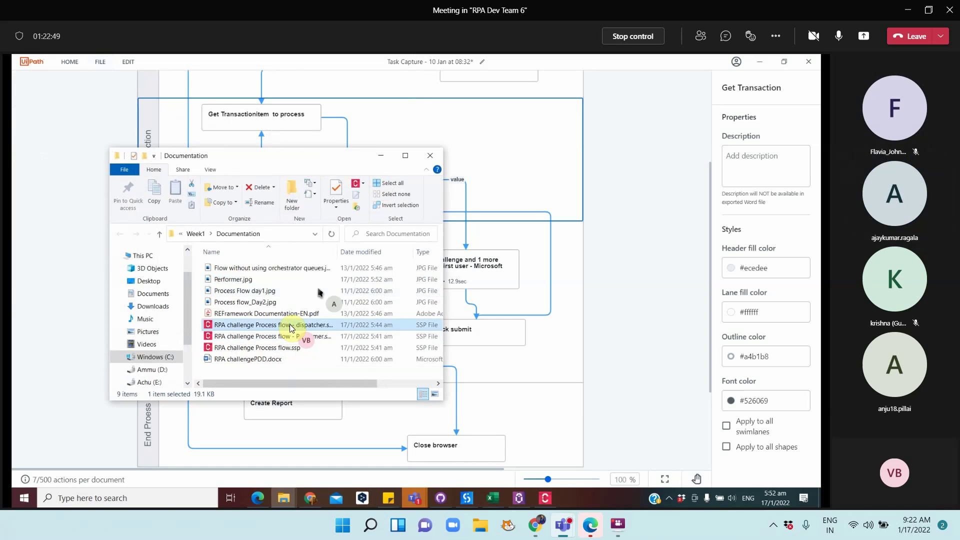
double_click(290, 326)
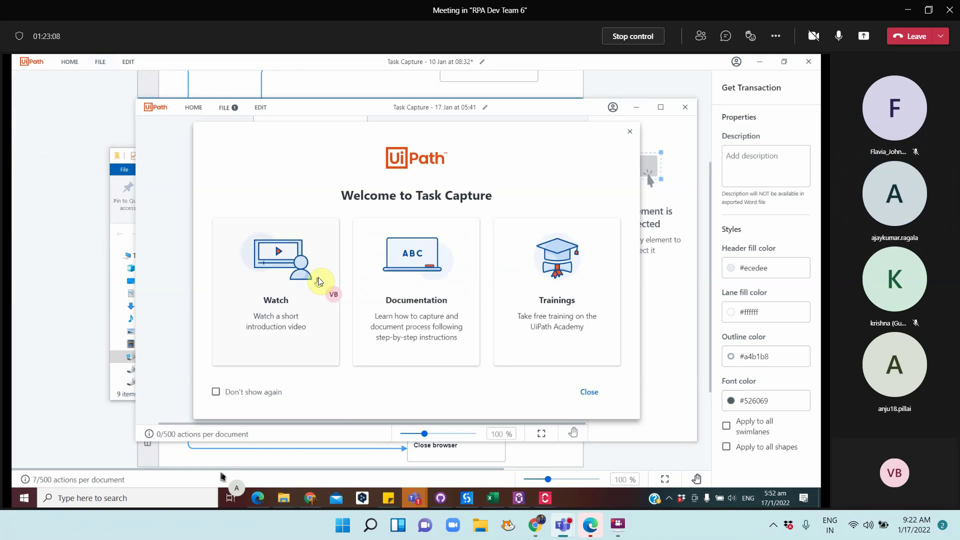
Dismiss the welcome screen for good and save the dispatcher diagram as Dispatcher.jpg
left_click(260, 395)
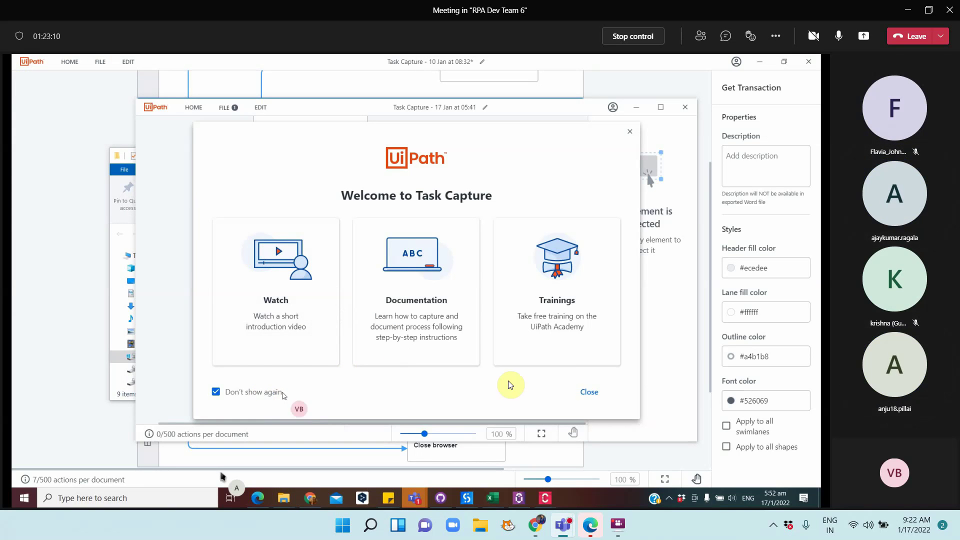
left_click(597, 392)
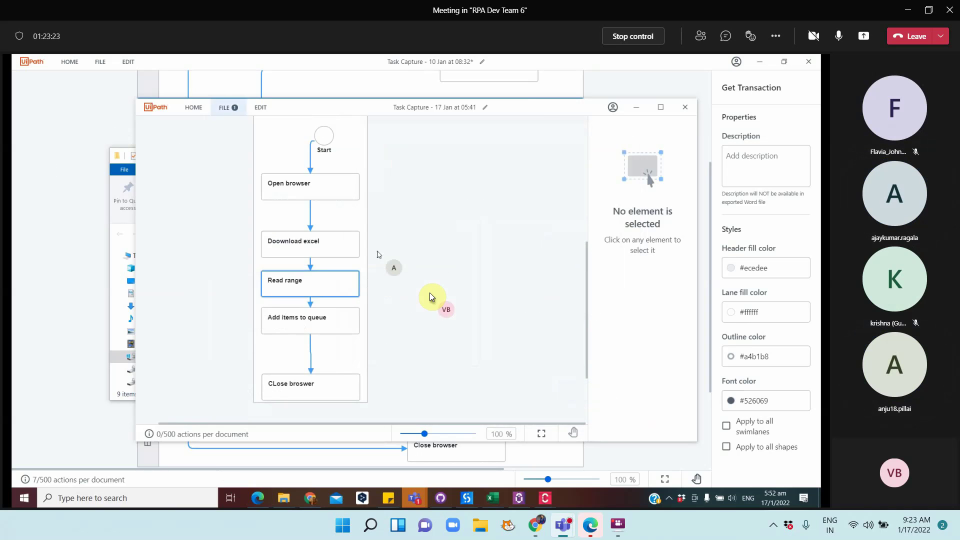
type("D")
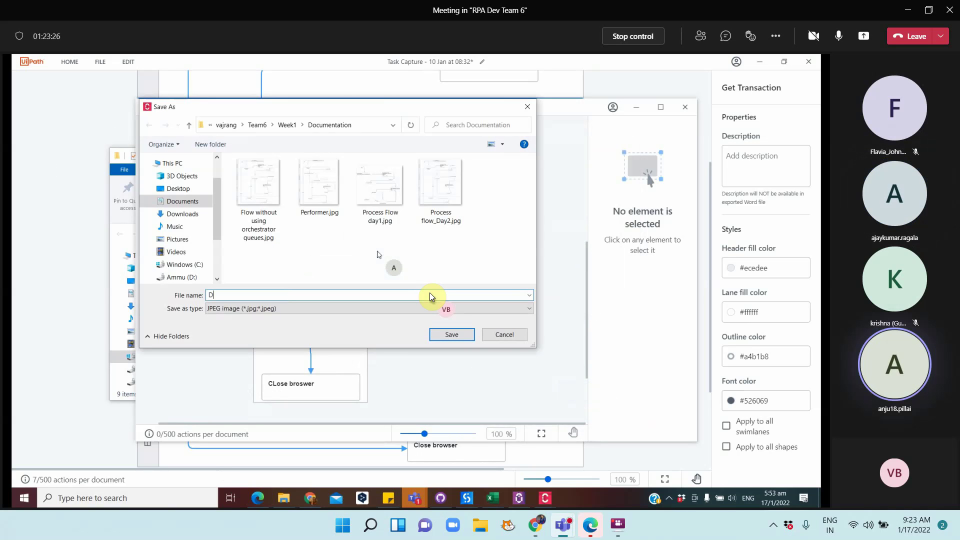
type("ispatcher")
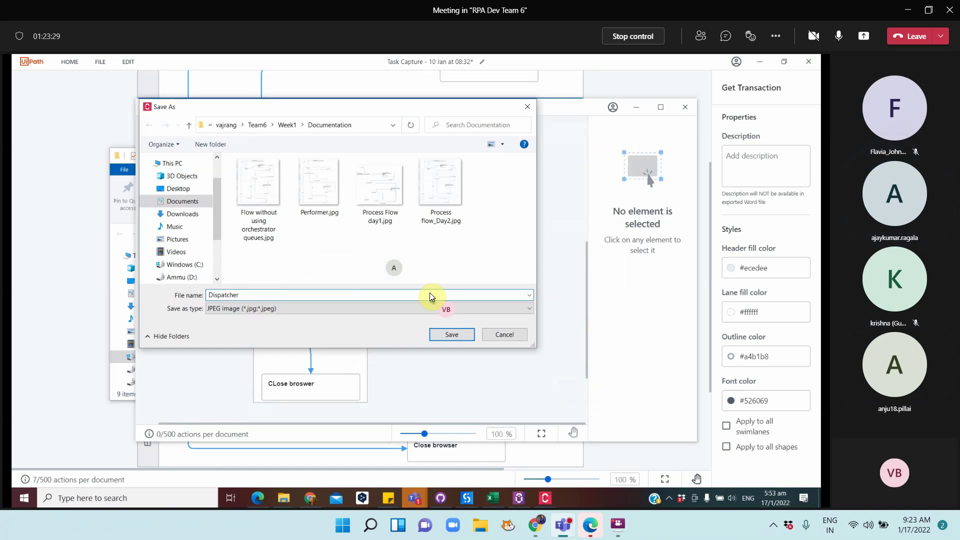
key("Return")
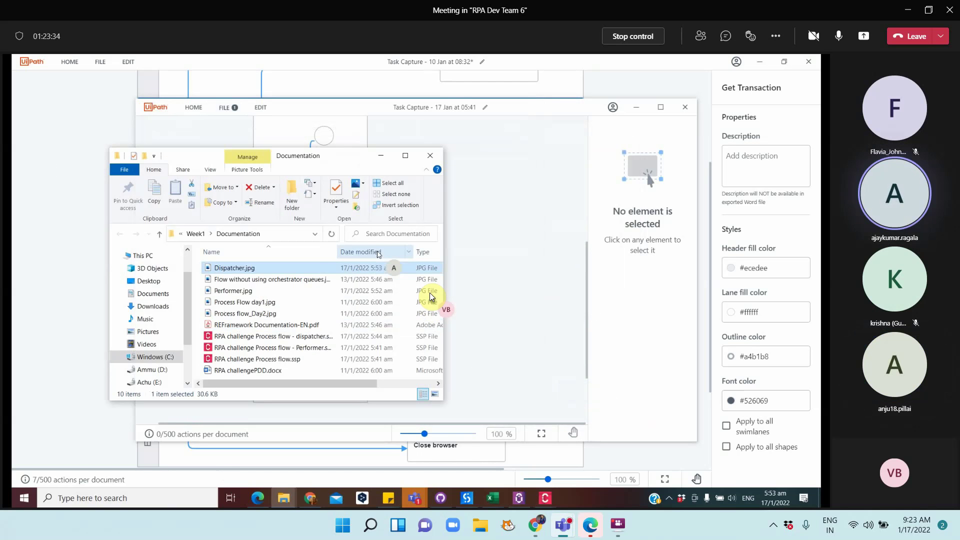
left_click(431, 157)
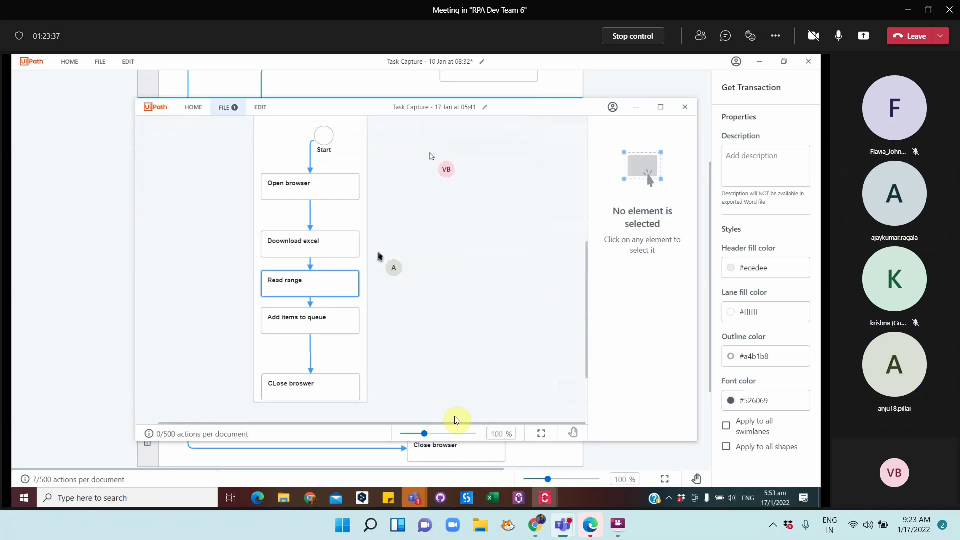
In TeamNotes.docx, move 'Dispatcher can work on a separate machine' to empty item 8
left_click(413, 498)
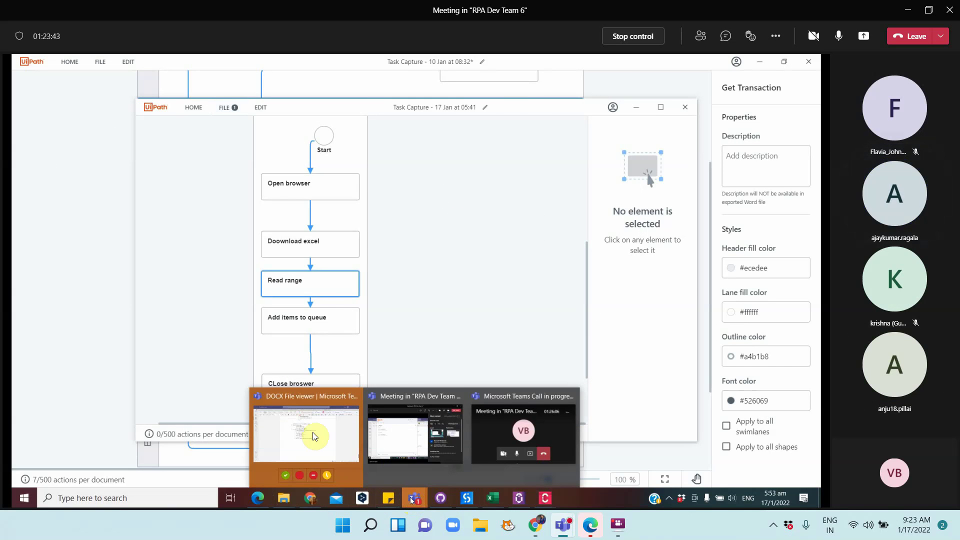
left_click(310, 433)
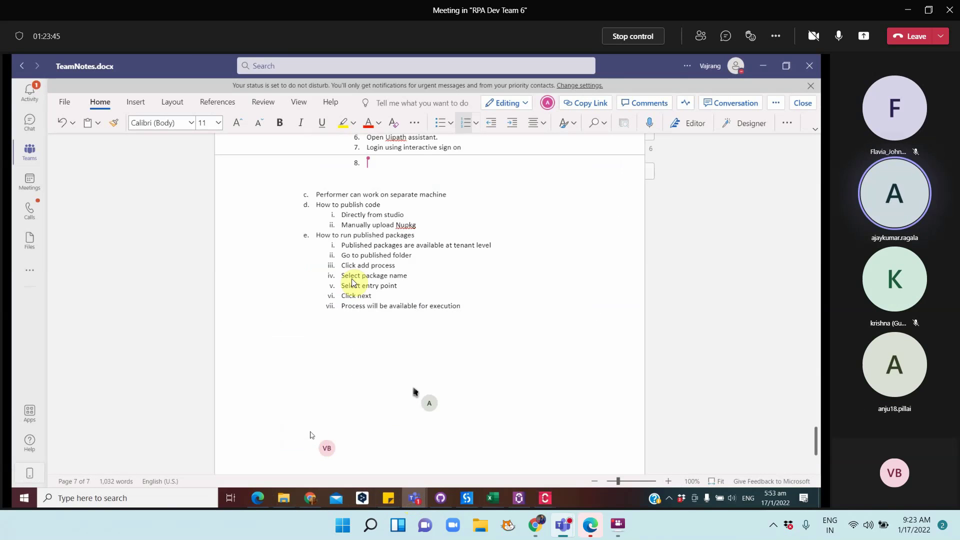
scroll(386, 245, "up", 10)
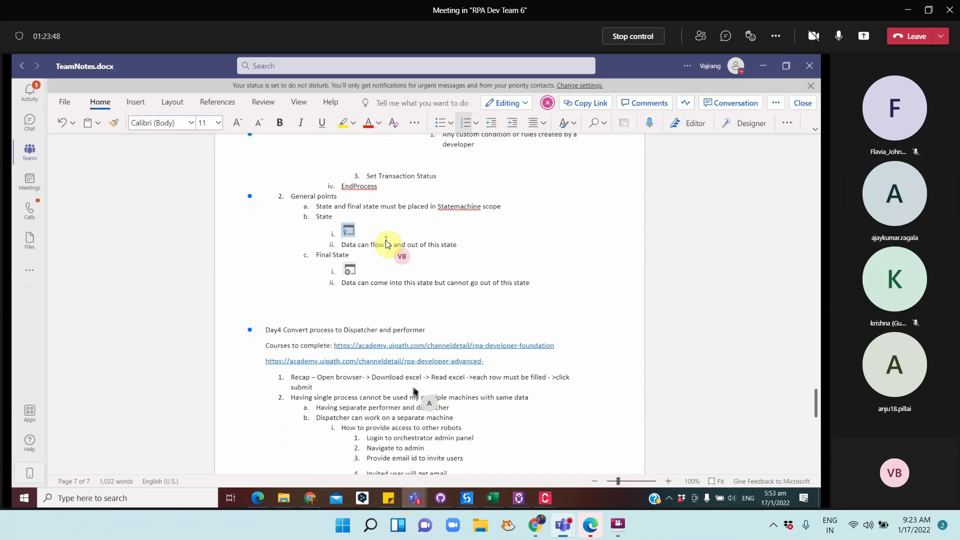
scroll(386, 243, "down", 4)
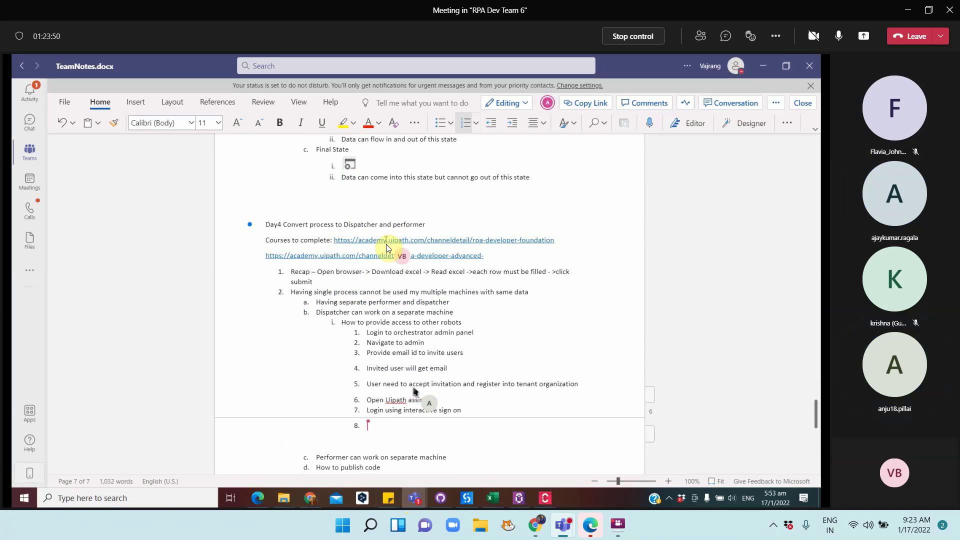
scroll(386, 246, "down", 2)
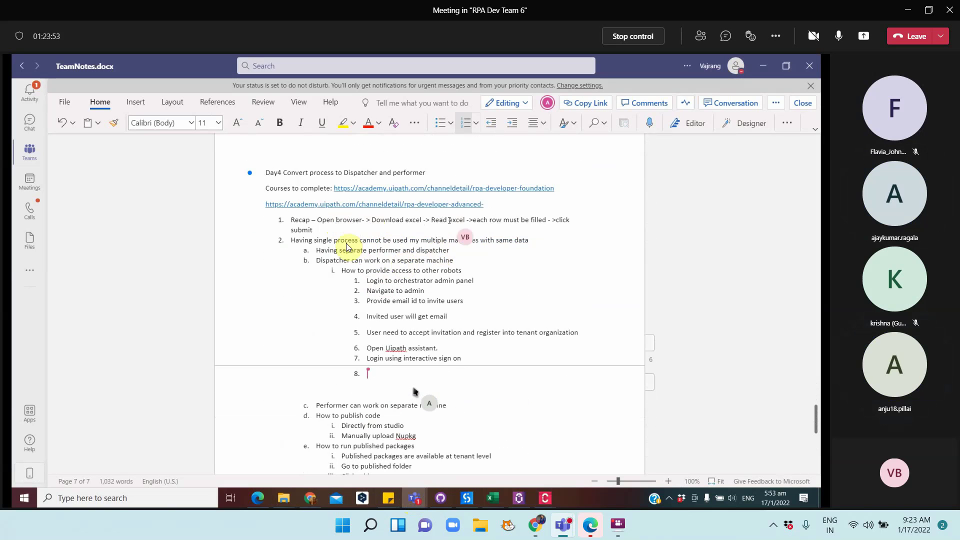
left_click(458, 406)
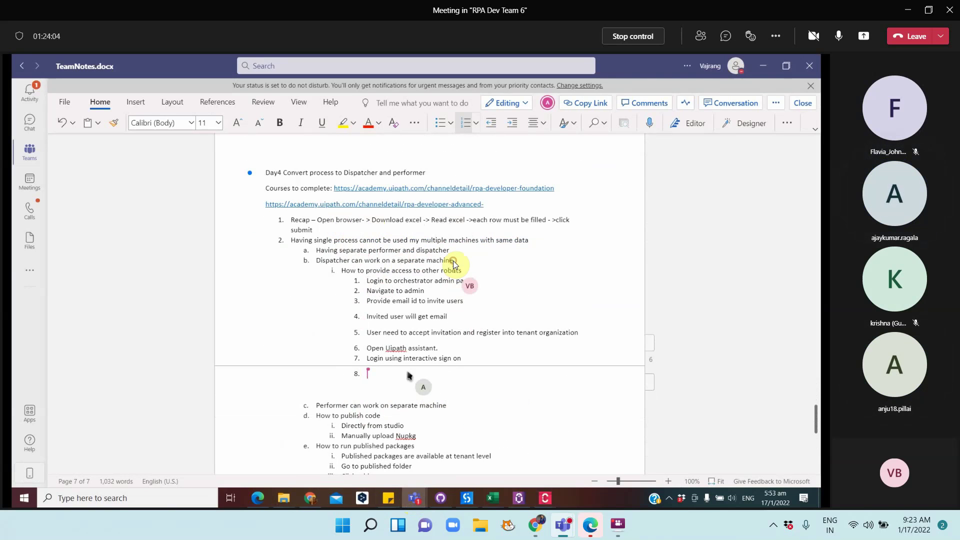
left_click_drag(453, 260, 313, 262)
key("ctrl+c")
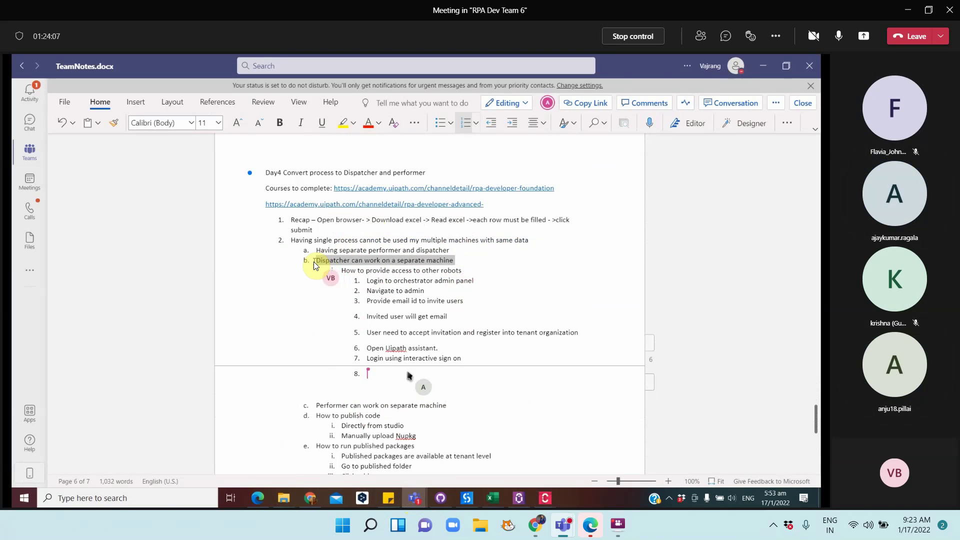
key("Delete")
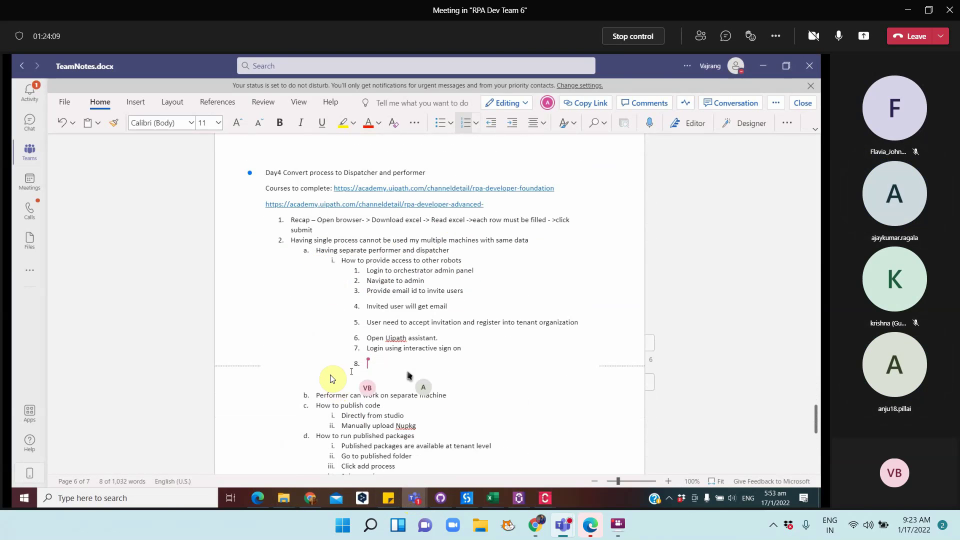
left_click(379, 371)
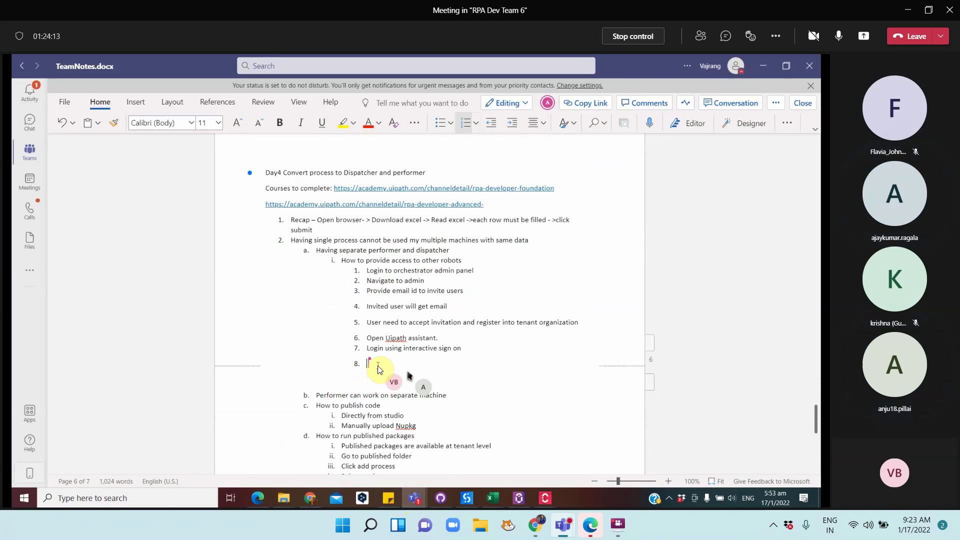
key("ctrl+v")
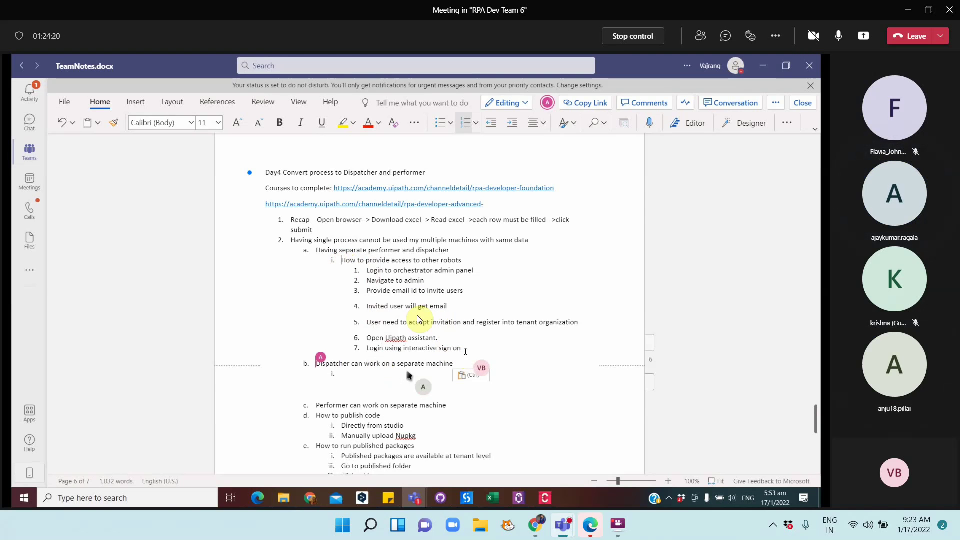
Promote the robot-access heading and its seven steps one level, making it item b
left_click_drag(465, 350, 346, 284)
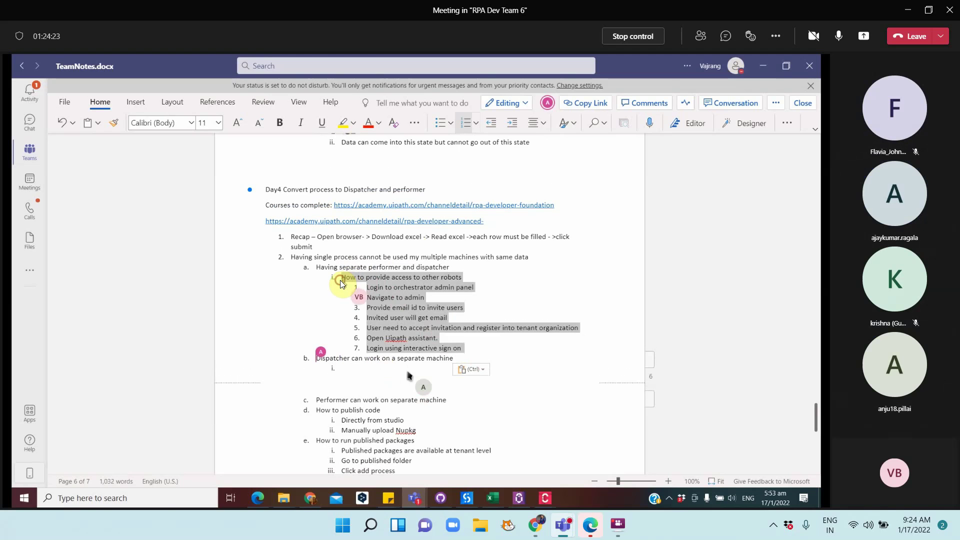
left_click(491, 126)
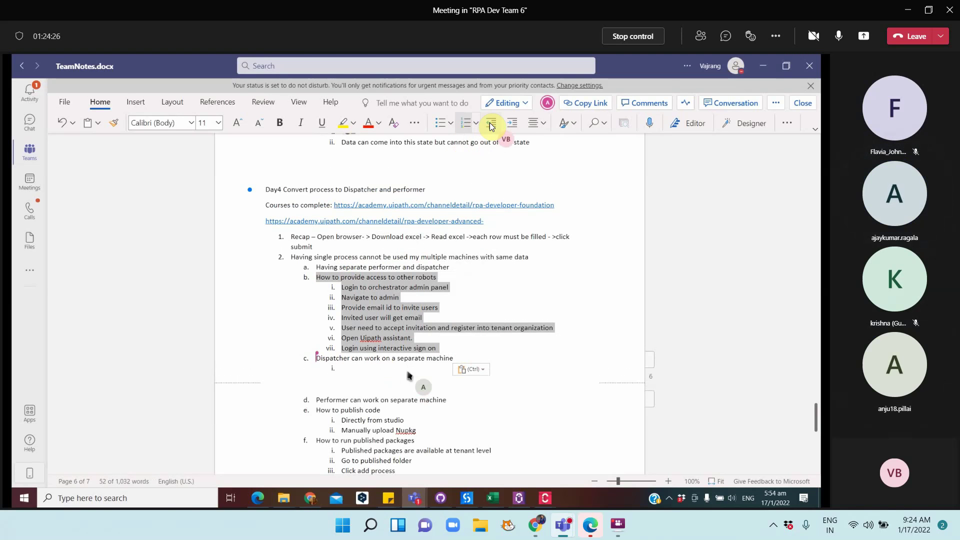
left_click(358, 369)
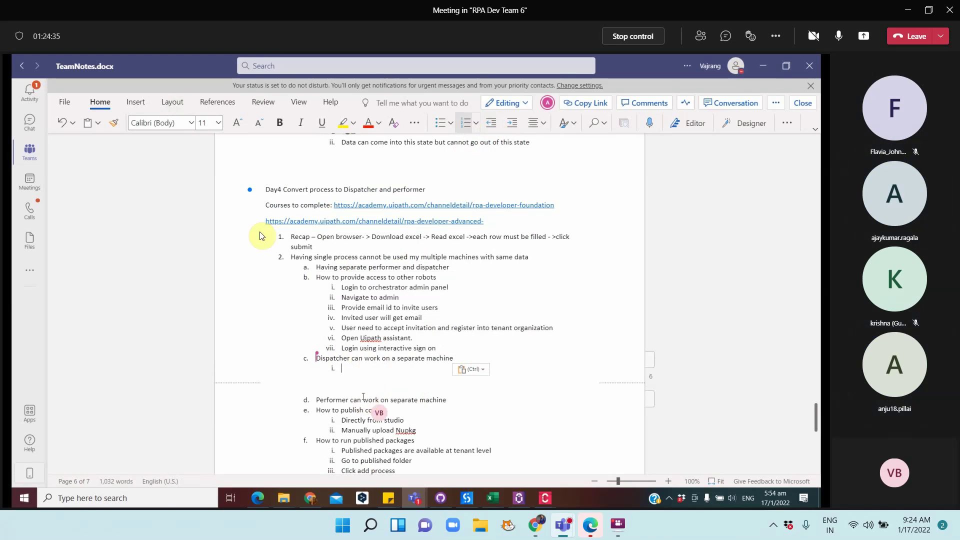
Insert a picture from this device, browsing to GitHub\RPA-Developer-in-30-Days\...\Team6\Week1\Documentation
left_click(134, 104)
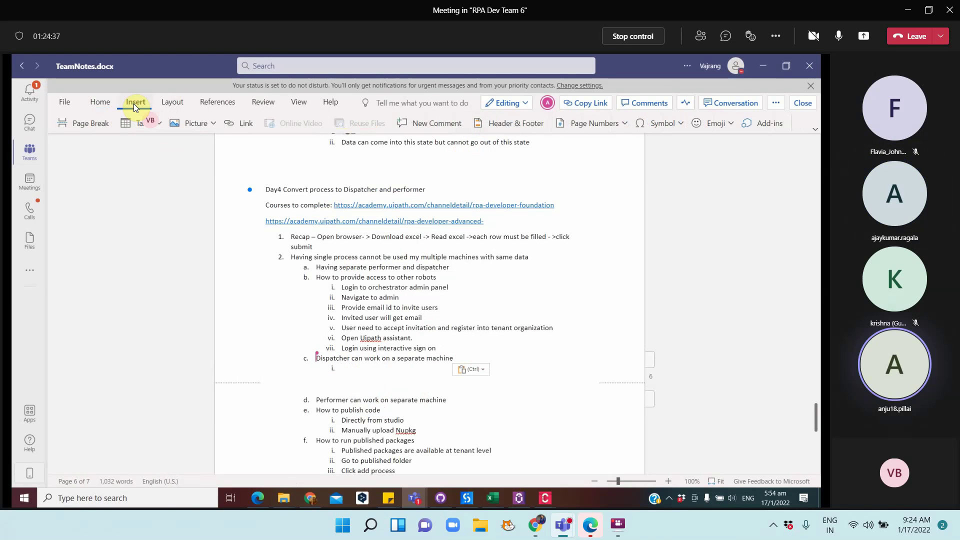
left_click(196, 125)
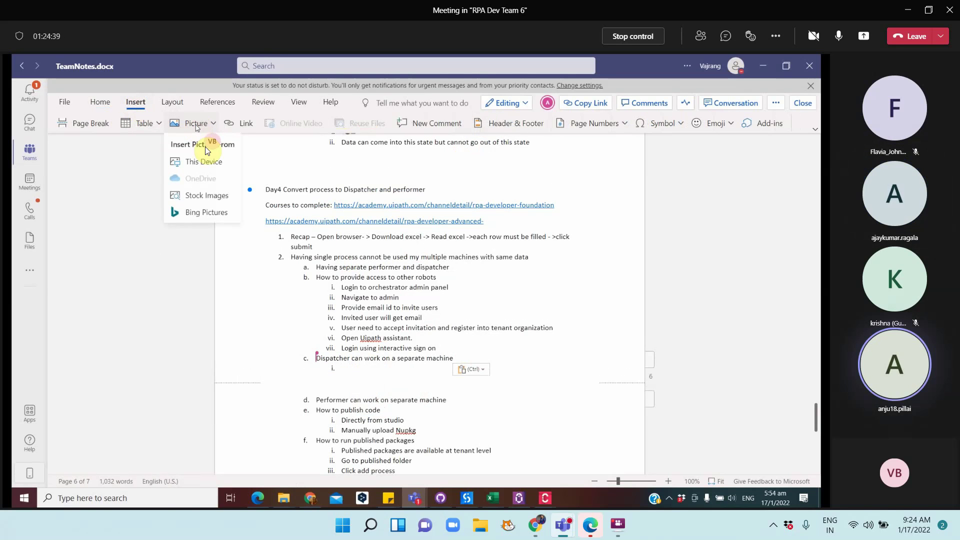
left_click(211, 164)
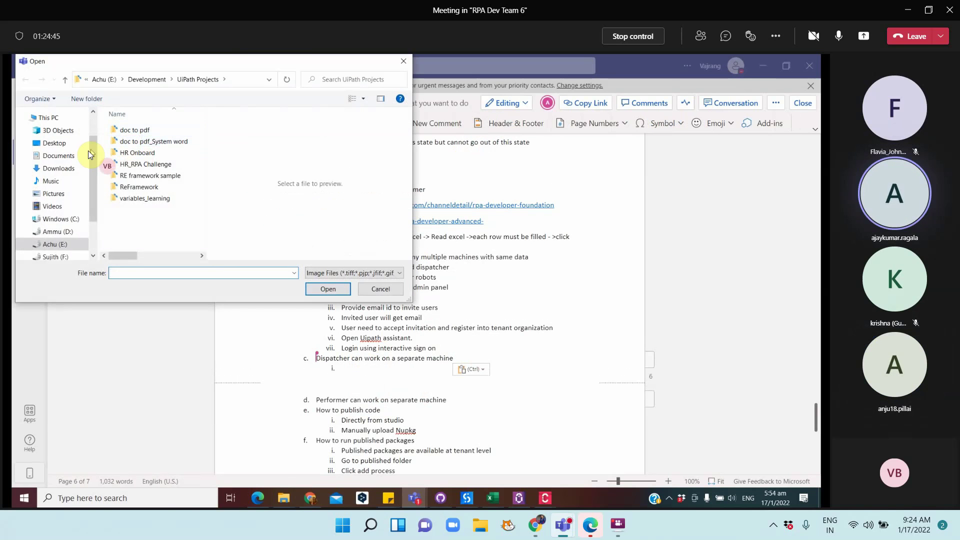
left_click(55, 158)
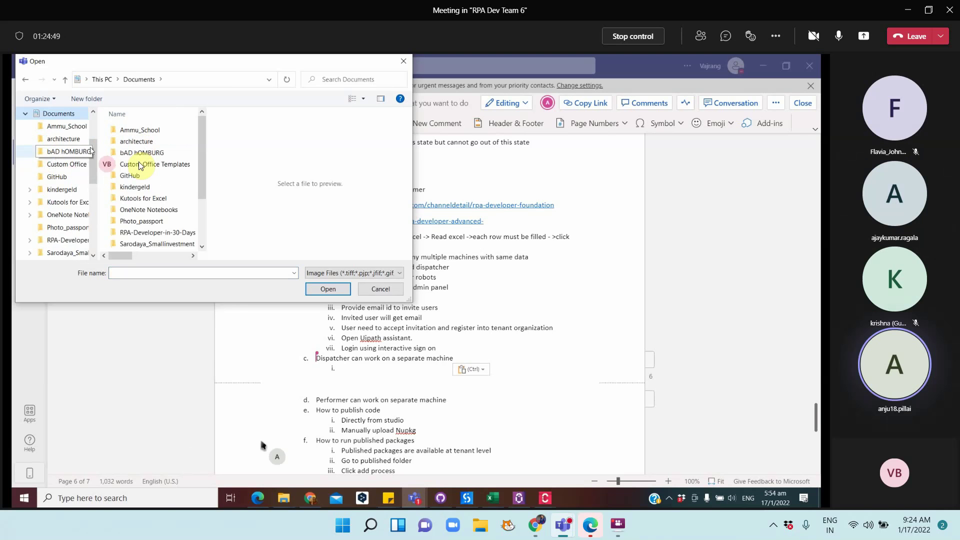
double_click(128, 175)
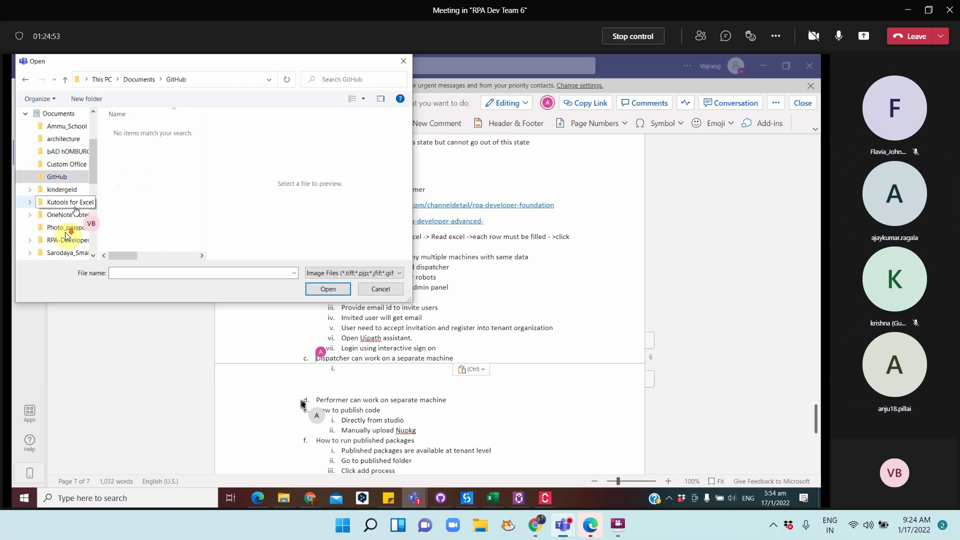
scroll(65, 225, "down", 1)
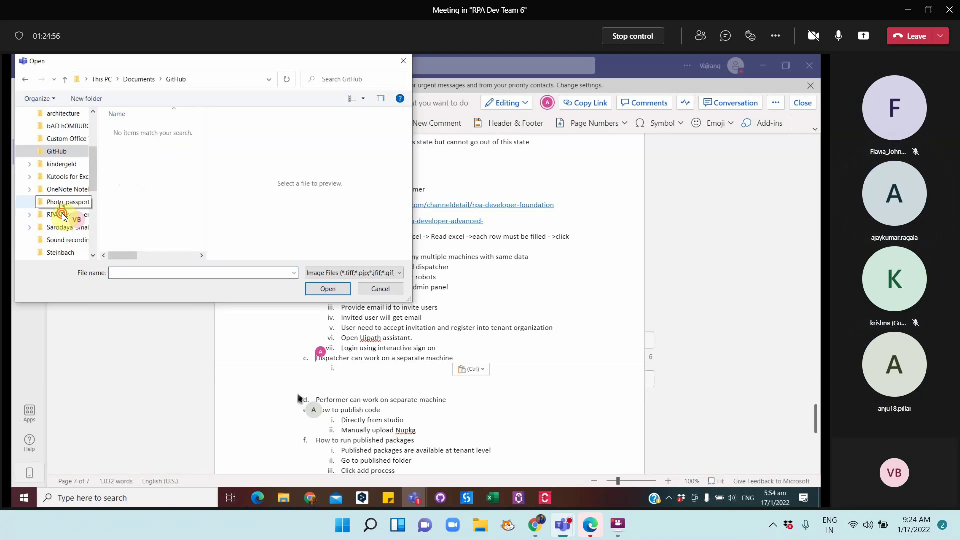
left_click(62, 215)
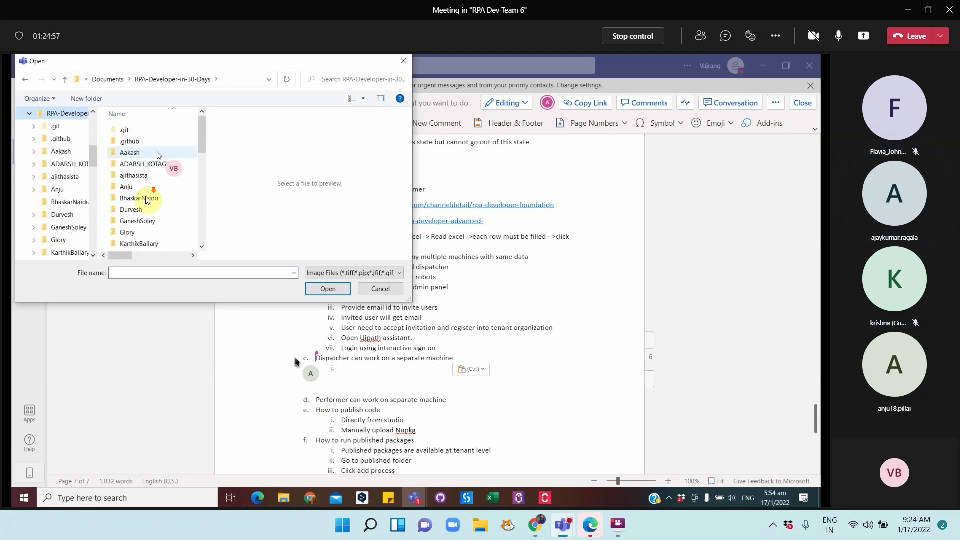
scroll(140, 199, "down", 10)
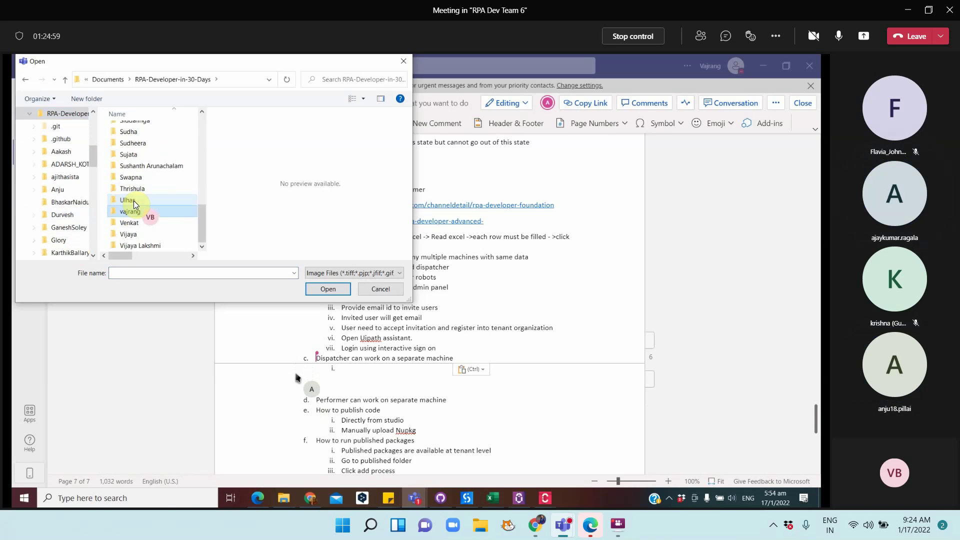
left_click(139, 212)
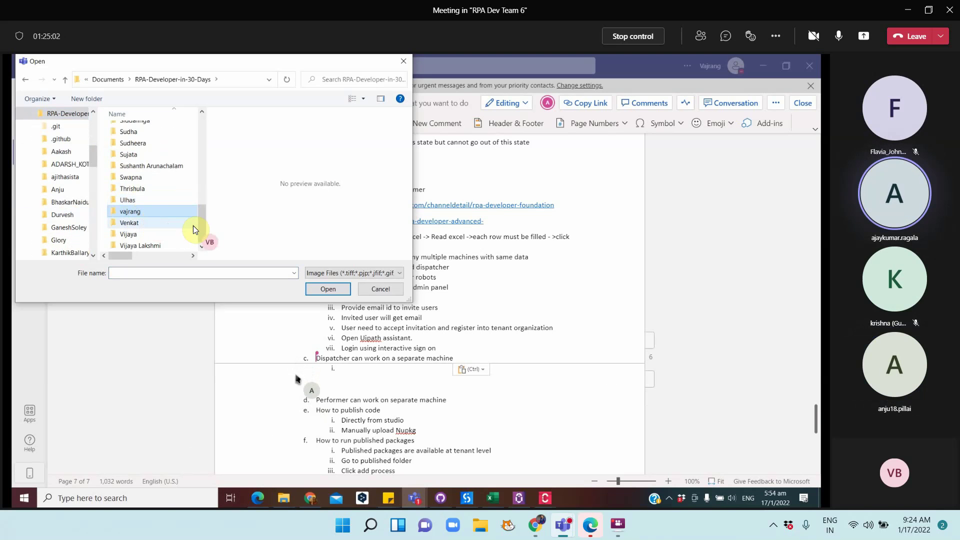
key("Return")
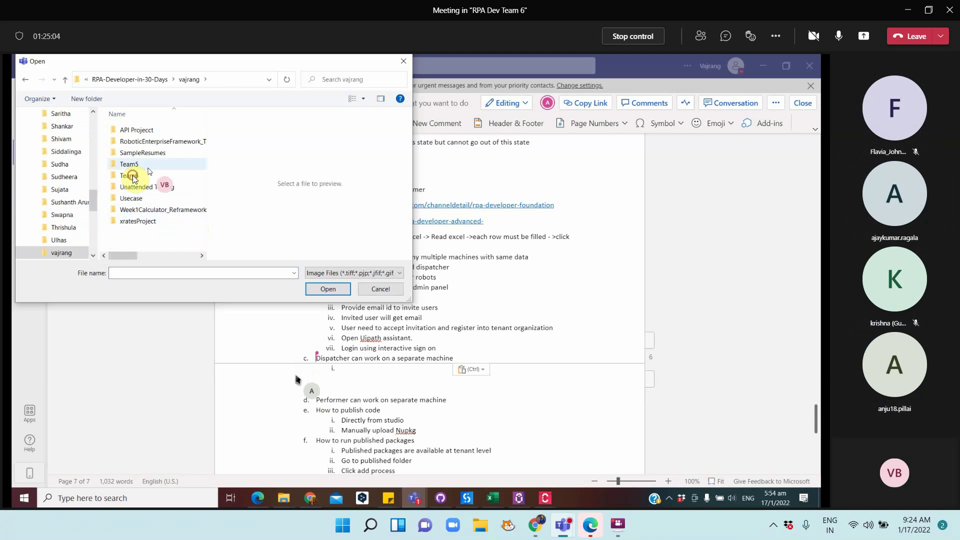
double_click(133, 176)
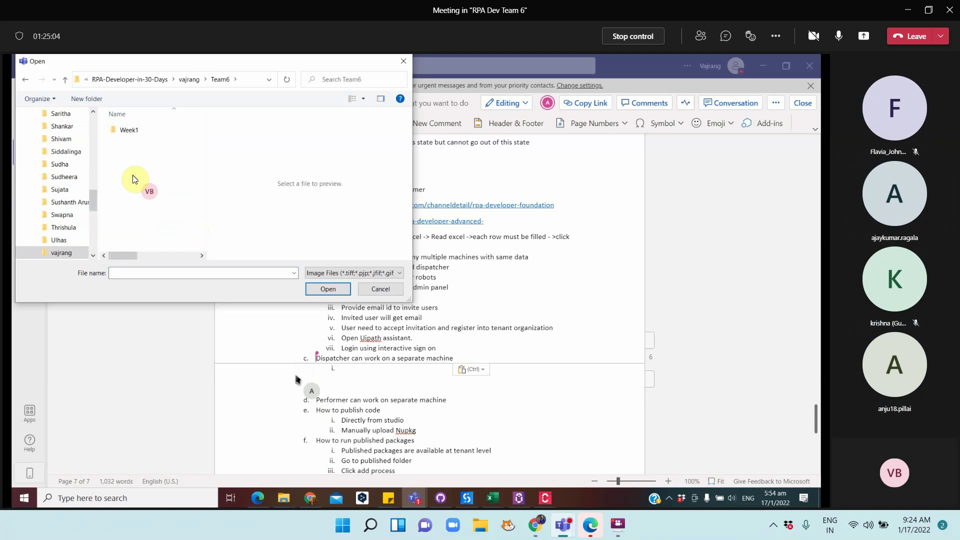
double_click(137, 131)
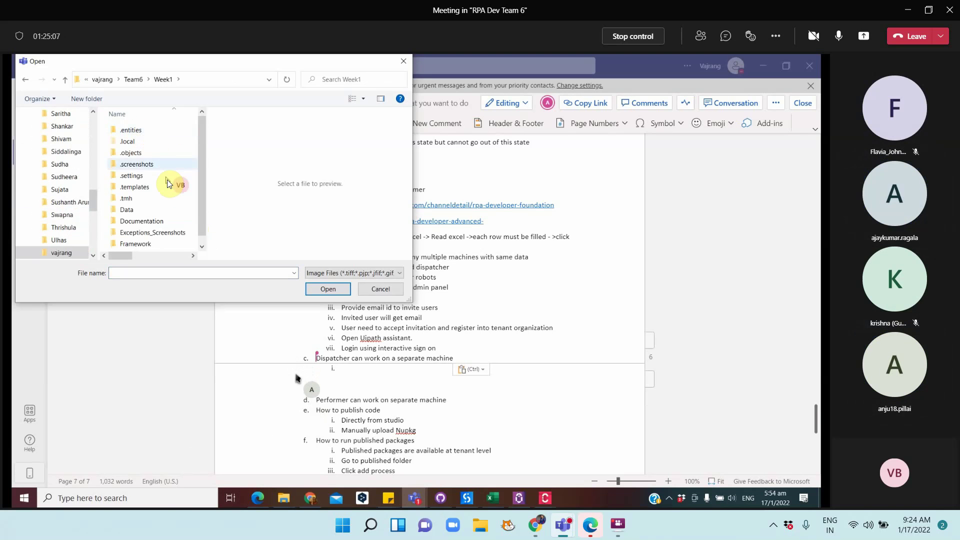
double_click(144, 216)
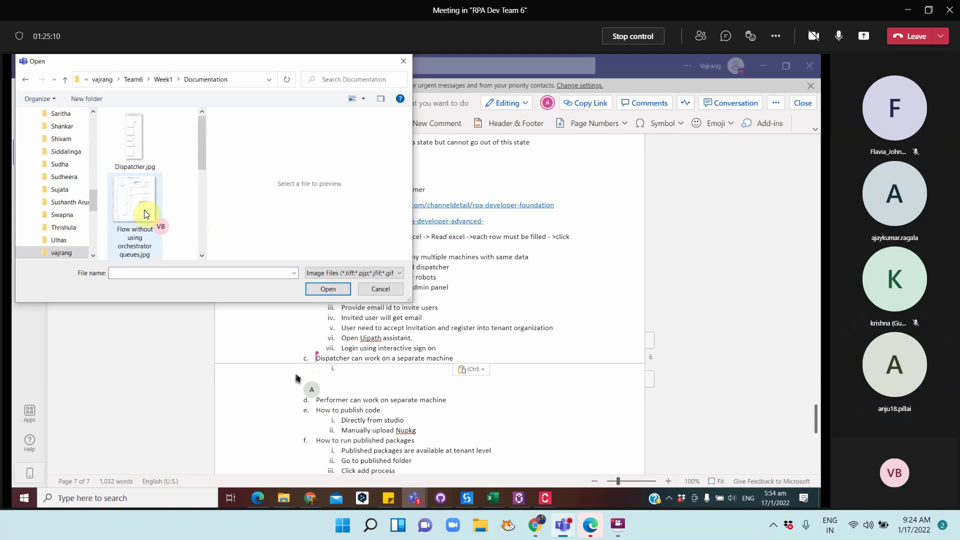
Add both Dispatcher.jpg and Performer.jpg under the Dispatcher sub-item
left_click(136, 146)
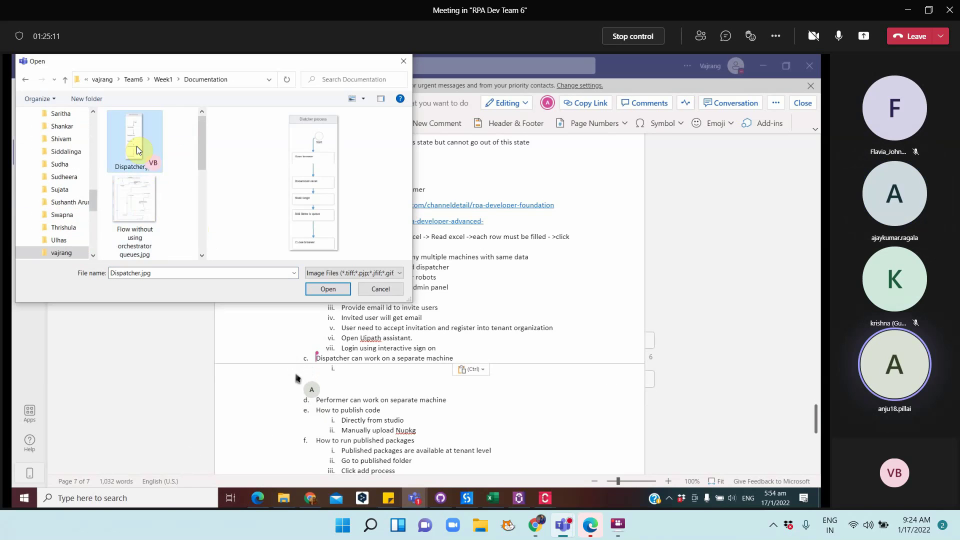
left_click(203, 257)
scroll(203, 257, "down", 3)
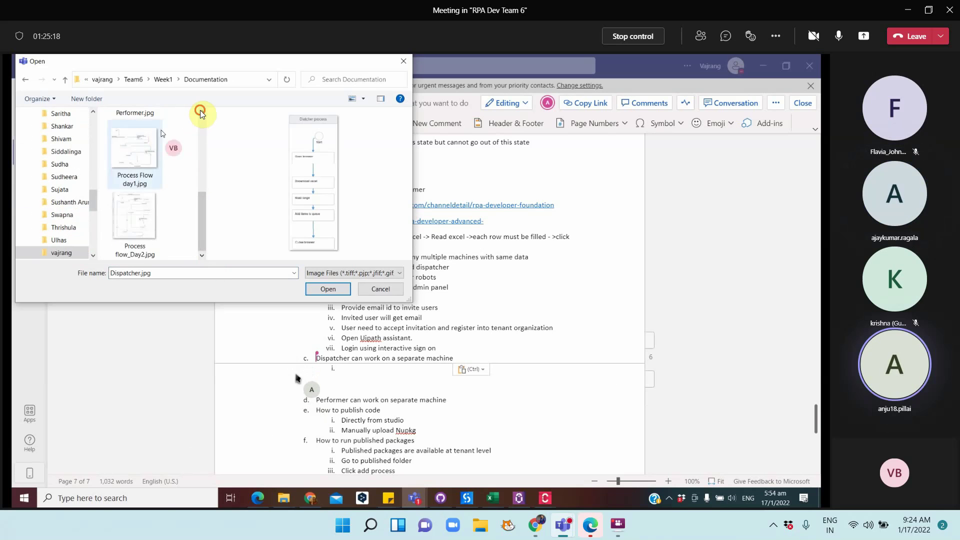
scroll(200, 111, "up", 1)
left_click(143, 137, "ctrl")
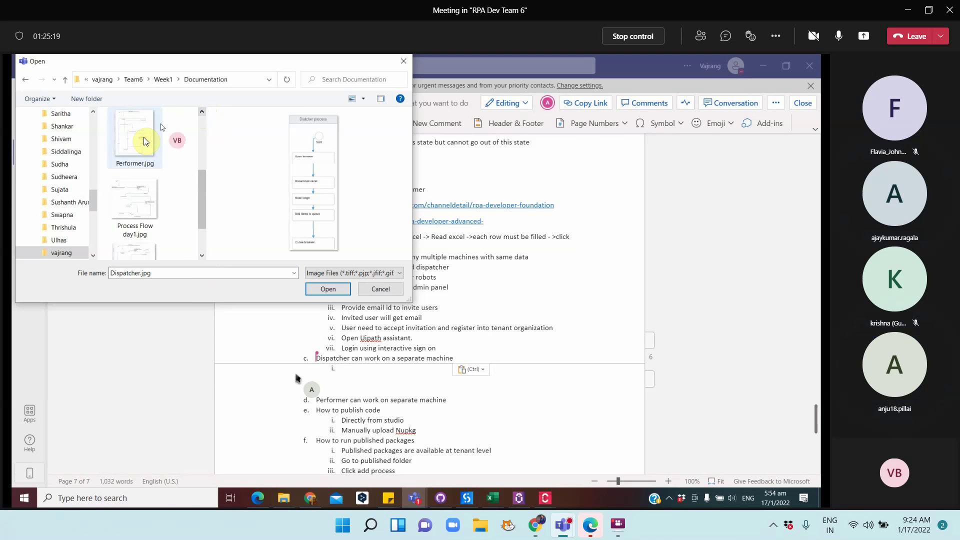
left_click(322, 289)
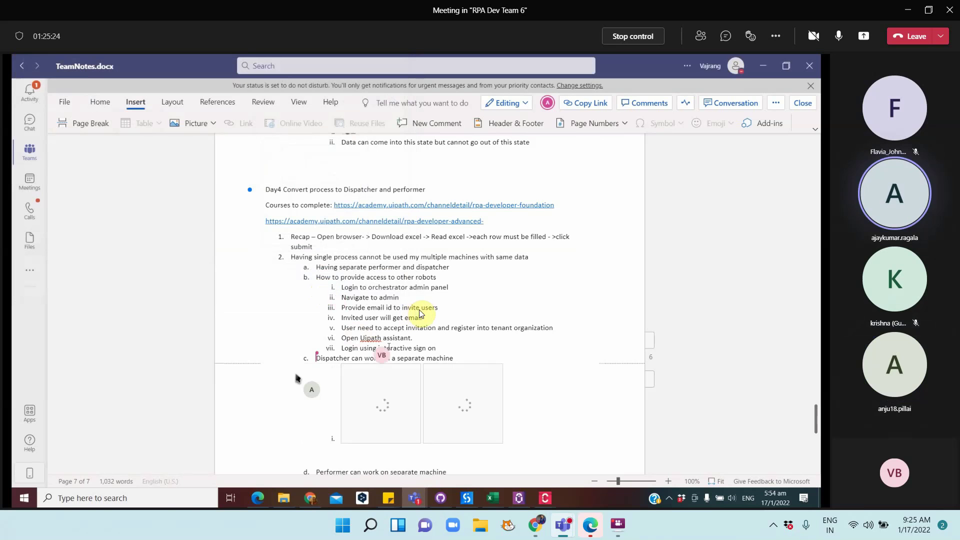
Delete the misplaced Performer picture and add an empty sub-item after 'Performer can work on separate machine'
scroll(498, 311, "down", 9)
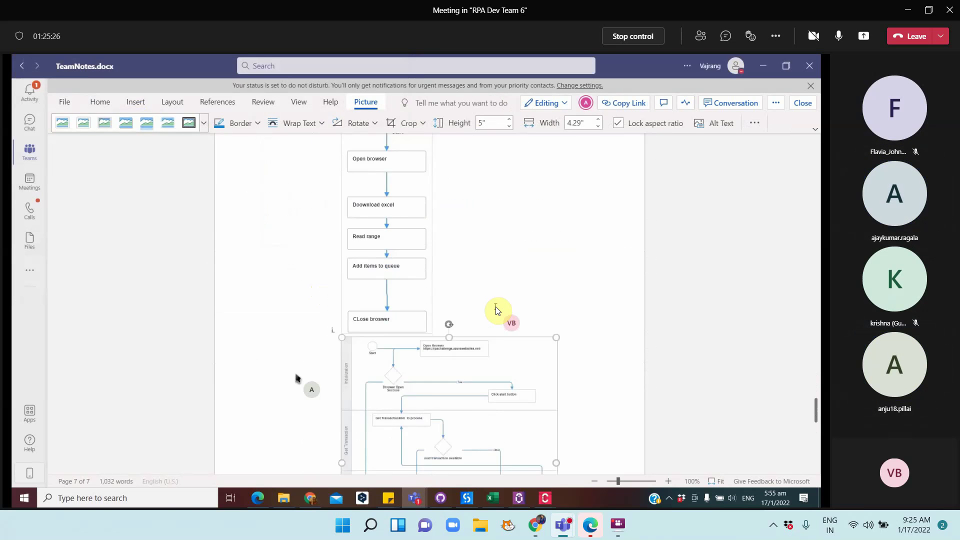
scroll(496, 307, "down", 4)
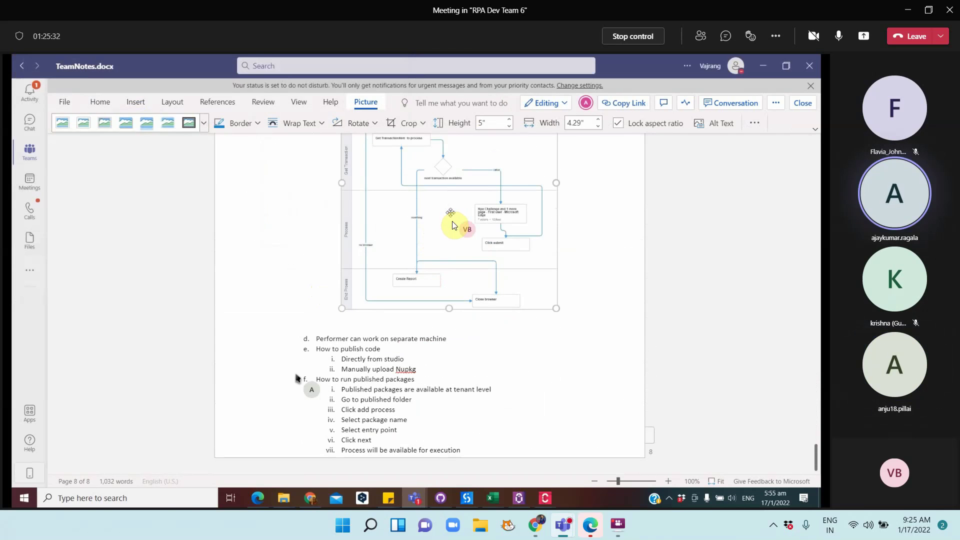
key("Delete")
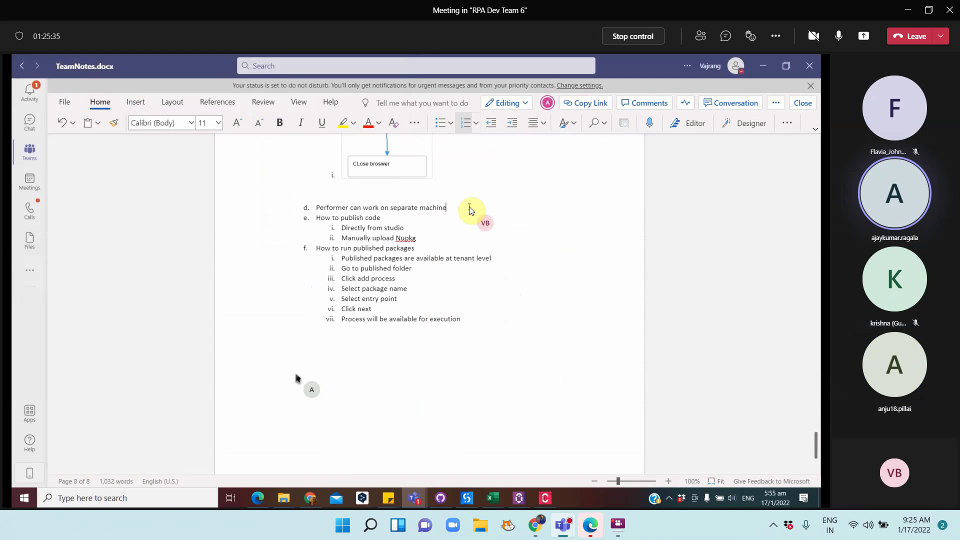
key("Return")
type("Dispatcher can work on a separate machine")
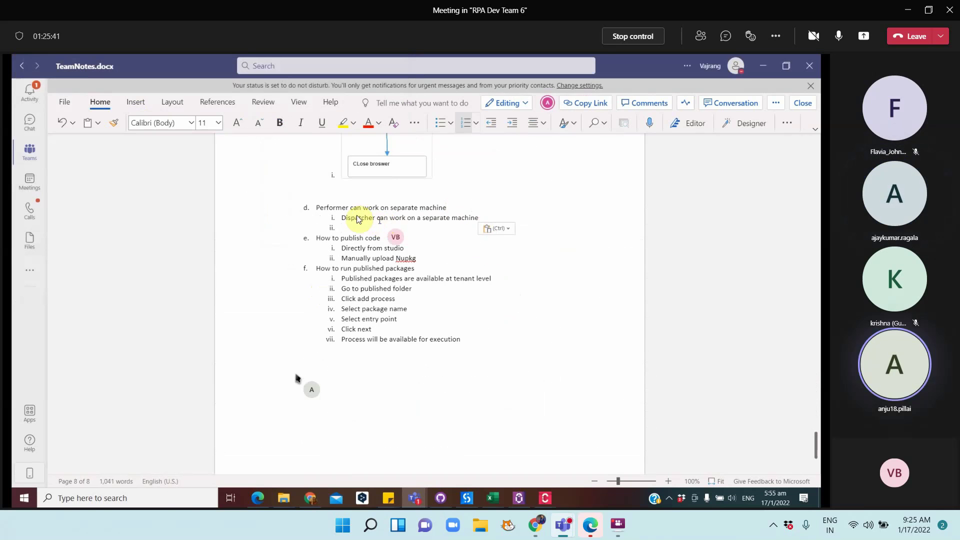
key("ctrl+z")
left_click(136, 103)
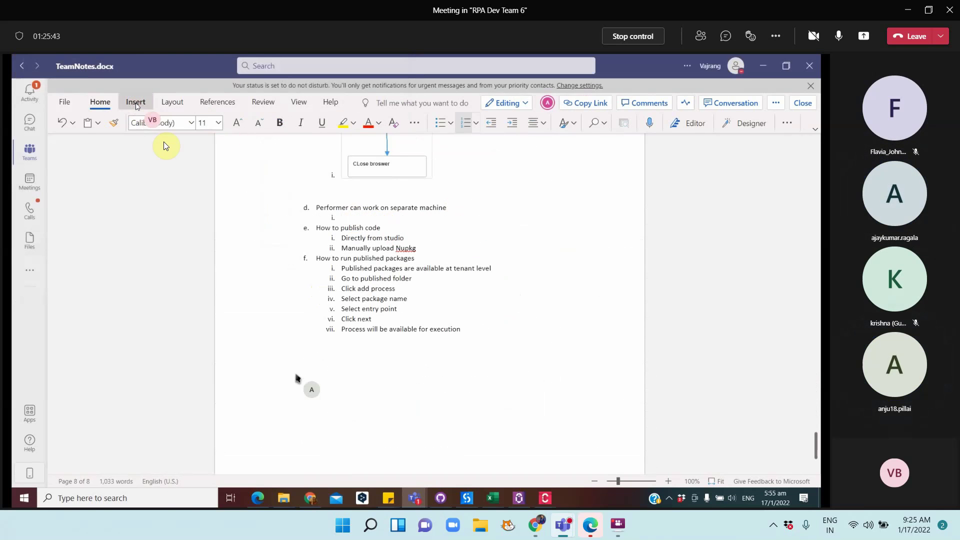
left_click(187, 124)
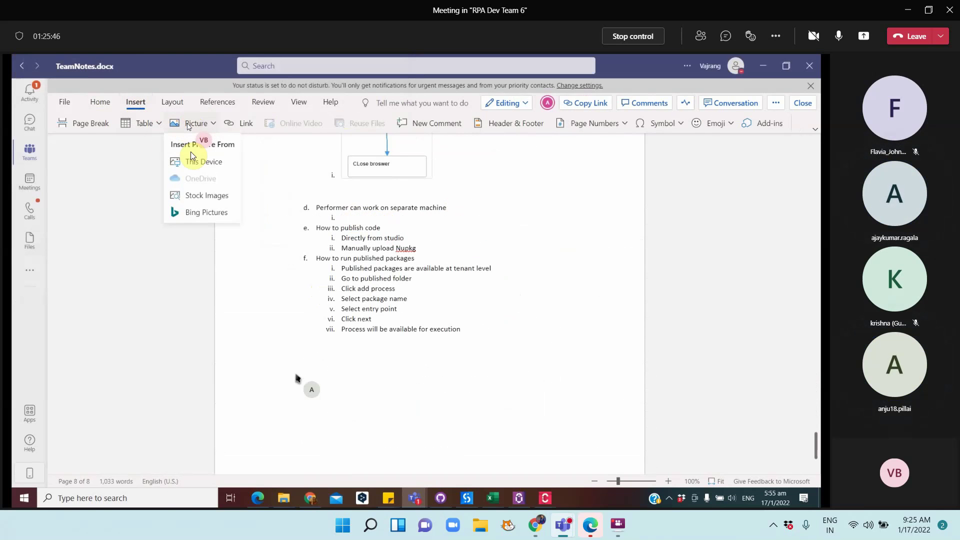
left_click(194, 161)
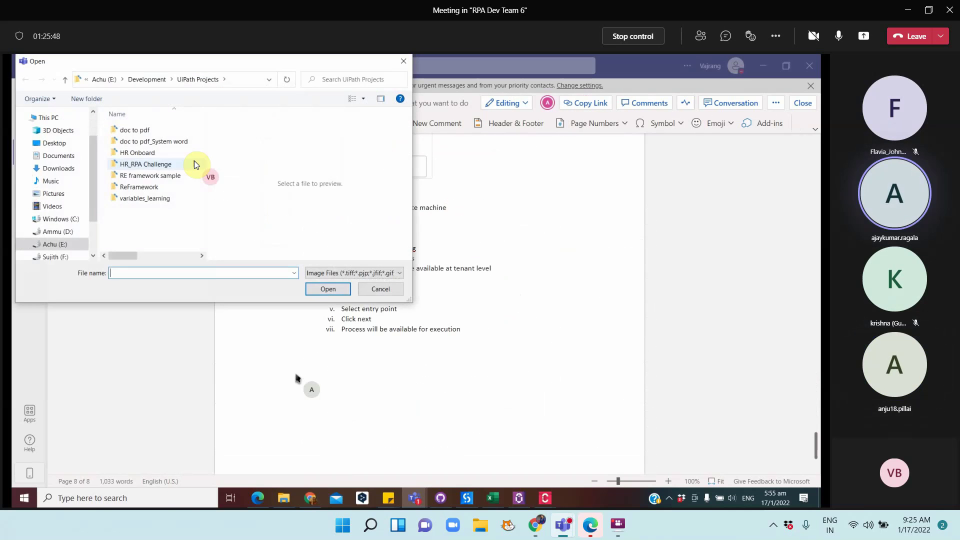
left_click(268, 79)
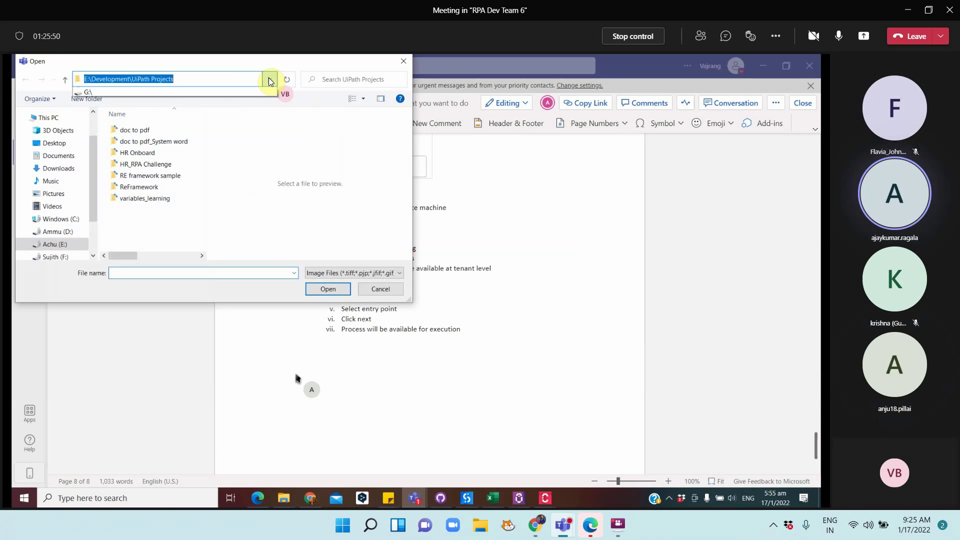
left_click(53, 120)
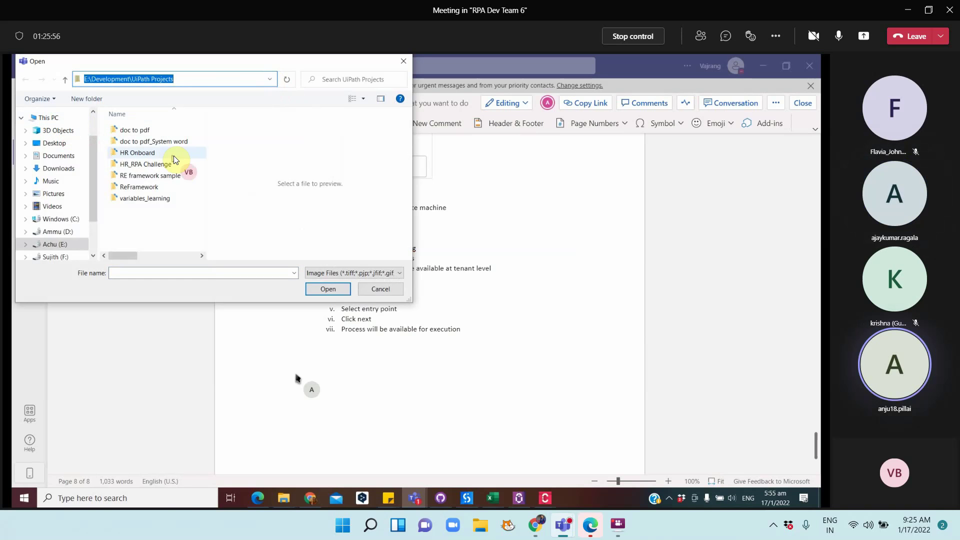
left_click(54, 157)
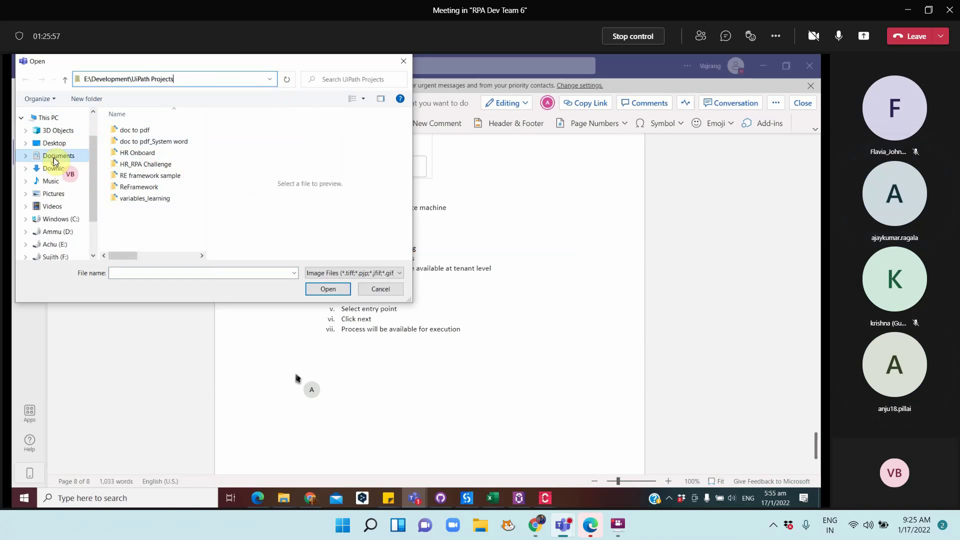
left_click(143, 200)
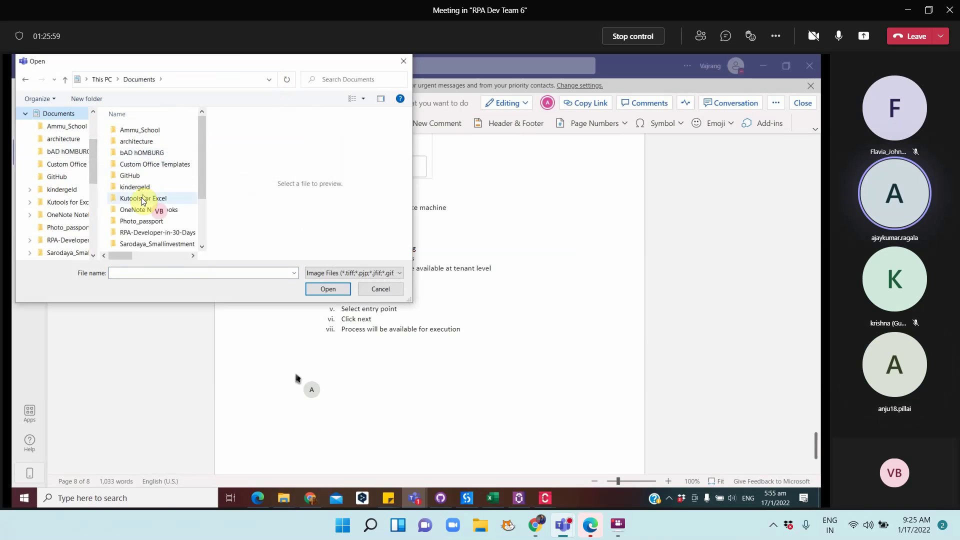
double_click(156, 233)
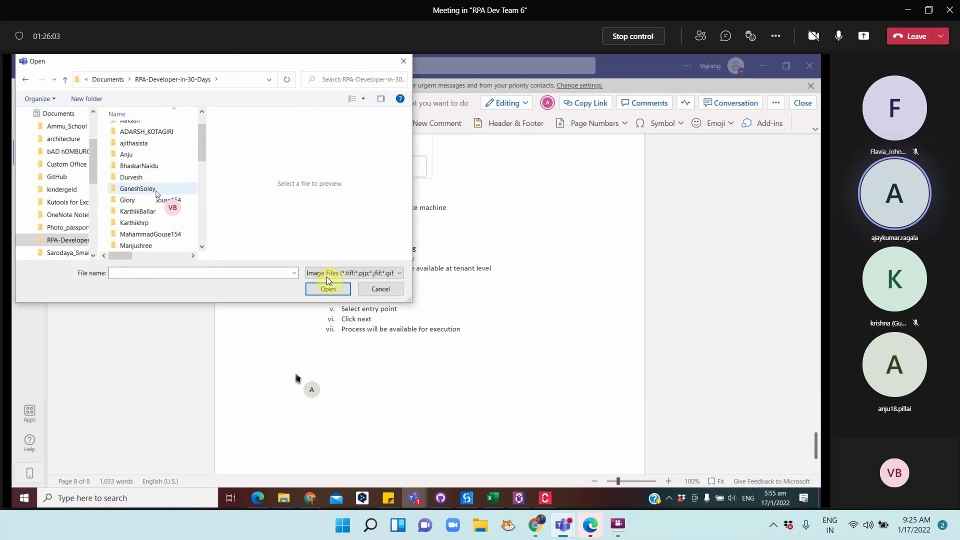
left_click(380, 289)
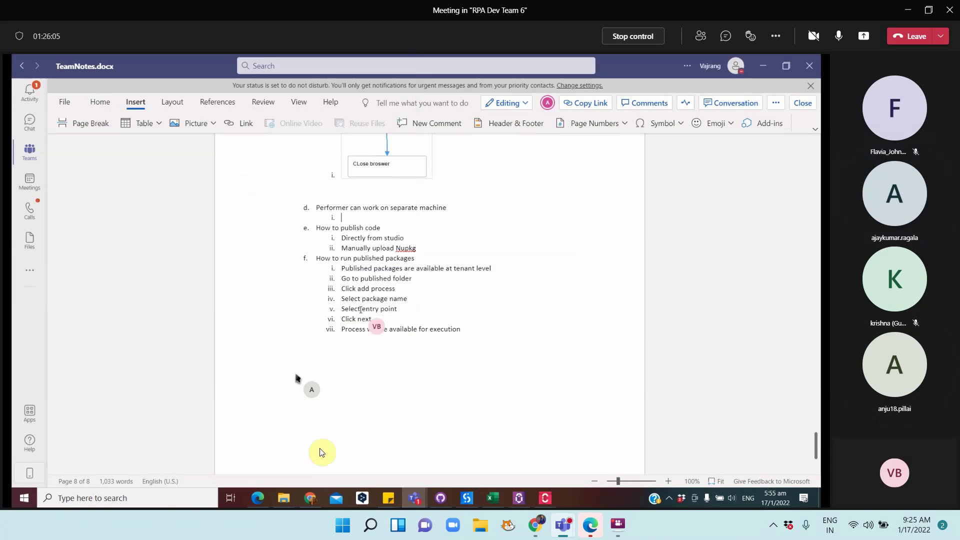
Drag Performer.jpg from the Documentation folder window into TeamNotes below item d
left_click(285, 498)
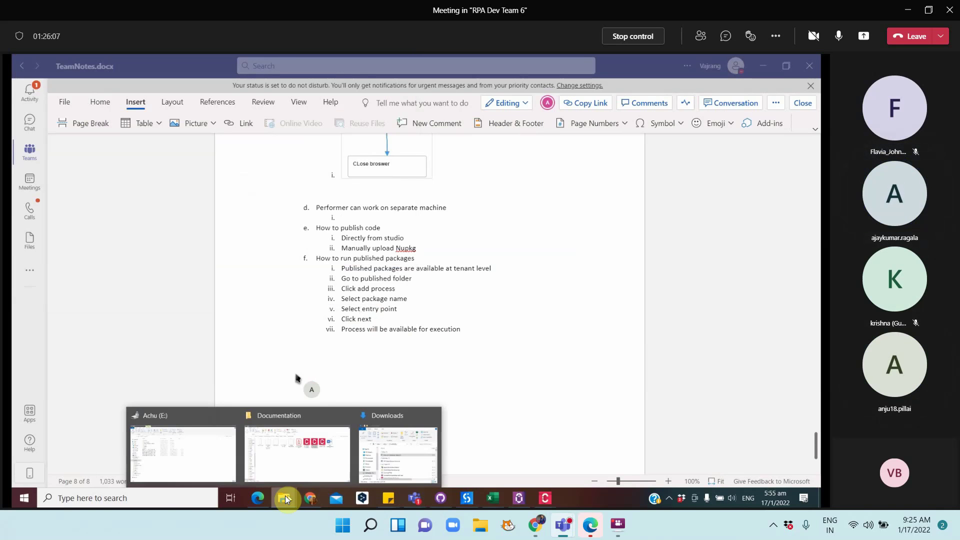
left_click(275, 458)
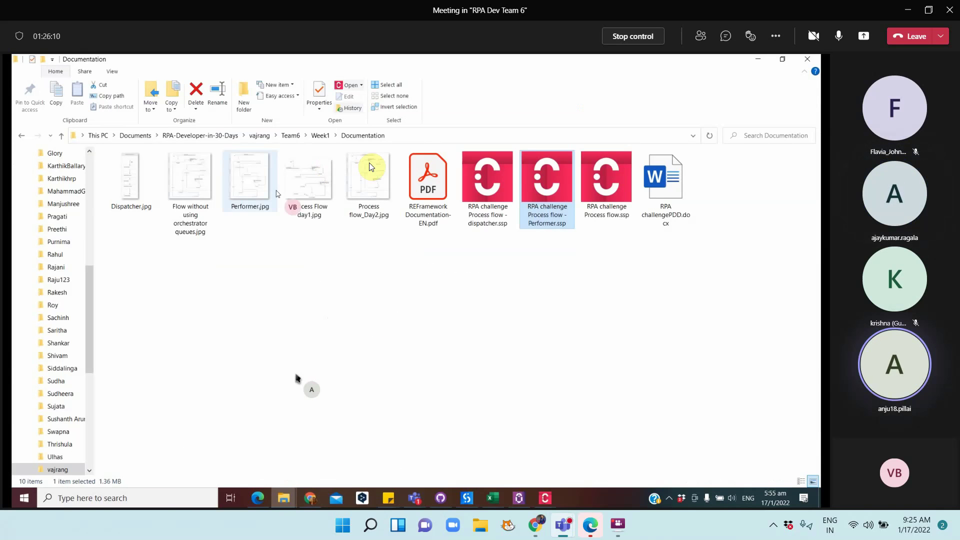
left_click(241, 173)
left_click_drag(241, 172, 255, 202)
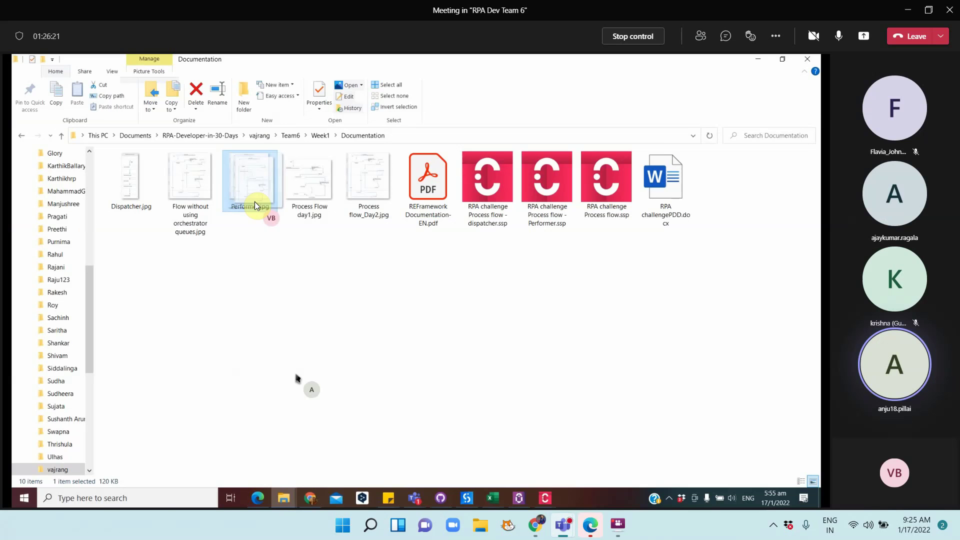
left_click_drag(254, 202, 347, 292)
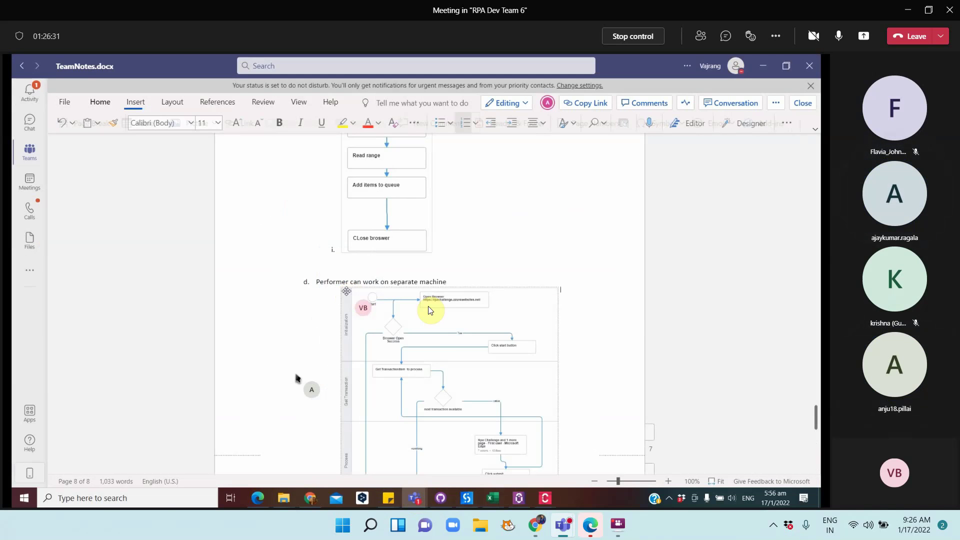
Scroll through TeamNotes.docx to check the Dispatcher diagram under item c and Performer under d
scroll(448, 337, "down", 3)
scroll(448, 339, "down", 5)
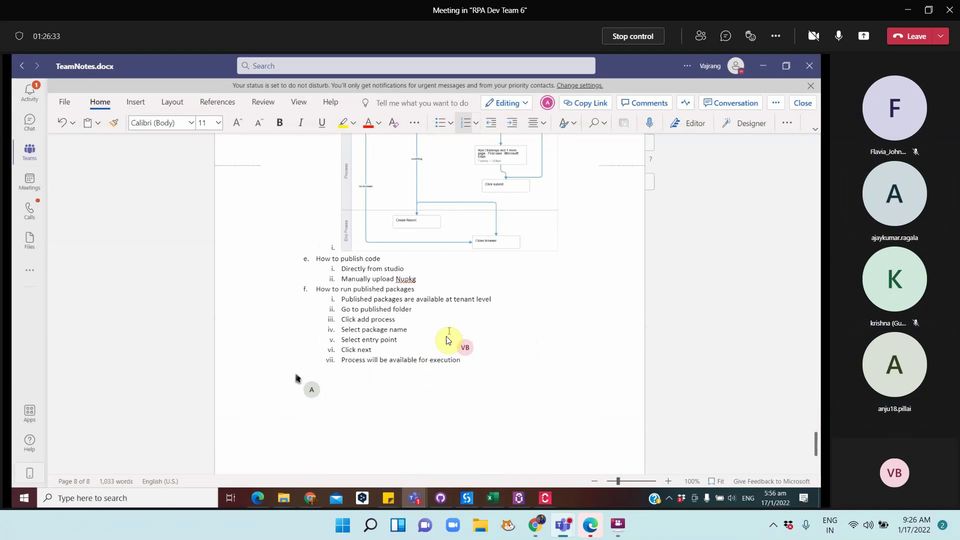
scroll(446, 339, "up", 8)
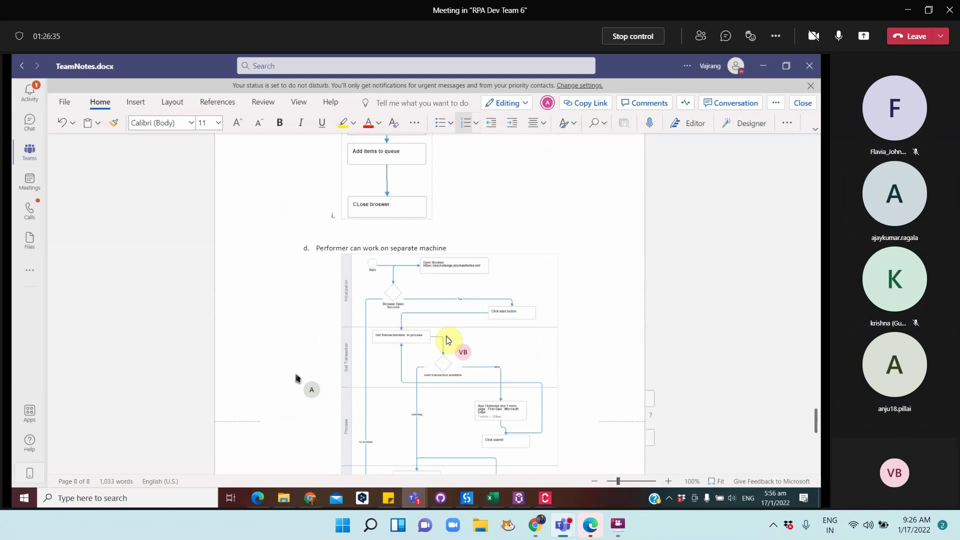
scroll(448, 339, "up", 8)
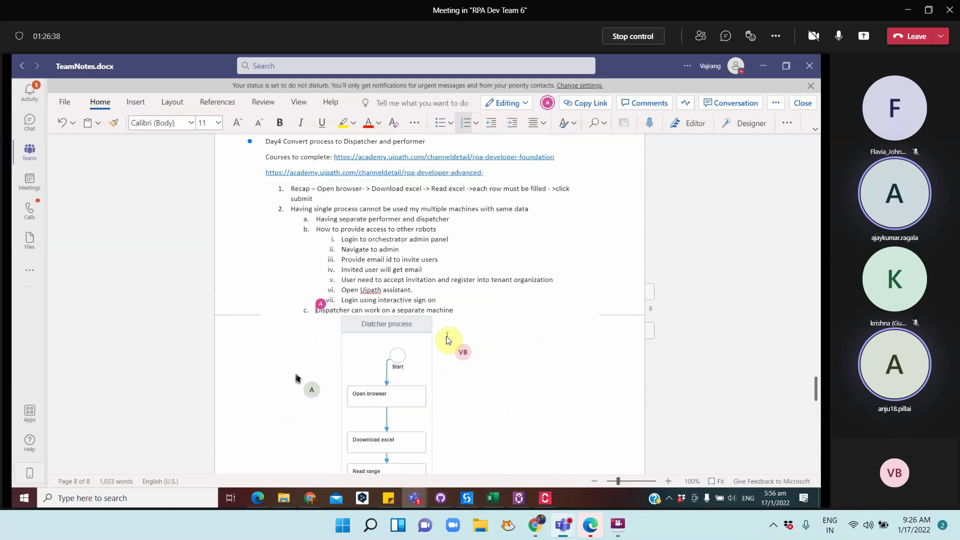
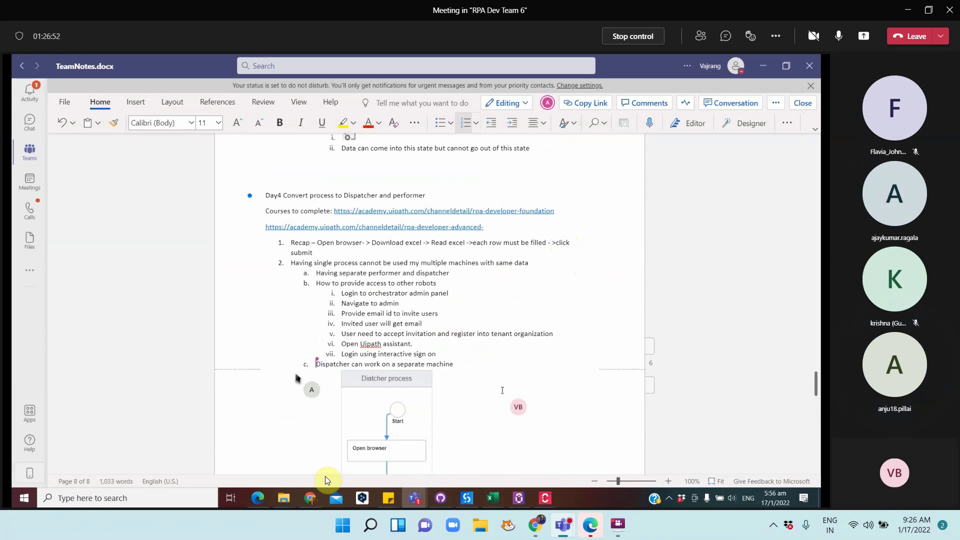
Bring the File Explorer Documentation folder, with Dispatcher.jpg and Performer.jpg, to the front
mouse_move(287, 502)
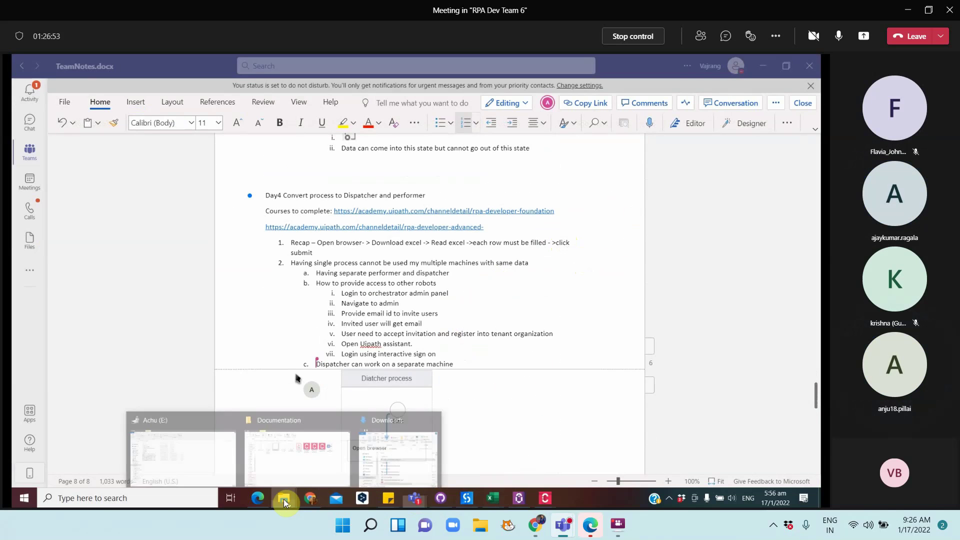
left_click(290, 468)
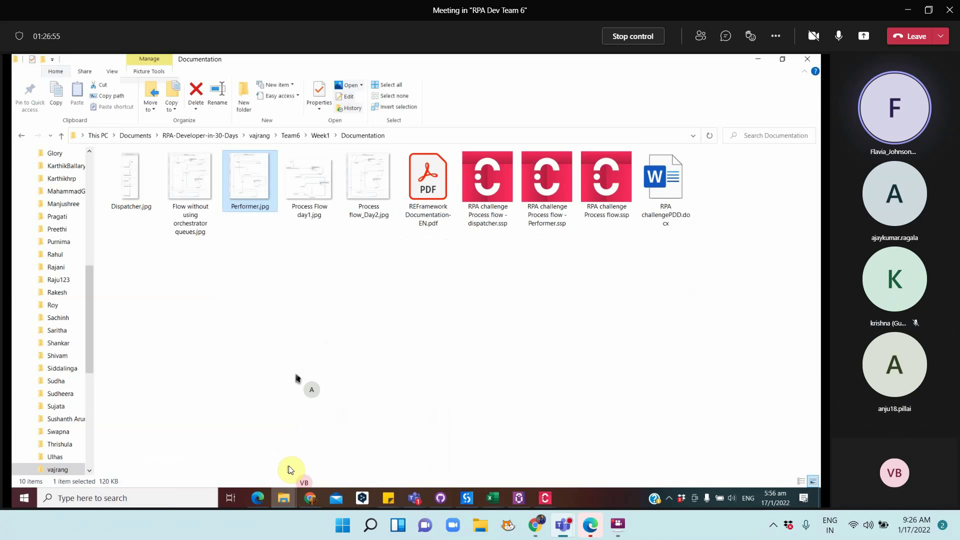
left_click(370, 290)
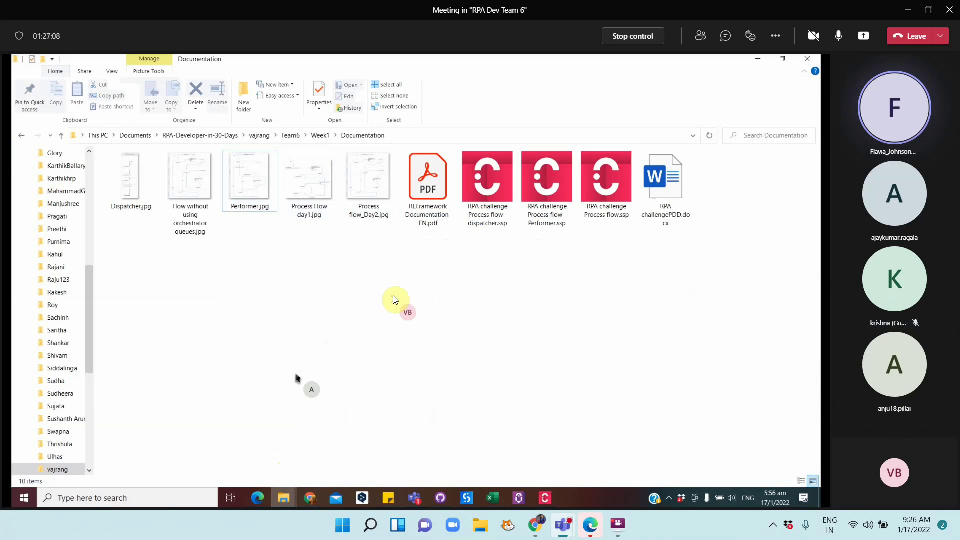
left_click(309, 192)
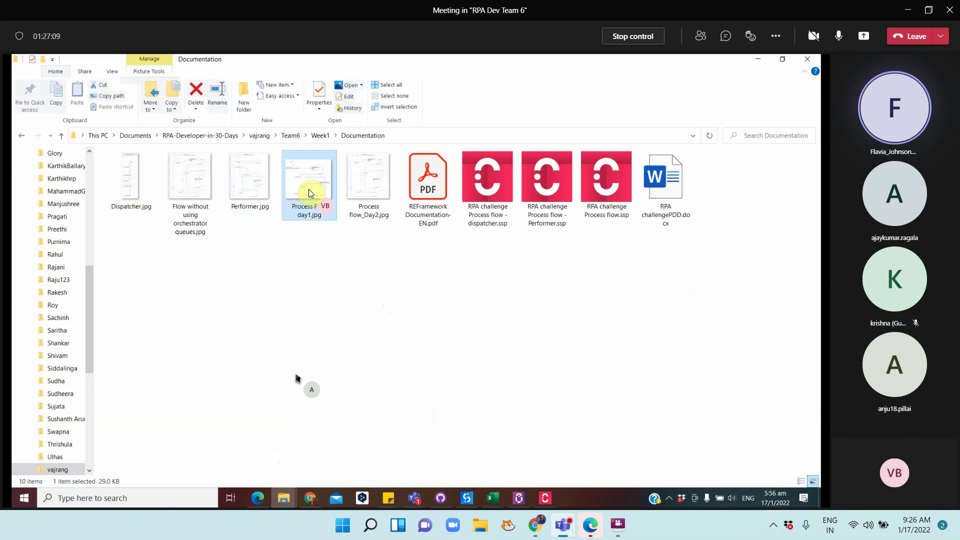
left_click(369, 179)
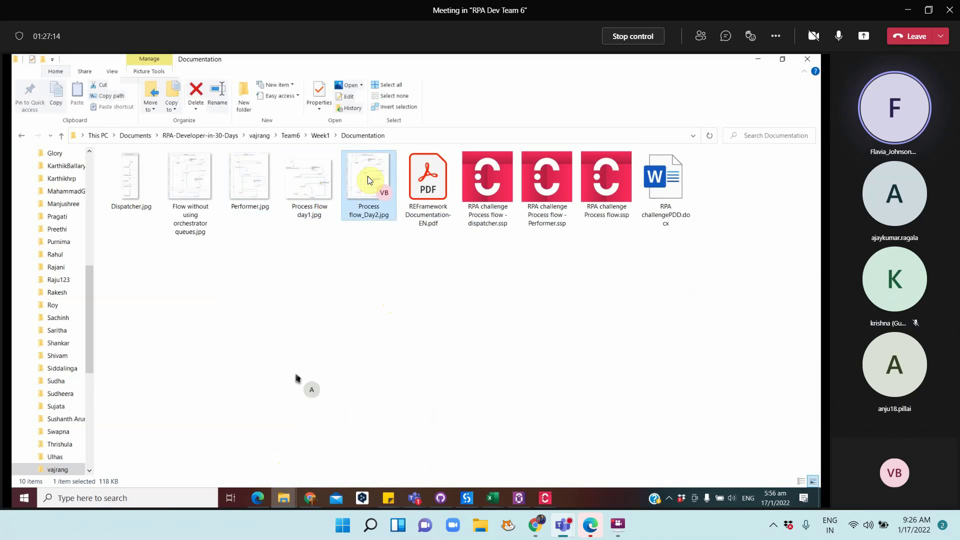
left_click(189, 195)
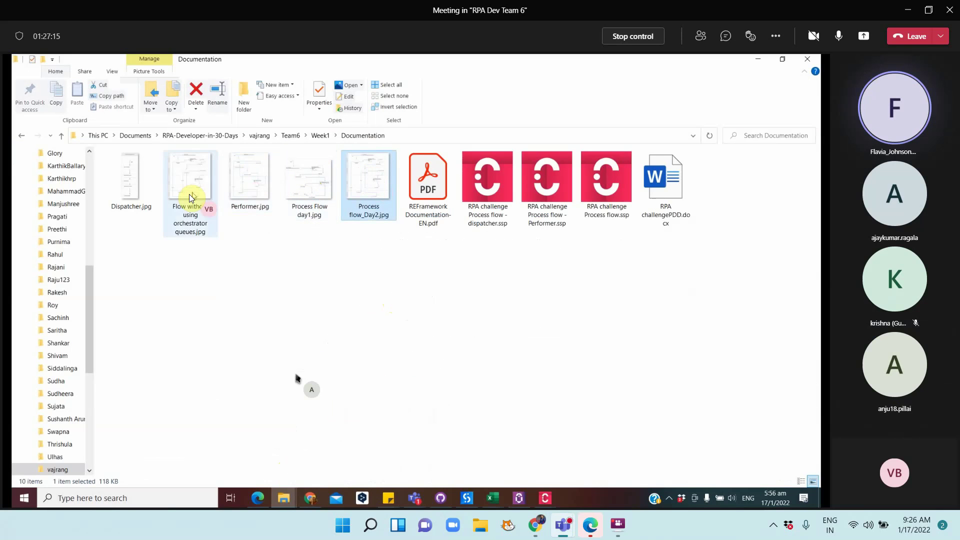
left_click(131, 194)
left_click(250, 182)
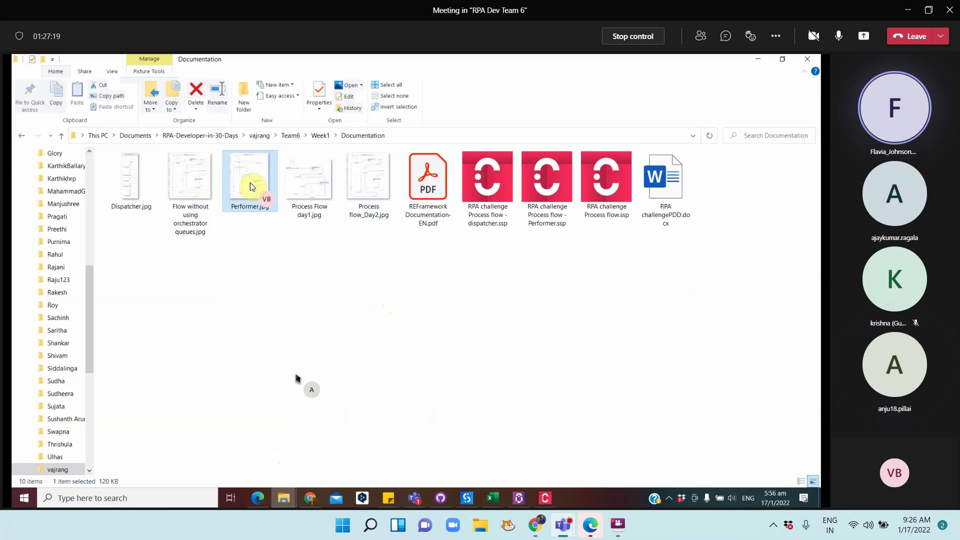
left_click(307, 190)
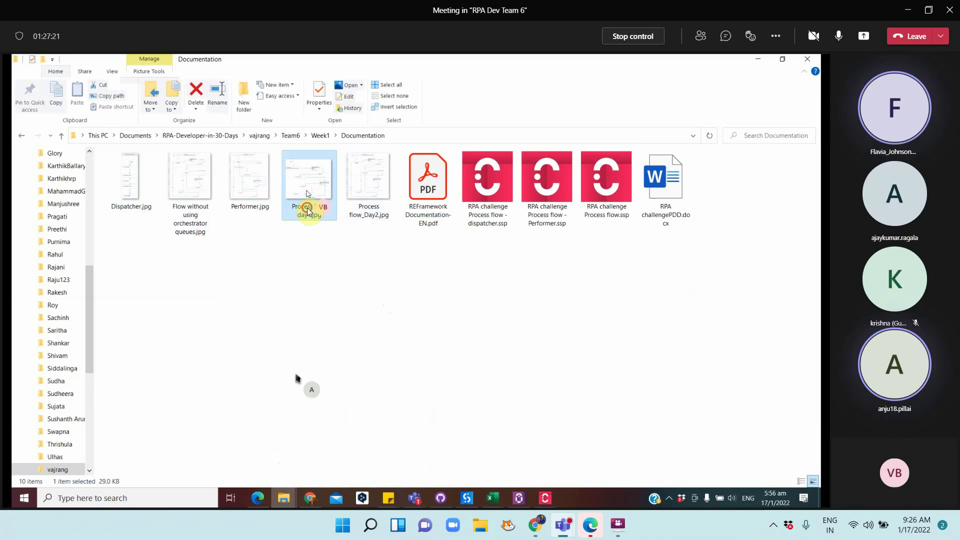
Prefix the first three diagrams to make 1Process Flow day1, 2Process flow_Day2 and 3Flow
left_click(305, 205)
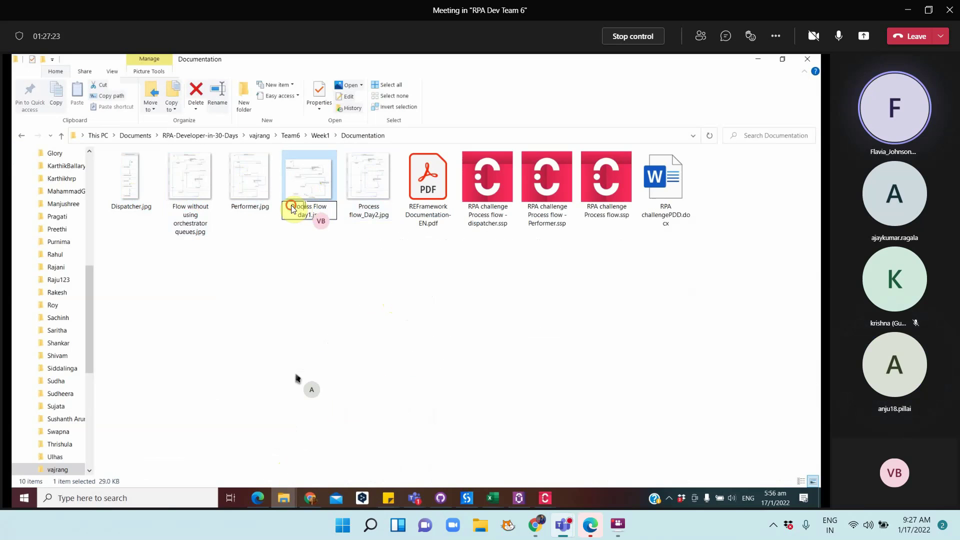
type("1")
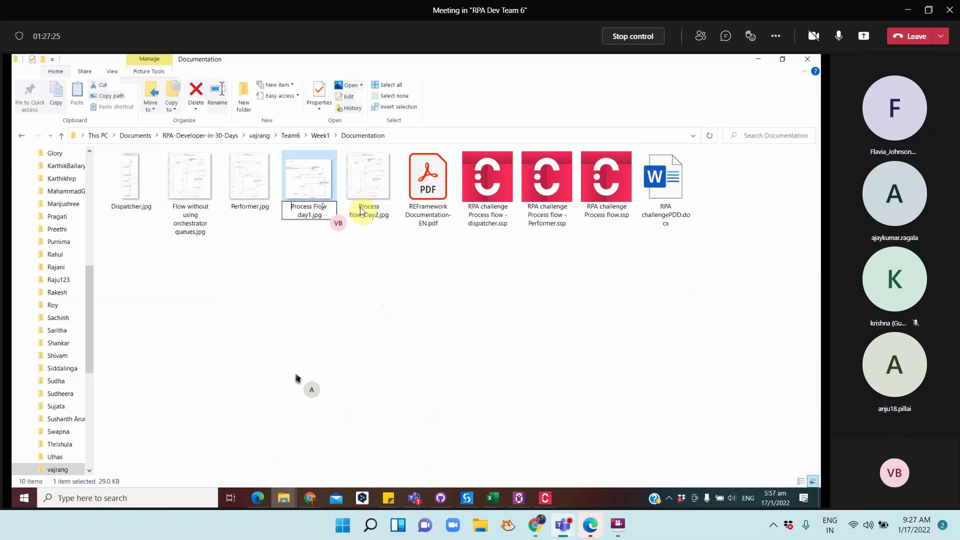
left_click(361, 207)
left_click(360, 207)
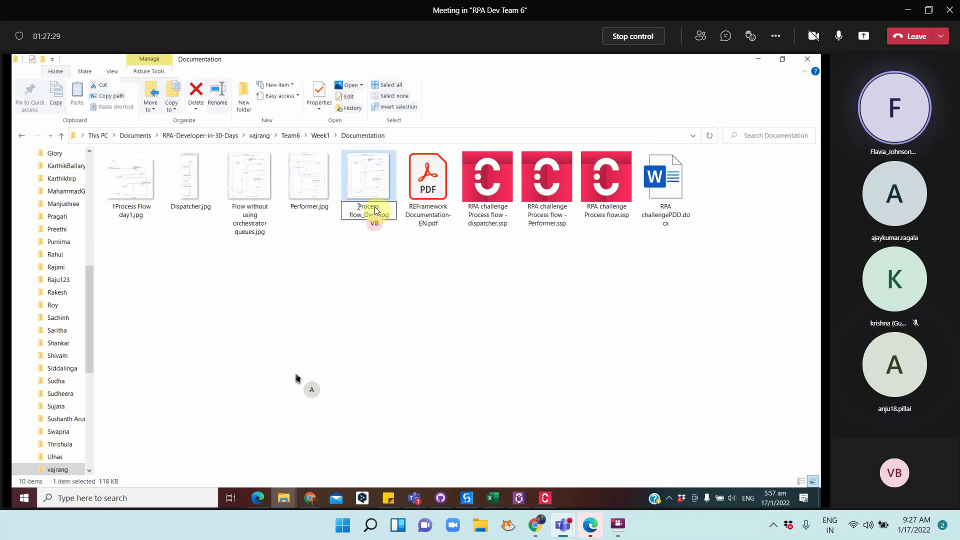
type("2")
left_click(257, 212)
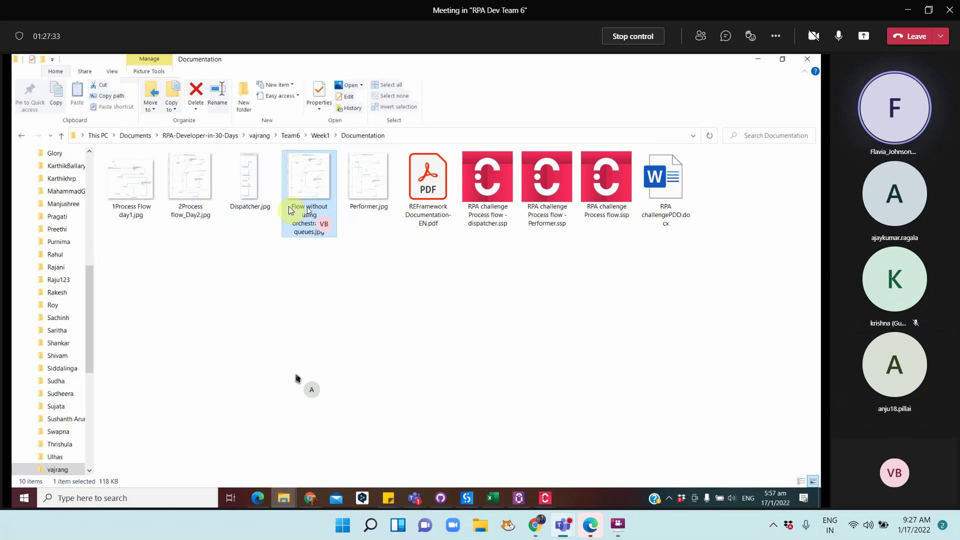
left_click(289, 206)
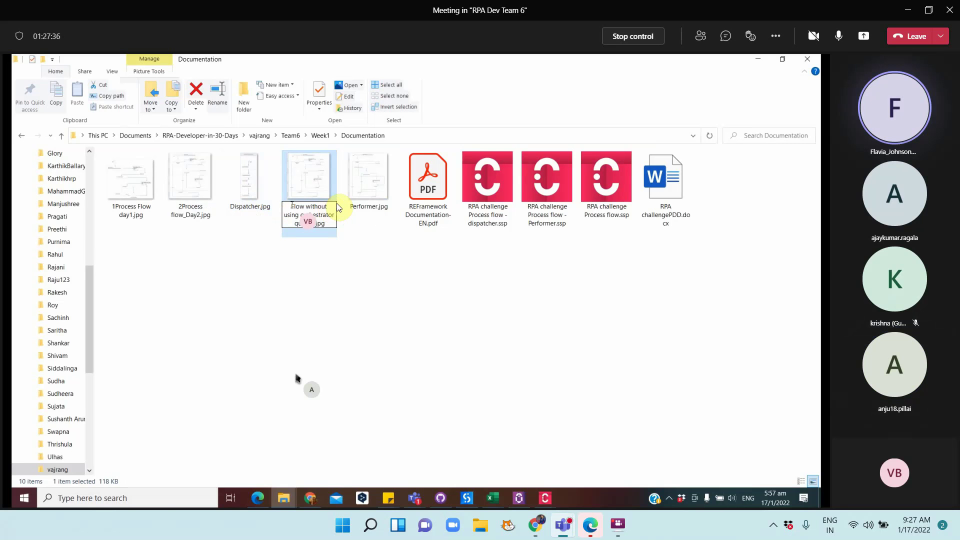
type("3")
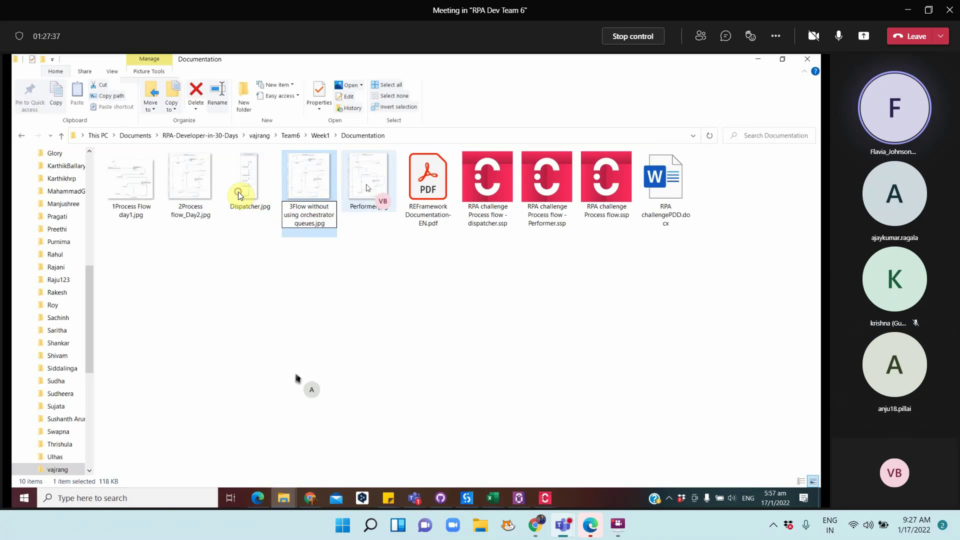
key("Return")
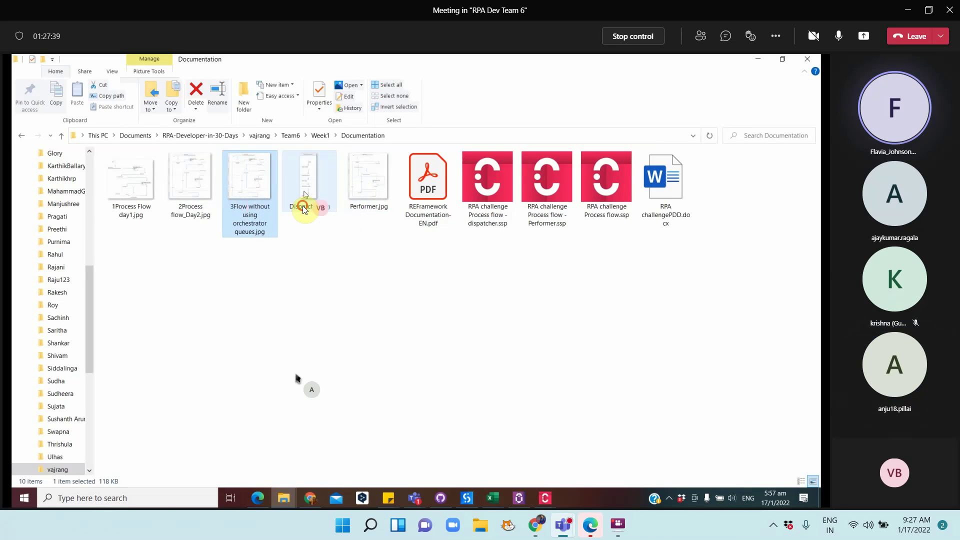
Rename Dispatcher.jpg and Performer.jpg to 4Dispatcher.jpg and 5Performer.jpg
left_click(304, 209)
left_click(297, 207)
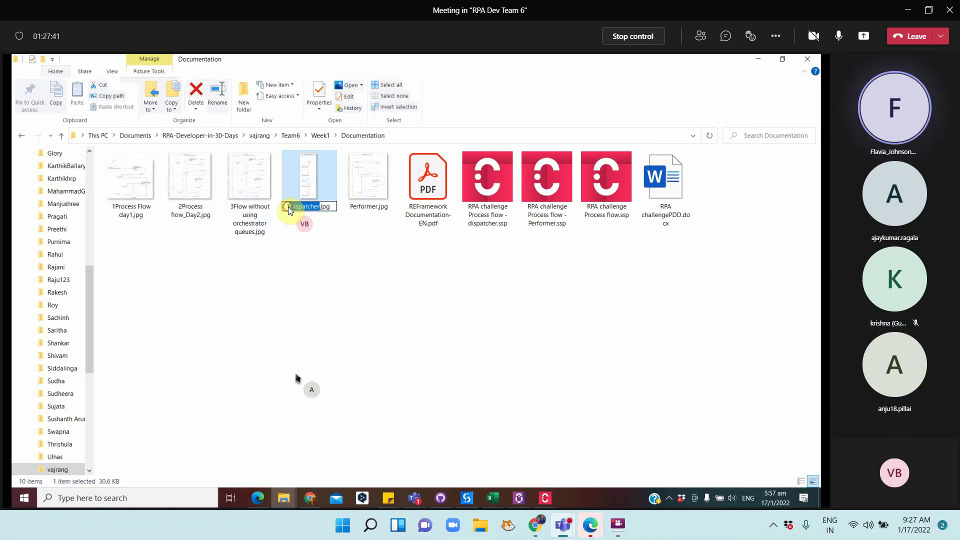
left_click(288, 206)
type("4")
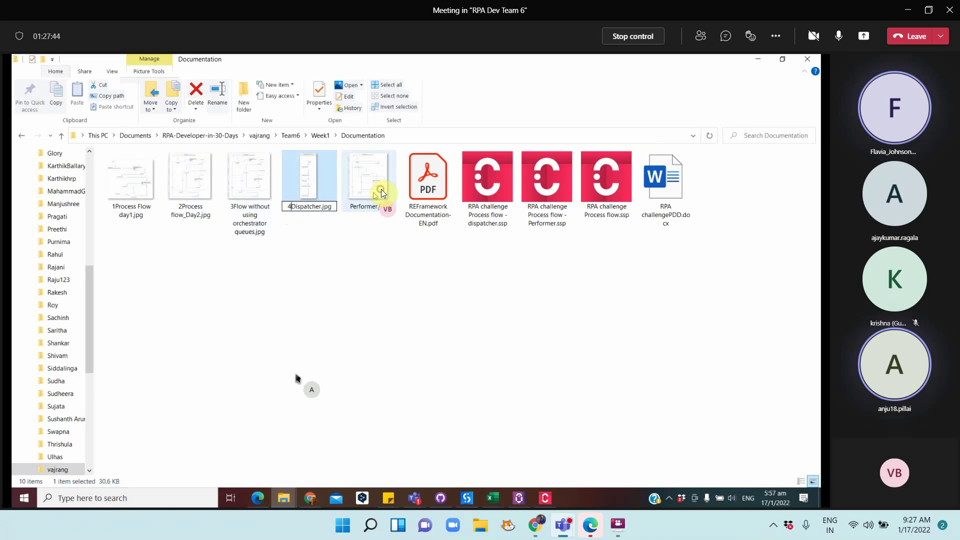
left_click(381, 189)
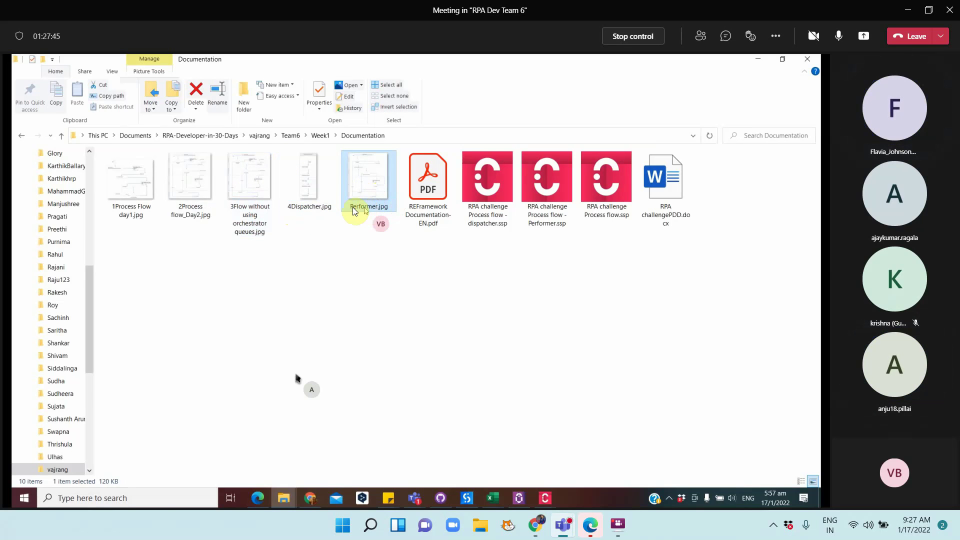
left_click(351, 206)
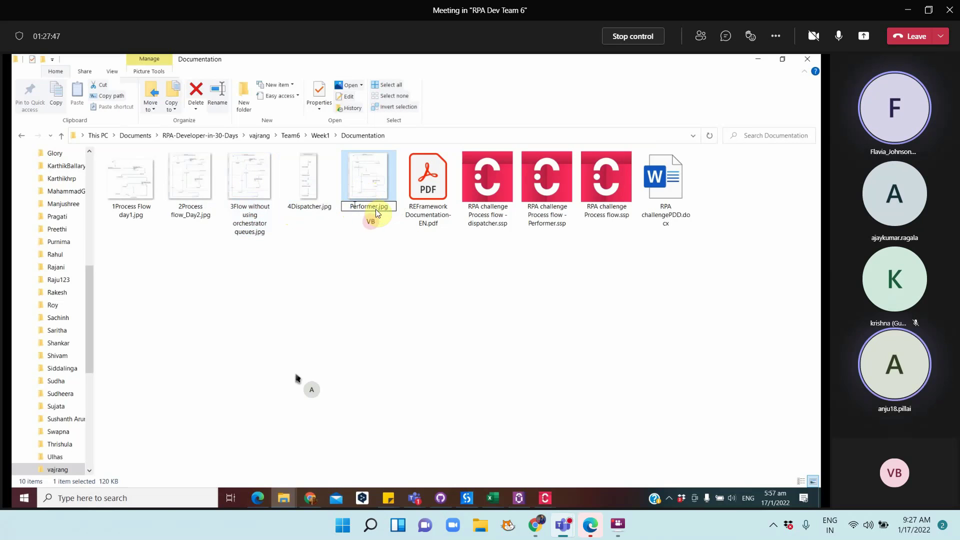
type("5")
left_click(383, 255)
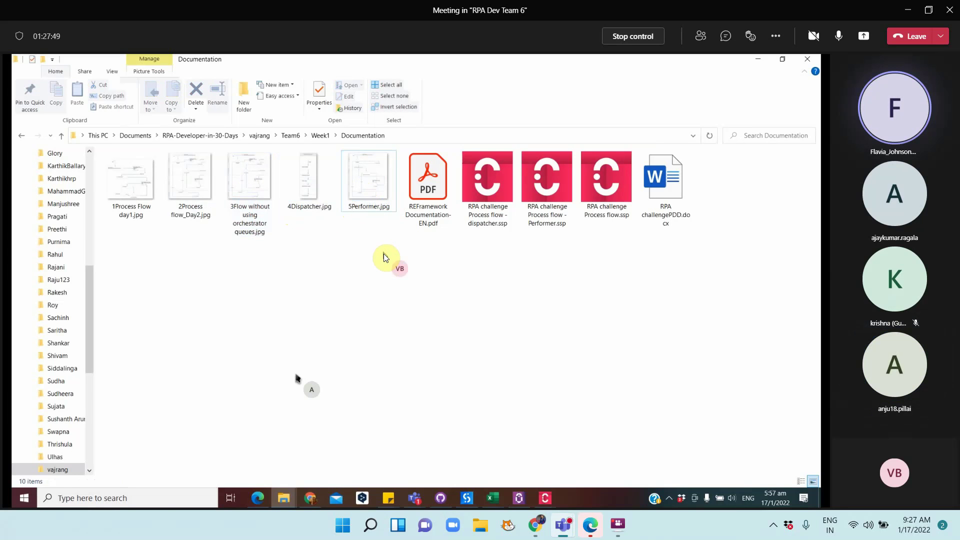
Select 1Process Flow day1.jpg and then 4Dispatcher.jpg in the renamed file list
left_click(136, 195)
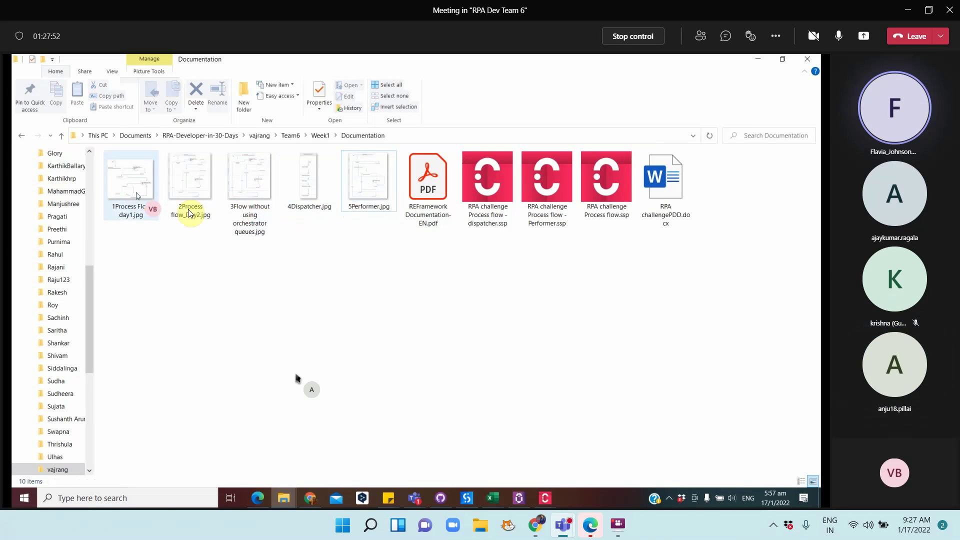
left_click(367, 246)
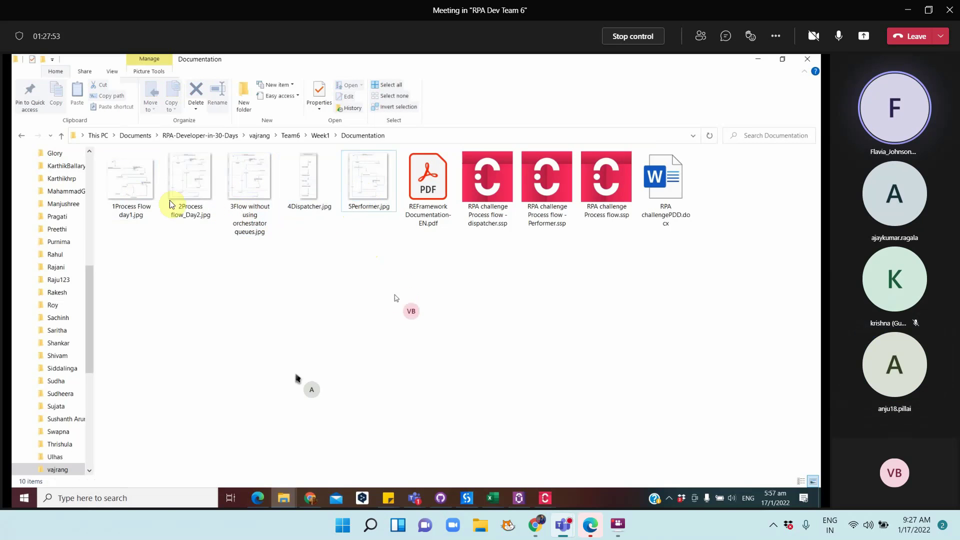
left_click(143, 182)
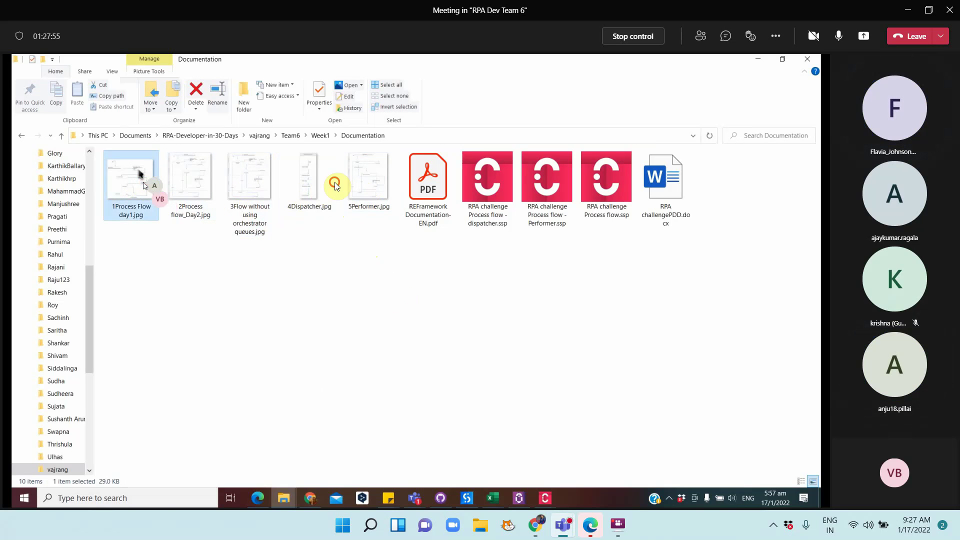
left_click(305, 189)
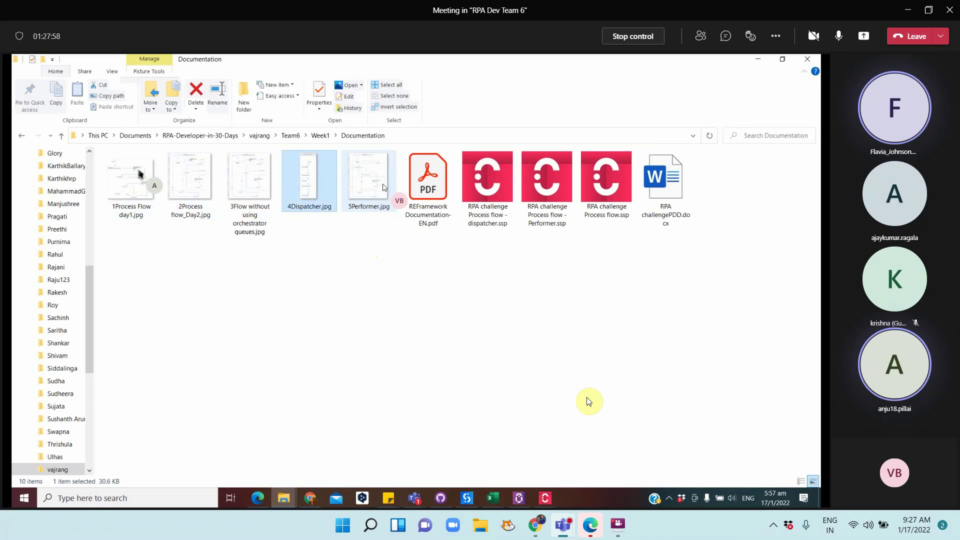
Open 1Process Flow day1.jpg in Photos to view the Start-to-End Process flow diagram
left_click(139, 172)
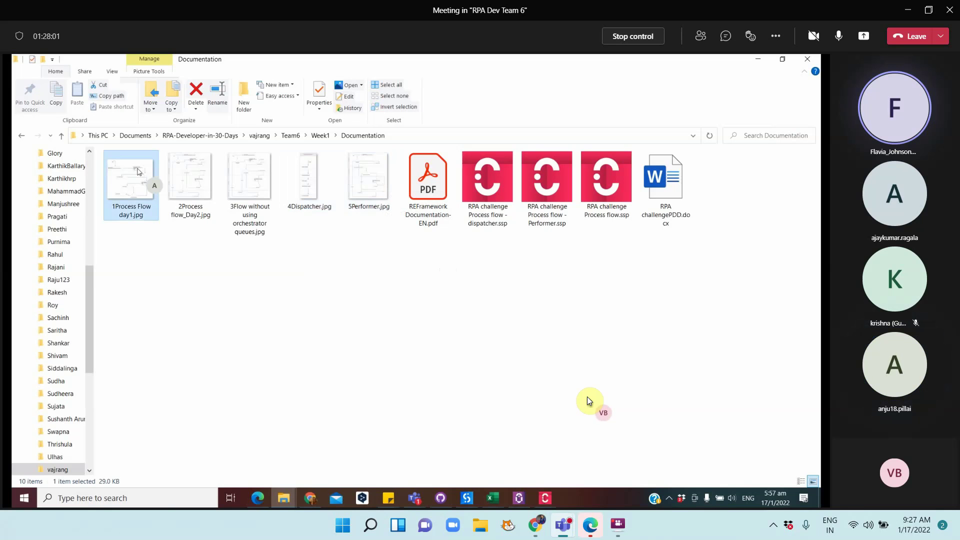
double_click(139, 172)
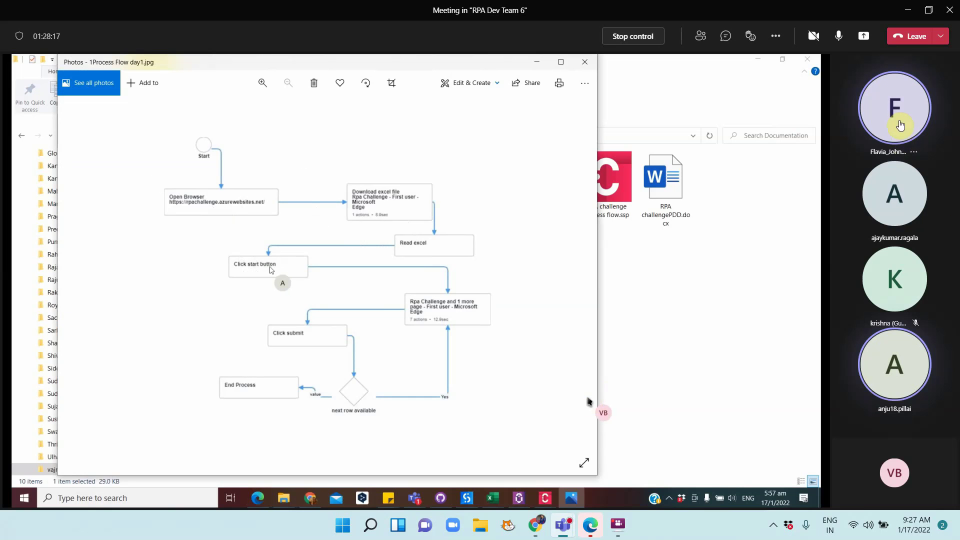
left_click(913, 155)
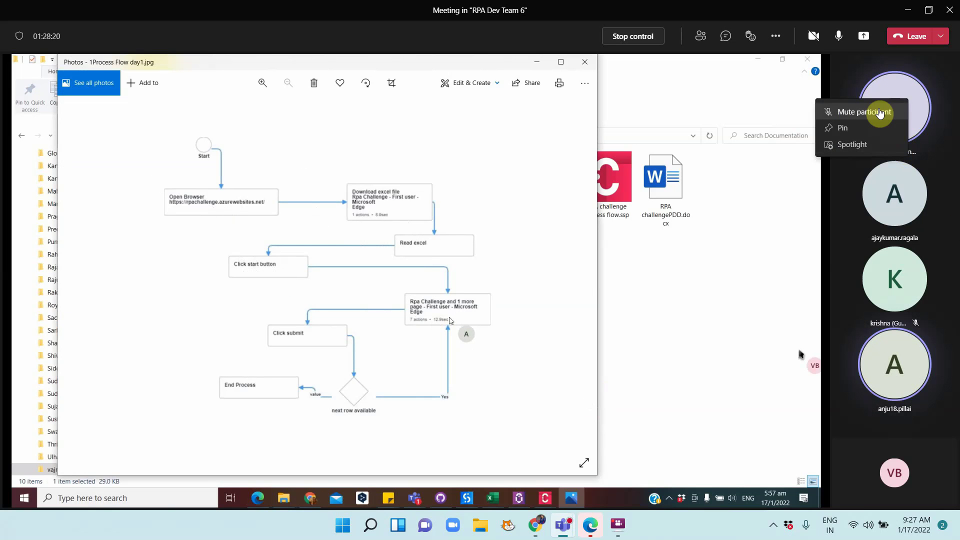
left_click(861, 112)
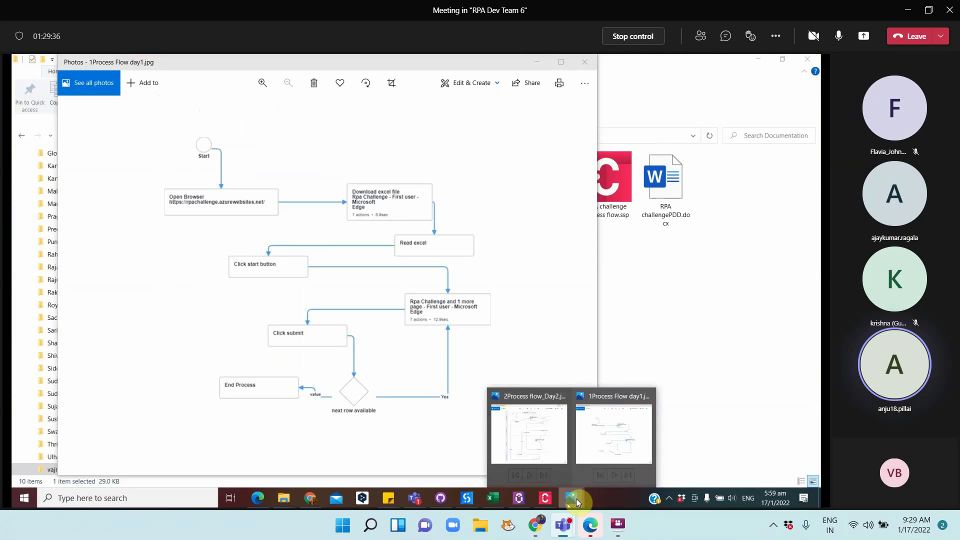
Move the 1Process Flow day1 Photos window up and left, making it taller and narrower
right_click(575, 497)
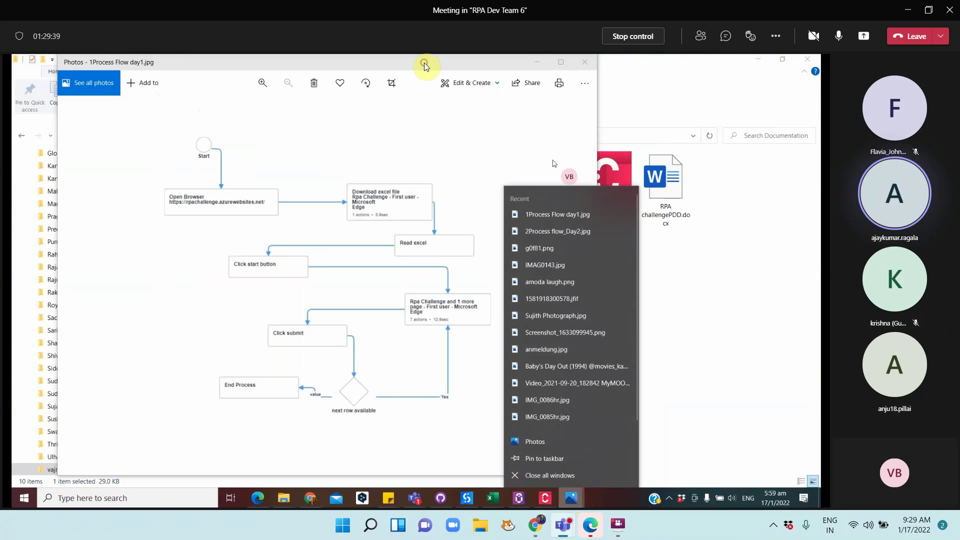
left_click_drag(425, 65, 665, 95)
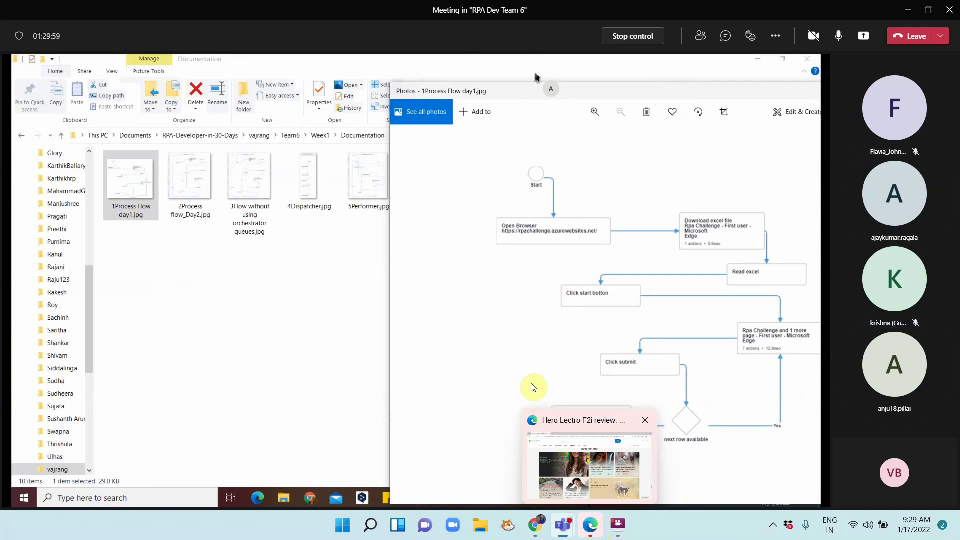
left_click_drag(575, 83, 607, 85)
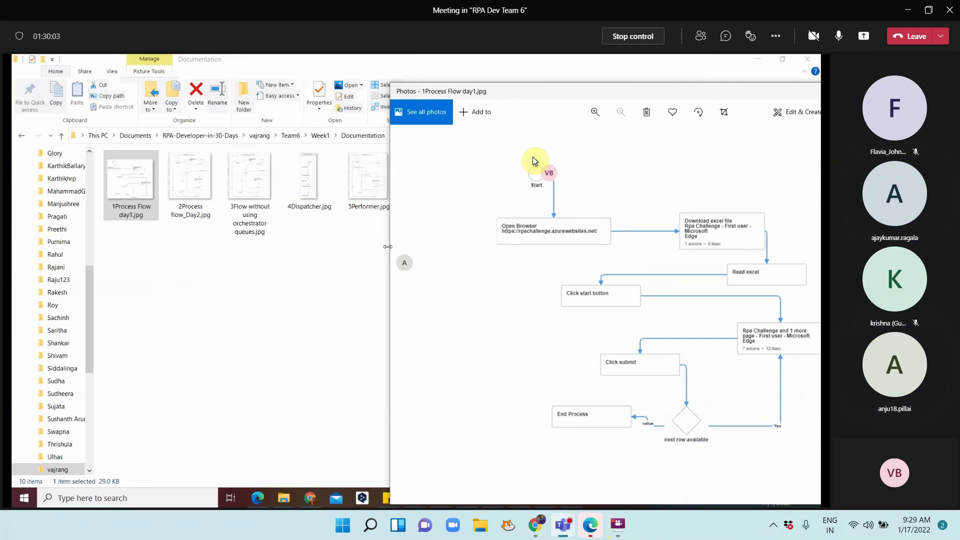
left_click_drag(390, 261, 527, 219)
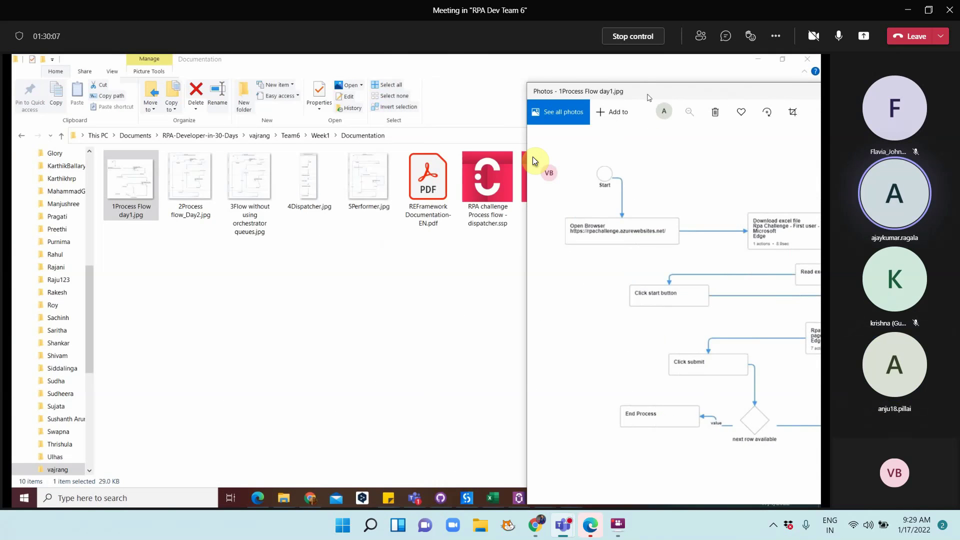
left_click_drag(649, 97, 532, 68)
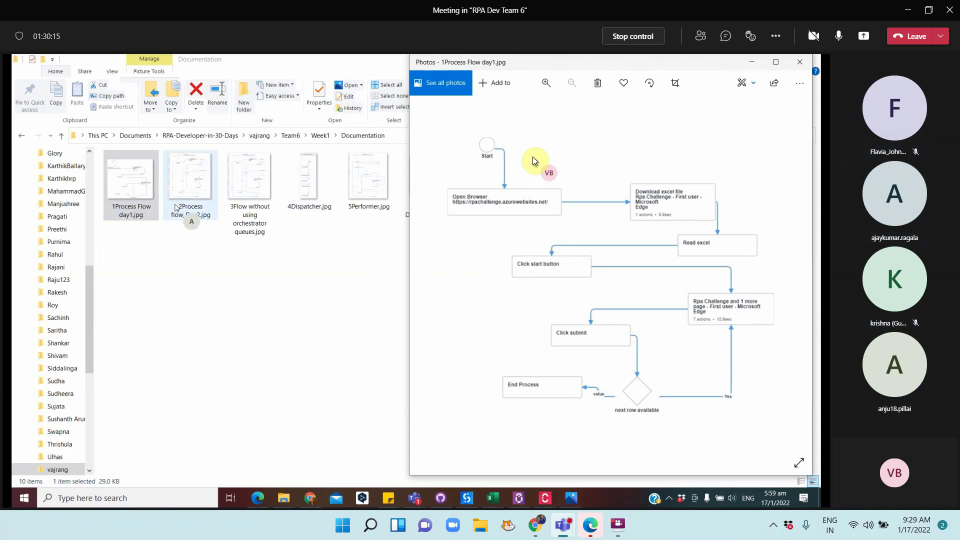
Minimize the Day1 window, bring up 2Process flow_Day2 and narrow its window
left_click(573, 497)
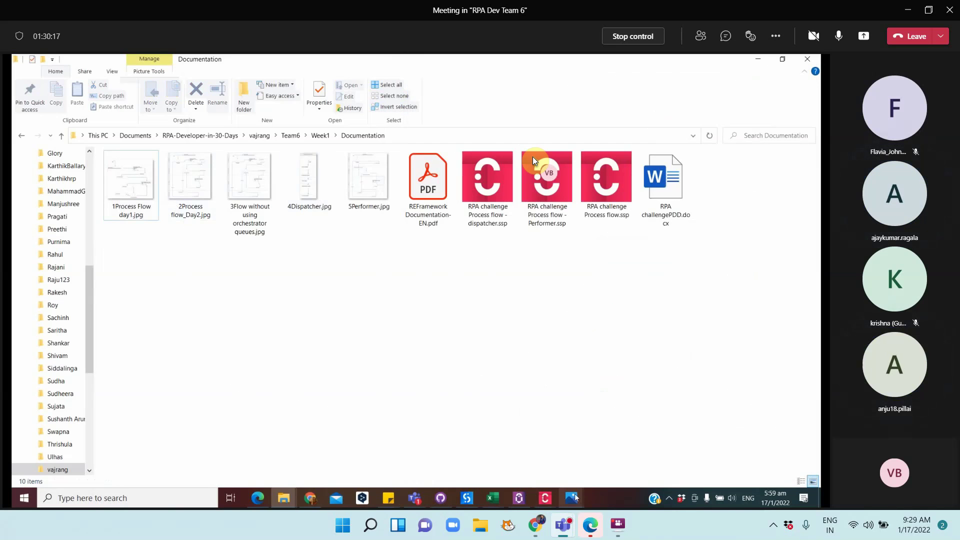
mouse_move(573, 498)
mouse_move(580, 449)
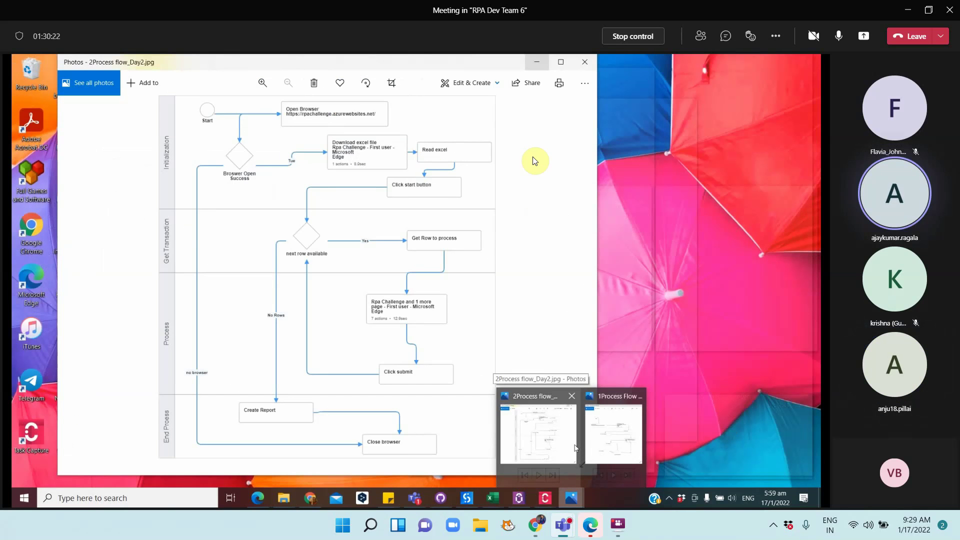
left_click(573, 448)
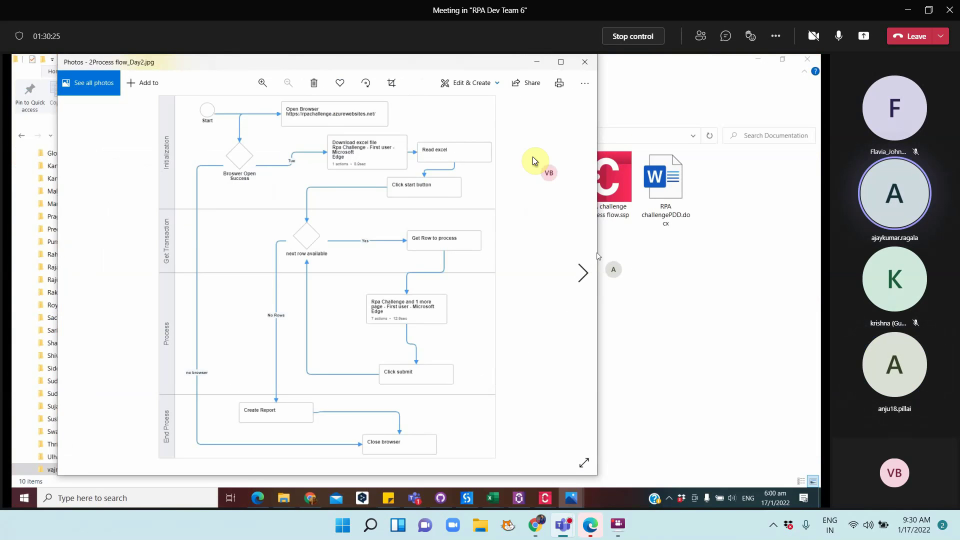
left_click_drag(597, 255, 436, 254)
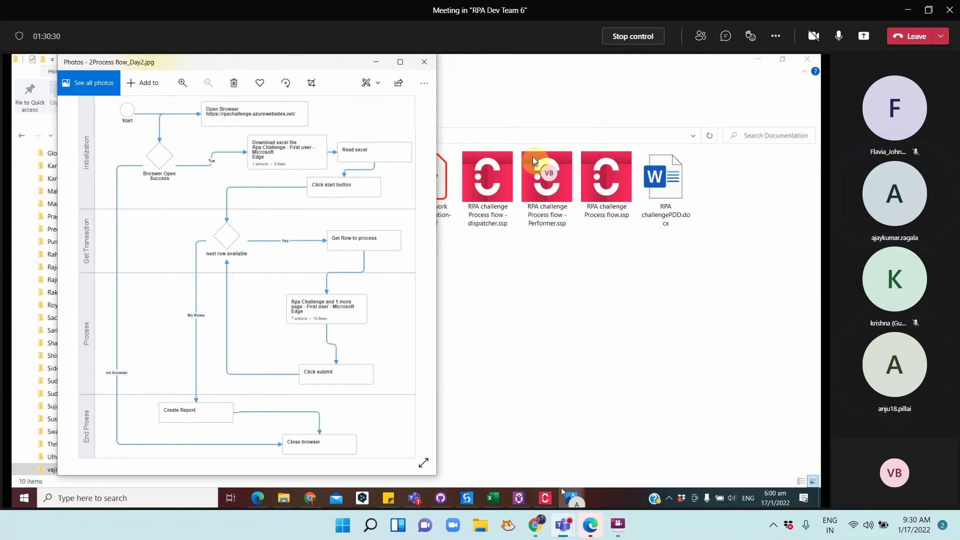
mouse_move(573, 503)
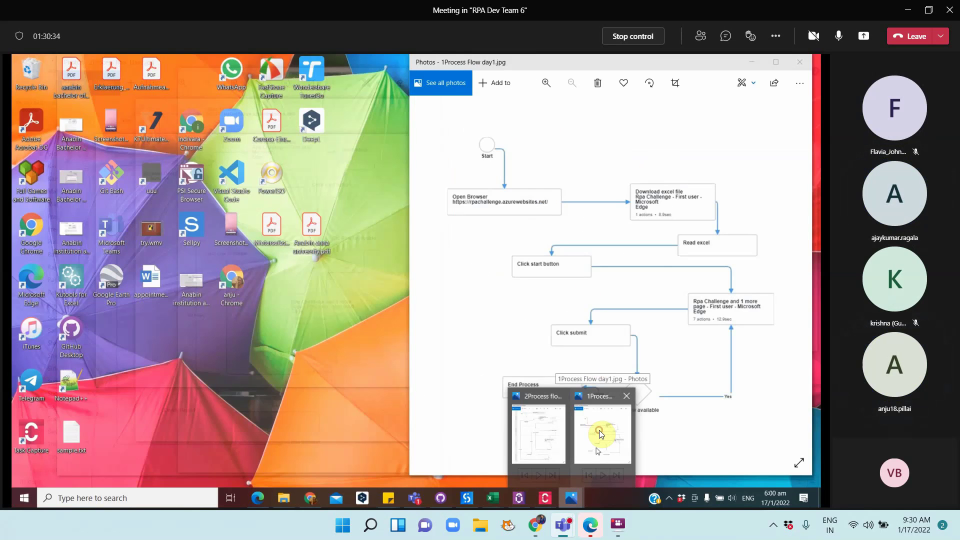
Restore the 1Process Flow day1 diagram window beside the Day2 diagram
left_click(599, 433)
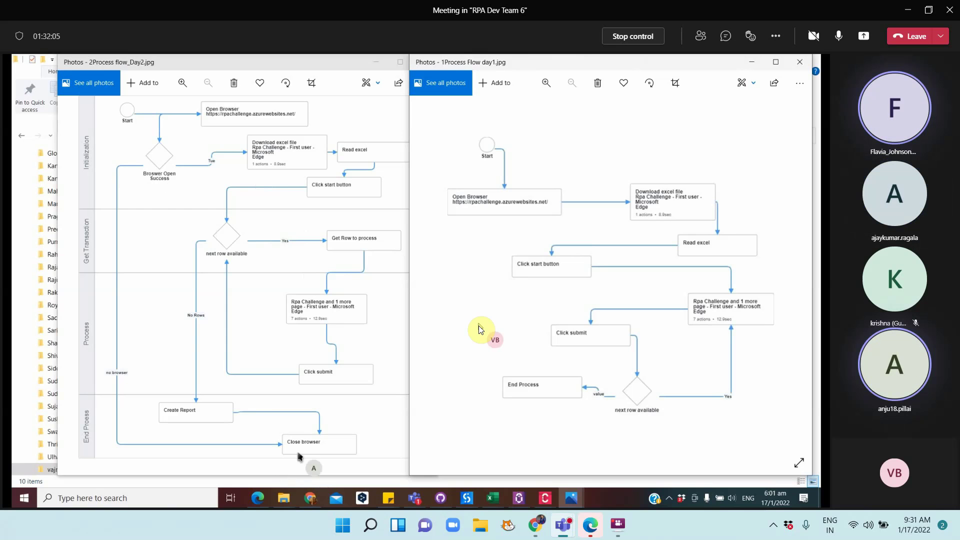
Open '3Flow without using orchestrator queues.jpg' from the Documentation folder in Photos
key("alt+Tab")
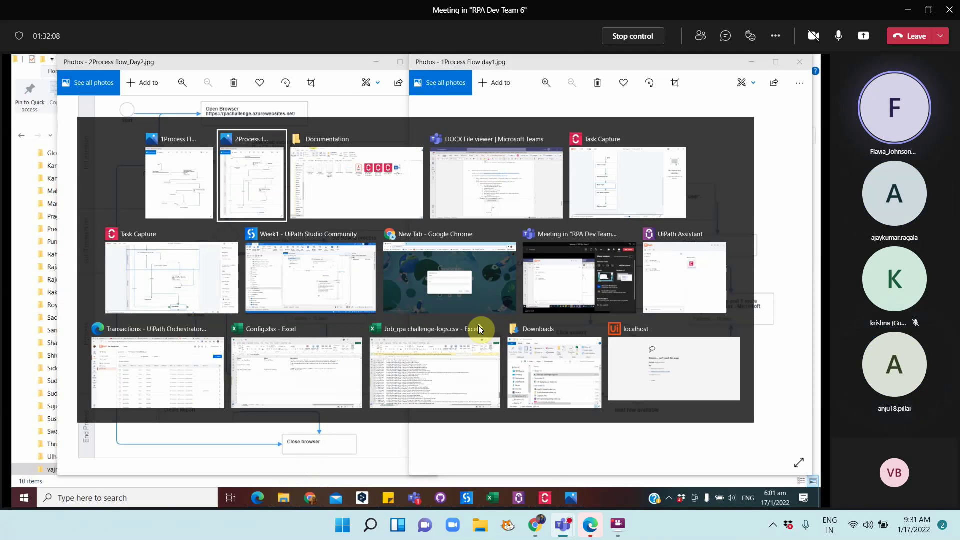
key("alt+Tab")
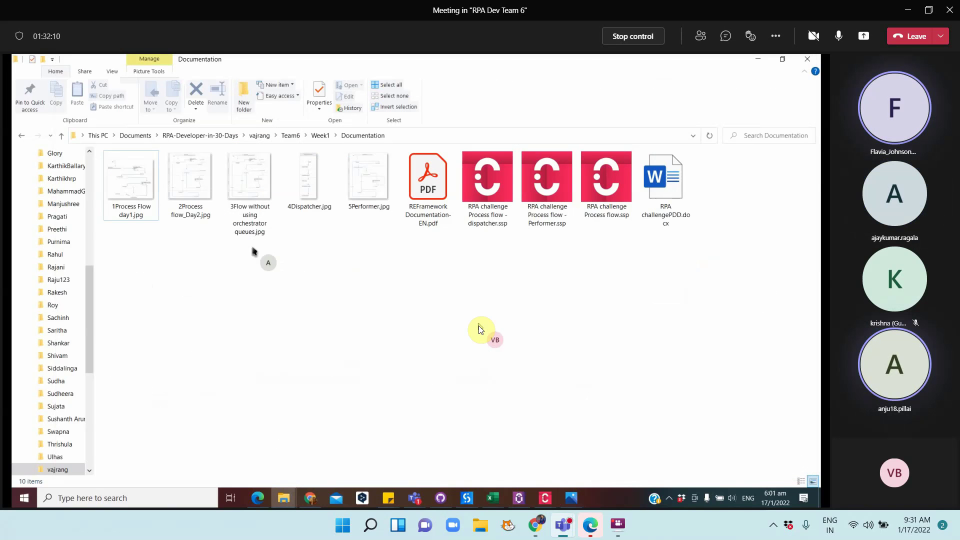
left_click(246, 178)
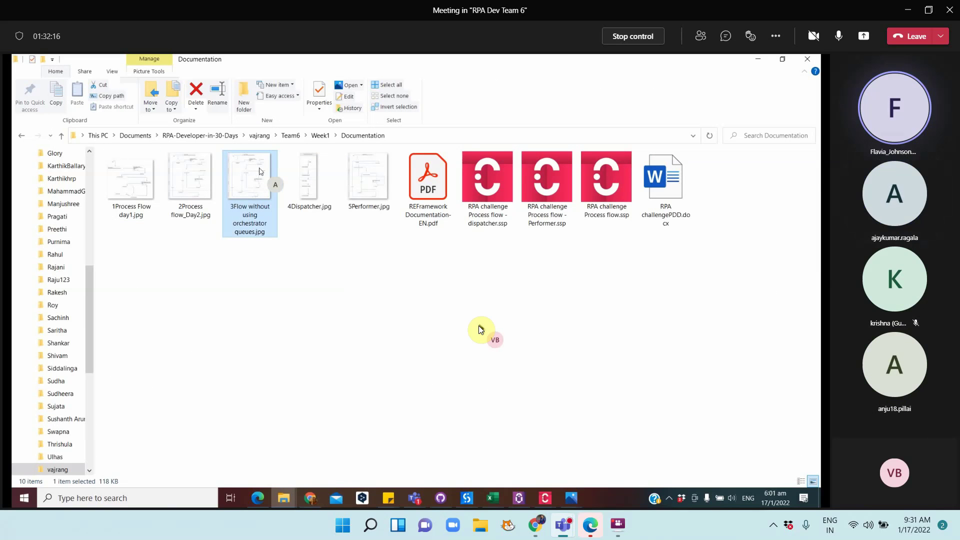
double_click(259, 172)
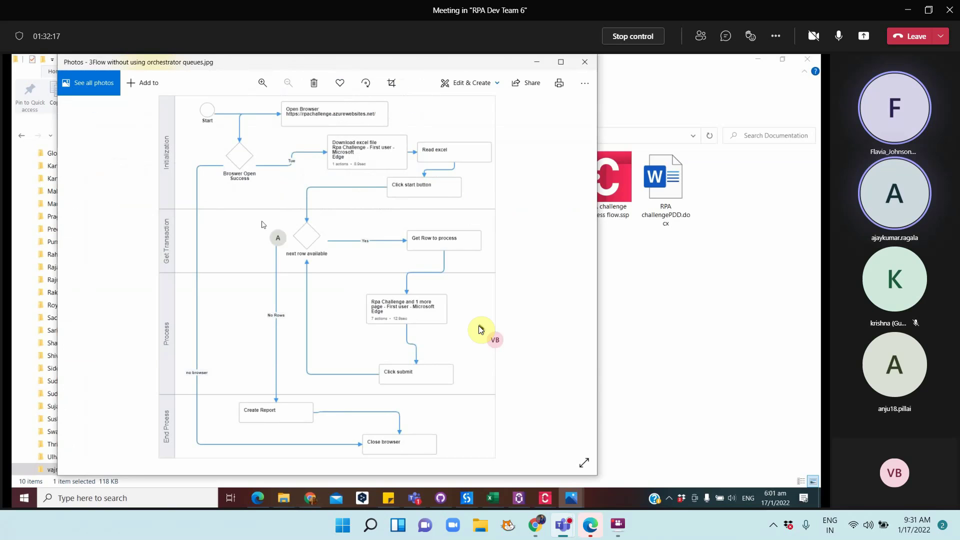
Bring the 2Process flow_Day2 diagram forward, then switch to the FlashBack recorder
left_click(571, 497)
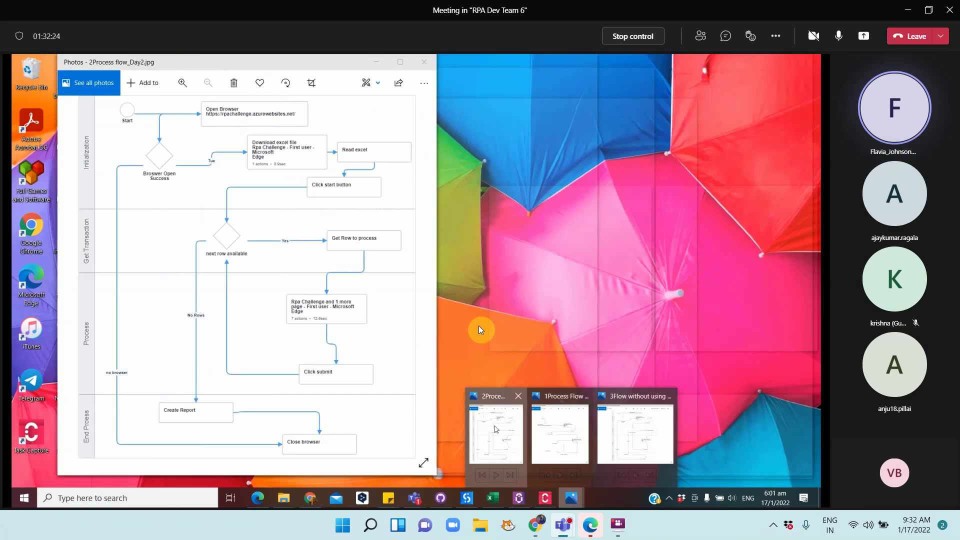
left_click(496, 429)
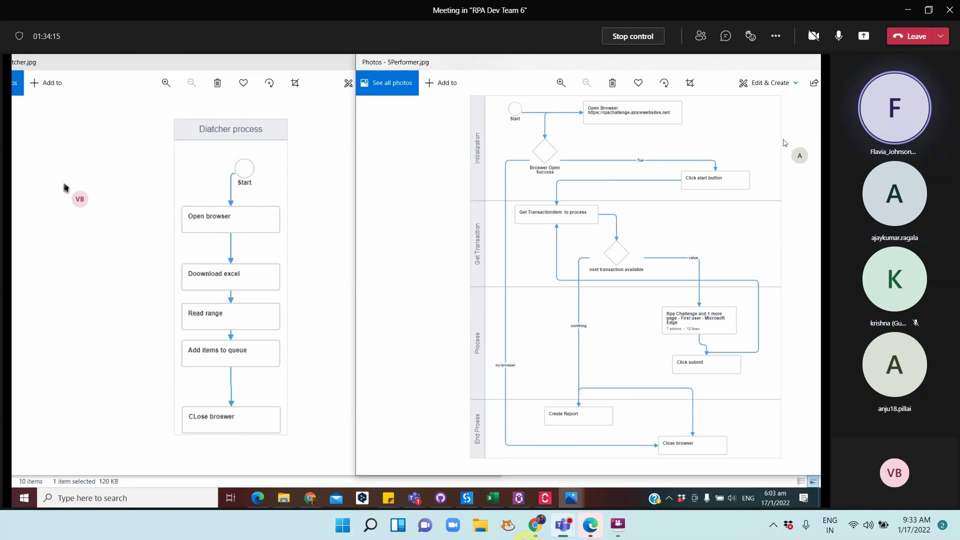
left_click(624, 526)
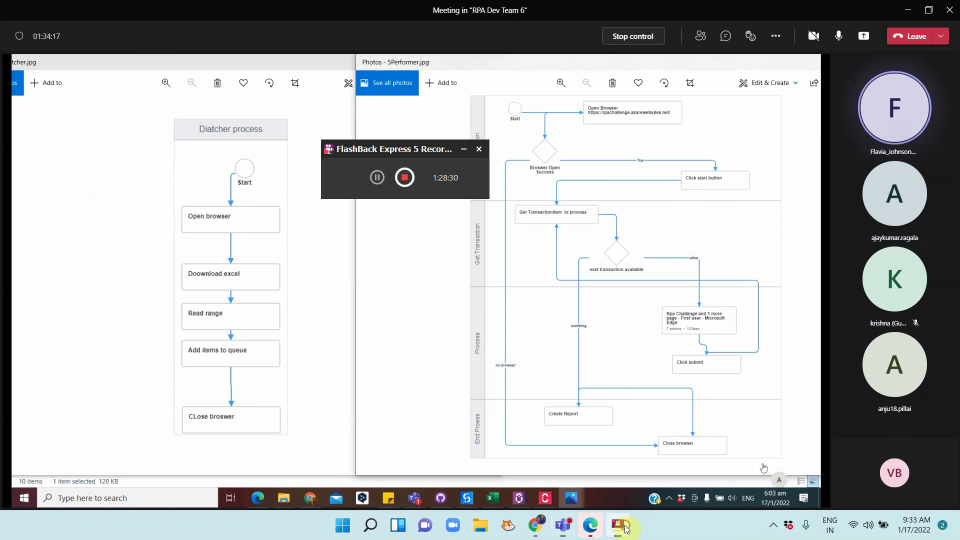